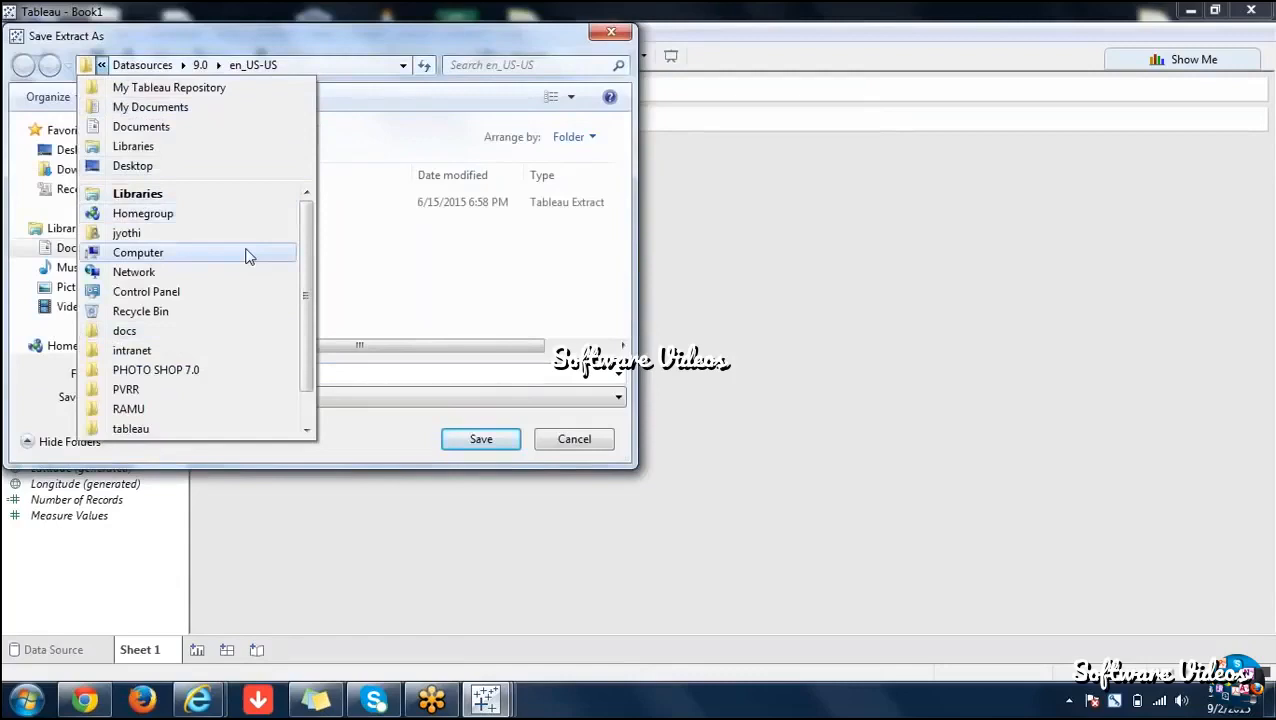
Save the extract as Orders (Sample - Superstore) in the Datasources 9.0 en_US-US folder.
{"action": "left_click", "coordinate": [406, 345]}
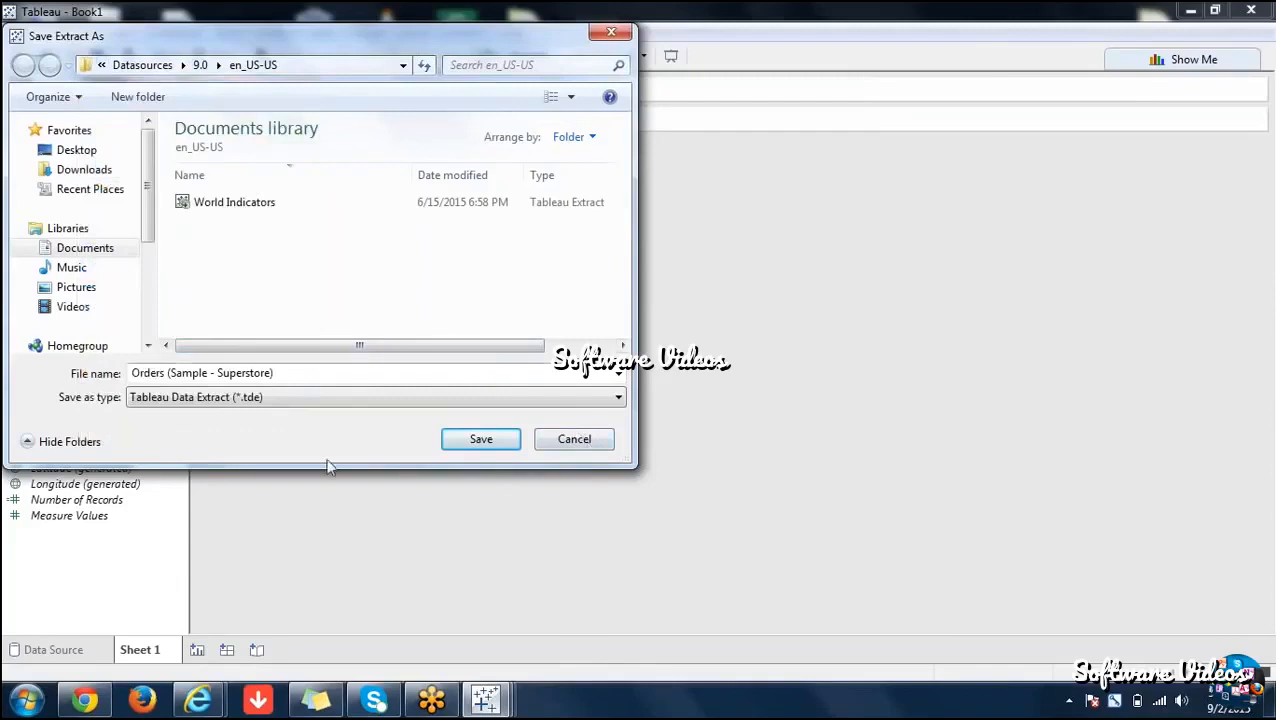
{"action": "left_click", "coordinate": [402, 68]}
{"action": "left_click", "coordinate": [312, 104]}
Browse in File Explorer to My Tableau Repository, Datasources, 9.0, en_US-US and locate the saved Orders (Sample - Superstore) extract.
{"action": "key", "text": "super+e"}
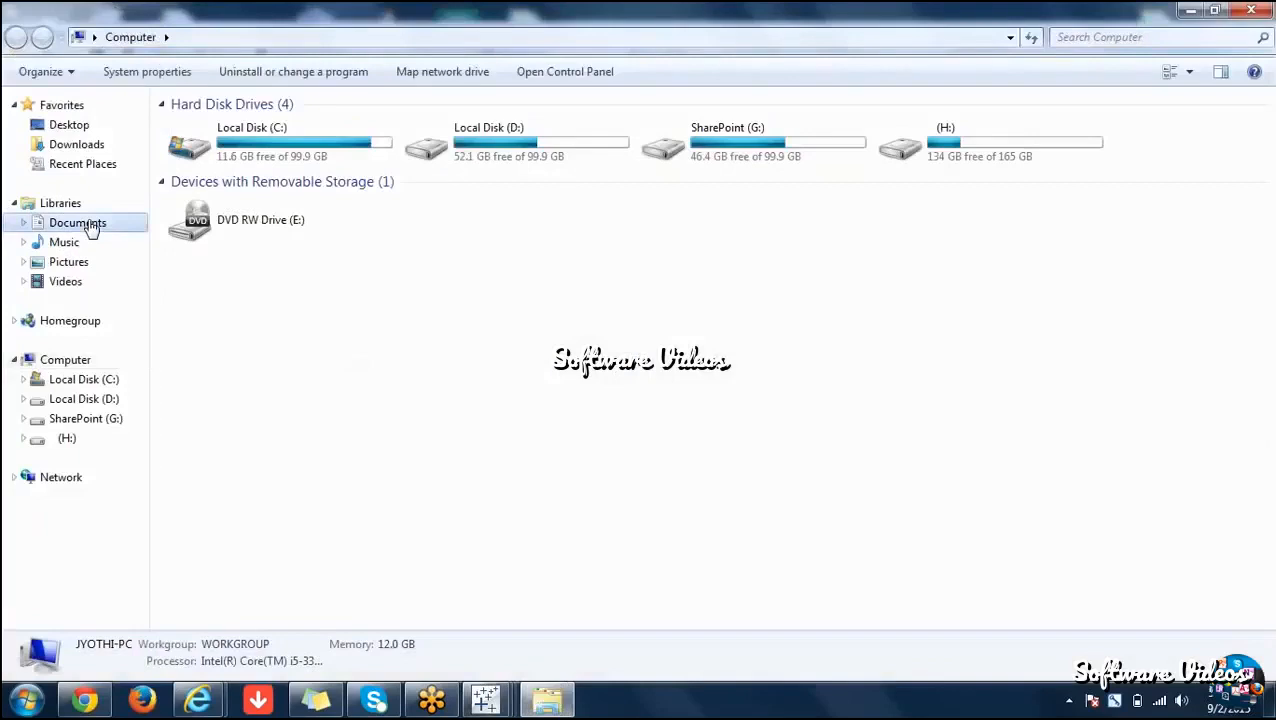
{"action": "left_click", "coordinate": [91, 225]}
{"action": "double_click", "coordinate": [248, 215]}
{"action": "double_click", "coordinate": [210, 274]}
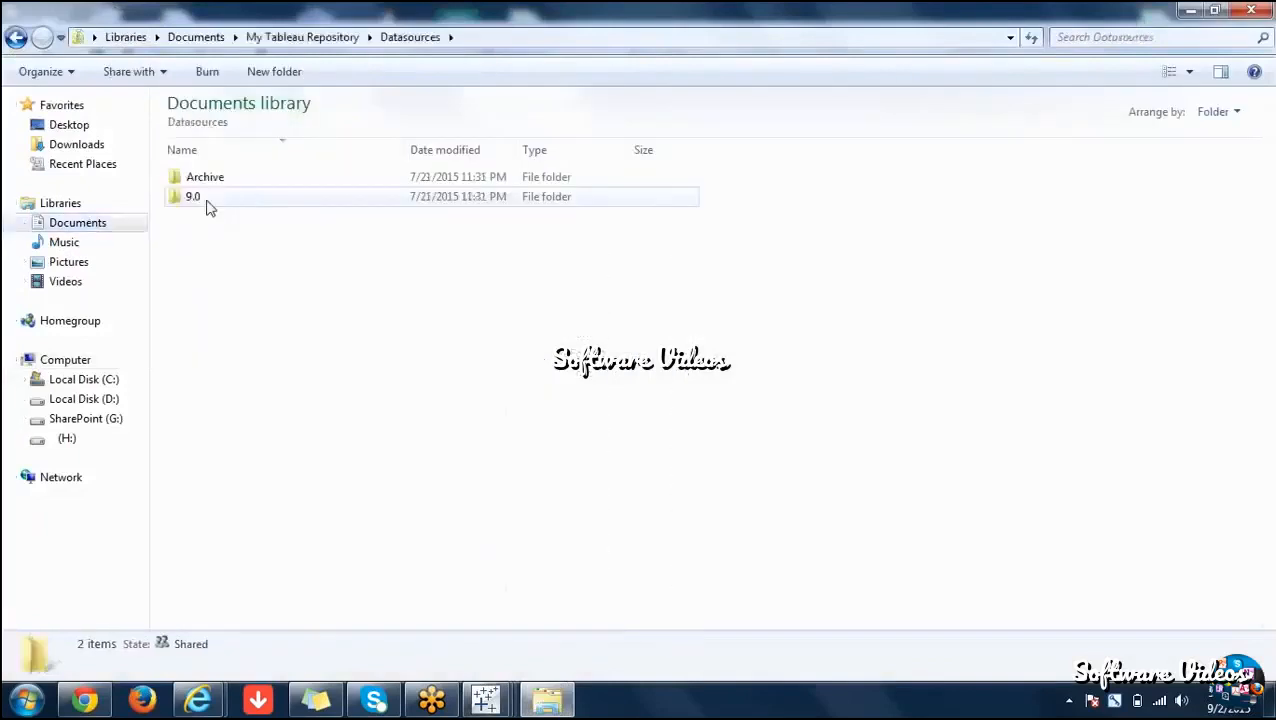
{"action": "double_click", "coordinate": [208, 200]}
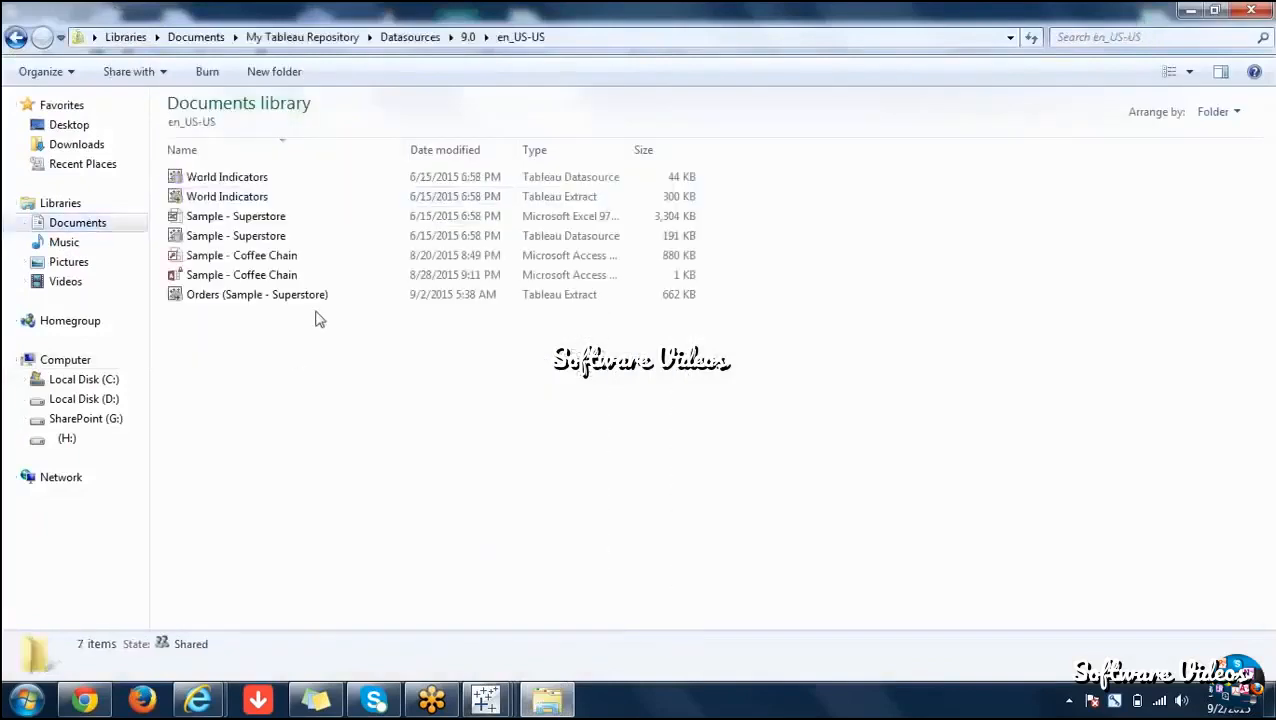
{"action": "double_click", "coordinate": [196, 296]}
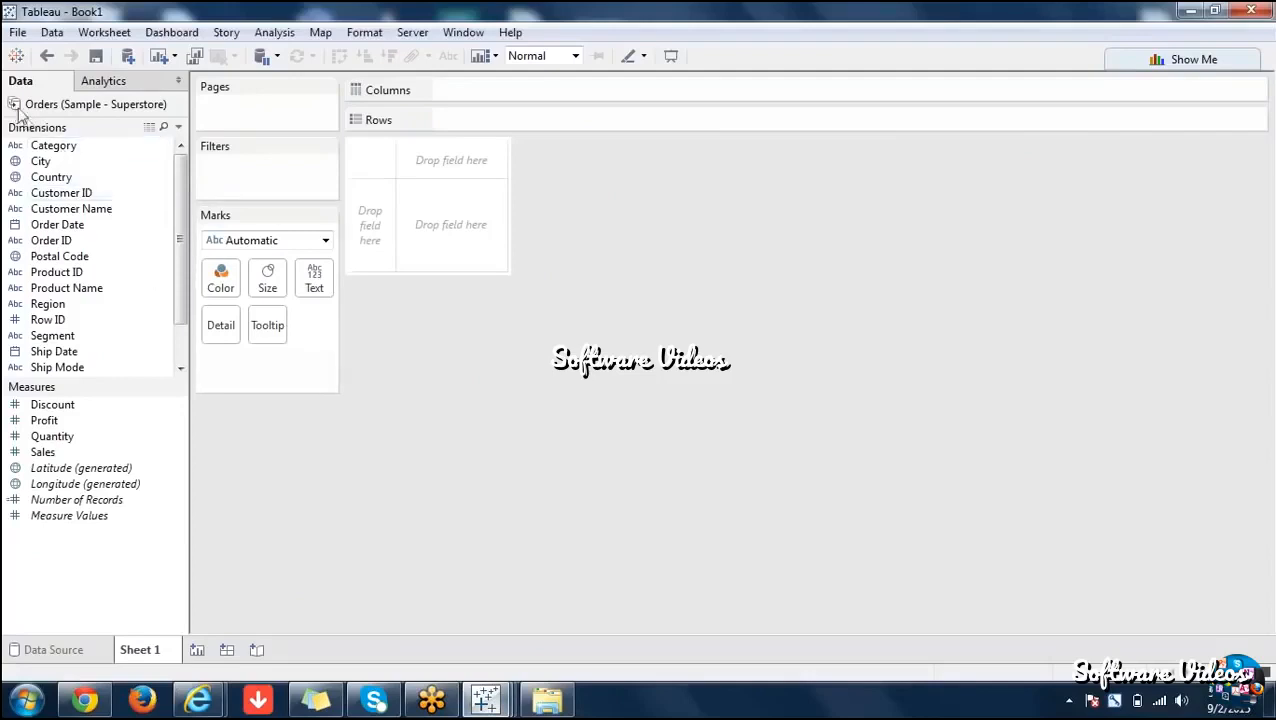
{"action": "right_click", "coordinate": [84, 110]}
{"action": "mouse_move", "coordinate": [173, 309]}
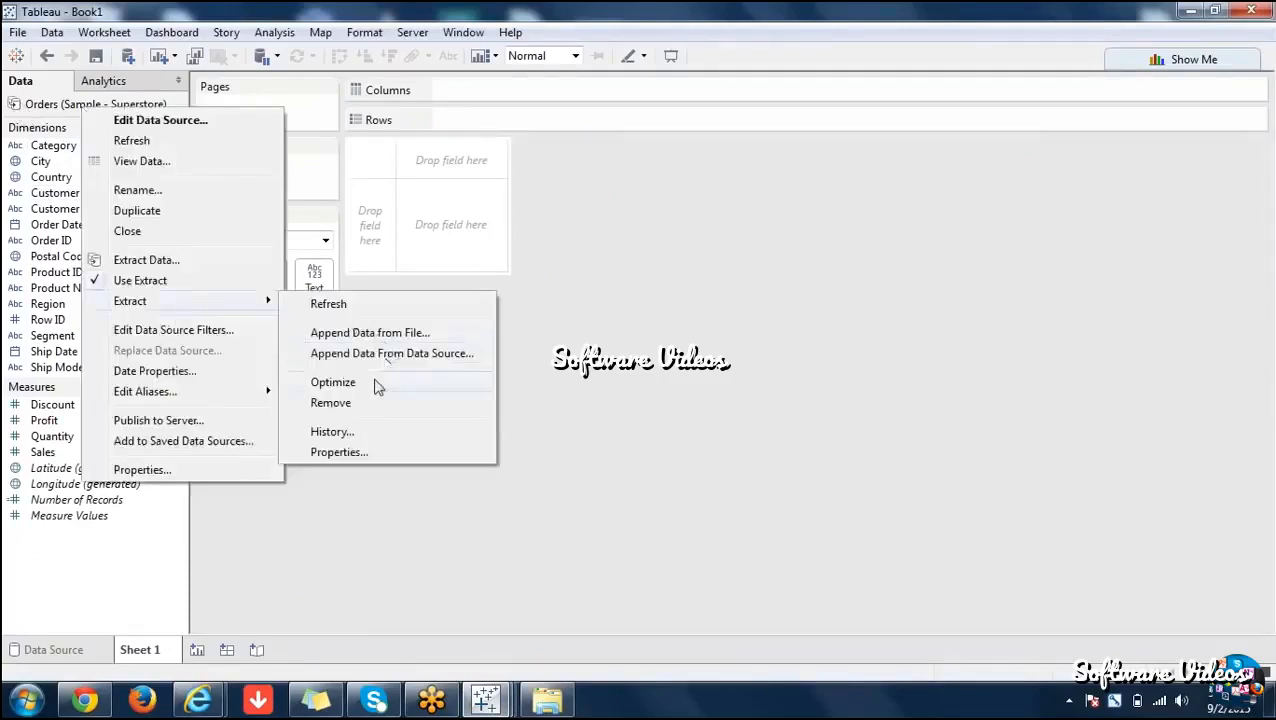
{"action": "left_click", "coordinate": [599, 369]}
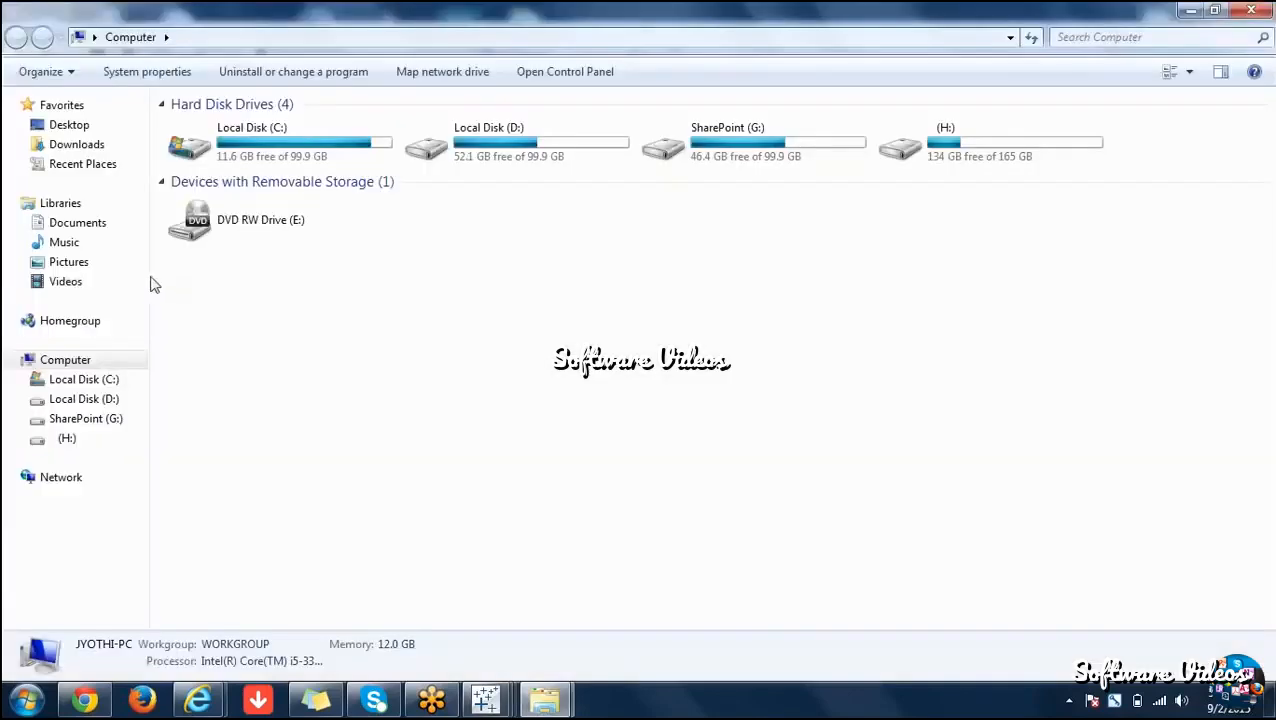
Switch to the en_US-US folder window and open the Sample - Superstore workbook in Excel.
{"action": "mouse_move", "coordinate": [562, 703]}
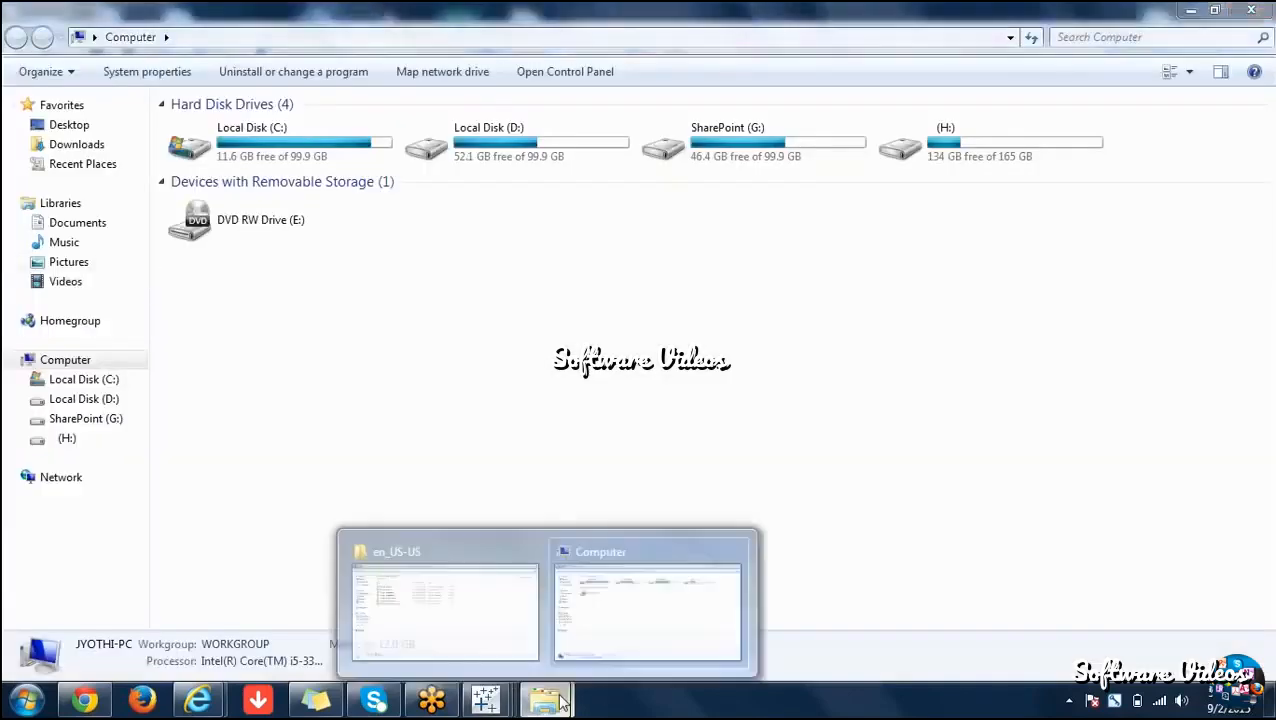
{"action": "left_click", "coordinate": [470, 625]}
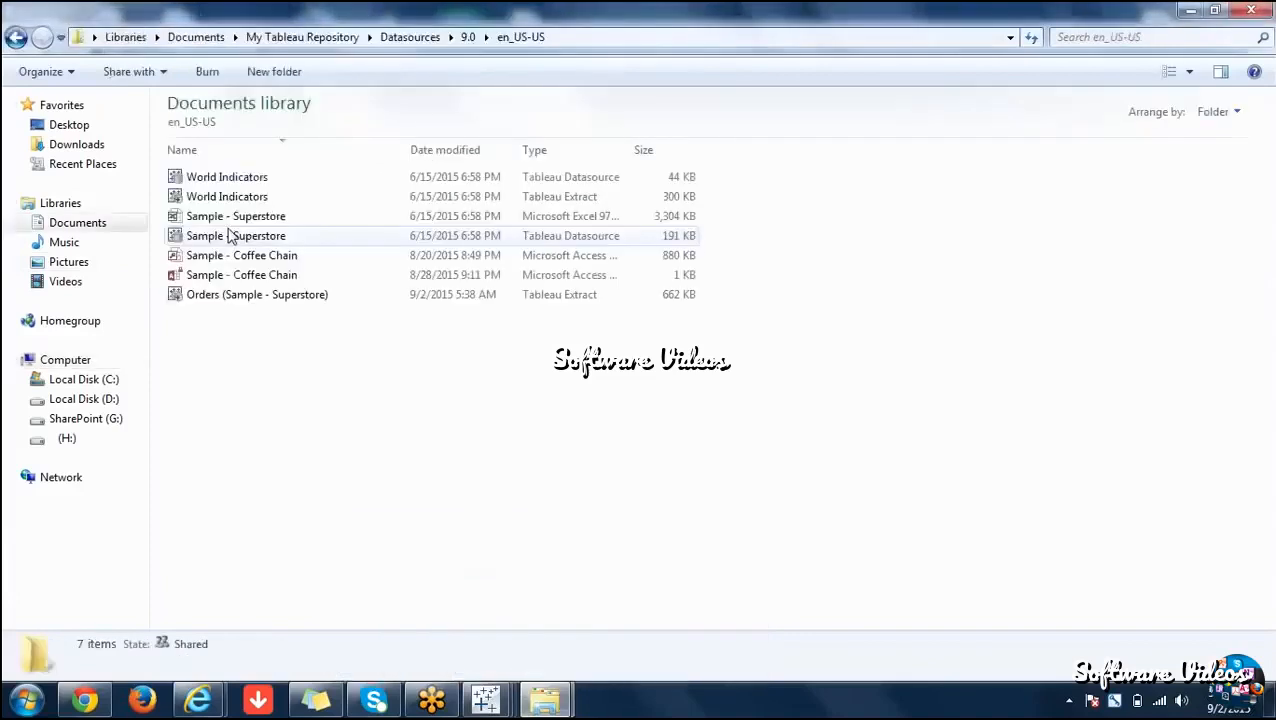
{"action": "left_click", "coordinate": [232, 222]}
{"action": "double_click", "coordinate": [232, 222]}
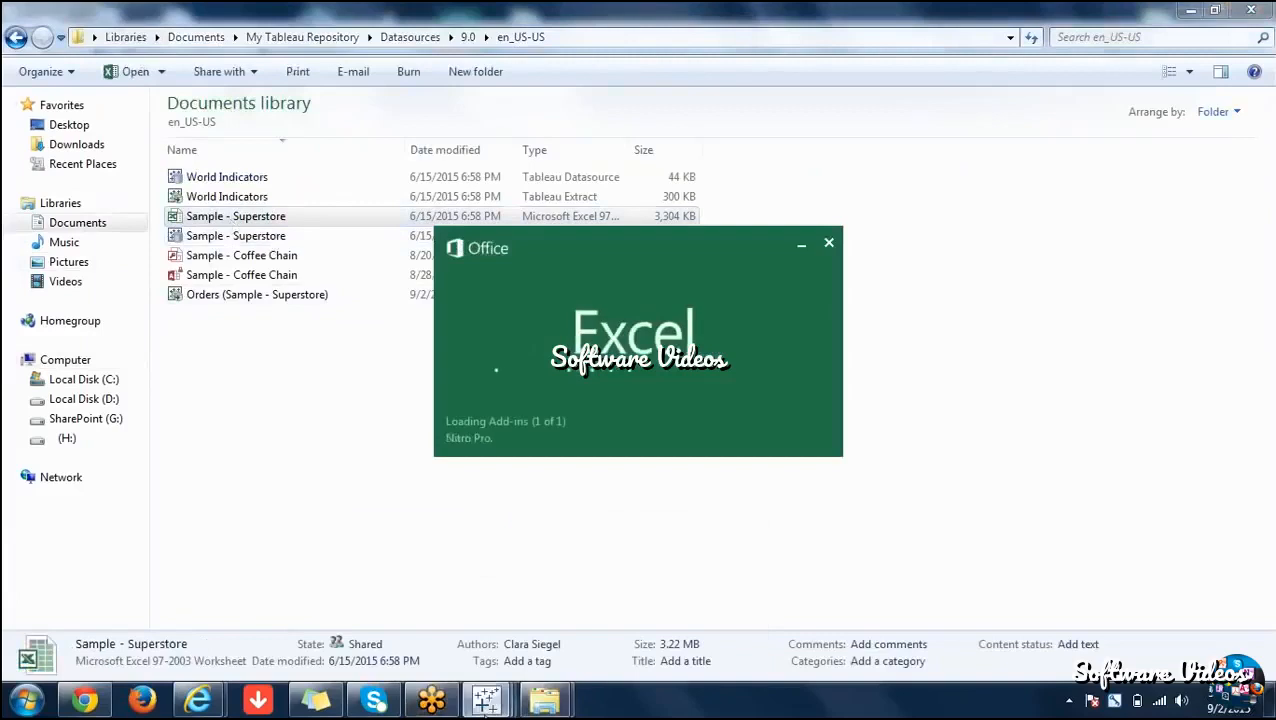
Switch back to the Tableau Book1 window and check the extract history of the Orders (Sample - Superstore) data source.
{"action": "mouse_move", "coordinate": [487, 700]}
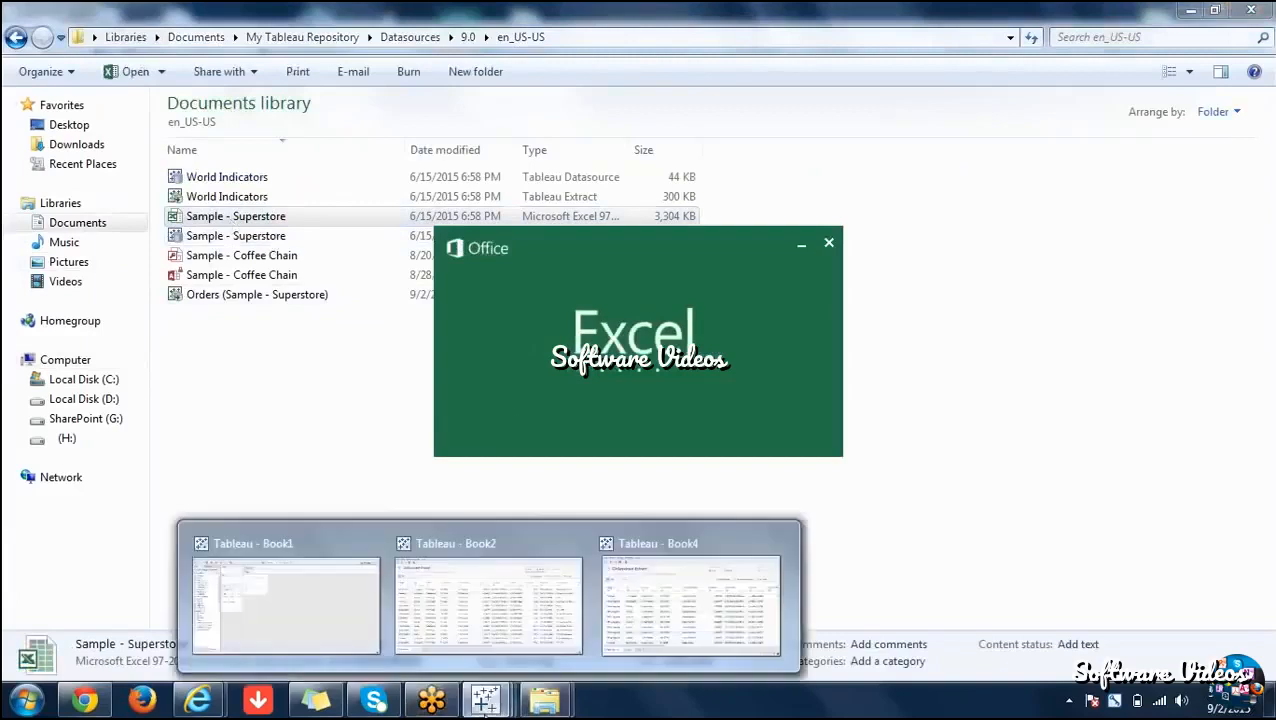
{"action": "left_click", "coordinate": [268, 569]}
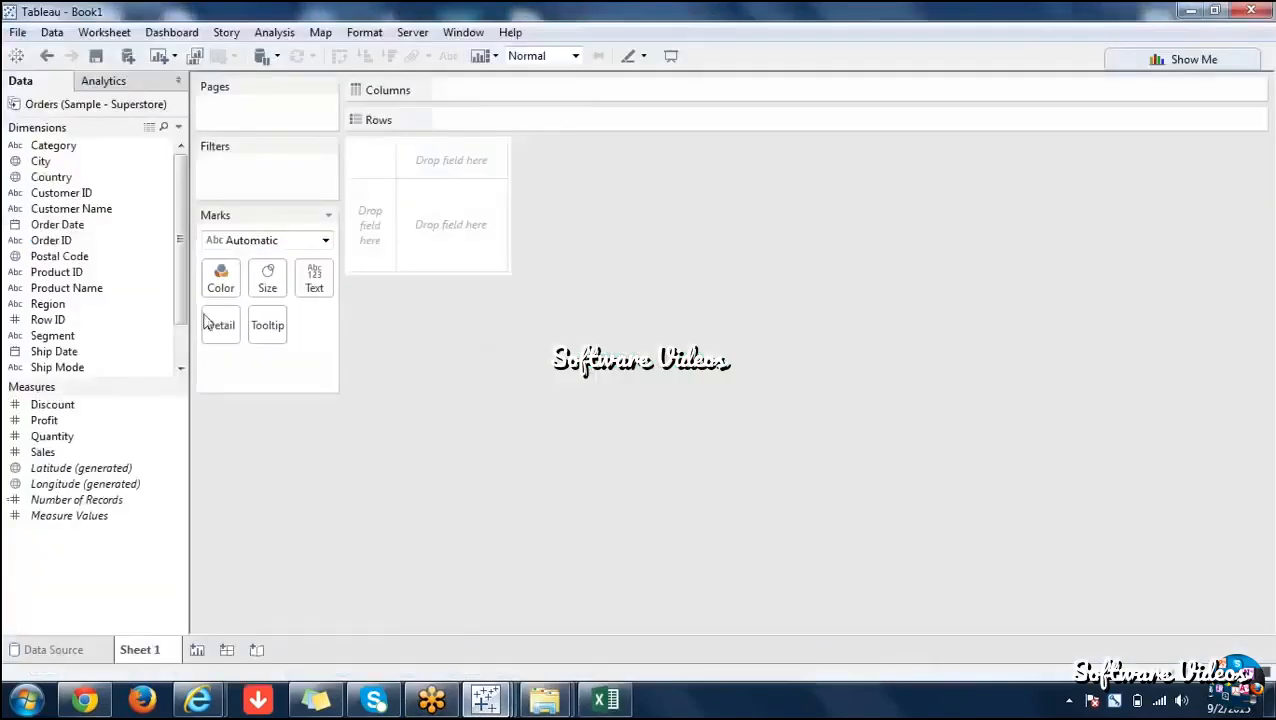
{"action": "left_click", "coordinate": [52, 32]}
{"action": "mouse_move", "coordinate": [200, 294]}
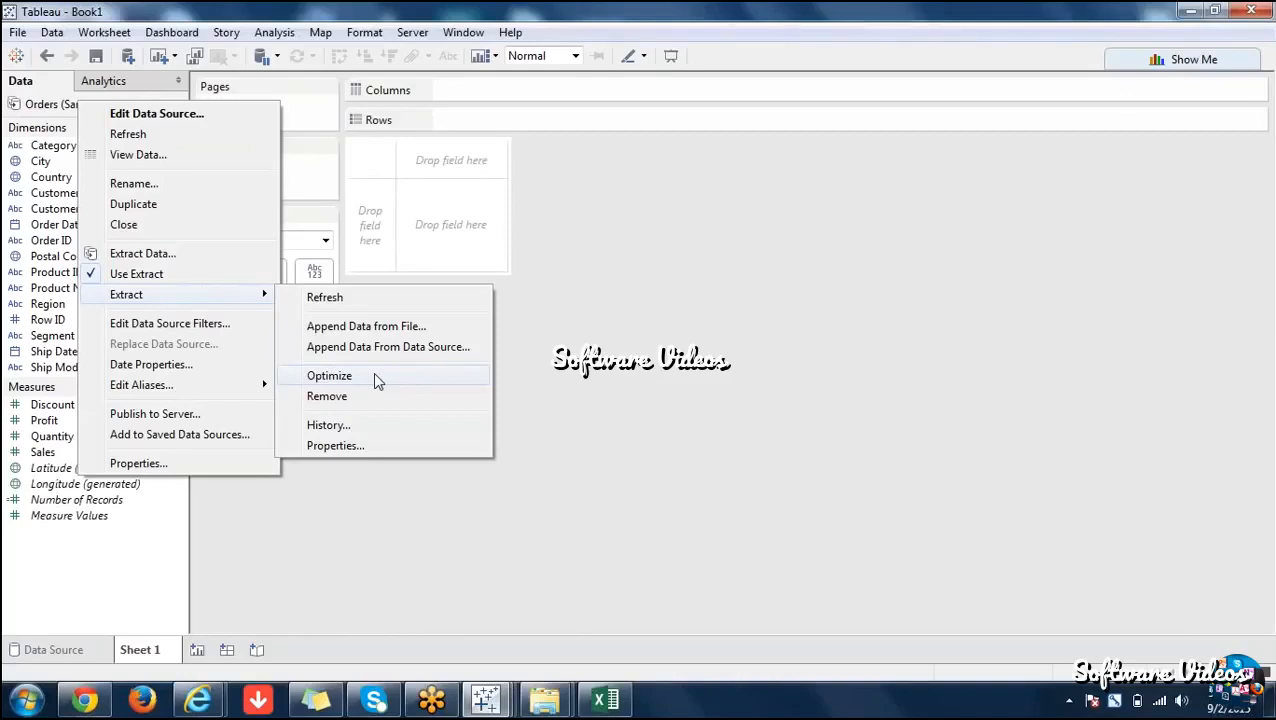
{"action": "left_click", "coordinate": [412, 434]}
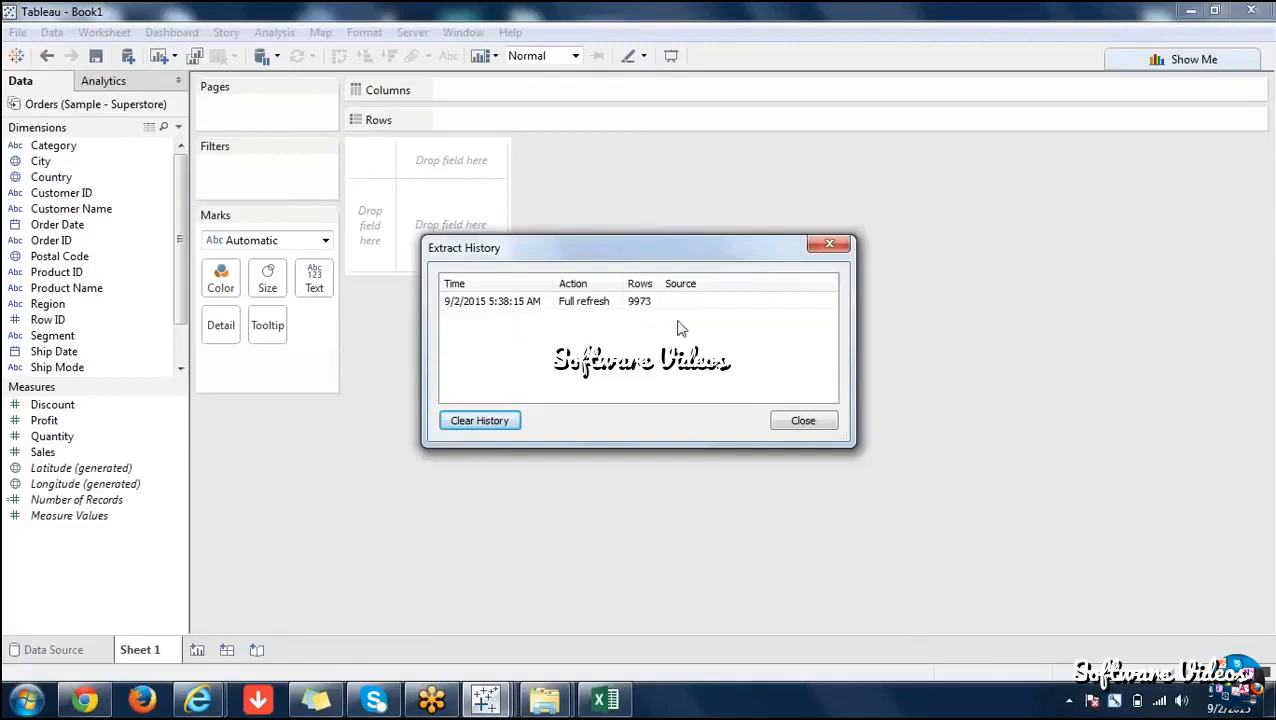
{"action": "left_click", "coordinate": [803, 421]}
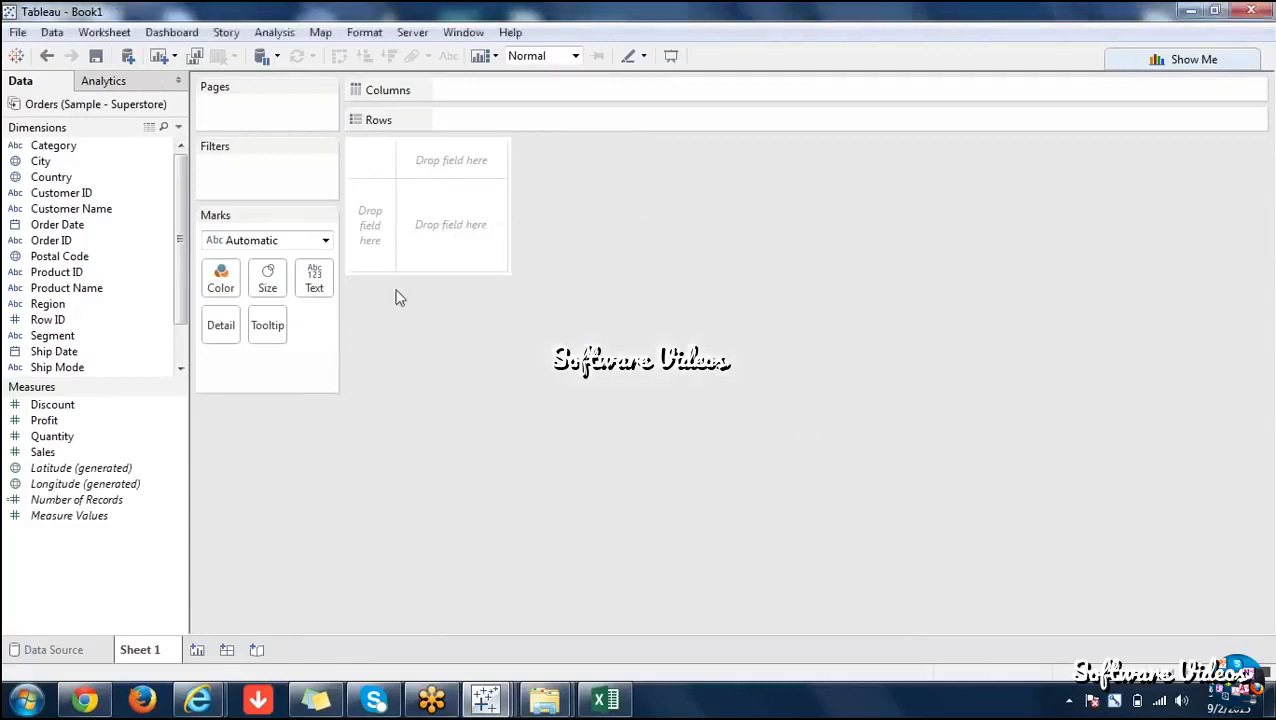
View the extract properties of the Orders (Sample - Superstore) data source, including its database path.
{"action": "right_click", "coordinate": [119, 109]}
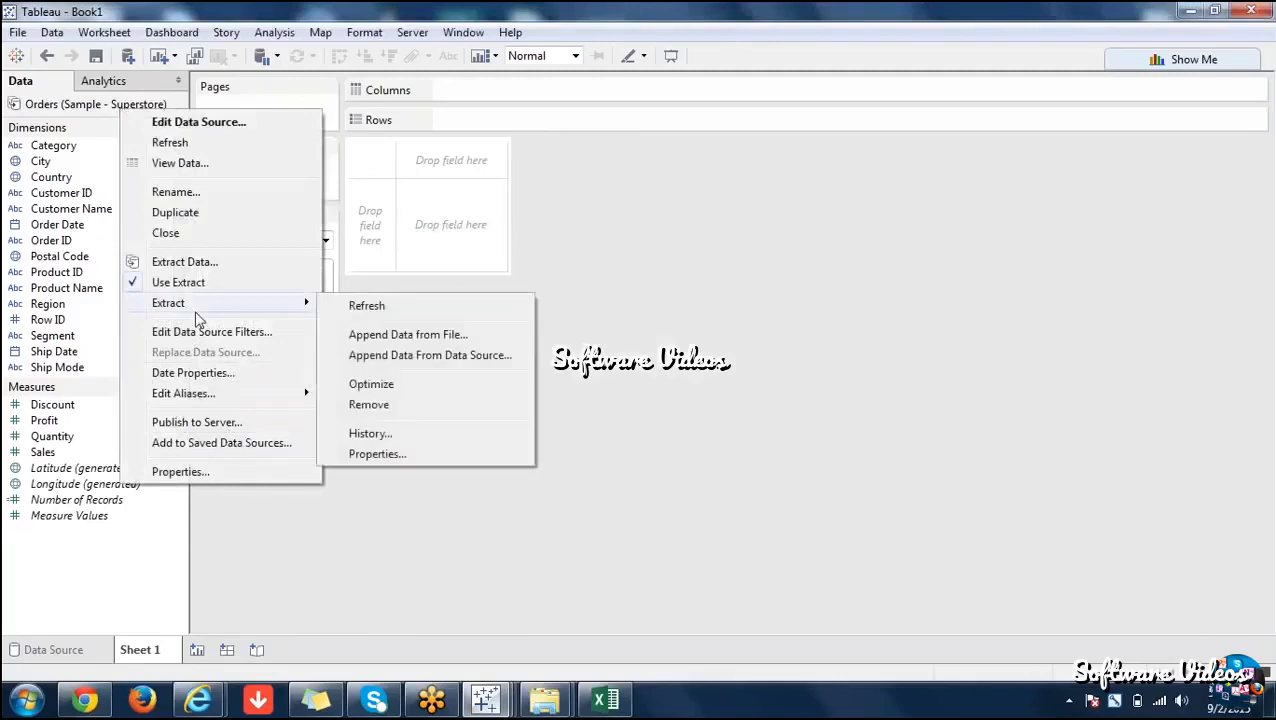
{"action": "left_click", "coordinate": [396, 455]}
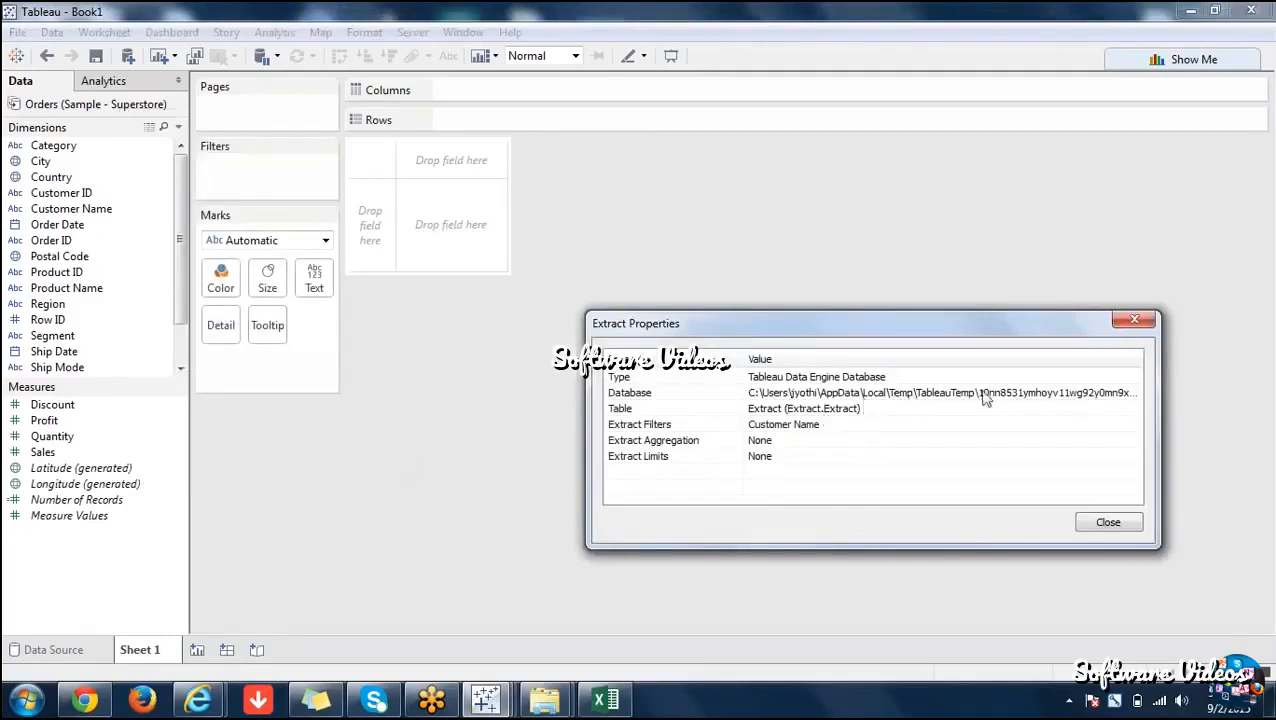
{"action": "left_click", "coordinate": [1035, 395]}
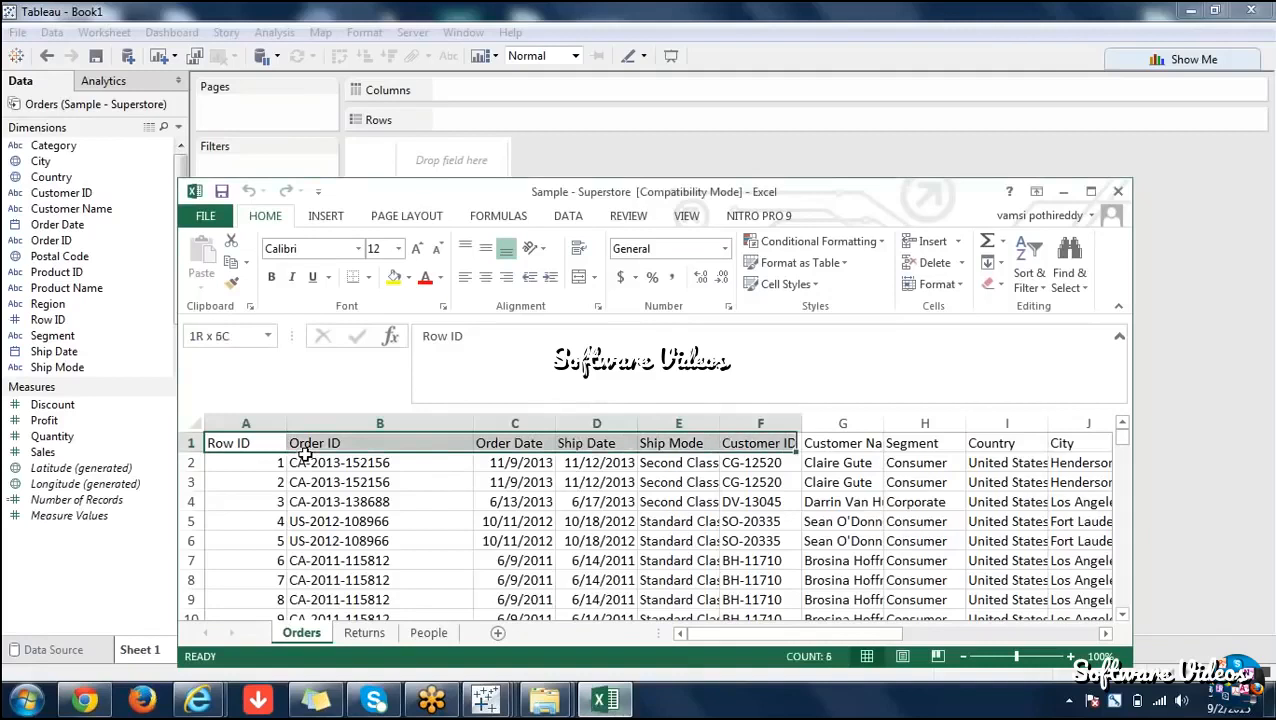
Select and copy the header and first 12 data rows, from Row ID through State, on the Excel Orders sheet.
{"action": "key", "text": "shift+Right"}
{"action": "key", "text": "shift+Right"}
{"action": "key", "text": "shift+Down"}
{"action": "key", "text": "shift+Down"}
{"action": "key", "text": "shift+Down"}
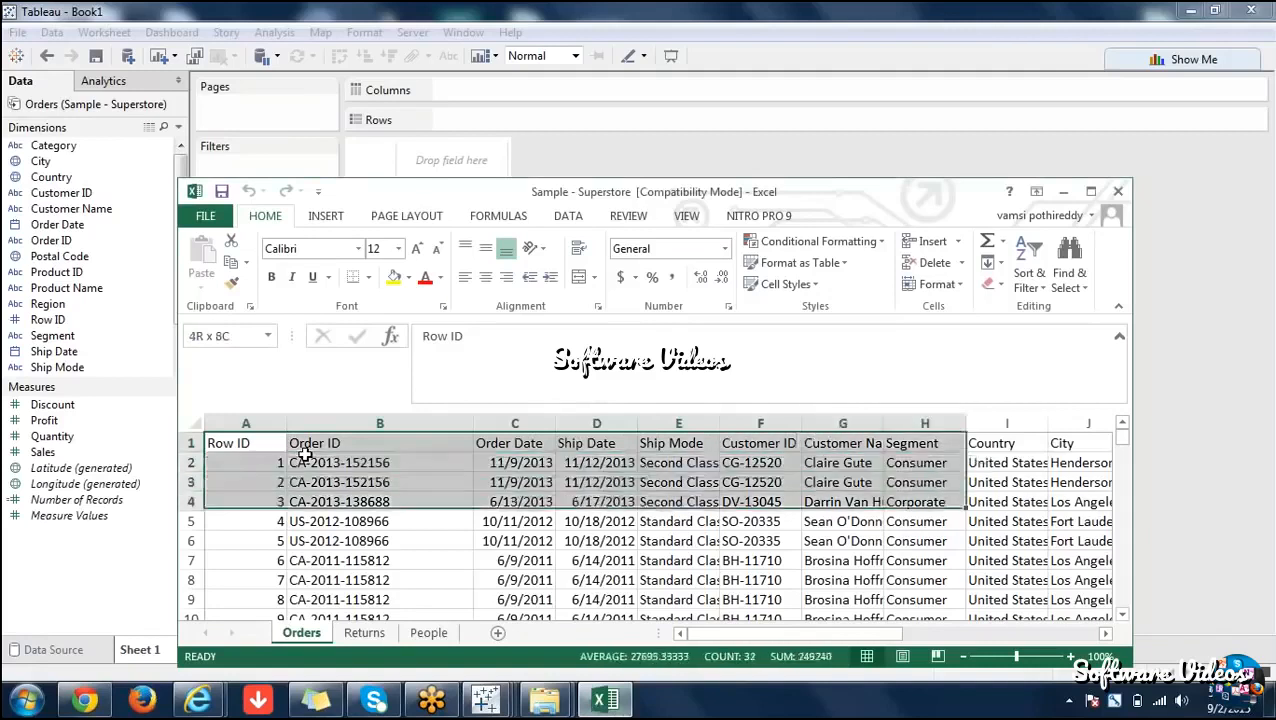
{"action": "key", "text": "shift+Down"}
{"action": "key", "text": "shift+Down"}
{"action": "key", "text": "shift+Down"}
{"action": "key", "text": "shift+Down"}
{"action": "key", "text": "shift+Down"}
{"action": "key", "text": "shift+Right"}
{"action": "key", "text": "shift+Right"}
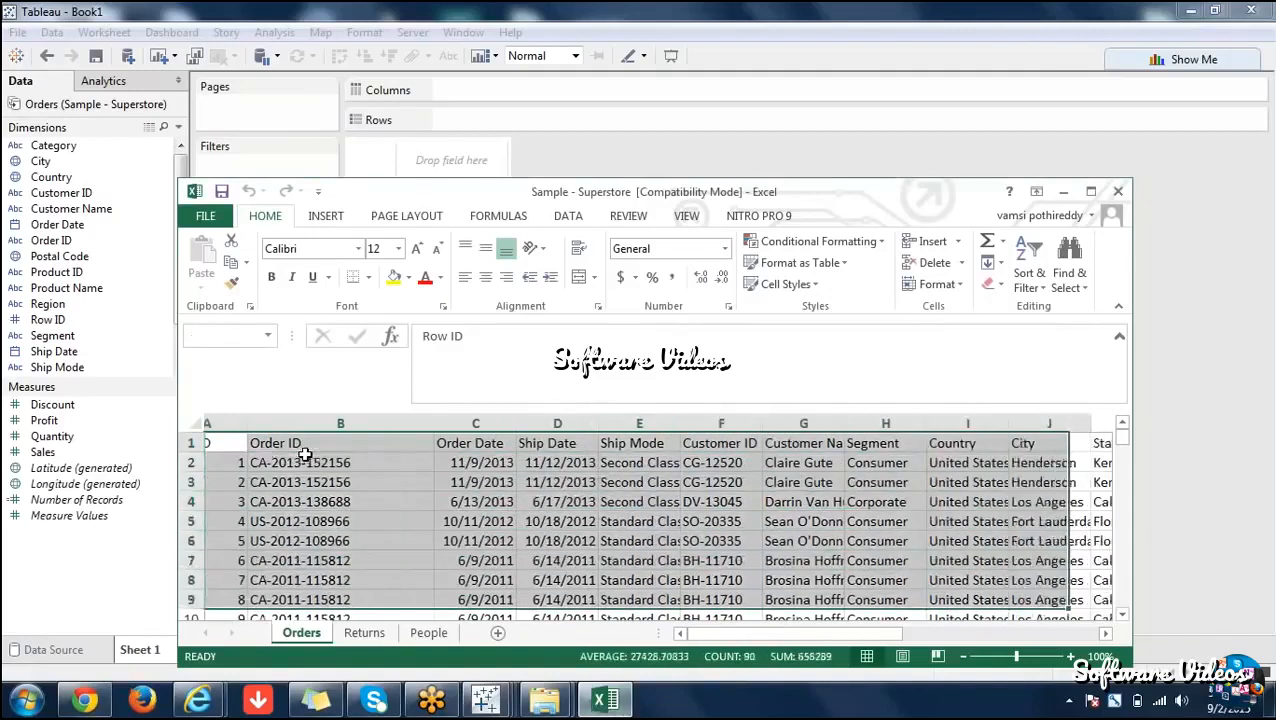
{"action": "key", "text": "shift+Right"}
{"action": "key", "text": "shift+Down"}
Return to Tableau and paste the copied Excel rows into Sheet 1 as a new data source.
{"action": "left_click", "coordinate": [65, 30]}
{"action": "left_click", "coordinate": [52, 32]}
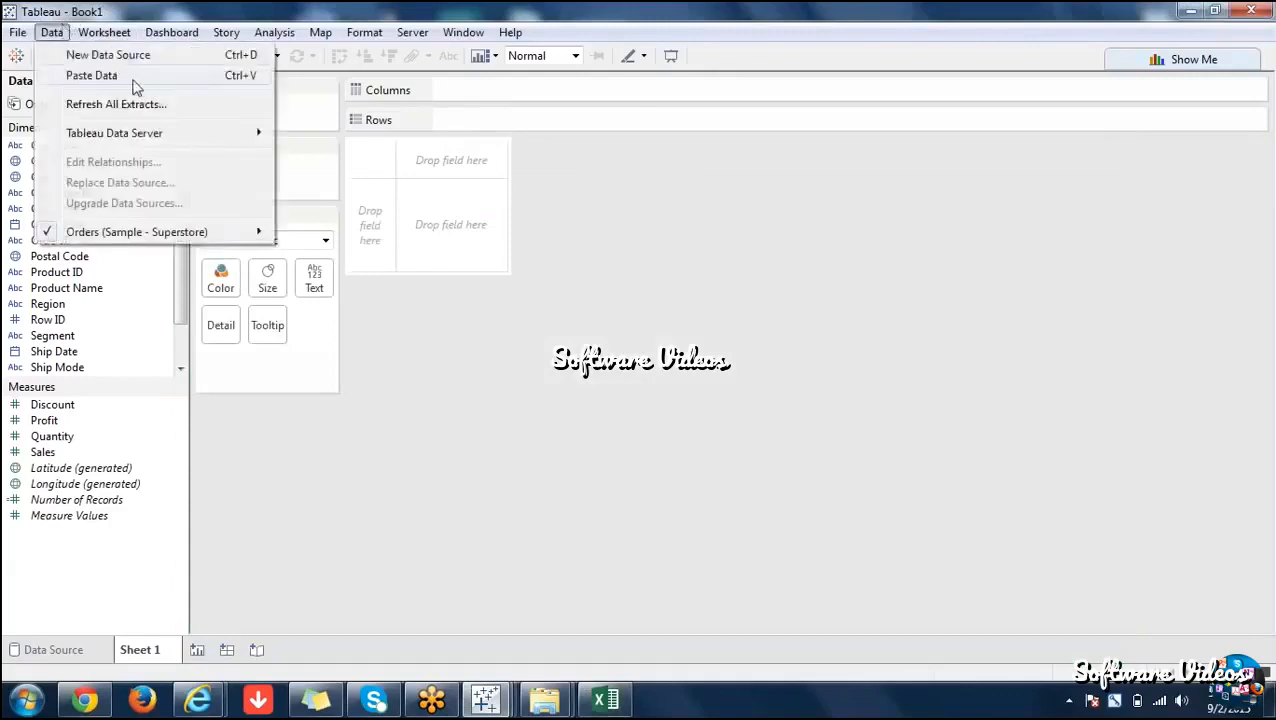
{"action": "left_click", "coordinate": [590, 370]}
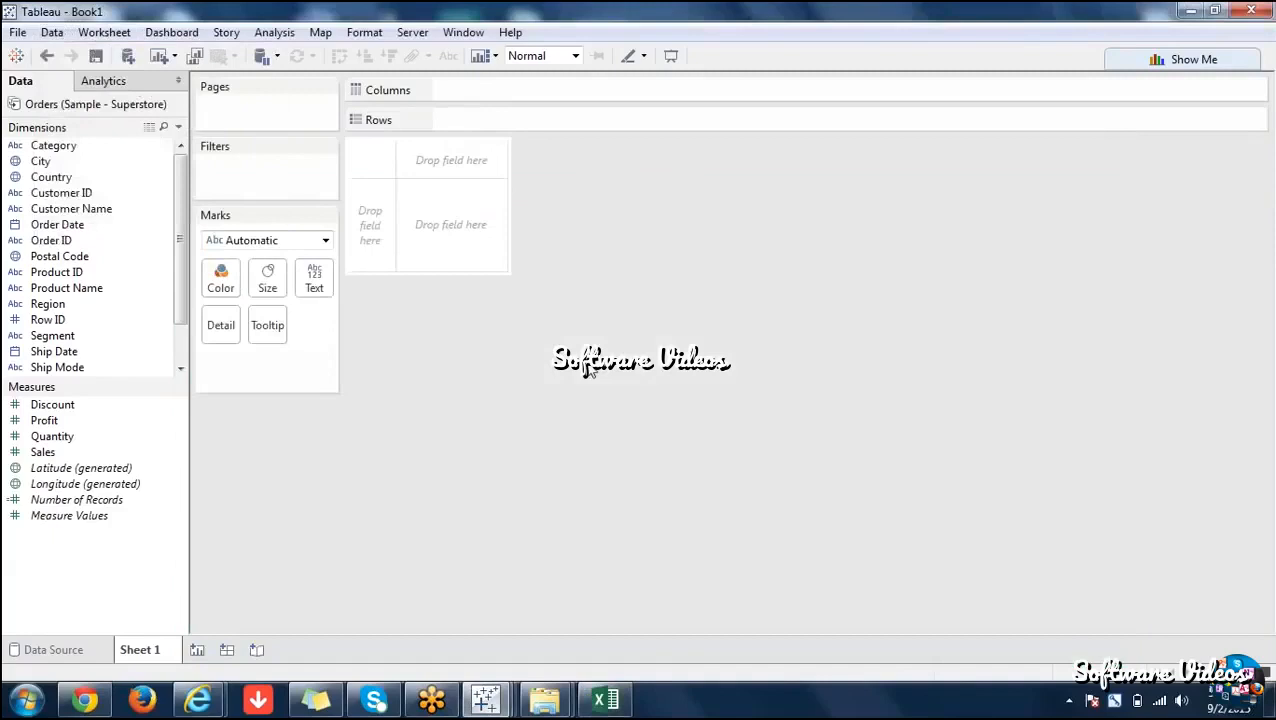
{"action": "key", "text": "ctrl+v"}
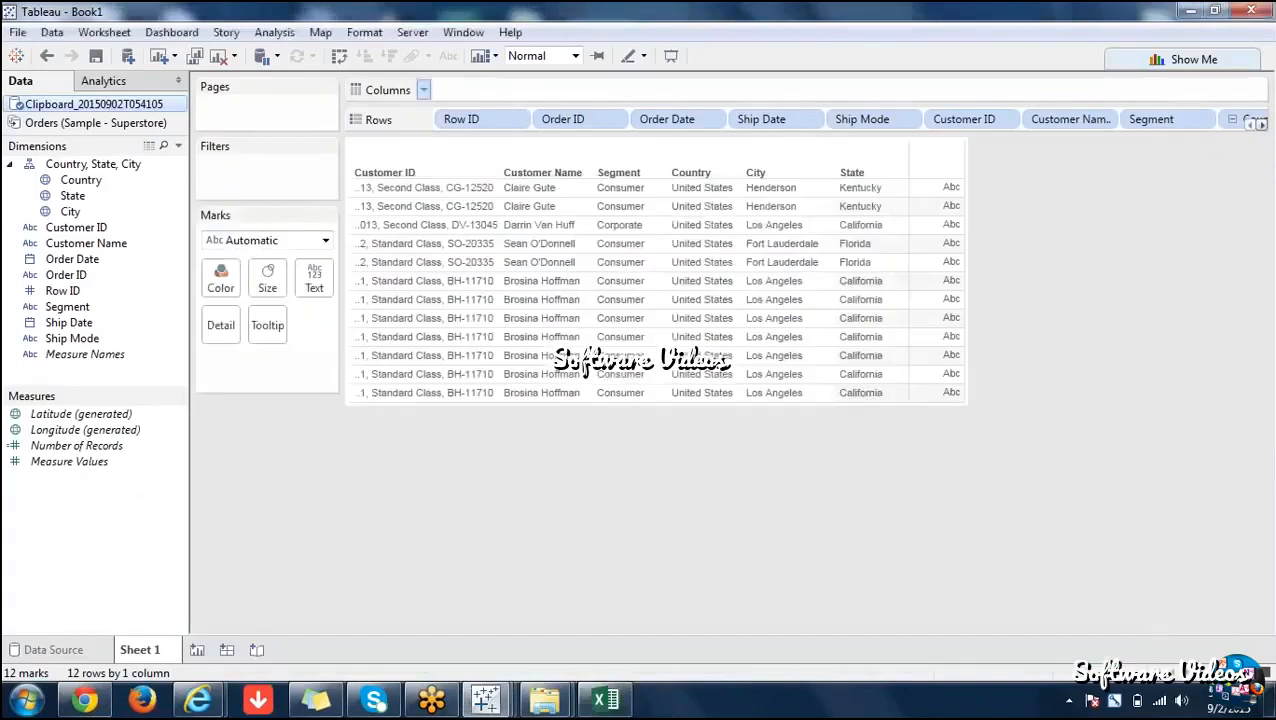
Clear Sheet 1 and paste the wider copied Orders range, including product fields and measures, as another clipboard data source.
{"action": "left_click", "coordinate": [219, 57]}
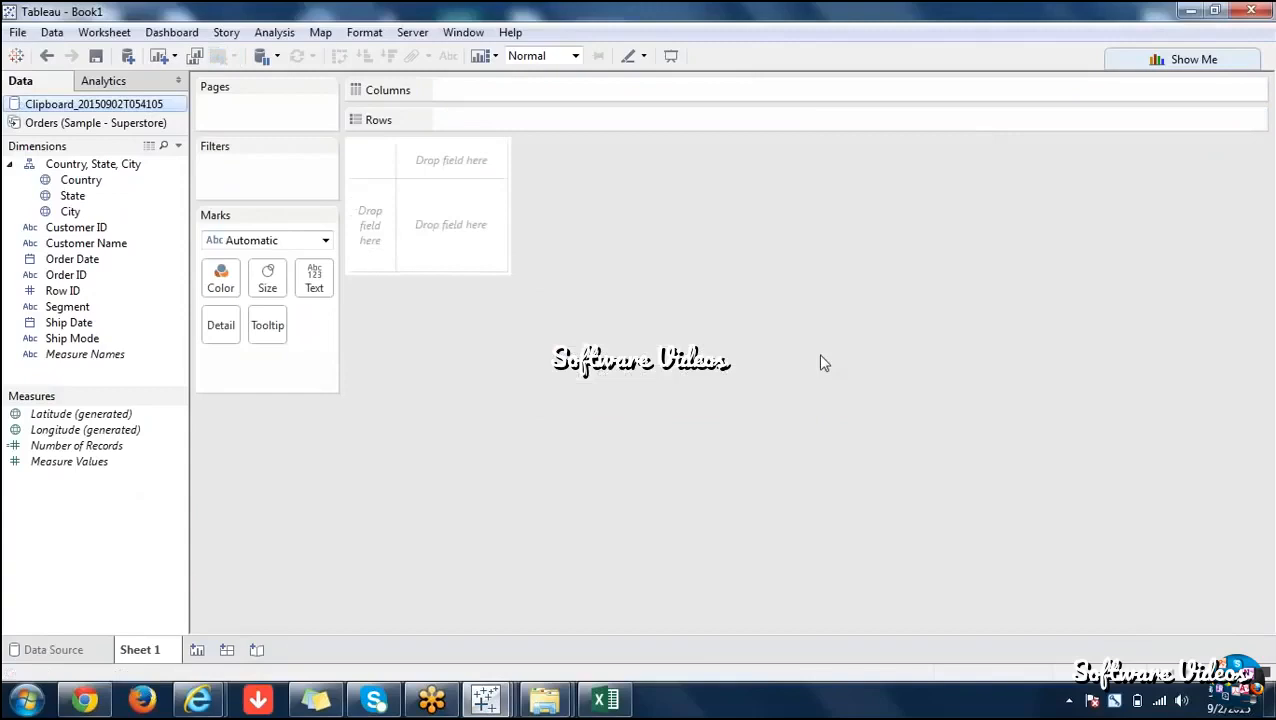
{"action": "key", "text": "ctrl+v"}
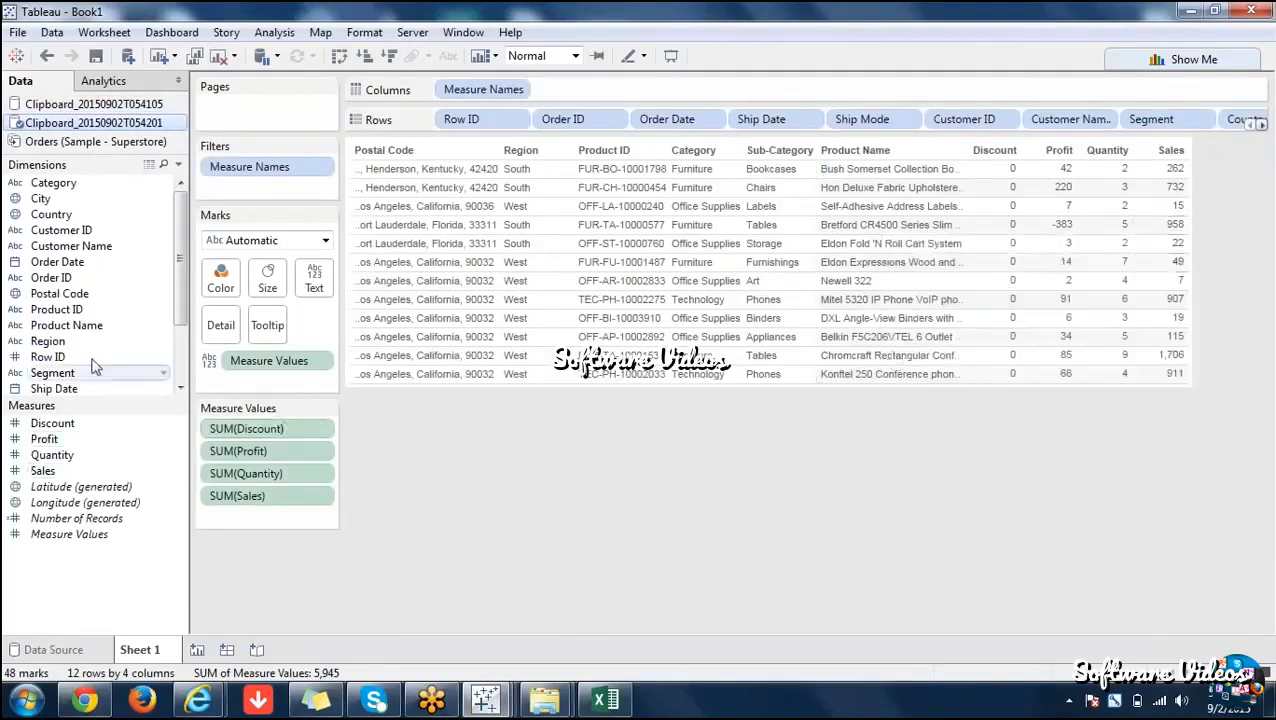
{"action": "left_click_drag", "start_coordinate": [183, 295], "coordinate": [185, 350]}
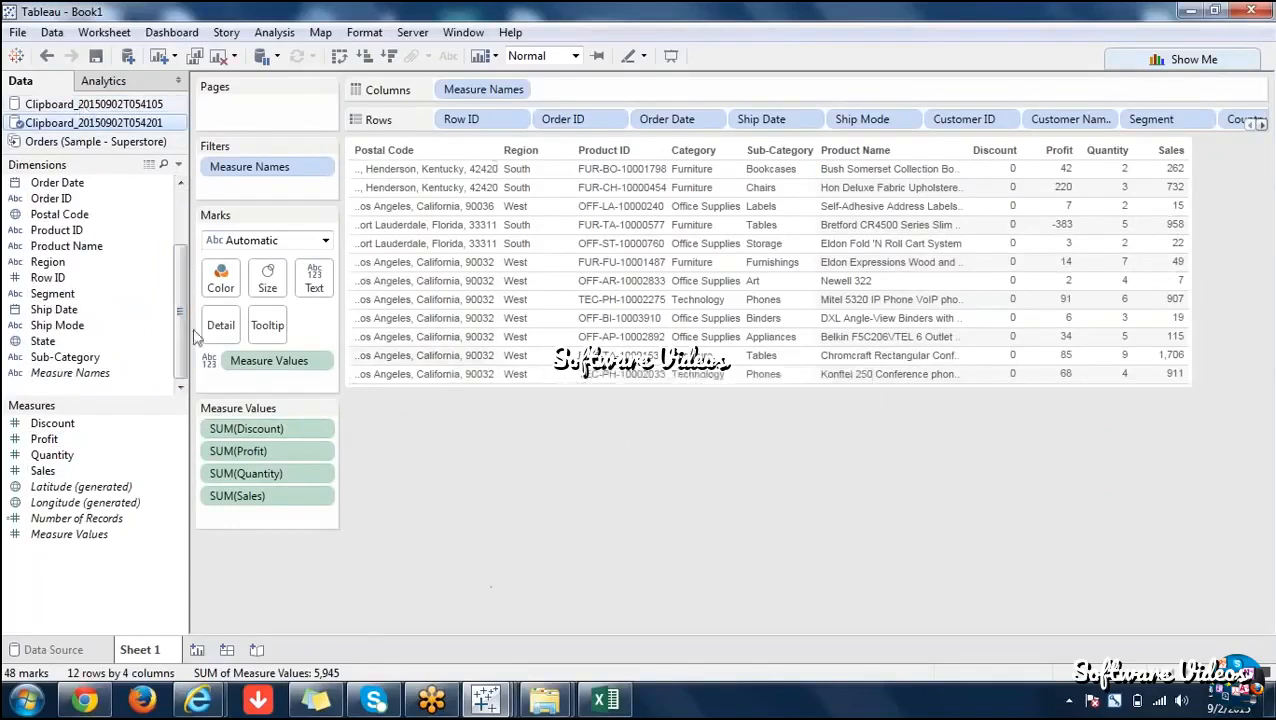
{"action": "right_click", "coordinate": [99, 129]}
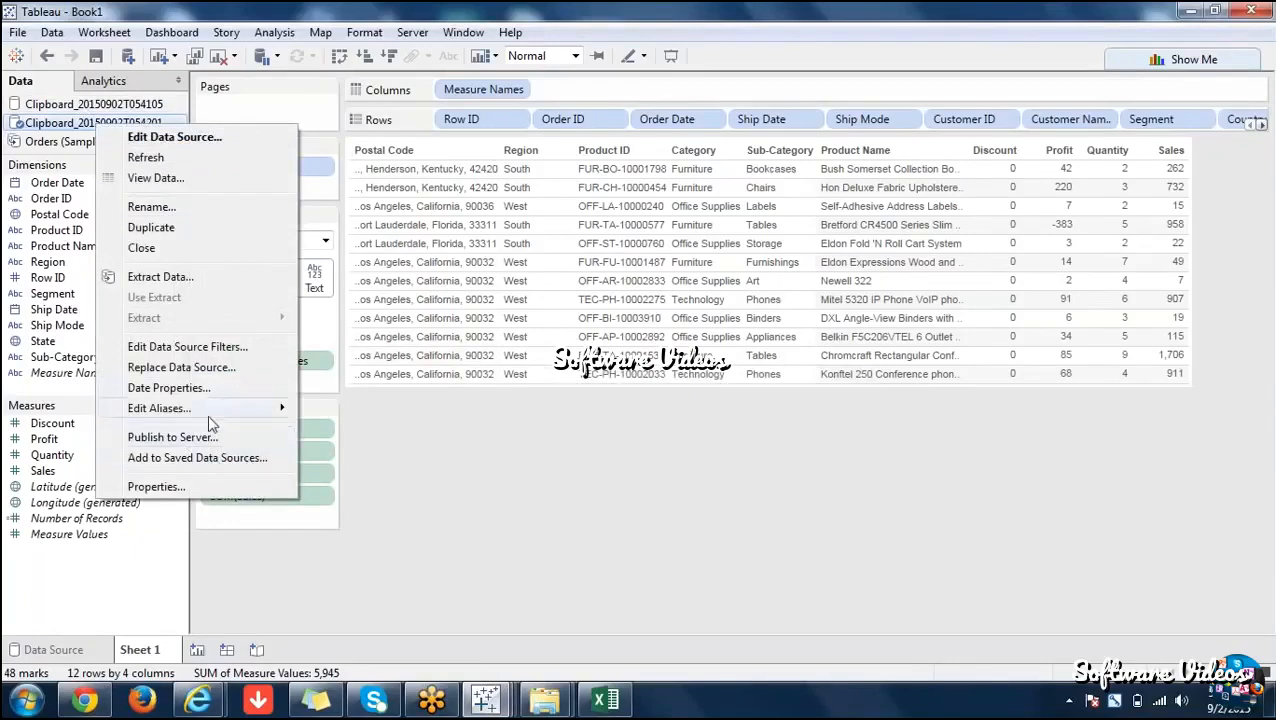
{"action": "left_click", "coordinate": [610, 548]}
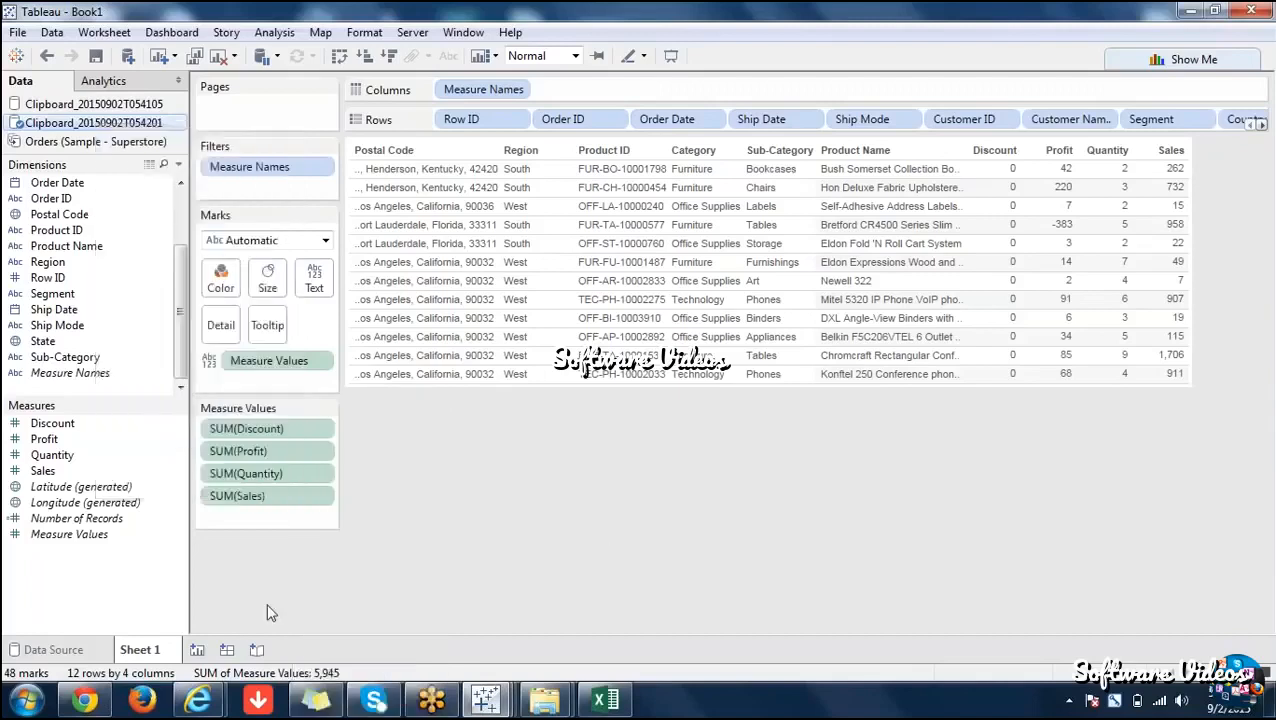
Add a second worksheet with the Orders (Sample - Superstore) data source selected, and return to Sheet 1.
{"action": "left_click", "coordinate": [197, 651]}
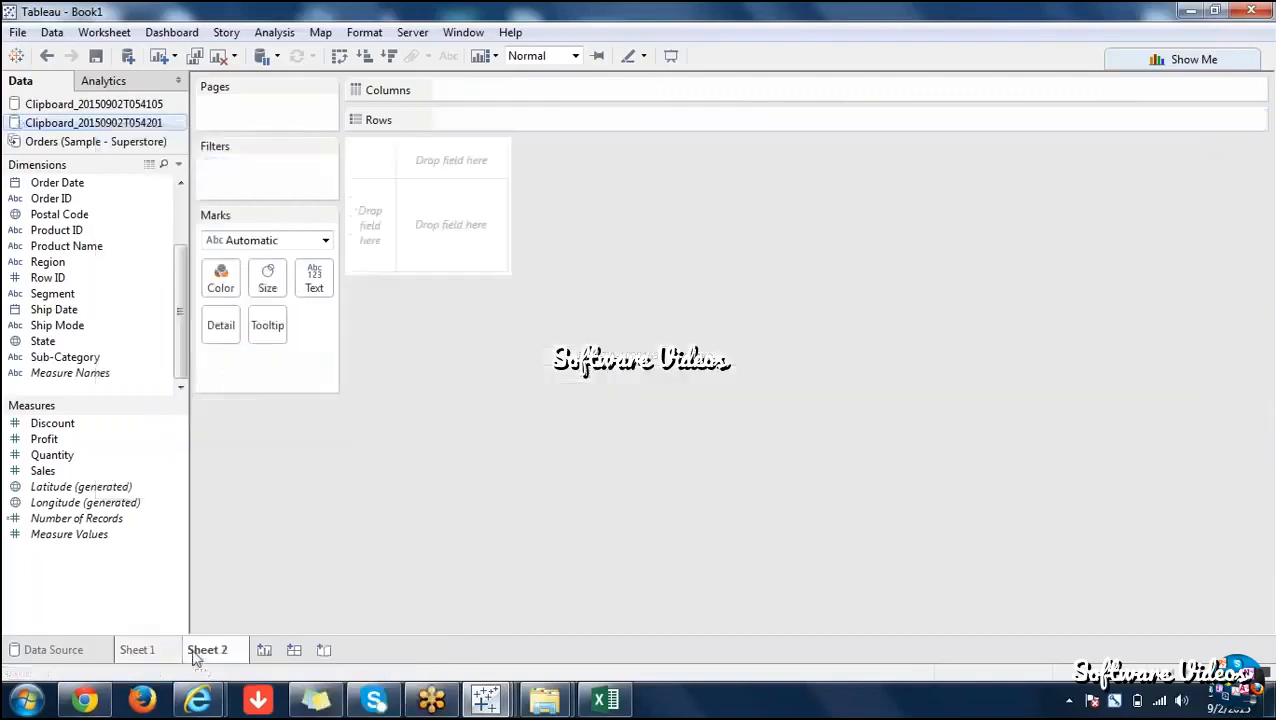
{"action": "left_click", "coordinate": [88, 141]}
{"action": "left_click", "coordinate": [146, 652]}
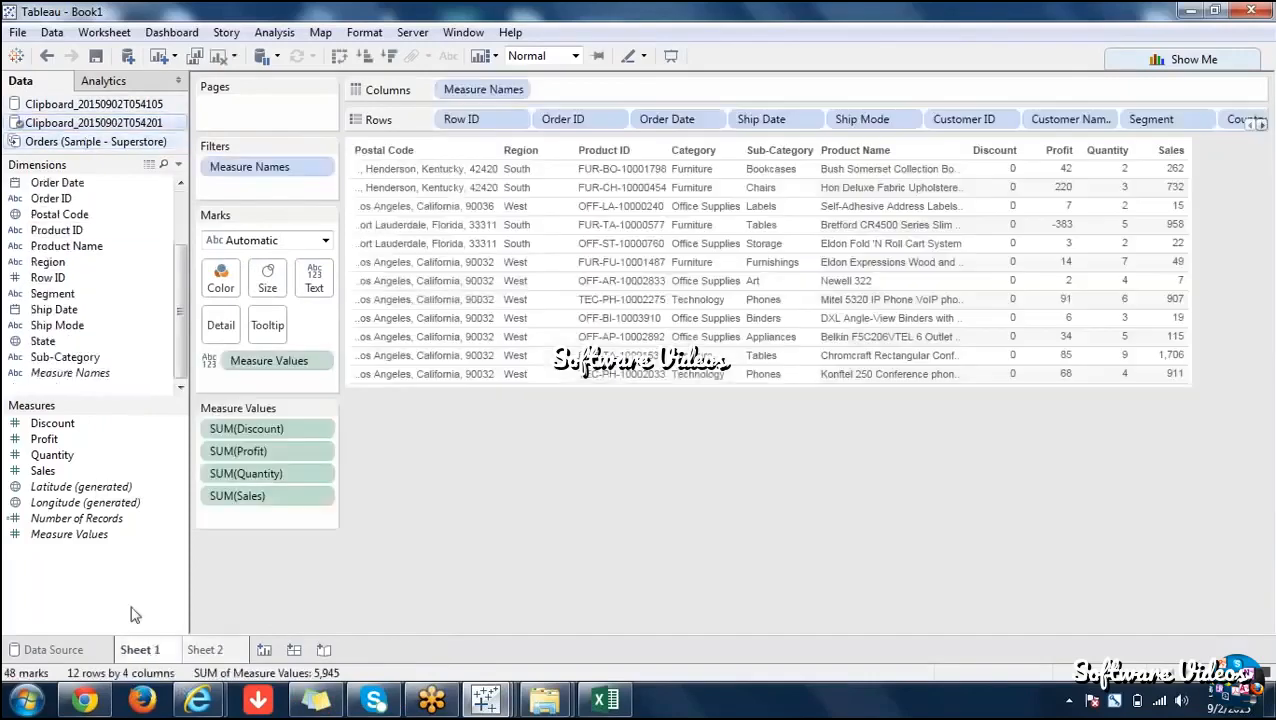
Select the Orders (Sample - Superstore) data source on Sheet 1 and review its available data source and extract options.
{"action": "left_click", "coordinate": [76, 144]}
{"action": "right_click", "coordinate": [76, 144]}
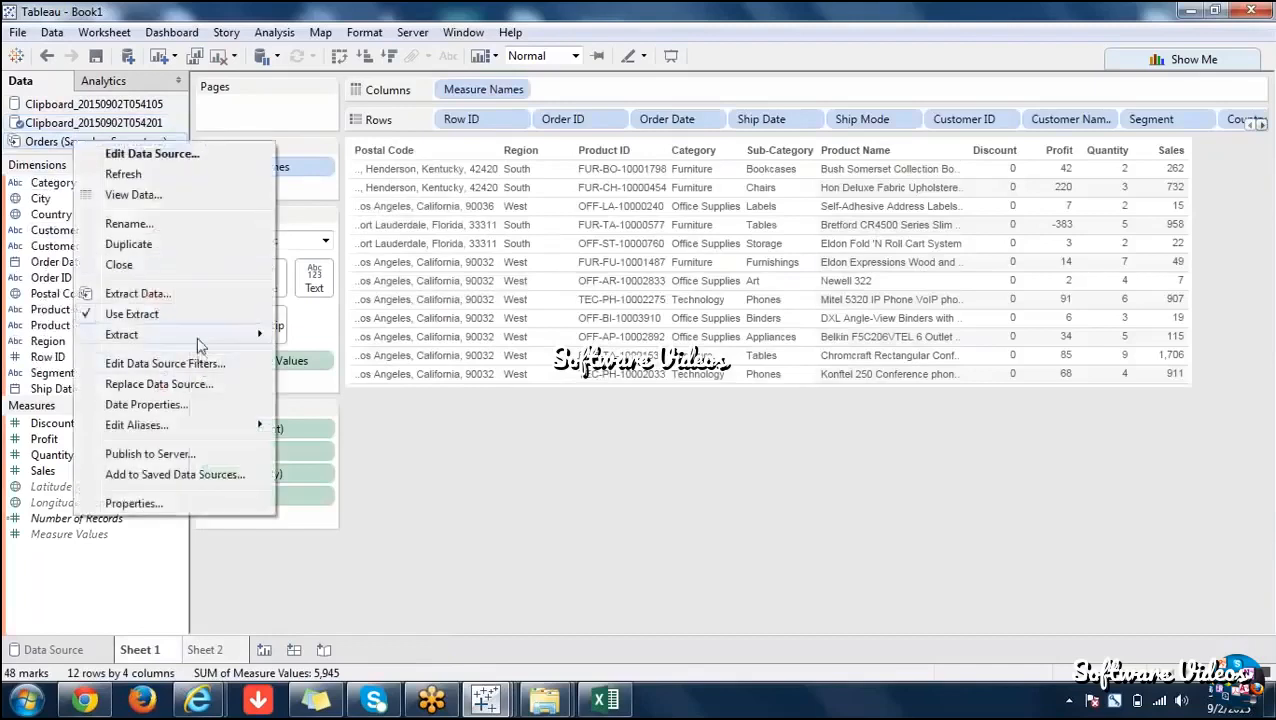
{"action": "mouse_move", "coordinate": [199, 343]}
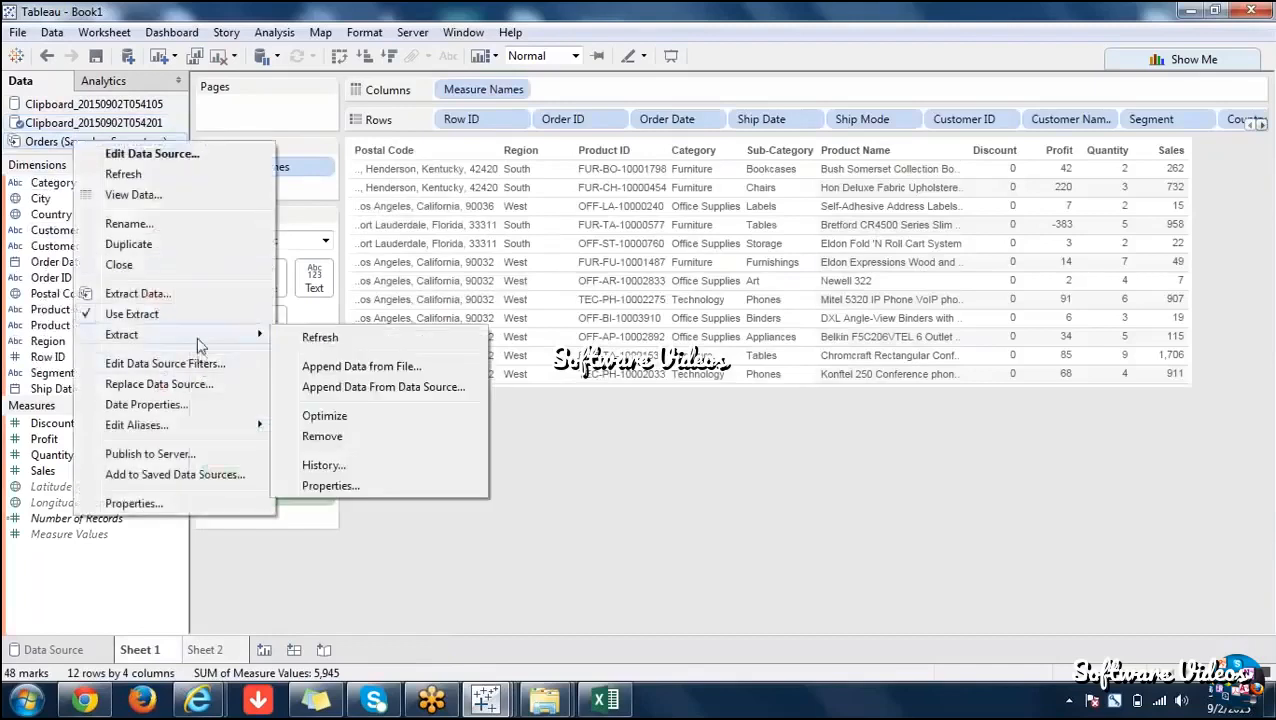
{"action": "left_click", "coordinate": [611, 549]}
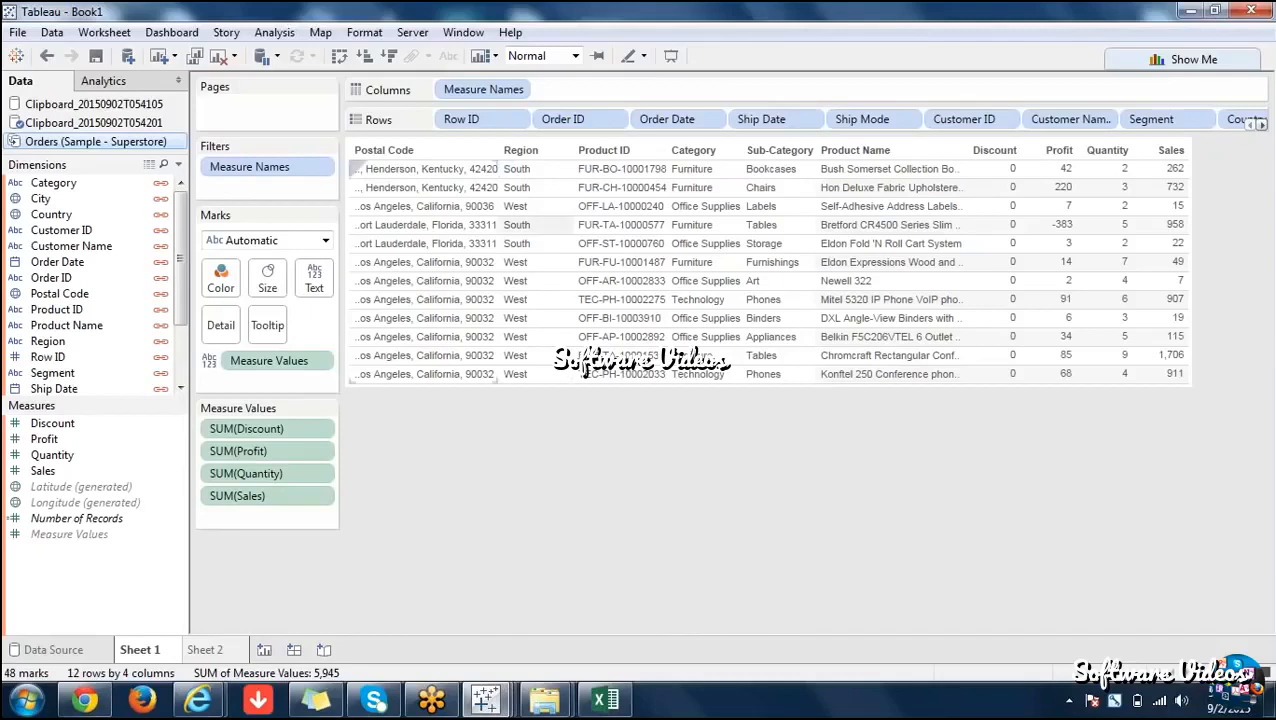
{"action": "right_click", "coordinate": [73, 145]}
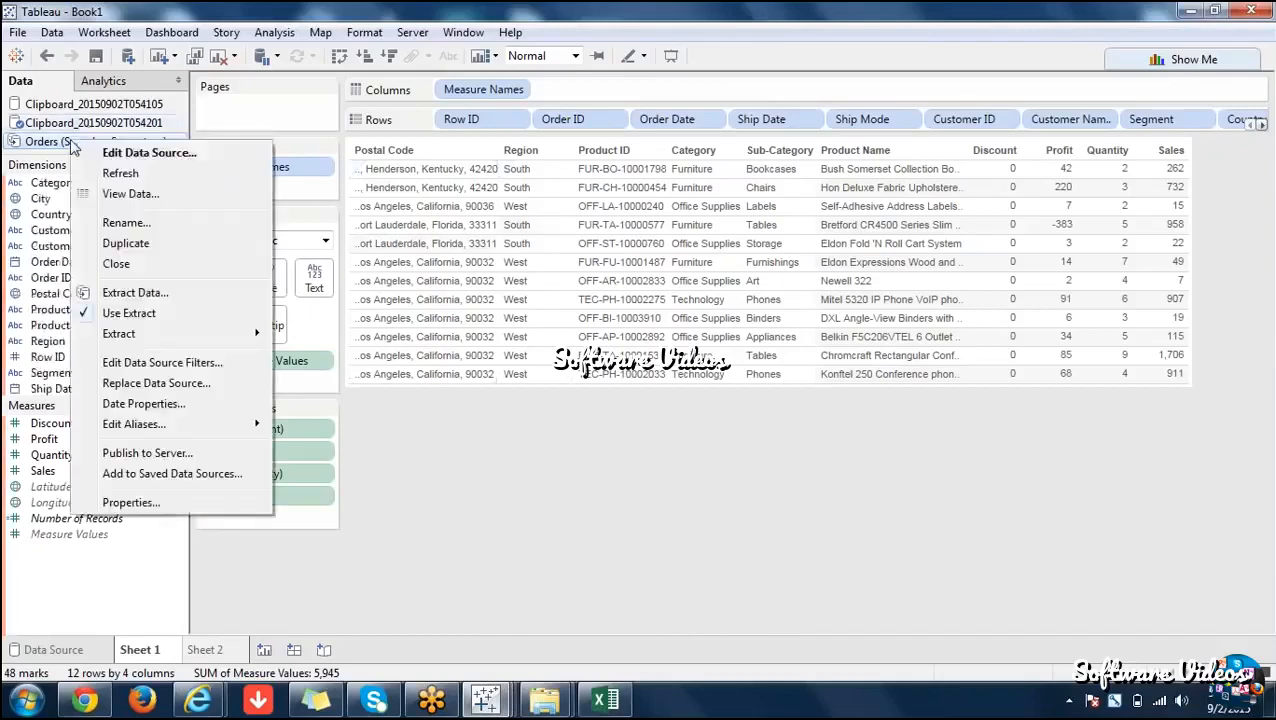
{"action": "left_click", "coordinate": [722, 545]}
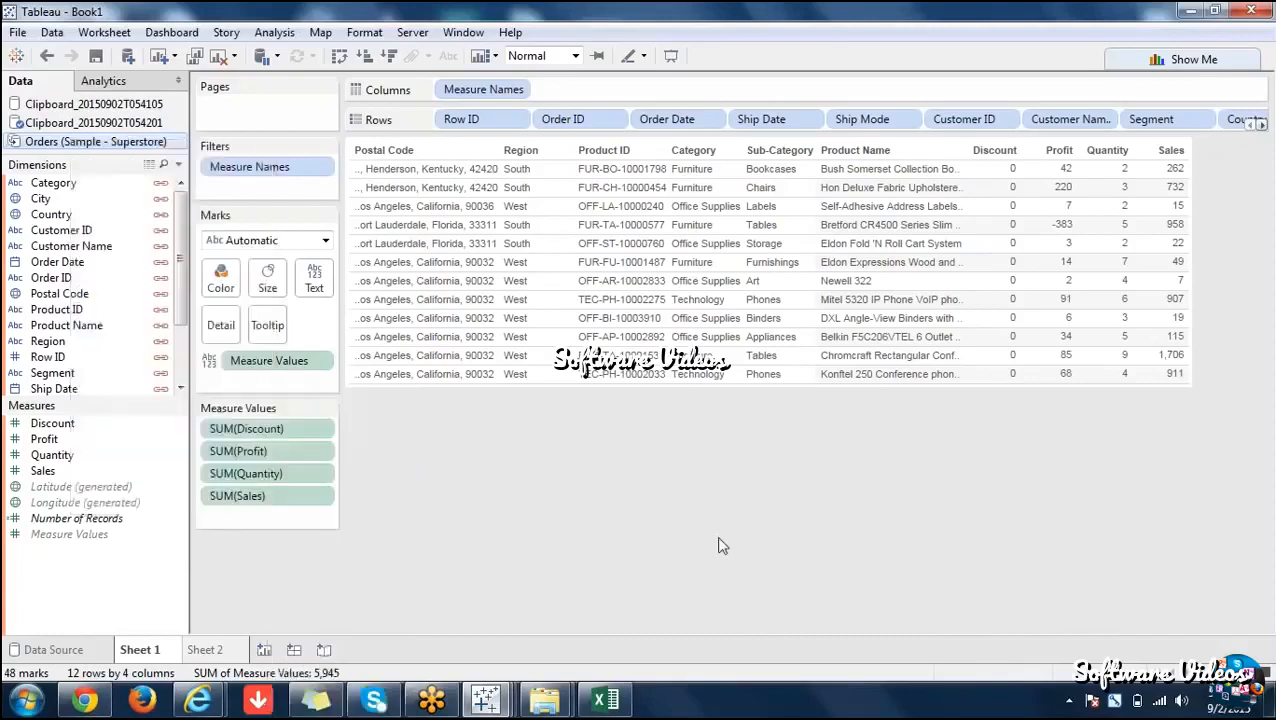
Connect the Orders sheet of the Sample - Superstore workbook as another data source and open Sheet 2.
{"action": "left_click", "coordinate": [205, 651]}
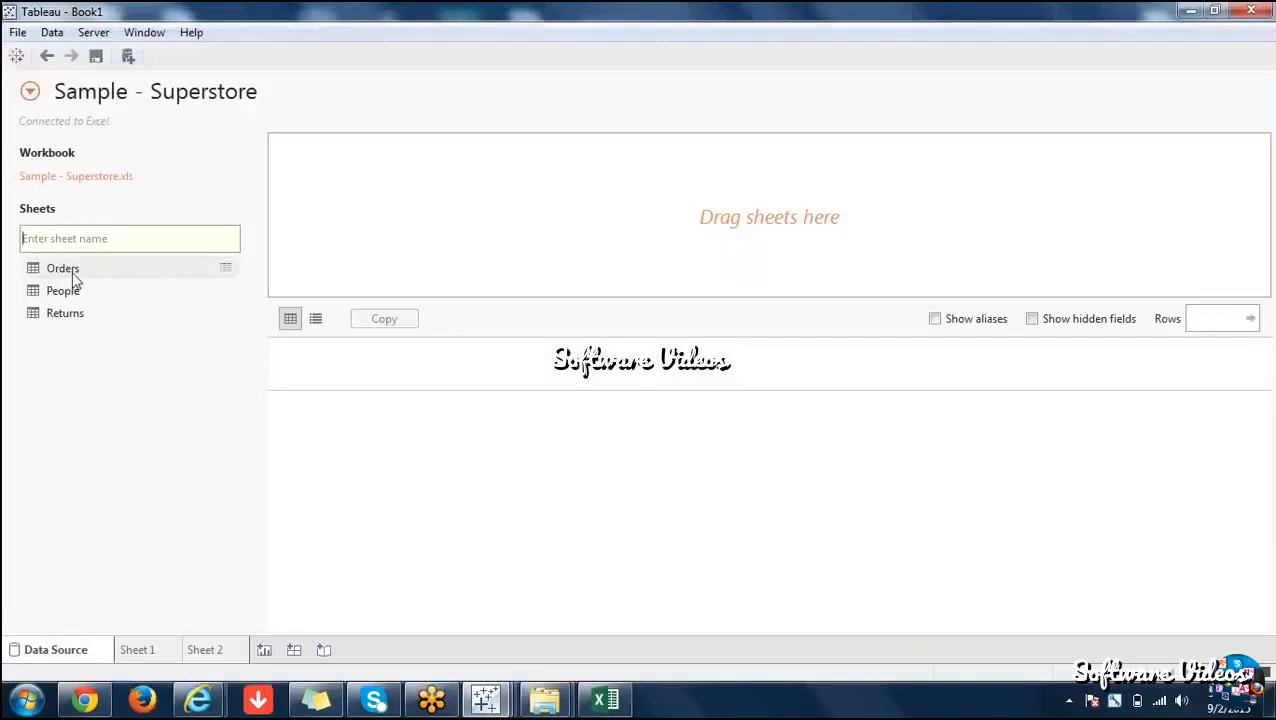
{"action": "double_click", "coordinate": [73, 279]}
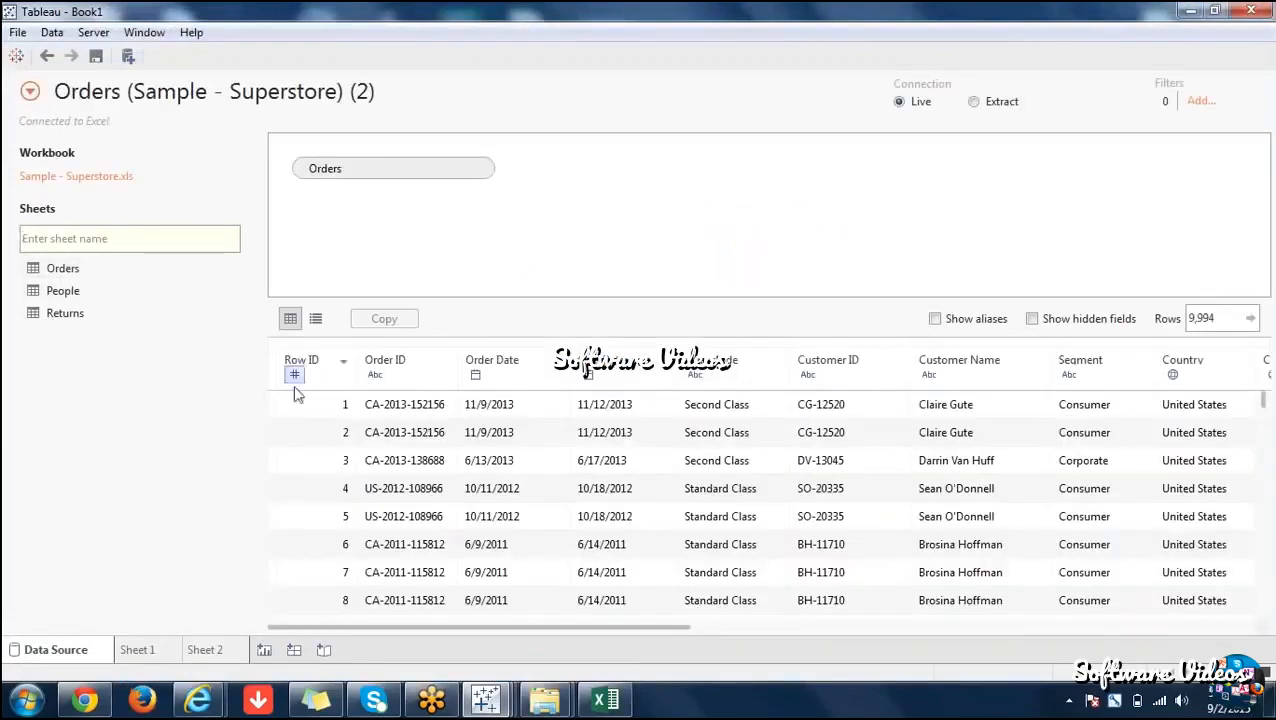
{"action": "left_click", "coordinate": [215, 650]}
Review the Create, Transform and Change Data Type options available for the Category dimension.
{"action": "right_click", "coordinate": [63, 204]}
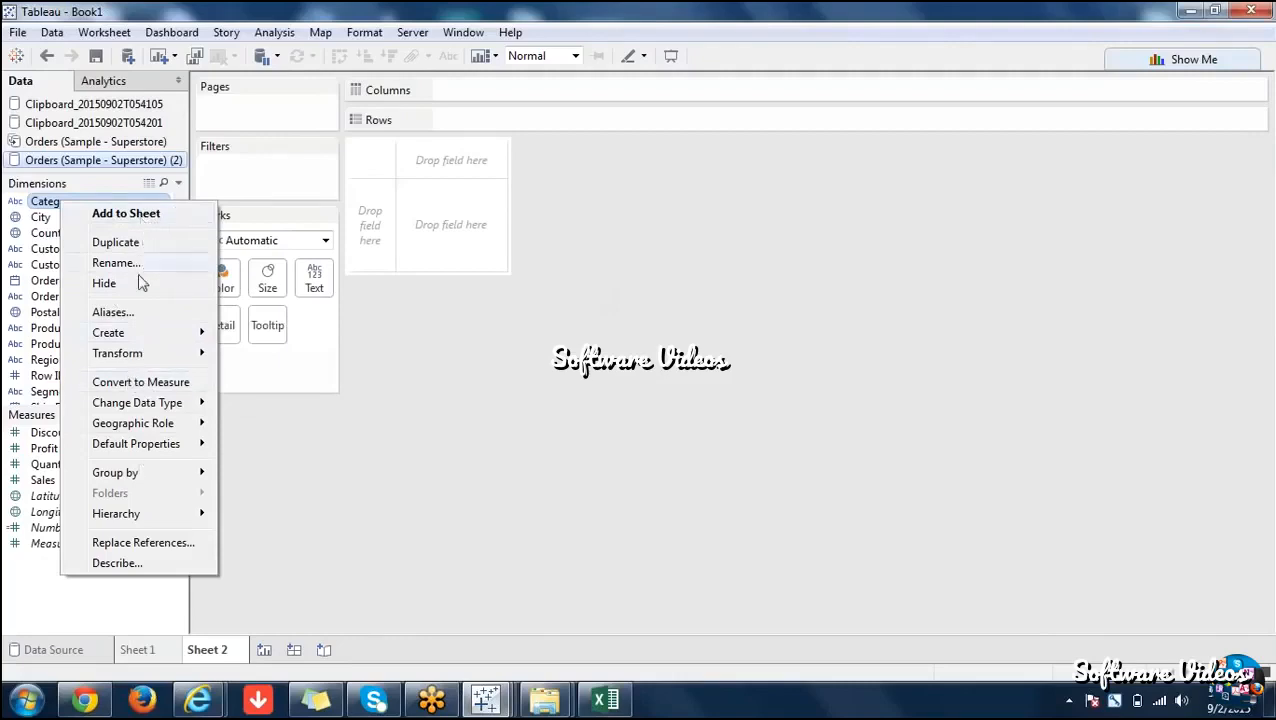
{"action": "mouse_move", "coordinate": [146, 336]}
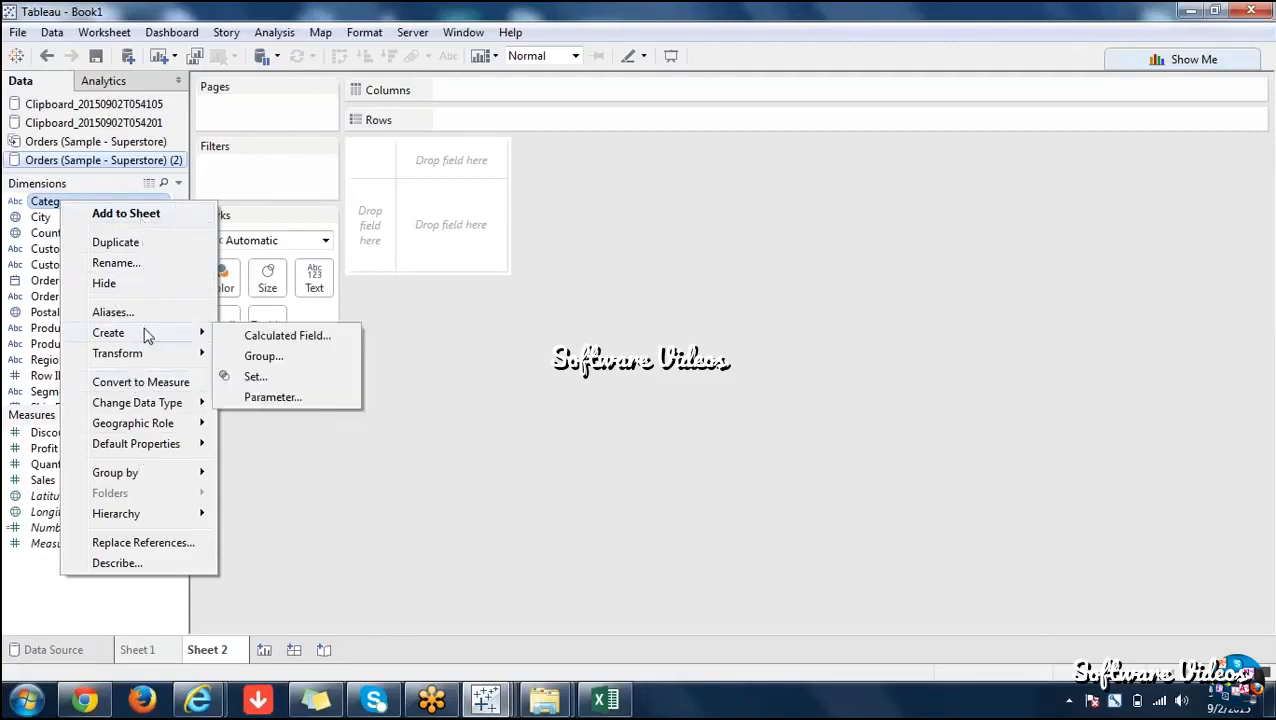
{"action": "mouse_move", "coordinate": [166, 360]}
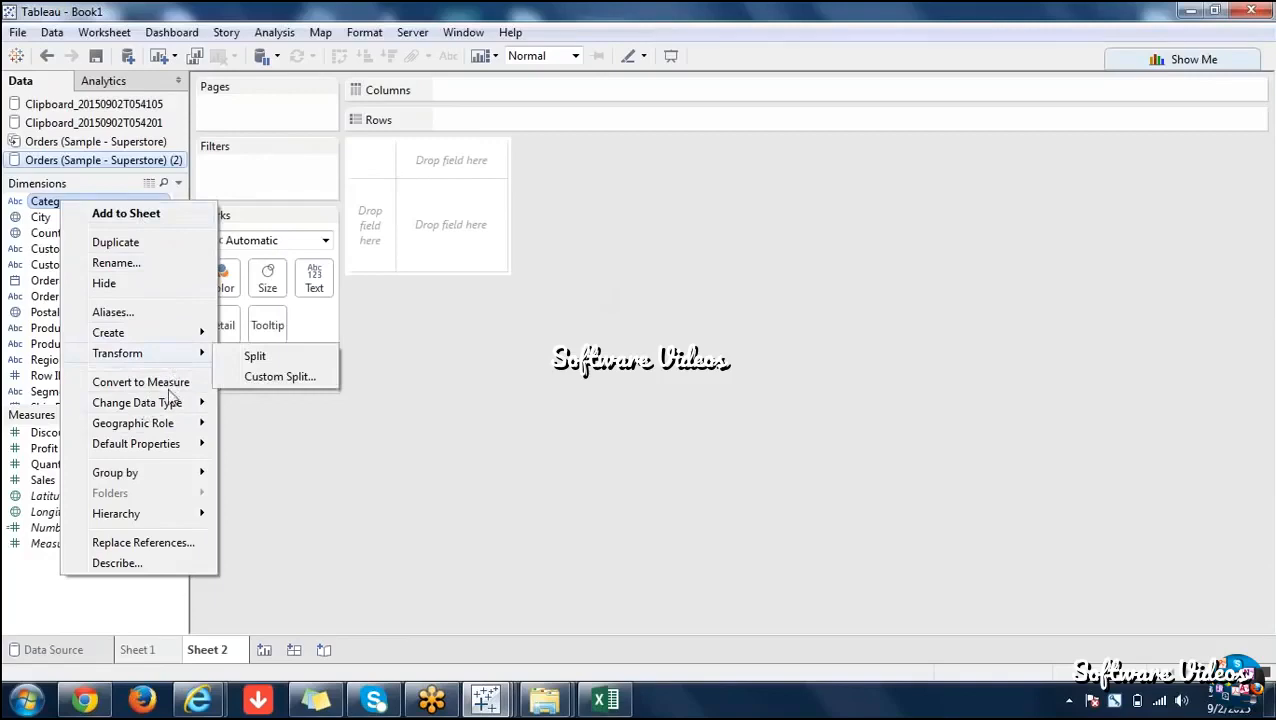
{"action": "mouse_move", "coordinate": [197, 409]}
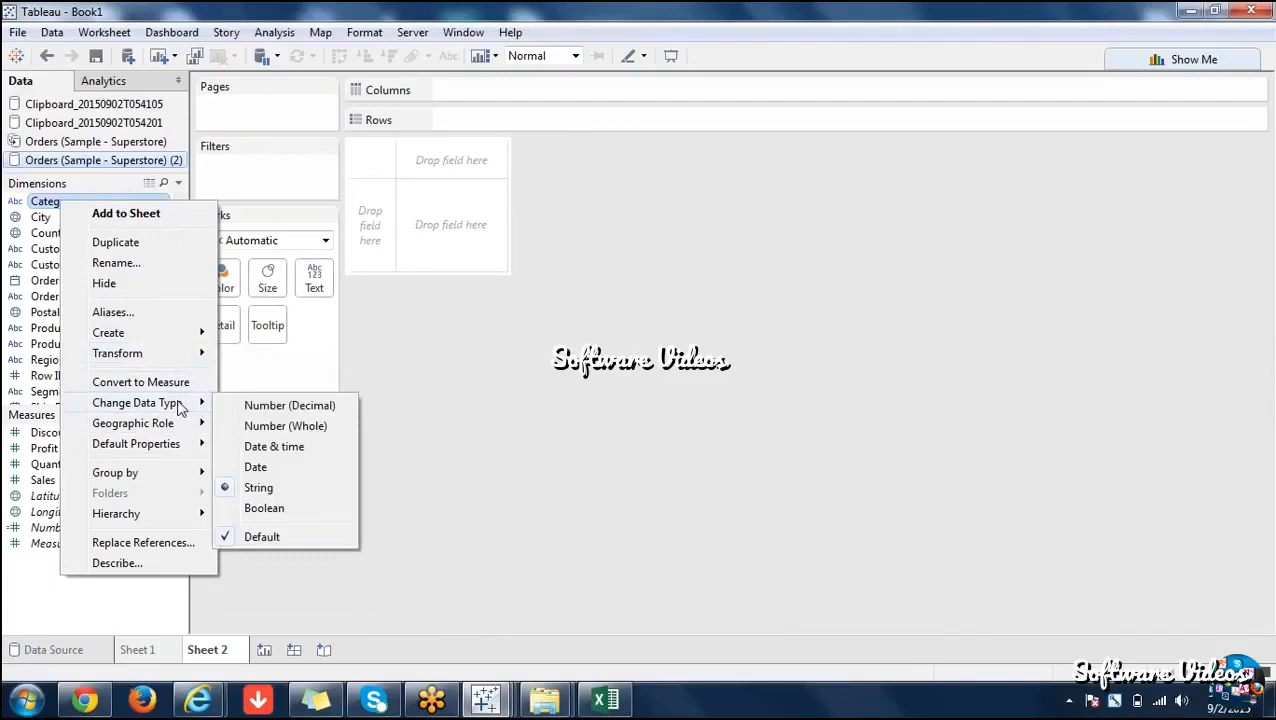
{"action": "left_click", "coordinate": [499, 402]}
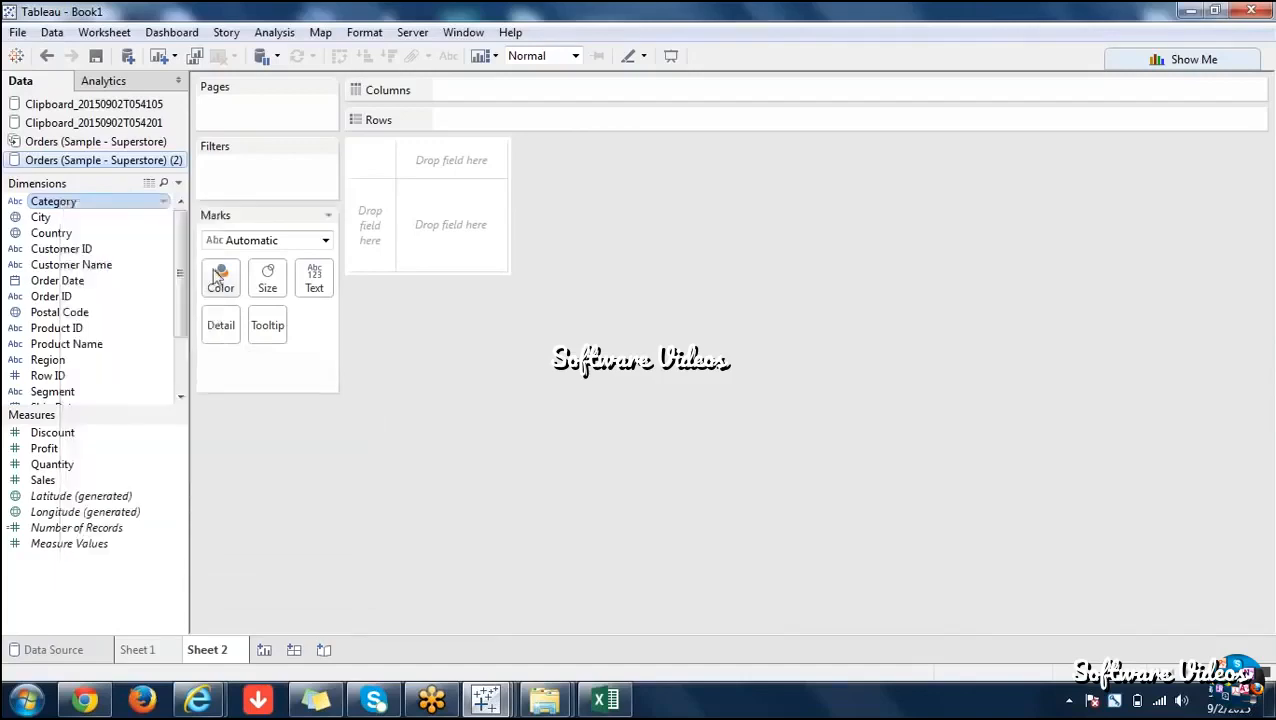
Review the data type and geographic role options available for the Region dimension.
{"action": "right_click", "coordinate": [60, 363]}
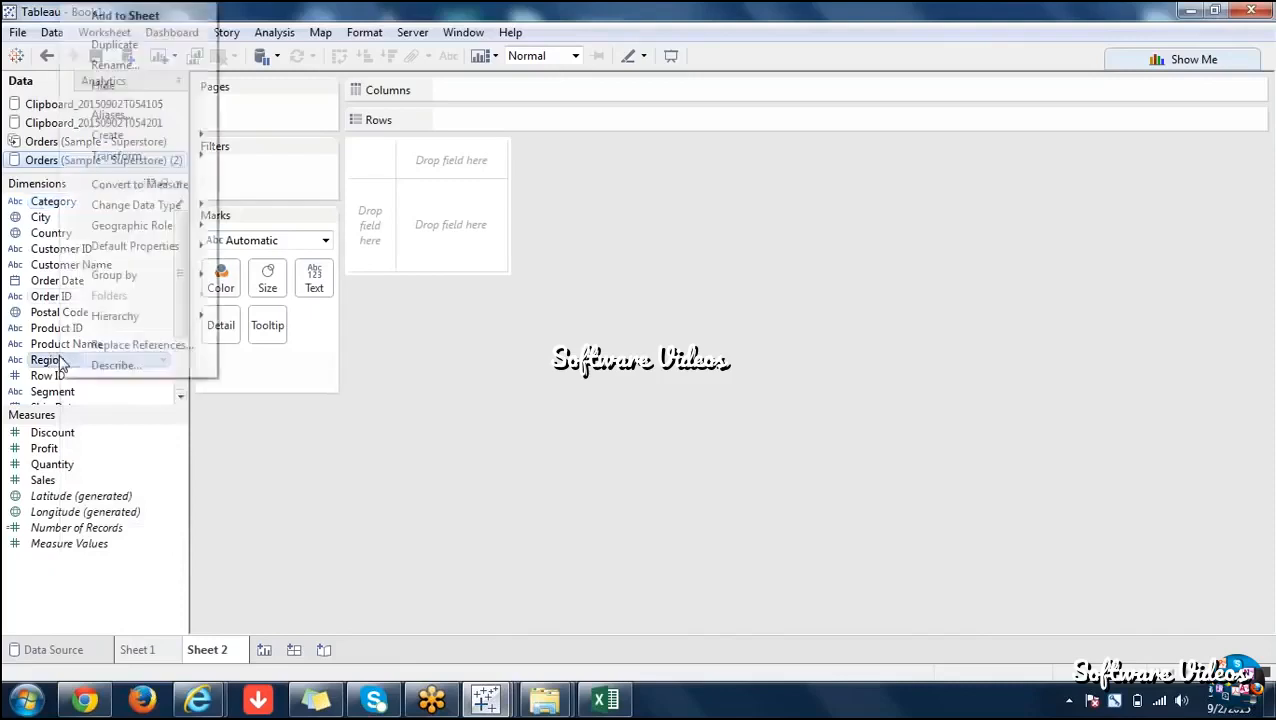
{"action": "mouse_move", "coordinate": [180, 204]}
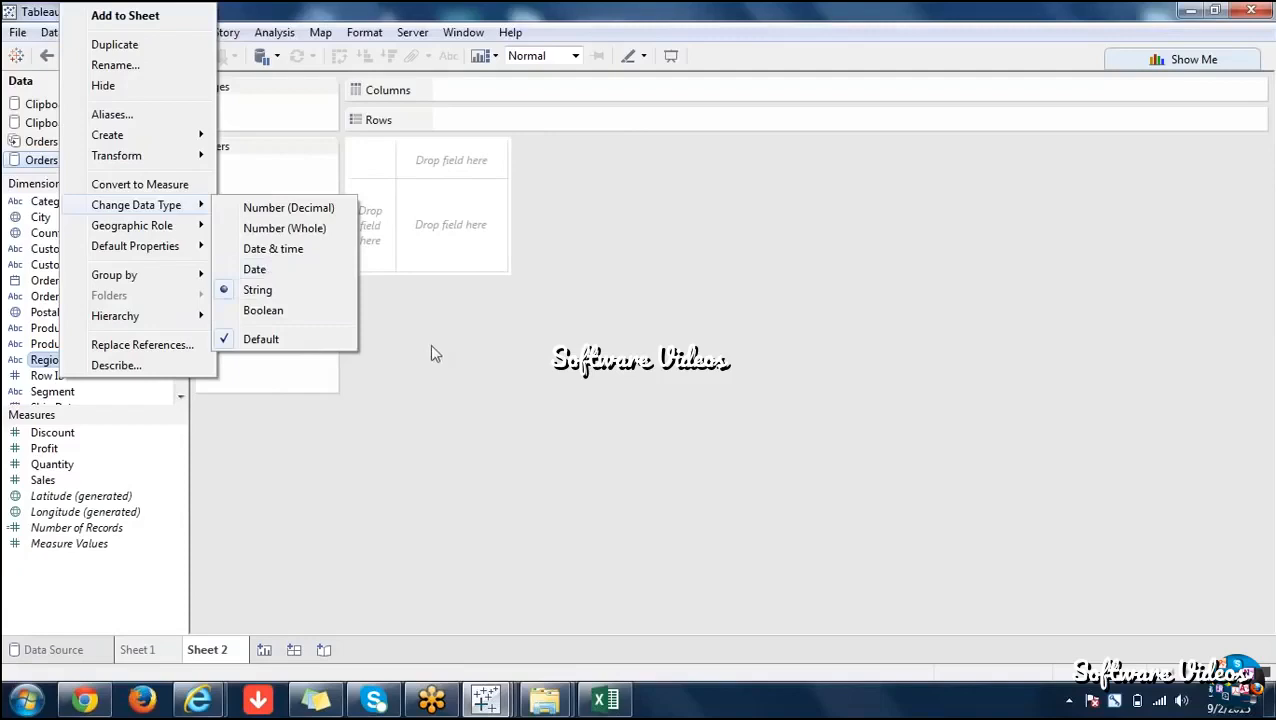
{"action": "mouse_move", "coordinate": [176, 232]}
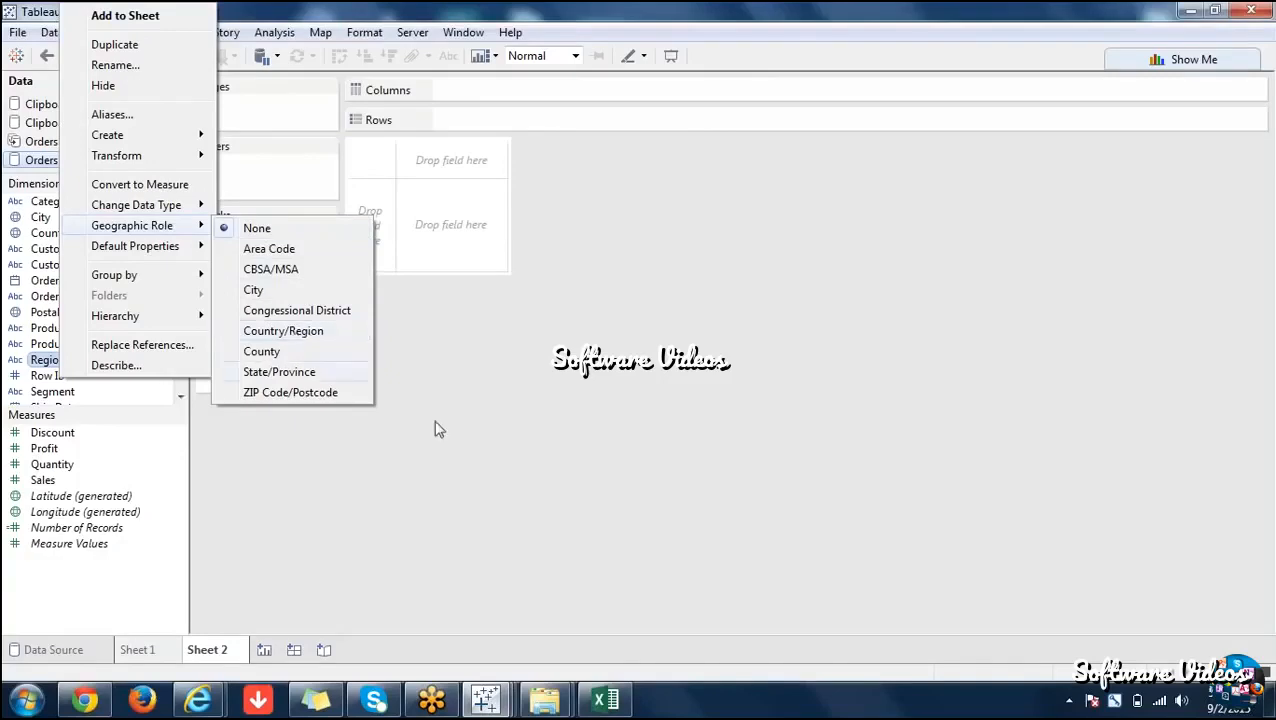
{"action": "left_click", "coordinate": [538, 482]}
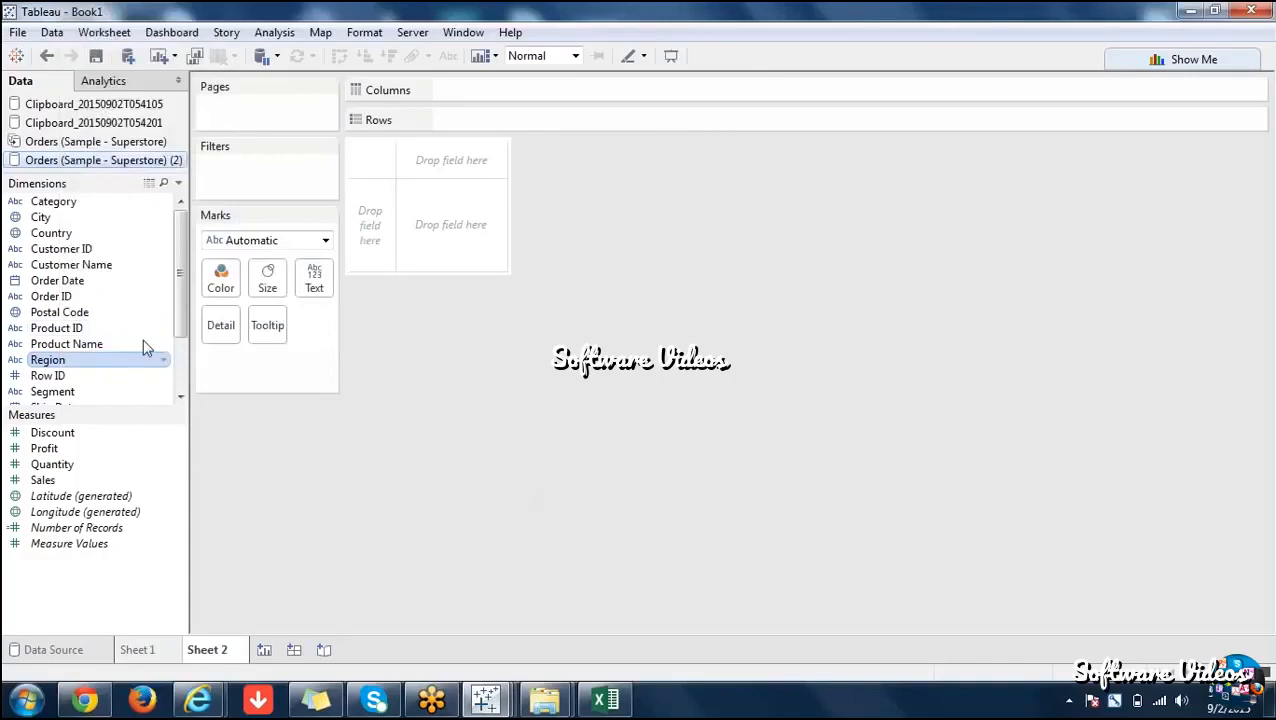
Try Region as the Columns field on Sheet 2, and undo the placement.
{"action": "left_click_drag", "start_coordinate": [143, 357], "coordinate": [515, 92]}
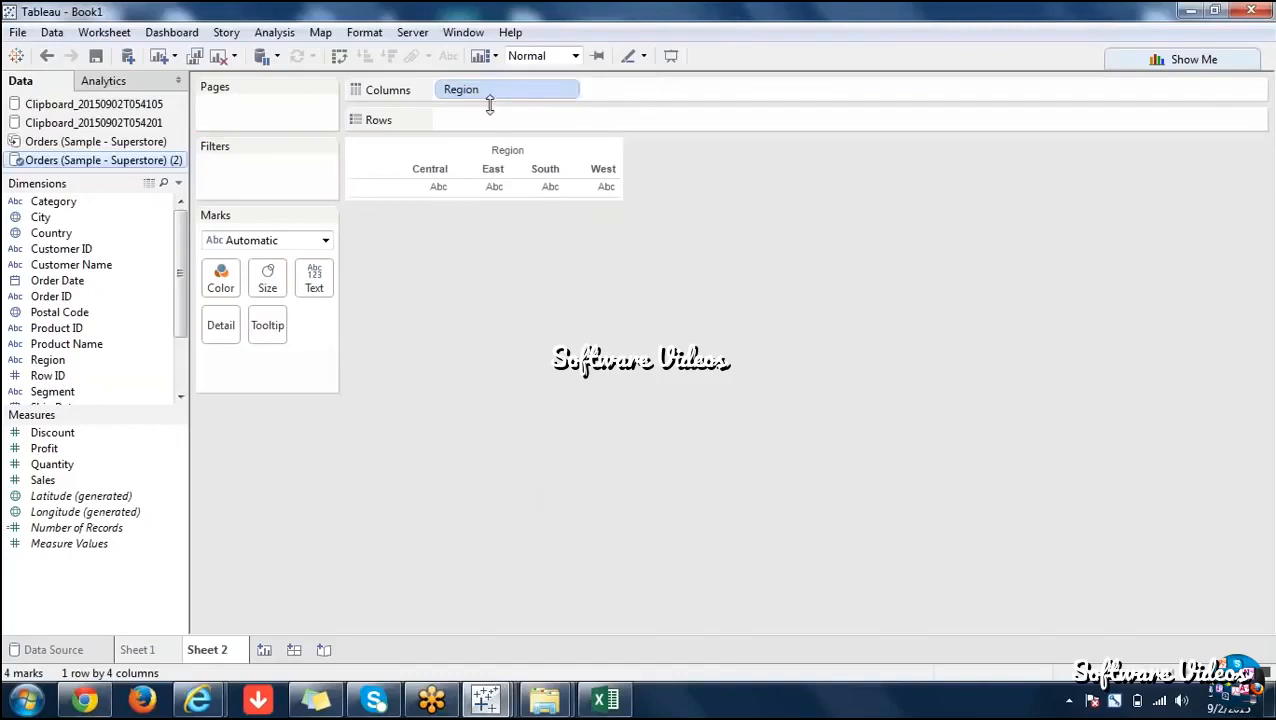
{"action": "key", "text": "ctrl+z"}
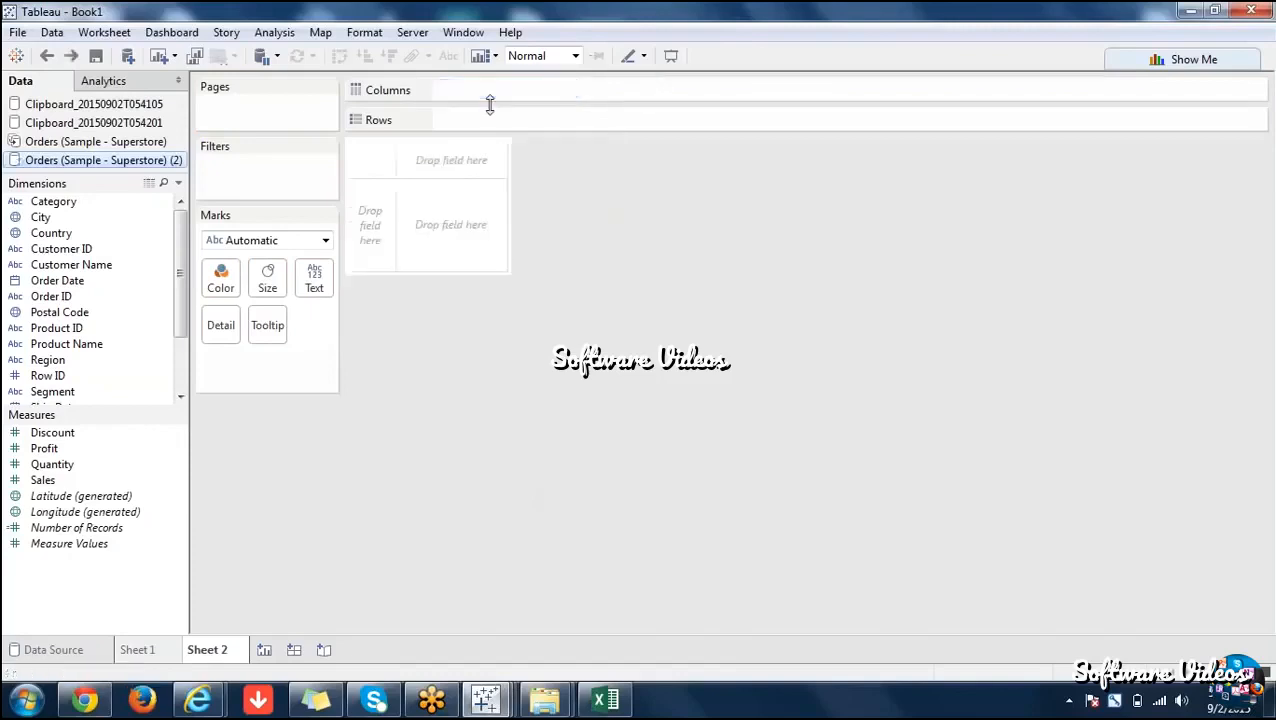
Compare the geographic role settings of the Region and City dimensions.
{"action": "left_click", "coordinate": [91, 366]}
{"action": "right_click", "coordinate": [91, 372]}
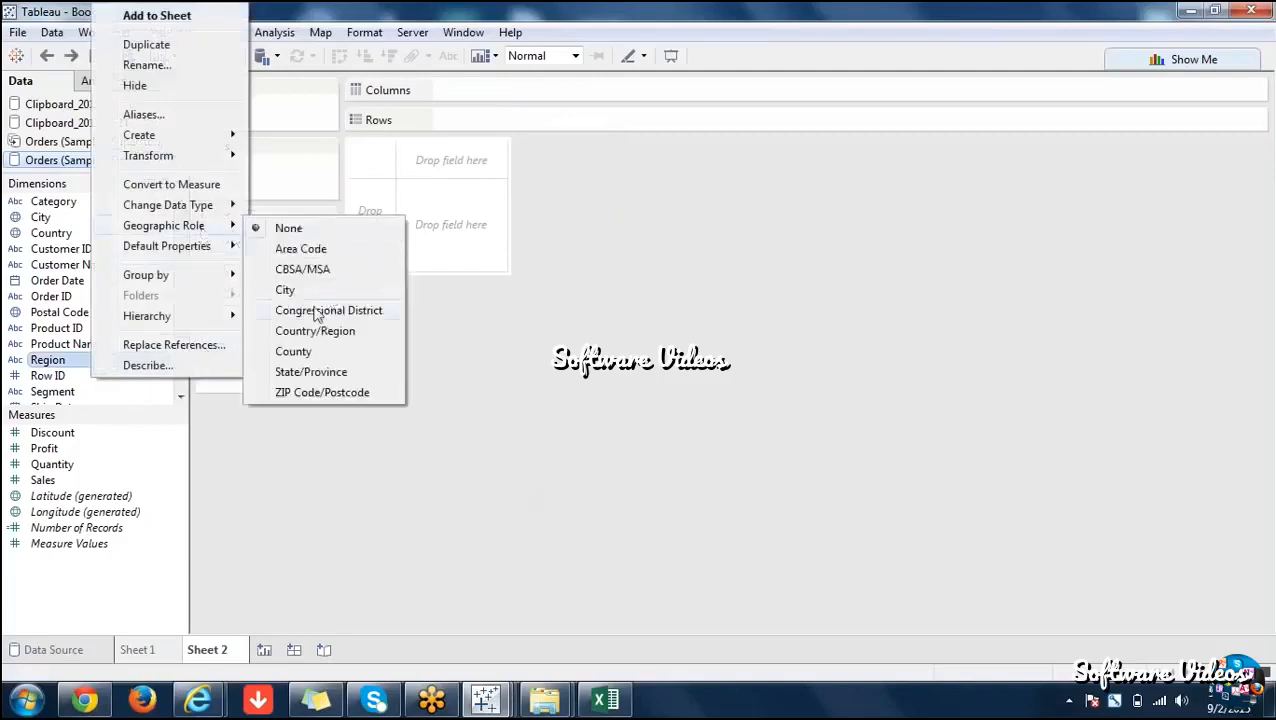
{"action": "left_click", "coordinate": [305, 540]}
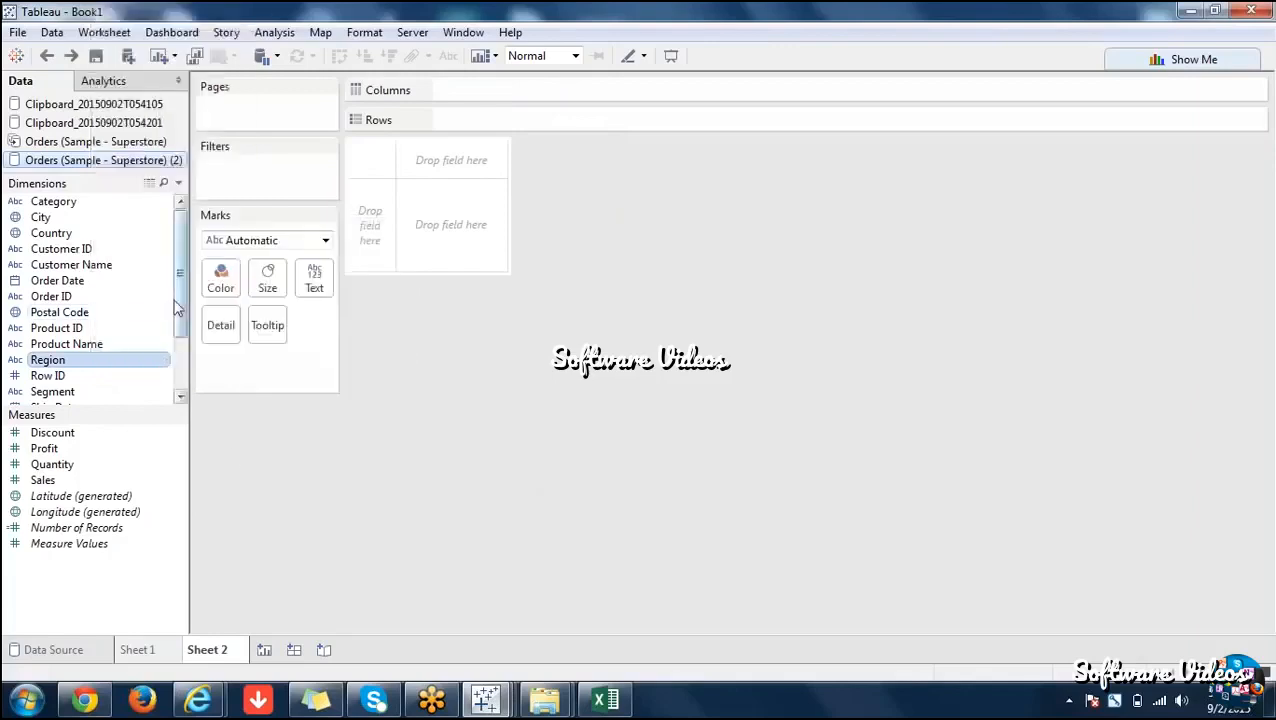
{"action": "left_click_drag", "start_coordinate": [65, 220], "coordinate": [66, 232]}
{"action": "right_click", "coordinate": [65, 227]}
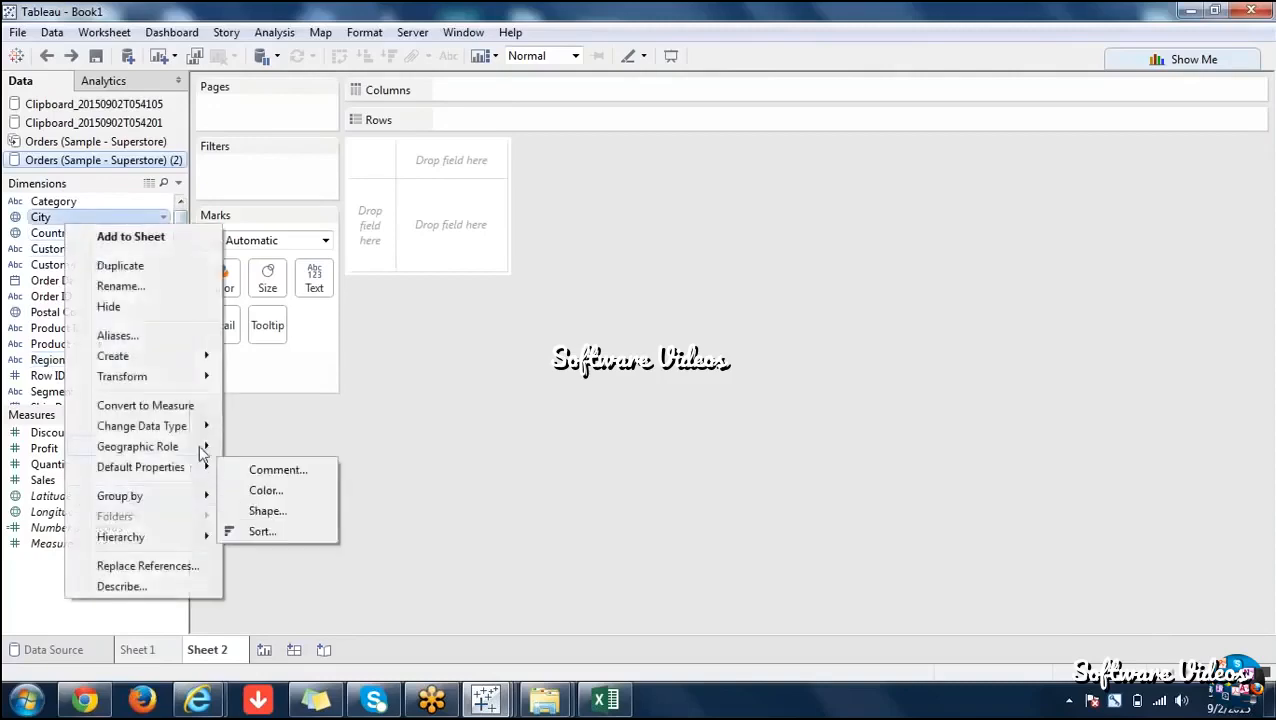
{"action": "mouse_move", "coordinate": [200, 448]}
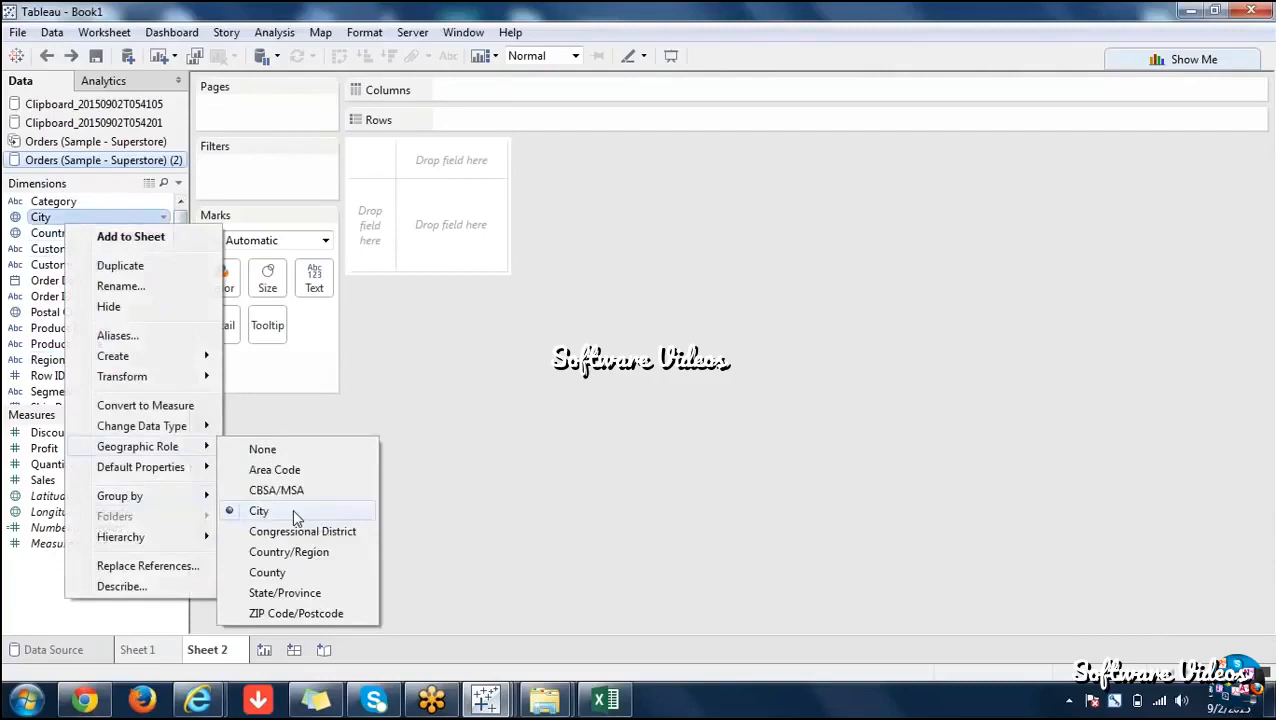
{"action": "left_click", "coordinate": [514, 457]}
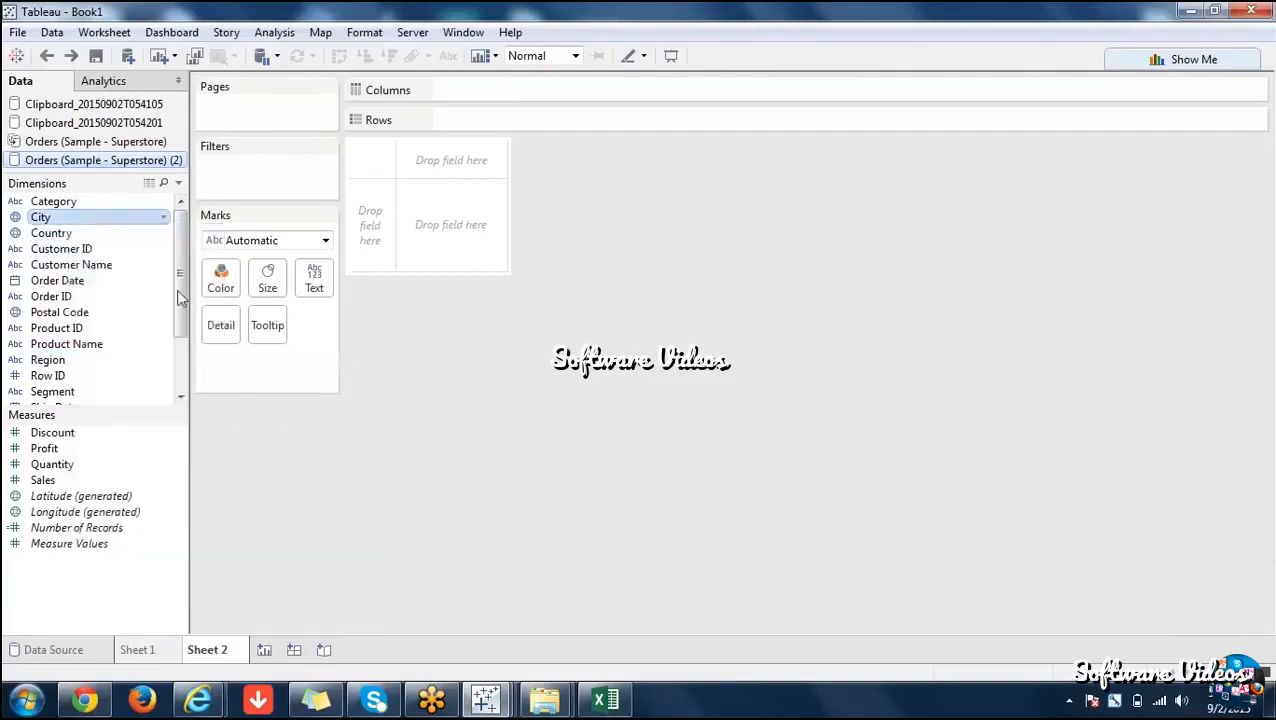
Look through the remaining dimensions and review the default property options of the Discount measure.
{"action": "left_click_drag", "start_coordinate": [180, 302], "coordinate": [187, 391]}
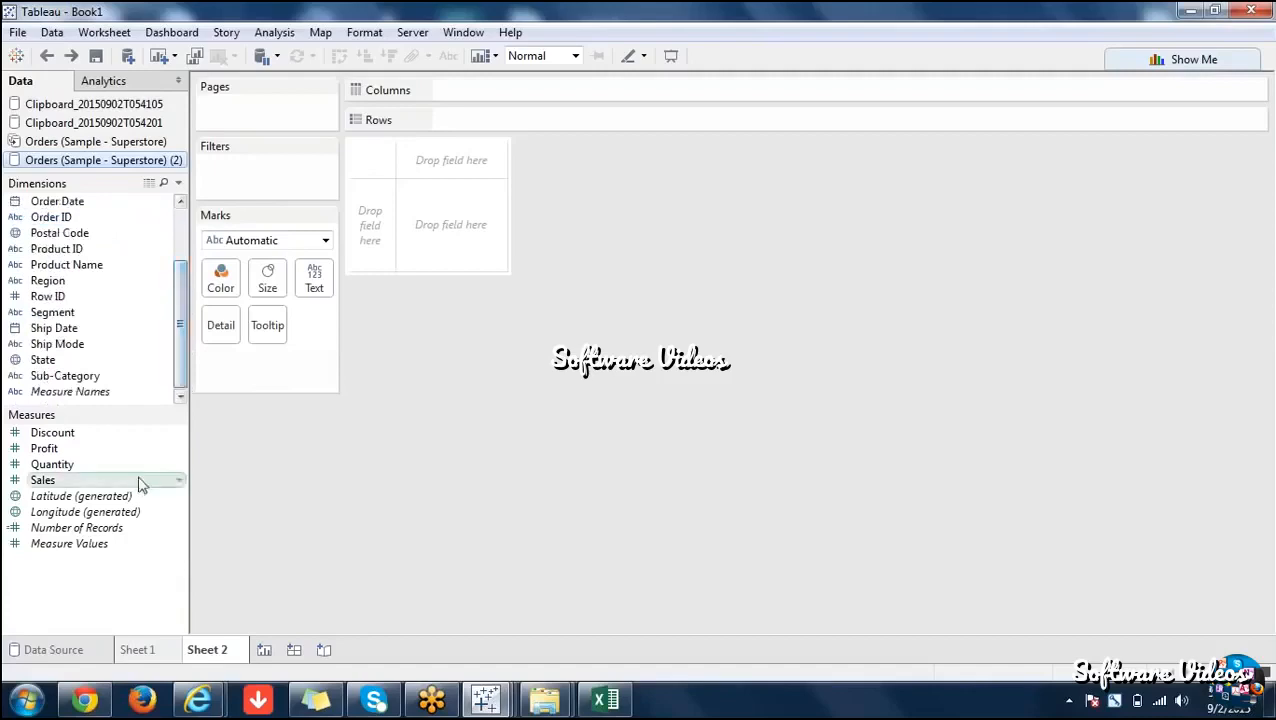
{"action": "right_click", "coordinate": [64, 438]}
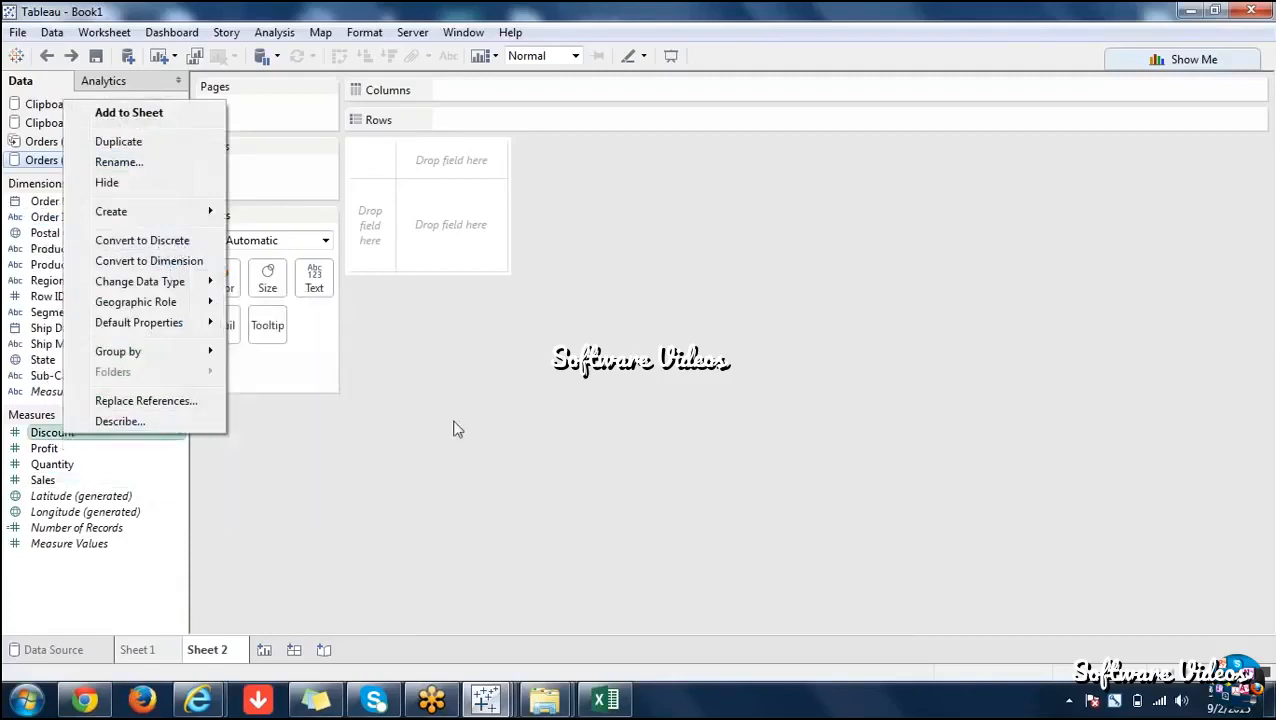
{"action": "mouse_move", "coordinate": [206, 327]}
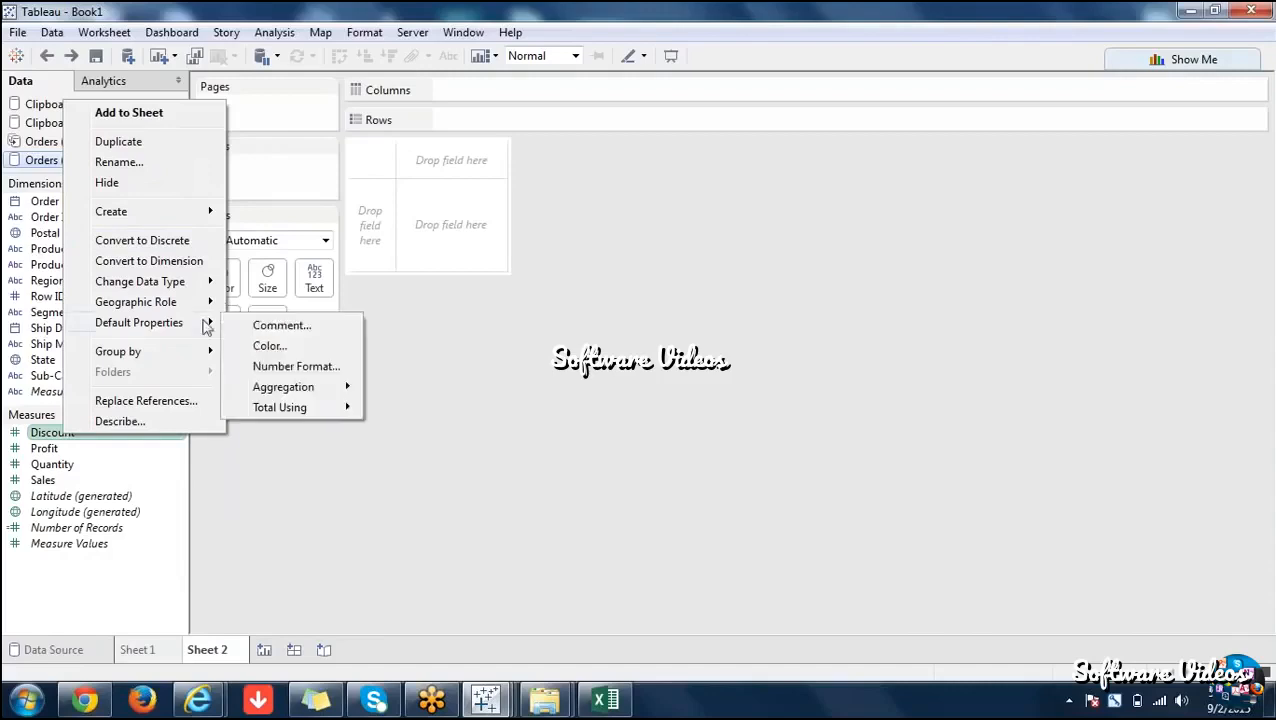
{"action": "left_click", "coordinate": [570, 568]}
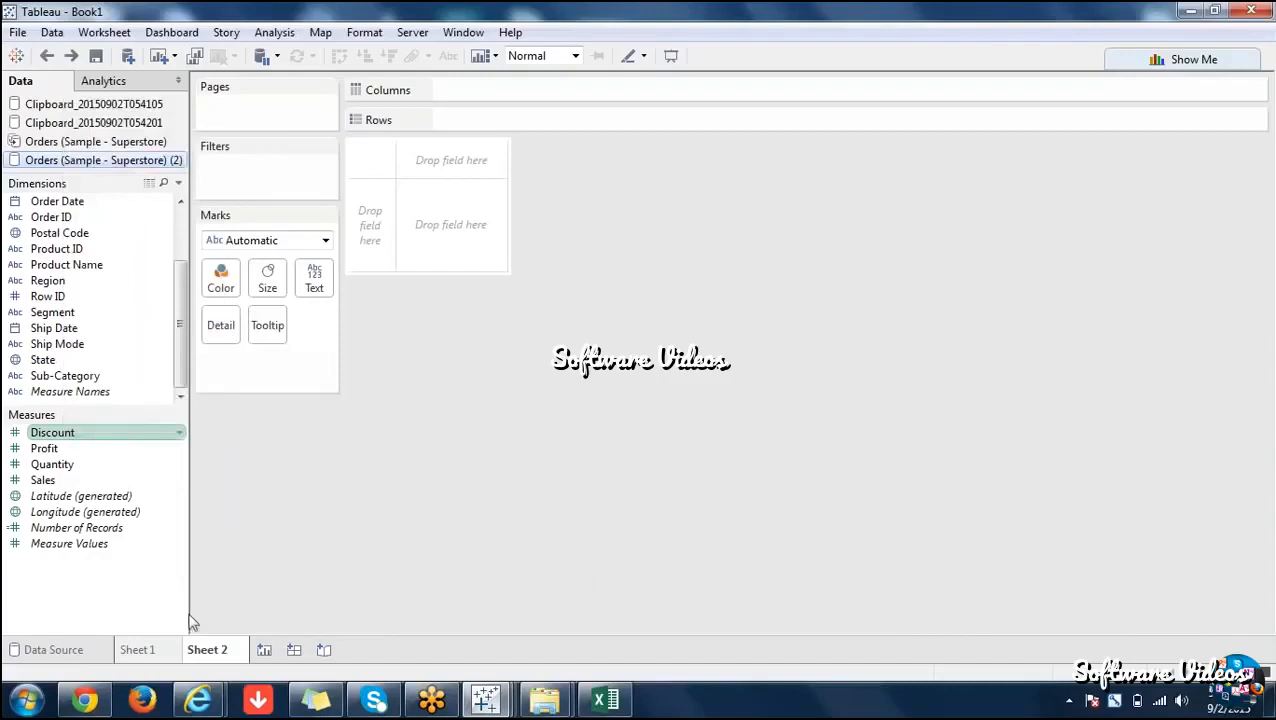
Open a blank Notepad document and enter "1 2 3 4 5 6" with "1.1 1.2 1.3" on the line below.
{"action": "left_click", "coordinate": [28, 699]}
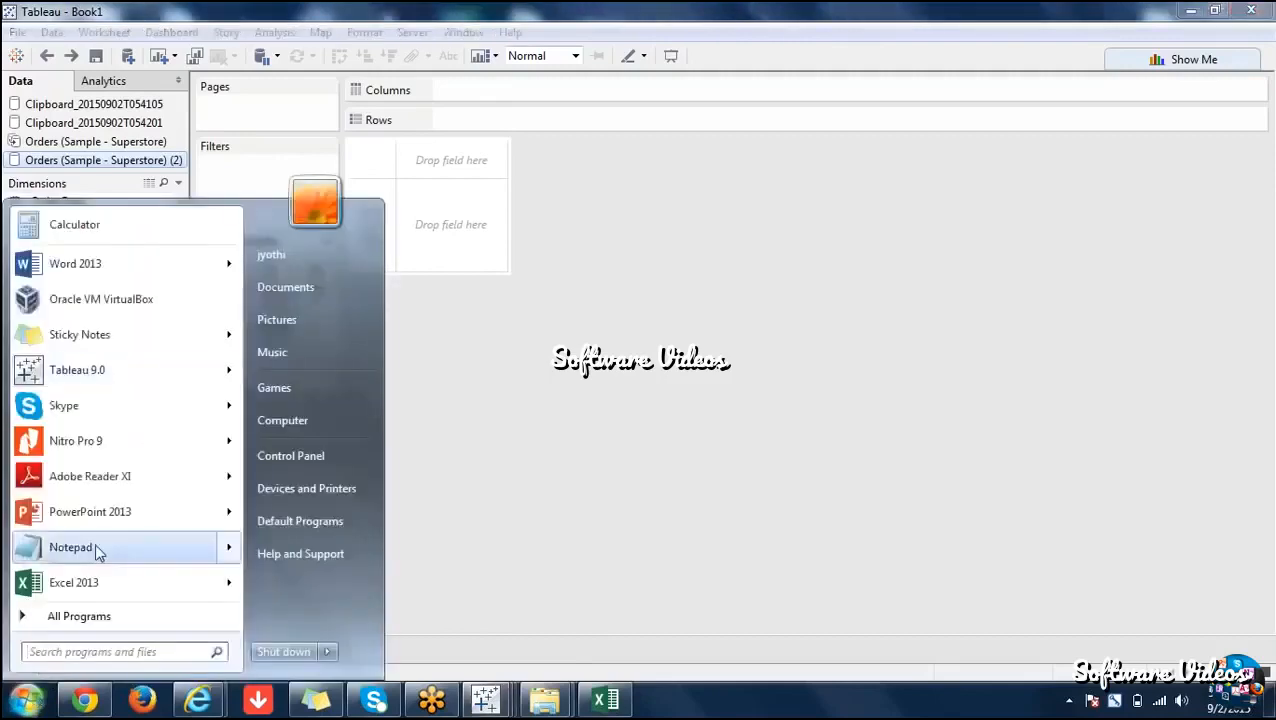
{"action": "mouse_move", "coordinate": [98, 552]}
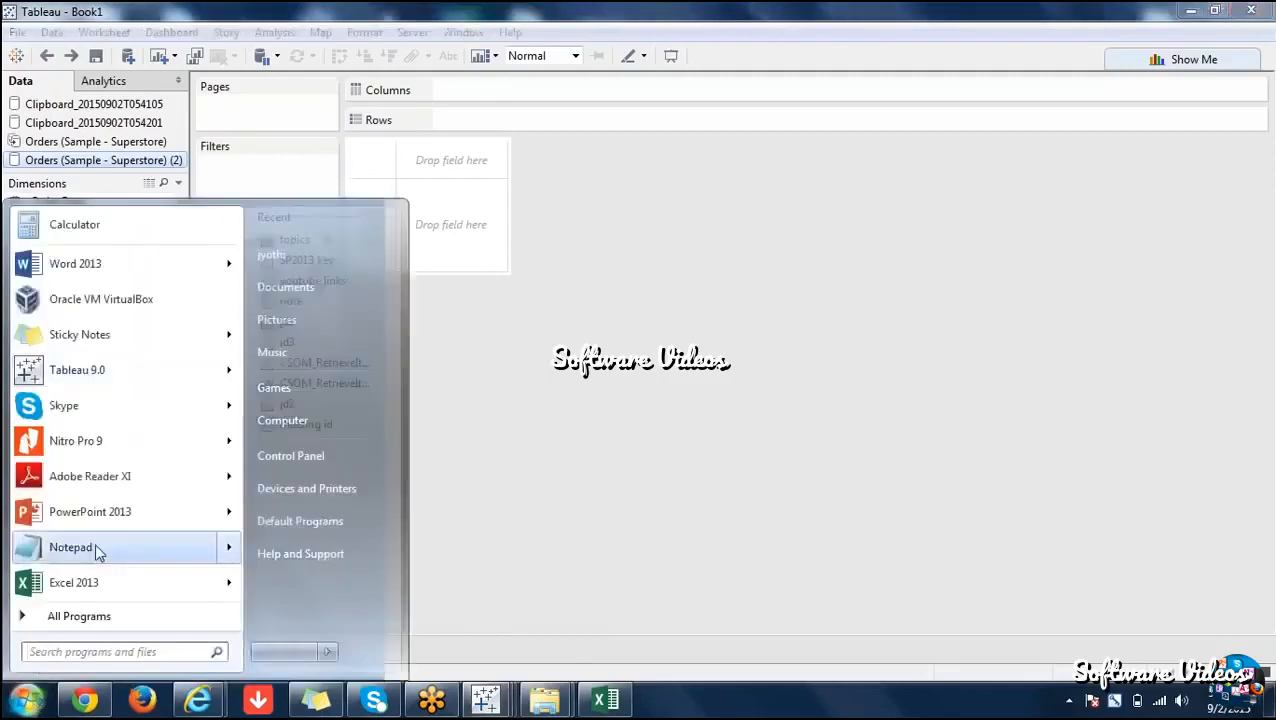
{"action": "left_click", "coordinate": [98, 552]}
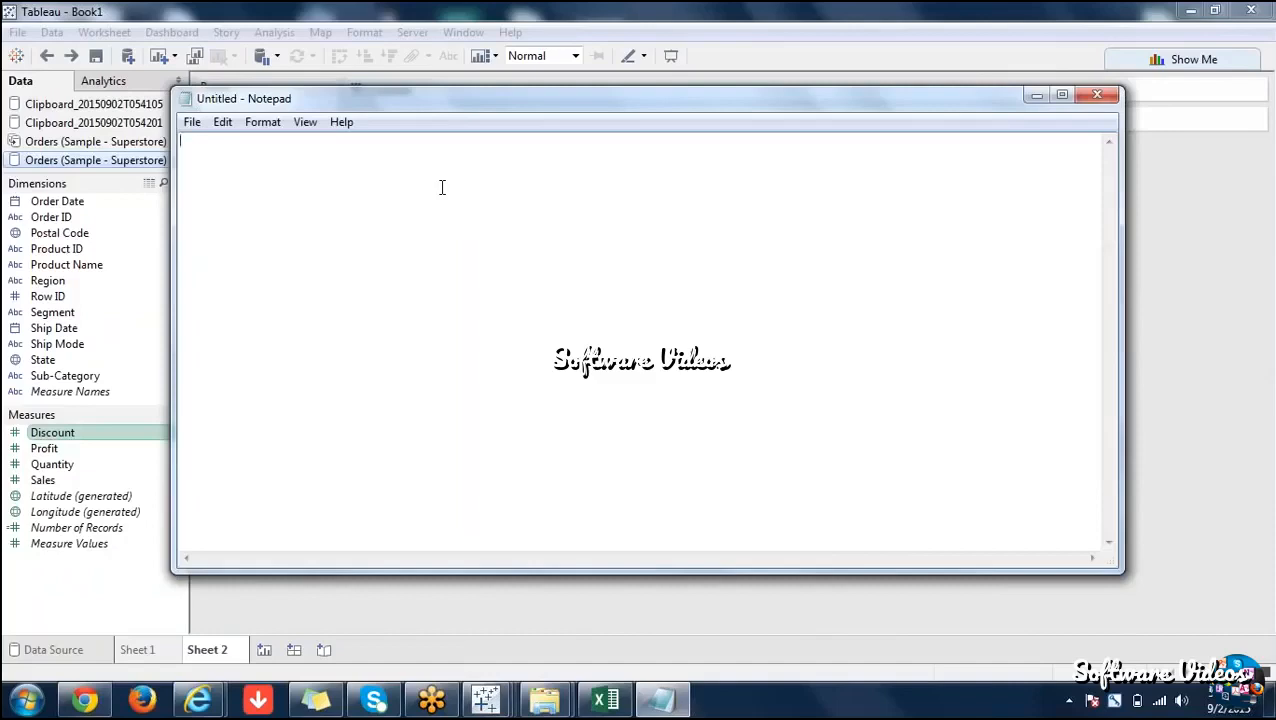
{"action": "type", "text": "1 2 3 4"}
{"action": "type", "text": "5 6"}
{"action": "key", "text": "Return"}
{"action": "type", "text": "101"}
{"action": "key", "text": "BackSpace"}
{"action": "key", "text": "BackSpace"}
{"action": "type", "text": ".1 1.2 1.3"}
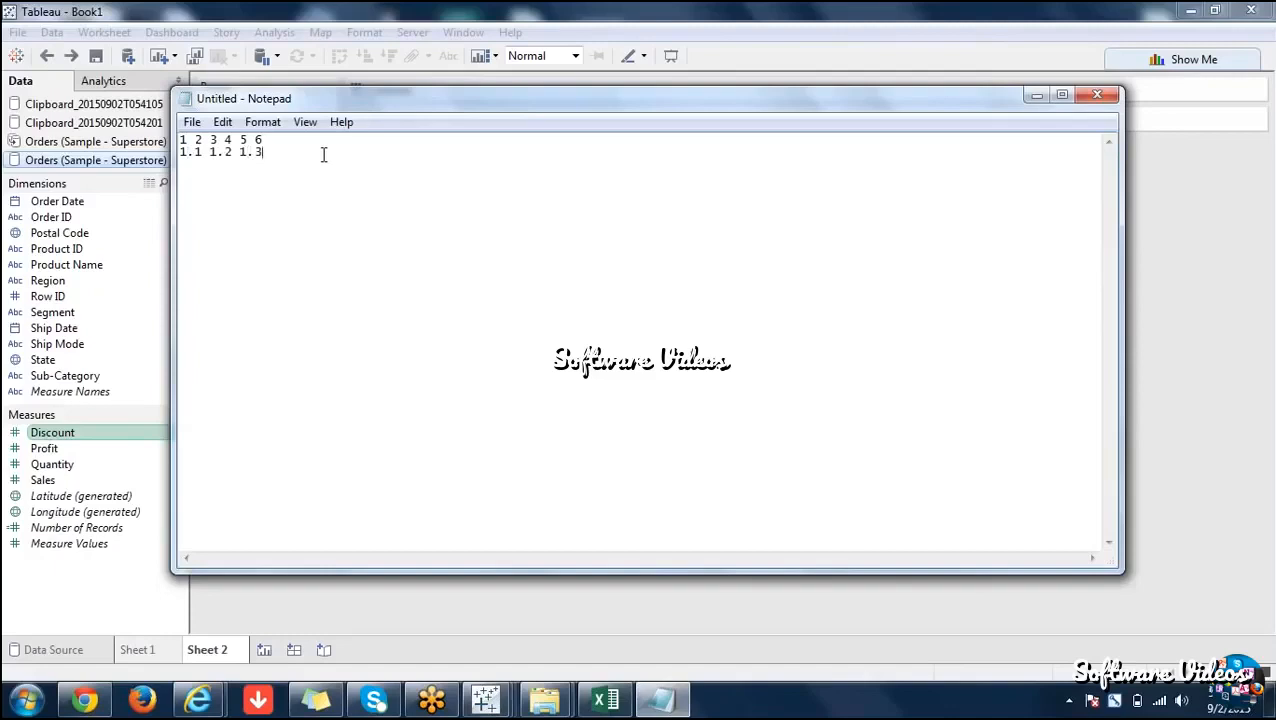
Insert four blank lines between the two number rows and add "1.9 2.1" on the second line.
{"action": "key", "text": "Home"}
{"action": "key", "text": "Return"}
{"action": "key", "text": "Return"}
{"action": "key", "text": "Return"}
{"action": "key", "text": "Return"}
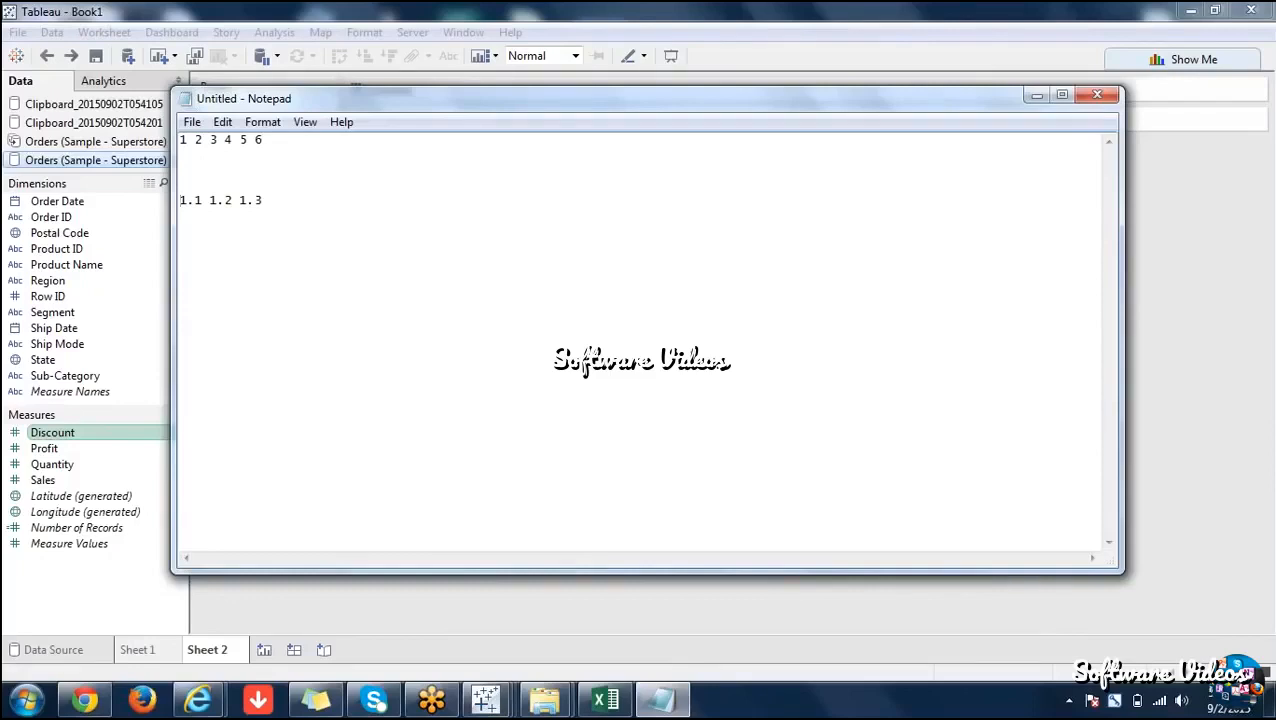
{"action": "left_click", "coordinate": [293, 152]}
{"action": "type", "text": "1.9 2.1"}
Return to Tableau and review the Group by options of the Sub-Category dimension.
{"action": "left_click", "coordinate": [325, 608]}
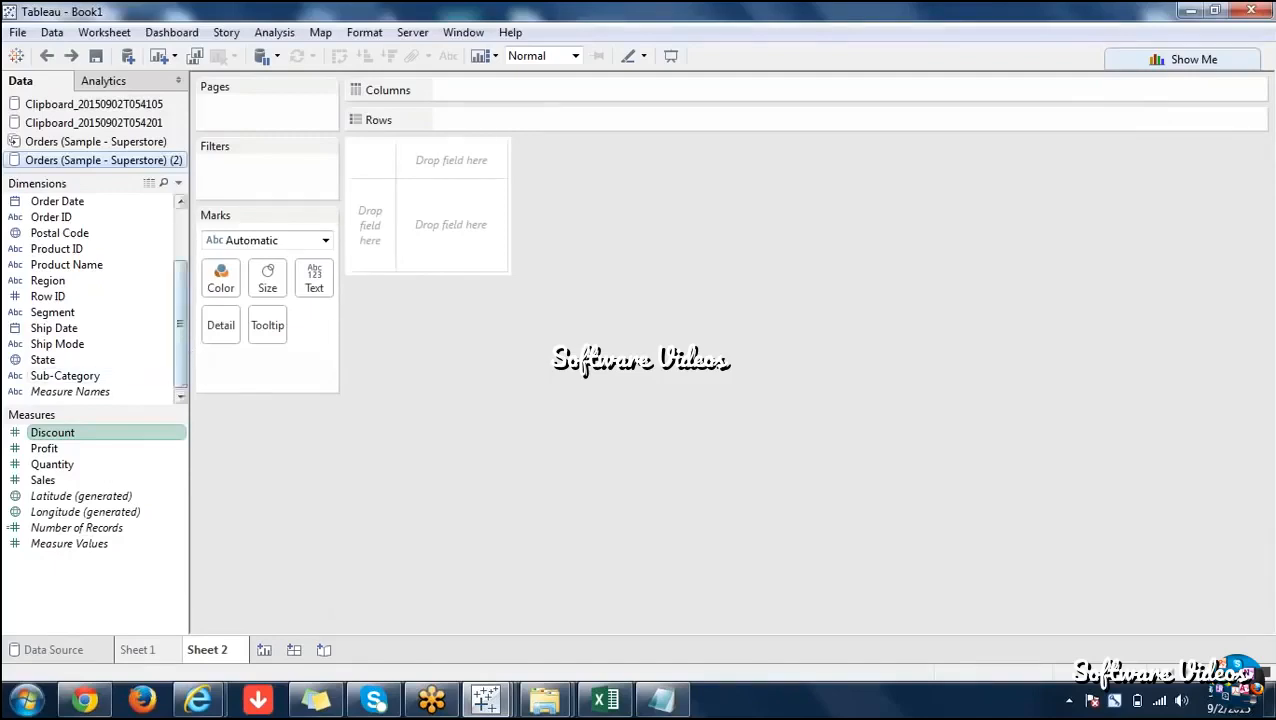
{"action": "left_click_drag", "start_coordinate": [179, 310], "coordinate": [176, 254]}
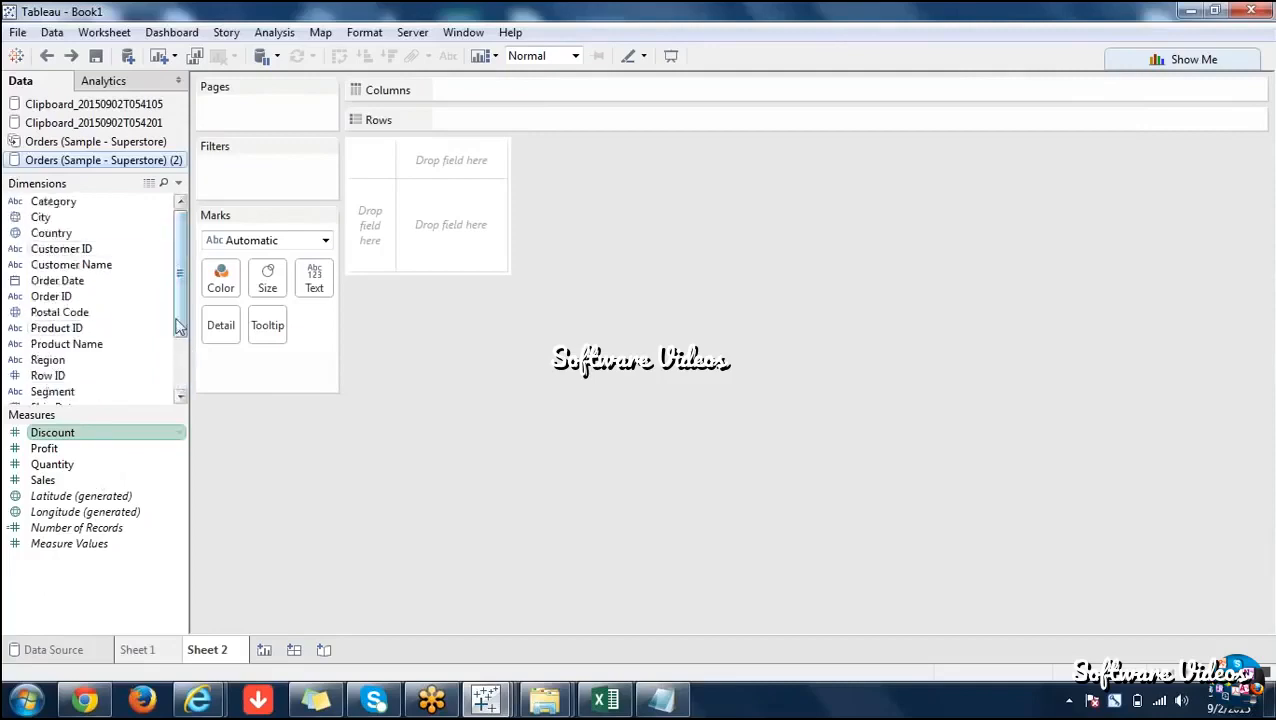
{"action": "left_click_drag", "start_coordinate": [179, 325], "coordinate": [179, 378]}
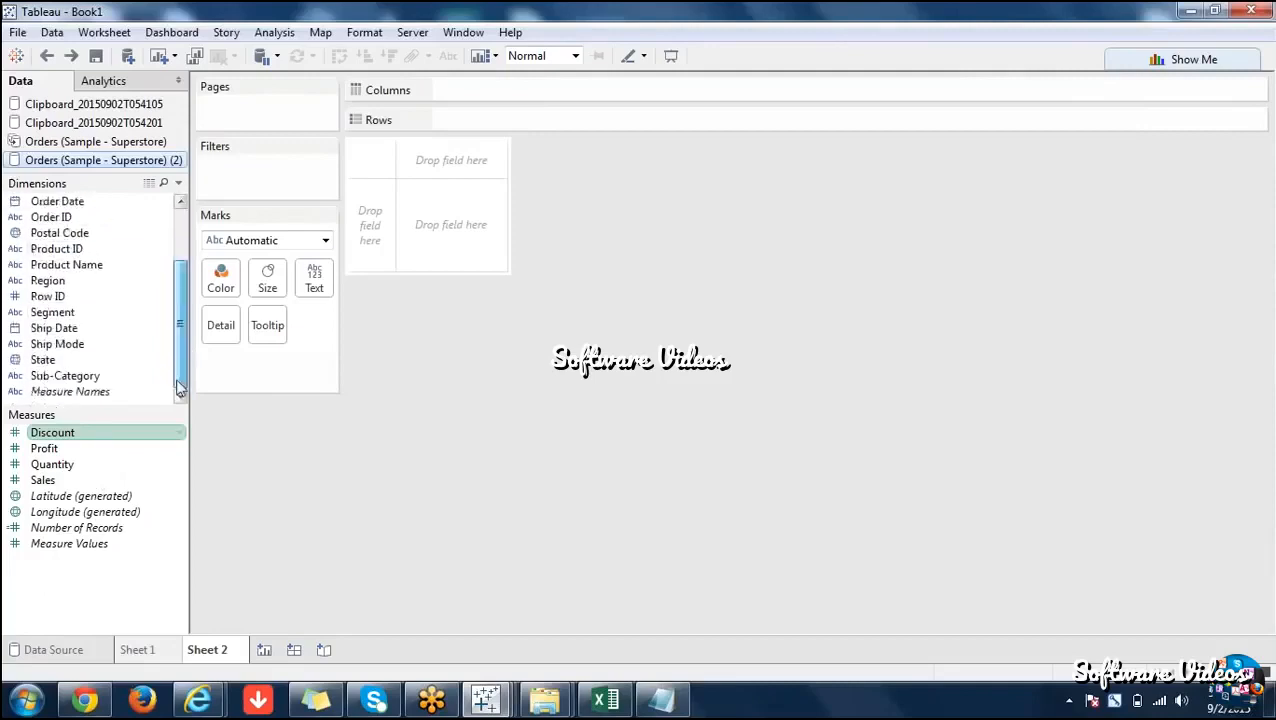
{"action": "right_click", "coordinate": [72, 377]}
{"action": "mouse_move", "coordinate": [185, 283]}
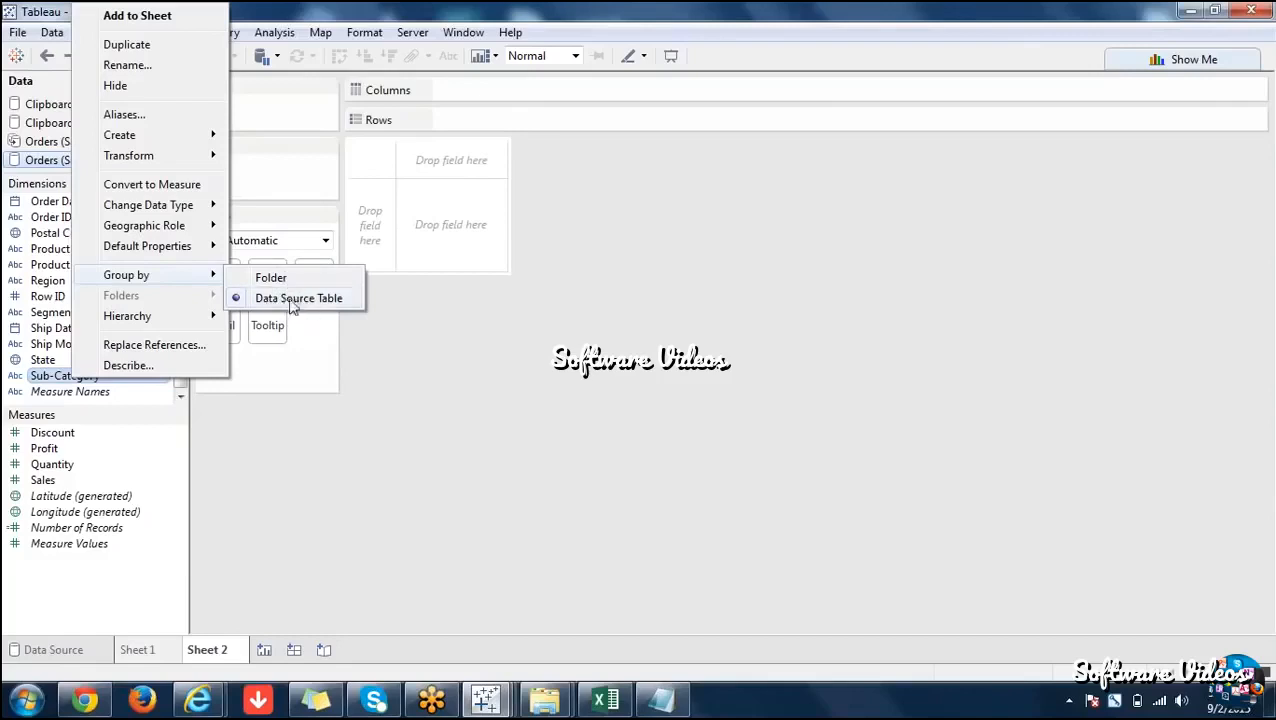
{"action": "left_click", "coordinate": [328, 436]}
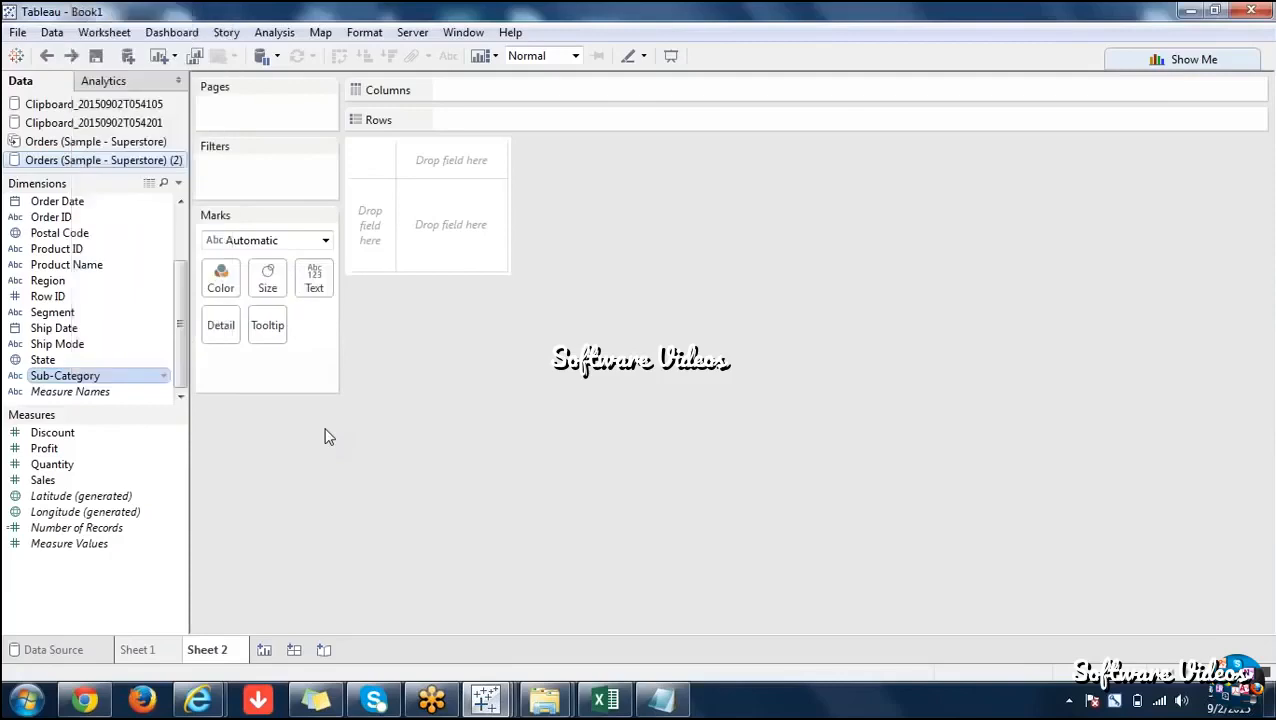
Review the Create and Replace References options of the Sub-Category dimension without replacing anything.
{"action": "right_click", "coordinate": [143, 379]}
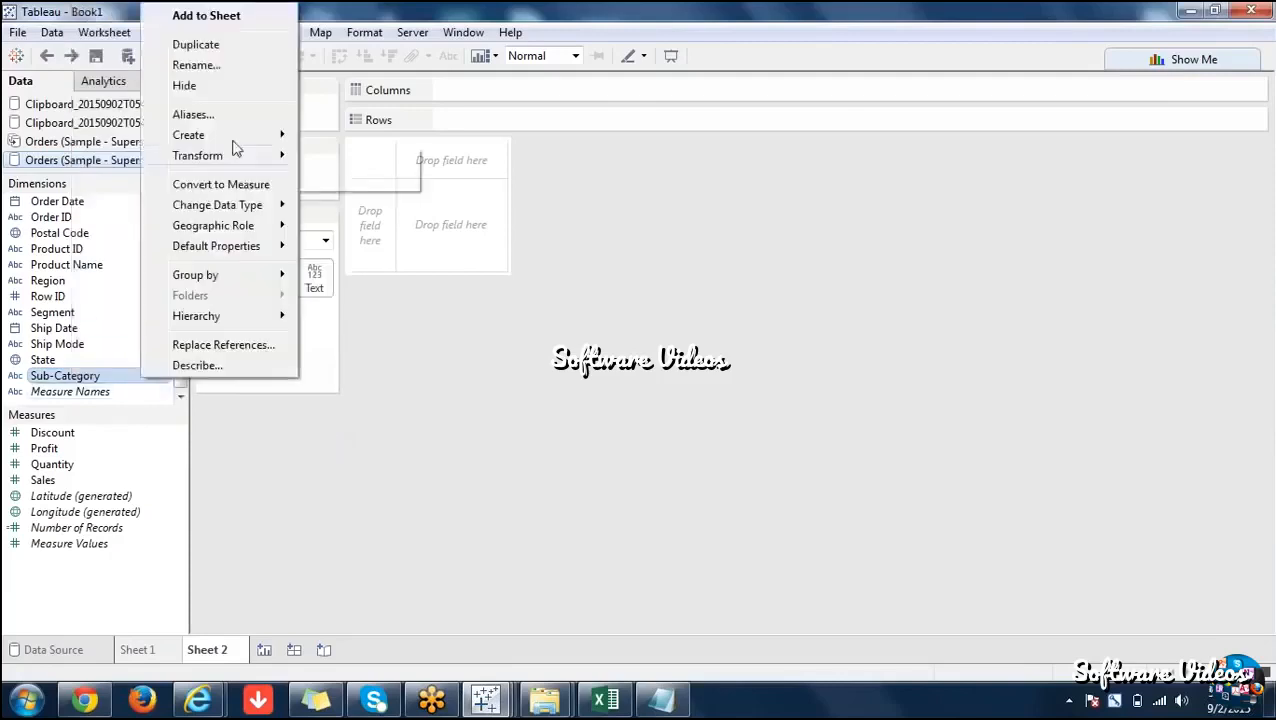
{"action": "mouse_move", "coordinate": [236, 140]}
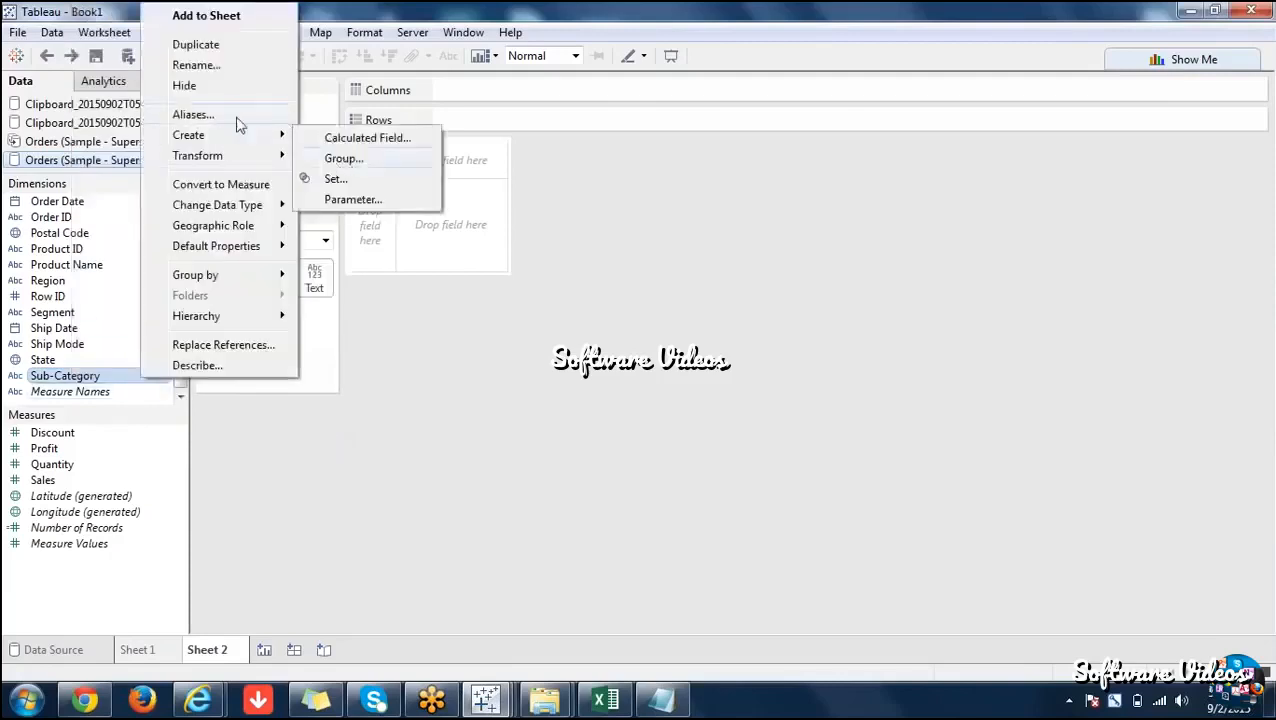
{"action": "left_click", "coordinate": [223, 344]}
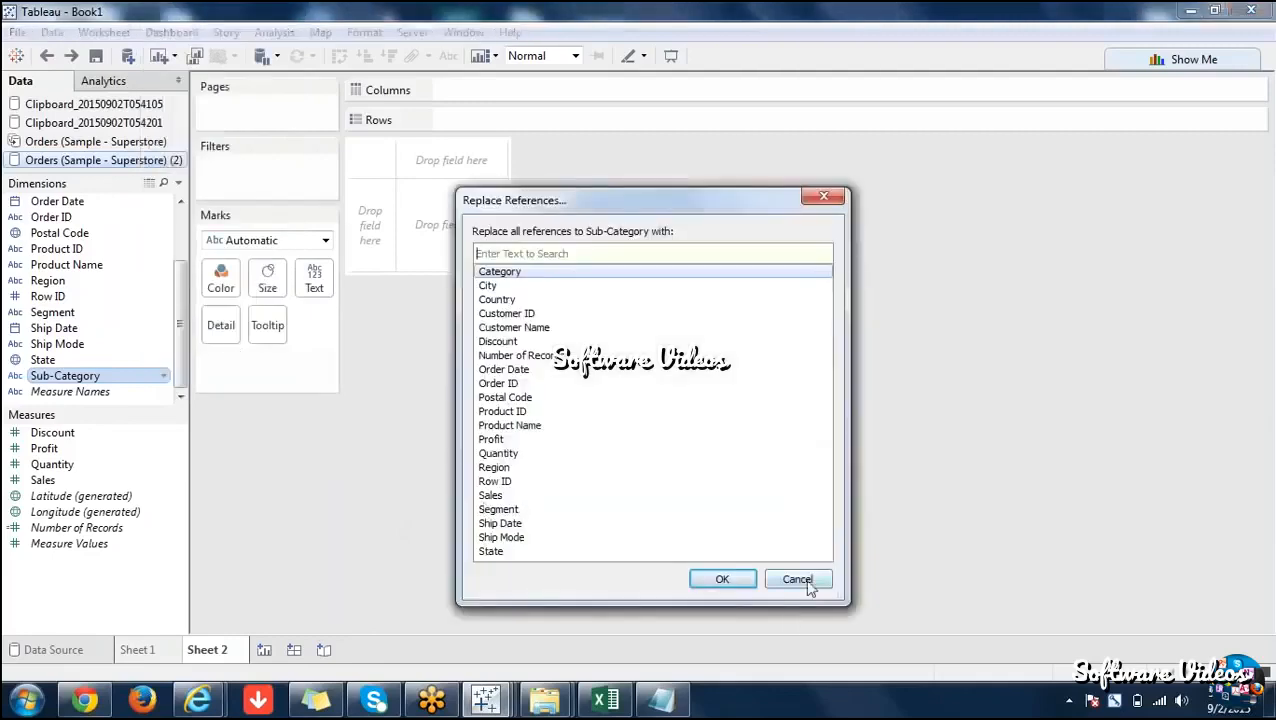
{"action": "left_click", "coordinate": [810, 585]}
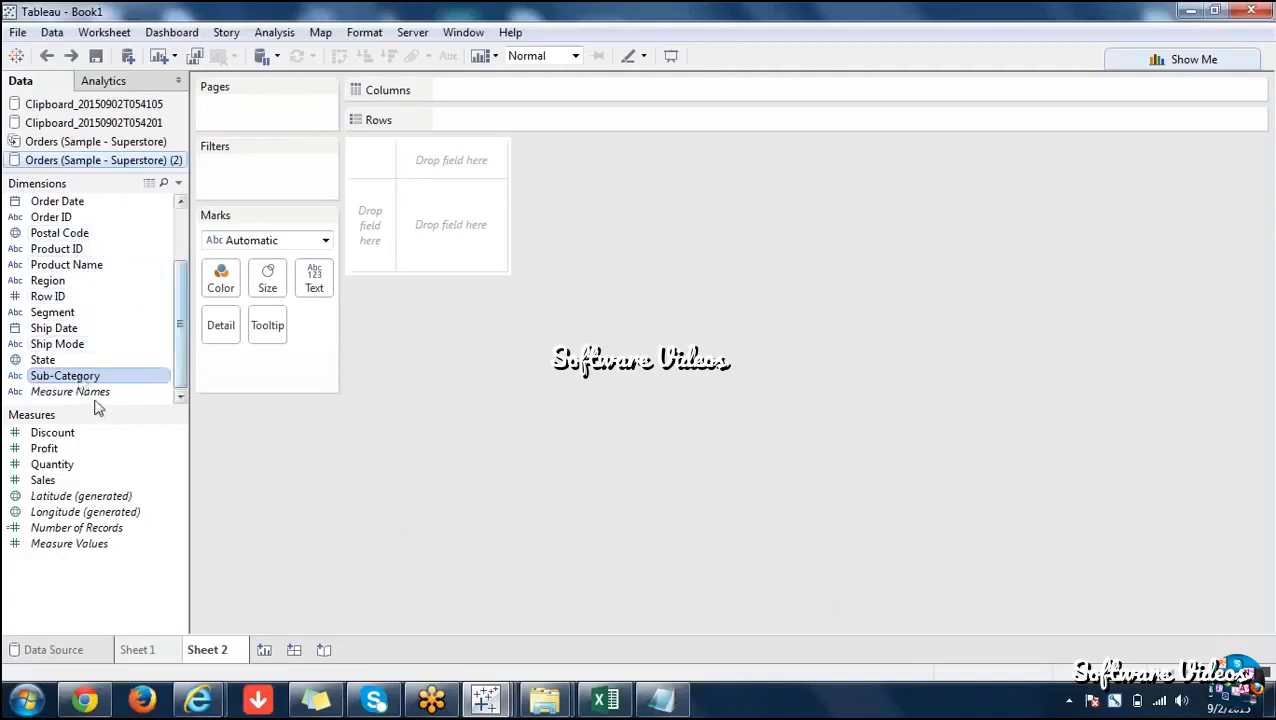
Enlarge the dimensions area and combine Sub-Category with Category into a hierarchy named "Cathier".
{"action": "left_click_drag", "start_coordinate": [114, 375], "coordinate": [123, 556]}
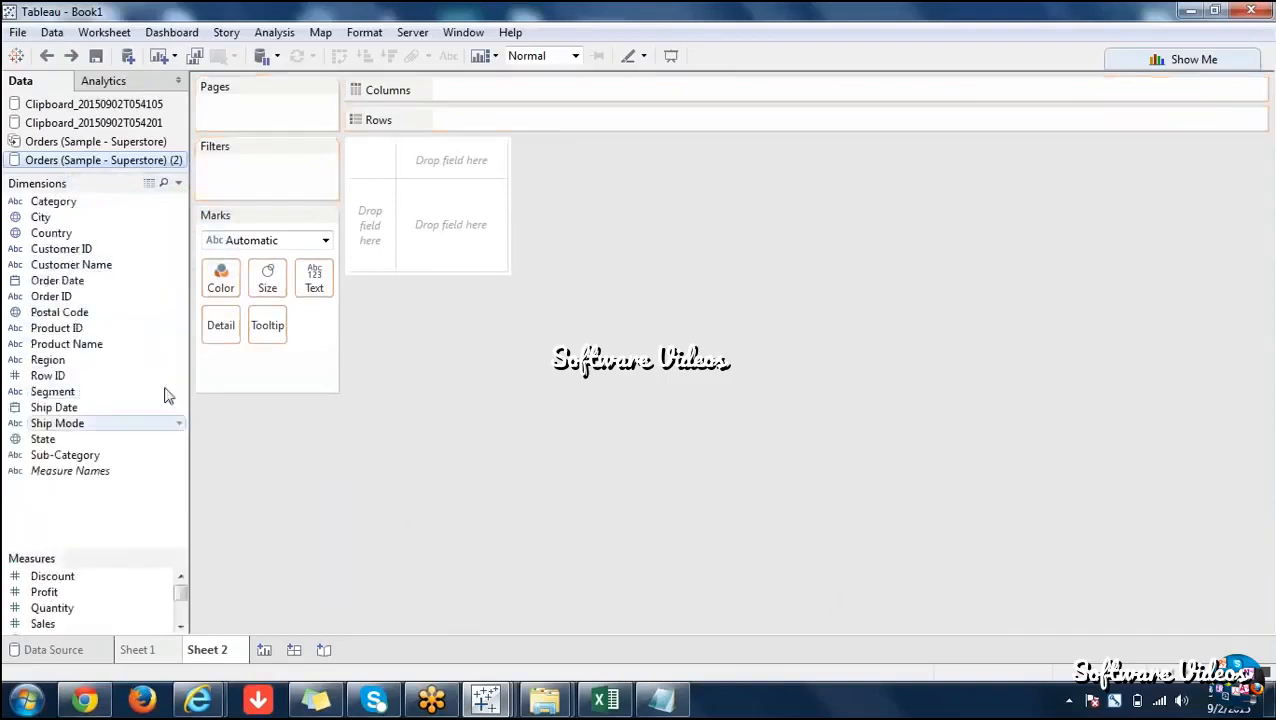
{"action": "left_click_drag", "start_coordinate": [70, 455], "coordinate": [71, 206]}
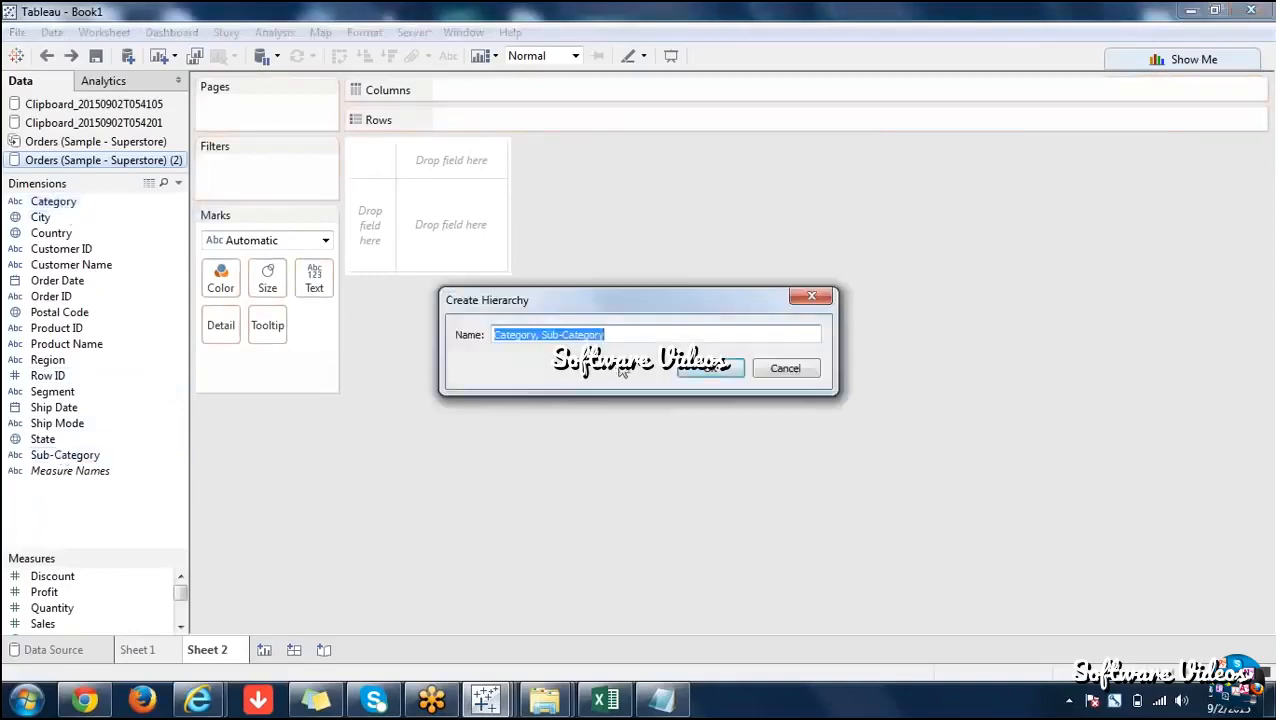
{"action": "left_click", "coordinate": [612, 335]}
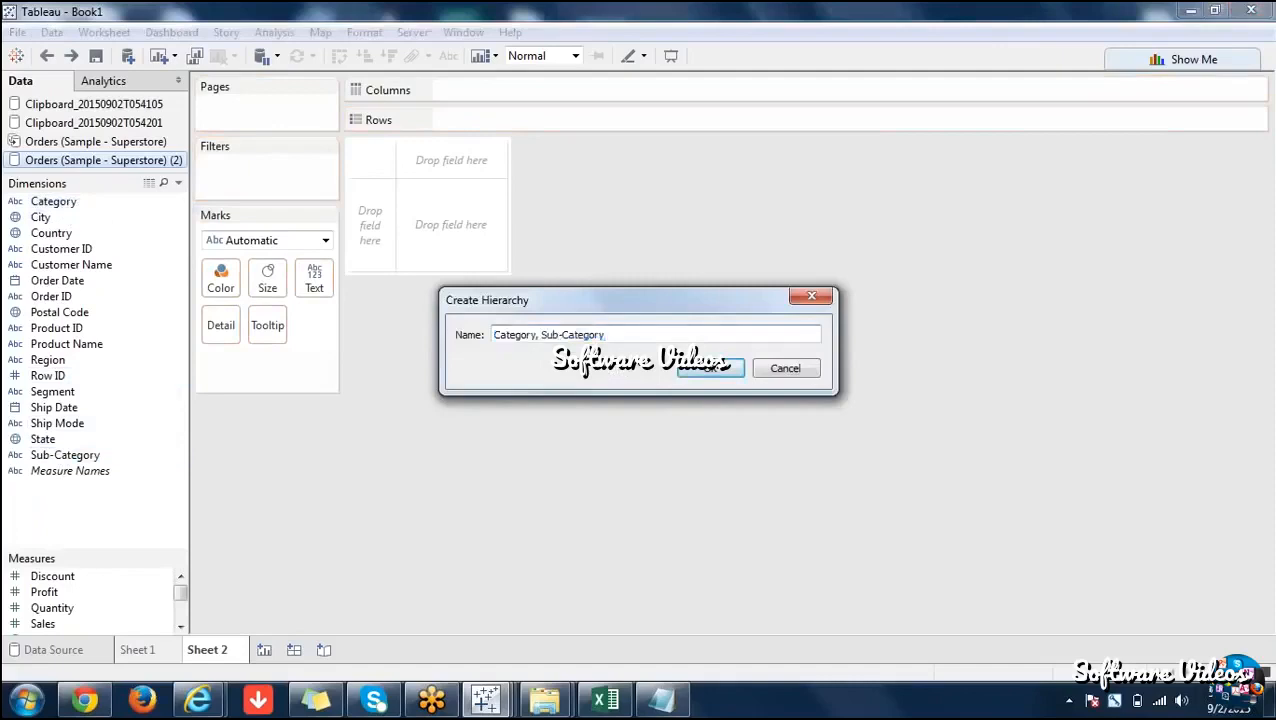
{"action": "key", "text": "BackSpace"}
{"action": "key", "text": "BackSpace"}
{"action": "key", "text": "BackSpace"}
{"action": "key", "text": "BackSpace"}
{"action": "key", "text": "BackSpace"}
{"action": "key", "text": "BackSpace"}
{"action": "key", "text": "BackSpace"}
{"action": "key", "text": "BackSpace"}
{"action": "key", "text": "BackSpace"}
{"action": "key", "text": "BackSpace"}
{"action": "key", "text": "BackSpace"}
{"action": "key", "text": "BackSpace"}
{"action": "key", "text": "BackSpace"}
{"action": "key", "text": "BackSpace"}
{"action": "key", "text": "BackSpace"}
{"action": "key", "text": "BackSpace"}
{"action": "key", "text": "BackSpace"}
{"action": "key", "text": "BackSpace"}
{"action": "key", "text": "BackSpace"}
{"action": "key", "text": "BackSpace"}
{"action": "type", "text": "Cathier"}
{"action": "left_click", "coordinate": [710, 368]}
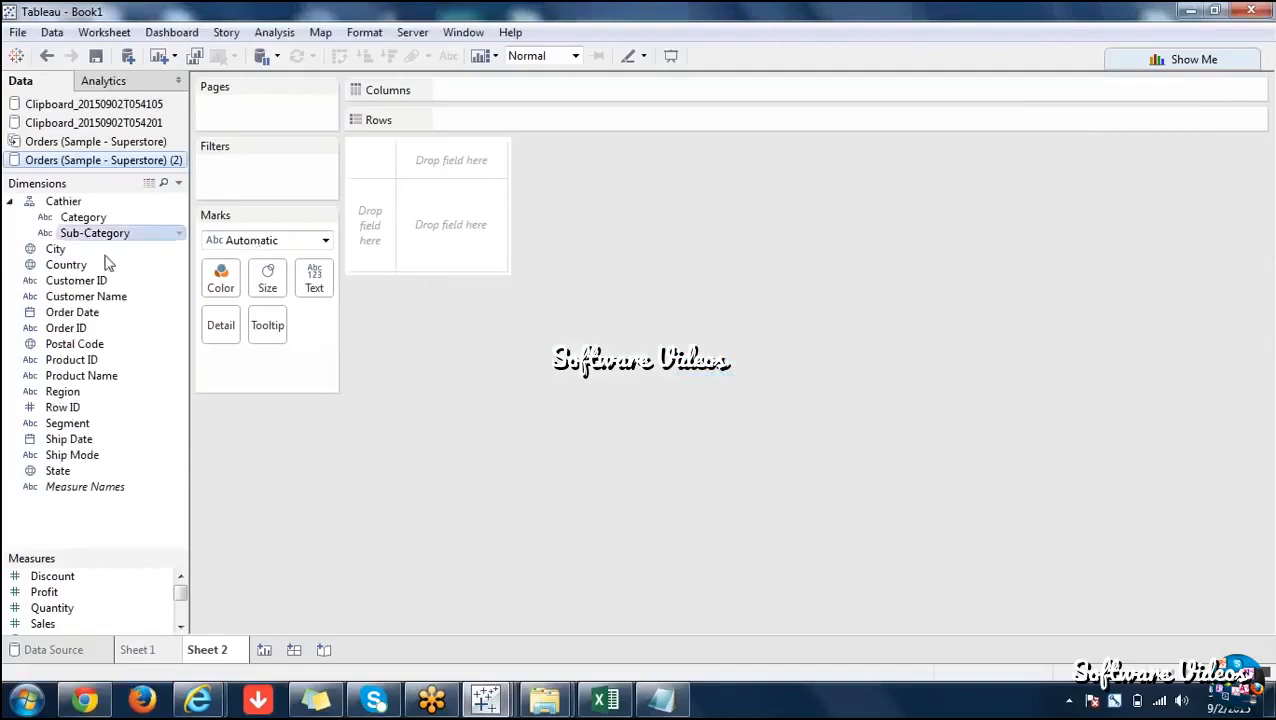
Take Sub-Category out of the Cathier hierarchy and remove the hierarchy.
{"action": "left_click_drag", "start_coordinate": [108, 262], "coordinate": [108, 470]}
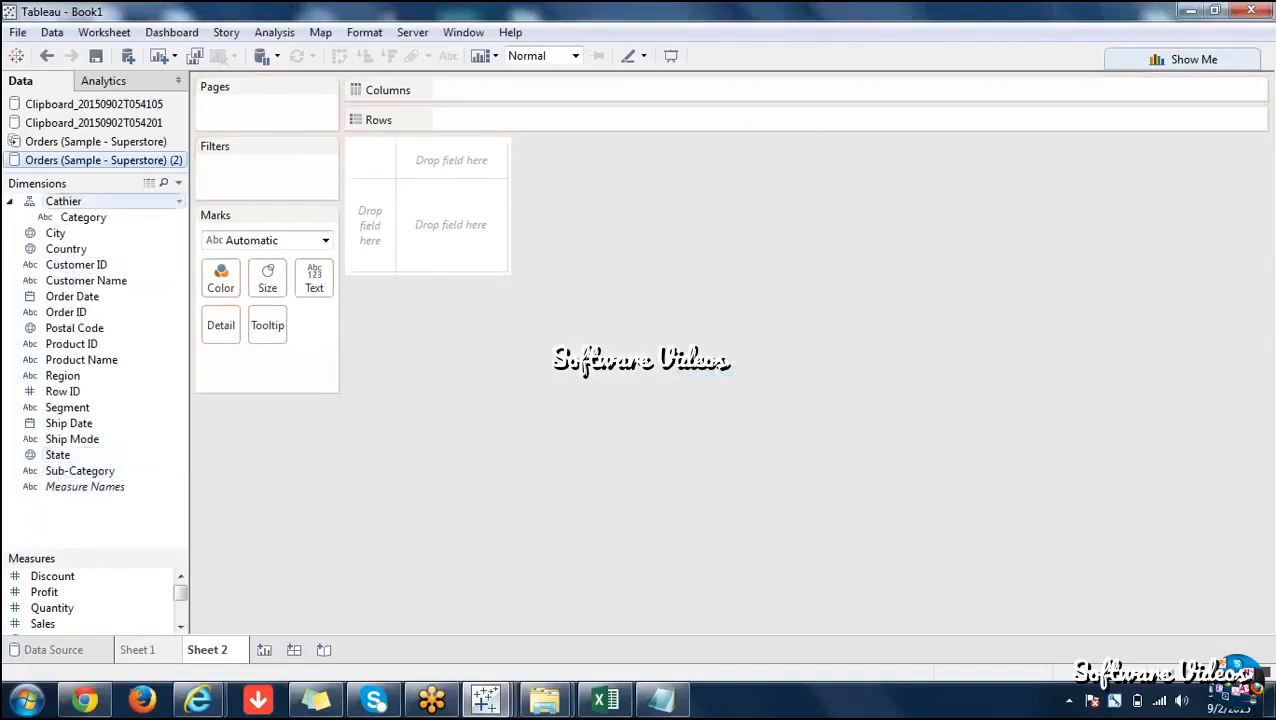
{"action": "right_click", "coordinate": [60, 202]}
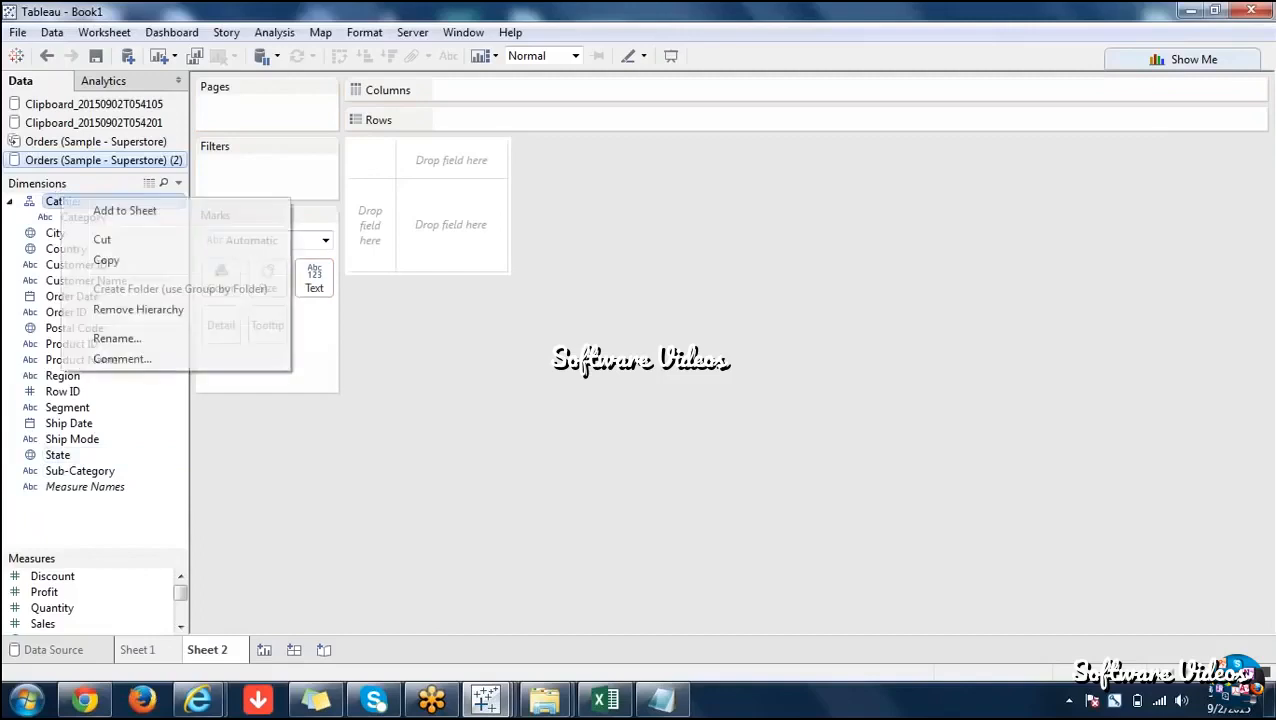
{"action": "left_click", "coordinate": [138, 309]}
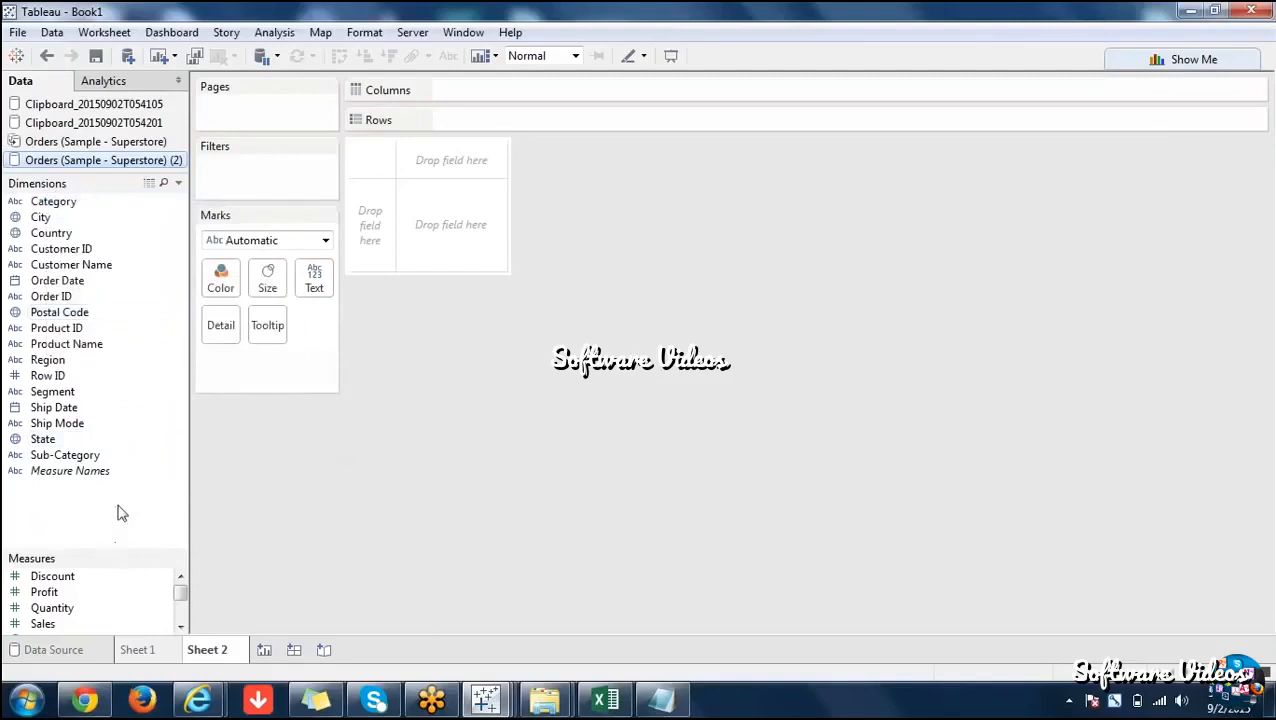
{"action": "left_click_drag", "start_coordinate": [101, 556], "coordinate": [108, 504]}
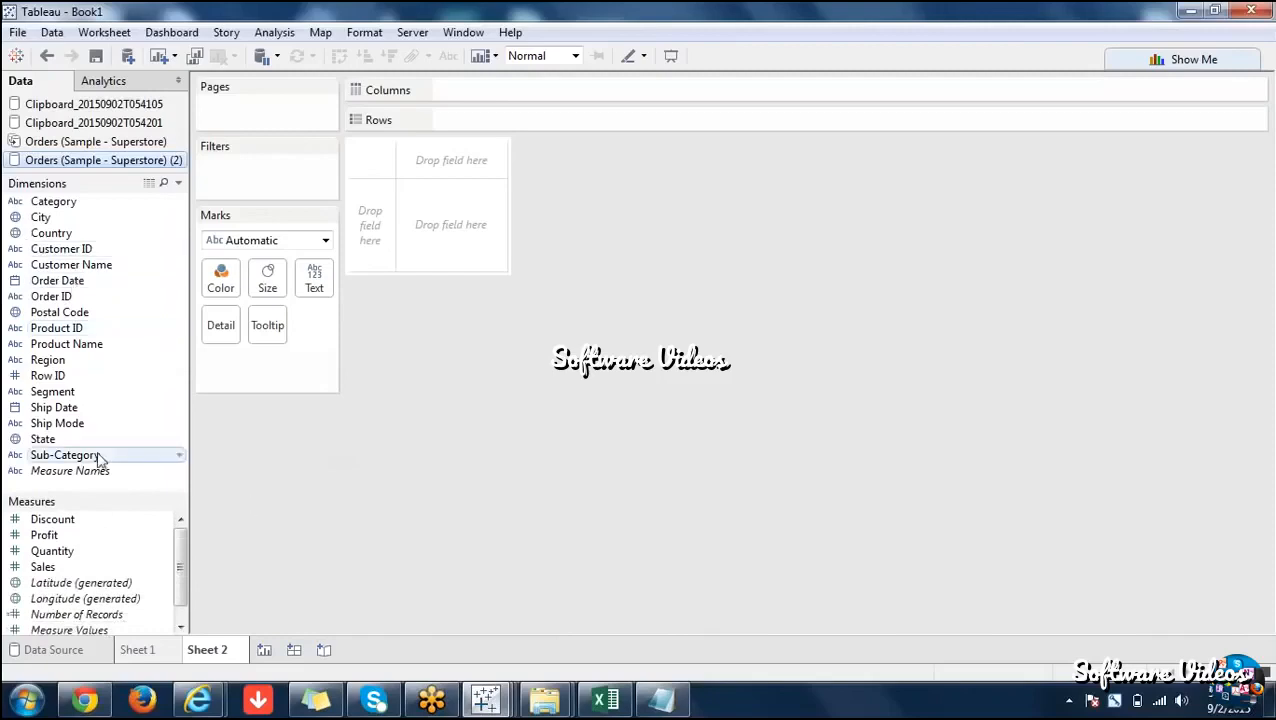
{"action": "left_click_drag", "start_coordinate": [100, 459], "coordinate": [106, 210]}
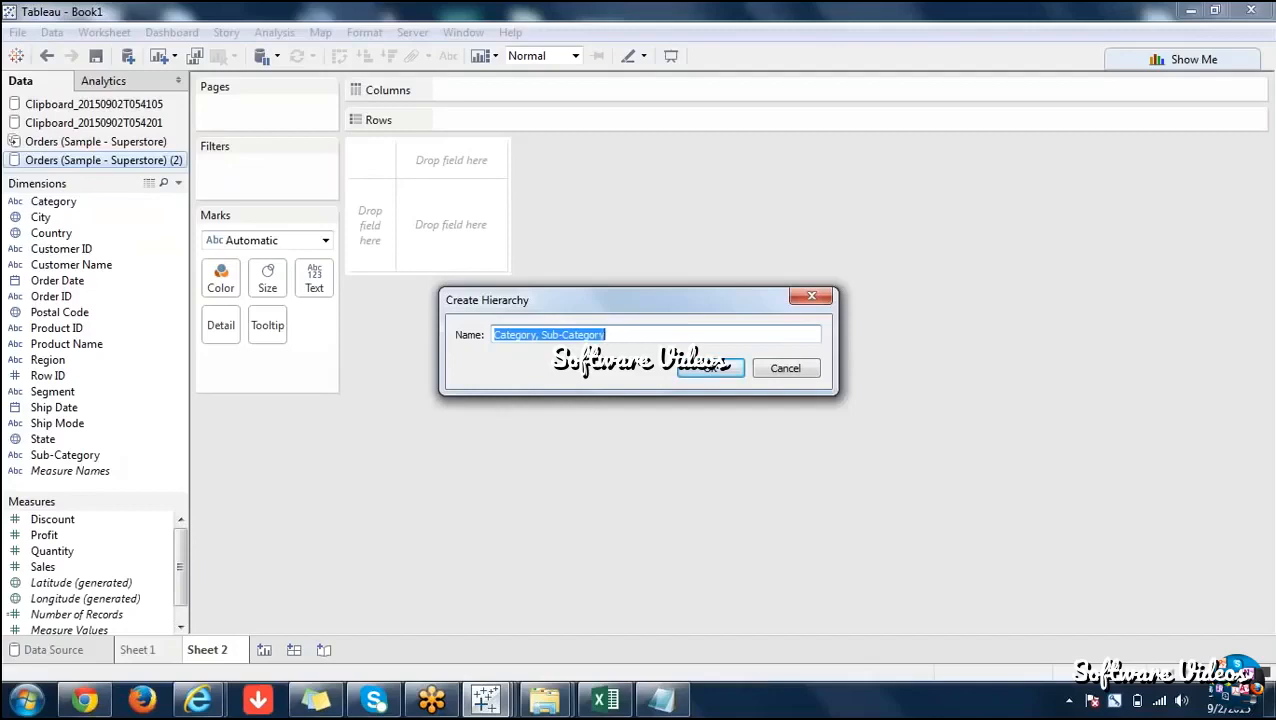
{"action": "left_click", "coordinate": [793, 375]}
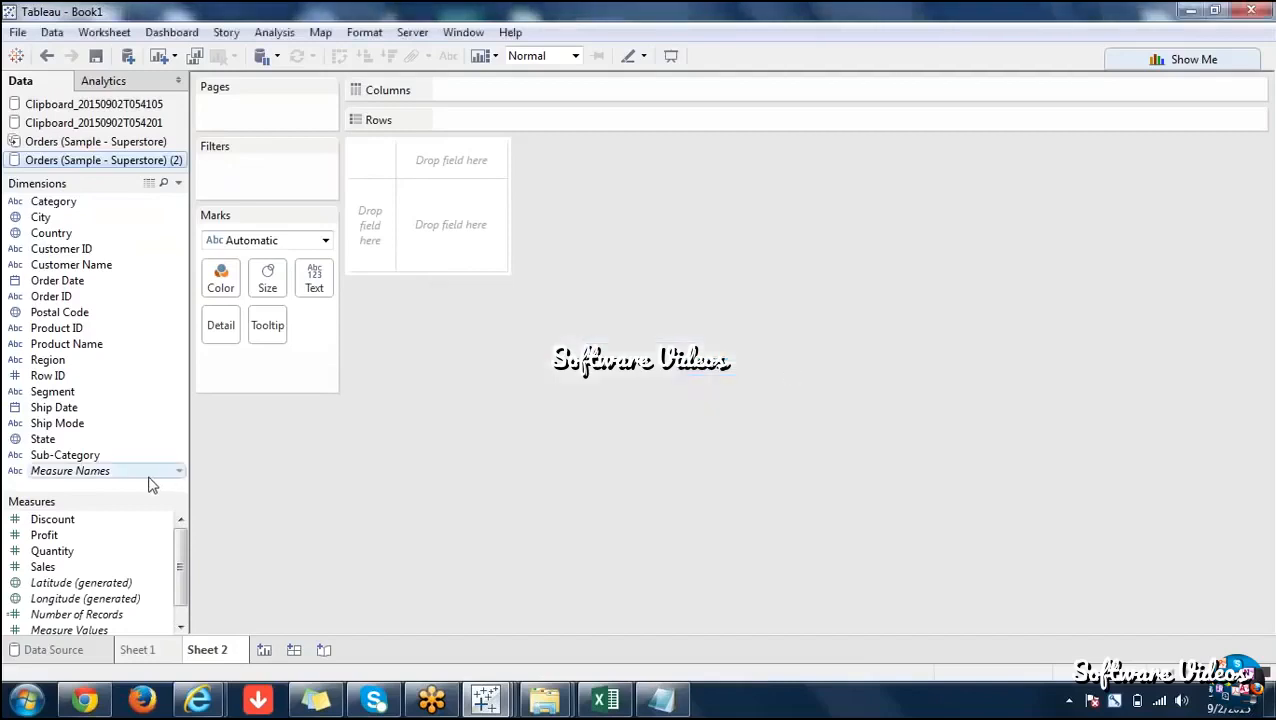
Combine State with Order Date into a hierarchy named "Mislleaneoushier".
{"action": "left_click", "coordinate": [86, 440]}
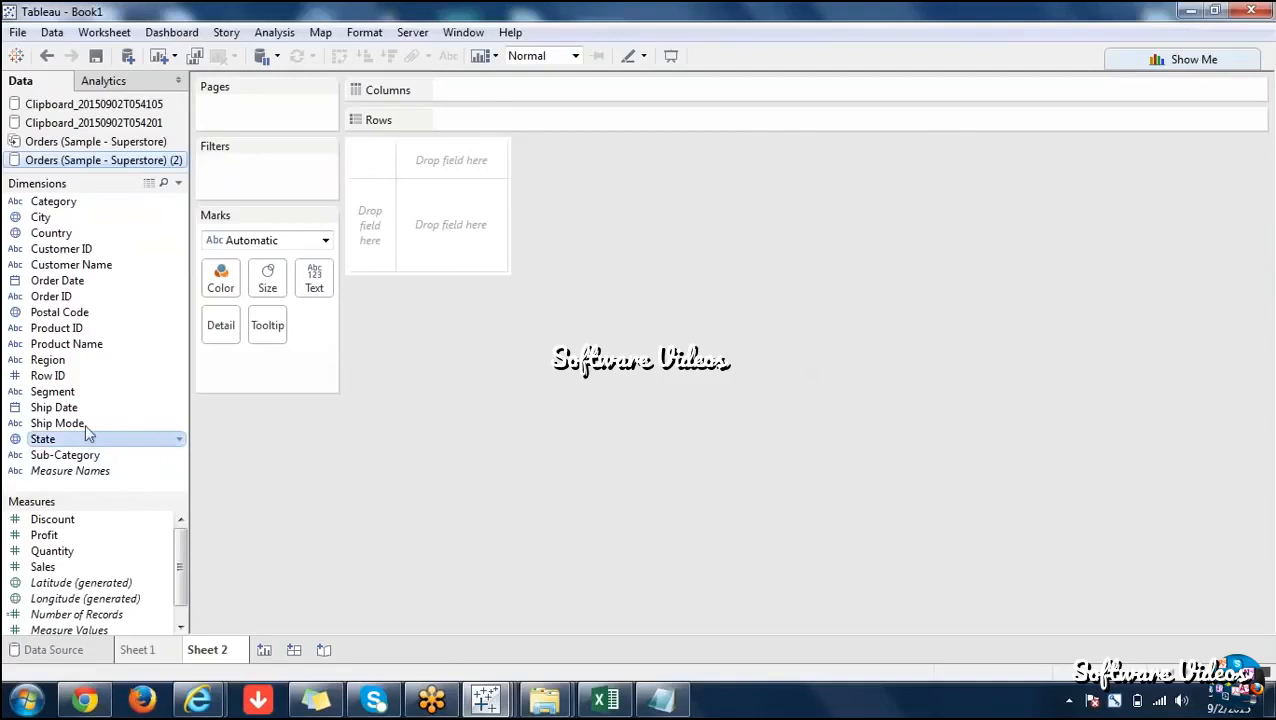
{"action": "left_click_drag", "start_coordinate": [85, 427], "coordinate": [100, 288]}
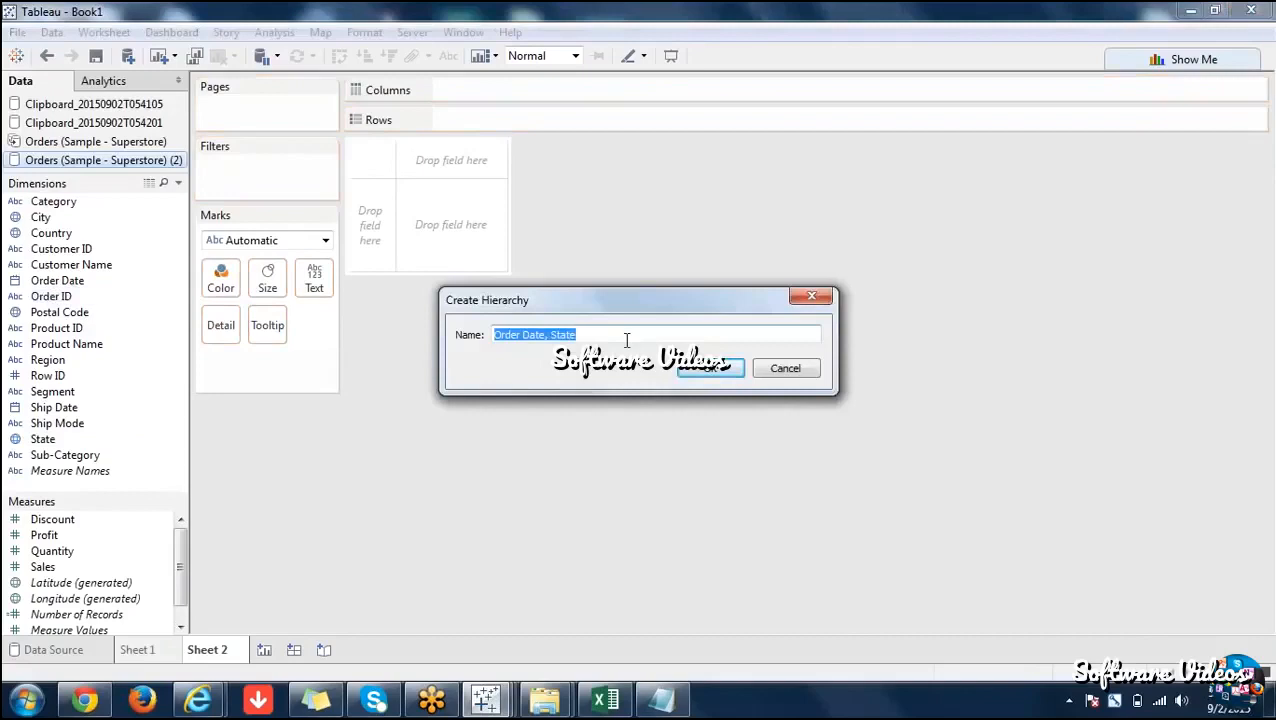
{"action": "type", "text": "Mis"}
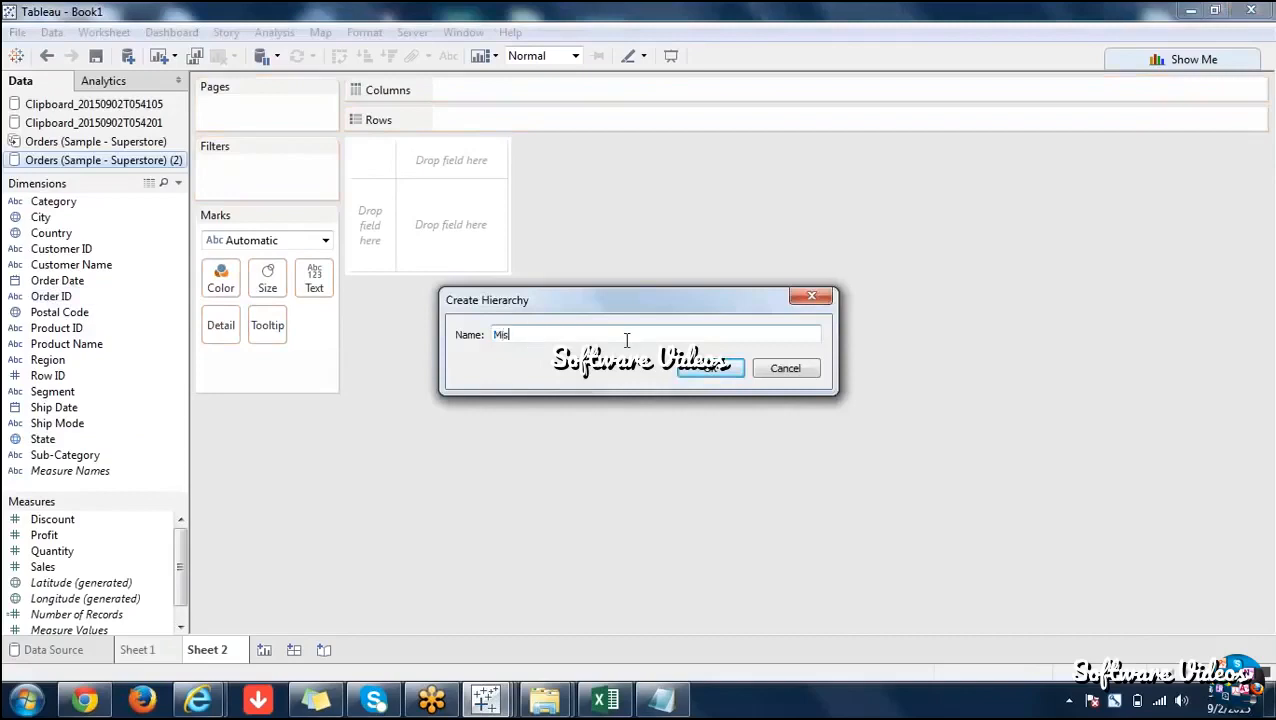
{"action": "type", "text": "lleaneoushier"}
{"action": "left_click", "coordinate": [731, 369]}
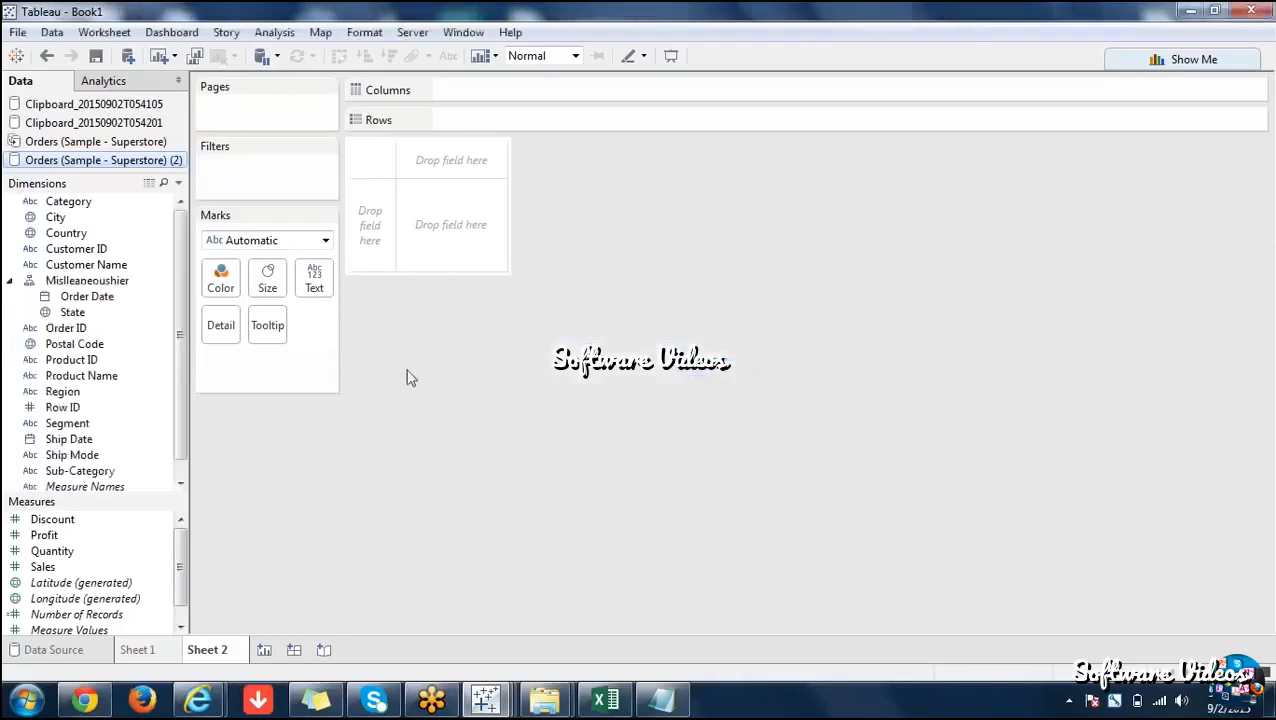
Place the Mislleaneoushier hierarchy on Columns and expand Order Date to the State level.
{"action": "left_click", "coordinate": [120, 284]}
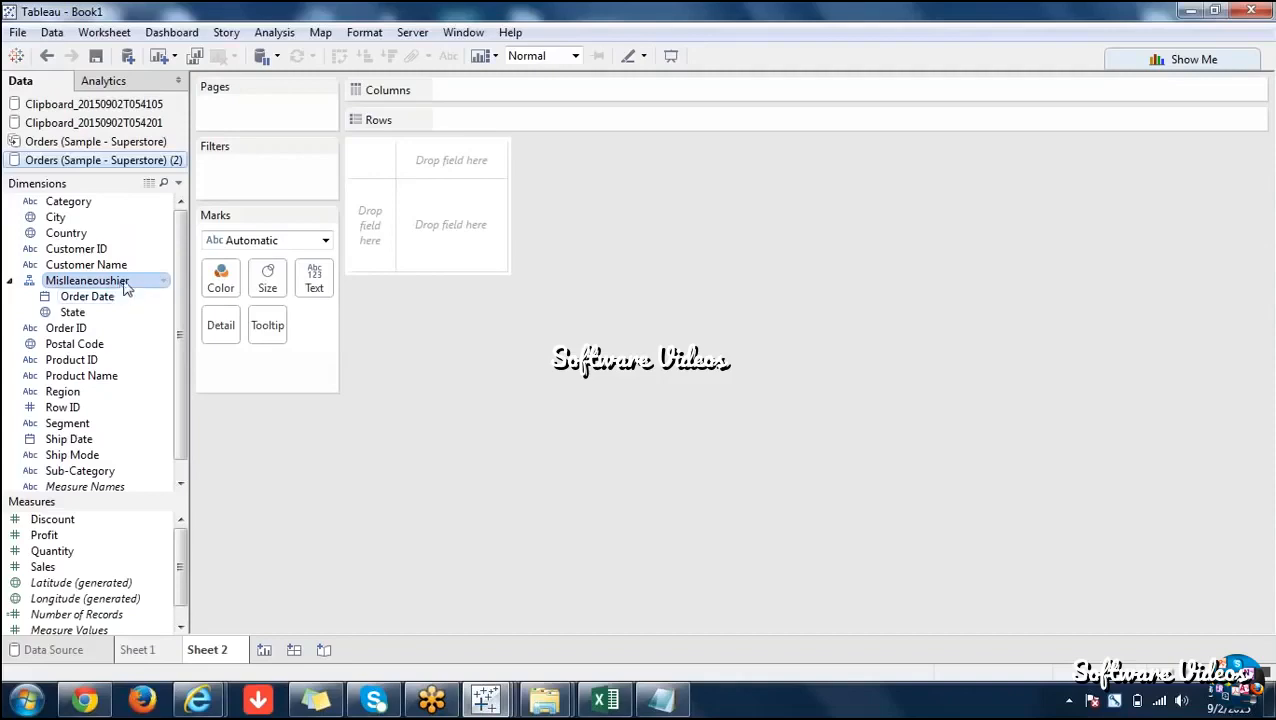
{"action": "left_click_drag", "start_coordinate": [140, 280], "coordinate": [537, 93]}
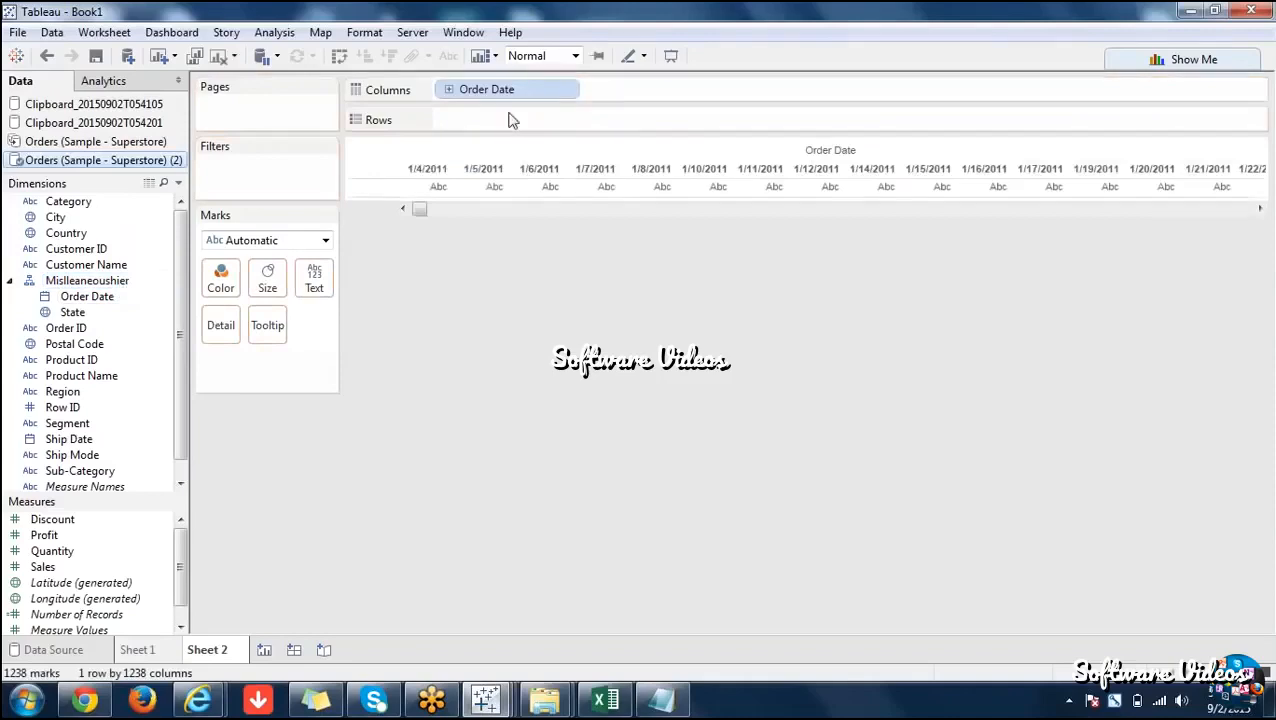
{"action": "left_click", "coordinate": [451, 91]}
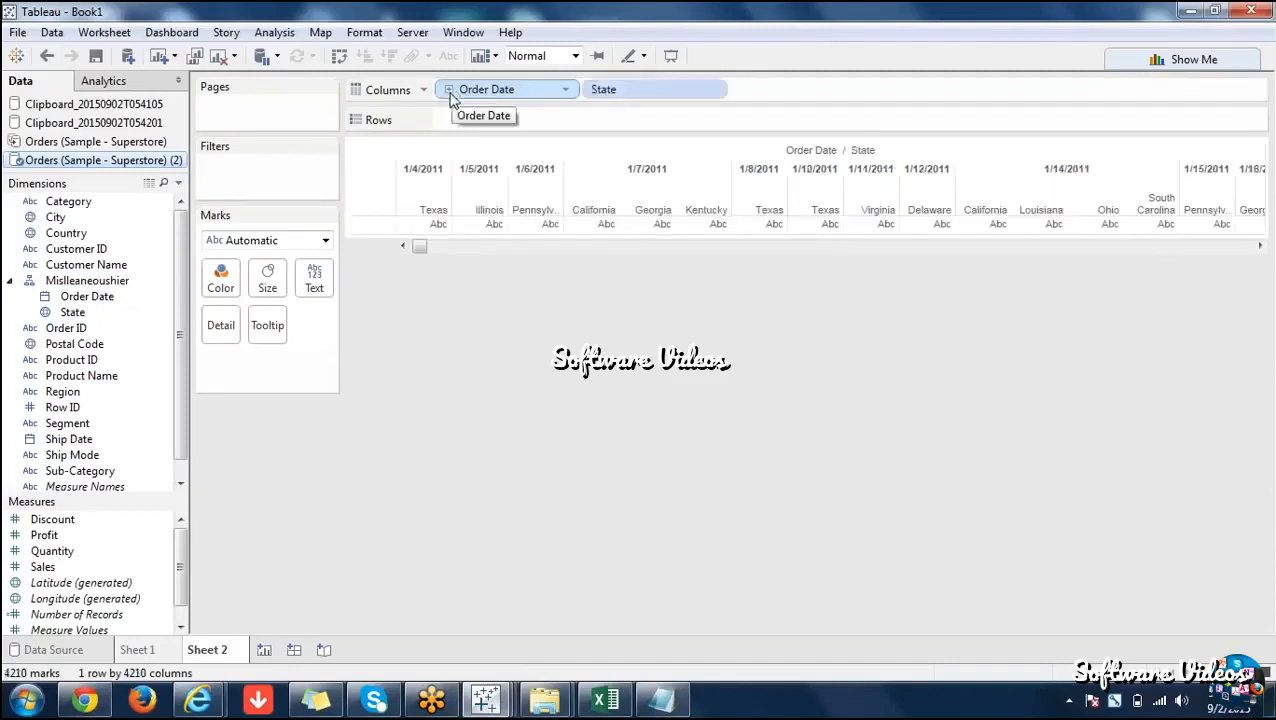
Add Ship Mode above Order Date in the Mislleaneoushier hierarchy and clear the sheet.
{"action": "left_click_drag", "start_coordinate": [92, 455], "coordinate": [105, 300]}
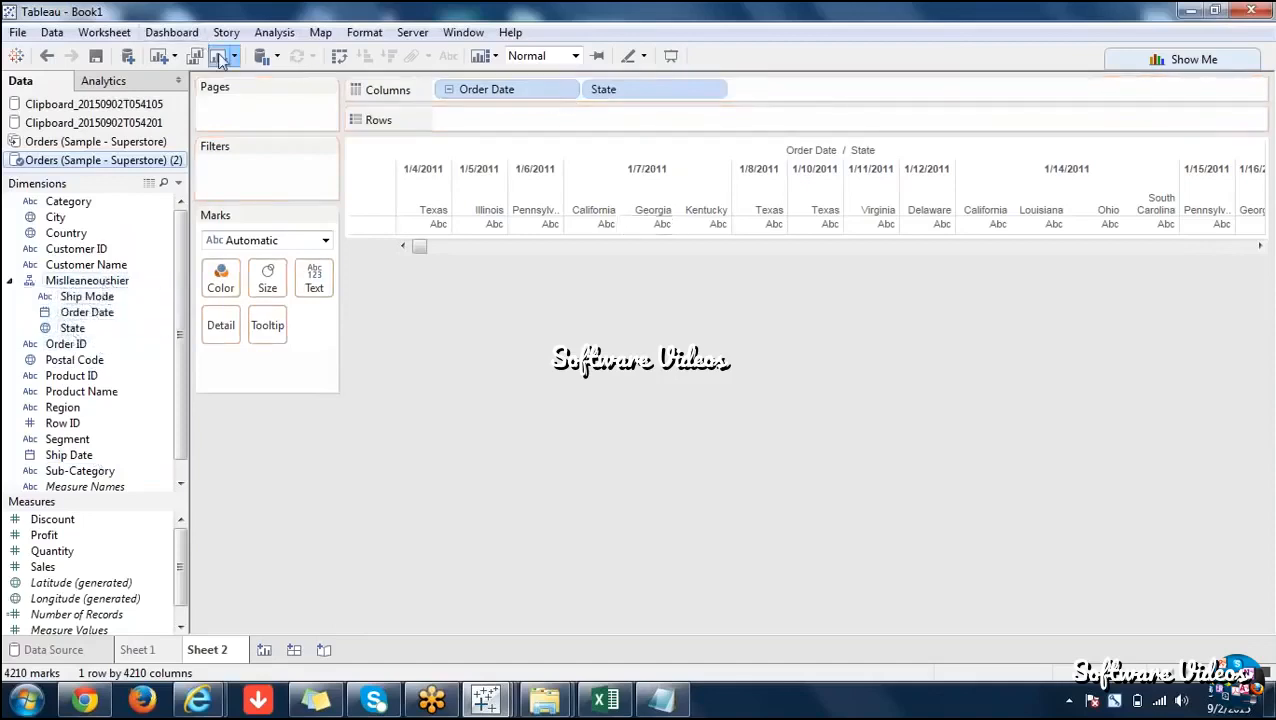
{"action": "left_click", "coordinate": [219, 55]}
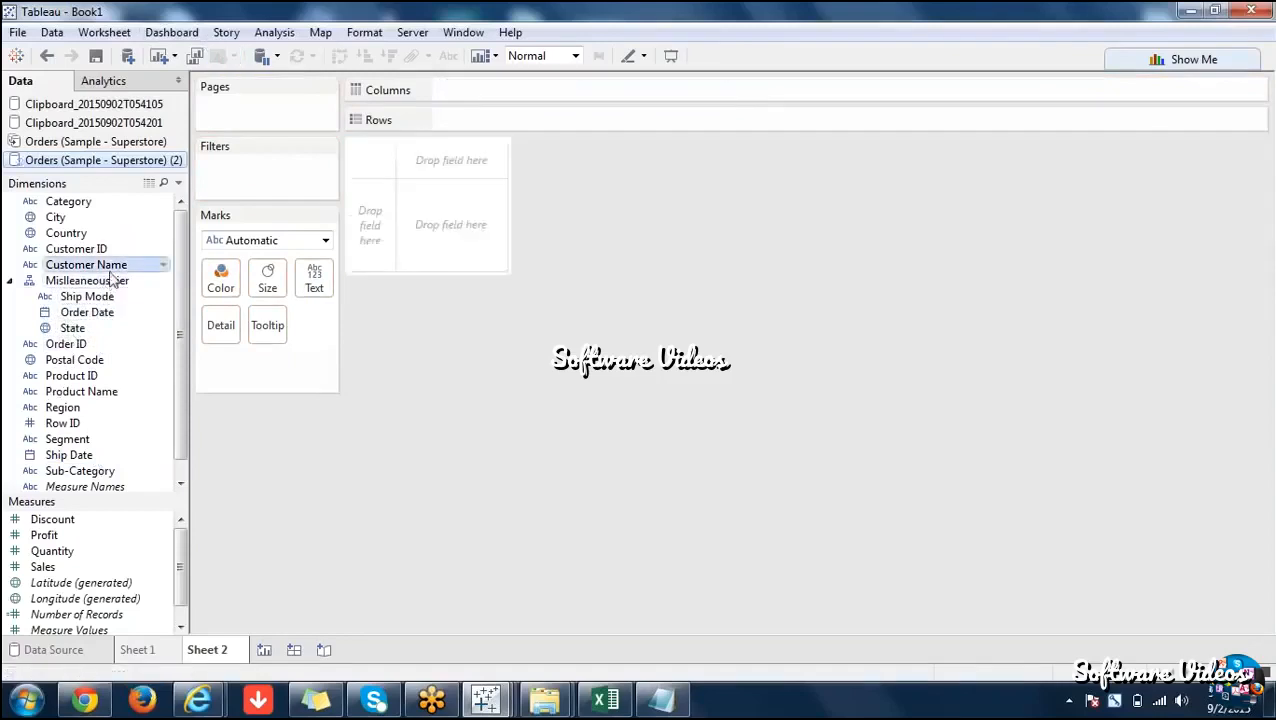
Try the hierarchy on Columns by expanding Ship Mode through Order Date to State, and clear the sheet.
{"action": "left_click_drag", "start_coordinate": [87, 280], "coordinate": [504, 95]}
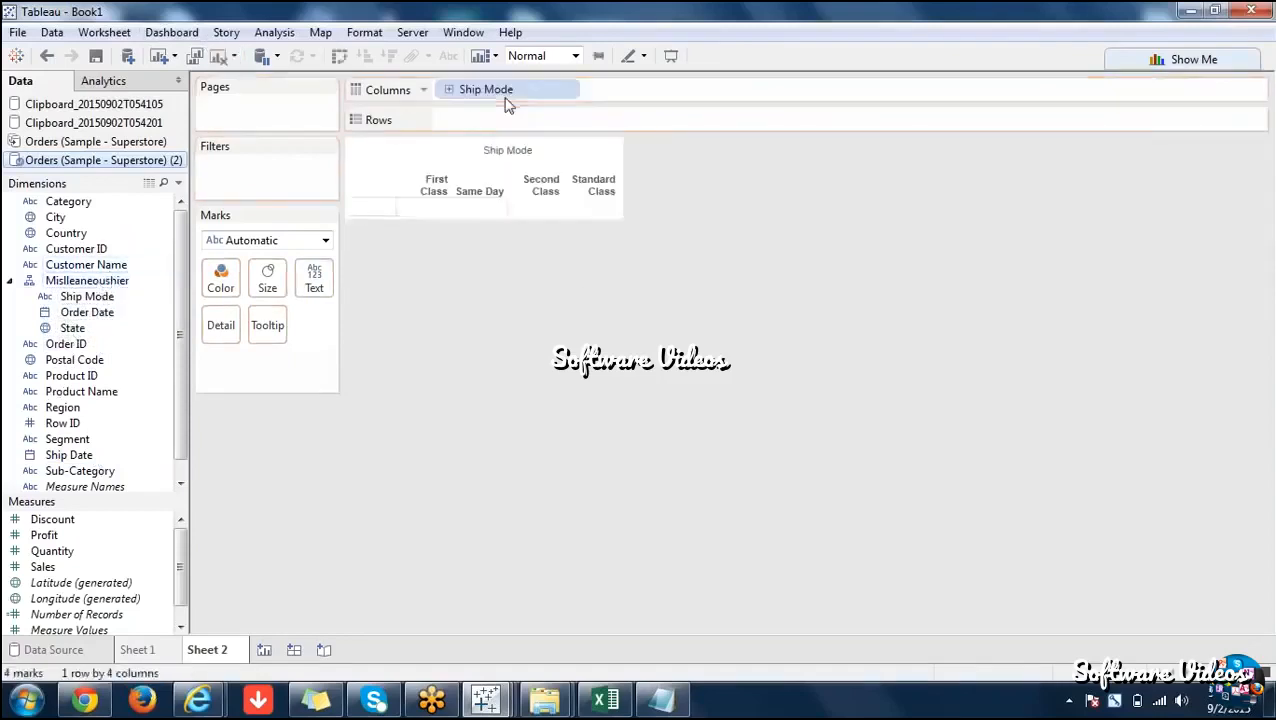
{"action": "left_click", "coordinate": [450, 91]}
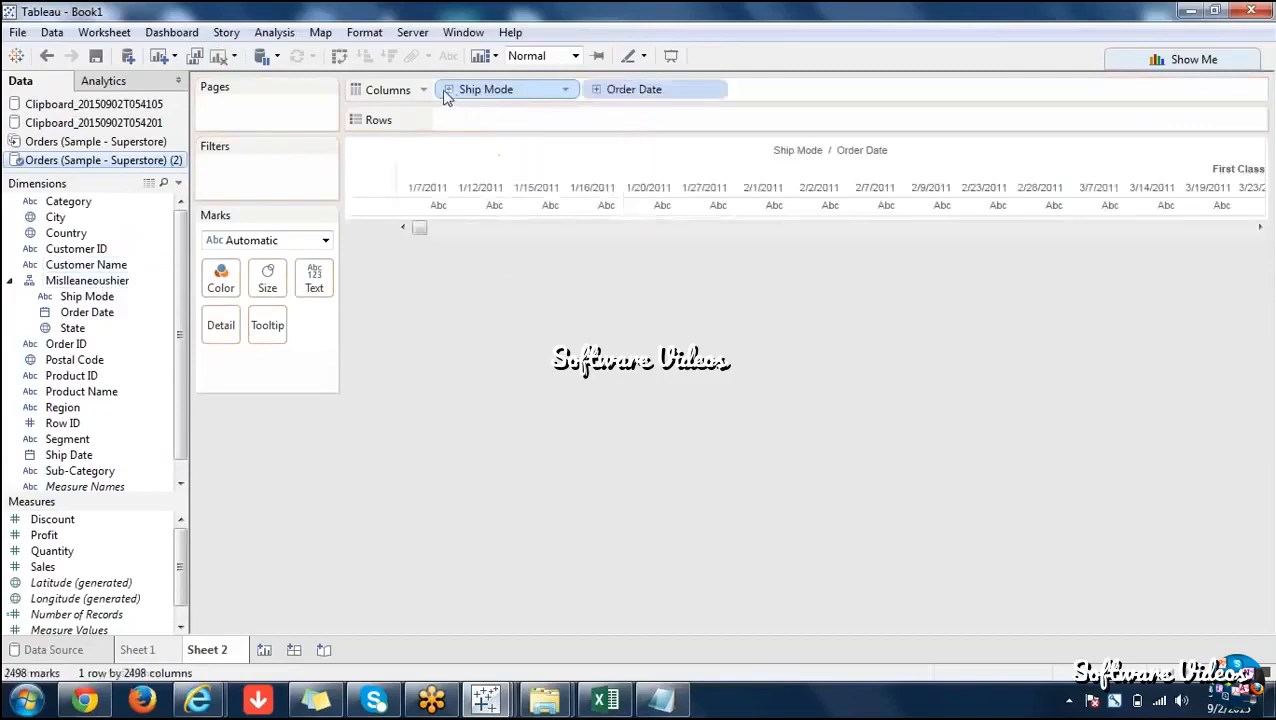
{"action": "left_click", "coordinate": [596, 91]}
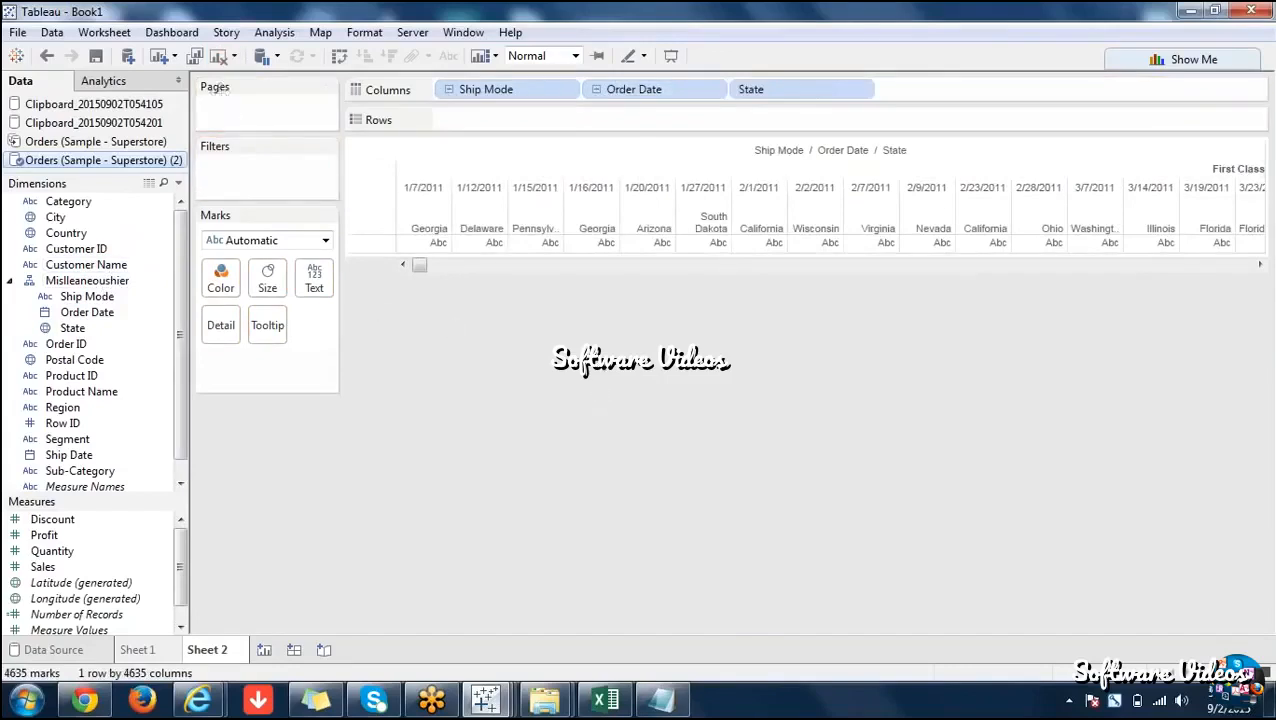
{"action": "left_click", "coordinate": [220, 60]}
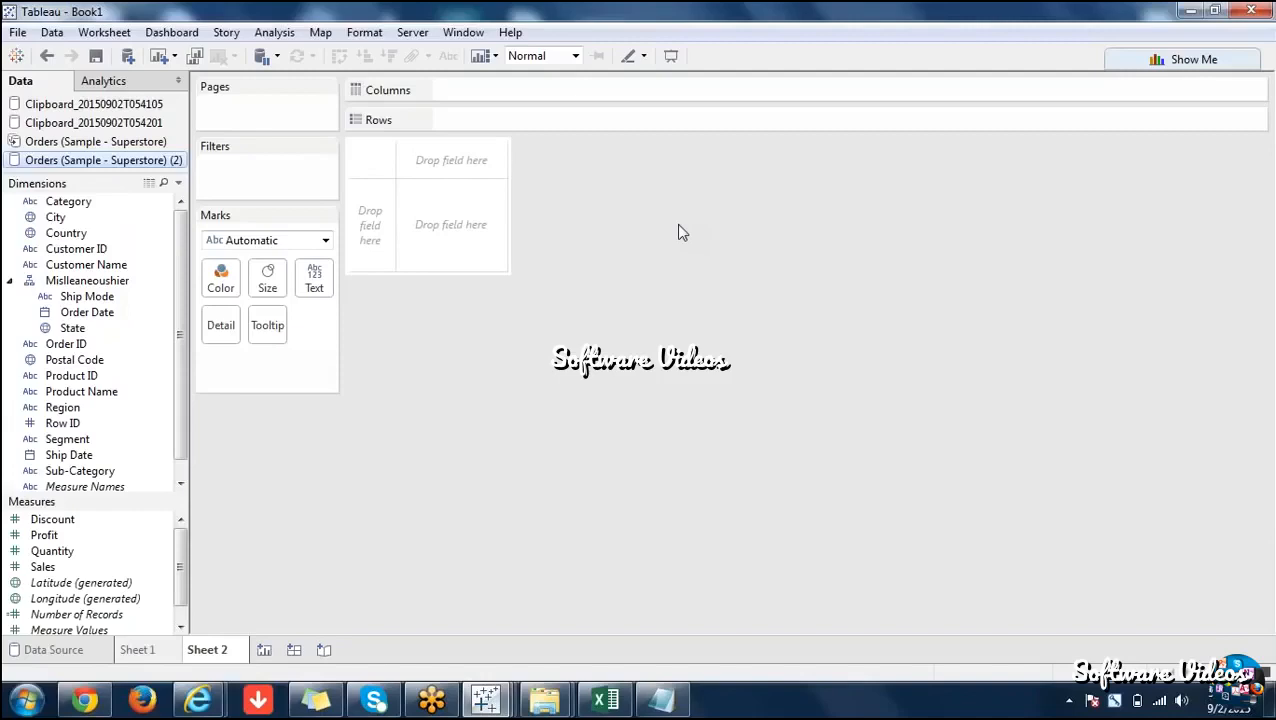
Close both Clipboard data sources, accepting the deletion of the sheets that use them.
{"action": "right_click", "coordinate": [99, 107]}
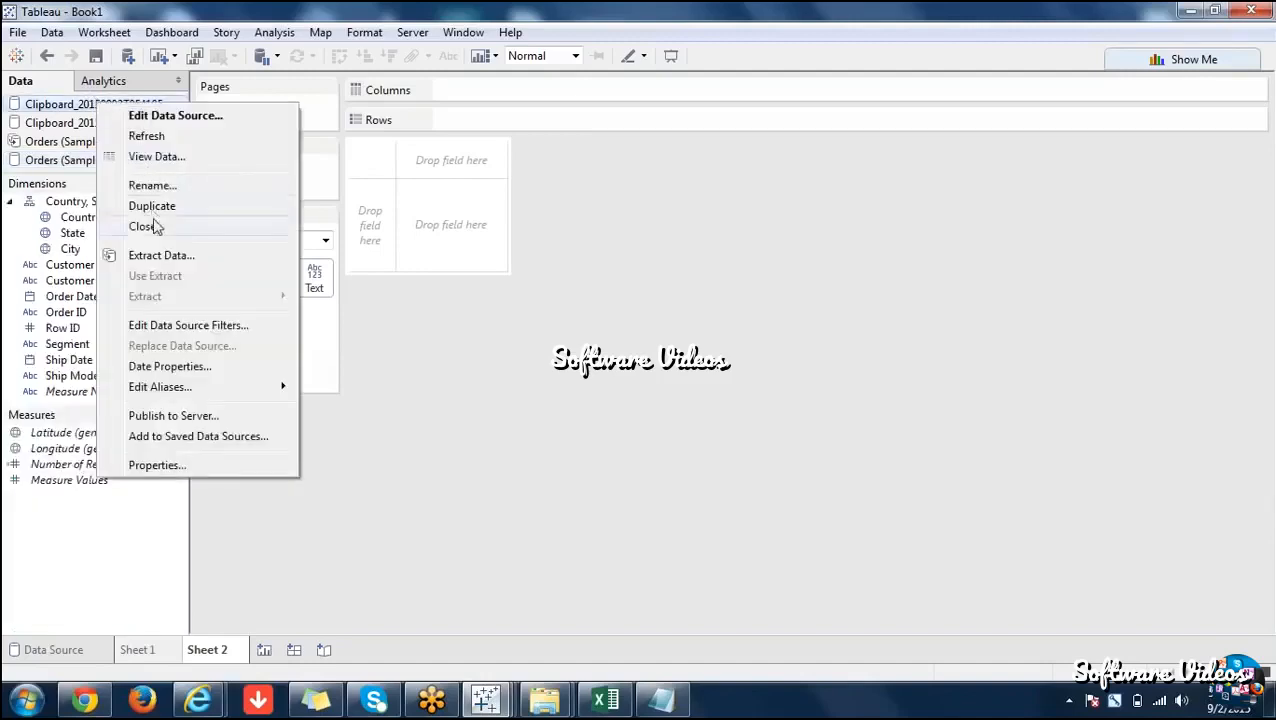
{"action": "left_click", "coordinate": [150, 226]}
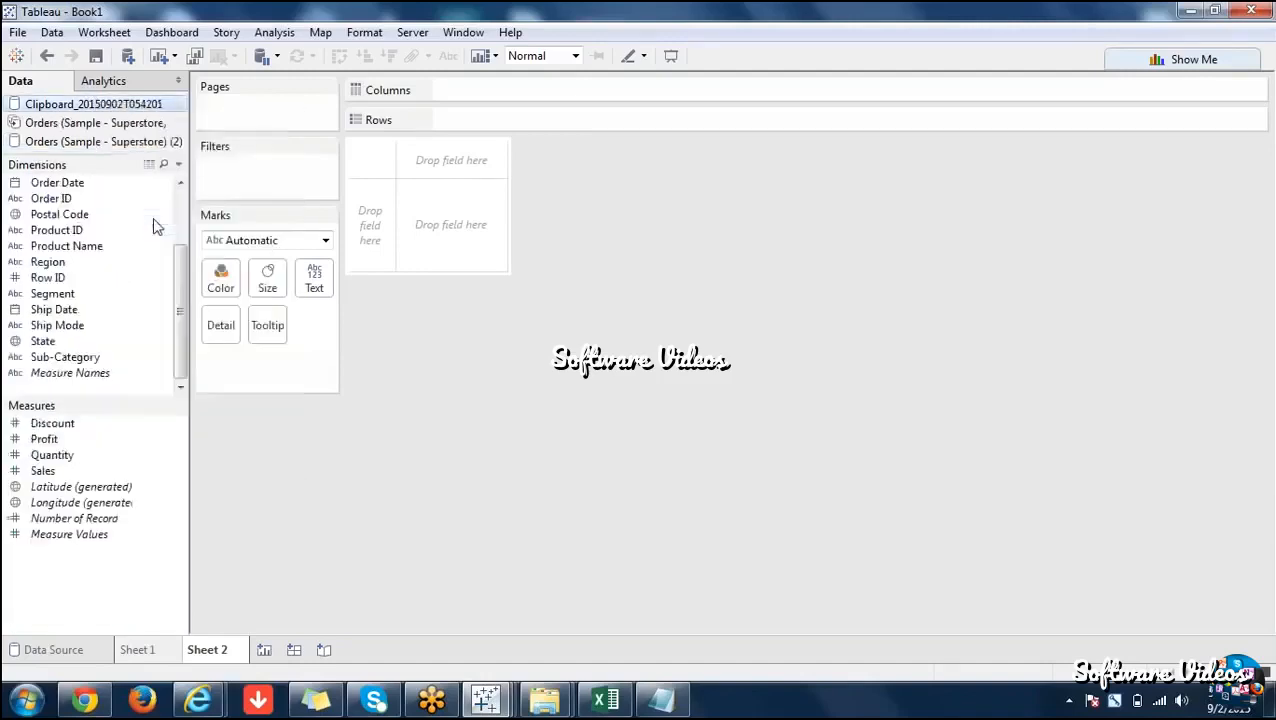
{"action": "right_click", "coordinate": [85, 110]}
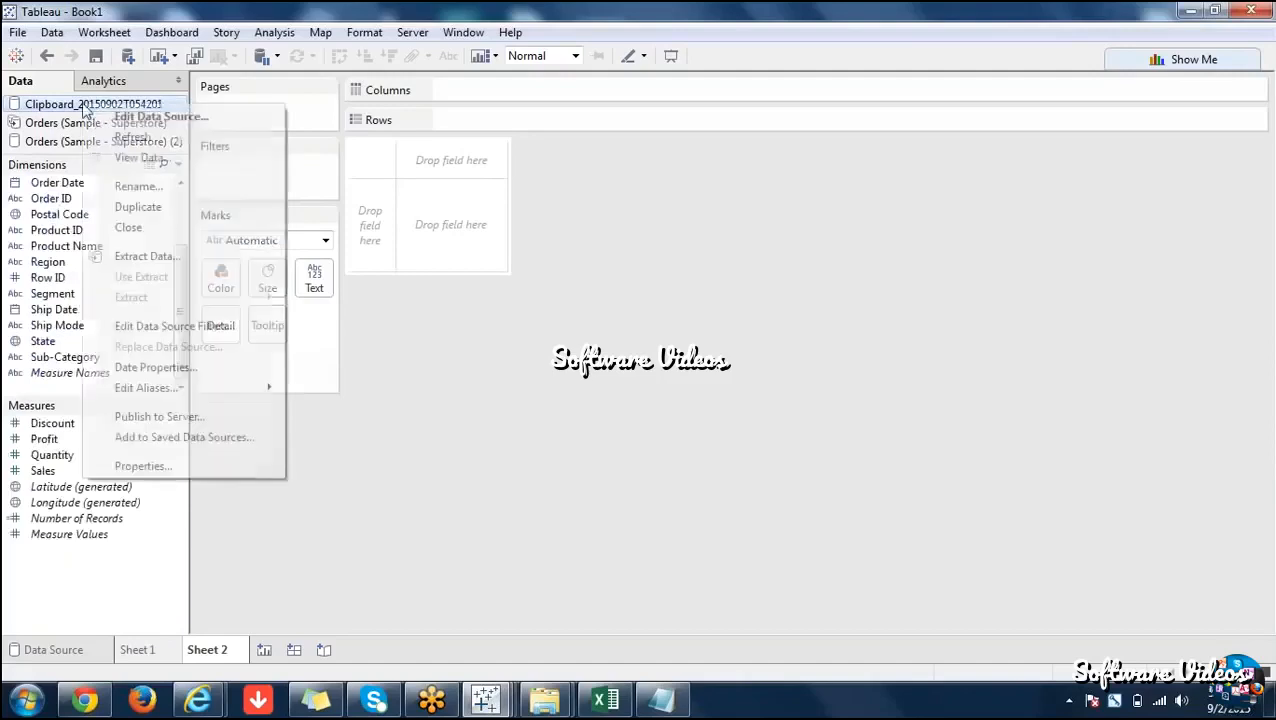
{"action": "left_click", "coordinate": [145, 229]}
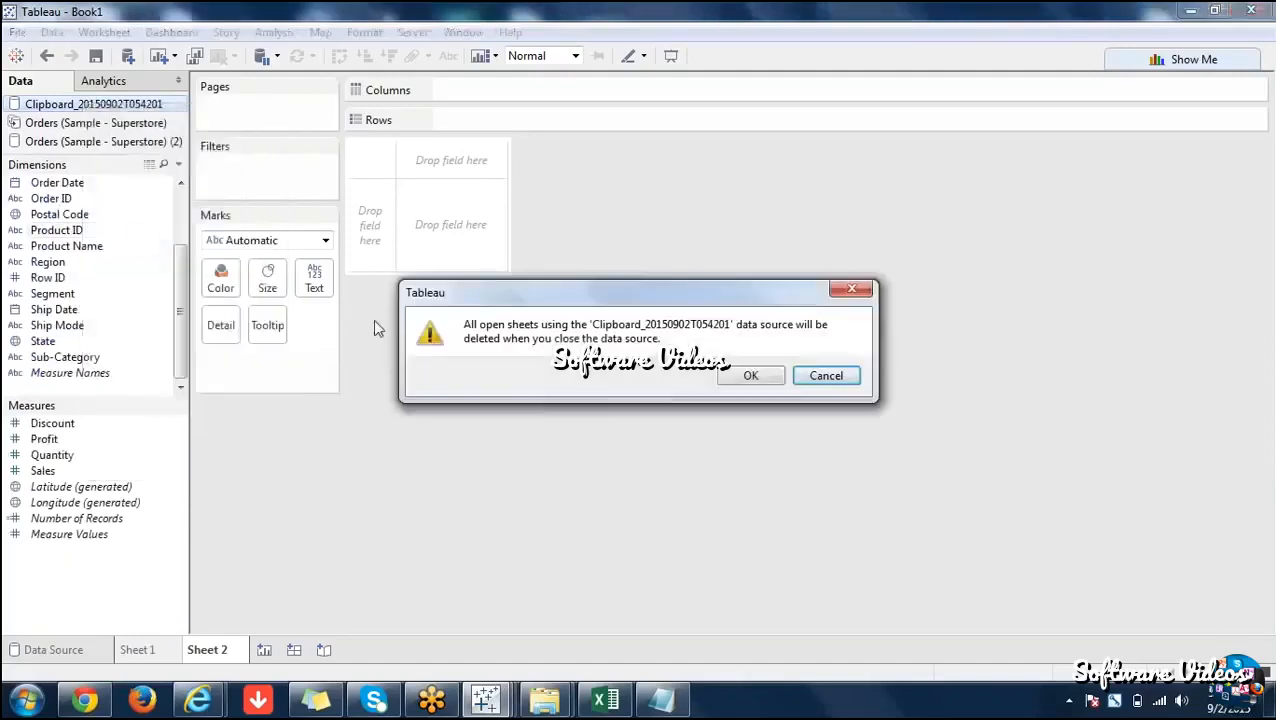
{"action": "left_click", "coordinate": [769, 381]}
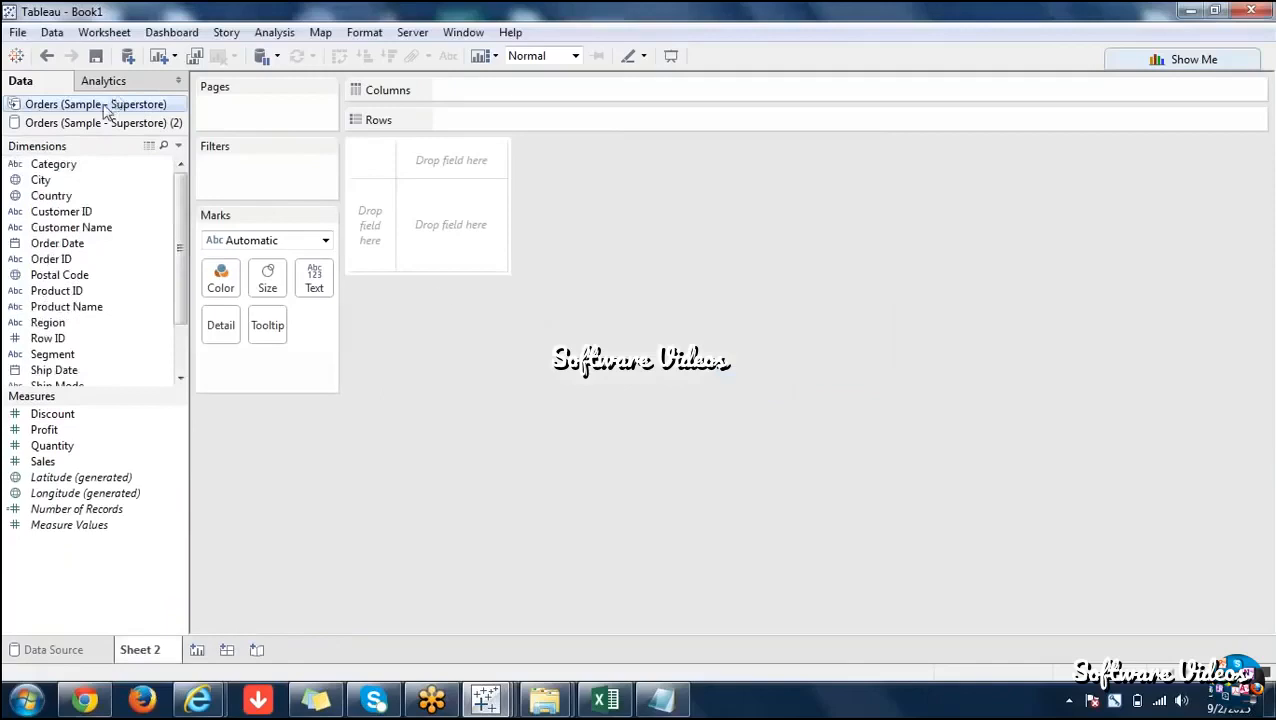
Close the extracted Orders (Sample - Superstore) data source and select the Mislleaneoushier hierarchy in the remaining one.
{"action": "right_click", "coordinate": [107, 110]}
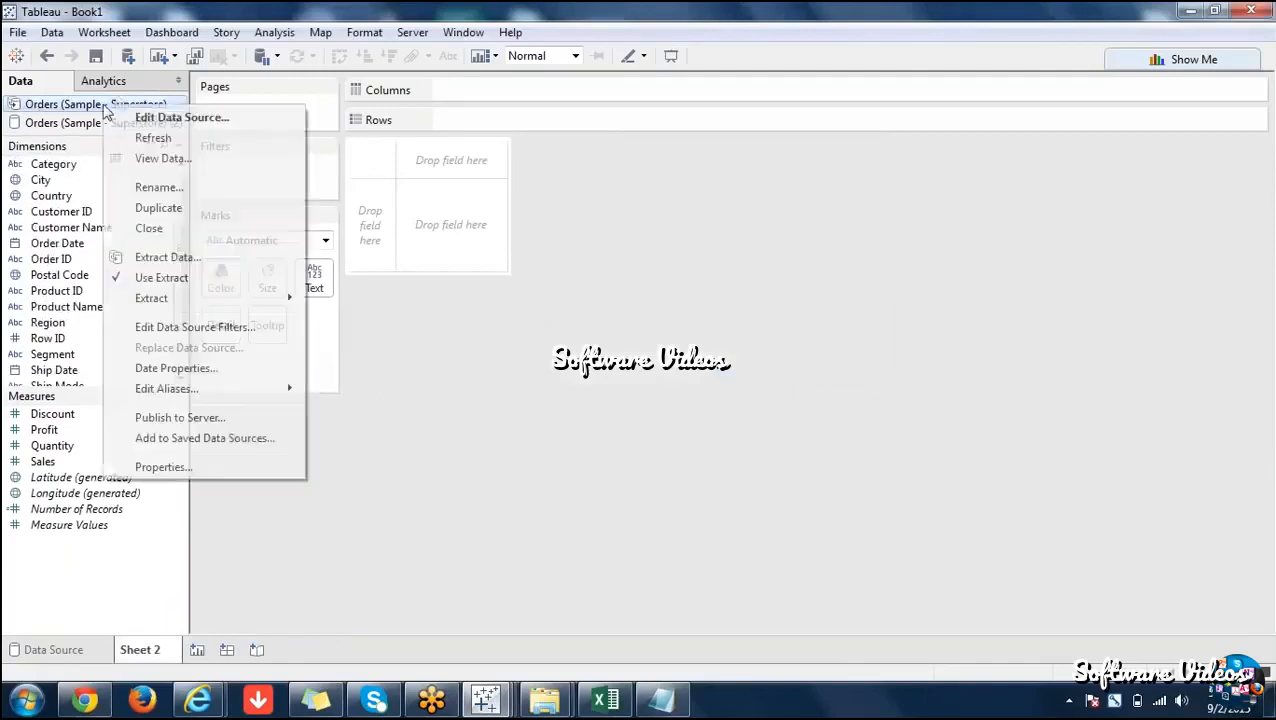
{"action": "left_click", "coordinate": [186, 231]}
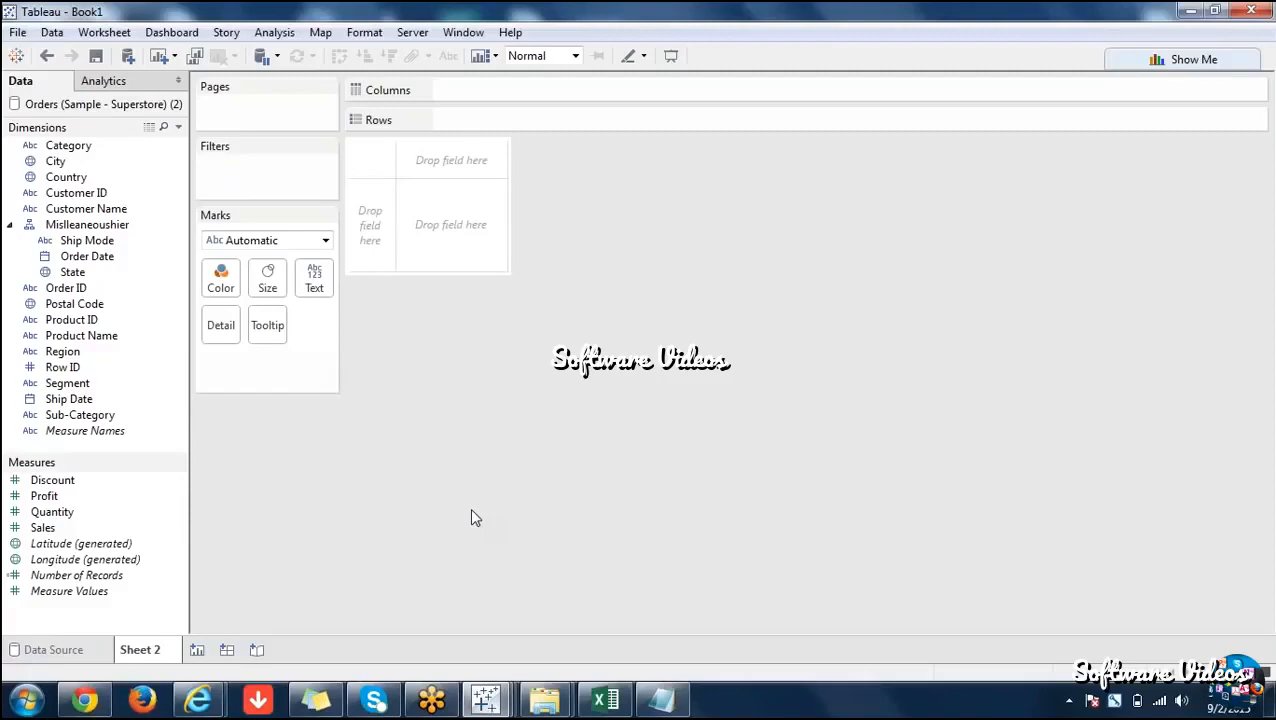
{"action": "left_click", "coordinate": [101, 227]}
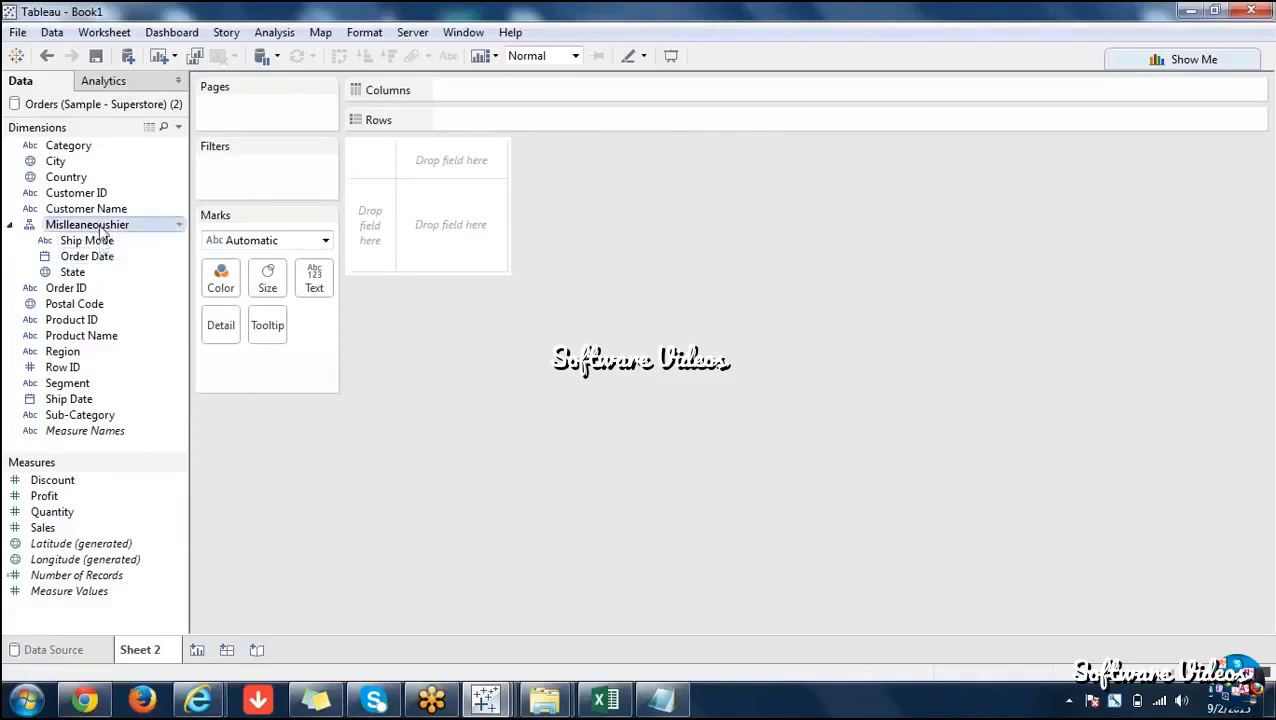
Take Ship Mode and the other fields out of the Mislleaneoushier hierarchy so they are standalone dimensions.
{"action": "left_click_drag", "start_coordinate": [97, 245], "coordinate": [112, 330]}
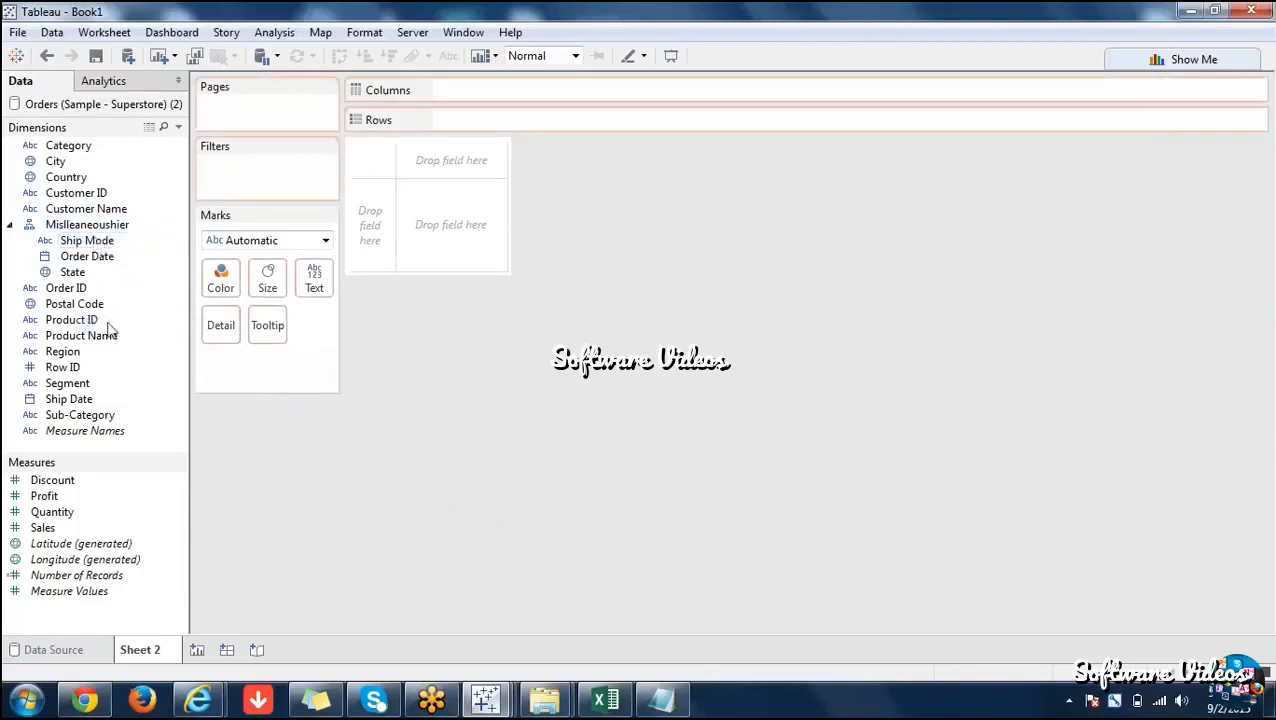
{"action": "left_click_drag", "start_coordinate": [87, 240], "coordinate": [80, 306]}
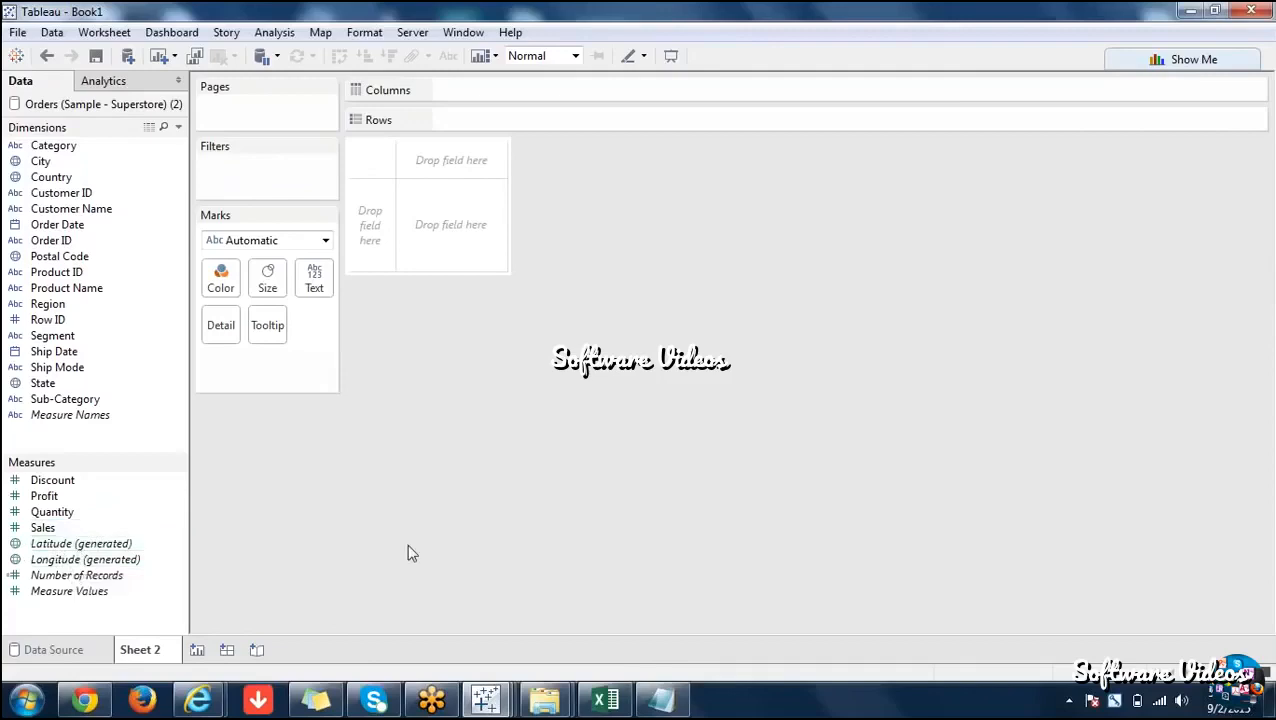
{"action": "left_click", "coordinate": [321, 32]}
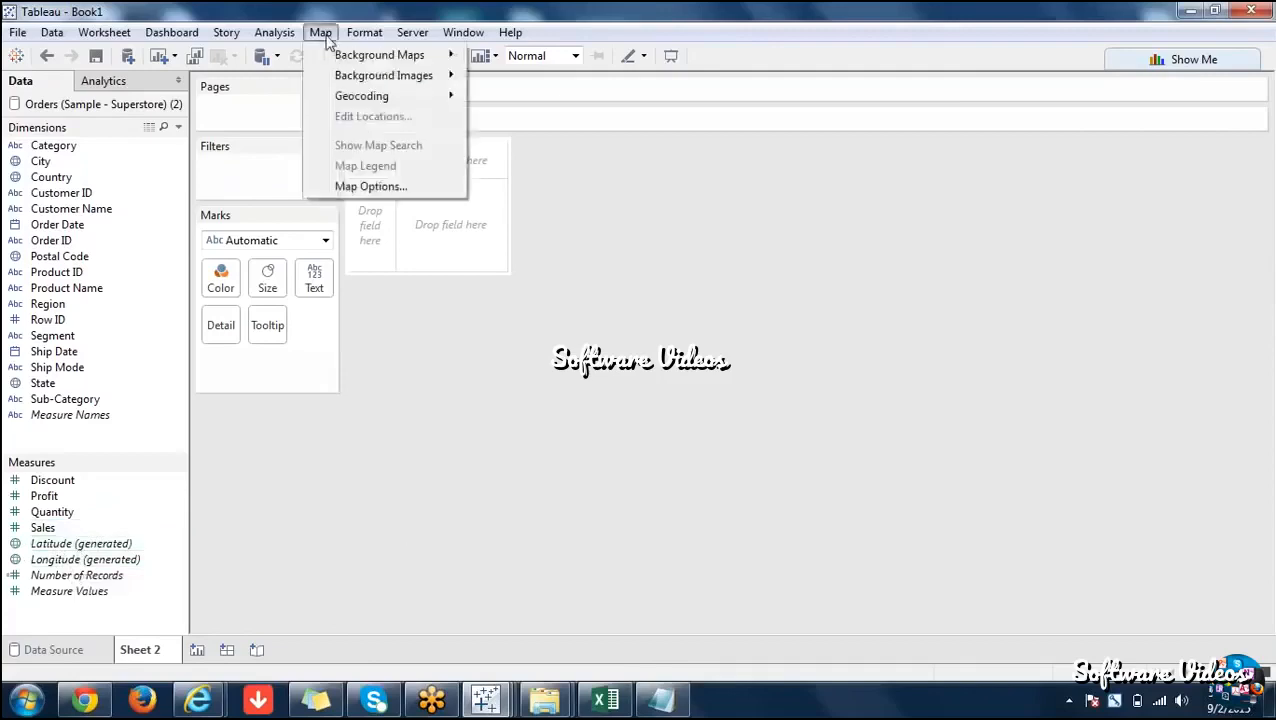
{"action": "mouse_move", "coordinate": [434, 103]}
{"action": "left_click", "coordinate": [471, 400]}
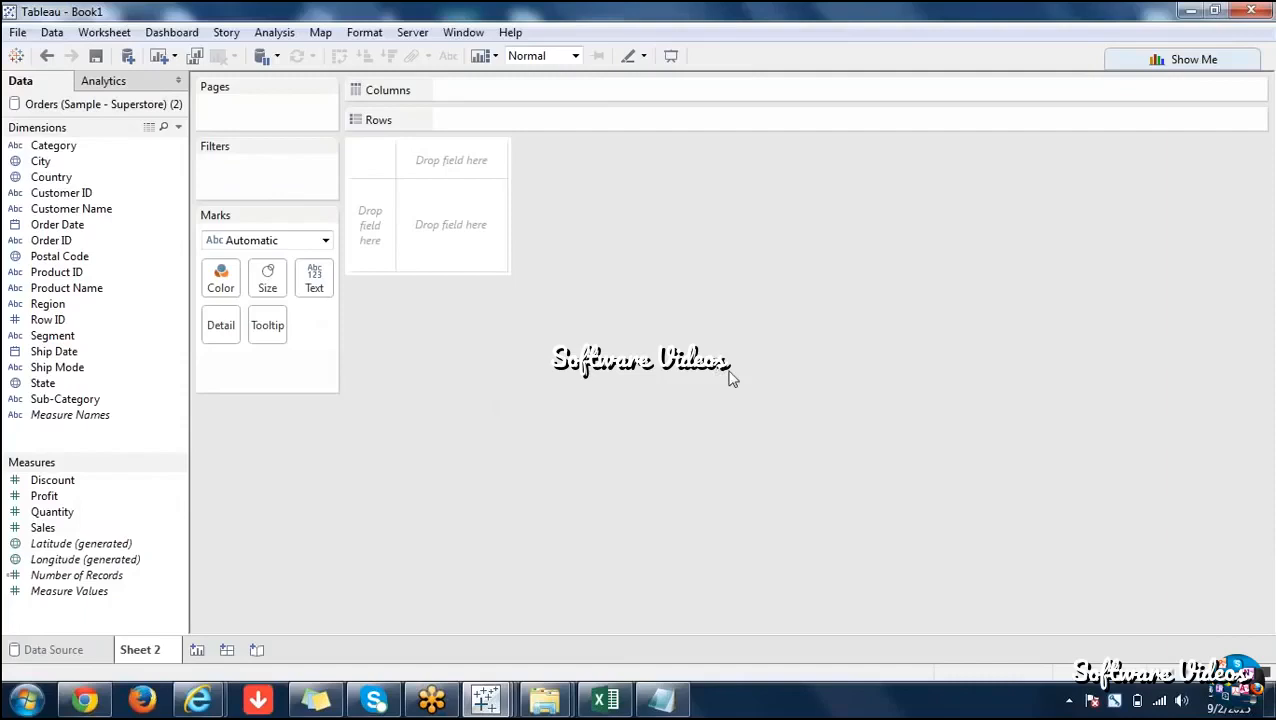
Build a bar chart on Sheet 2 by adding the Sales measure first and the Sub-Category dimension second.
{"action": "left_click", "coordinate": [46, 529]}
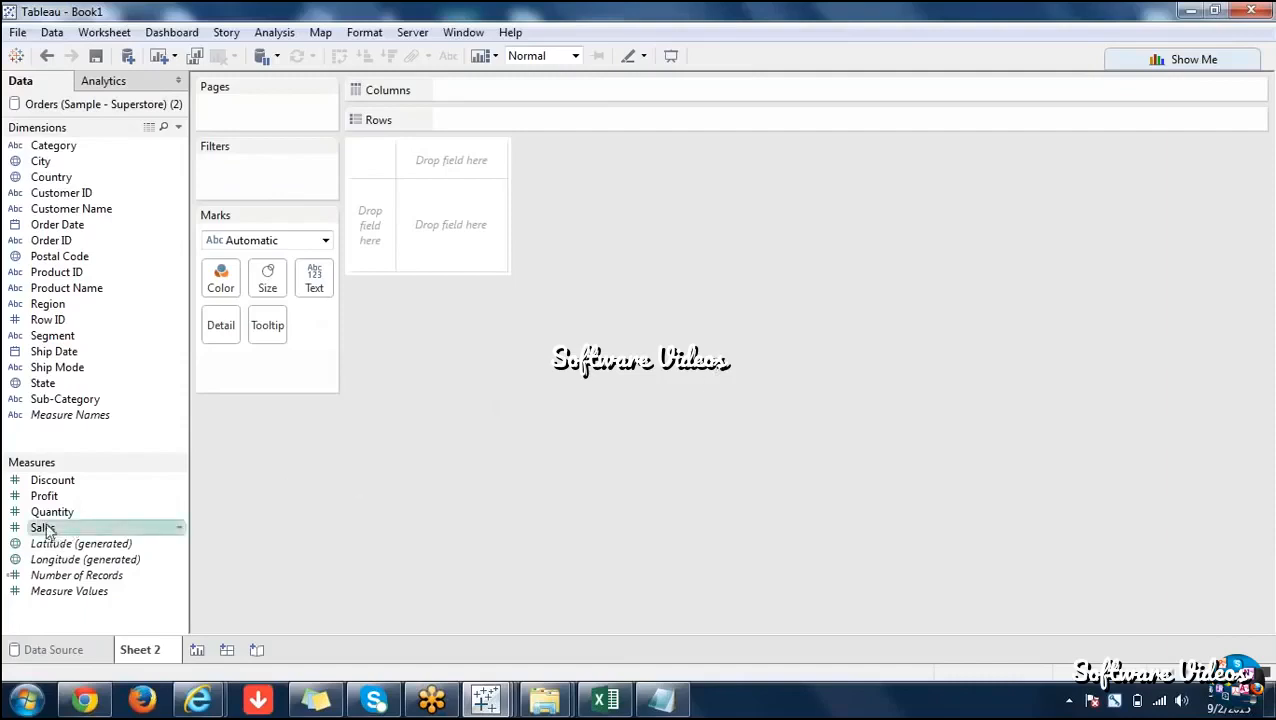
{"action": "double_click", "coordinate": [47, 527]}
{"action": "double_click", "coordinate": [73, 401]}
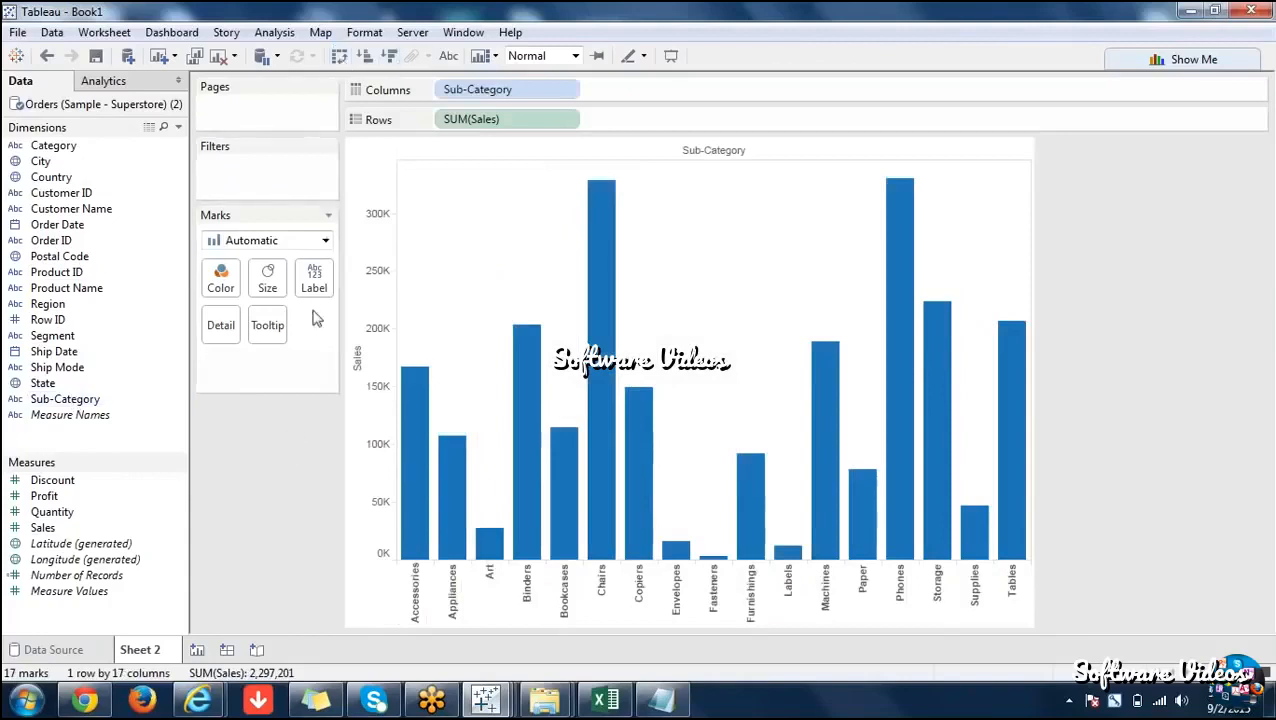
Create a new worksheet and build a text table by adding Sub-Category first and Sales second.
{"action": "left_click", "coordinate": [197, 650]}
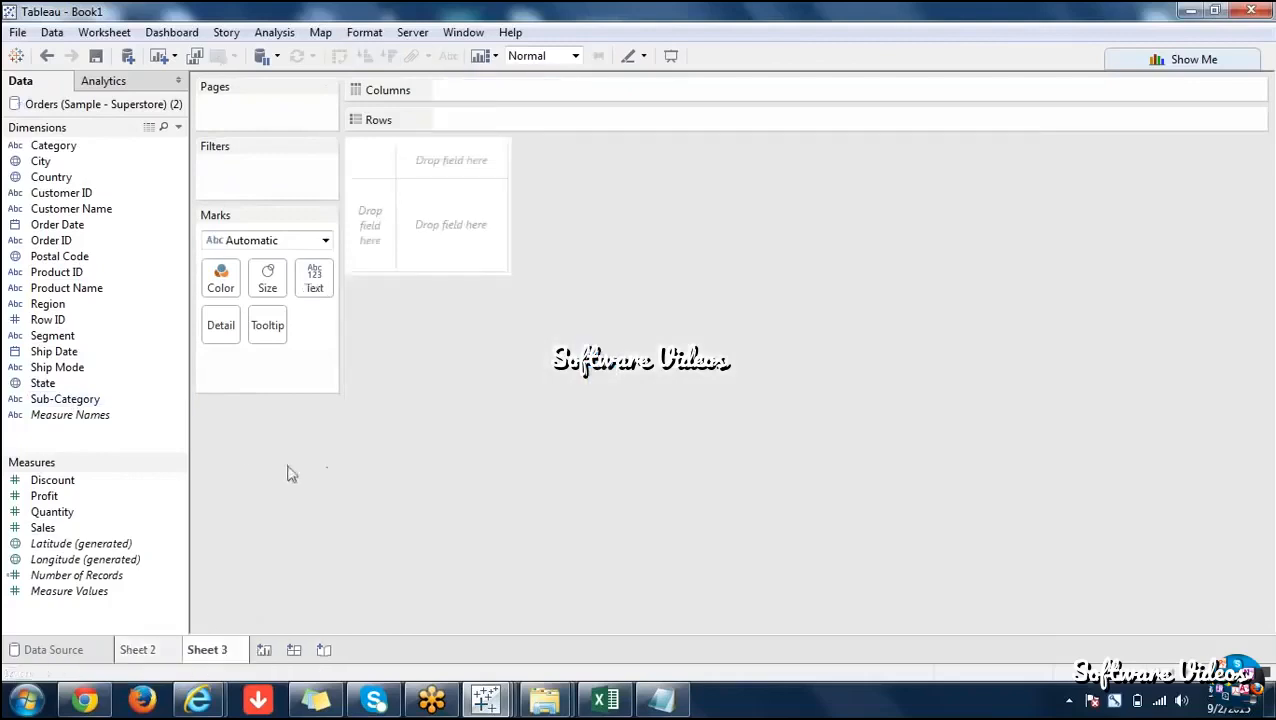
{"action": "double_click", "coordinate": [86, 399]}
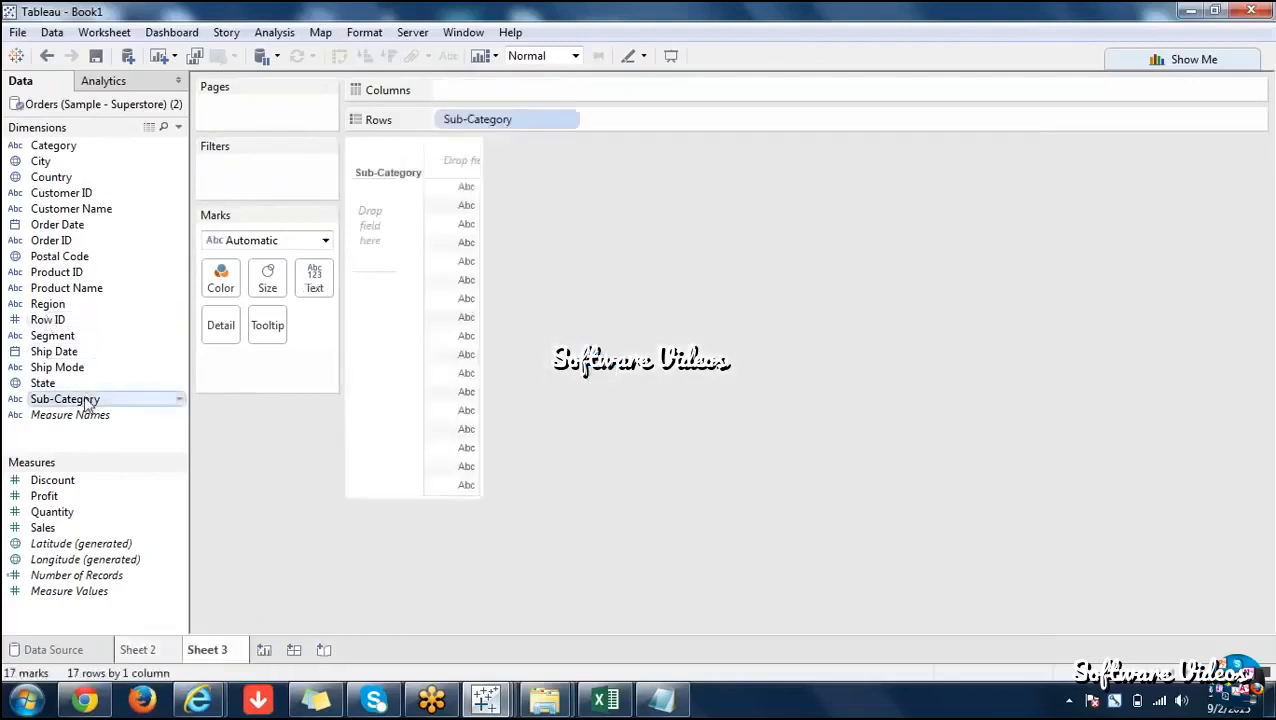
{"action": "double_click", "coordinate": [73, 529]}
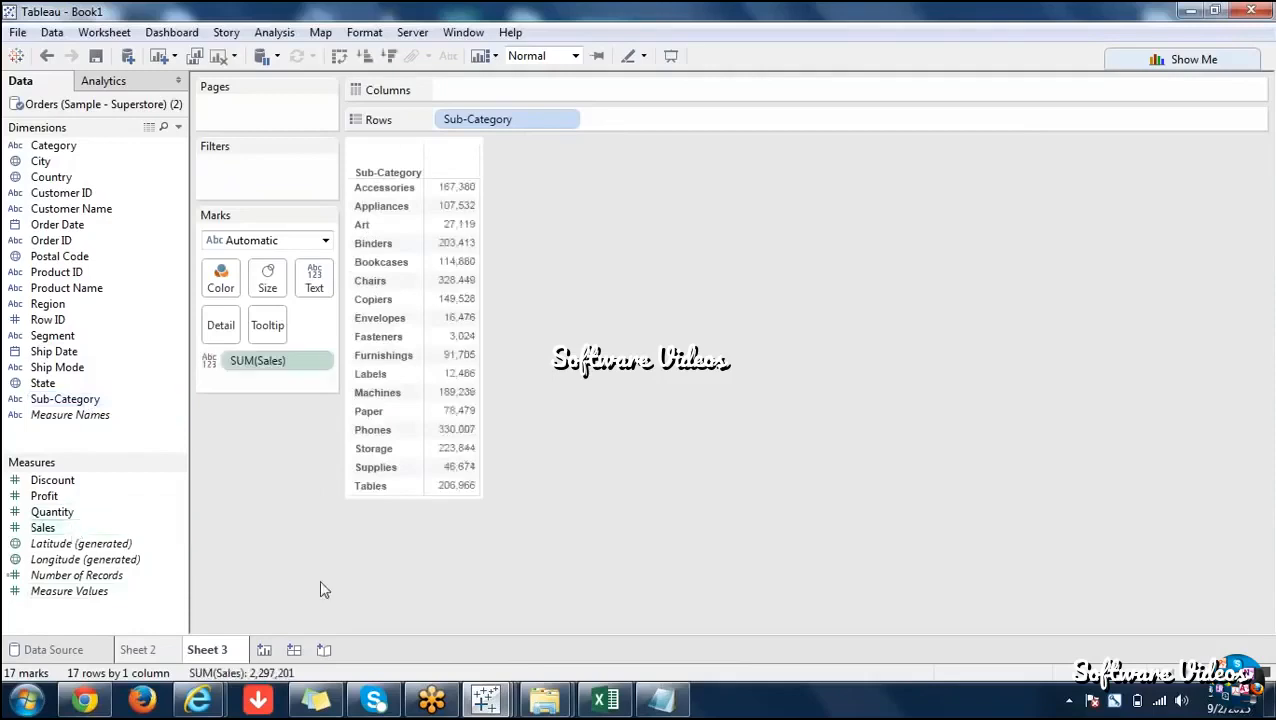
Compare how Sub-Category and Sales are placed on the shelves in Sheet 2's bar chart and Sheet 3's text table.
{"action": "left_click", "coordinate": [155, 651]}
{"action": "left_click", "coordinate": [200, 651]}
{"action": "left_click", "coordinate": [161, 651]}
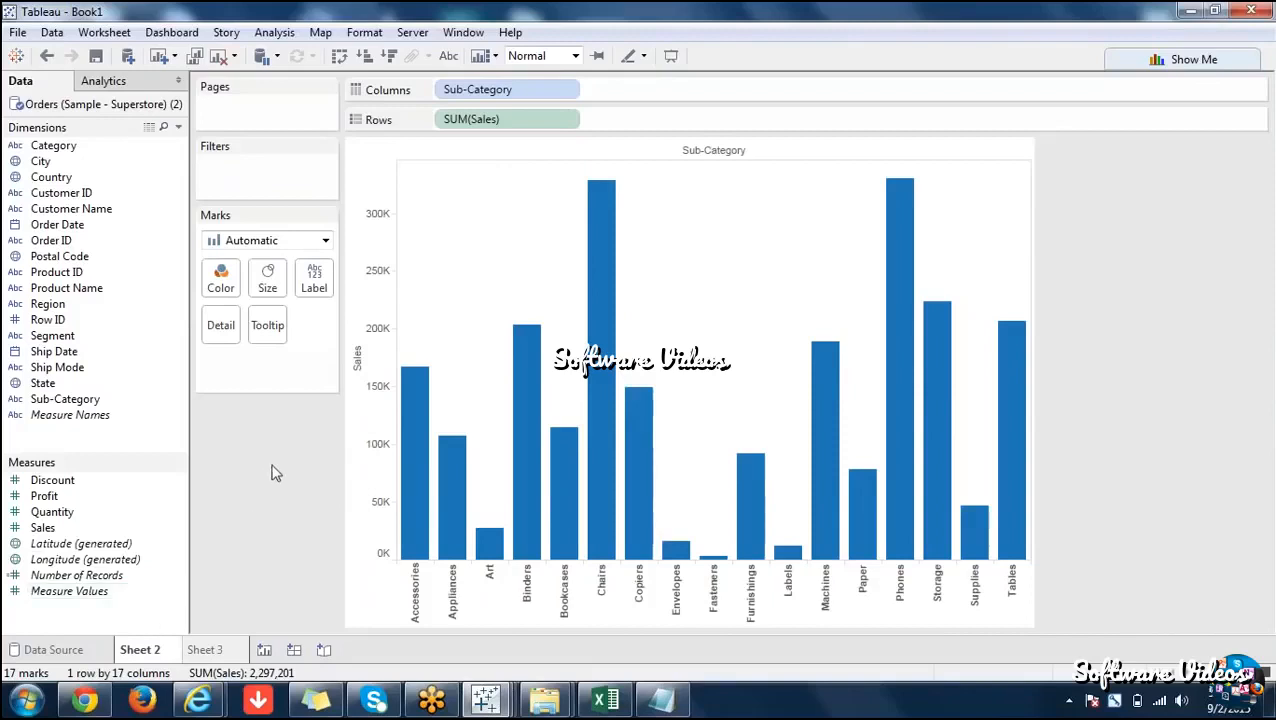
{"action": "left_click_drag", "start_coordinate": [477, 89], "coordinate": [450, 120]}
{"action": "left_click_drag", "start_coordinate": [548, 127], "coordinate": [540, 92]}
{"action": "left_click", "coordinate": [205, 649]}
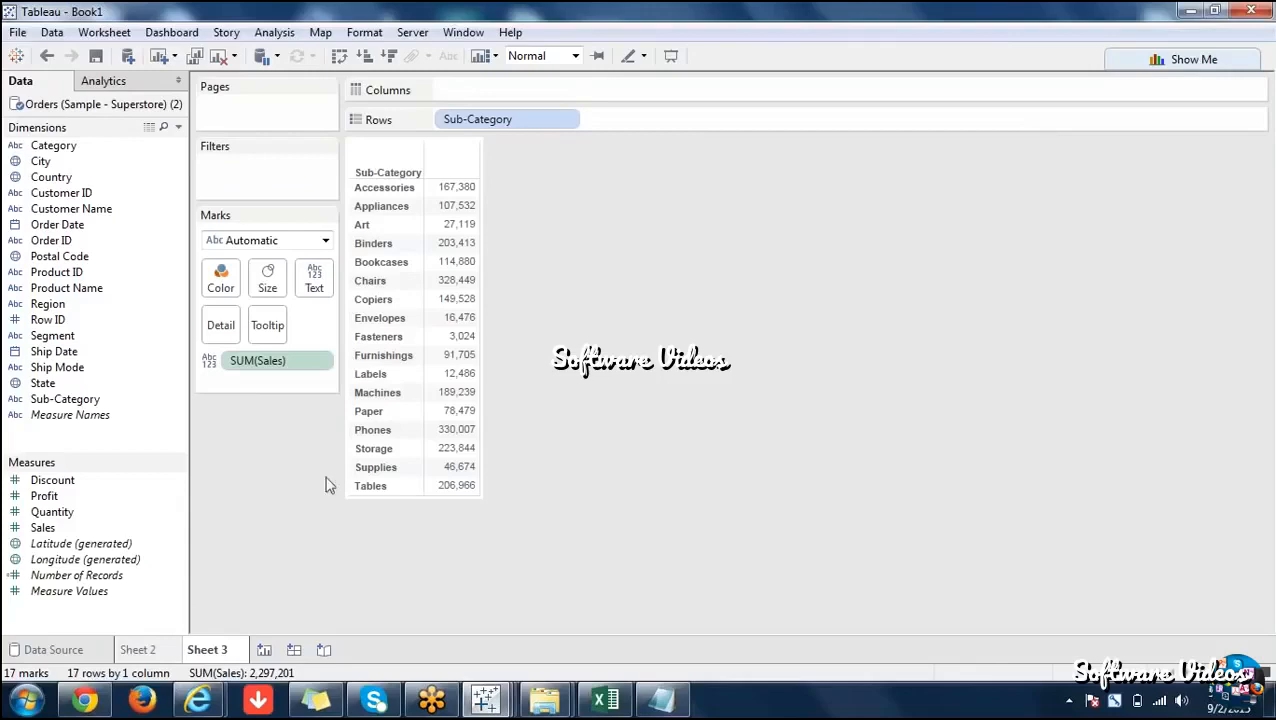
{"action": "left_click", "coordinate": [148, 651]}
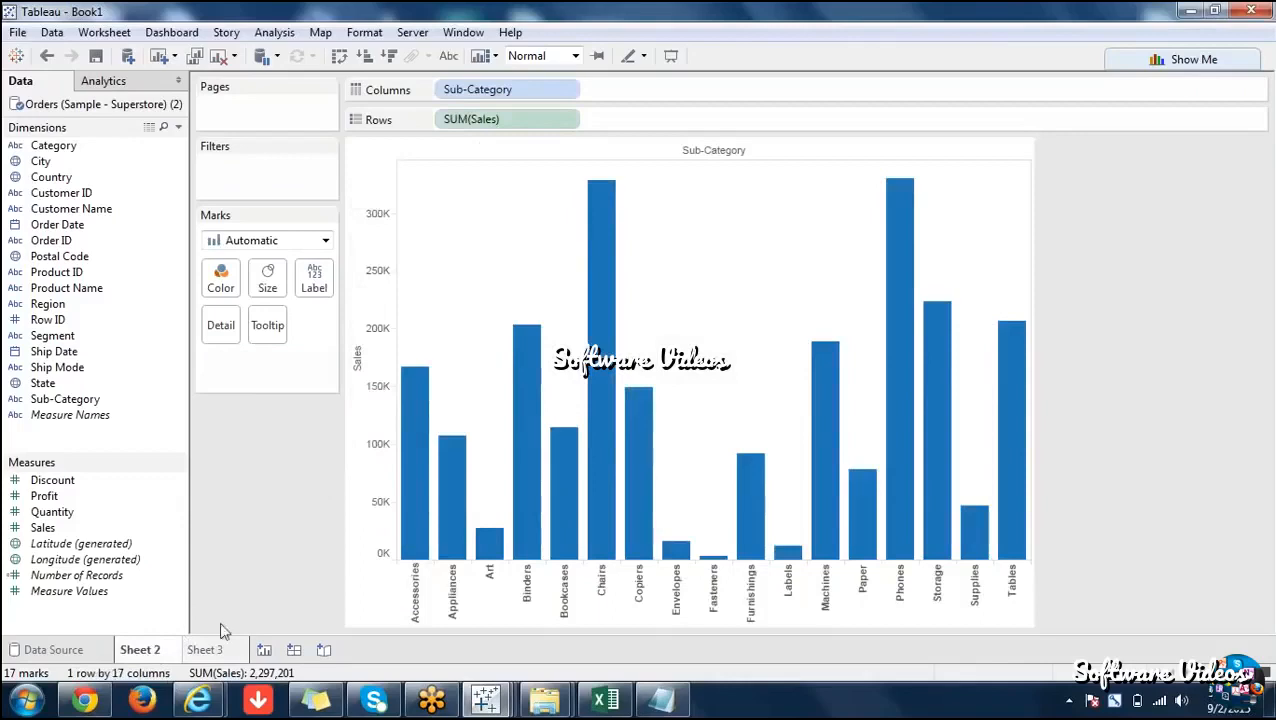
{"action": "left_click", "coordinate": [207, 651]}
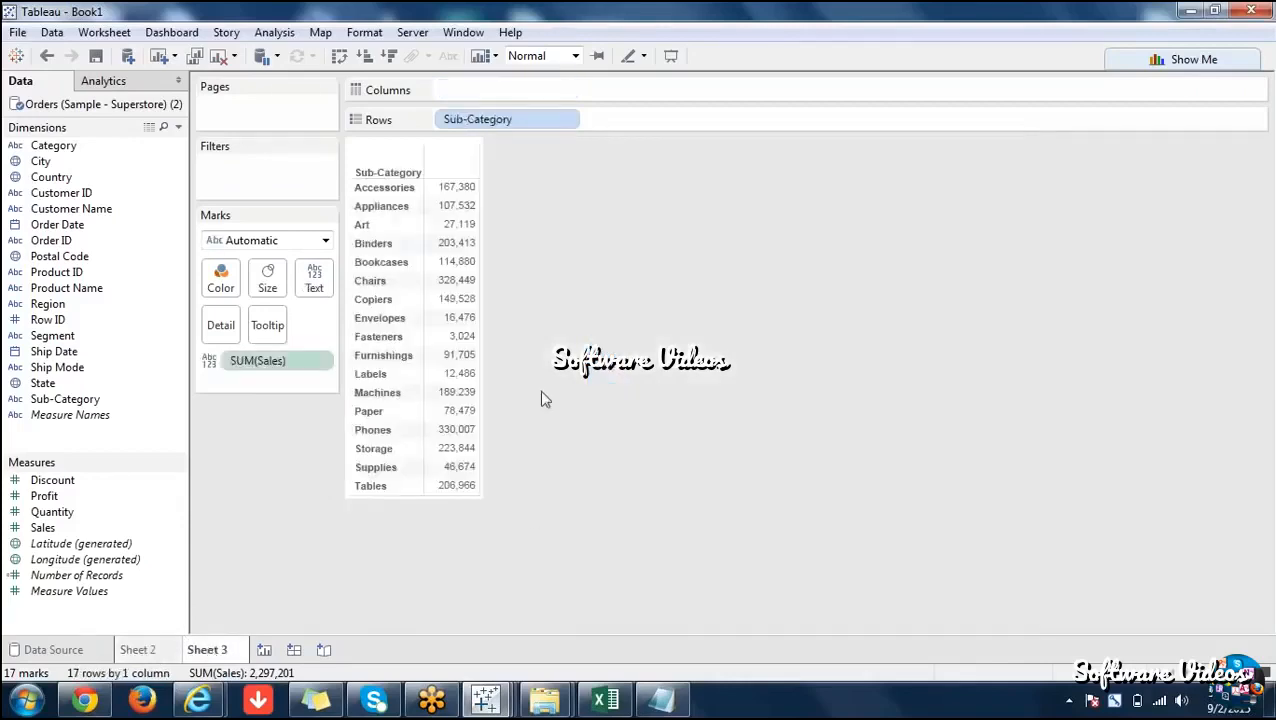
Clear Sheet 3 and Sheet 2, and recreate Sheet 2's bar chart from Sales followed by Sub-Category.
{"action": "left_click", "coordinate": [219, 57]}
{"action": "left_click", "coordinate": [140, 655]}
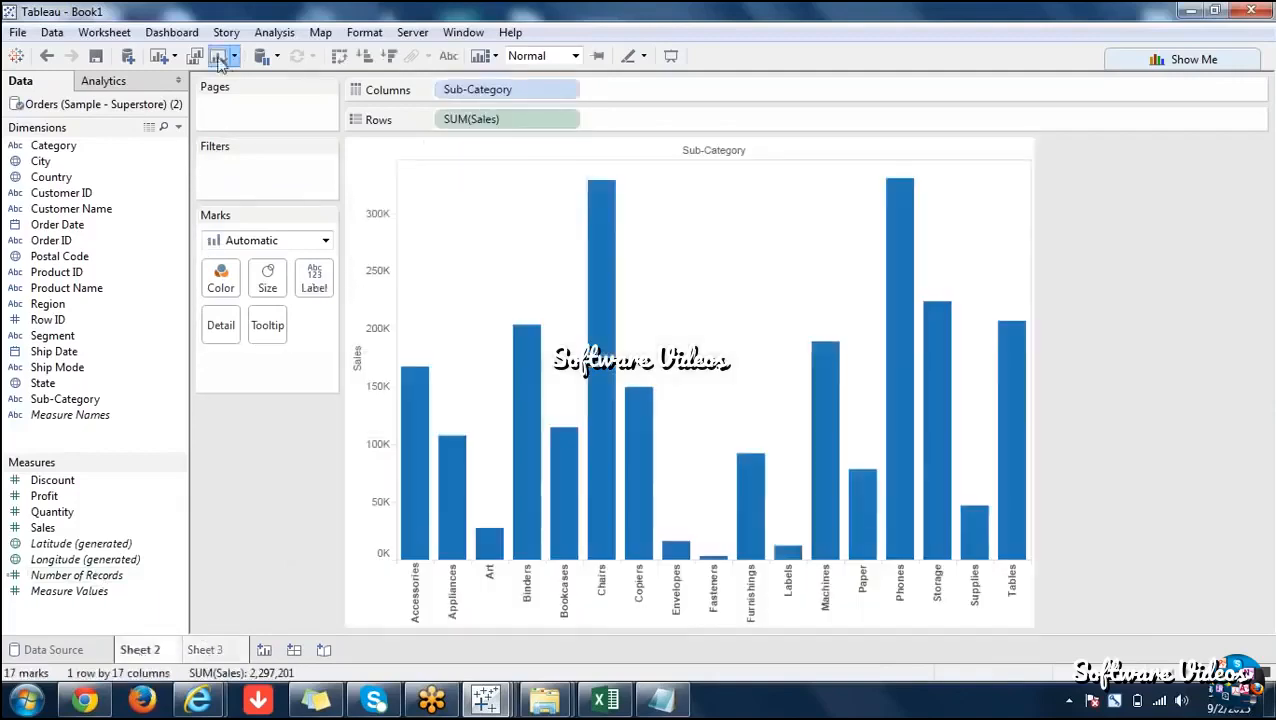
{"action": "left_click", "coordinate": [222, 57]}
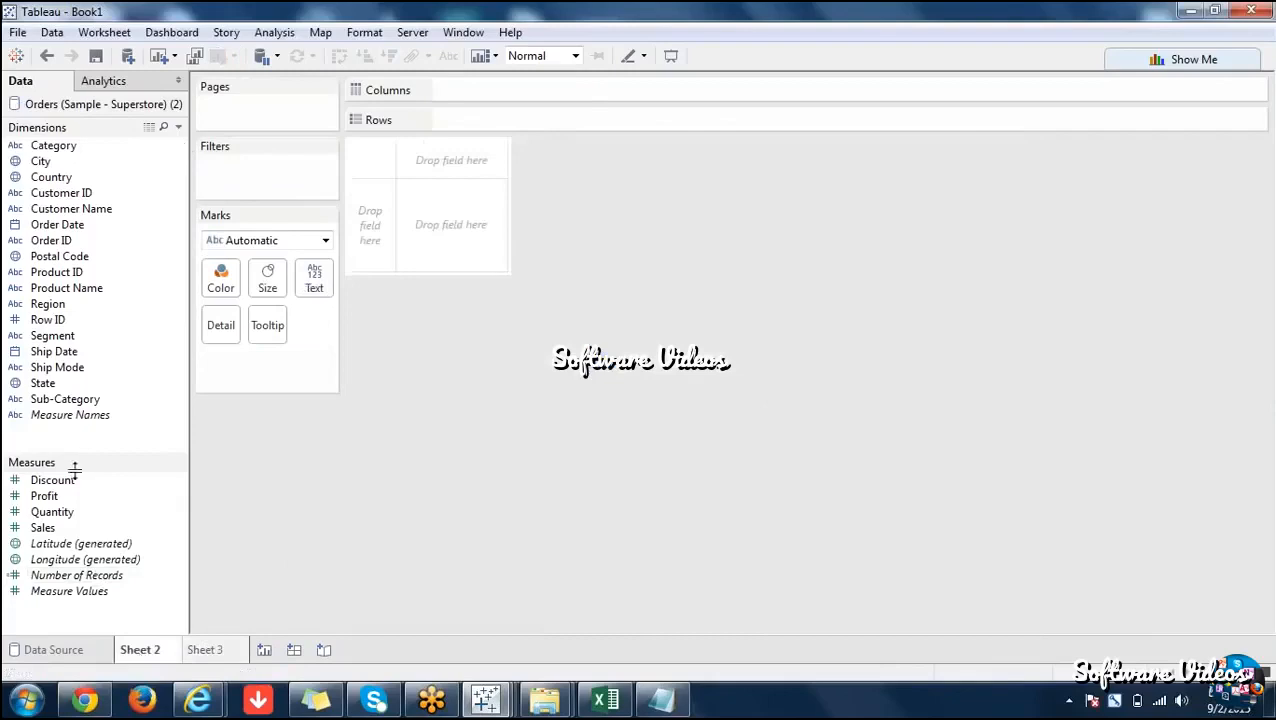
{"action": "double_click", "coordinate": [42, 527]}
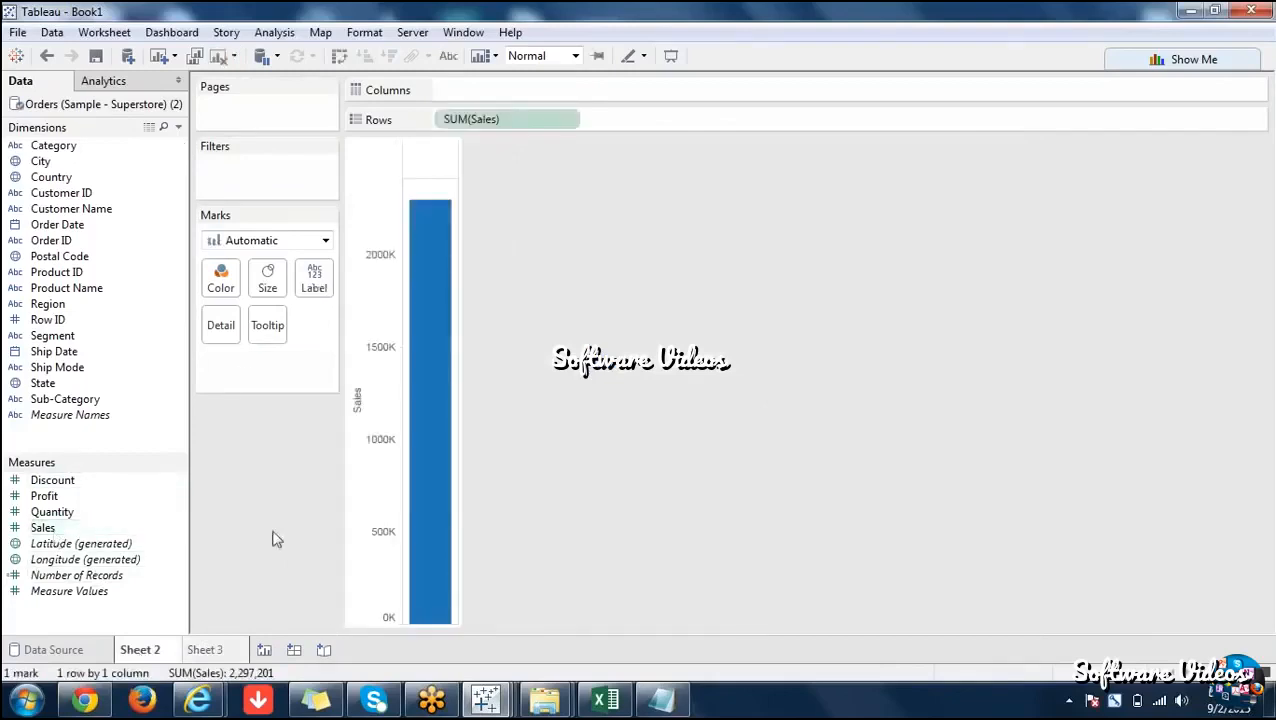
{"action": "double_click", "coordinate": [182, 399]}
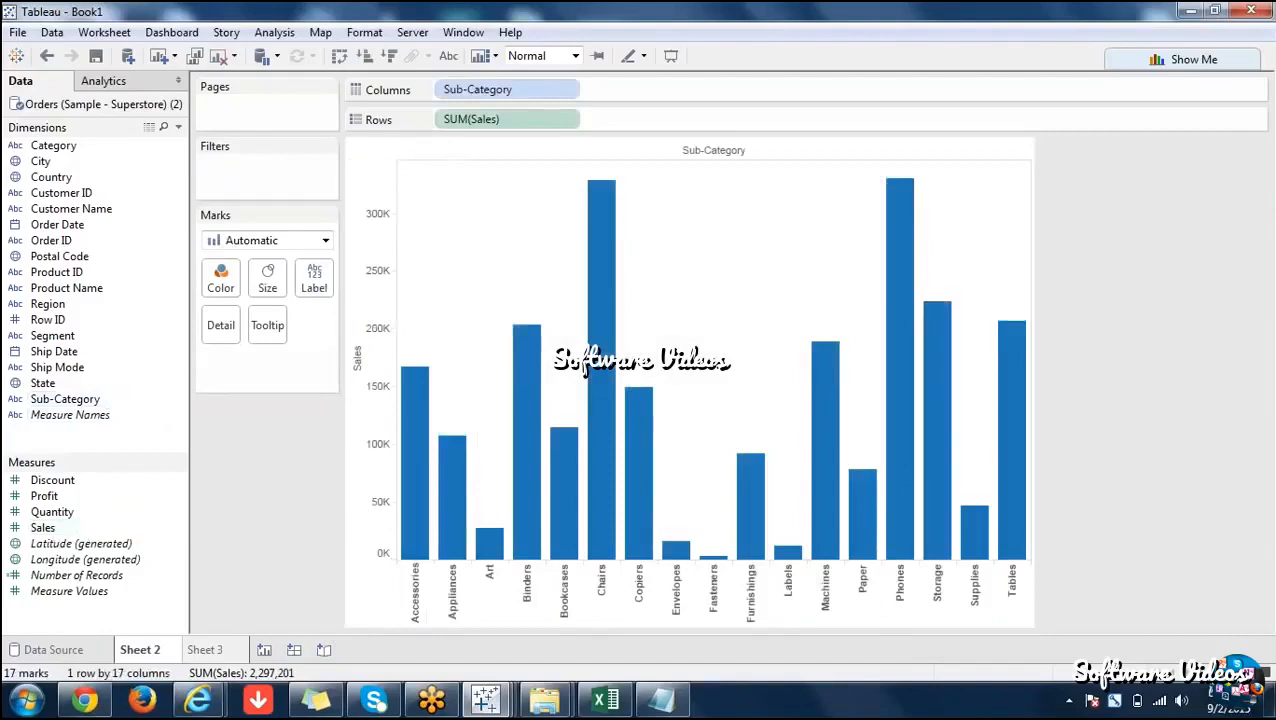
Recreate the text table on the empty Sheet 3 from Sub-Category followed by Sales.
{"action": "left_click", "coordinate": [202, 650]}
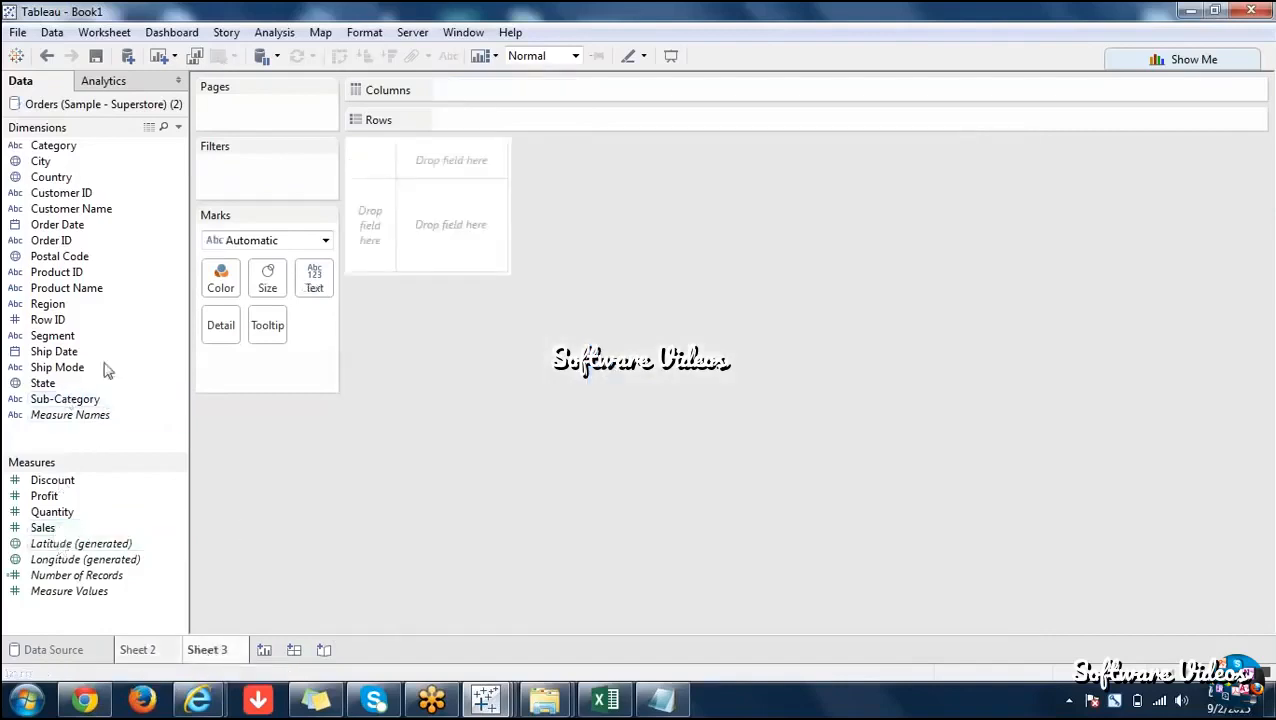
{"action": "double_click", "coordinate": [62, 399]}
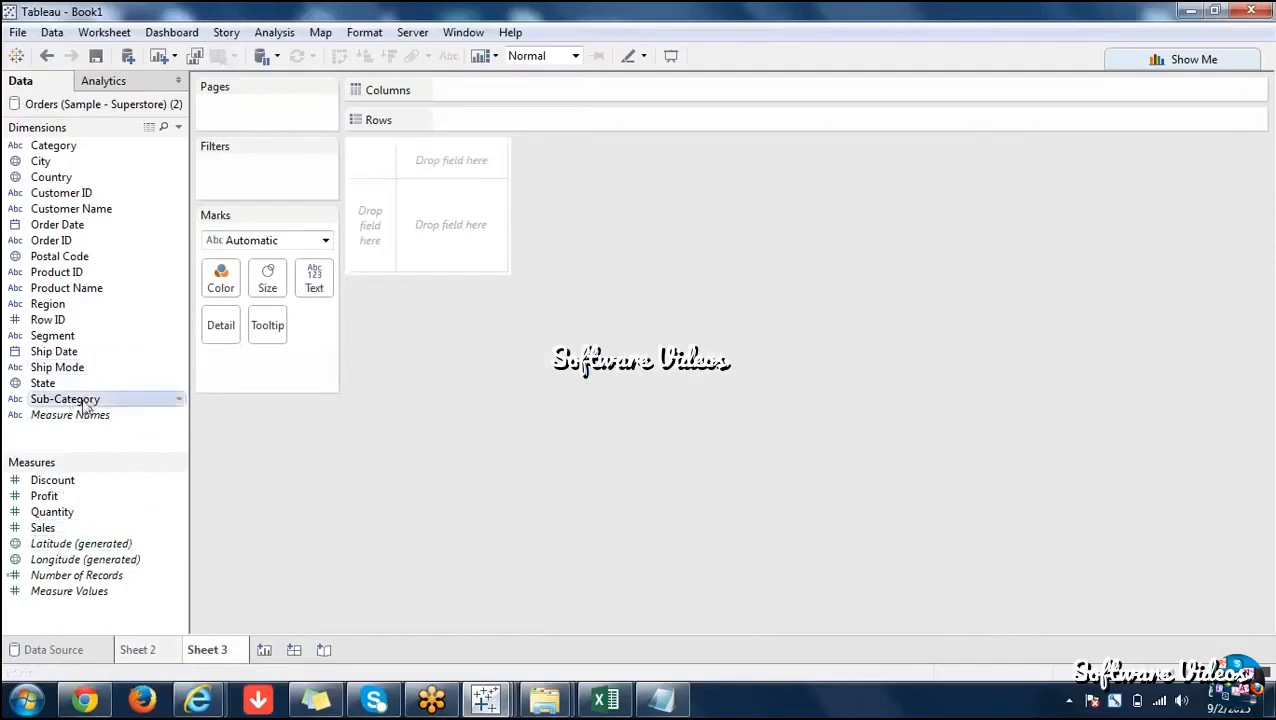
{"action": "double_click", "coordinate": [45, 528]}
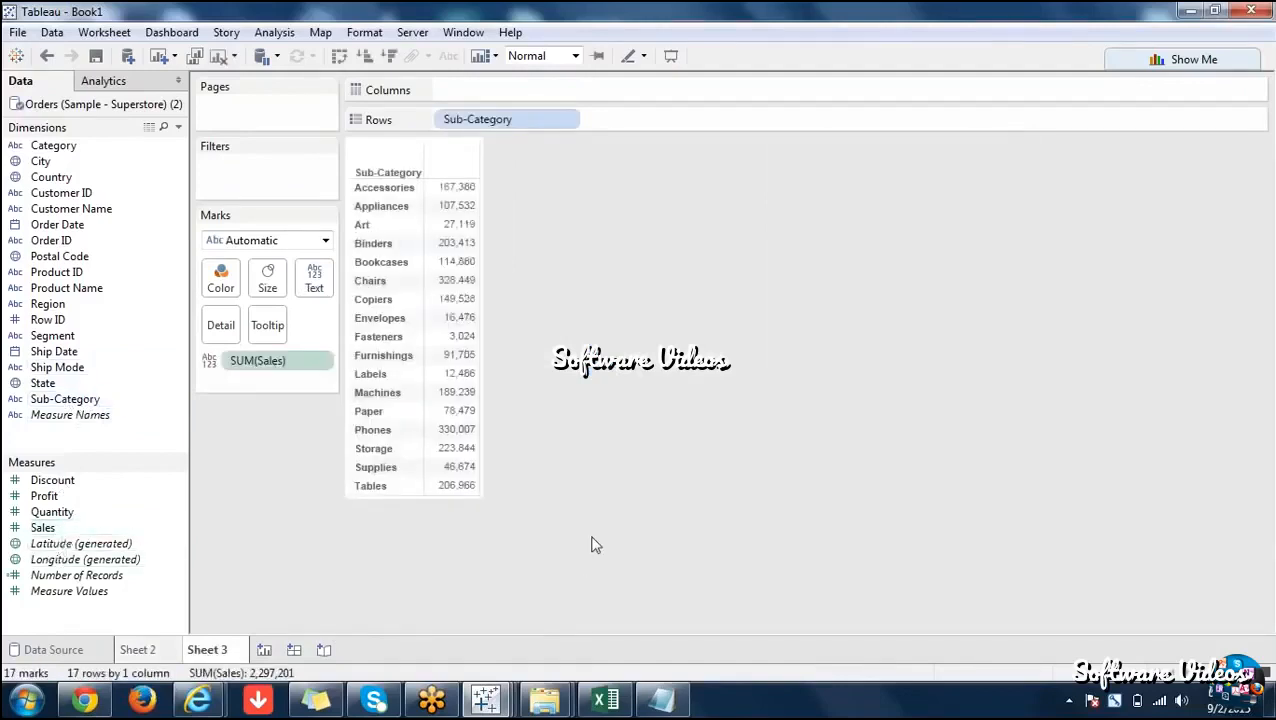
Try the horizontal bars chart type on Sheet 3's Sub-Category sales, and undo the change.
{"action": "left_click", "coordinate": [1193, 59]}
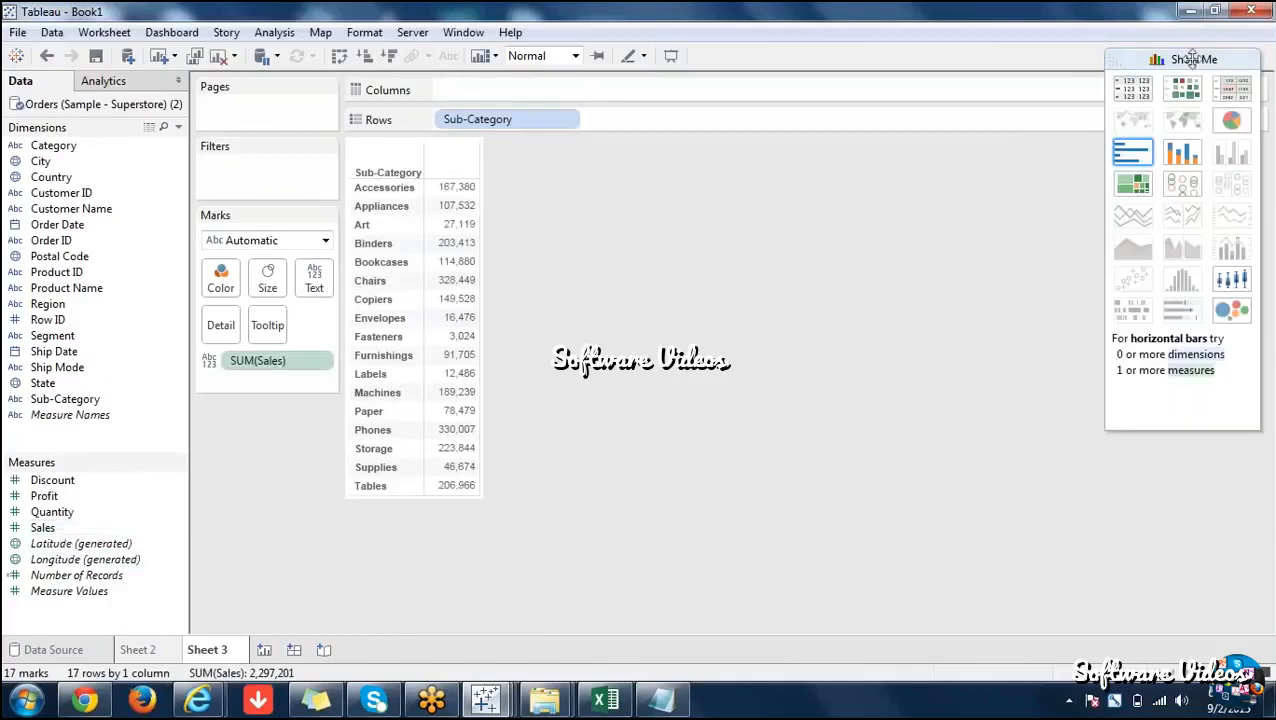
{"action": "left_click", "coordinate": [1134, 155]}
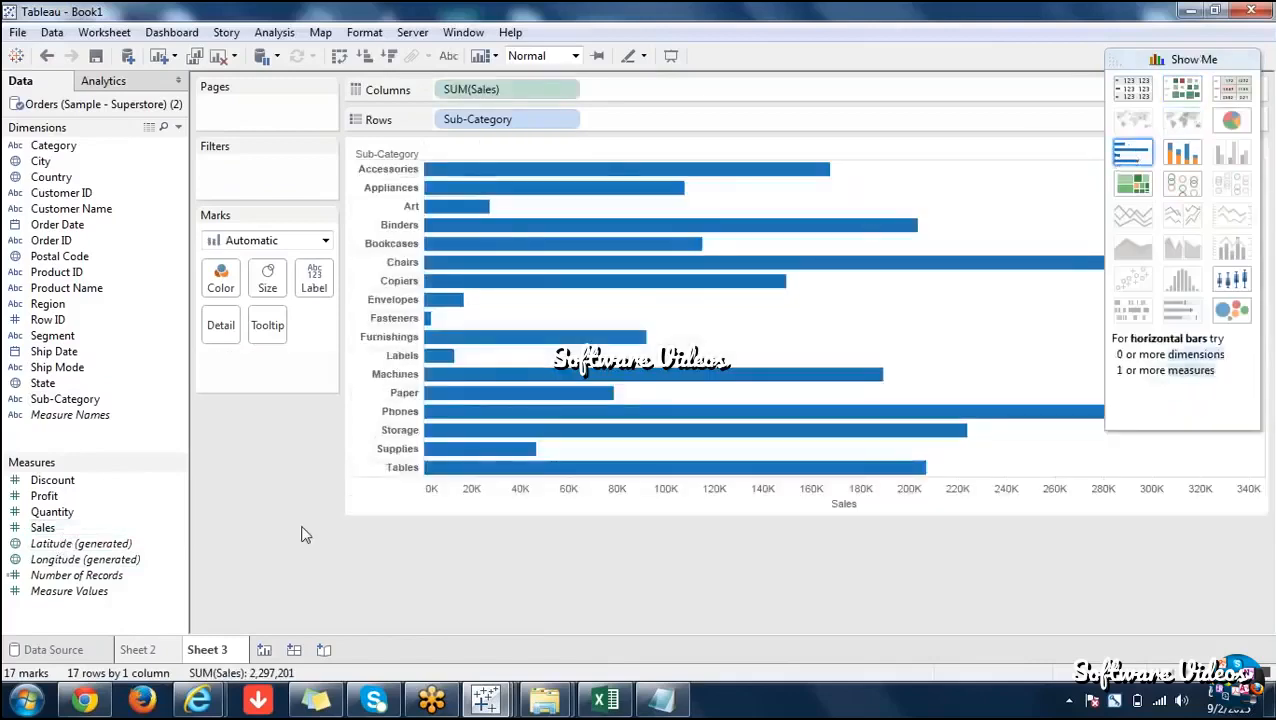
{"action": "left_click", "coordinate": [1195, 61]}
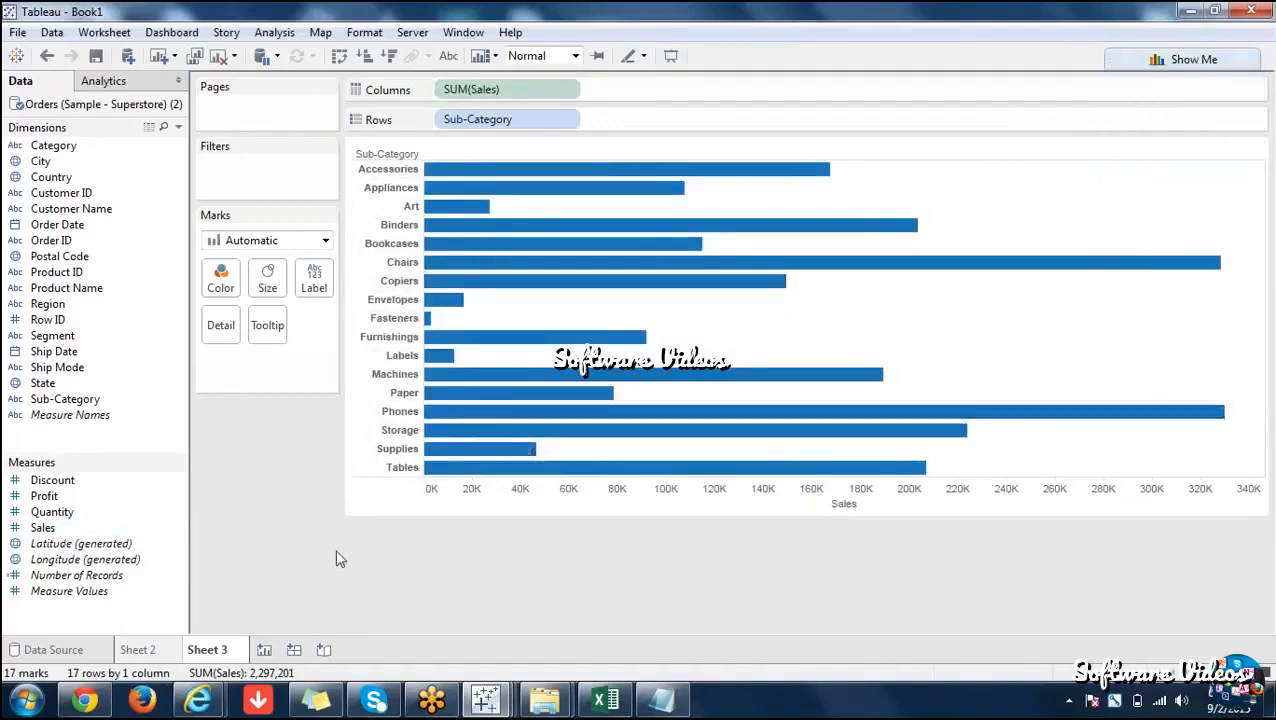
{"action": "key", "text": "ctrl+z"}
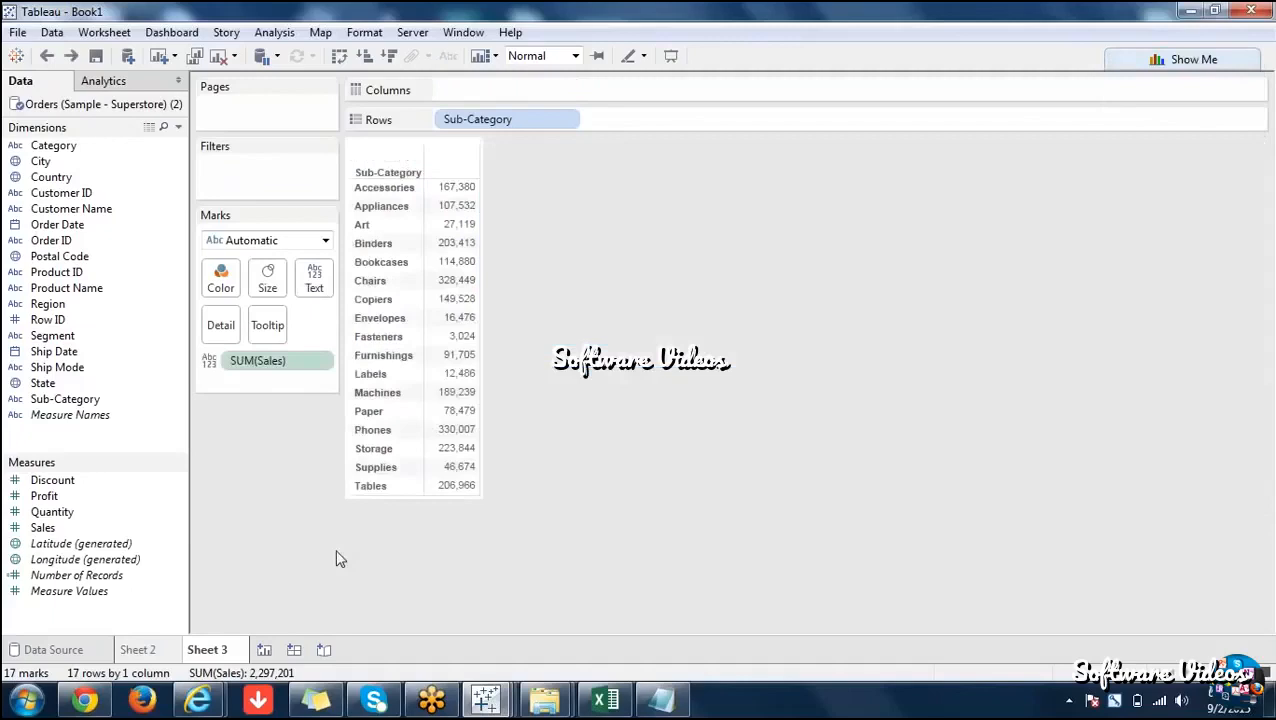
Review both sheets, then clear Sheet 2 and rebuild its bar chart by adding Sales before Sub-Category.
{"action": "left_click", "coordinate": [152, 649]}
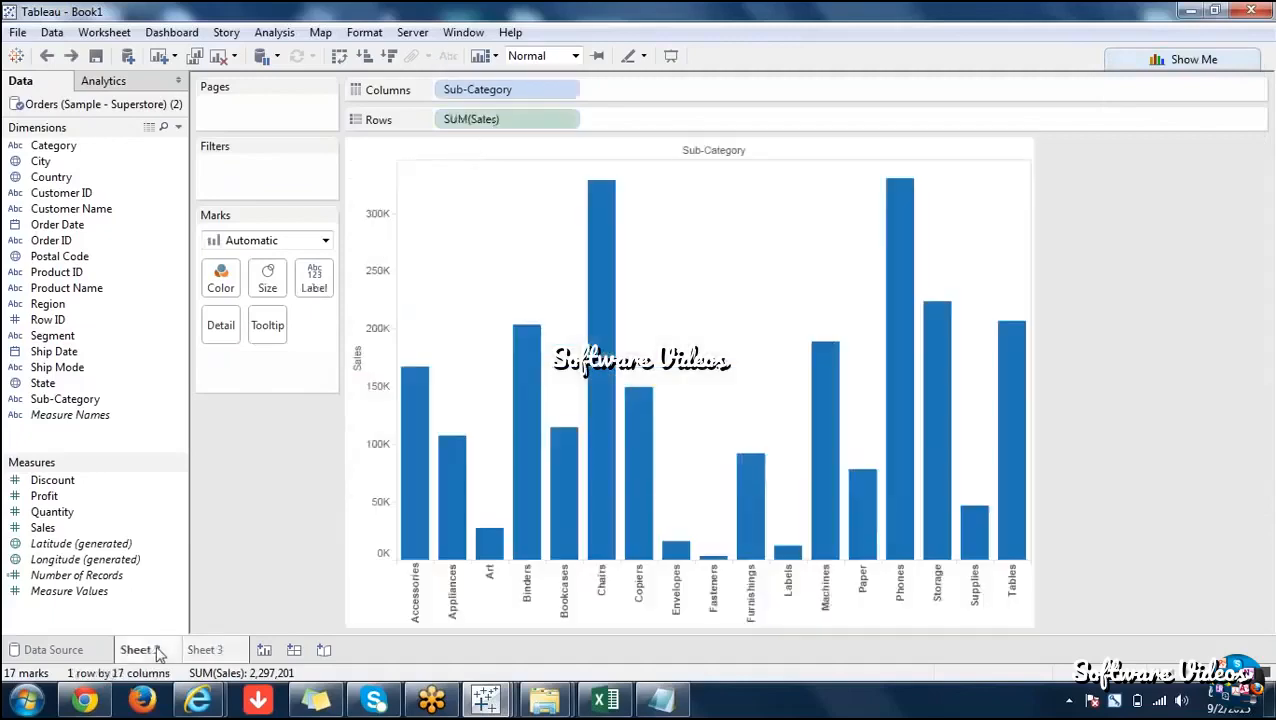
{"action": "left_click", "coordinate": [207, 650]}
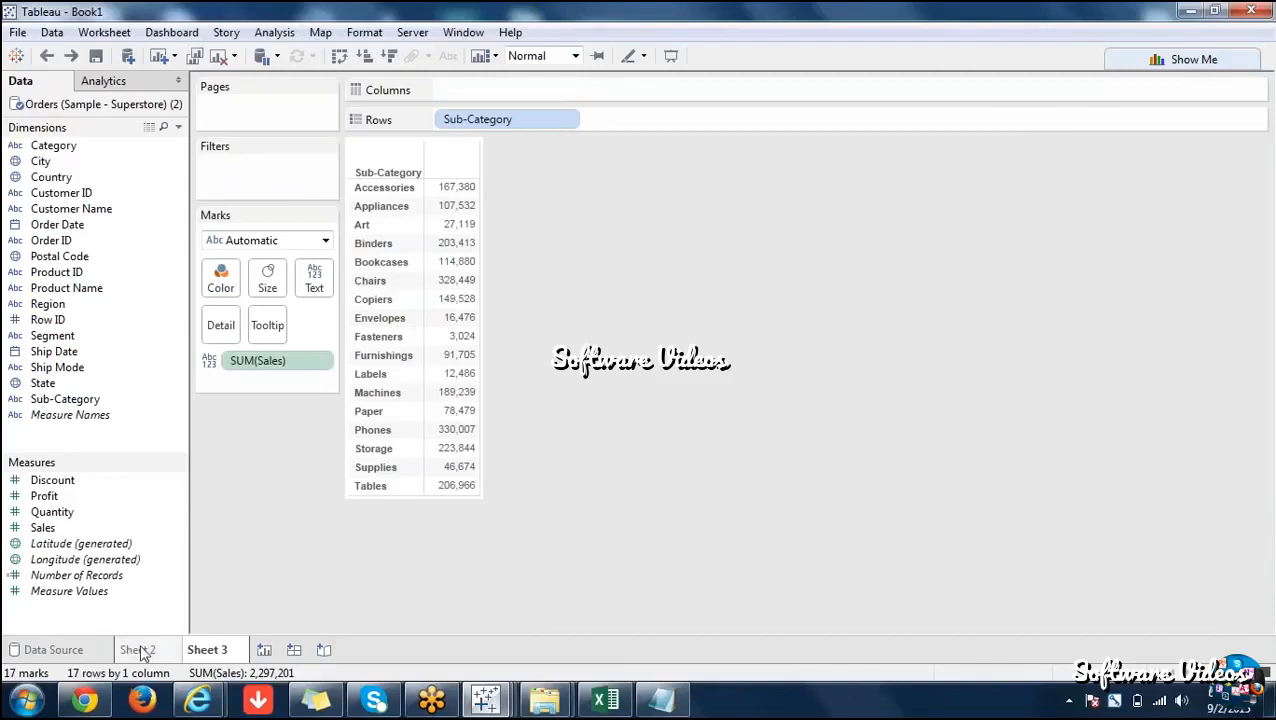
{"action": "mouse_move", "coordinate": [141, 651]}
{"action": "left_click", "coordinate": [147, 652]}
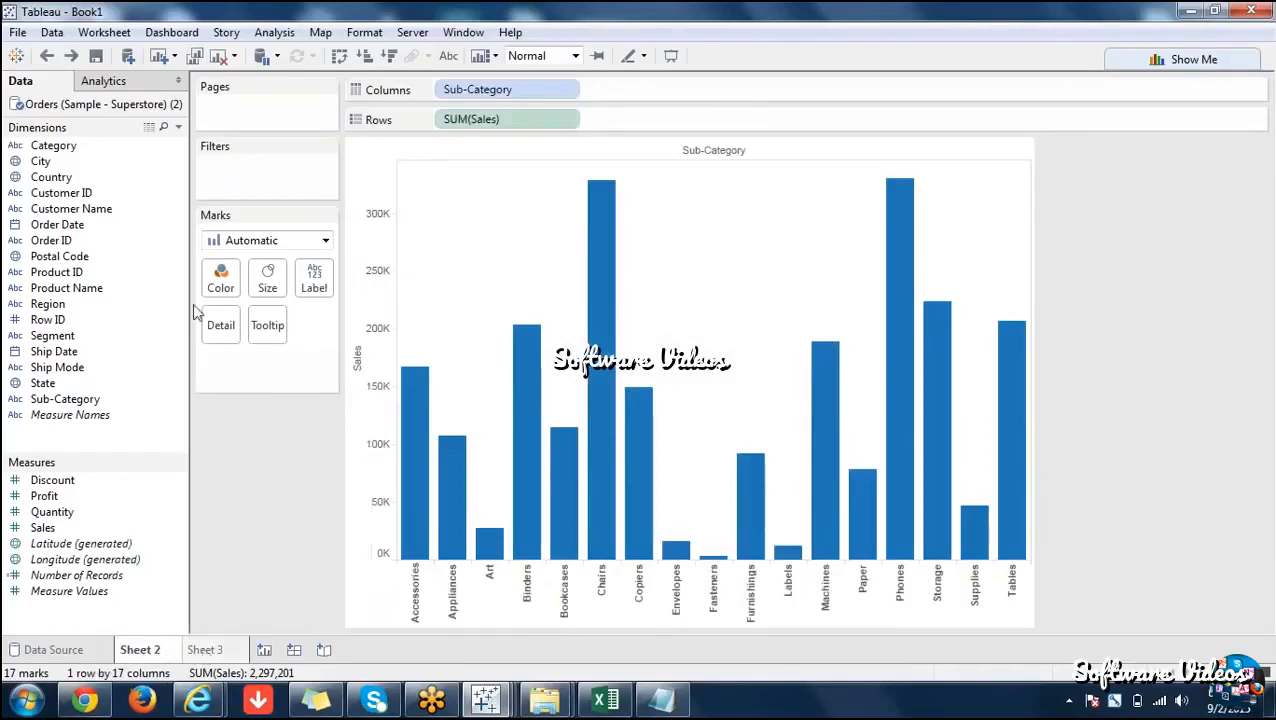
{"action": "left_click", "coordinate": [217, 56]}
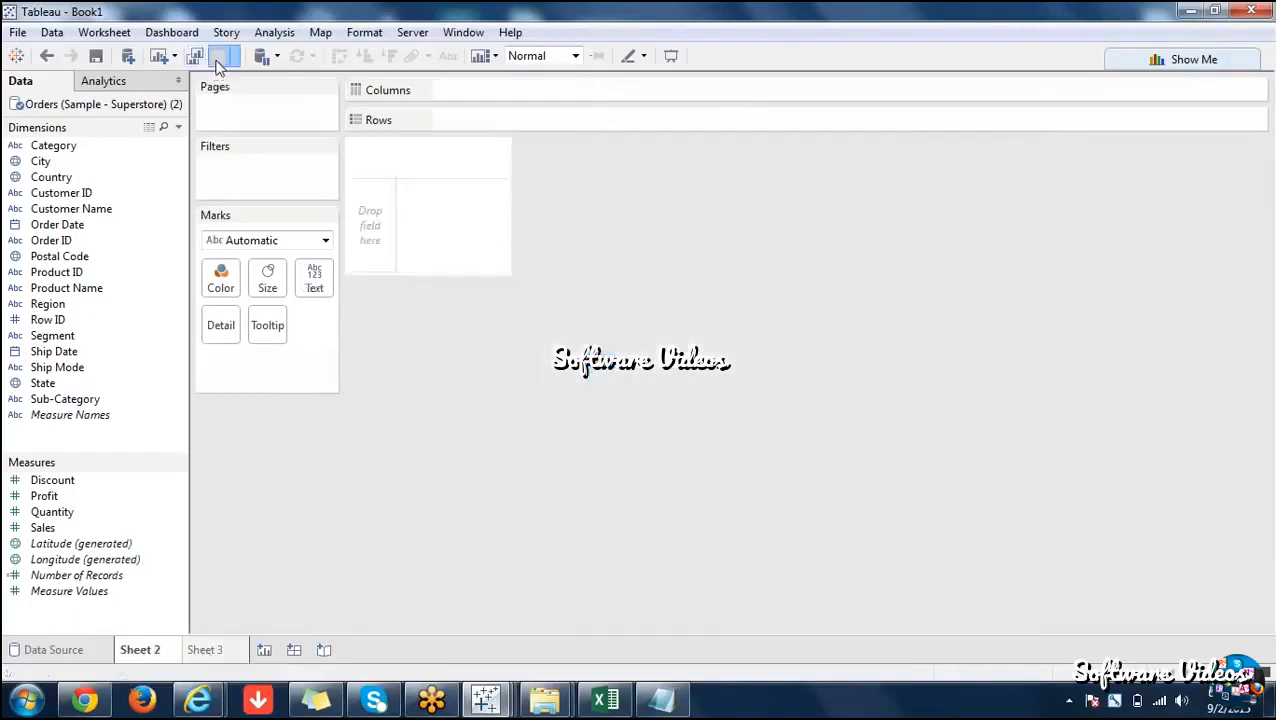
{"action": "double_click", "coordinate": [54, 530]}
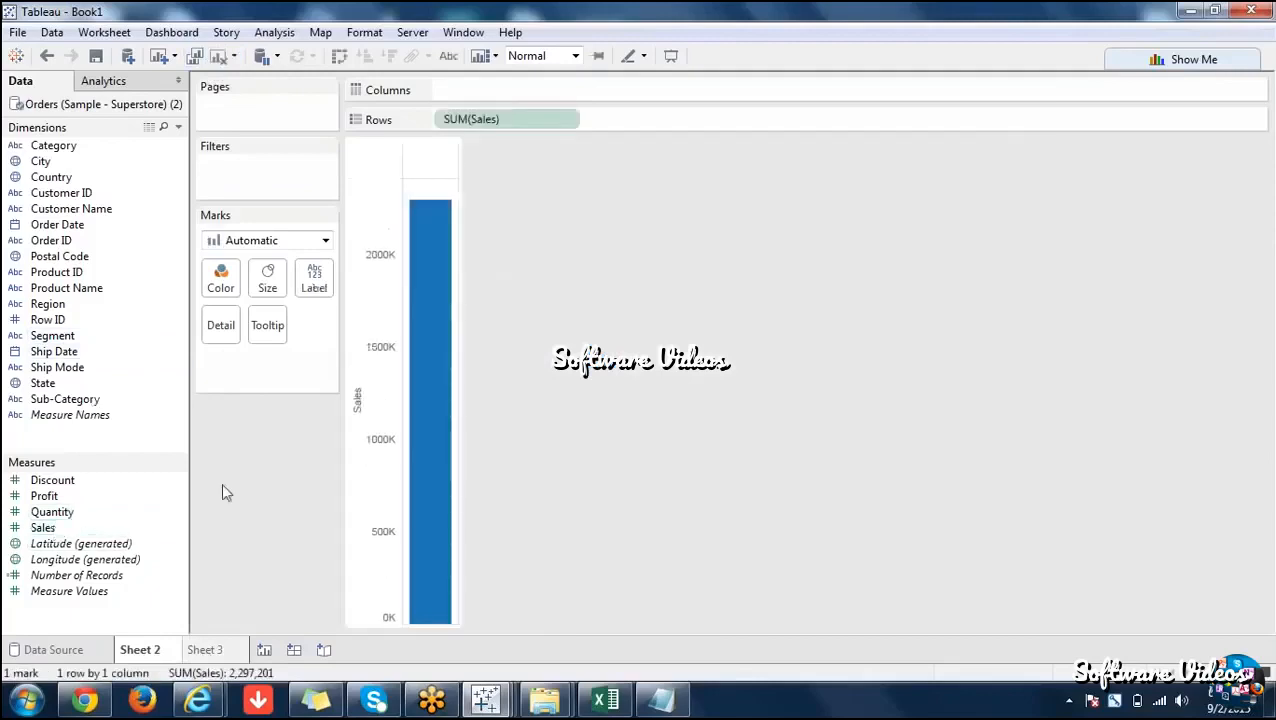
{"action": "double_click", "coordinate": [65, 399]}
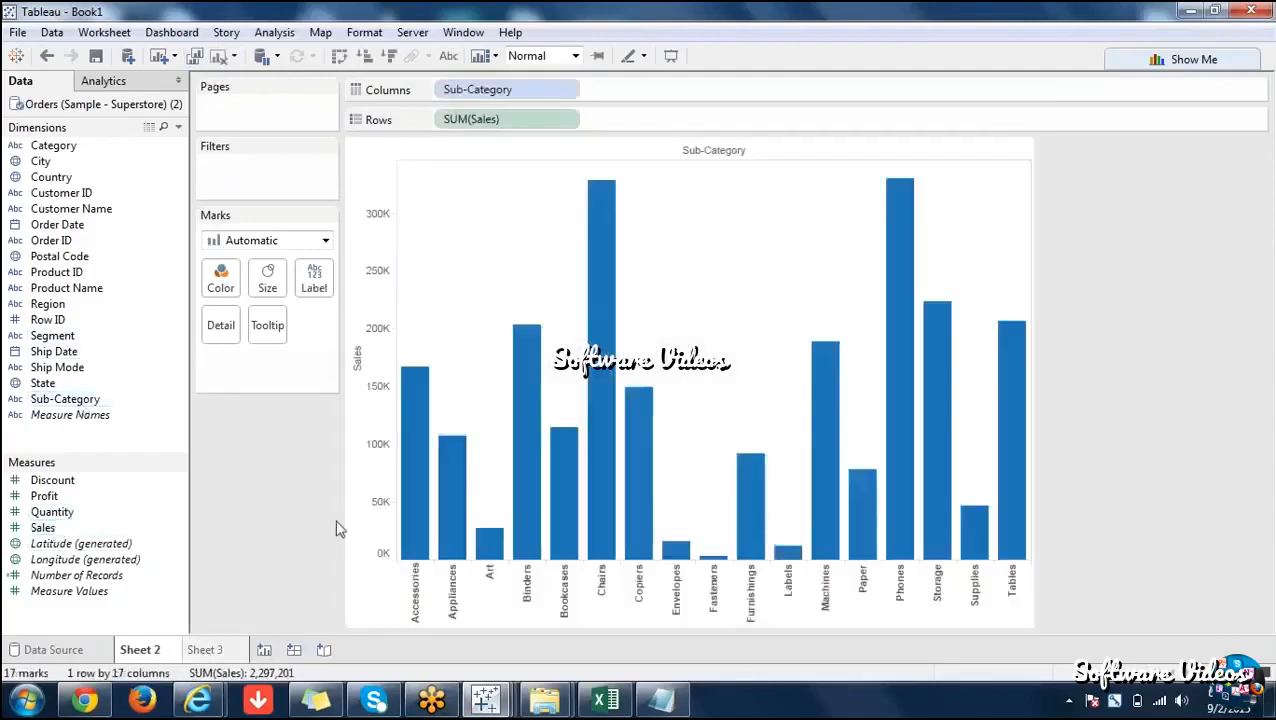
Clear Sheet 3, rebuild its text table by adding Sub-Category before Sales, and compare it with Sheet 2.
{"action": "left_click", "coordinate": [222, 651]}
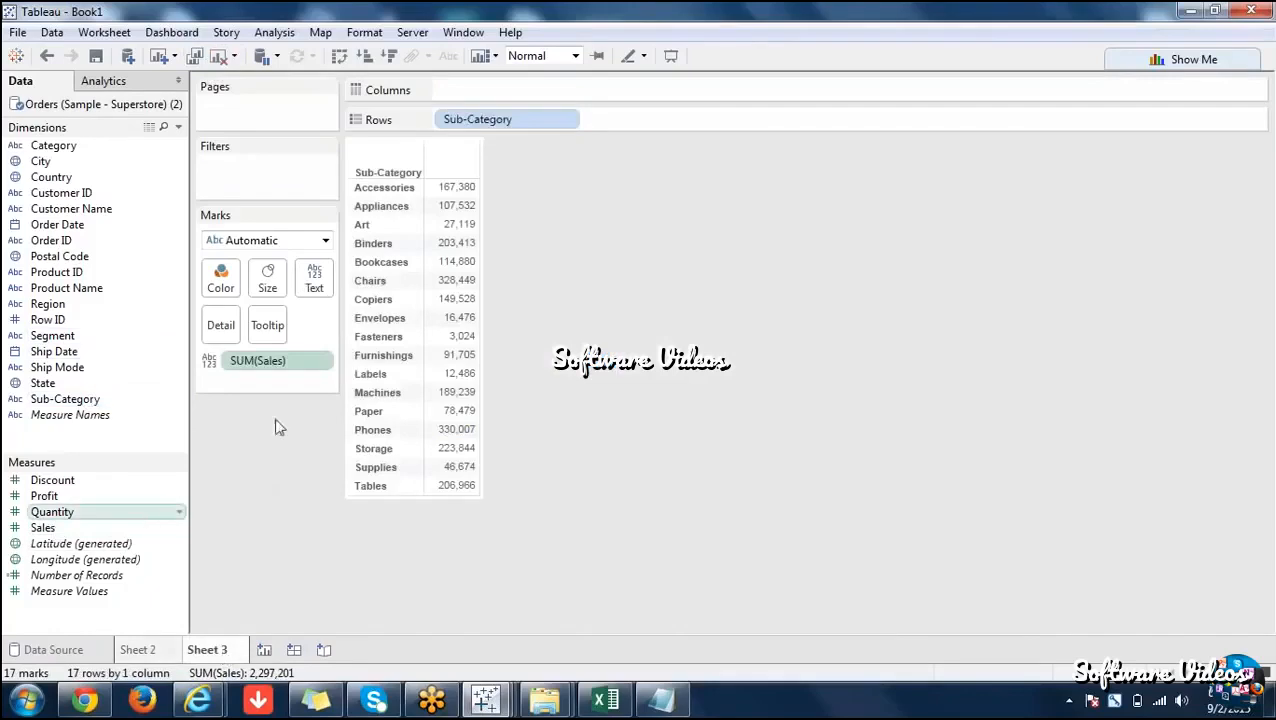
{"action": "left_click", "coordinate": [222, 57]}
{"action": "double_click", "coordinate": [70, 400]}
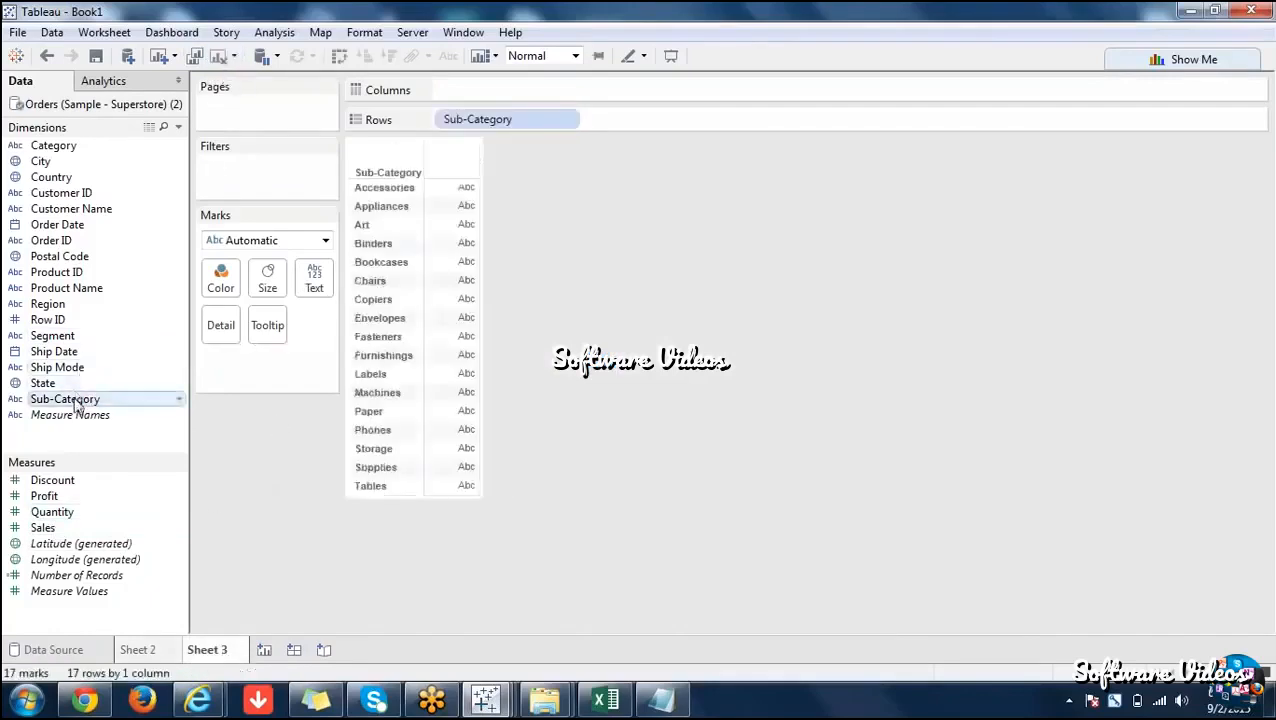
{"action": "double_click", "coordinate": [43, 527]}
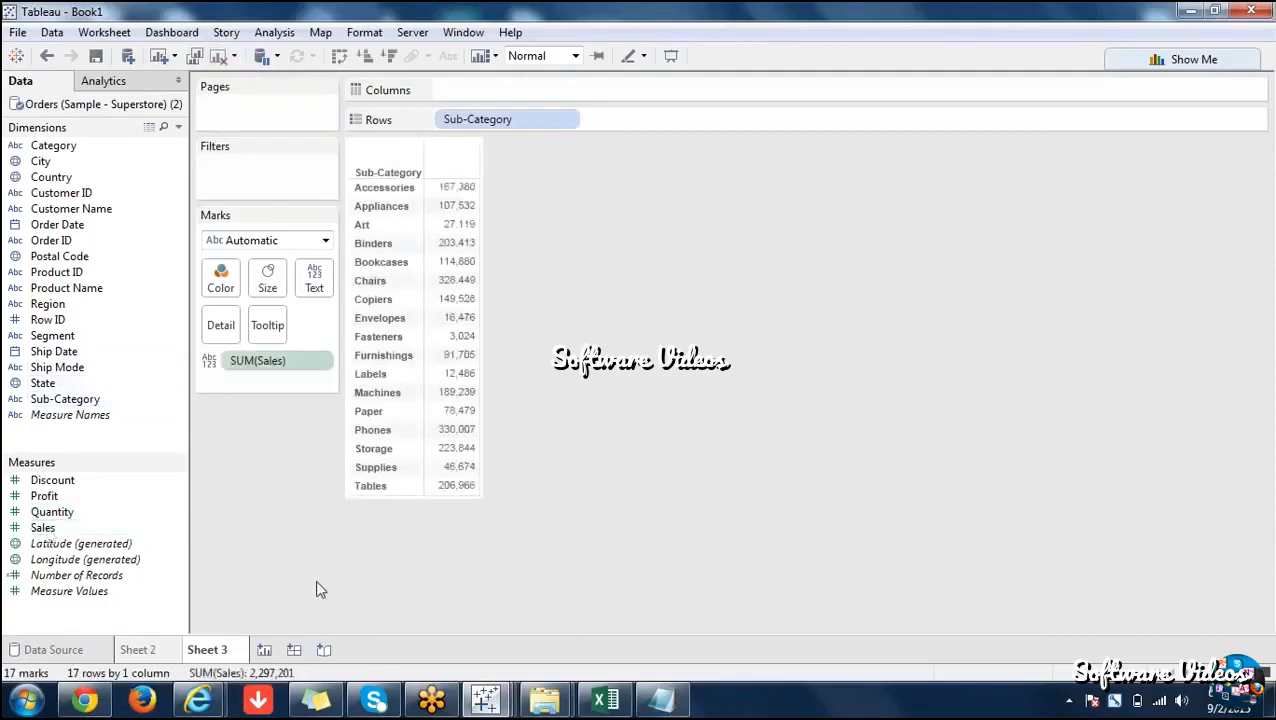
{"action": "left_click", "coordinate": [158, 653]}
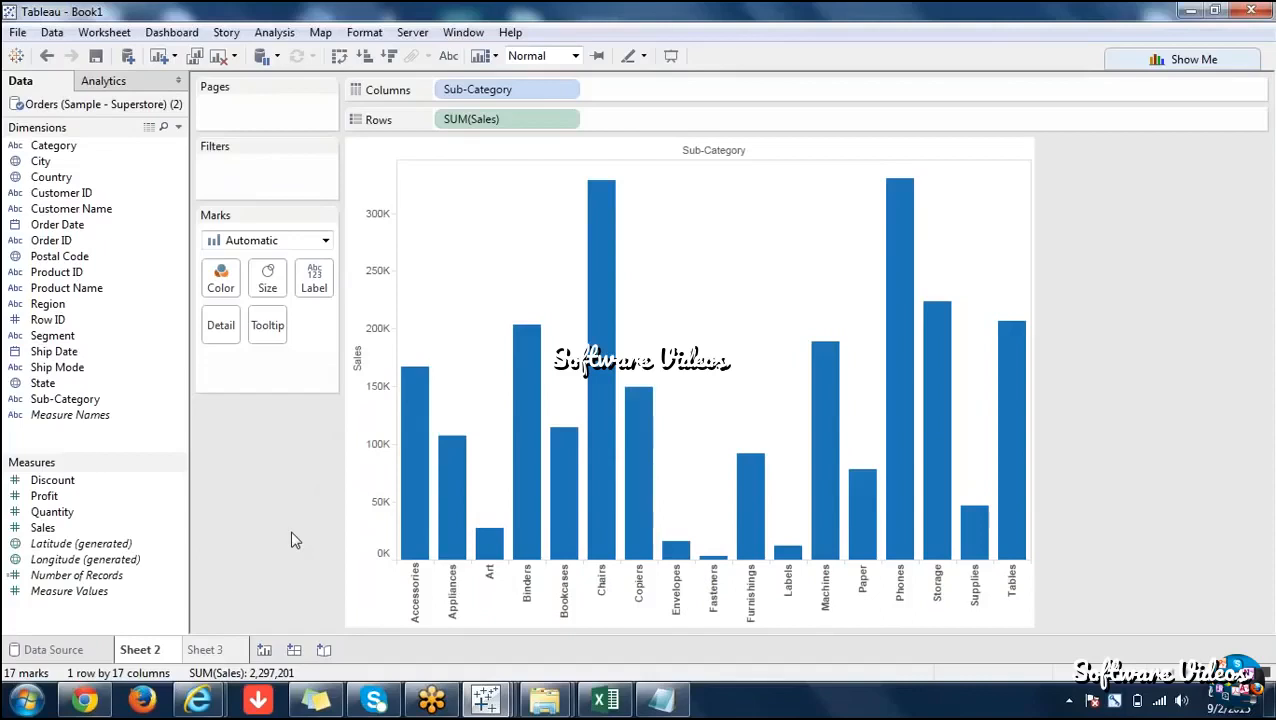
{"action": "left_click", "coordinate": [213, 652]}
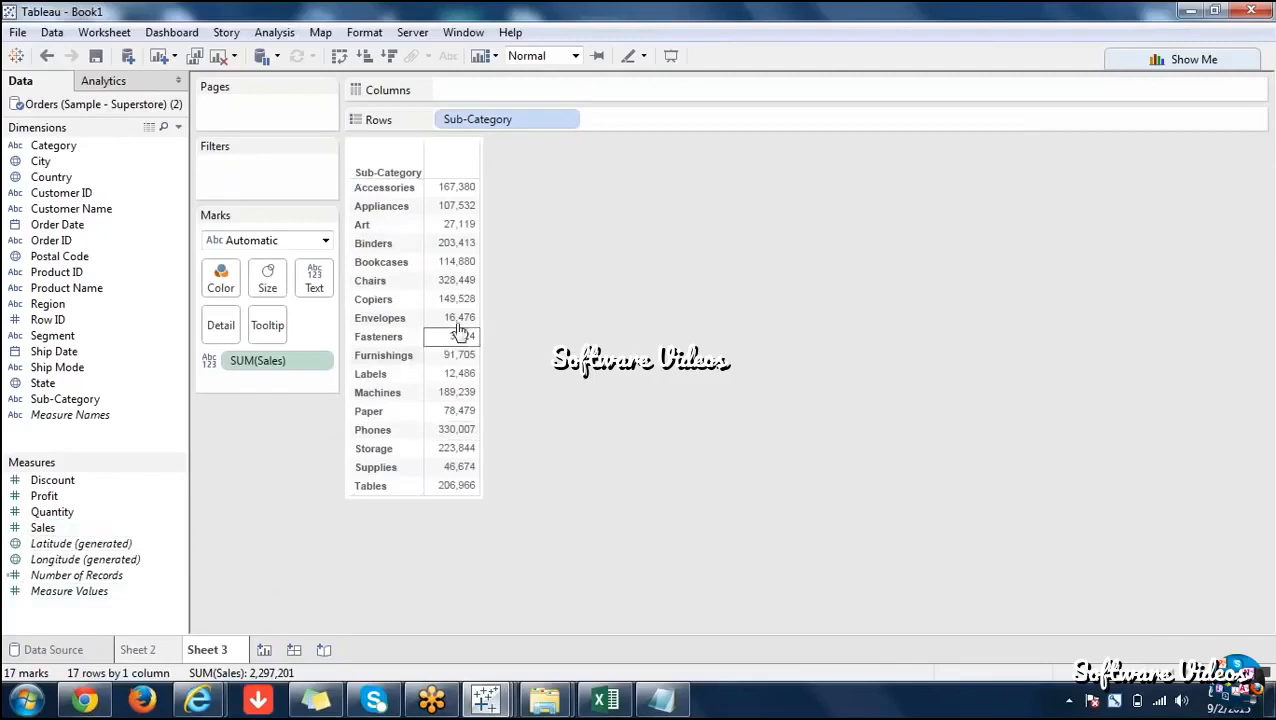
Compare Sheet 2 with Sheet 3, then try horizontal bars on Sheet 3's text table and undo it.
{"action": "left_click", "coordinate": [165, 651]}
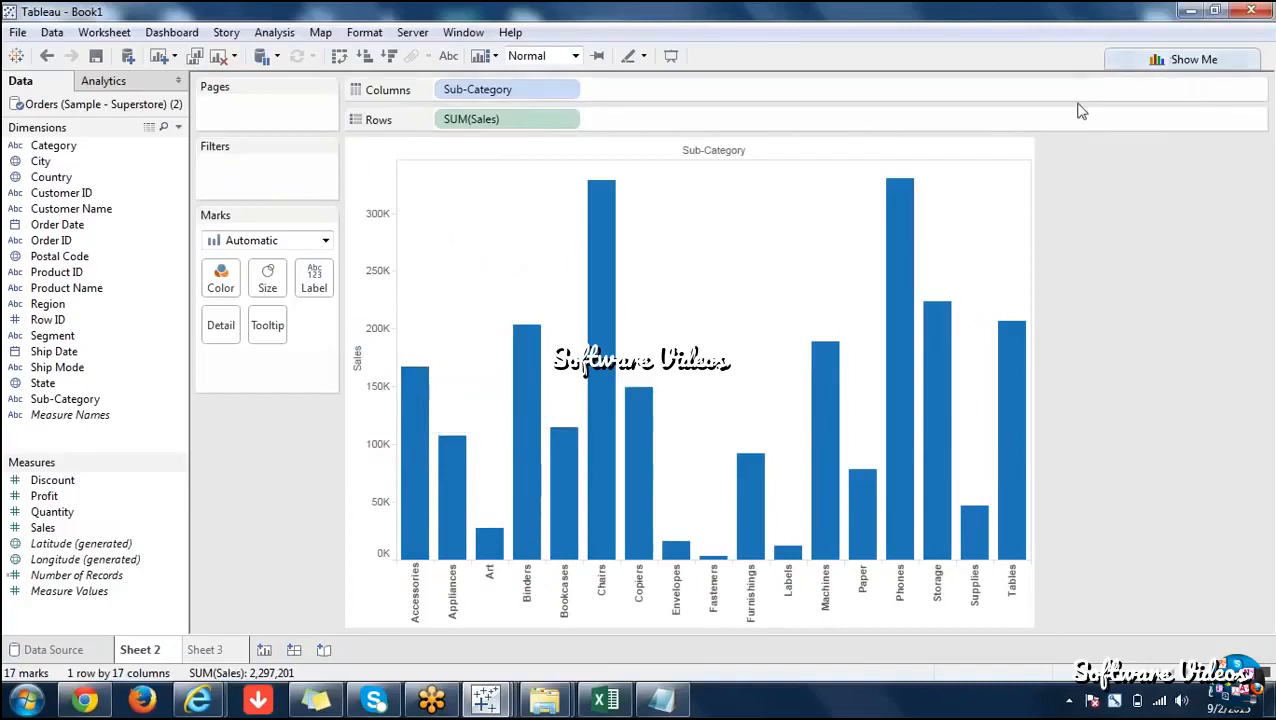
{"action": "left_click", "coordinate": [208, 651]}
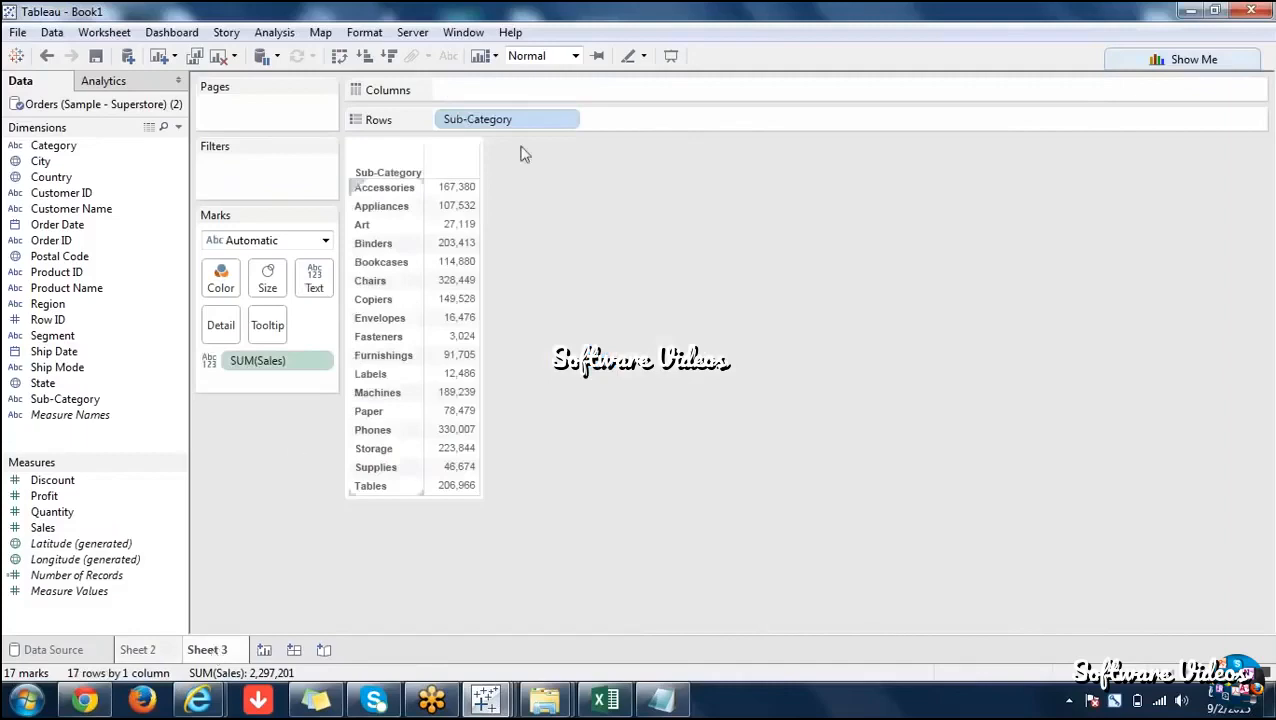
{"action": "left_click", "coordinate": [1192, 64]}
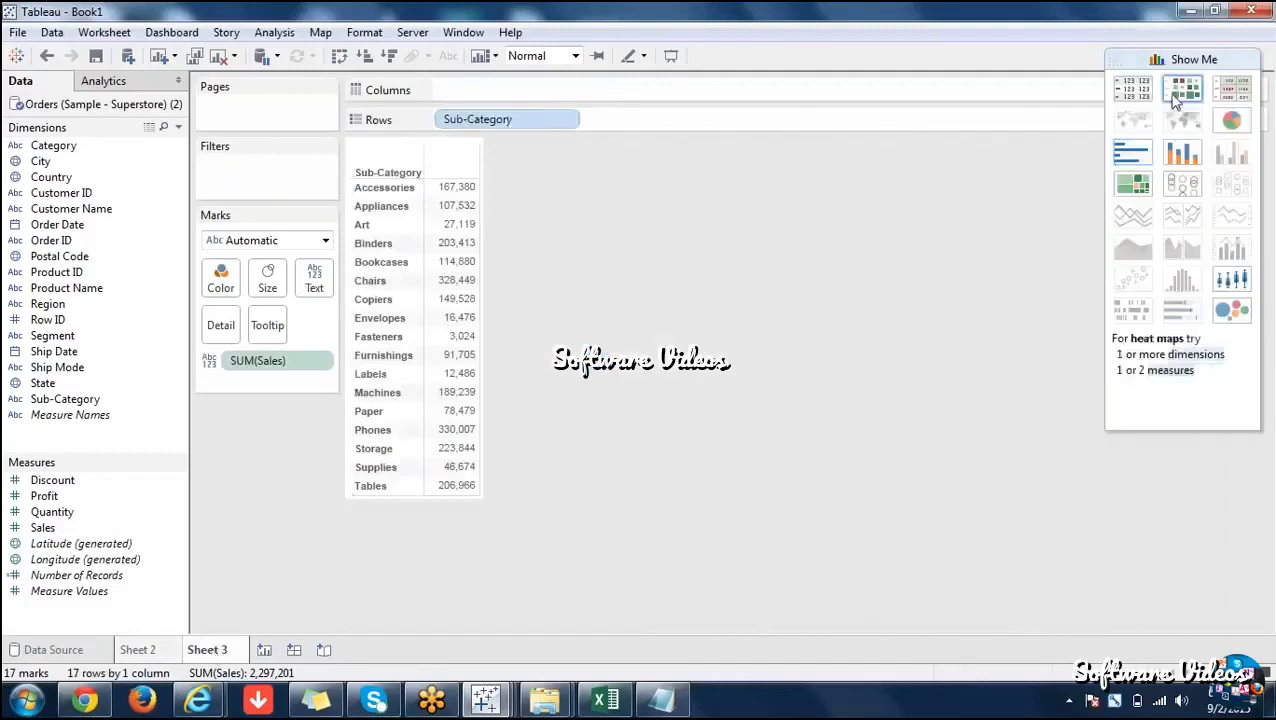
{"action": "left_click", "coordinate": [1133, 154]}
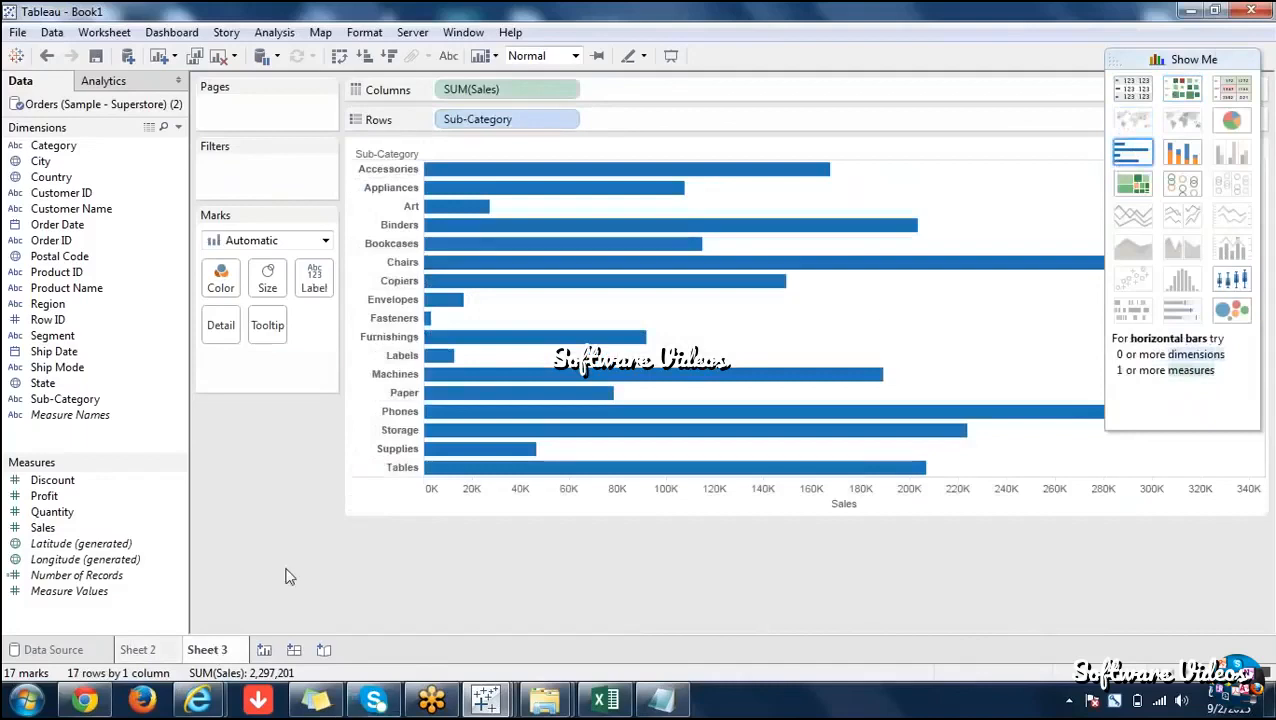
{"action": "left_click", "coordinate": [1184, 60]}
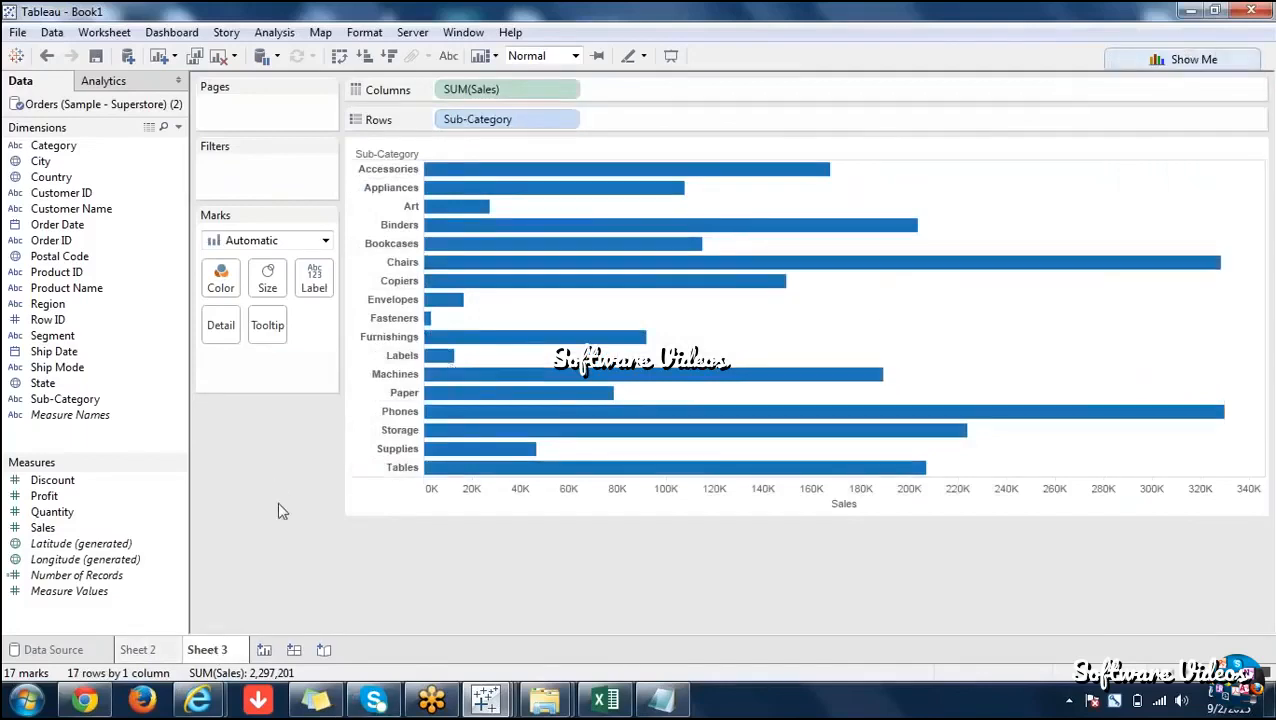
{"action": "key", "text": "ctrl+z"}
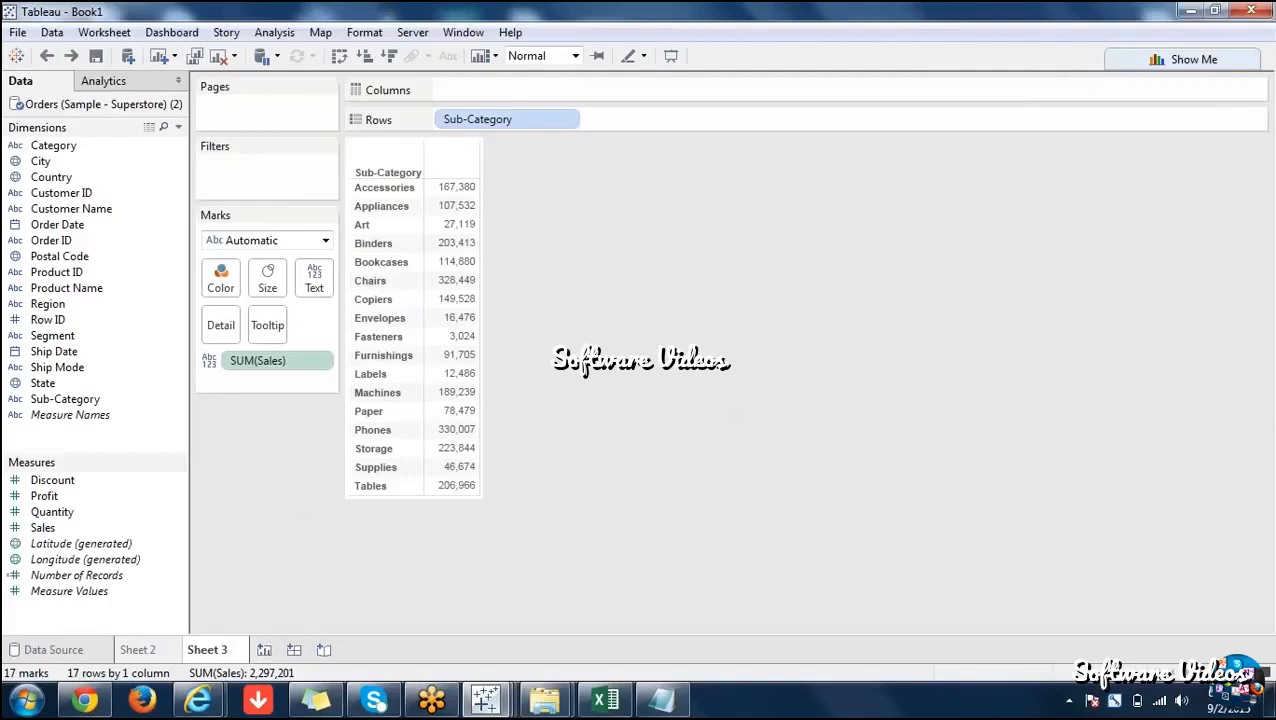
Compare the default views of Sheet 2 and Sheet 3, and examine the available chart types and the Measure Names field.
{"action": "left_click", "coordinate": [138, 649]}
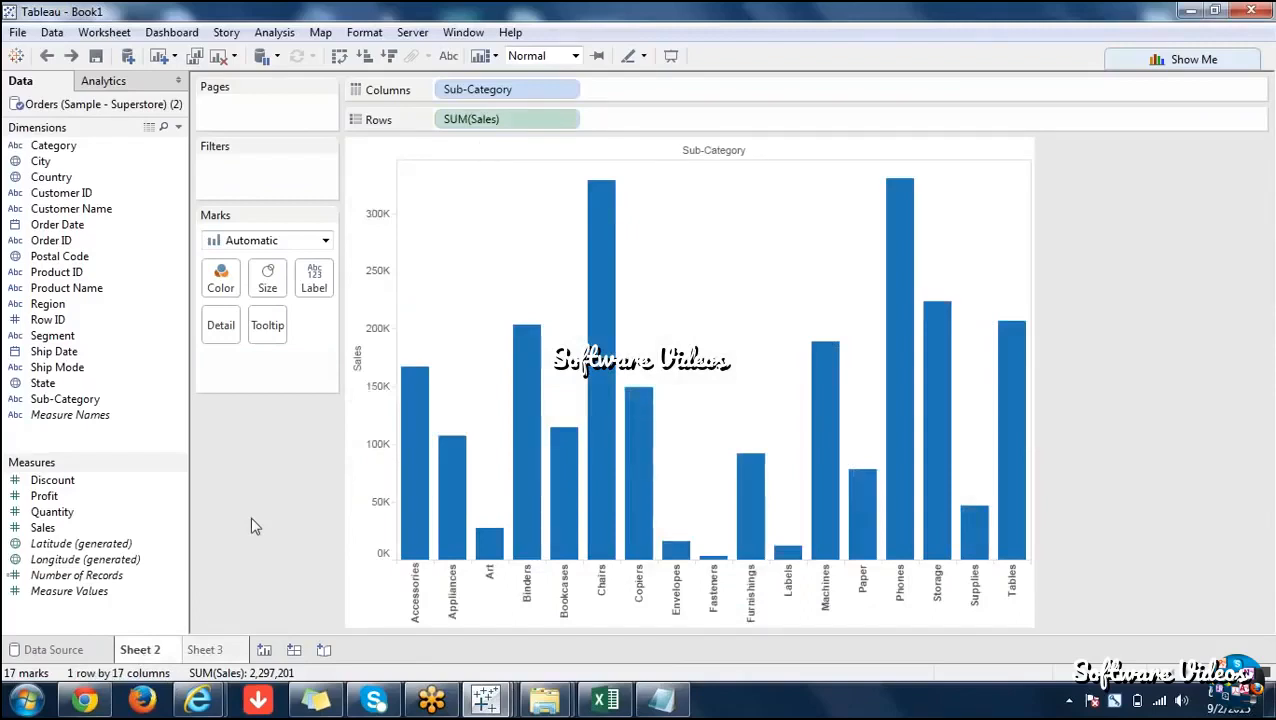
{"action": "left_click", "coordinate": [212, 650]}
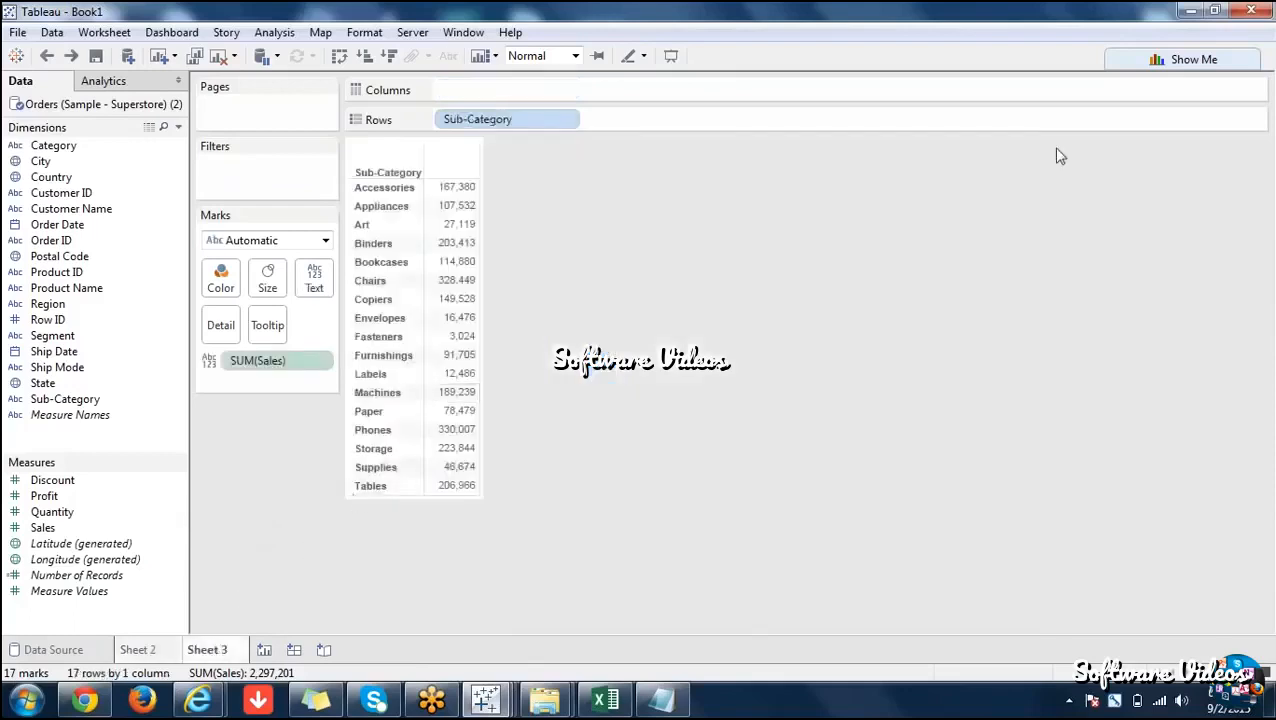
{"action": "left_click", "coordinate": [140, 652]}
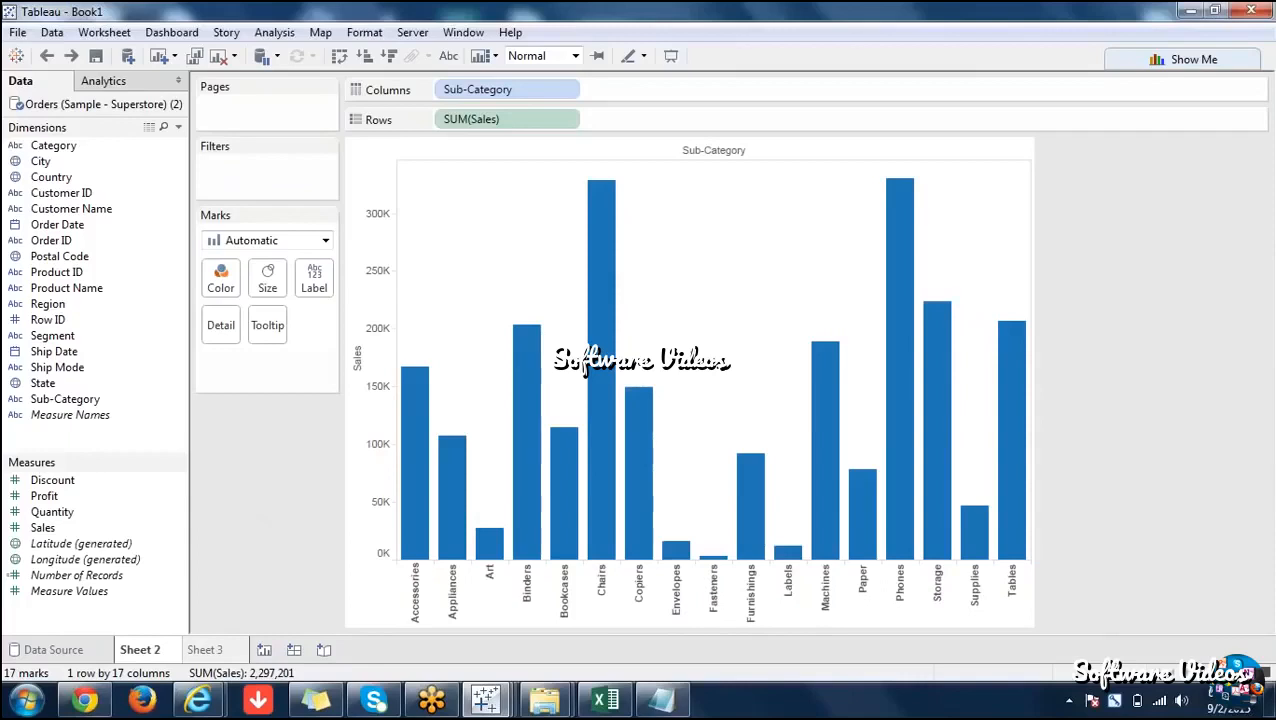
{"action": "left_click", "coordinate": [208, 650]}
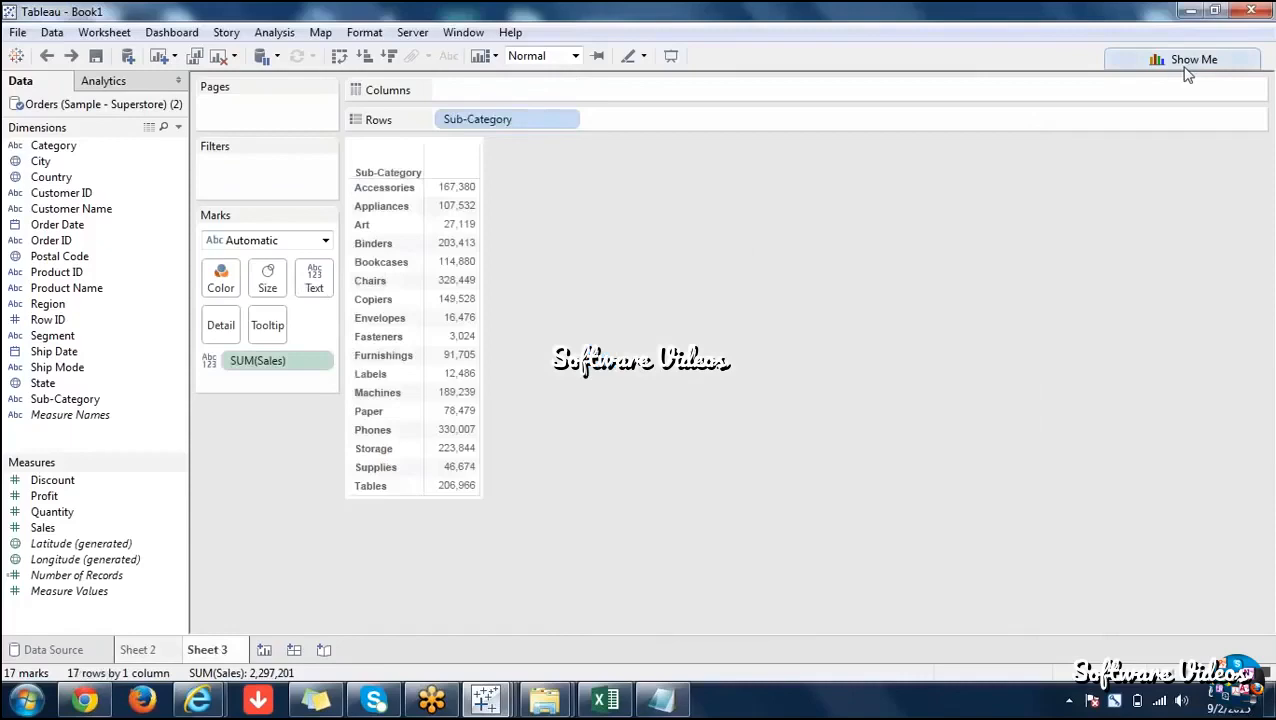
{"action": "left_click", "coordinate": [1184, 66]}
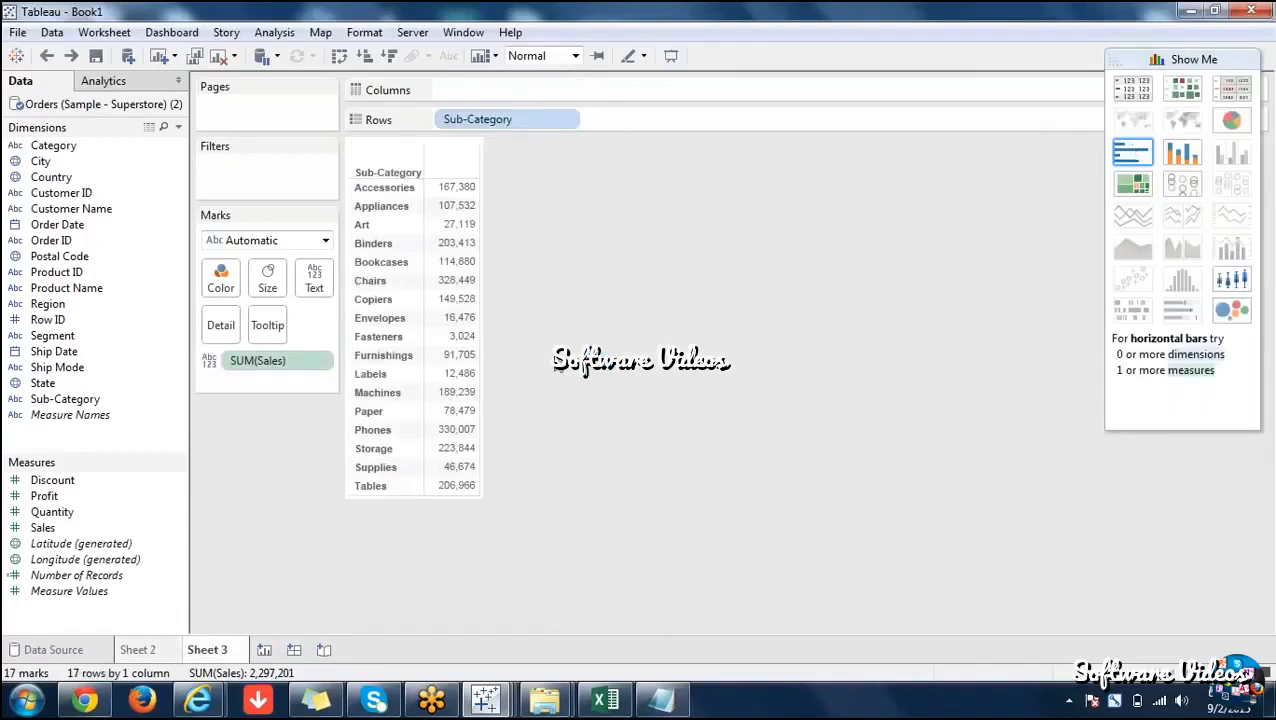
{"action": "left_click", "coordinate": [140, 650]}
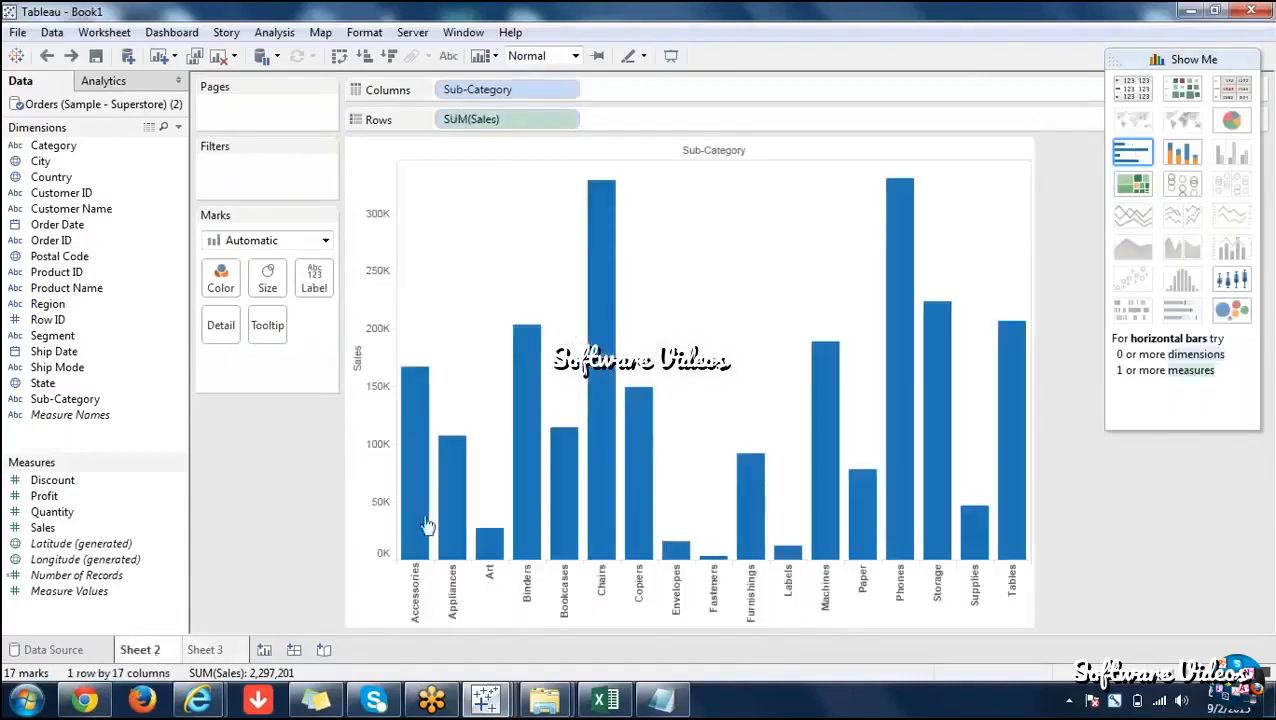
{"action": "left_click", "coordinate": [211, 656]}
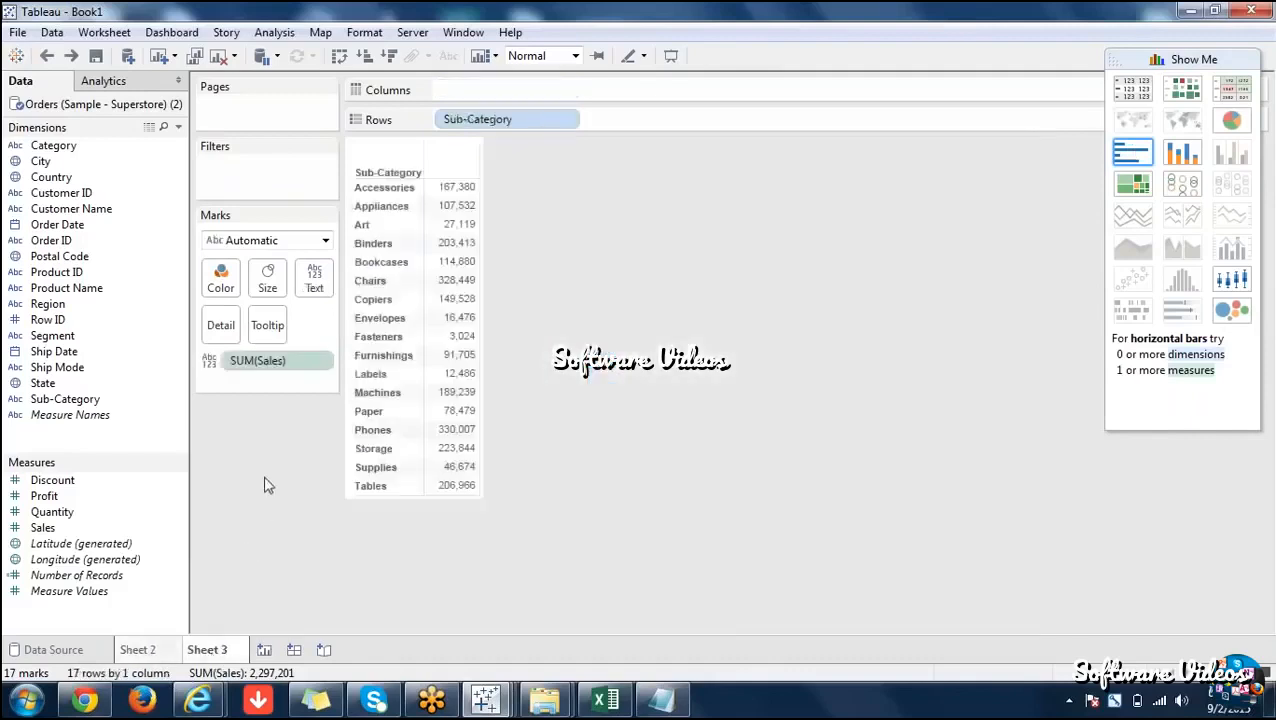
{"action": "left_click", "coordinate": [156, 655]}
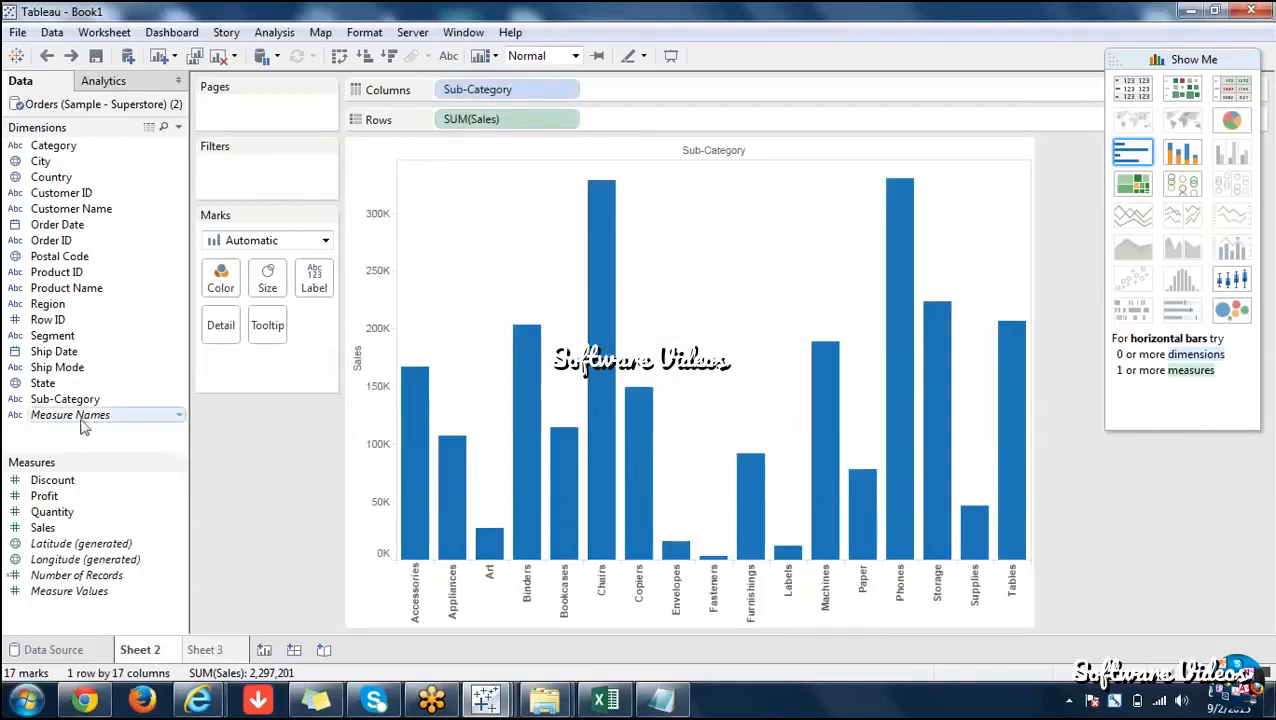
{"action": "mouse_move", "coordinate": [70, 426]}
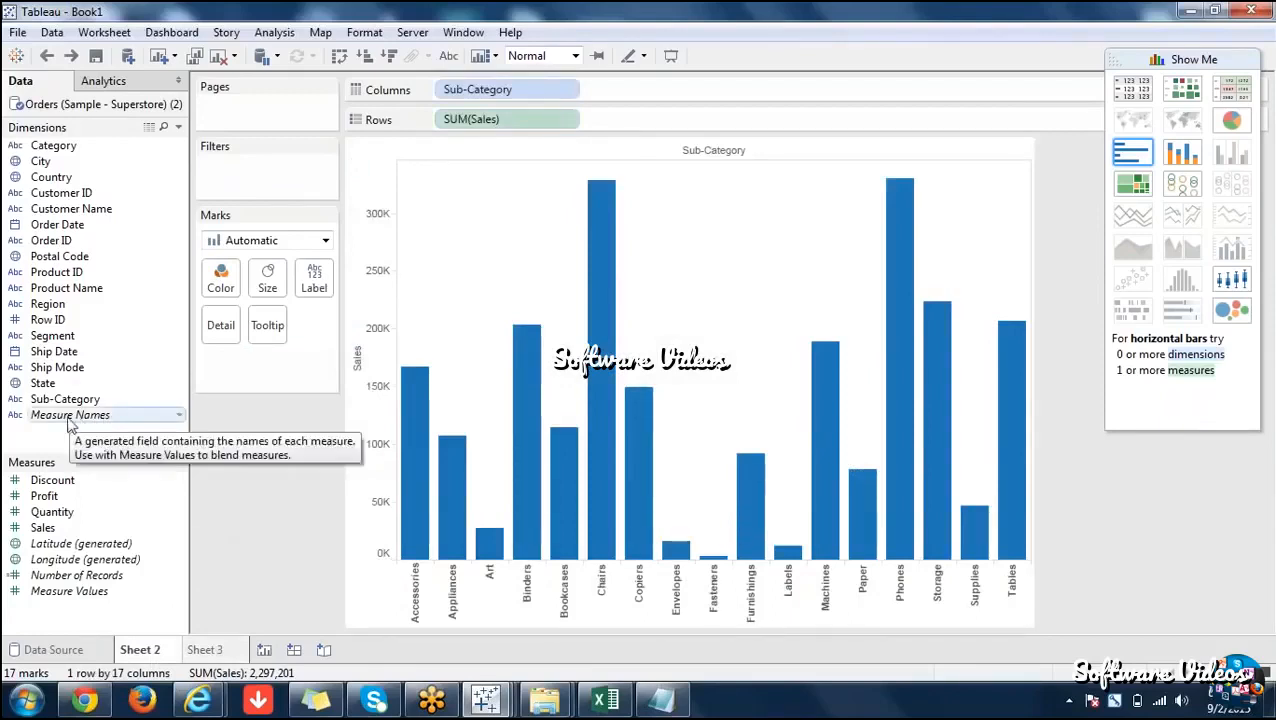
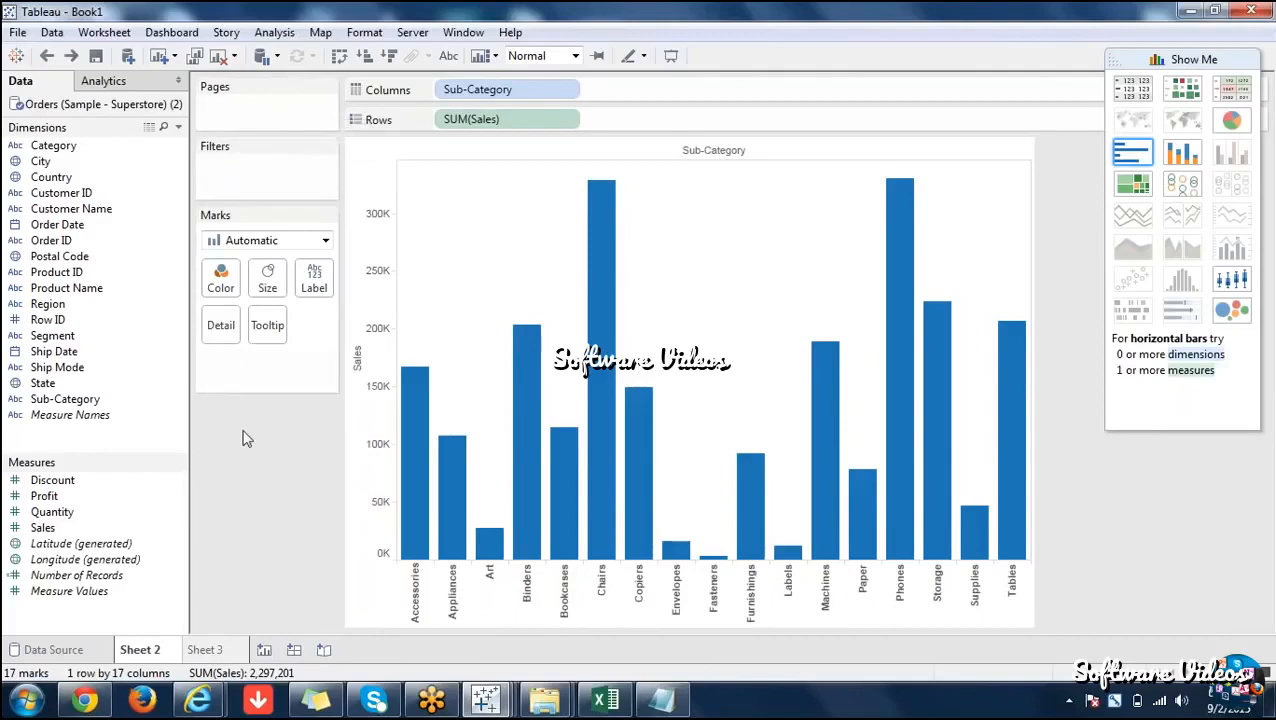
Examine the available mark types on Sheet 2 and Sheet 3, comparing the automatic mark used by each view.
{"action": "left_click", "coordinate": [325, 242]}
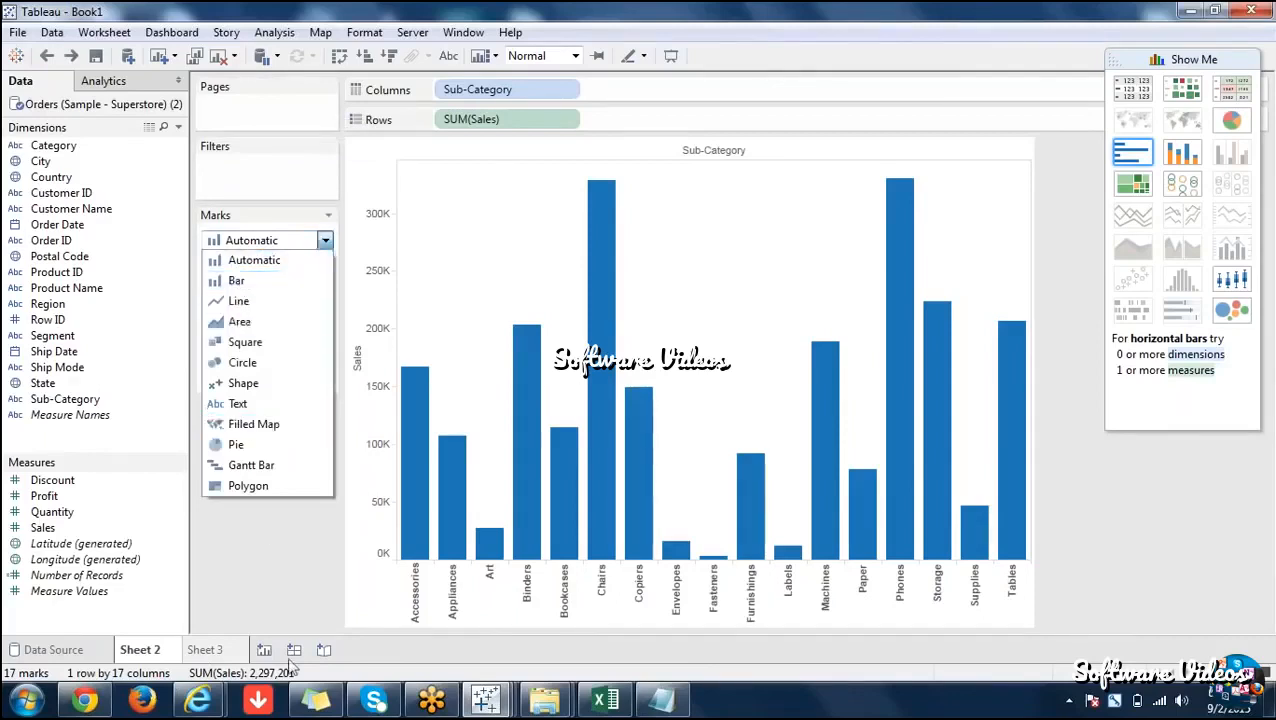
{"action": "left_click", "coordinate": [290, 541]}
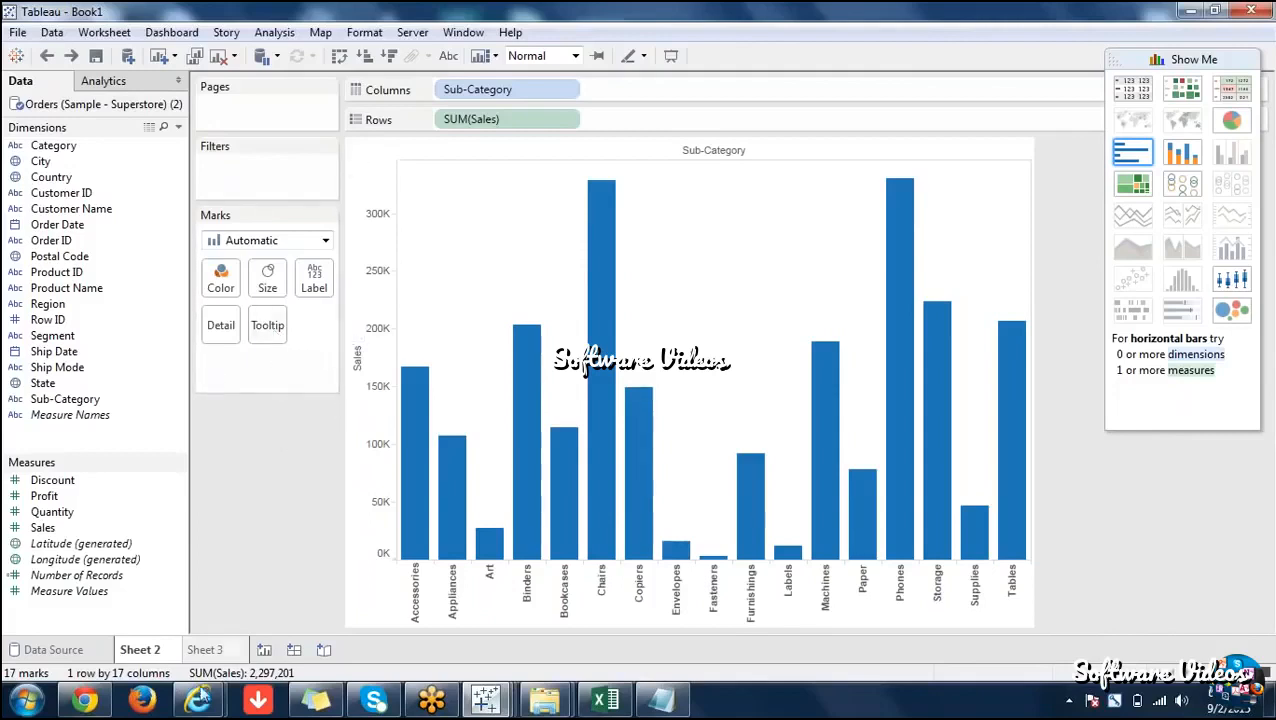
{"action": "mouse_move", "coordinate": [211, 655]}
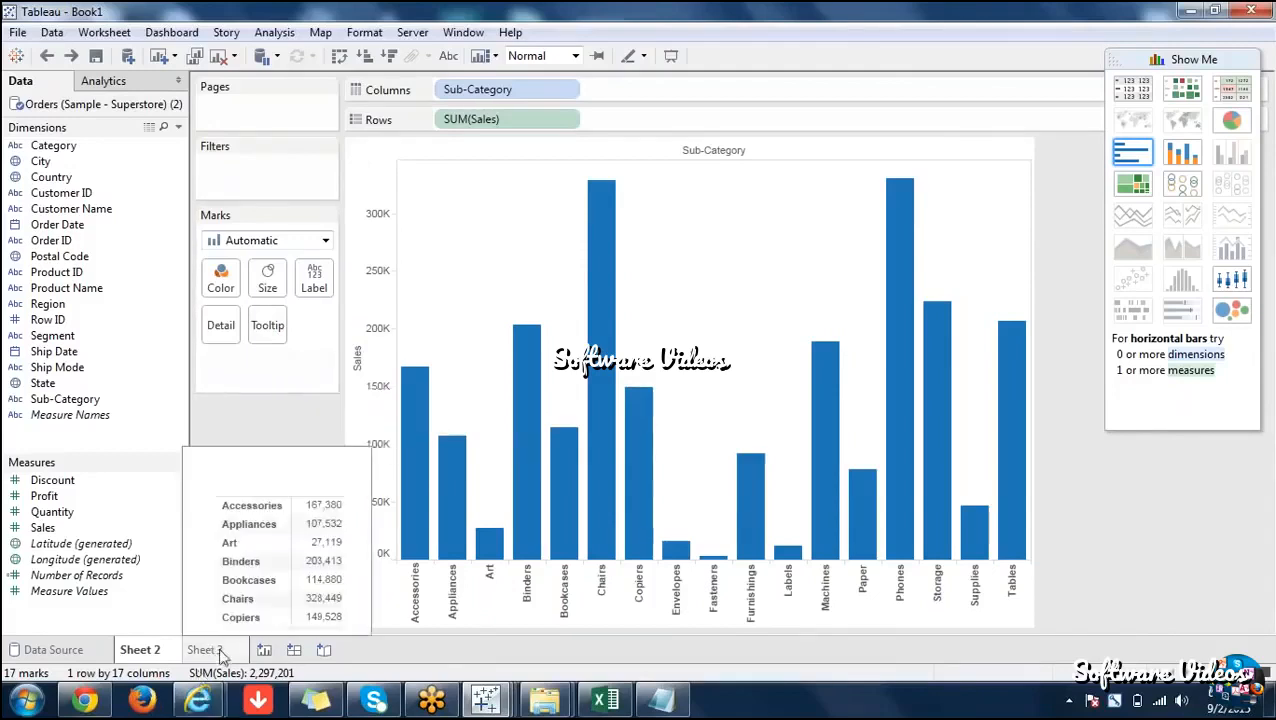
{"action": "left_click", "coordinate": [222, 650]}
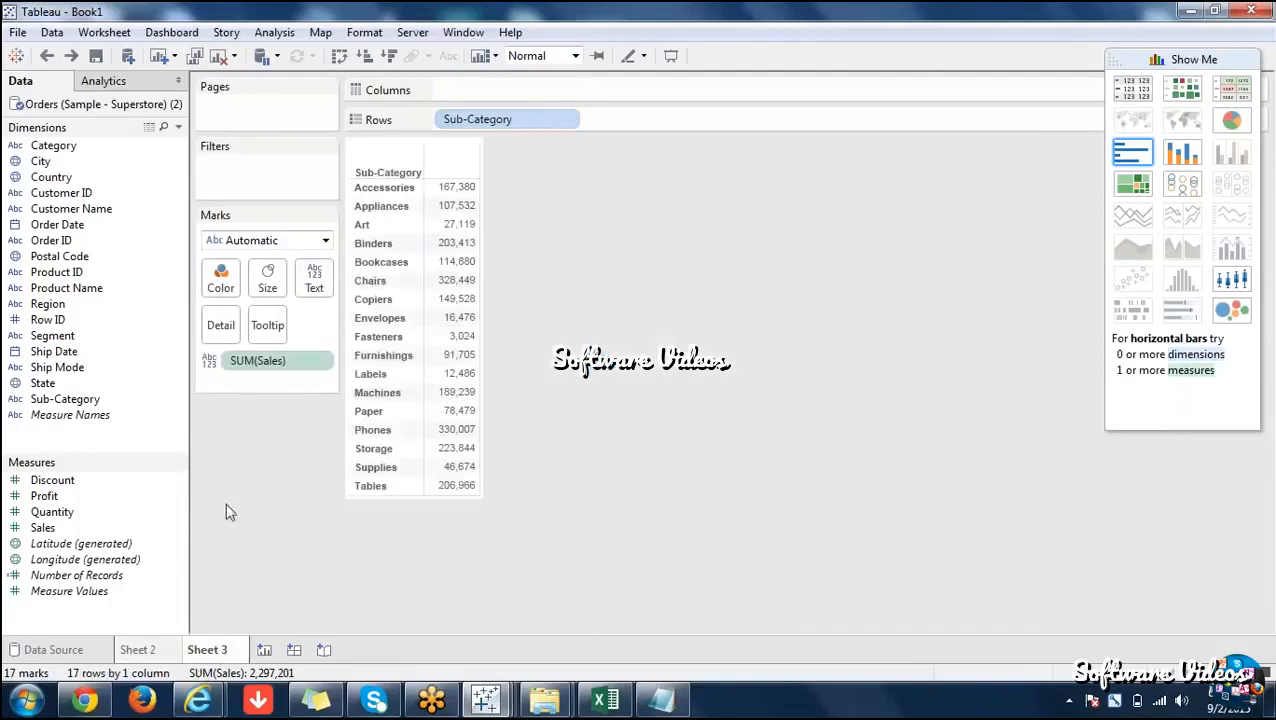
{"action": "left_click", "coordinate": [153, 650]}
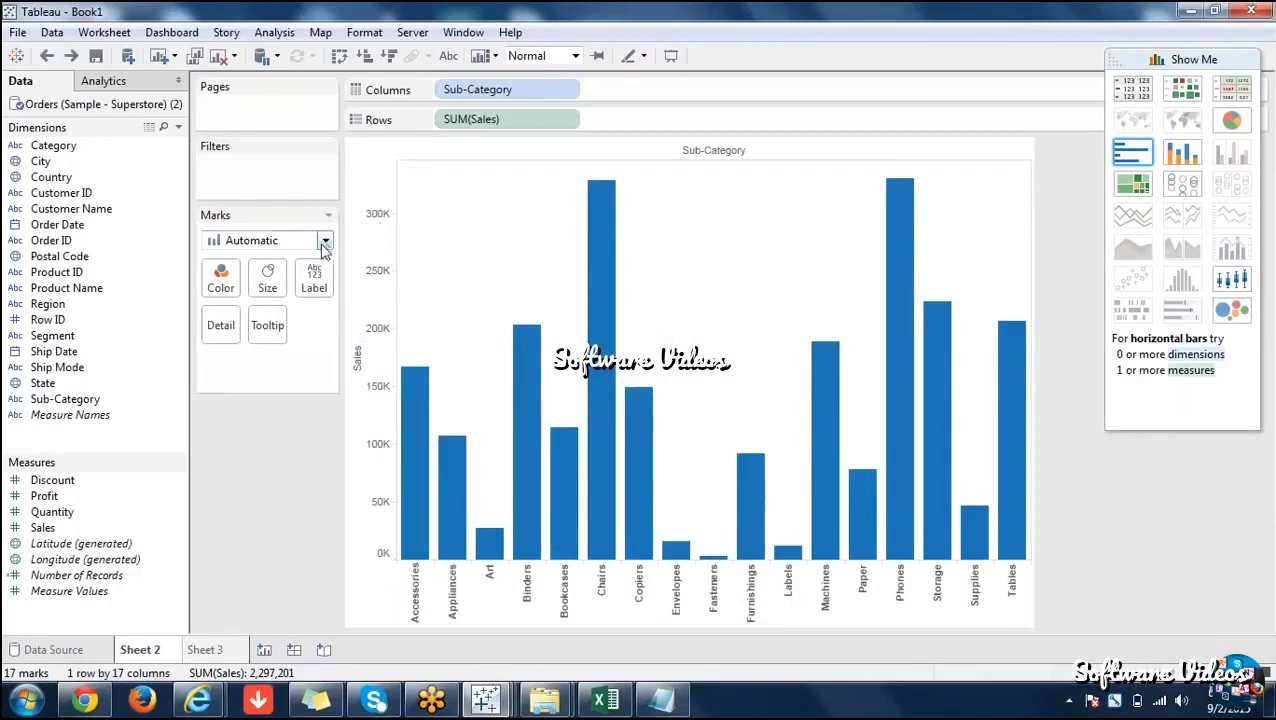
{"action": "left_click", "coordinate": [262, 247]}
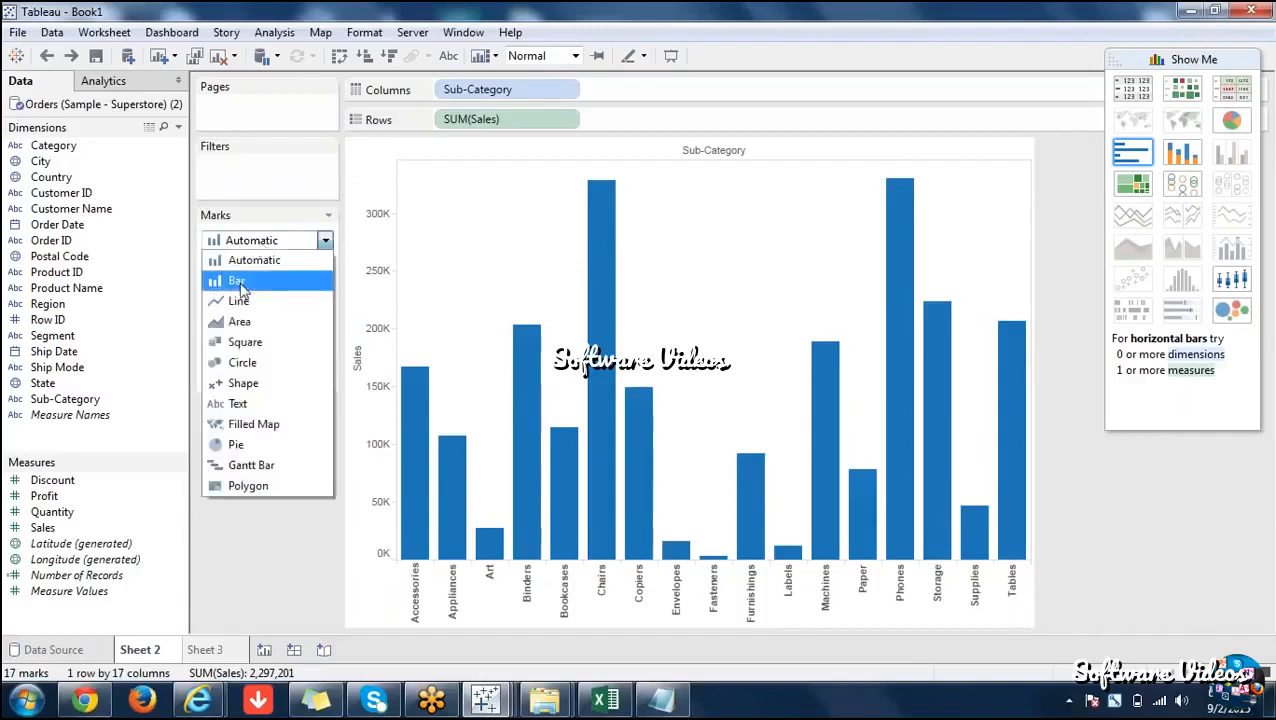
{"action": "left_click", "coordinate": [207, 652]}
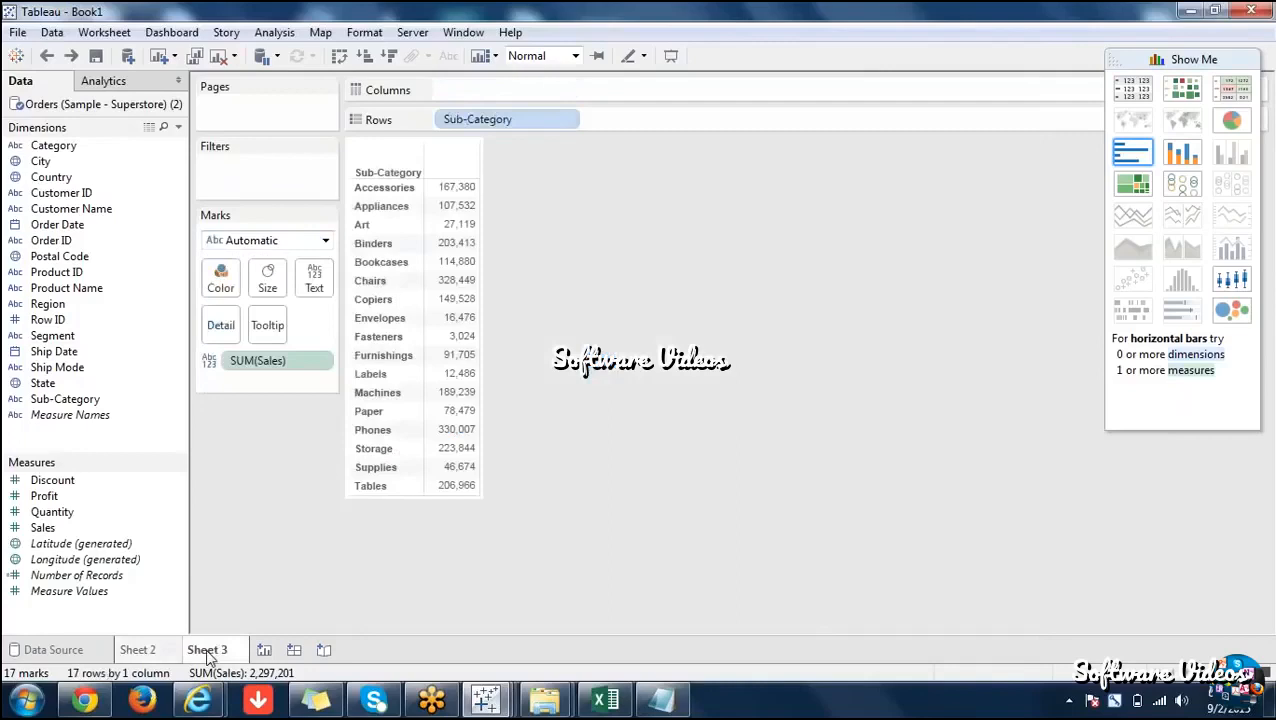
{"action": "left_click", "coordinate": [325, 241]}
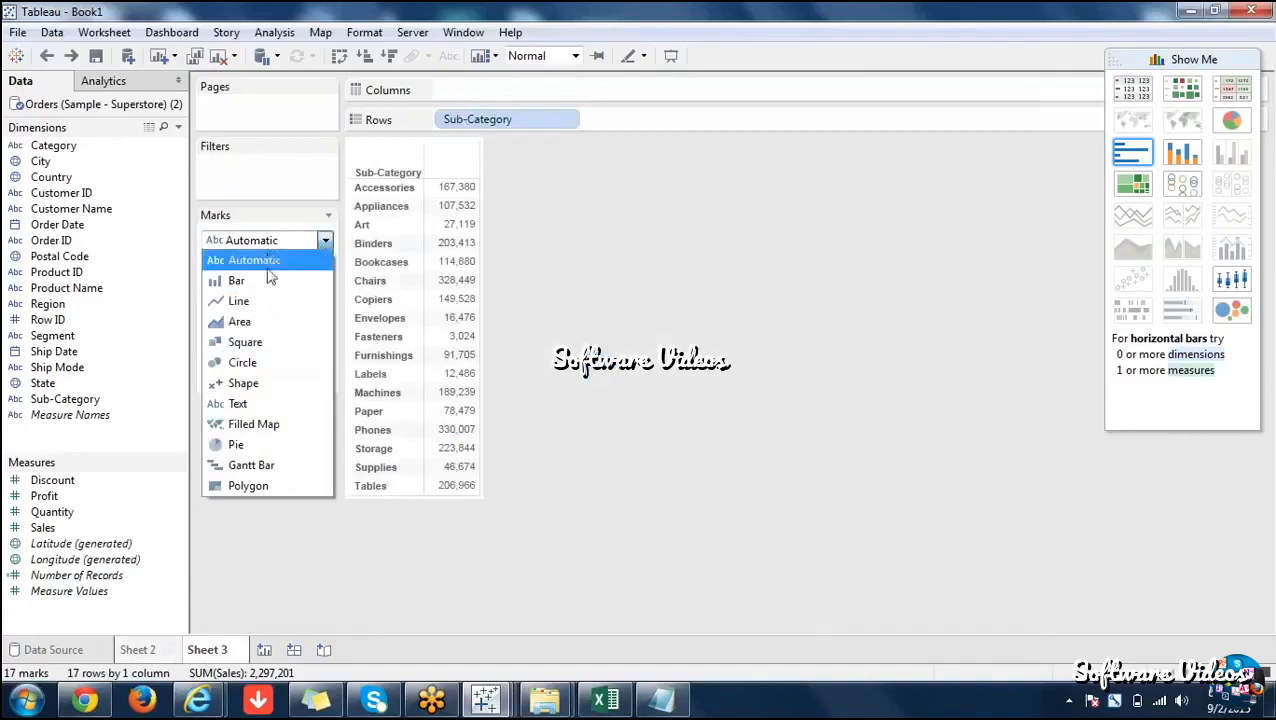
{"action": "left_click", "coordinate": [248, 588]}
{"action": "left_click", "coordinate": [145, 652]}
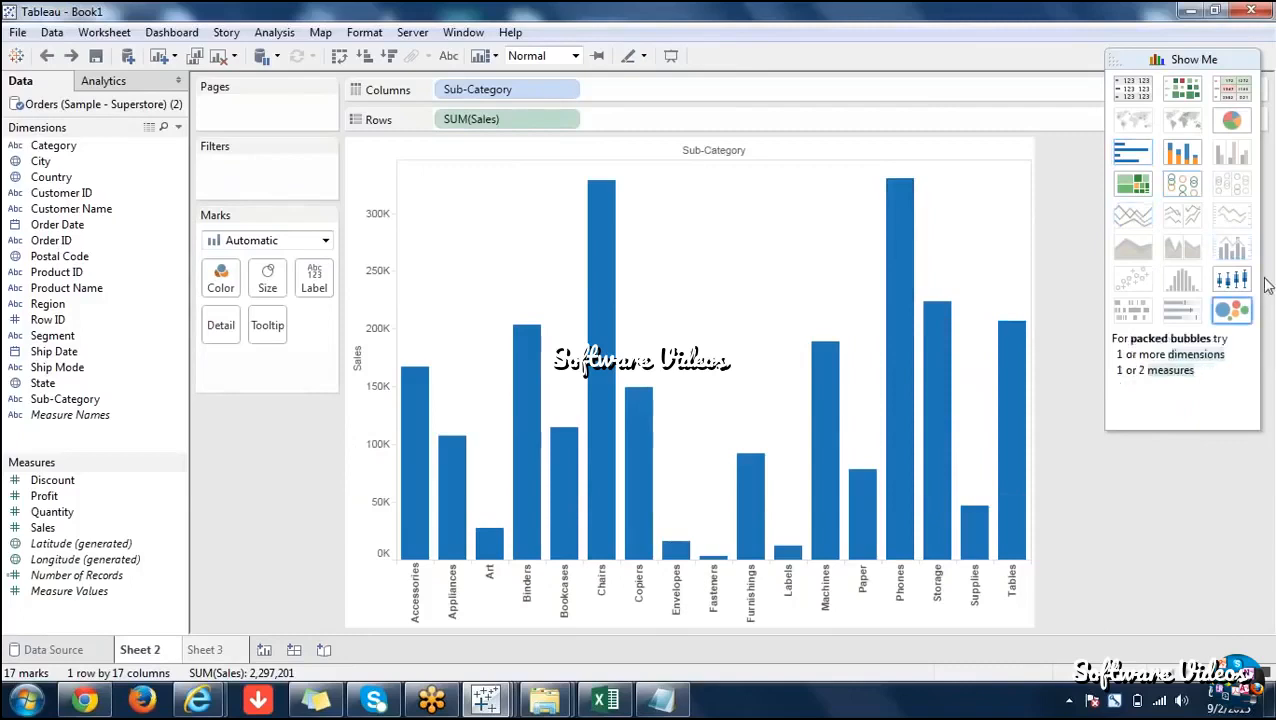
Swap Sheet 2's rows and columns back and forth, ending with Sales on Columns and Sub-Category on Rows.
{"action": "left_click", "coordinate": [1204, 59]}
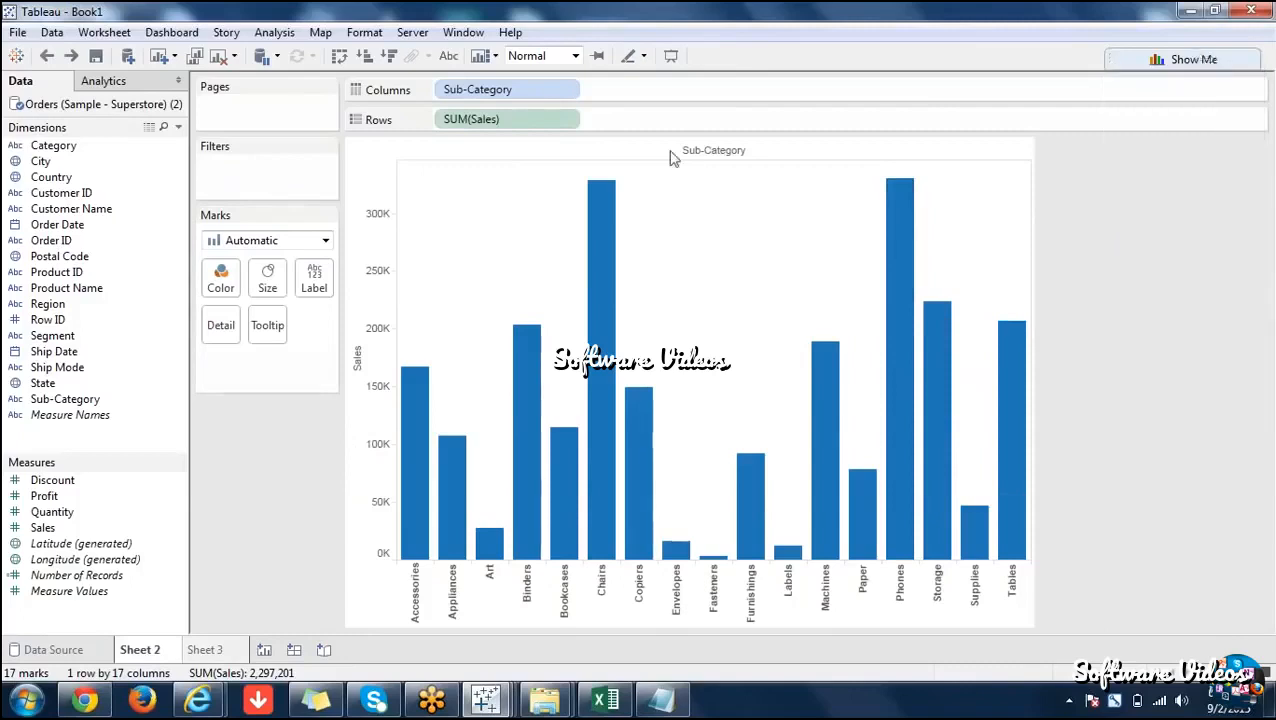
{"action": "left_click", "coordinate": [340, 57]}
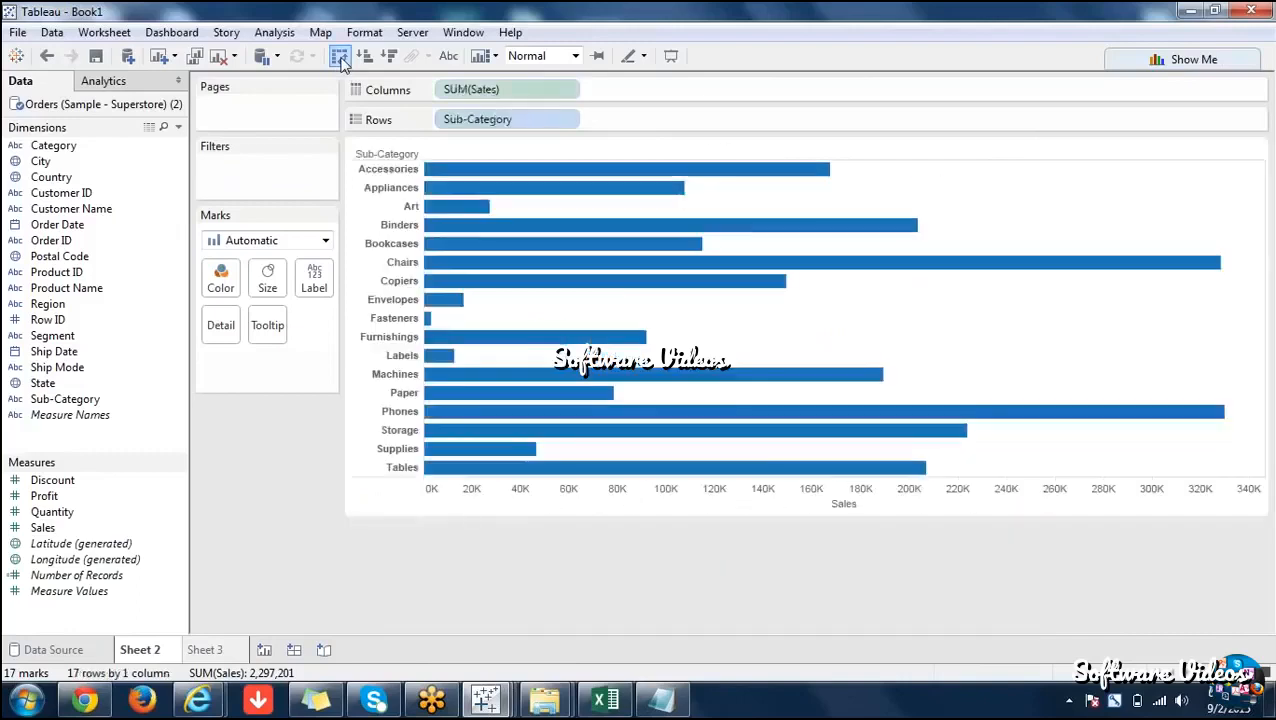
{"action": "left_click", "coordinate": [340, 57]}
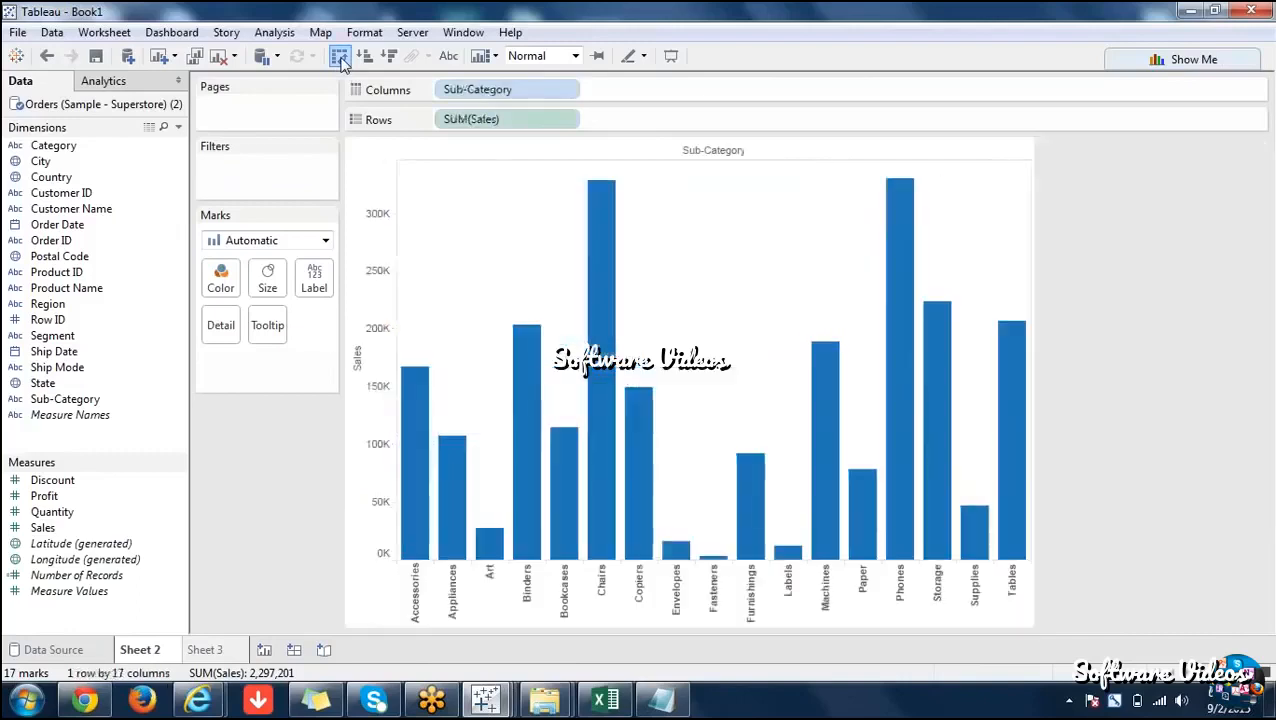
{"action": "left_click", "coordinate": [340, 57]}
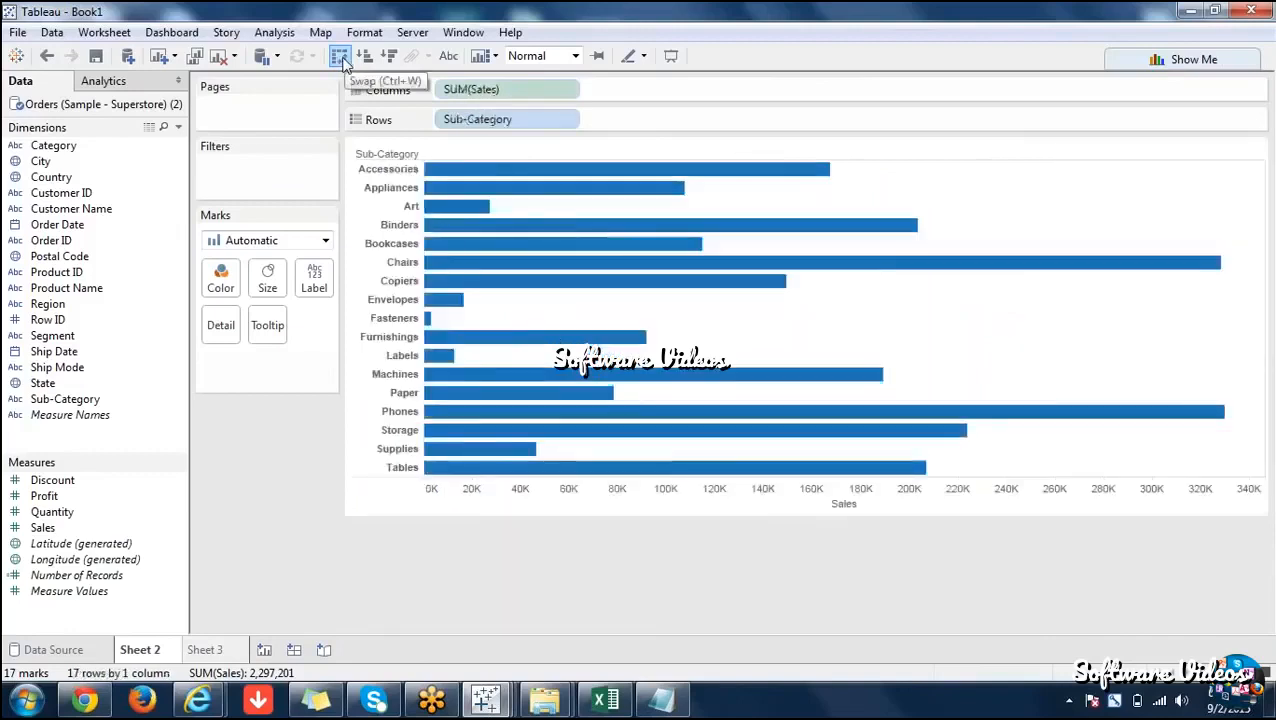
{"action": "left_click", "coordinate": [340, 57]}
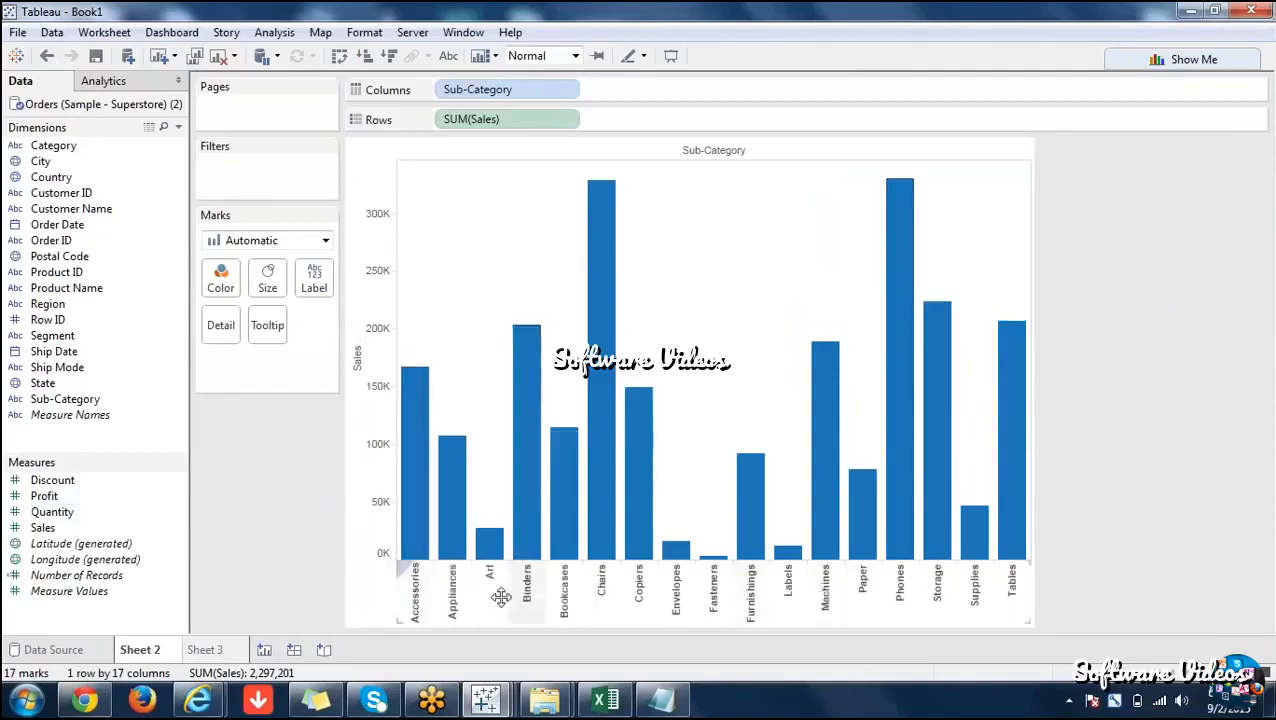
{"action": "left_click", "coordinate": [335, 57]}
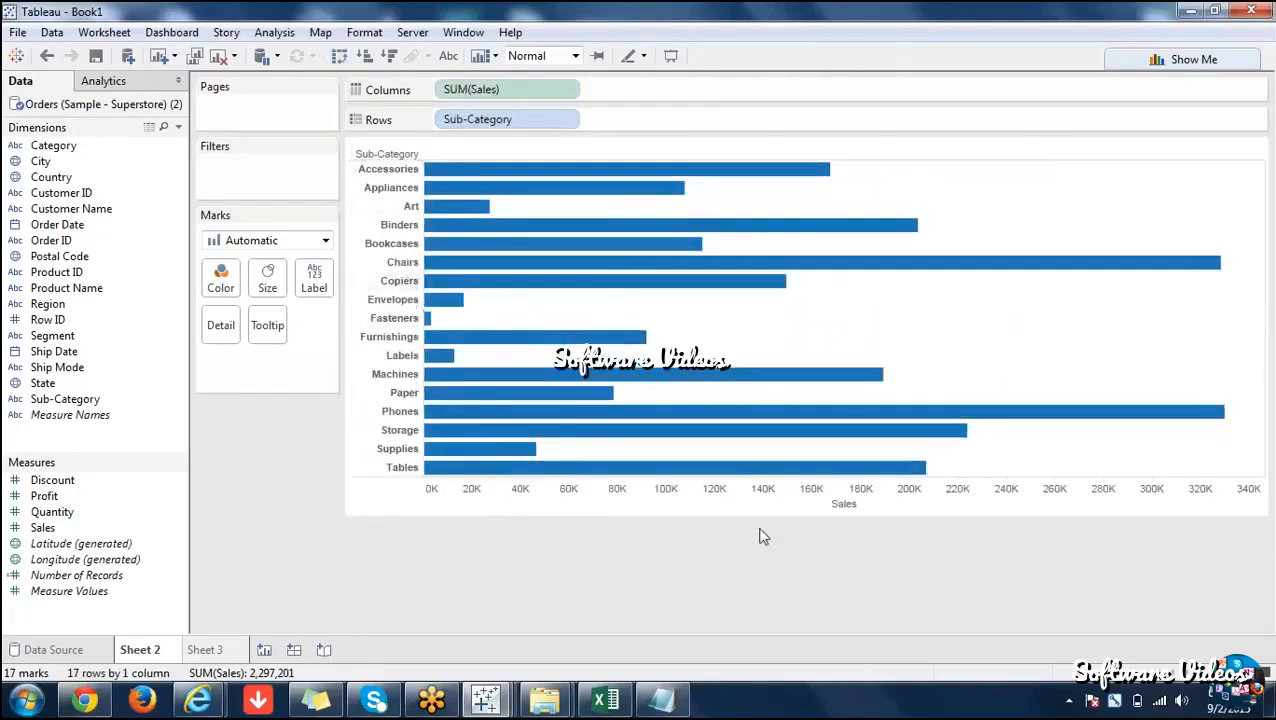
Examine the formatting options available for the Sales axis, the Bookcases header, the whole worksheet and the chart pane.
{"action": "left_click", "coordinate": [722, 512]}
{"action": "right_click", "coordinate": [722, 514]}
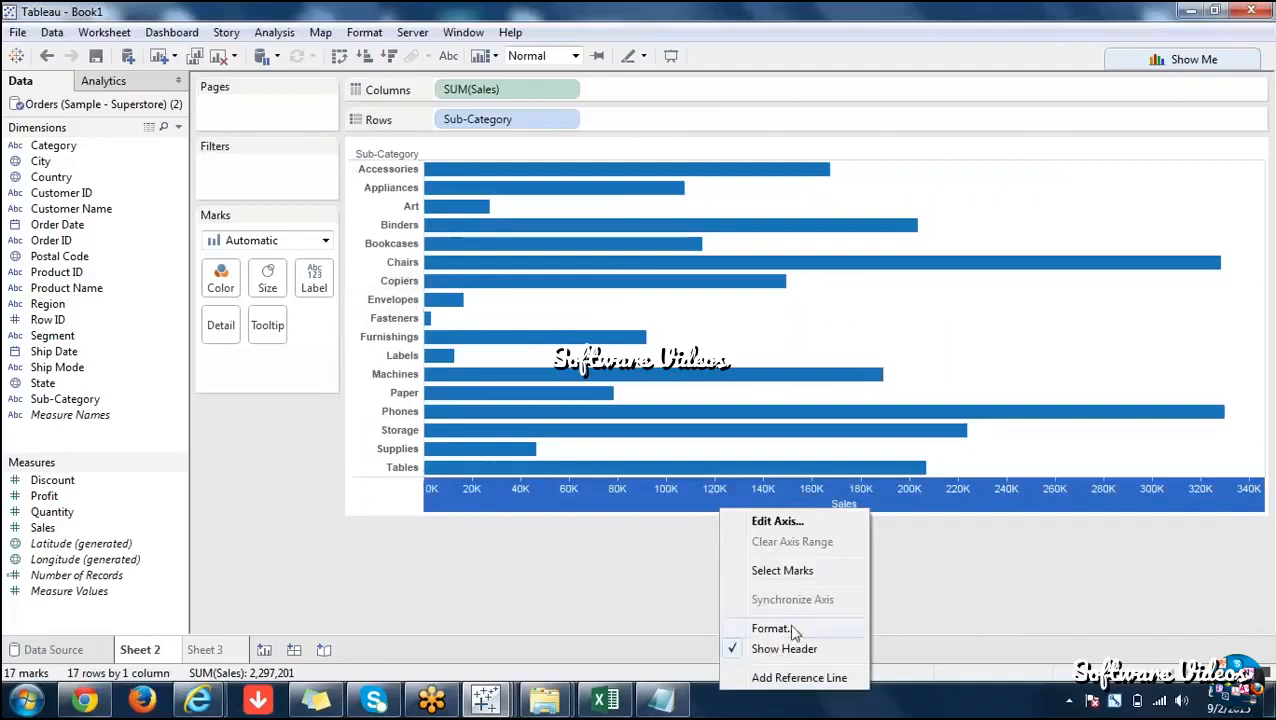
{"action": "left_click", "coordinate": [480, 596]}
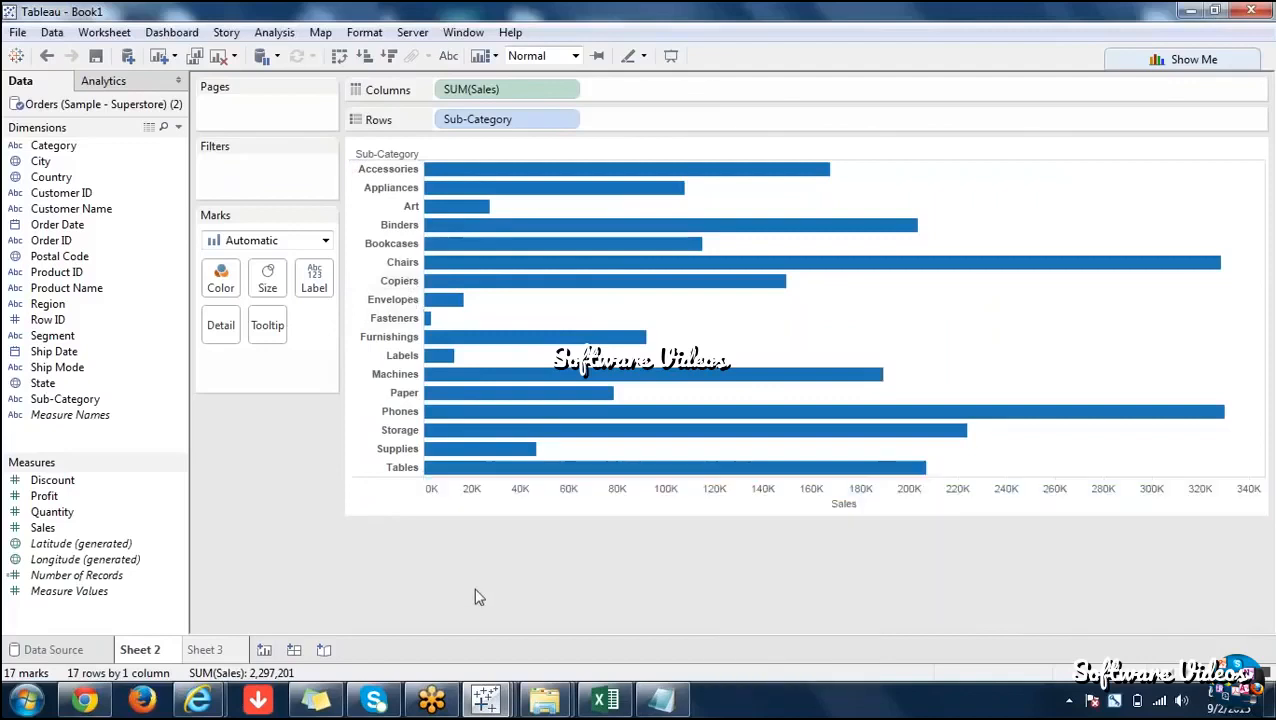
{"action": "right_click", "coordinate": [400, 246]}
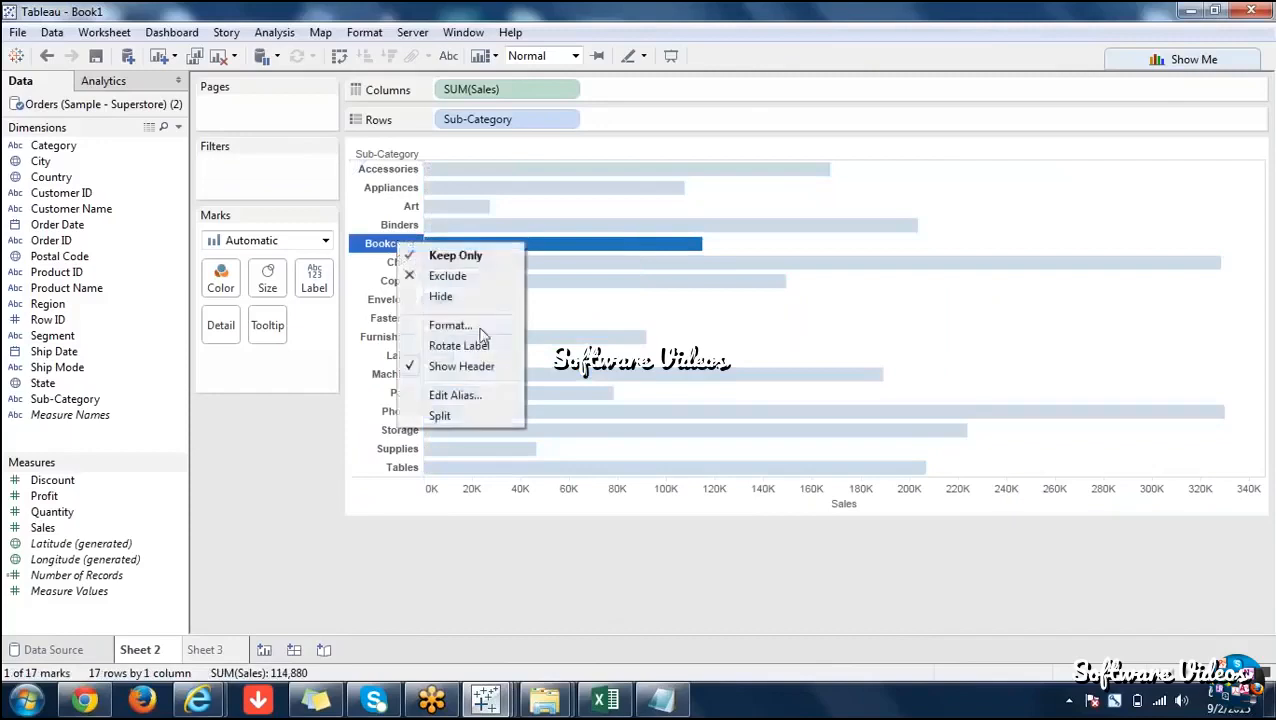
{"action": "left_click", "coordinate": [366, 36]}
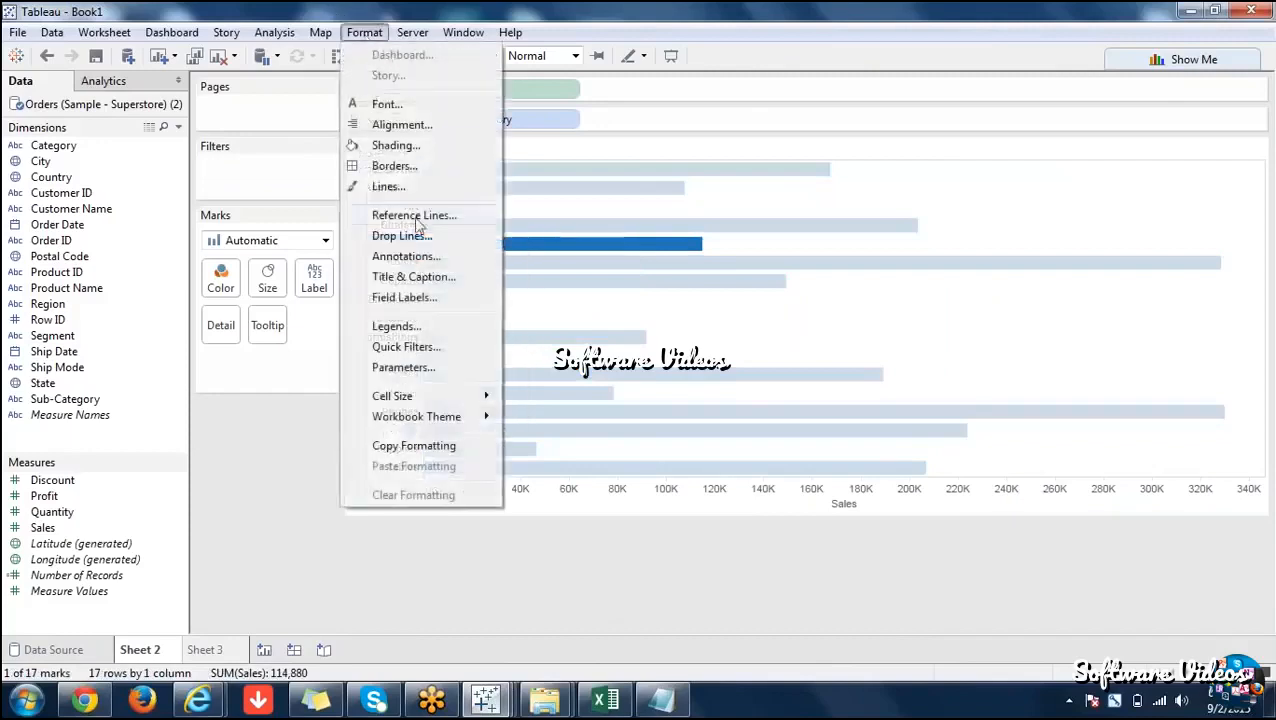
{"action": "left_click", "coordinate": [241, 483]}
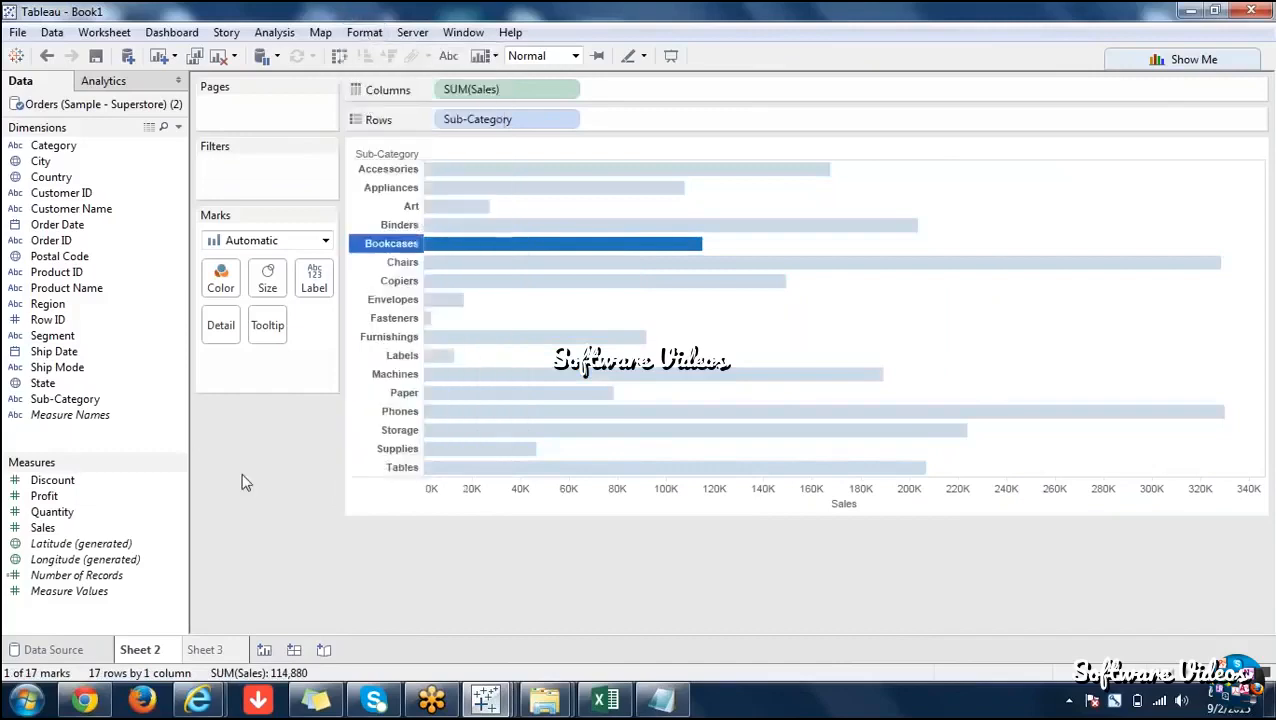
{"action": "key", "text": "Escape"}
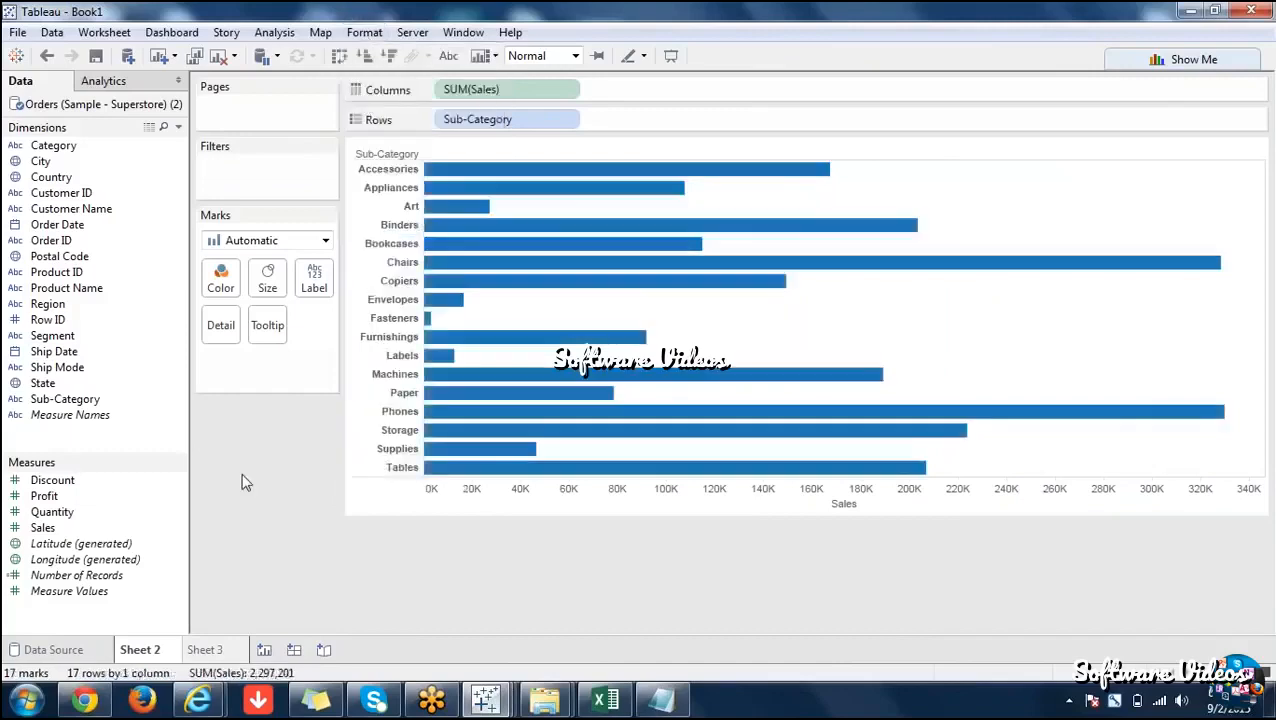
{"action": "right_click", "coordinate": [740, 346]}
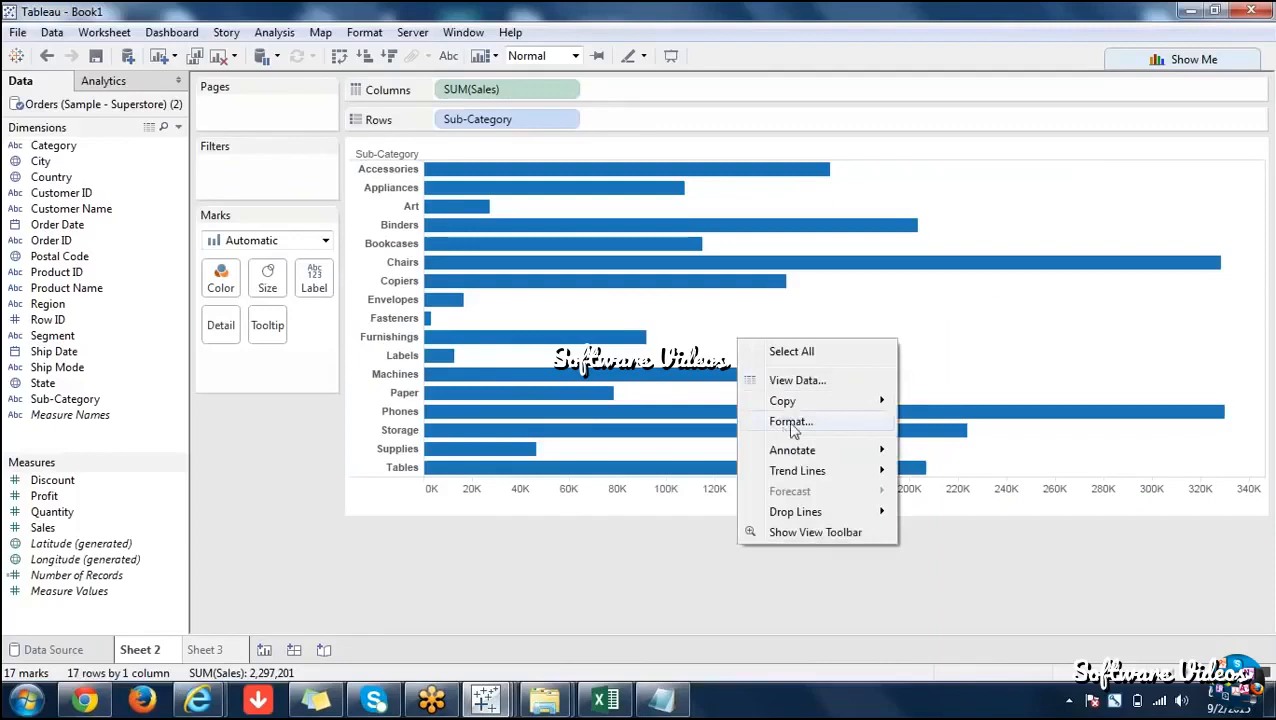
{"action": "left_click", "coordinate": [418, 588]}
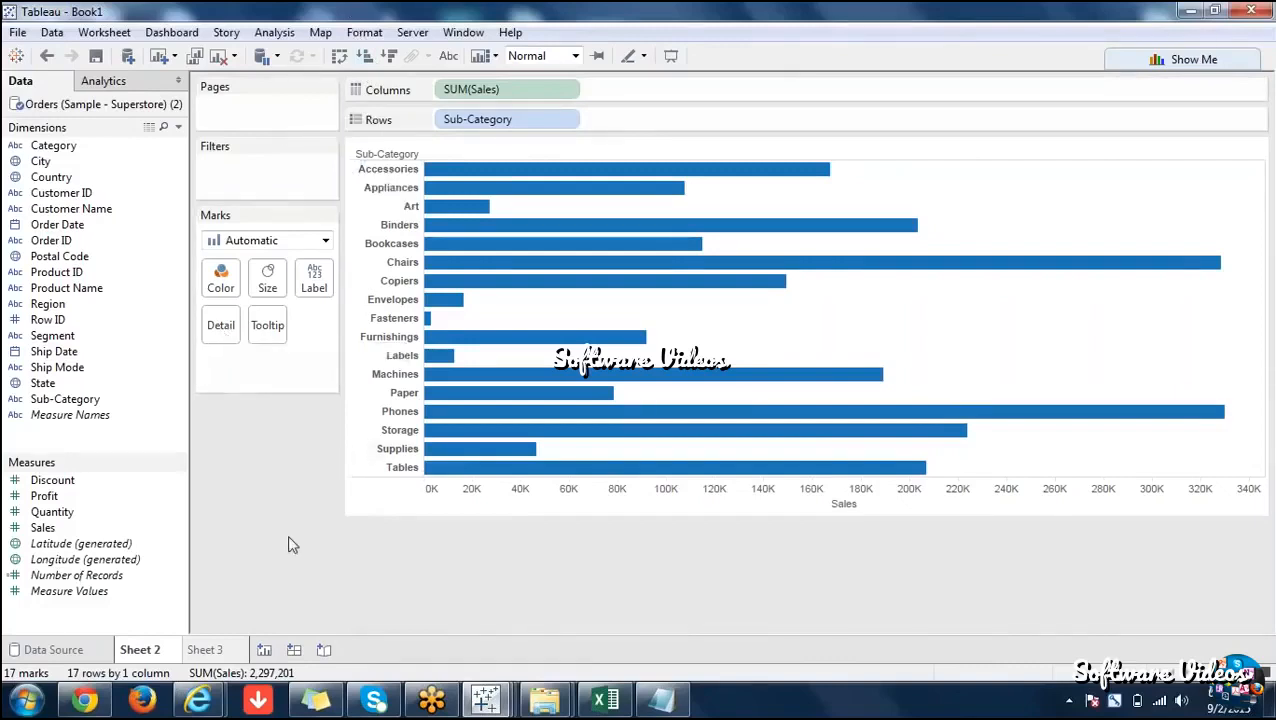
Try showing mark labels on the bars, then try the Sales measure as a label, taking each one back off.
{"action": "left_click", "coordinate": [450, 58]}
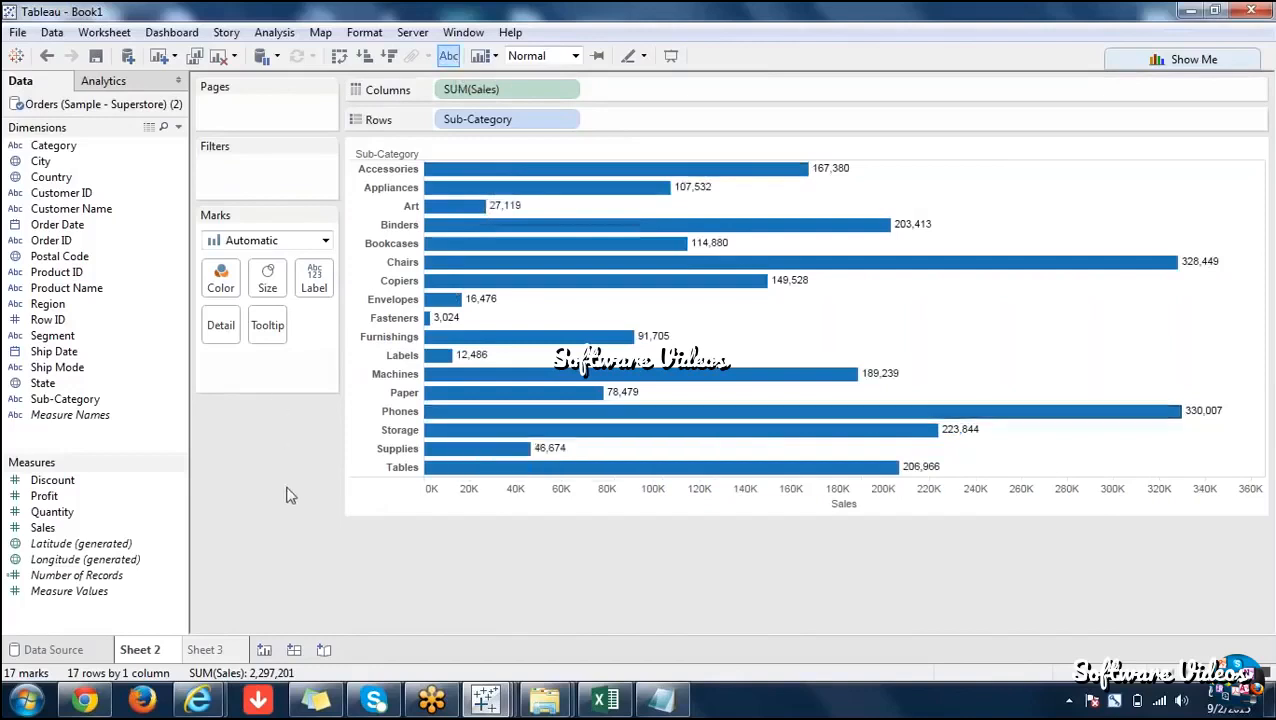
{"action": "key", "text": "ctrl+z"}
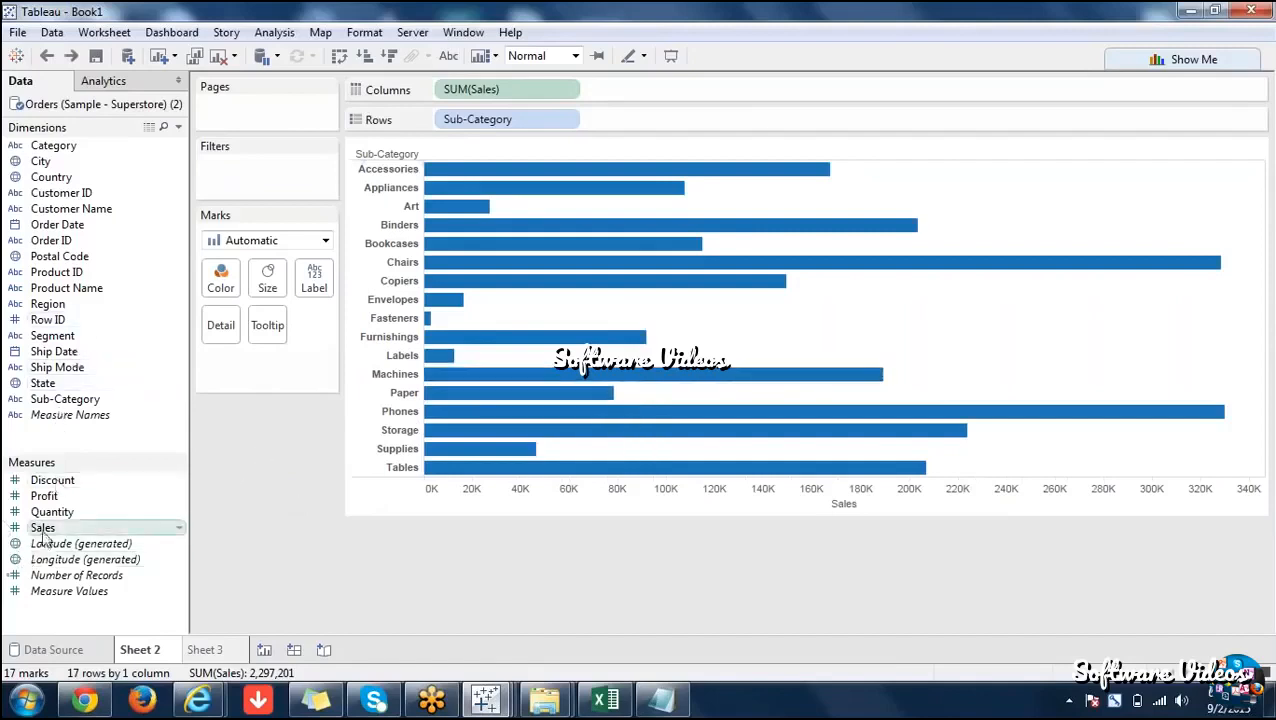
{"action": "left_click_drag", "start_coordinate": [42, 527], "coordinate": [314, 282]}
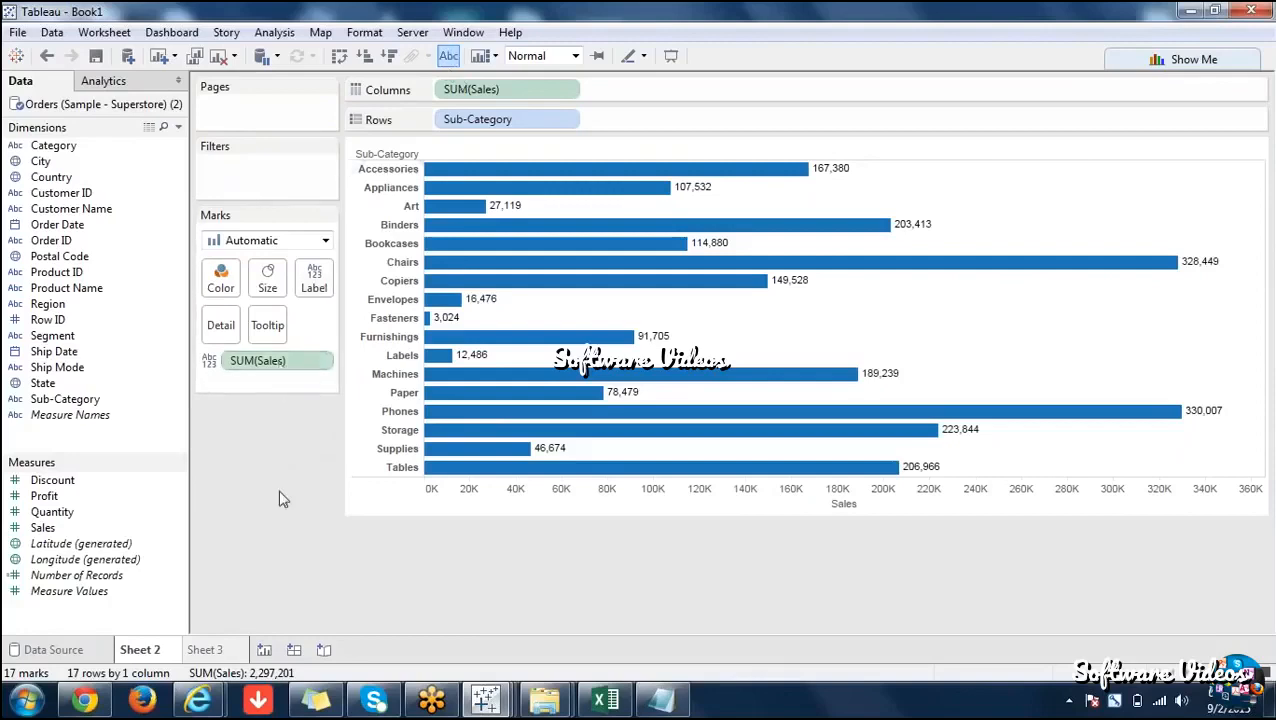
{"action": "left_click_drag", "start_coordinate": [281, 361], "coordinate": [283, 499]}
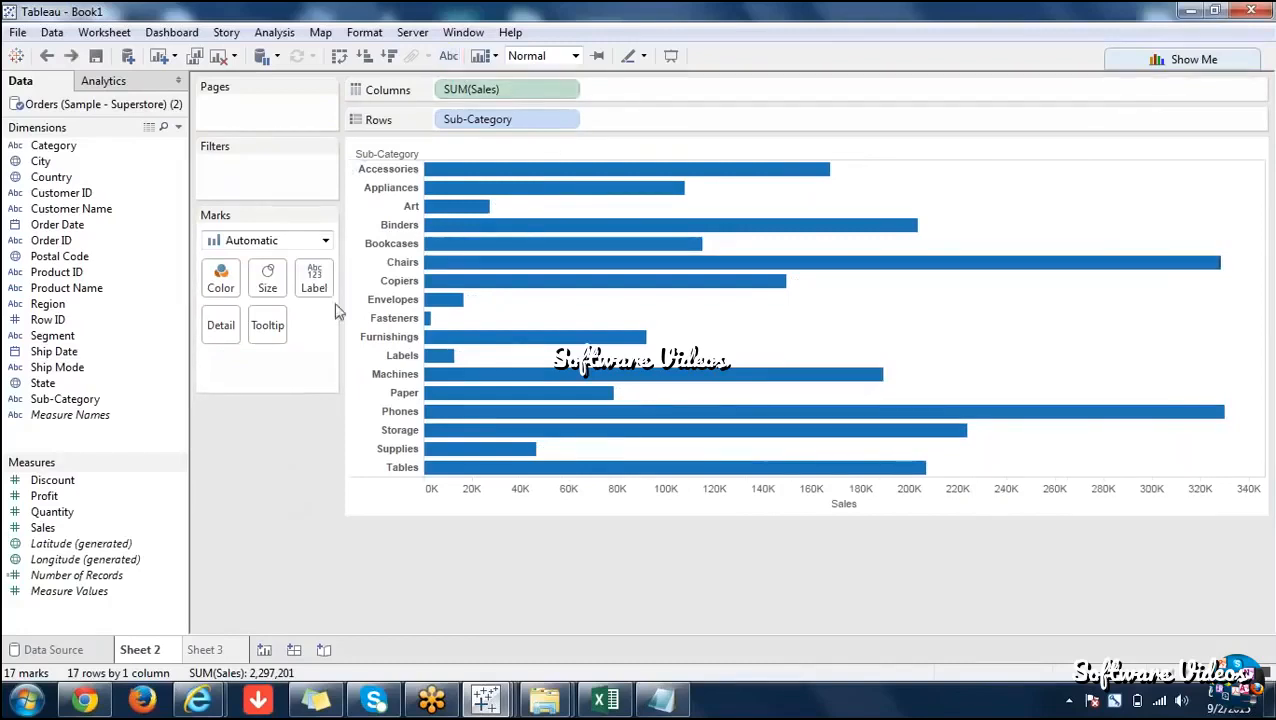
Try moving the Sales field from Columns to Label, compare it with placing a copy there, and undo each attempt.
{"action": "left_click_drag", "start_coordinate": [503, 92], "coordinate": [320, 290]}
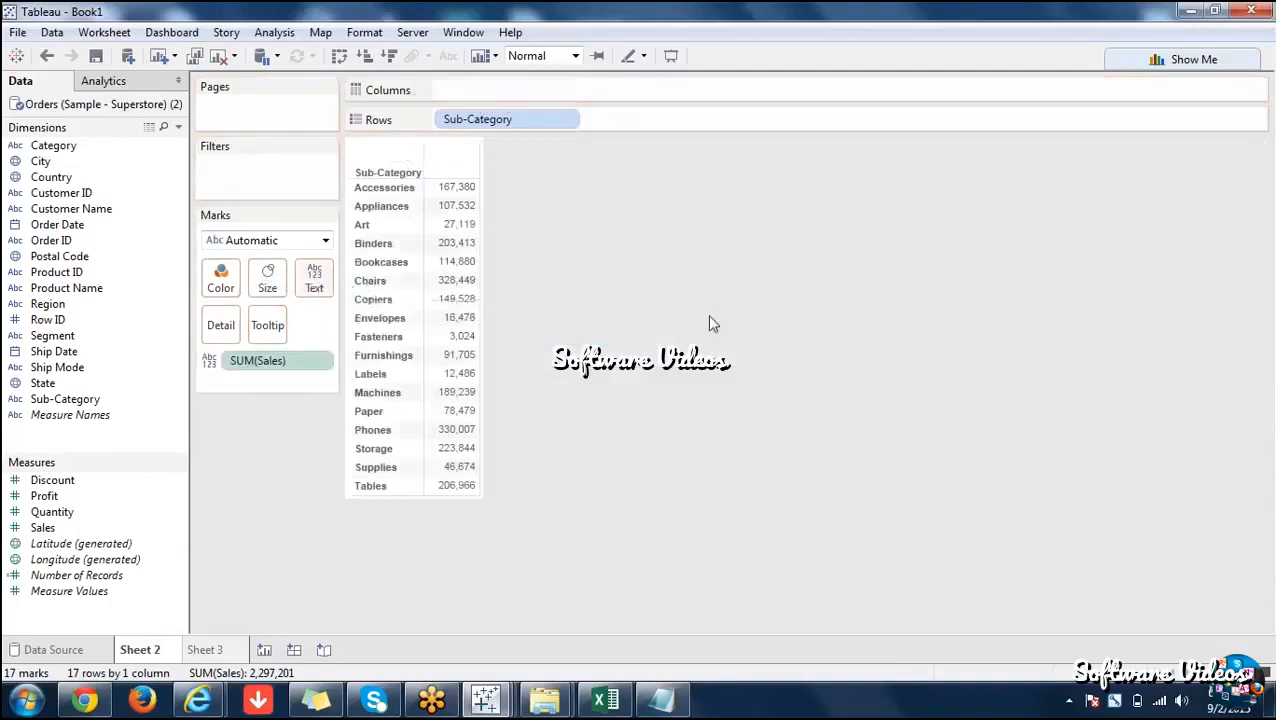
{"action": "key", "text": "ctrl+z"}
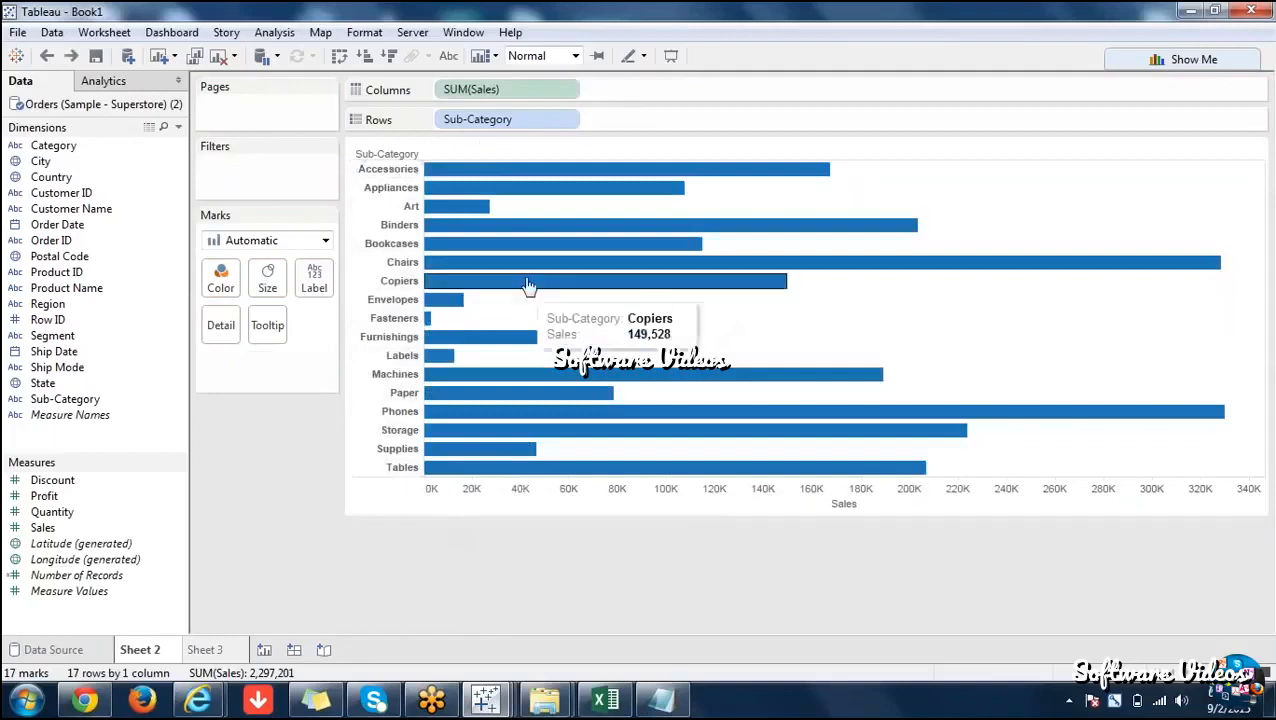
{"action": "left_click_drag", "start_coordinate": [508, 91], "coordinate": [314, 280]}
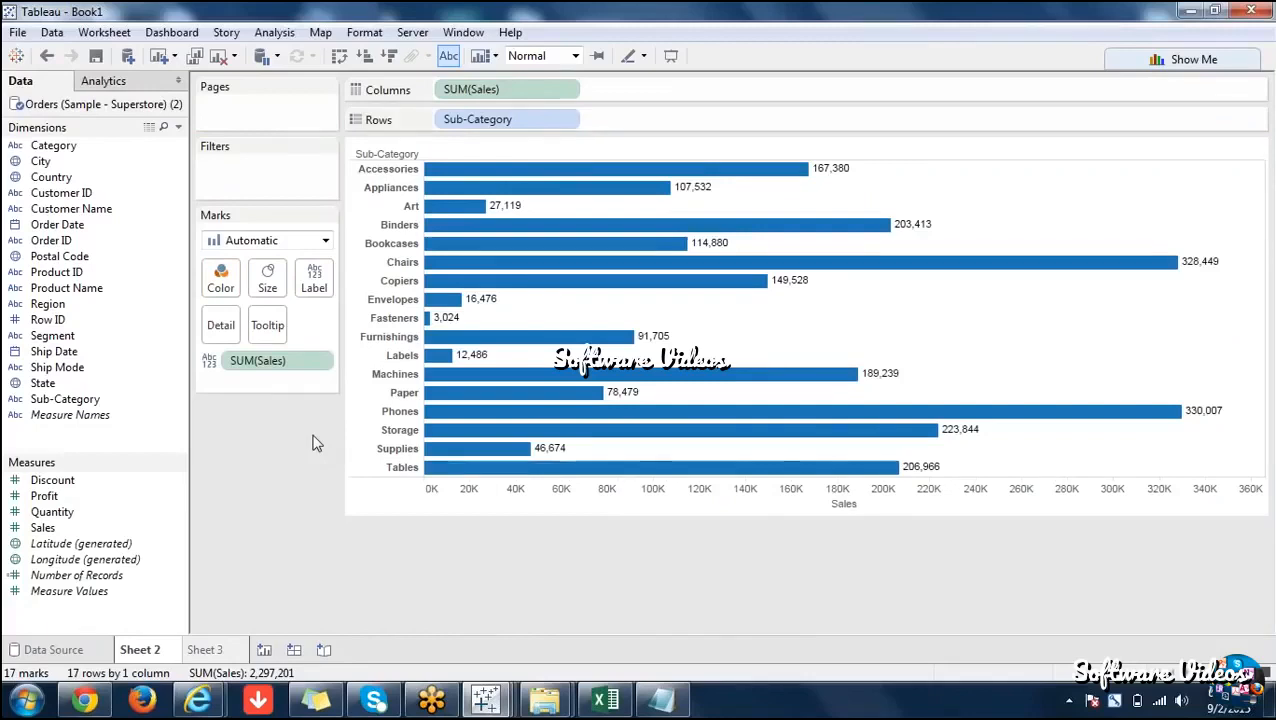
{"action": "key", "text": "ctrl+z"}
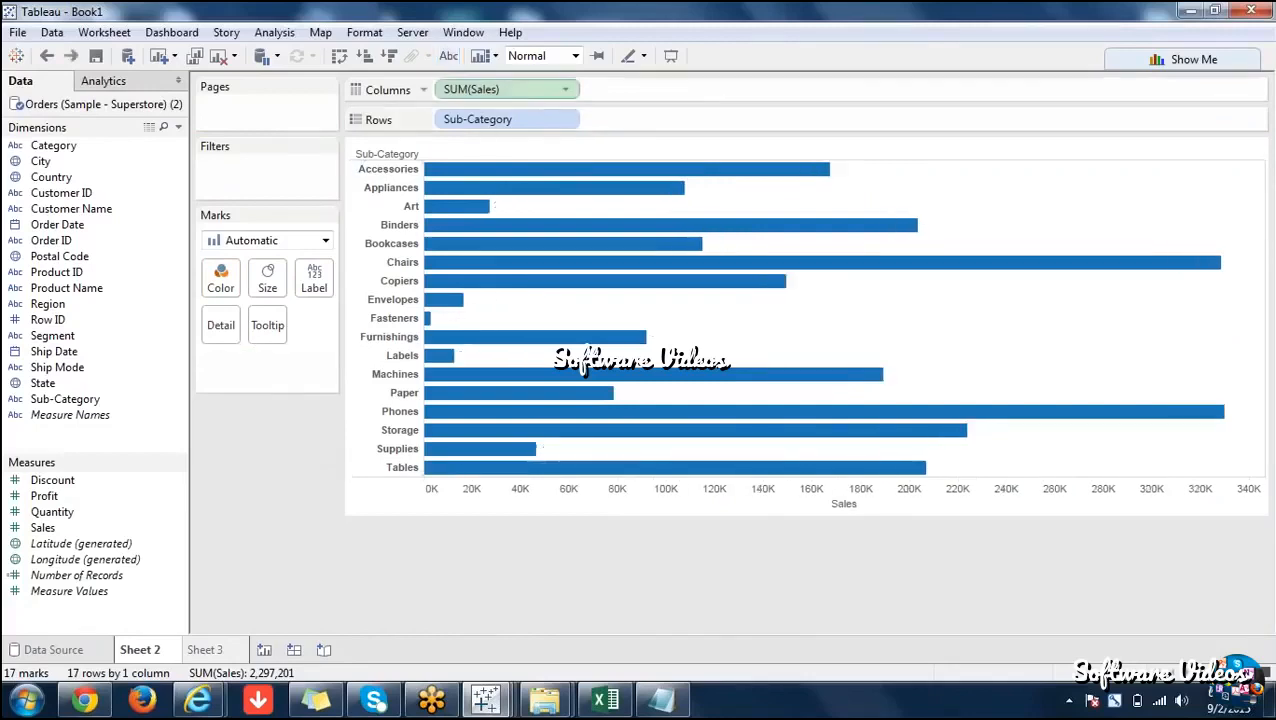
{"action": "left_click_drag", "start_coordinate": [523, 93], "coordinate": [320, 288]}
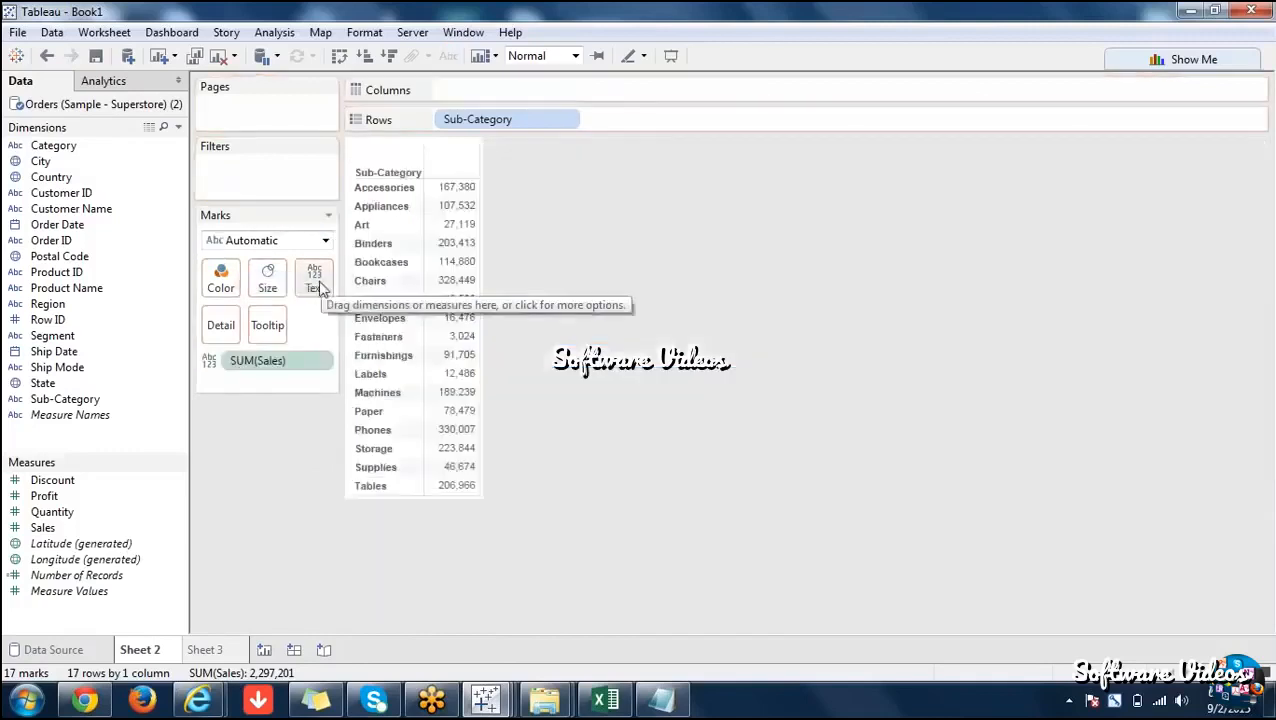
{"action": "key", "text": "ctrl+z"}
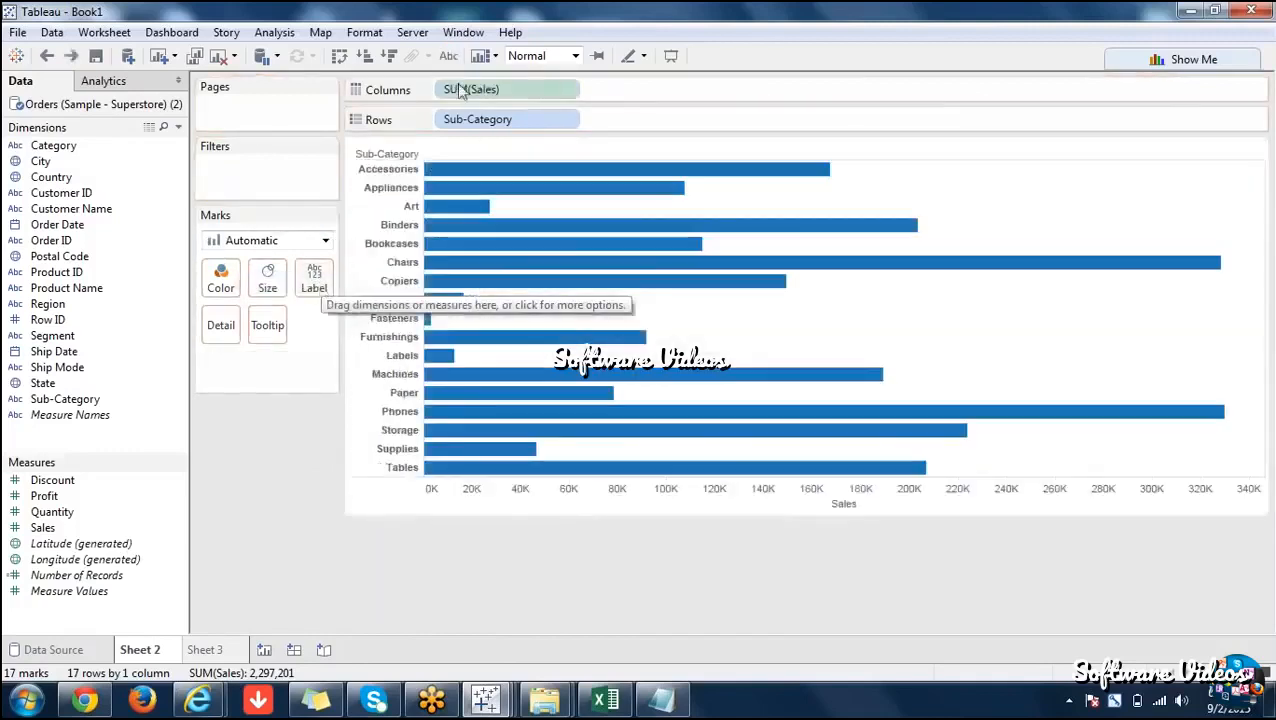
Label the bars with a copy of the Columns Sales field and remove it, then repeat the copy and the move, undoing both.
{"action": "left_click_drag", "start_coordinate": [470, 92], "coordinate": [315, 285]}
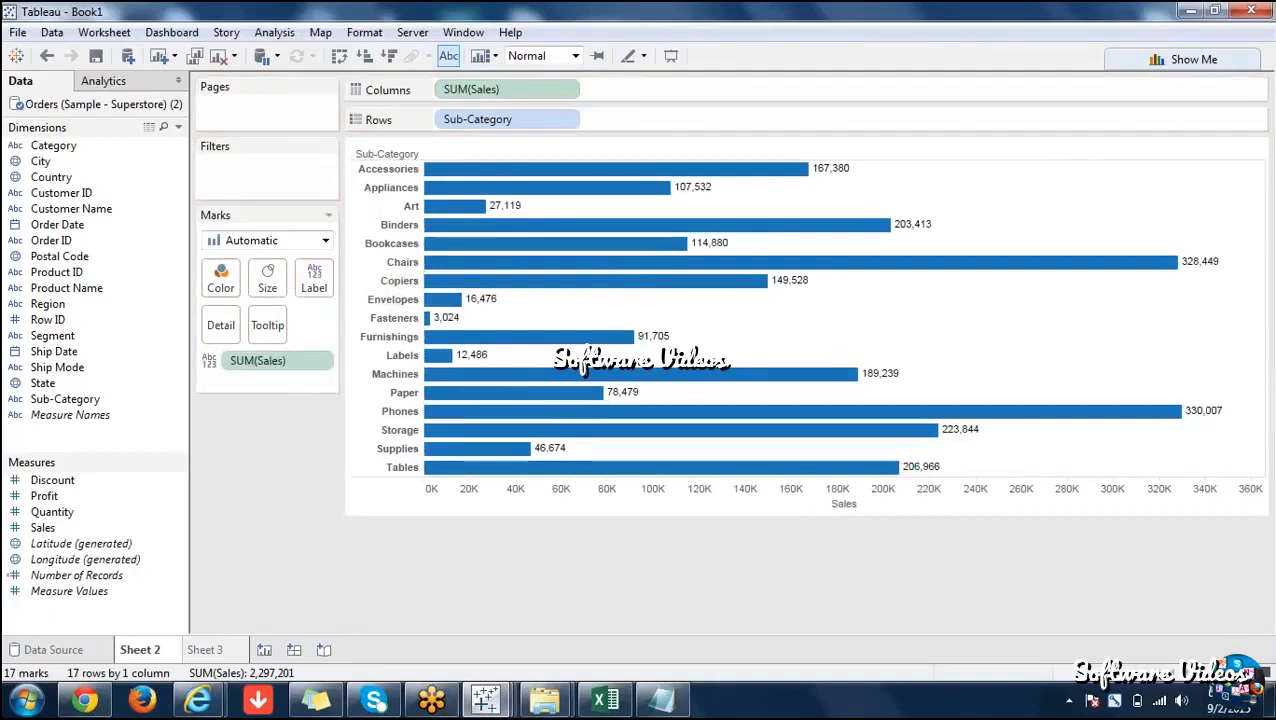
{"action": "mouse_move", "coordinate": [538, 92]}
{"action": "left_mouse_down"}
{"action": "mouse_move", "coordinate": [310, 178]}
{"action": "mouse_move", "coordinate": [533, 108]}
{"action": "mouse_move", "coordinate": [538, 89]}
{"action": "left_mouse_up"}
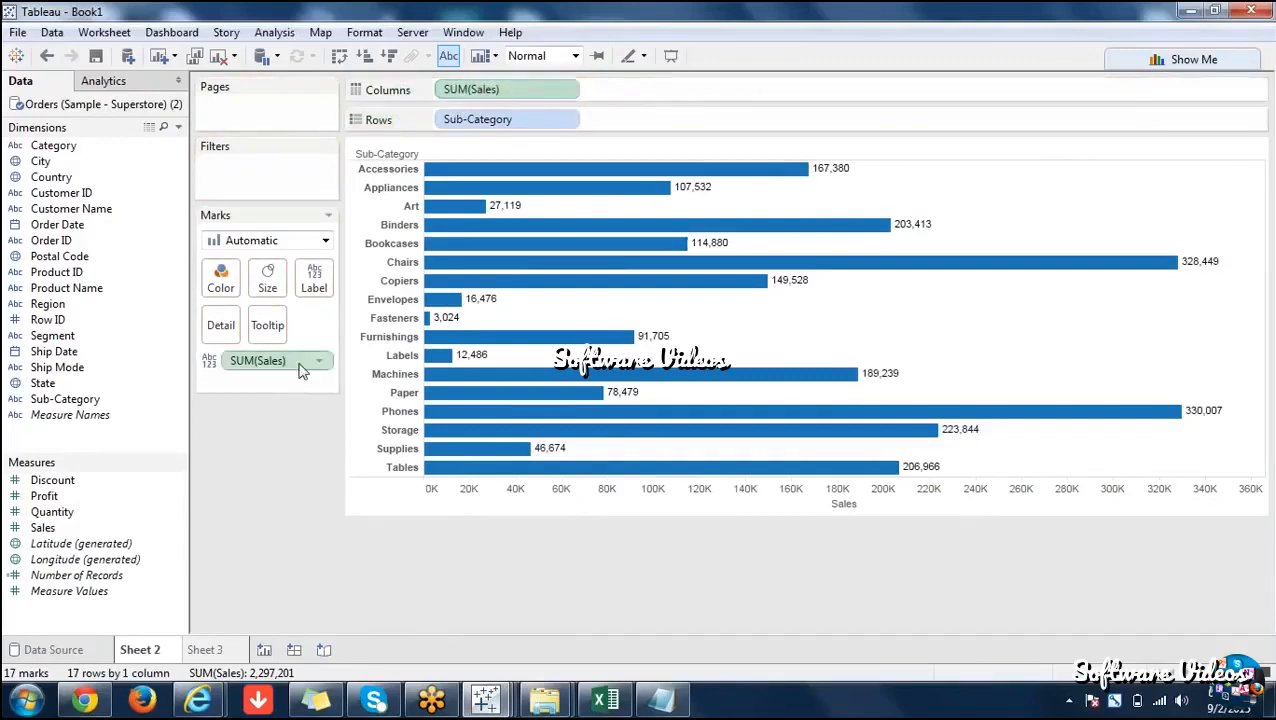
{"action": "left_click_drag", "start_coordinate": [302, 368], "coordinate": [222, 541]}
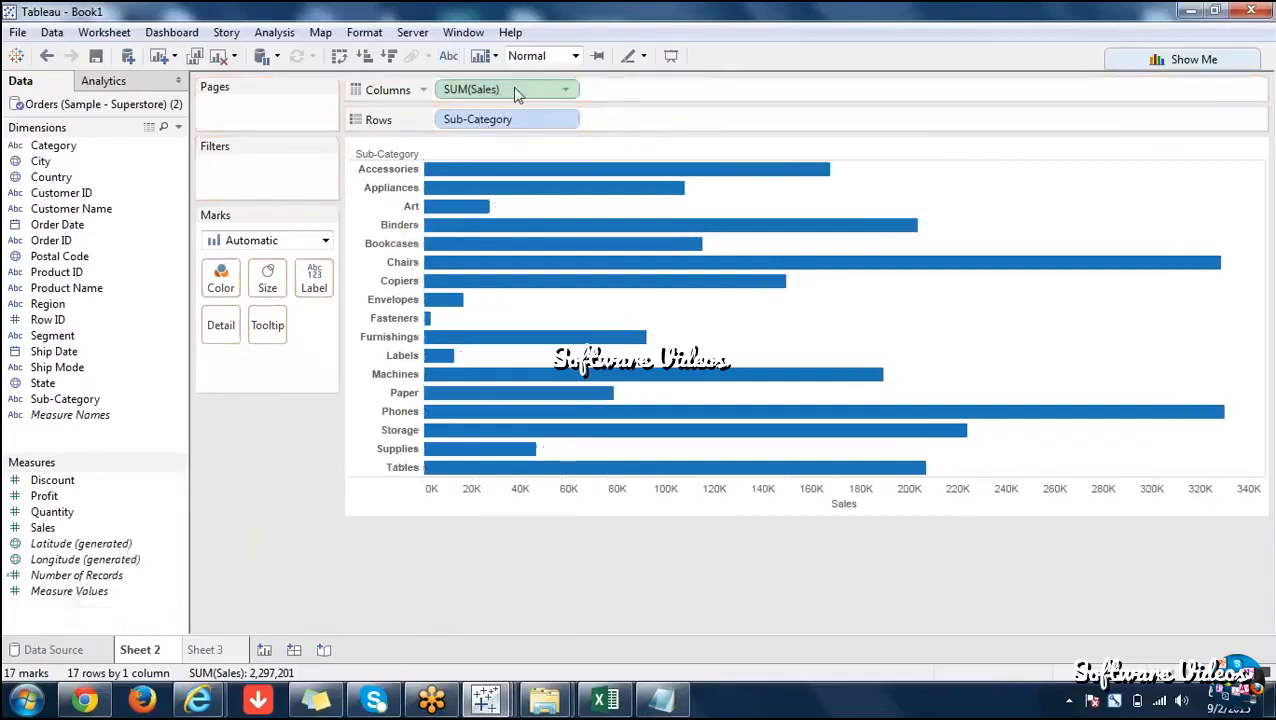
{"action": "left_click_drag", "start_coordinate": [512, 87], "coordinate": [318, 287]}
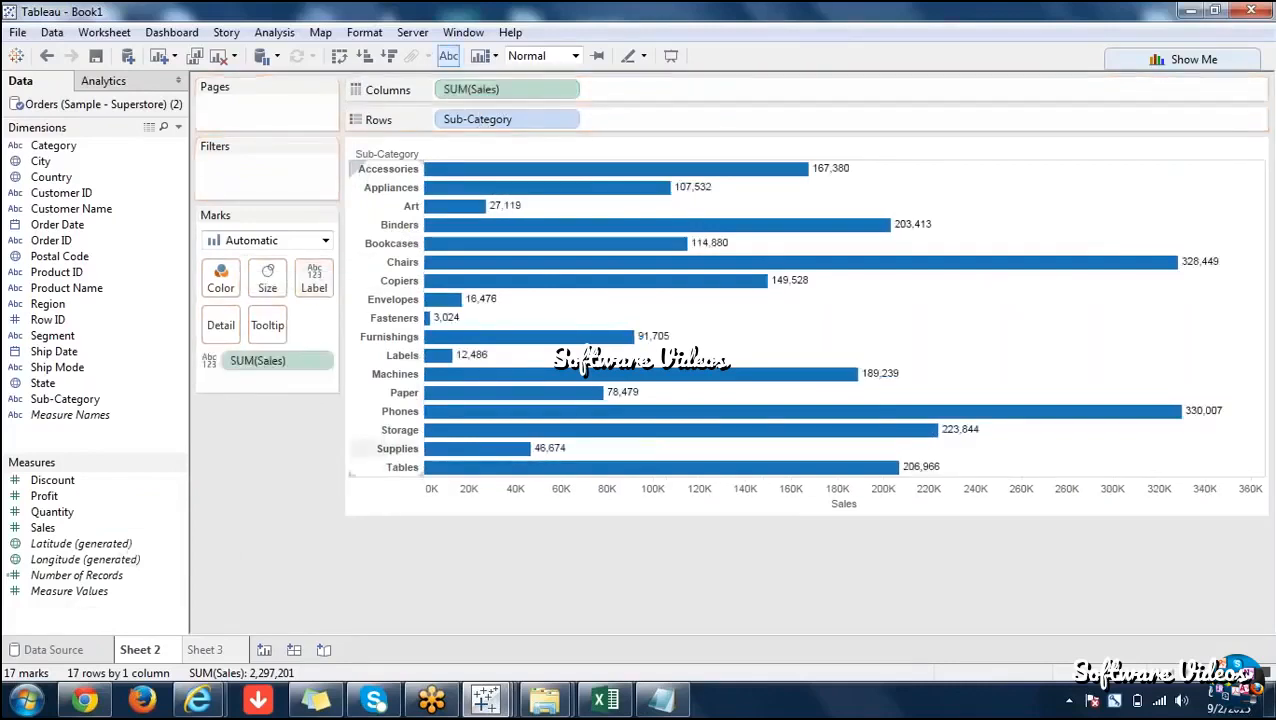
{"action": "key", "text": "ctrl+z"}
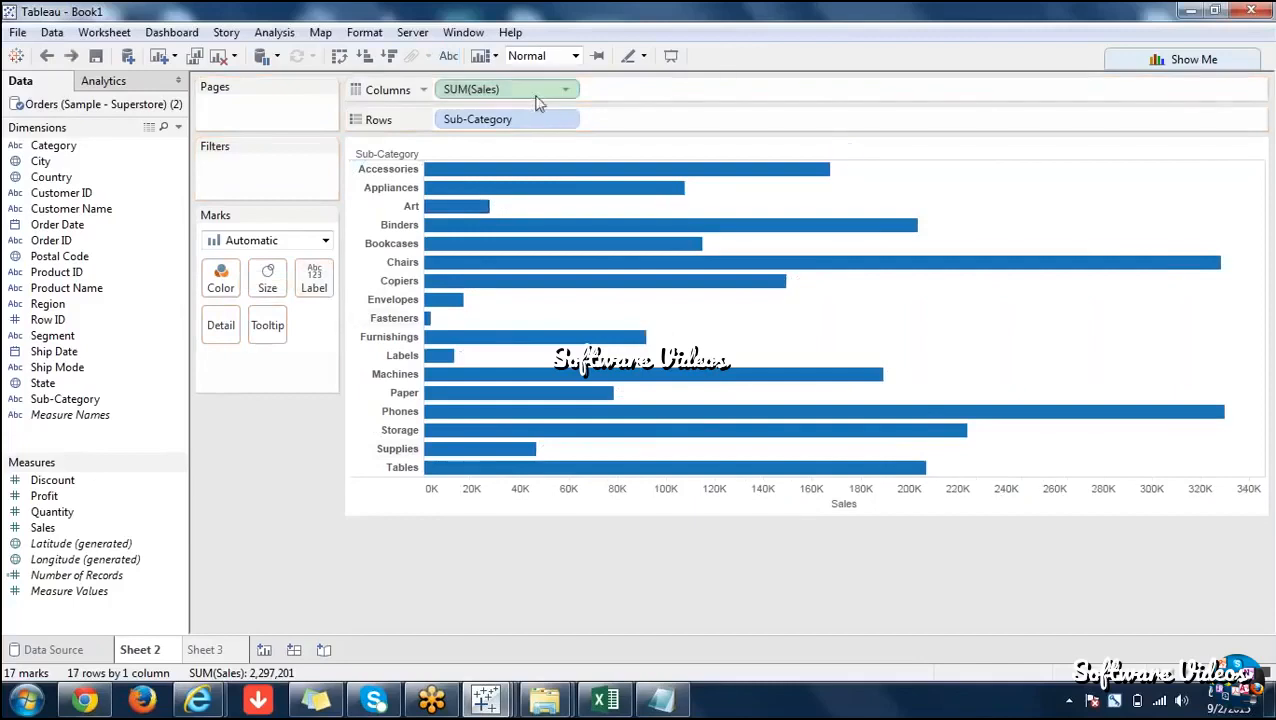
{"action": "left_click_drag", "start_coordinate": [527, 93], "coordinate": [314, 280]}
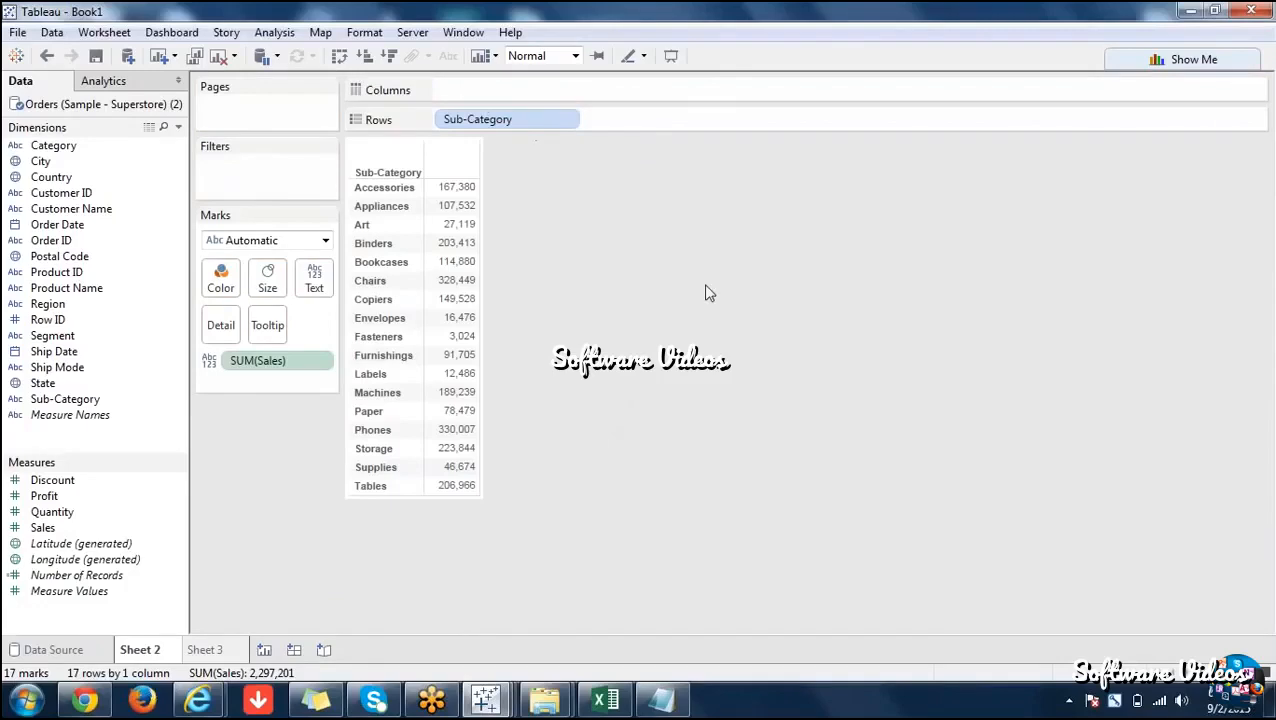
{"action": "key", "text": "ctrl+z"}
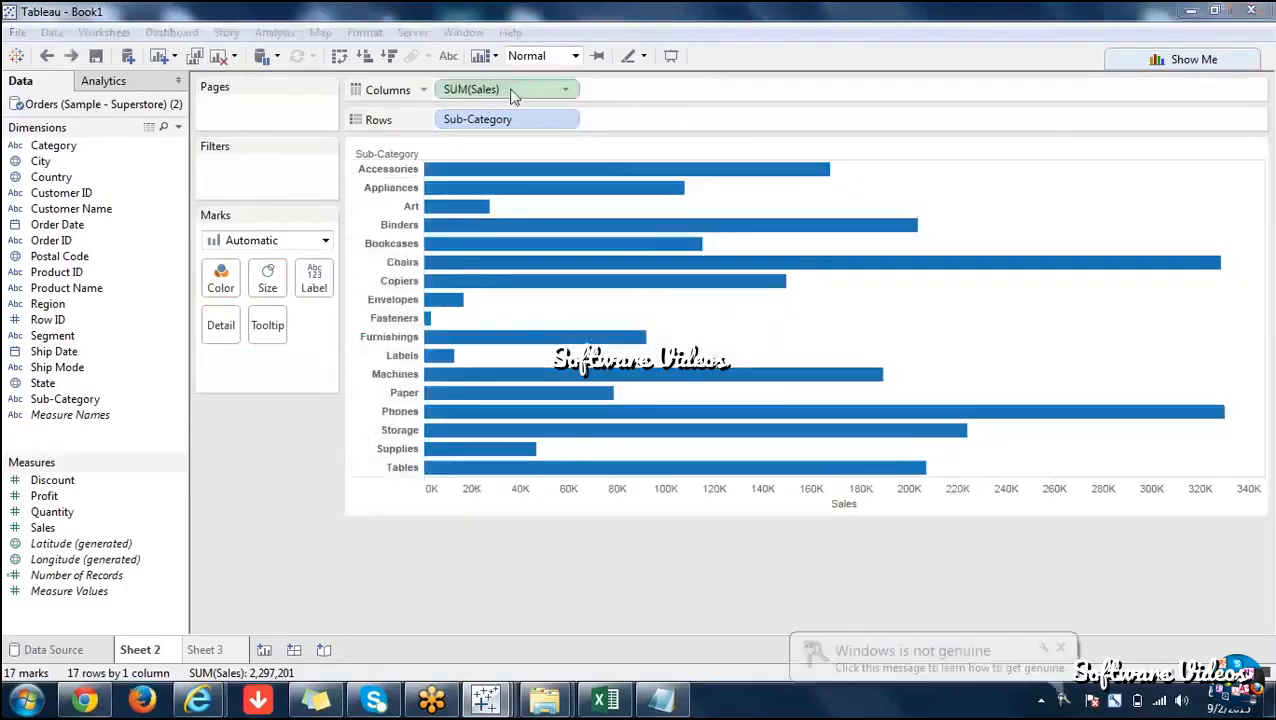
Try placing a second copy of the Sales field on Columns, then remove the copy.
{"action": "left_click_drag", "start_coordinate": [512, 92], "coordinate": [683, 100]}
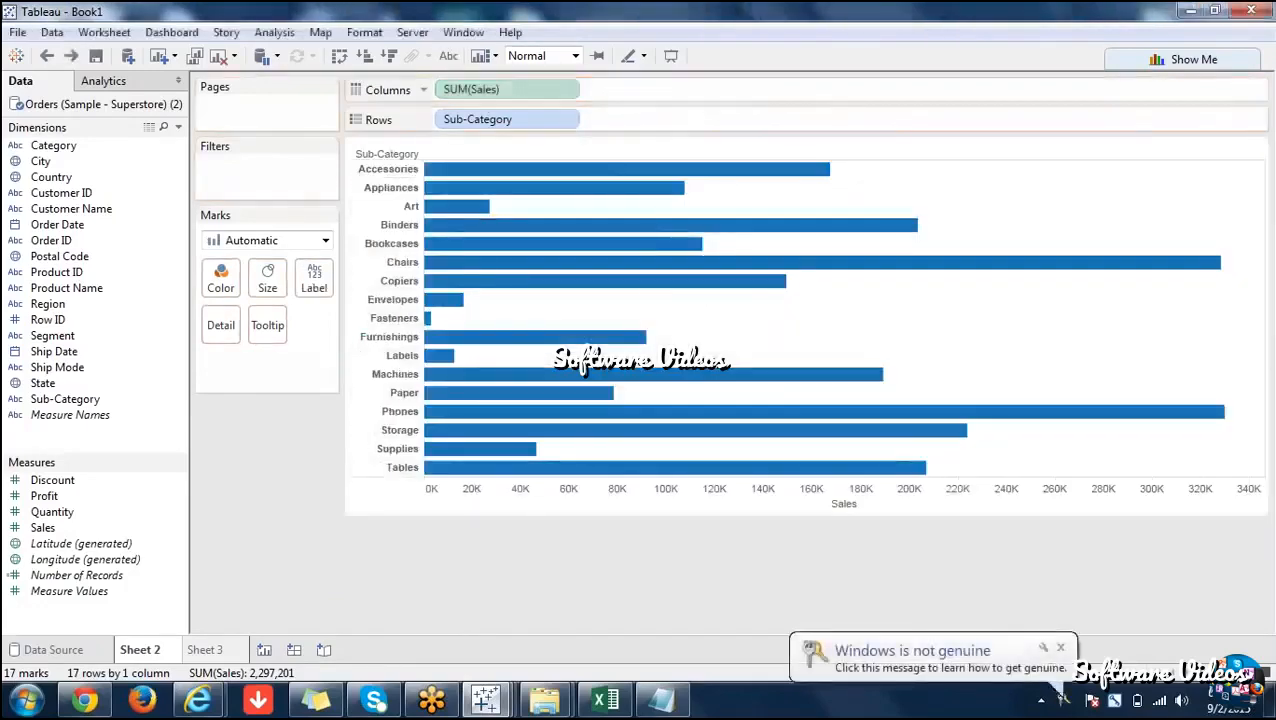
{"action": "left_click_drag", "start_coordinate": [541, 92], "coordinate": [700, 100]}
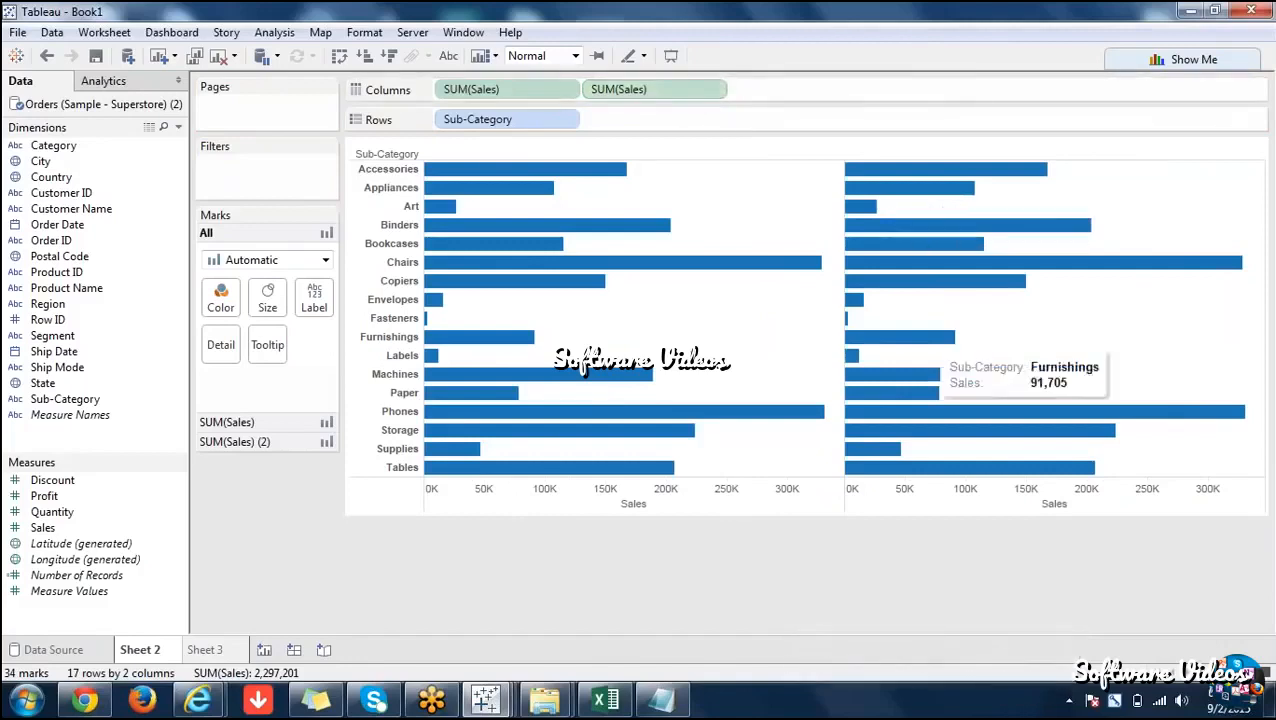
{"action": "left_click_drag", "start_coordinate": [652, 90], "coordinate": [640, 575]}
{"action": "left_click", "coordinate": [565, 90]}
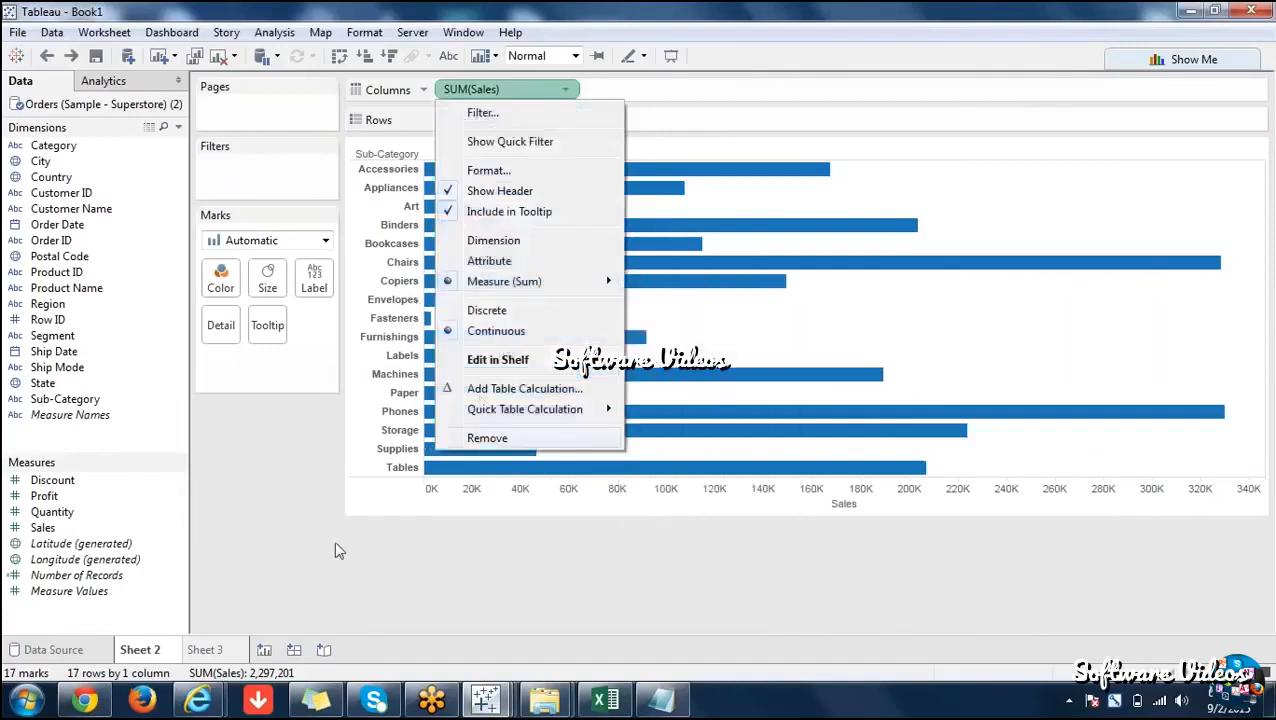
{"action": "left_click", "coordinate": [193, 600]}
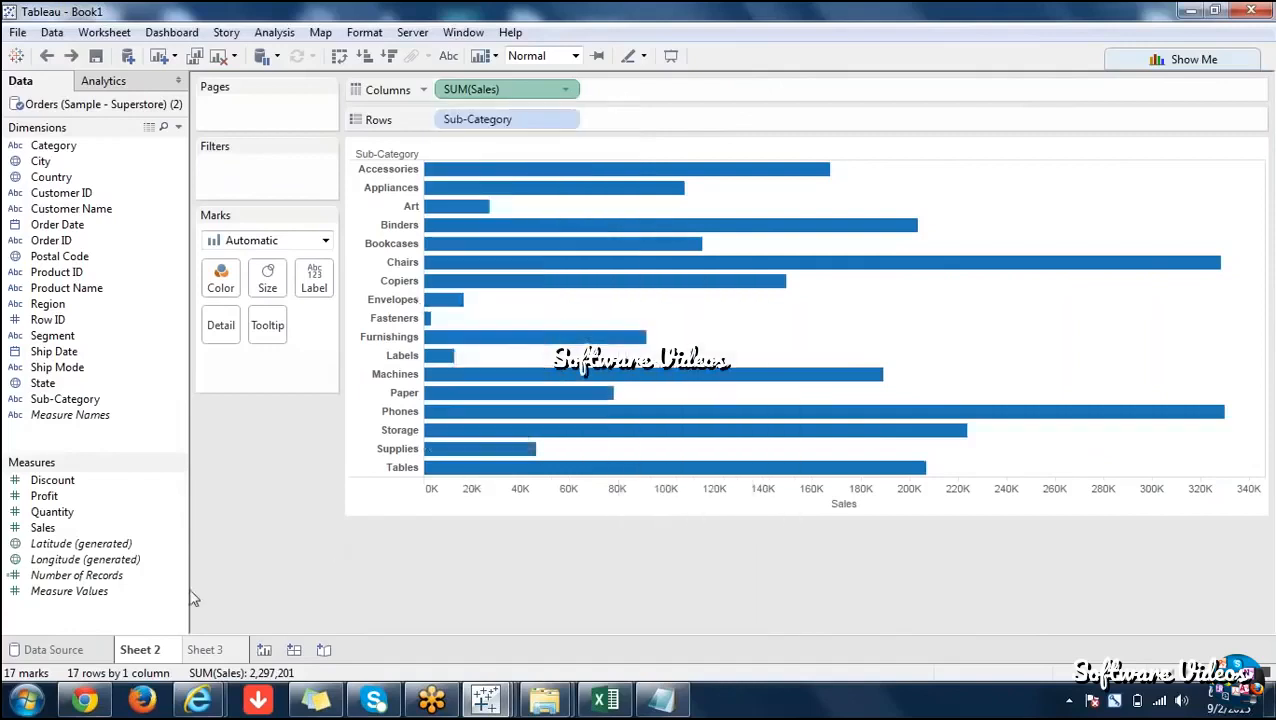
{"action": "right_click", "coordinate": [219, 652]}
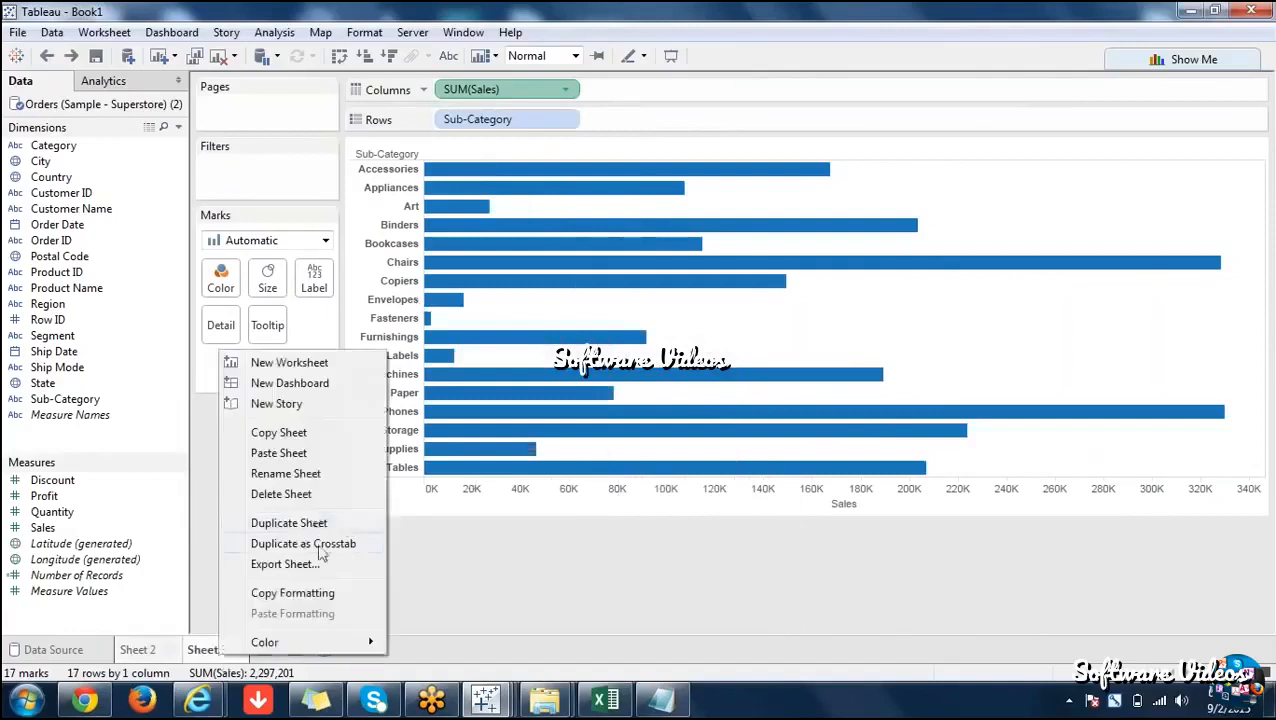
{"action": "left_click", "coordinate": [564, 550]}
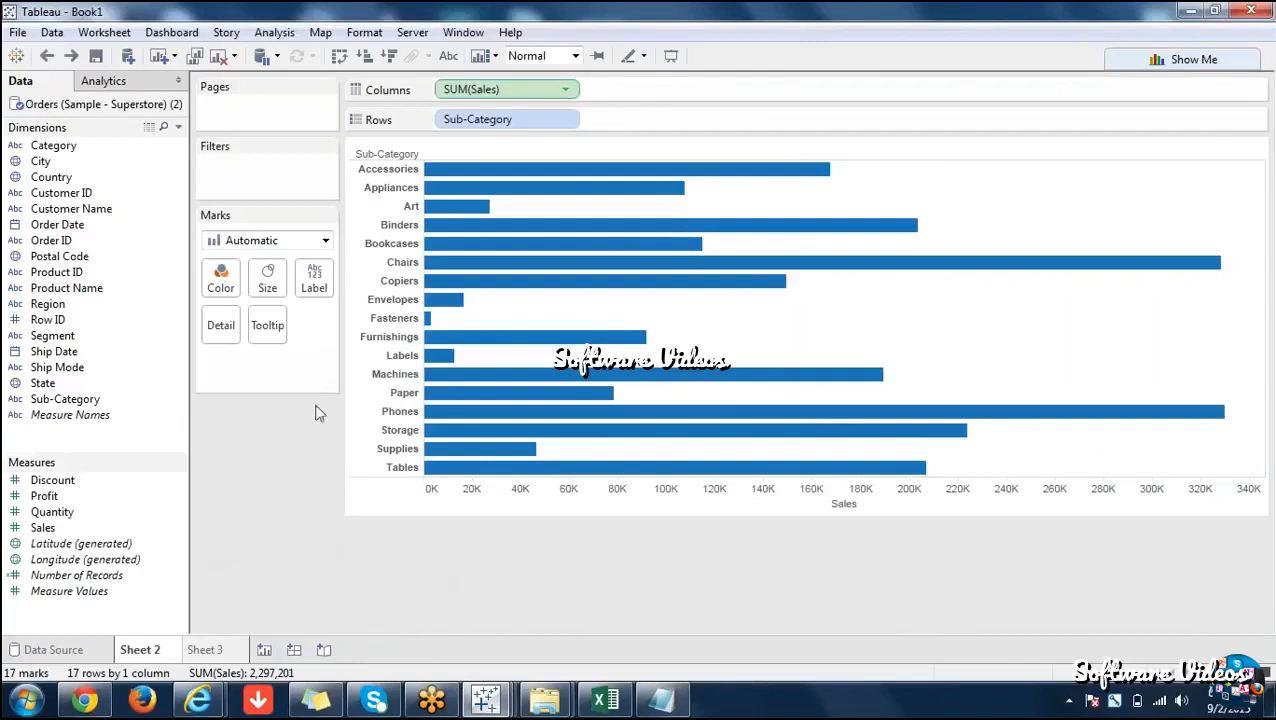
Show mark labels on the bars, moving the Accessories label slightly away from its bar and the Appliances label inside its bar.
{"action": "left_click", "coordinate": [448, 56]}
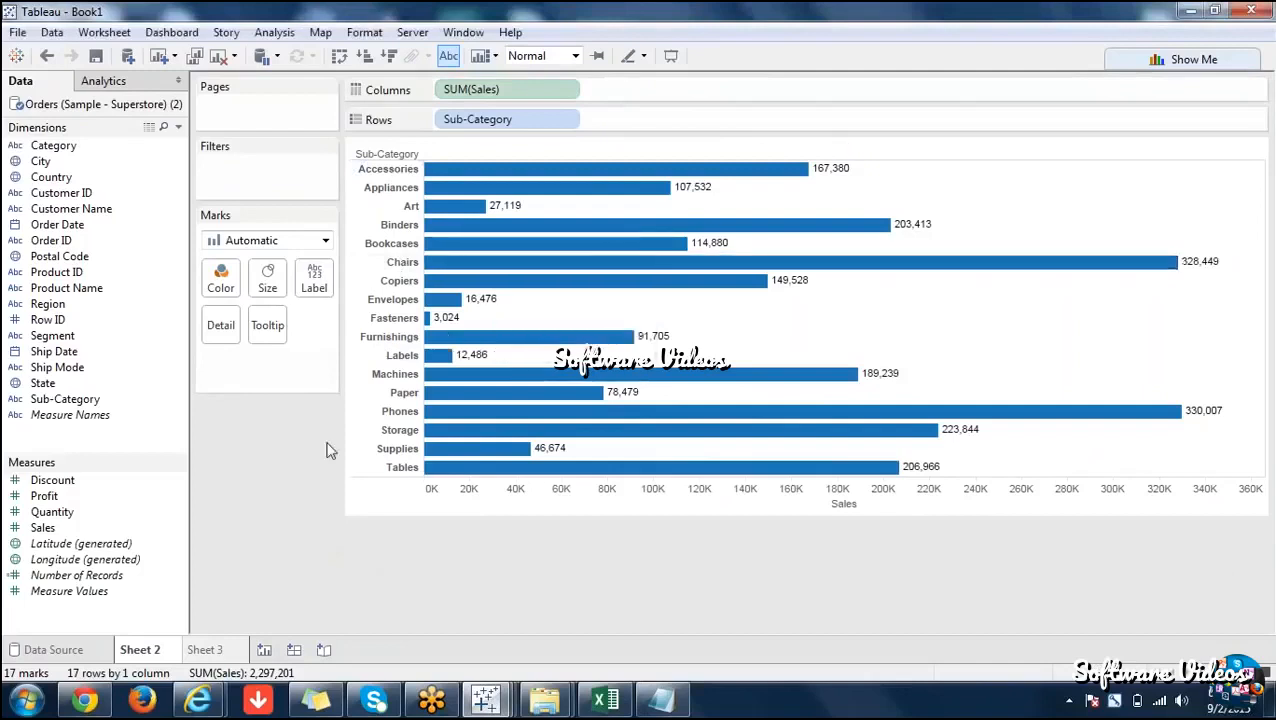
{"action": "left_click", "coordinate": [828, 172]}
{"action": "mouse_move", "coordinate": [830, 170]}
{"action": "left_mouse_down"}
{"action": "mouse_move", "coordinate": [871, 169]}
{"action": "mouse_move", "coordinate": [789, 202]}
{"action": "mouse_move", "coordinate": [583, 162]}
{"action": "mouse_move", "coordinate": [834, 168]}
{"action": "left_mouse_up"}
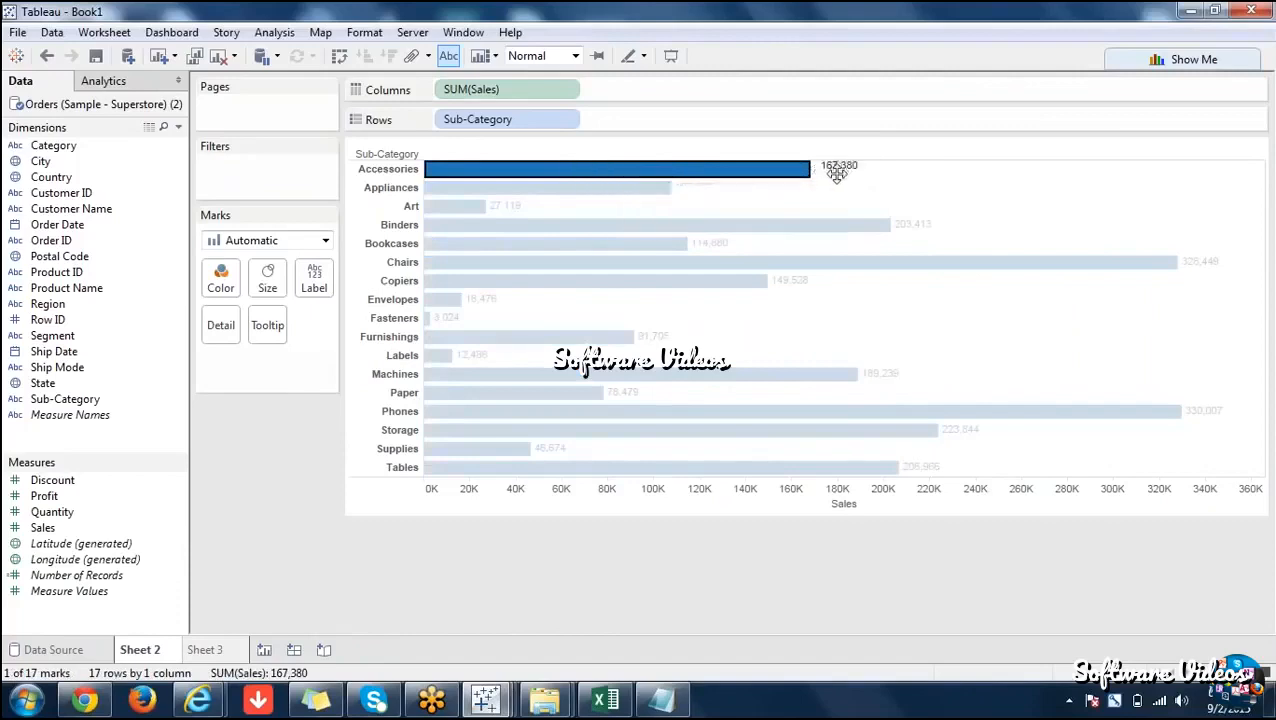
{"action": "left_click", "coordinate": [698, 186]}
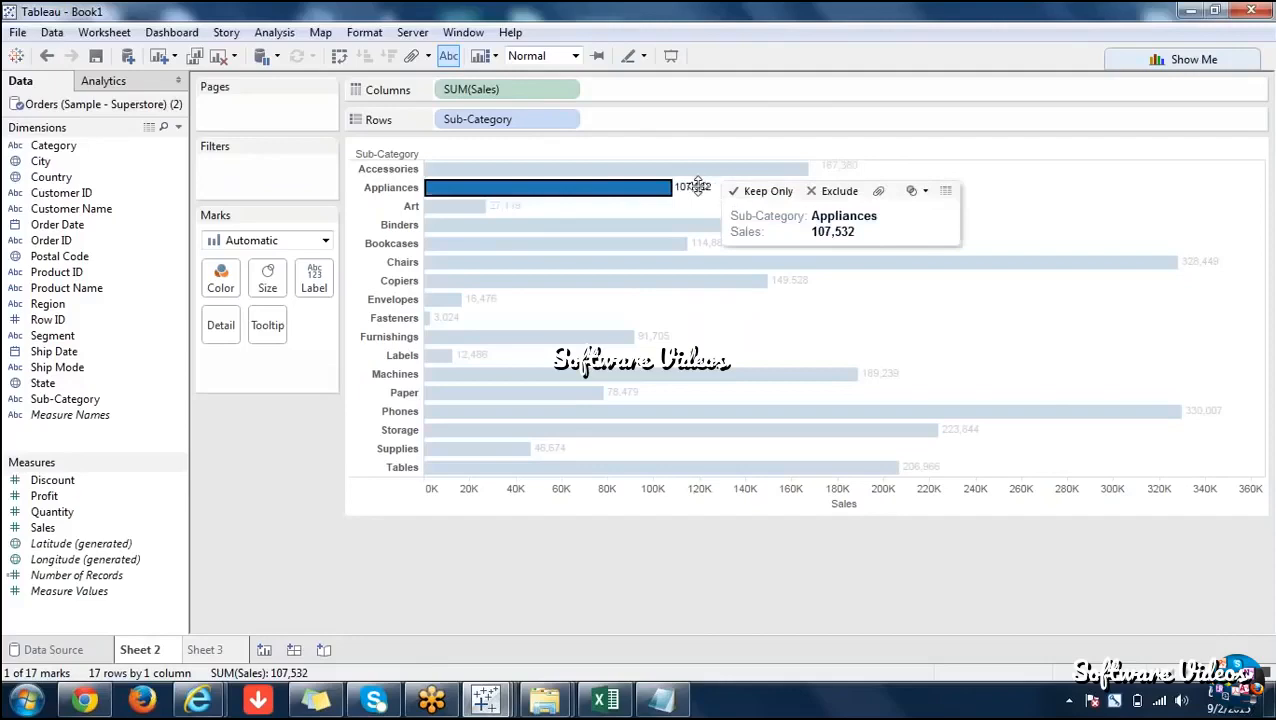
{"action": "left_click_drag", "start_coordinate": [566, 189], "coordinate": [564, 191]}
{"action": "left_click", "coordinate": [330, 497]}
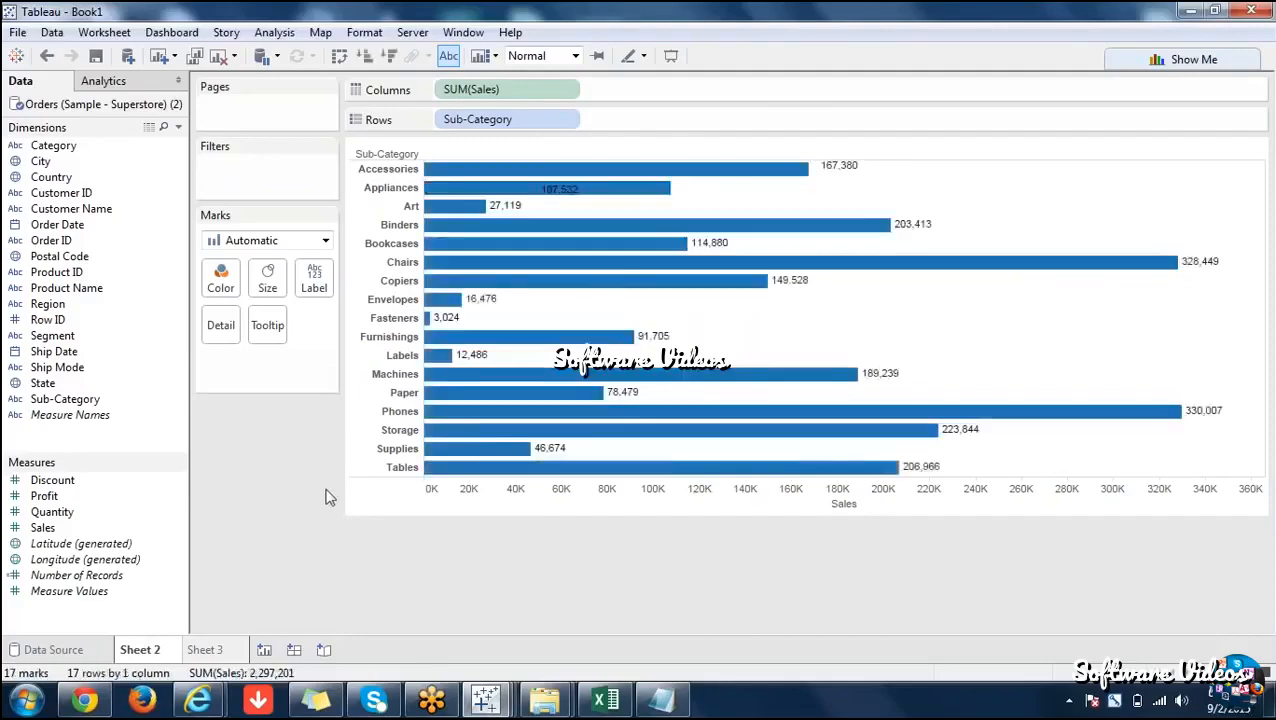
Try rotating the Sub-Category header labels of the bar chart and rotate them back to horizontal.
{"action": "right_click", "coordinate": [393, 246]}
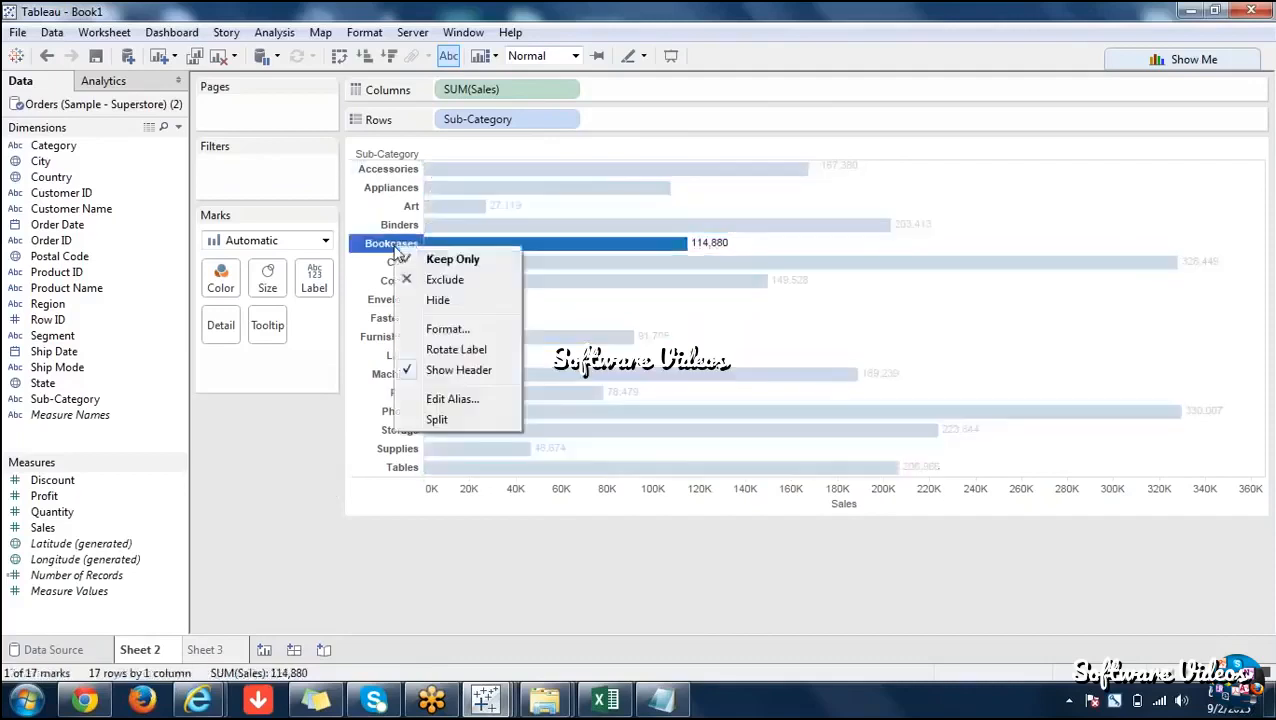
{"action": "left_click", "coordinate": [463, 352]}
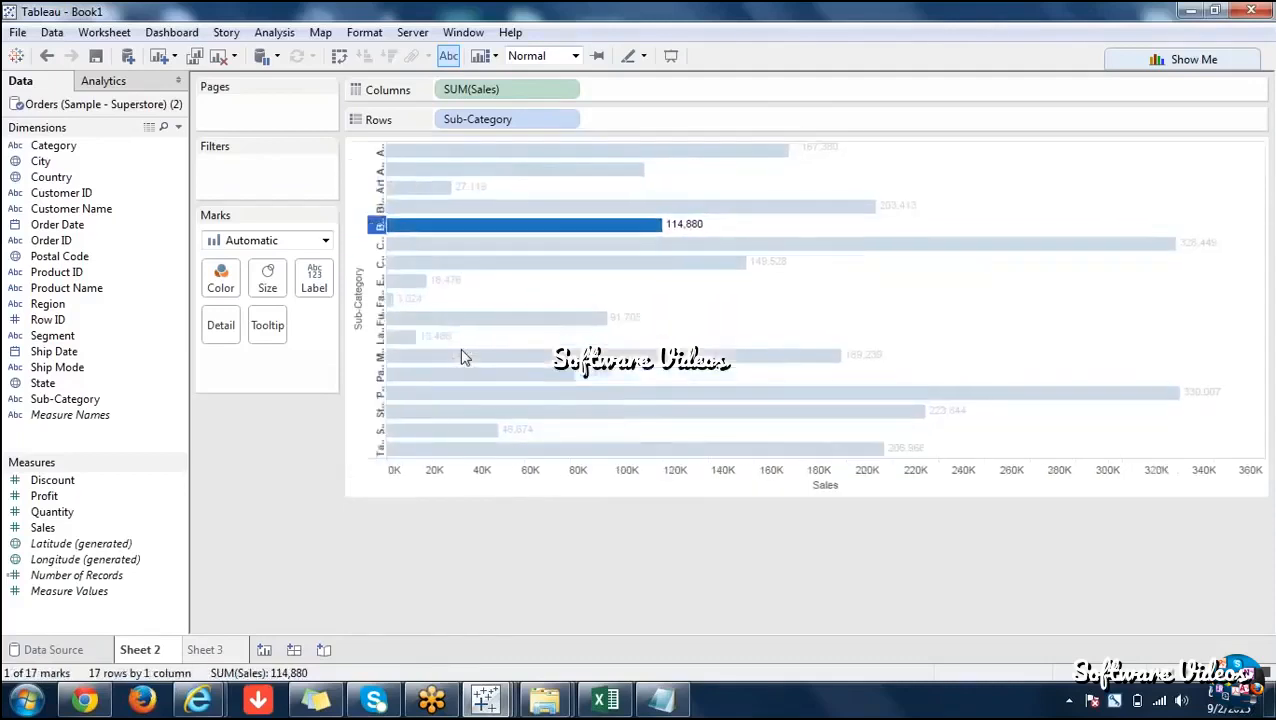
{"action": "right_click", "coordinate": [379, 281]}
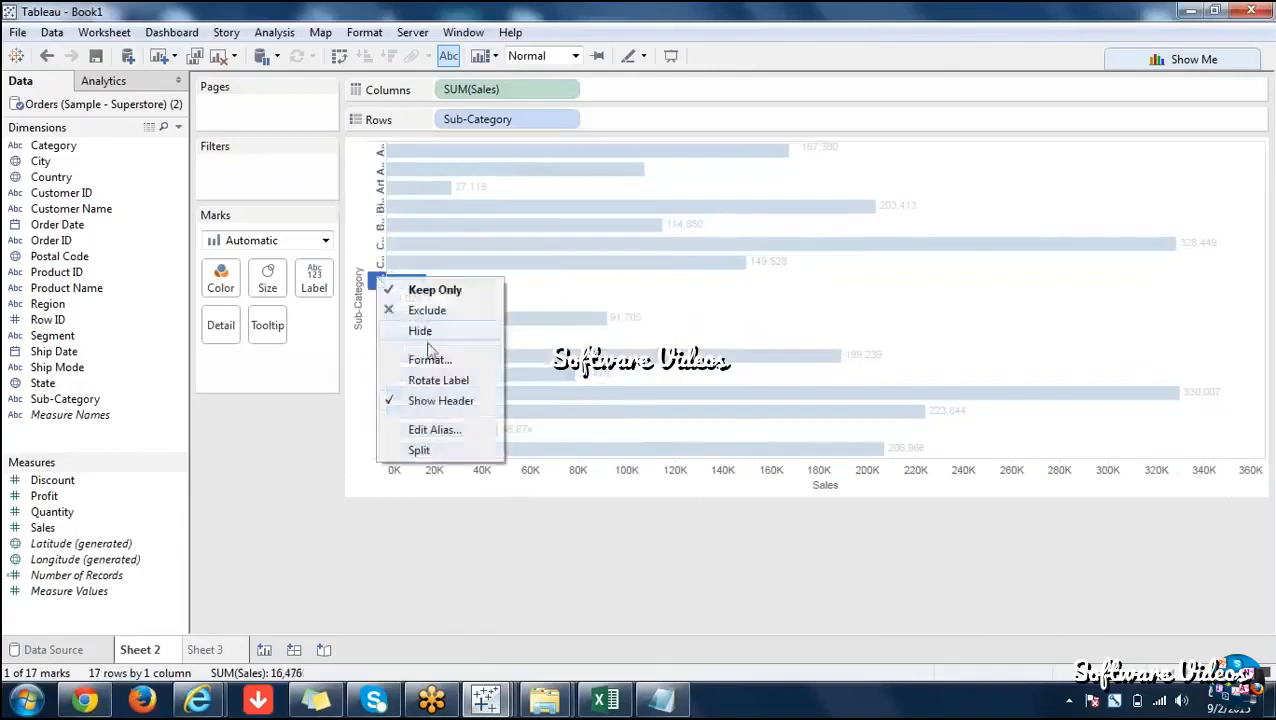
{"action": "left_click", "coordinate": [434, 385]}
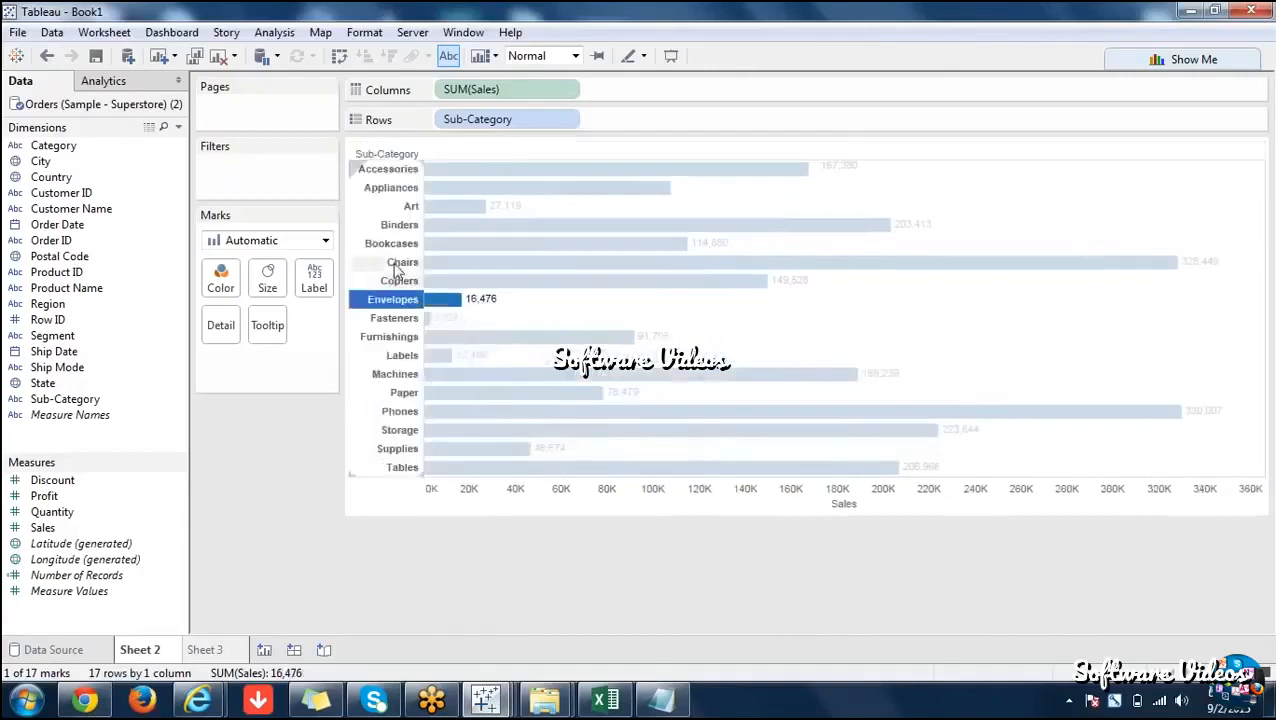
View the format settings for the Sub-Category headers, close them without changes and clear the Chairs selection.
{"action": "right_click", "coordinate": [401, 263]}
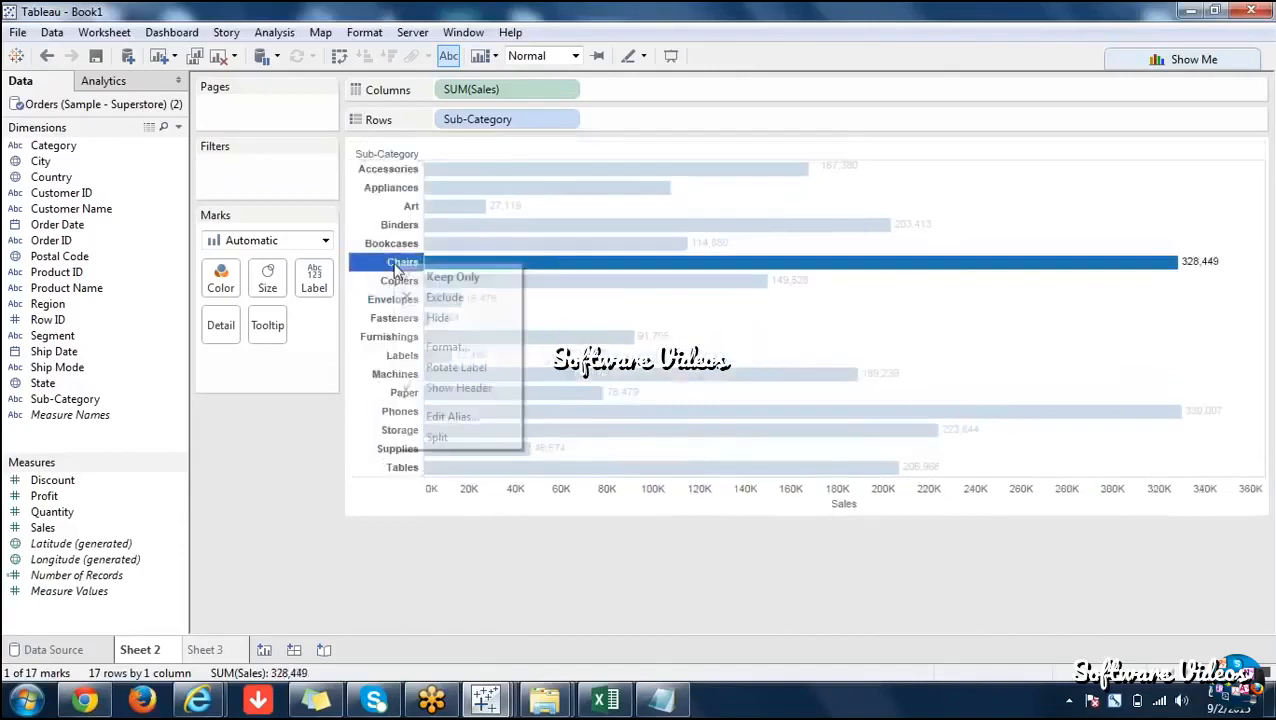
{"action": "left_click", "coordinate": [444, 347]}
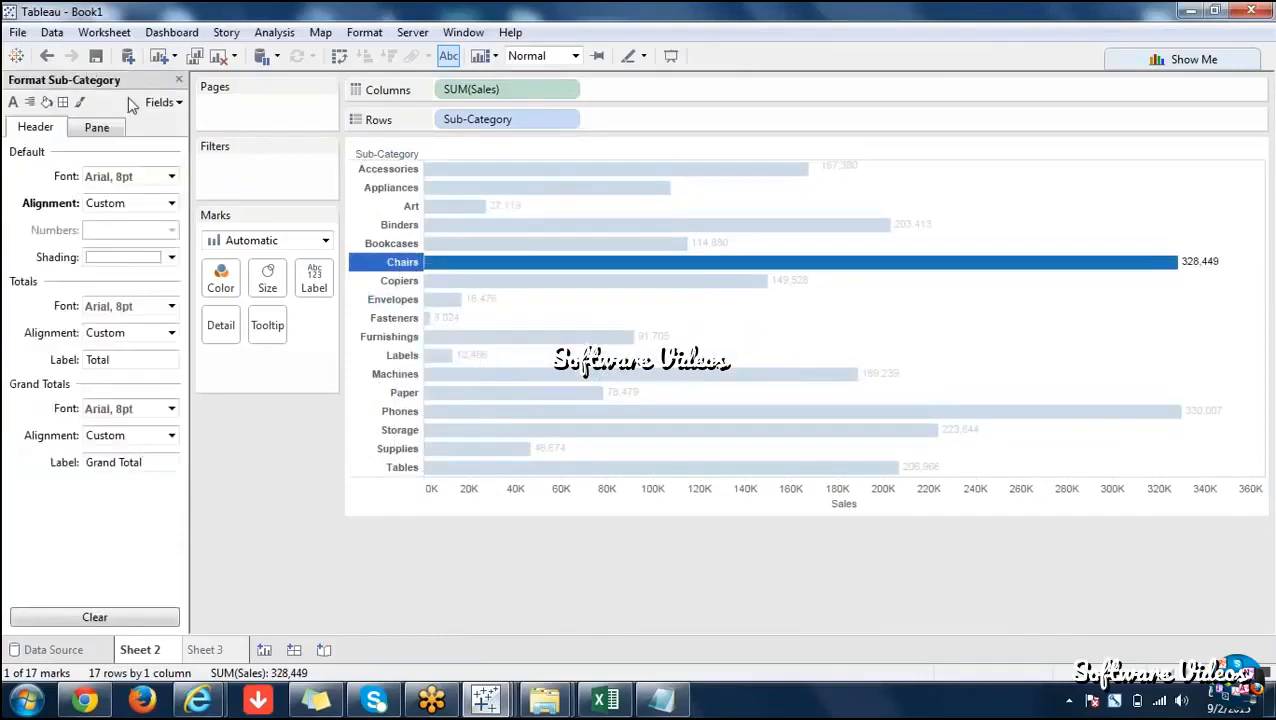
{"action": "left_click", "coordinate": [178, 84]}
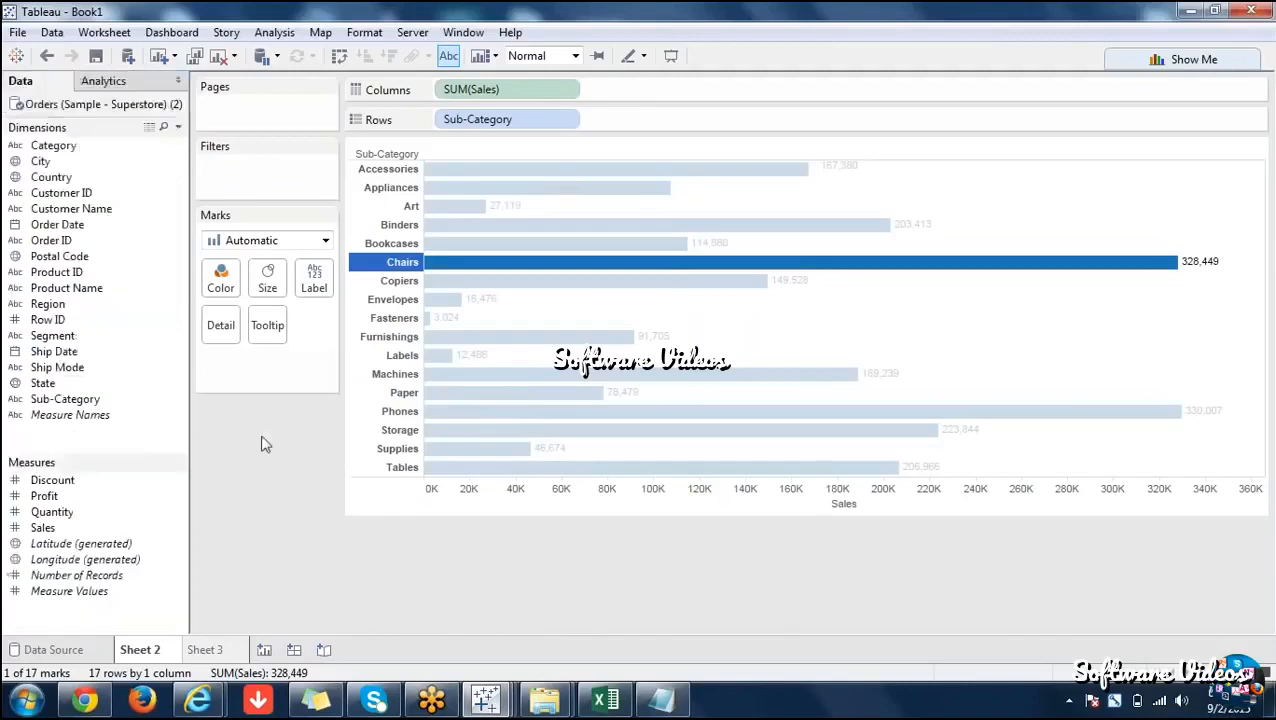
{"action": "left_click", "coordinate": [300, 486]}
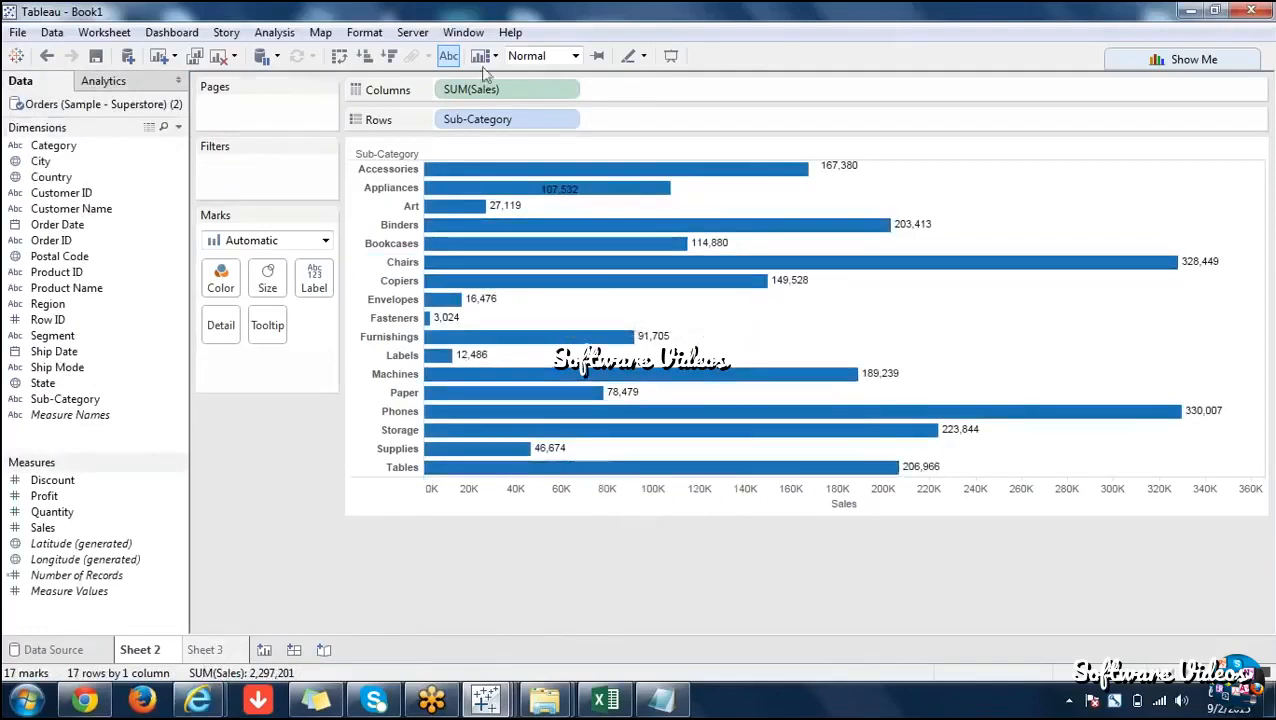
Hide the mark labels and swap the axes so that Sub-Category is on Columns and Sales on Rows.
{"action": "left_click", "coordinate": [448, 55]}
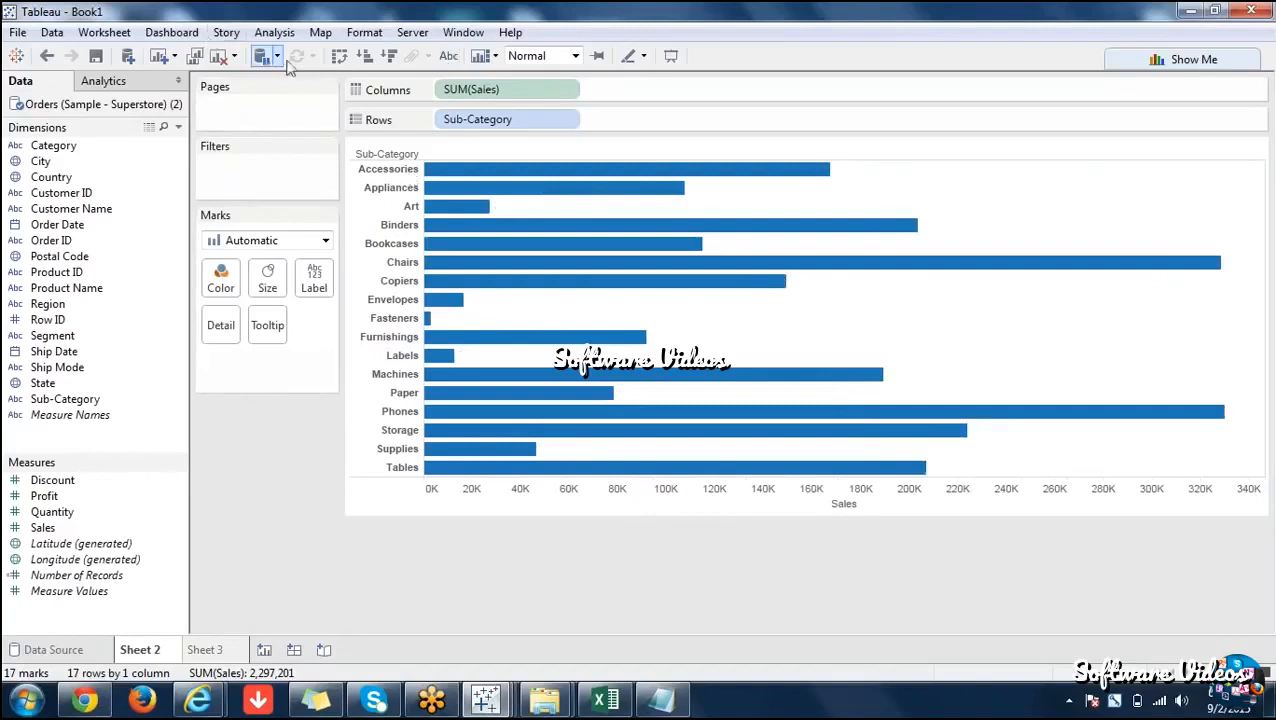
{"action": "left_click", "coordinate": [339, 56]}
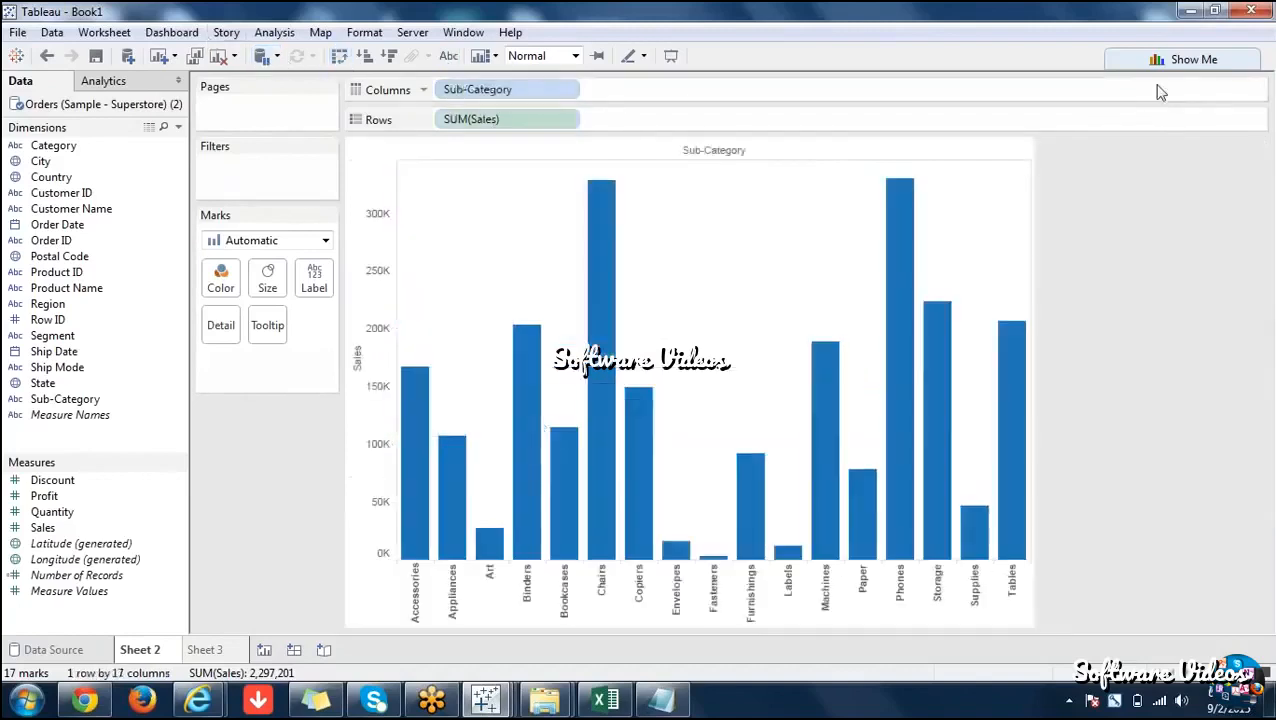
Add the Profit measure to Rows after Sales in the Sub-Category chart.
{"action": "left_click", "coordinate": [62, 497]}
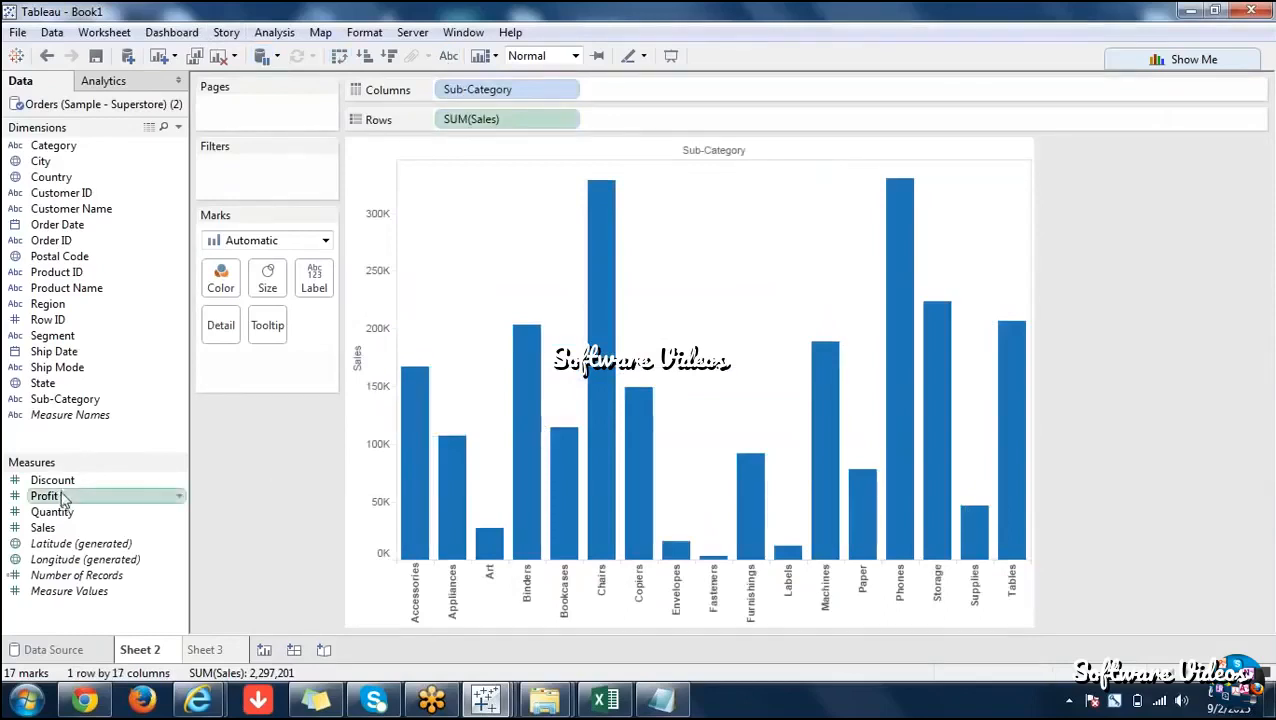
{"action": "double_click", "coordinate": [62, 497]}
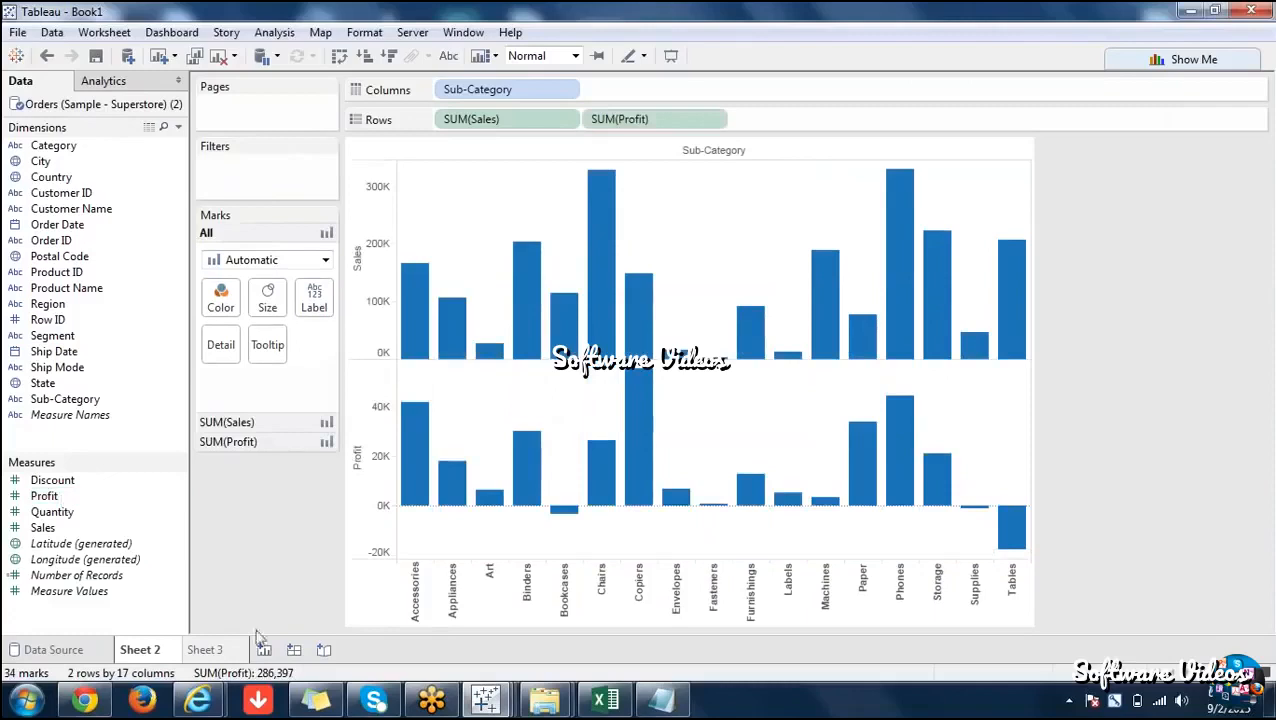
Clear all fields from Sheet 3 and return to the Sales and Profit chart on Sheet 2.
{"action": "left_click", "coordinate": [218, 652]}
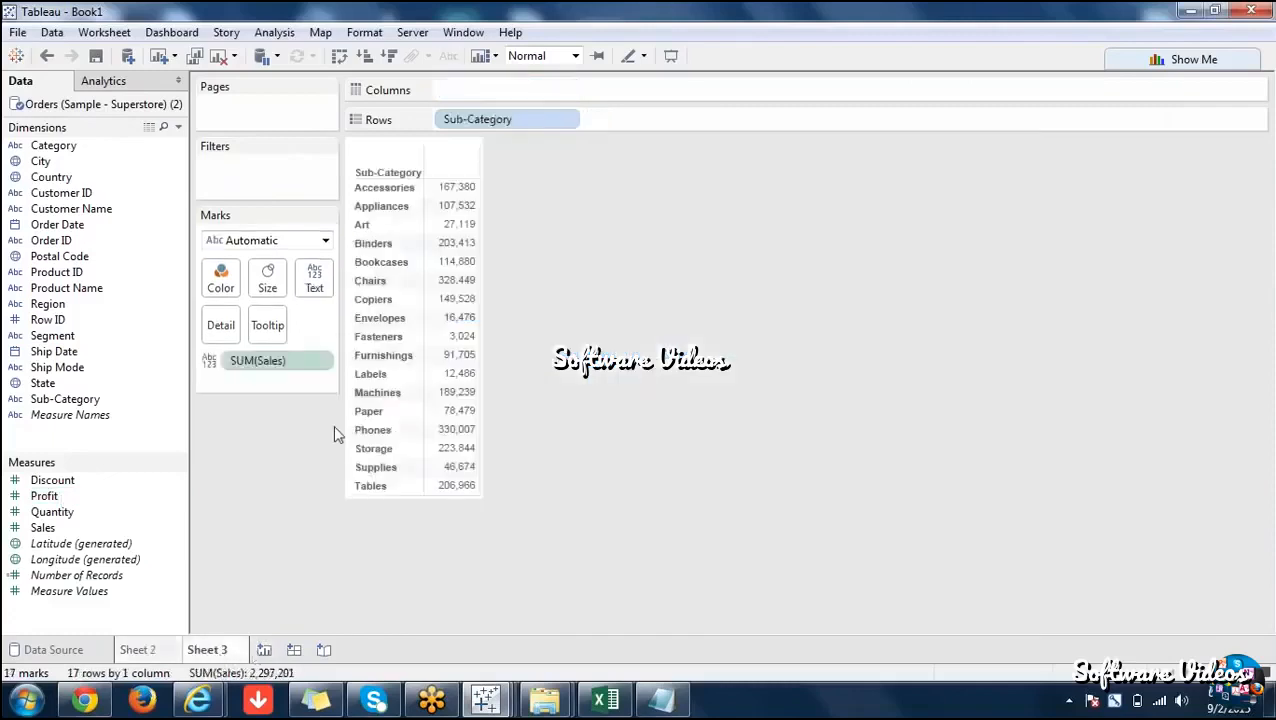
{"action": "left_click", "coordinate": [218, 56]}
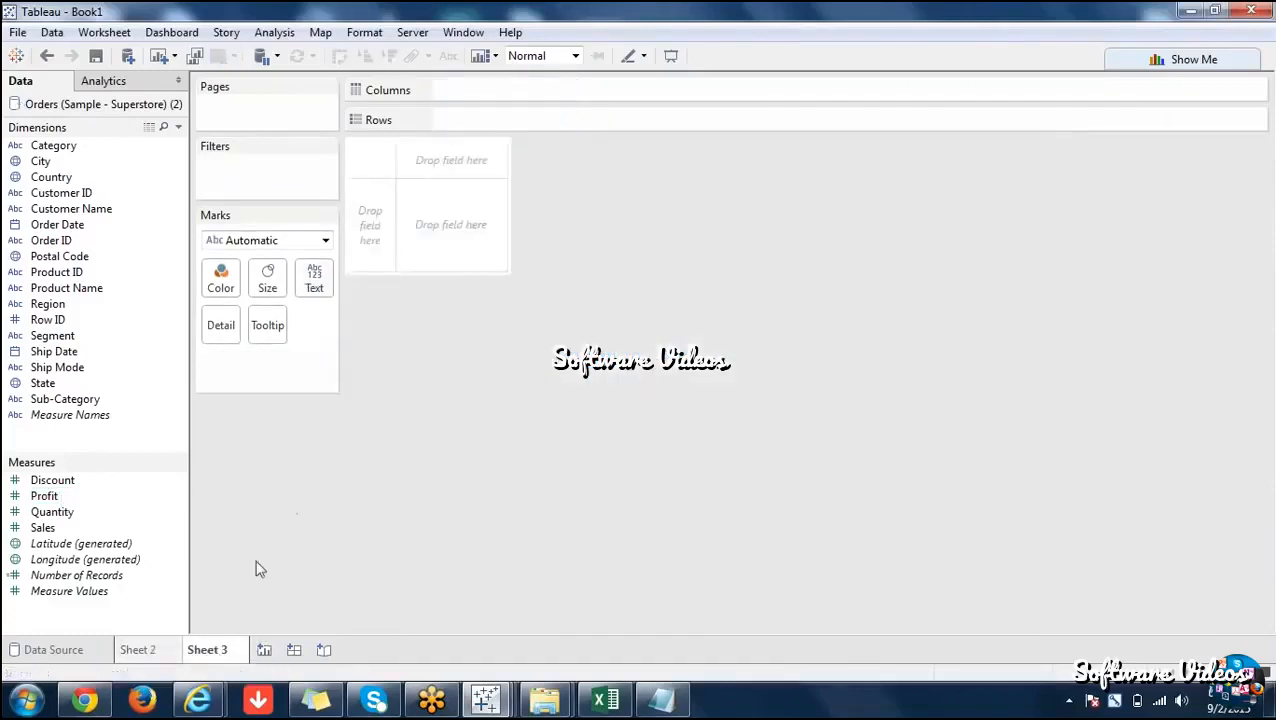
{"action": "left_click", "coordinate": [138, 651]}
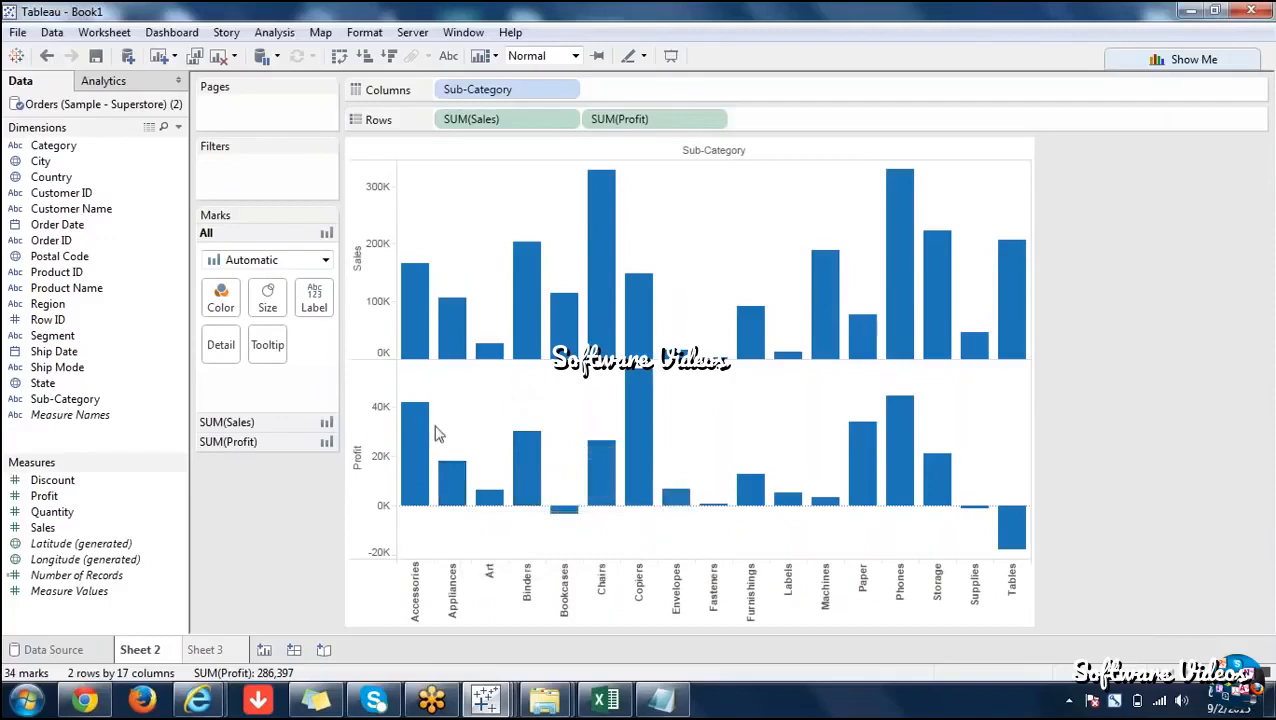
Combine the Sales and Profit charts by making the Profit axis a dual axis.
{"action": "left_click", "coordinate": [371, 488]}
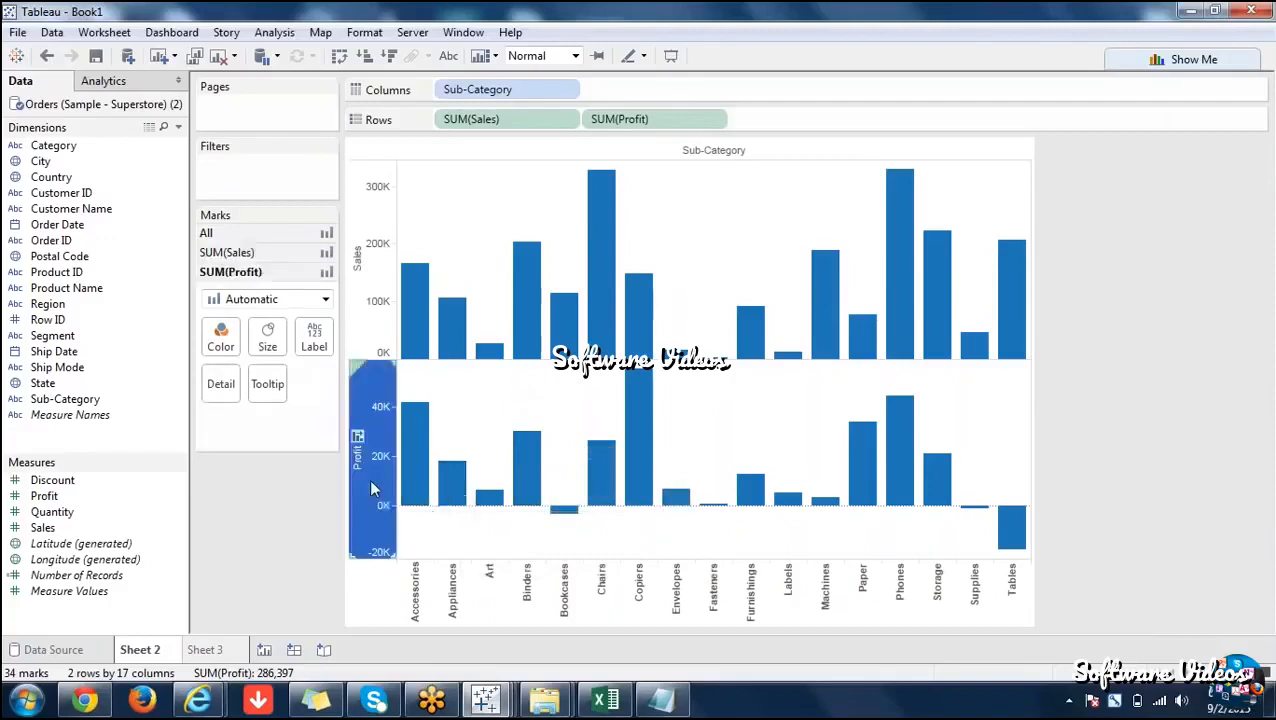
{"action": "right_click", "coordinate": [371, 488]}
{"action": "left_click", "coordinate": [411, 580]}
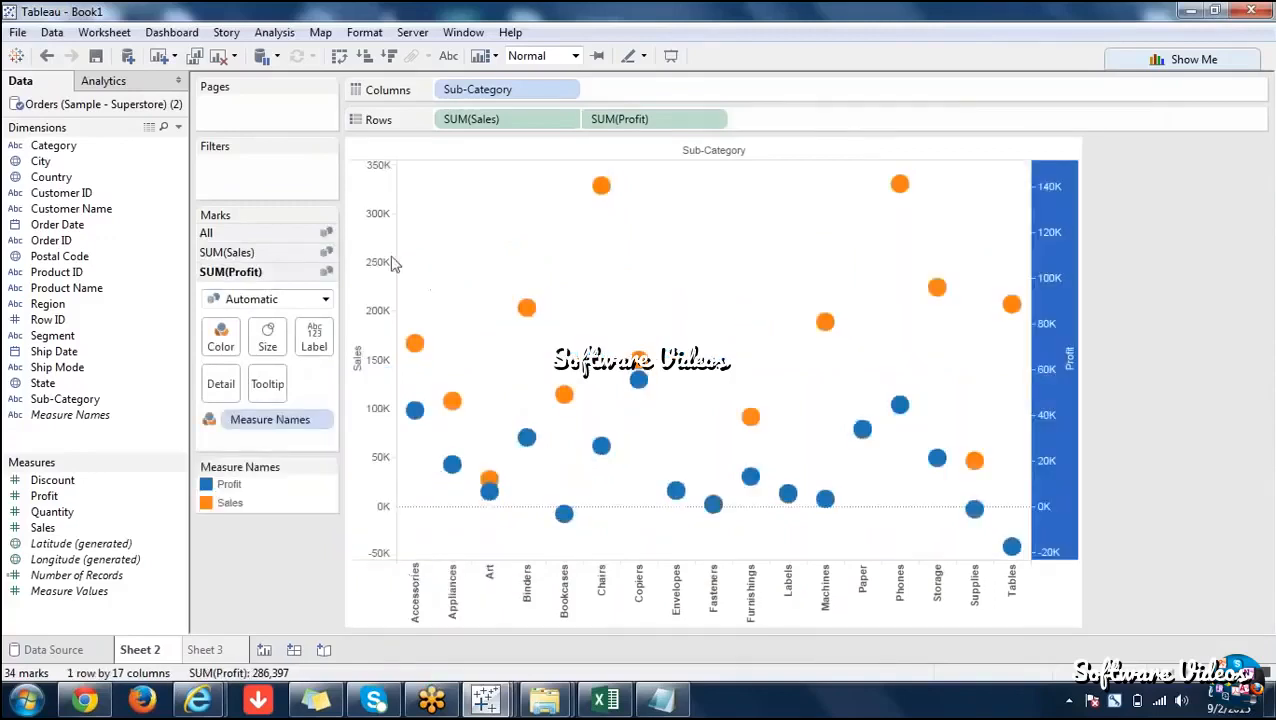
Set the mark type for all measures in the combined chart to Bar.
{"action": "left_click", "coordinate": [310, 237]}
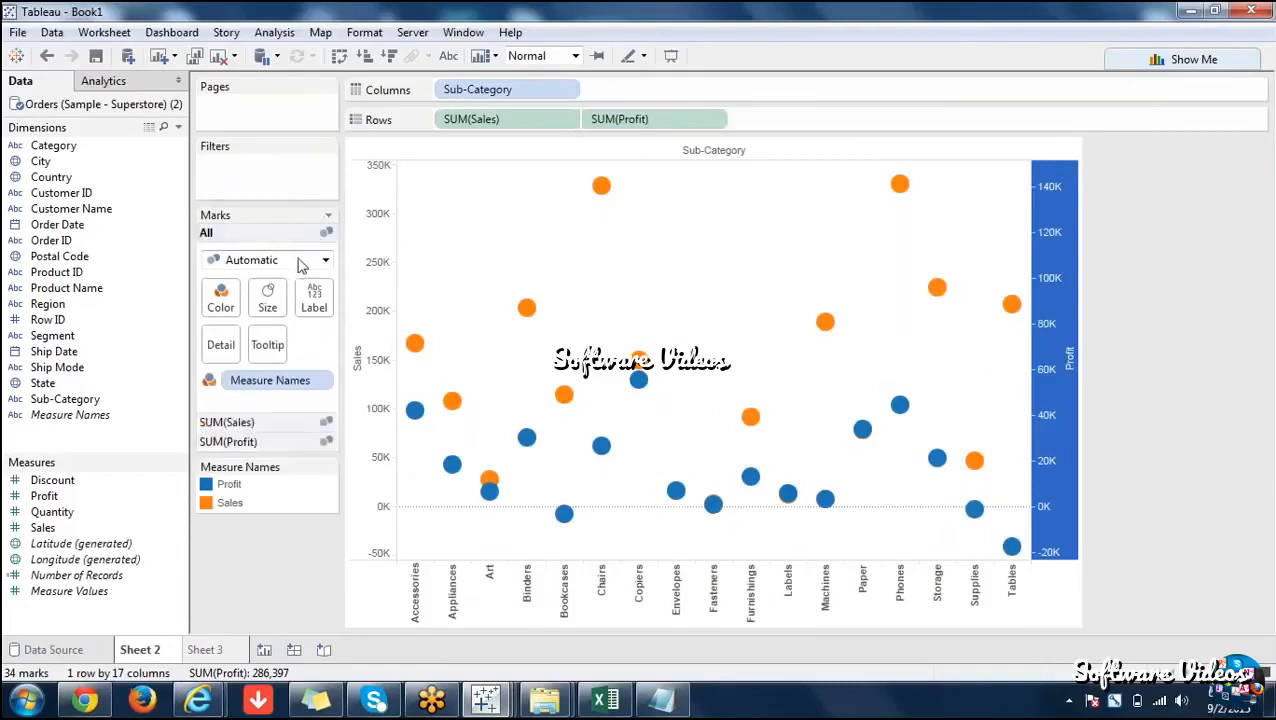
{"action": "left_click", "coordinate": [298, 262]}
{"action": "left_click", "coordinate": [252, 303]}
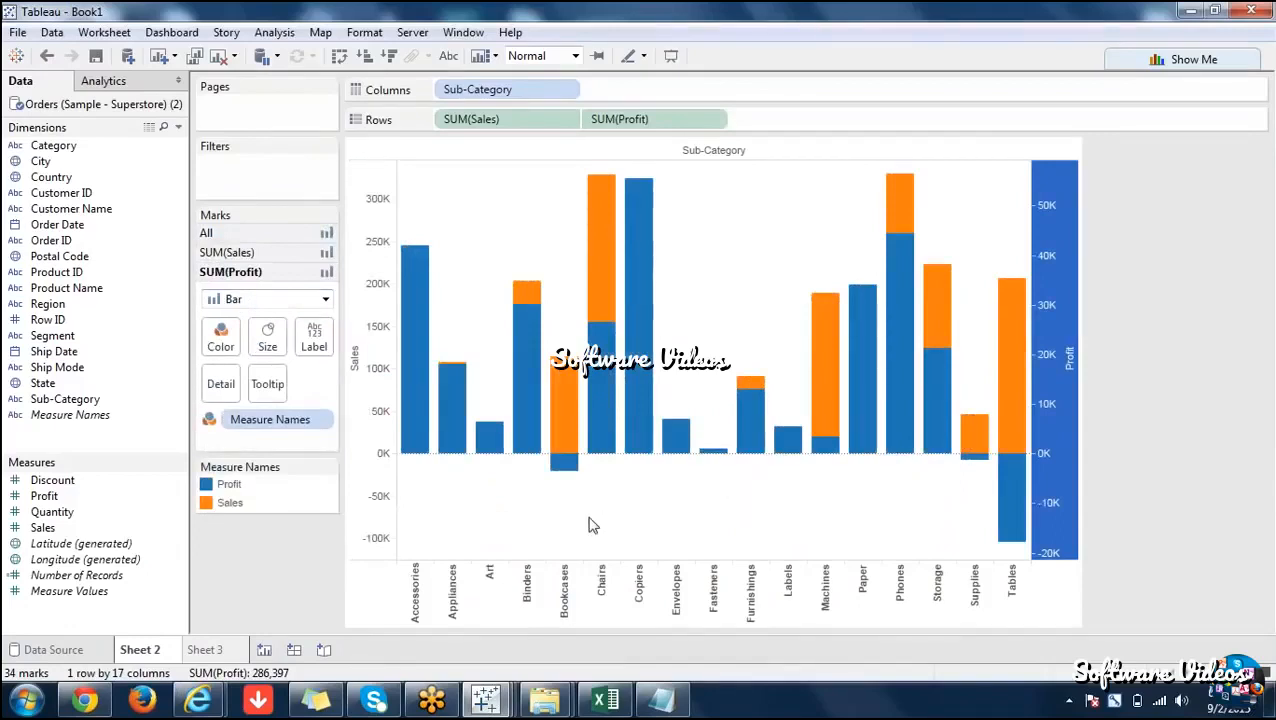
{"action": "left_click", "coordinate": [380, 595]}
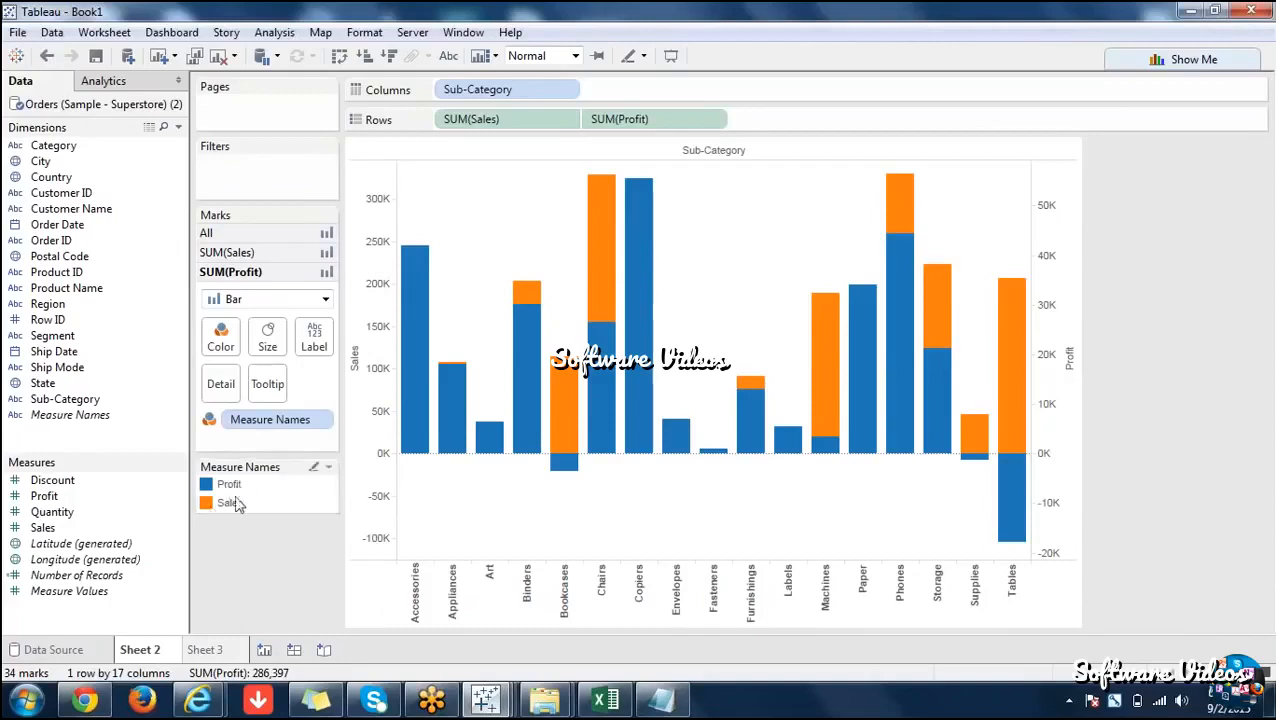
Synchronize the Profit axis with the Sales axis so both measures share one scale.
{"action": "mouse_move", "coordinate": [568, 366]}
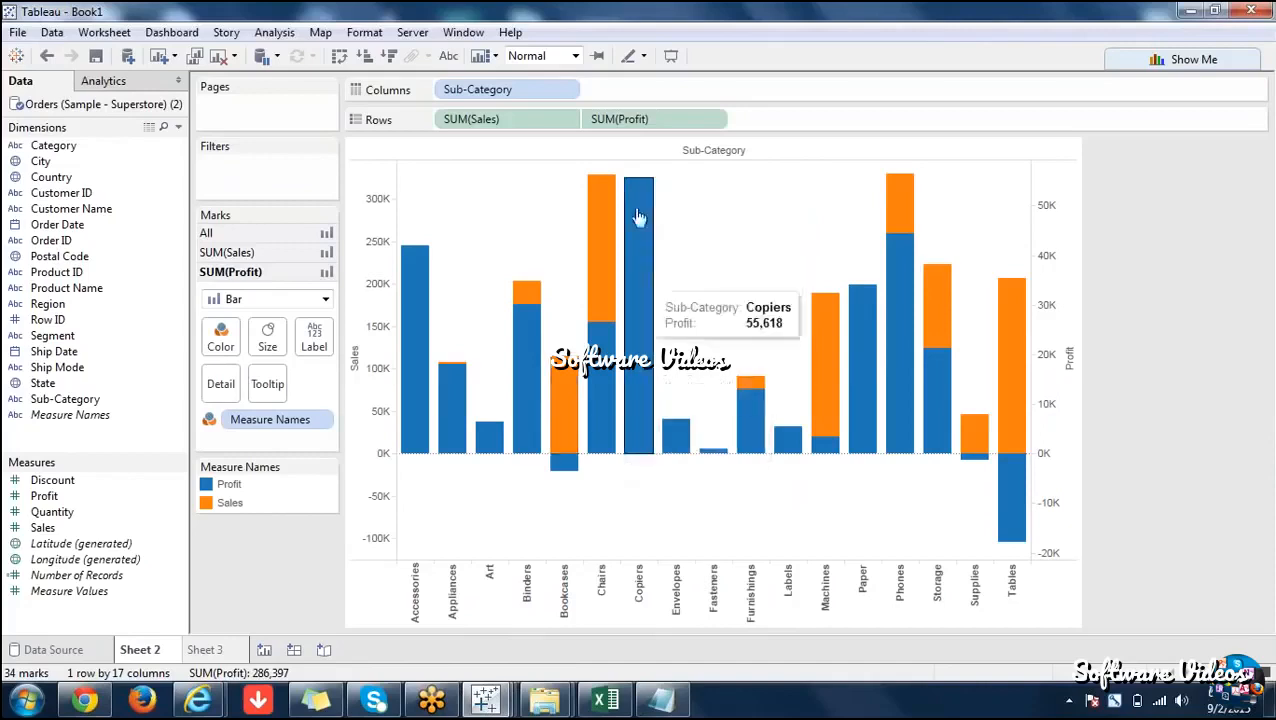
{"action": "mouse_move", "coordinate": [632, 318]}
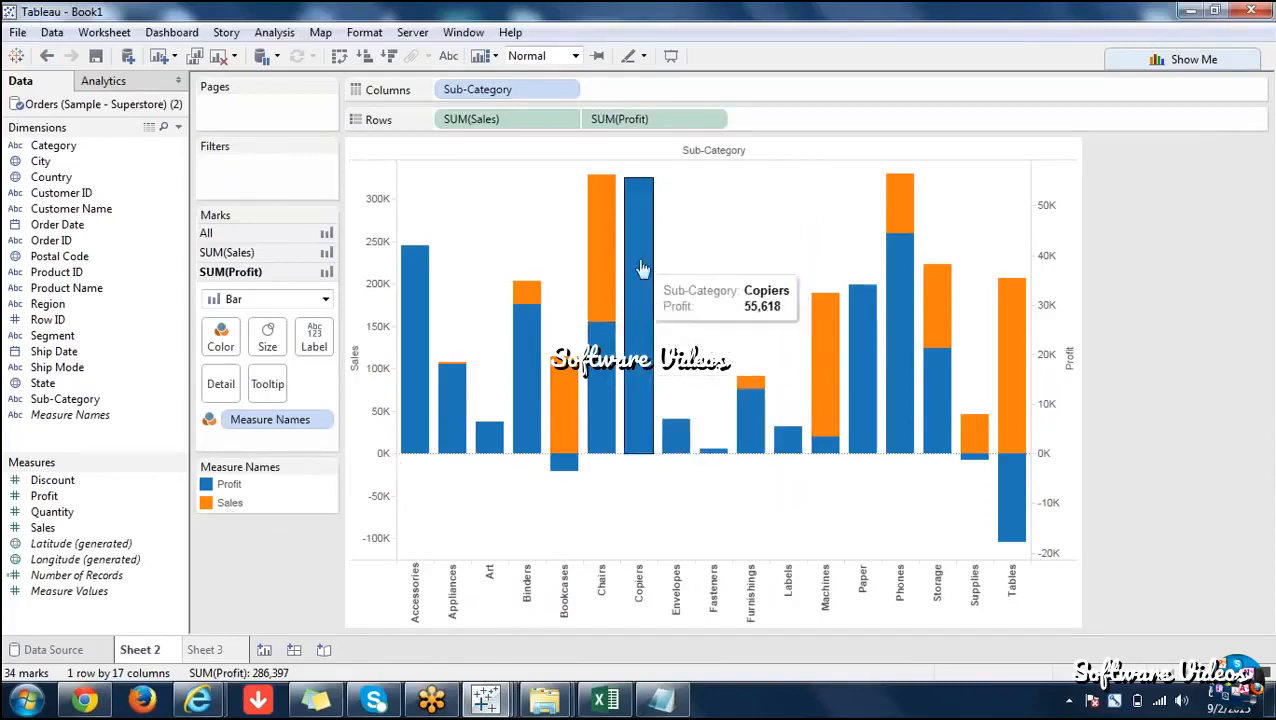
{"action": "right_click", "coordinate": [1054, 331]}
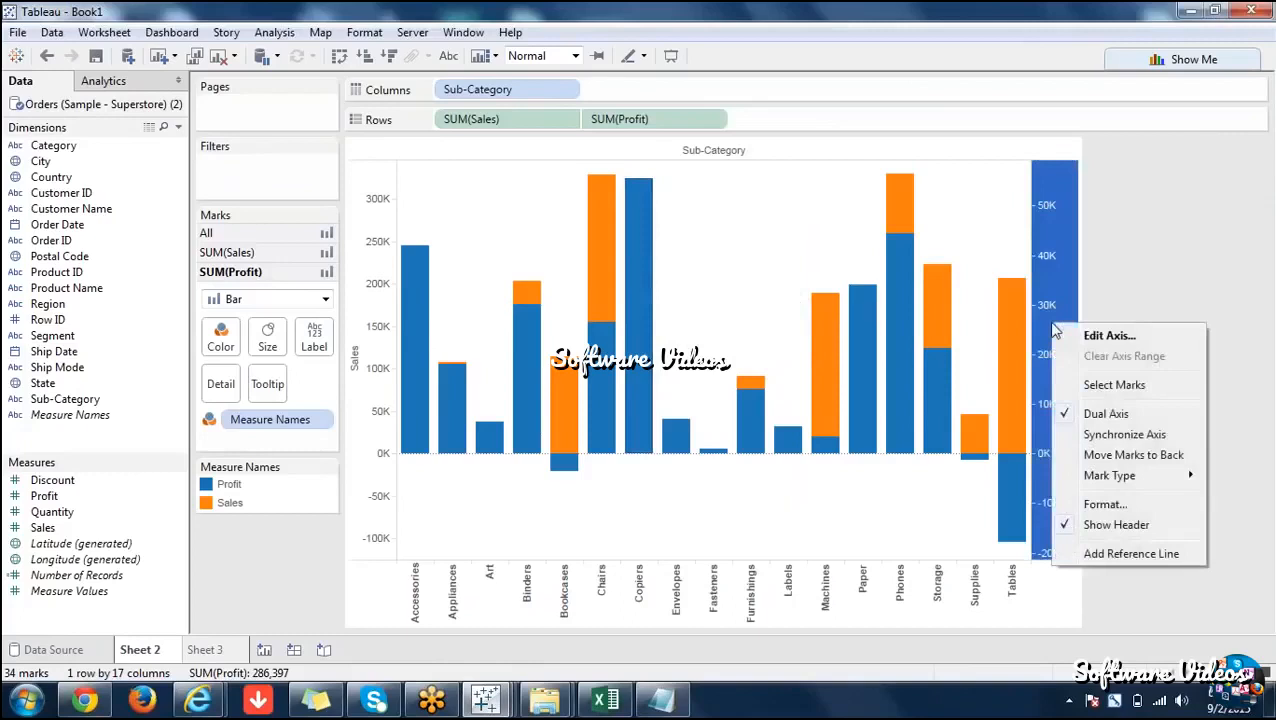
{"action": "left_click", "coordinate": [1116, 440]}
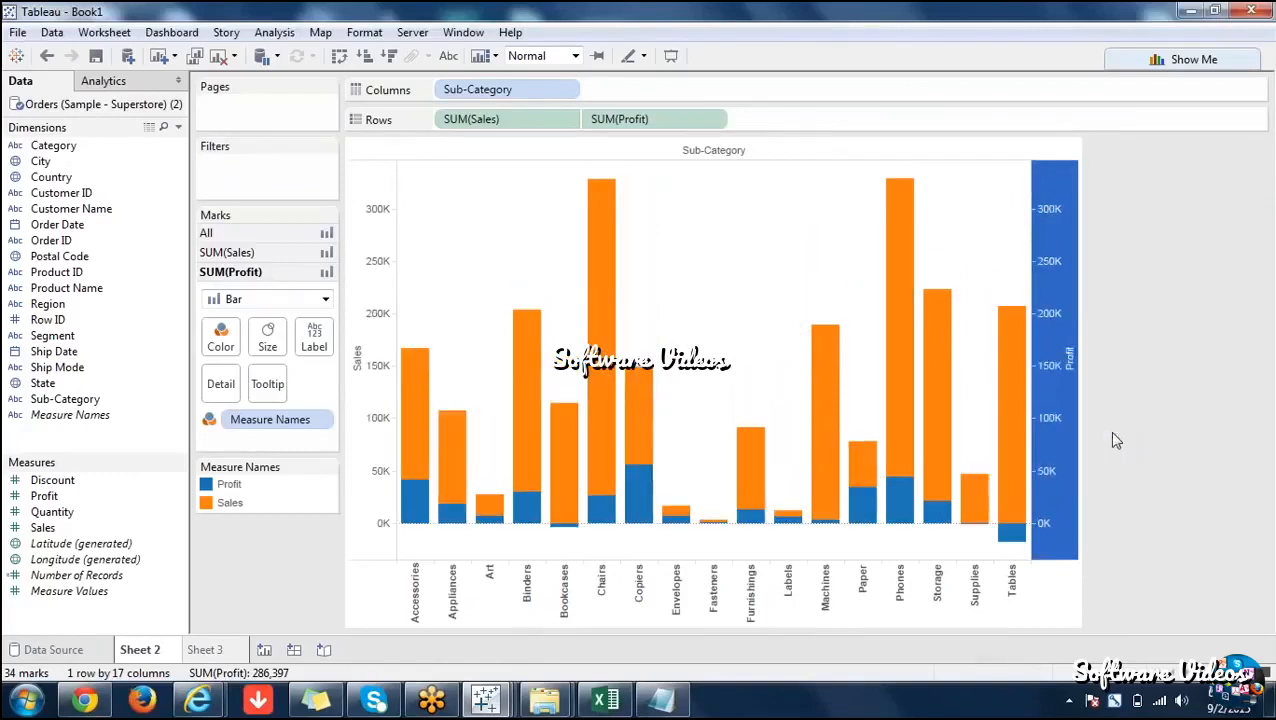
{"action": "left_click", "coordinate": [1120, 373]}
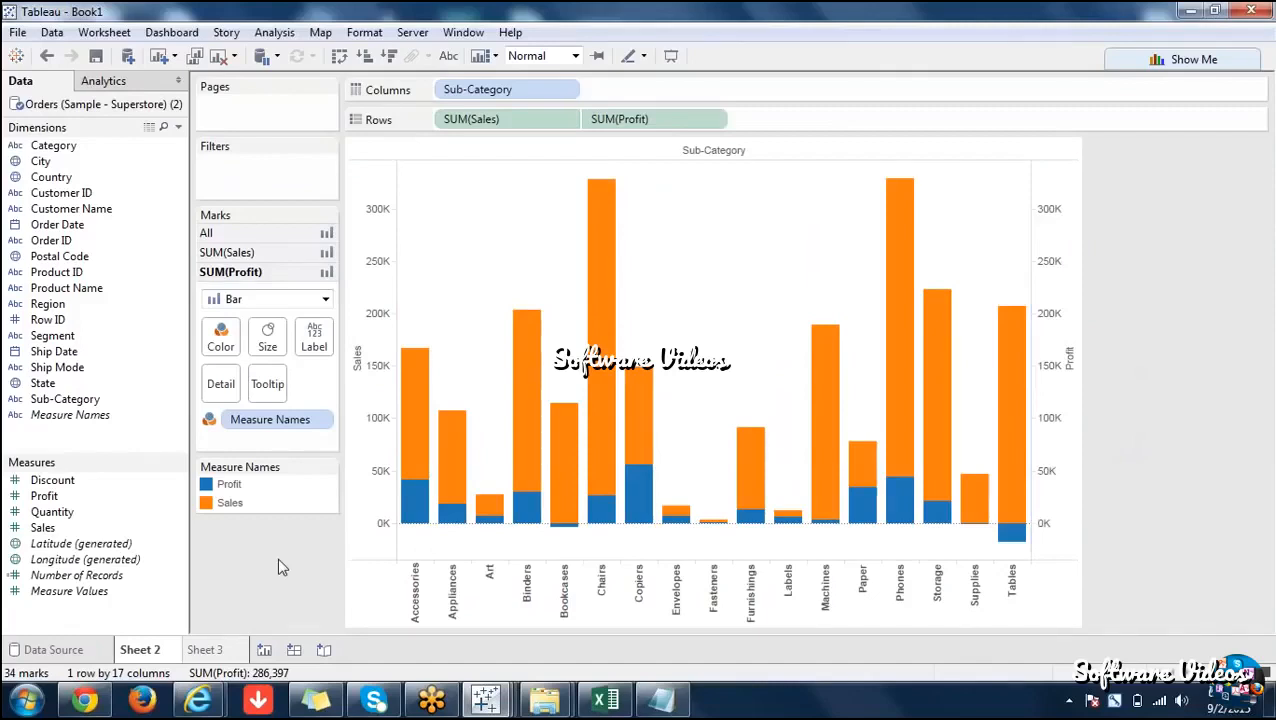
Check the Profit axis options for the dual-axis and synchronization settings.
{"action": "left_click", "coordinate": [1064, 402]}
{"action": "right_click", "coordinate": [1064, 402]}
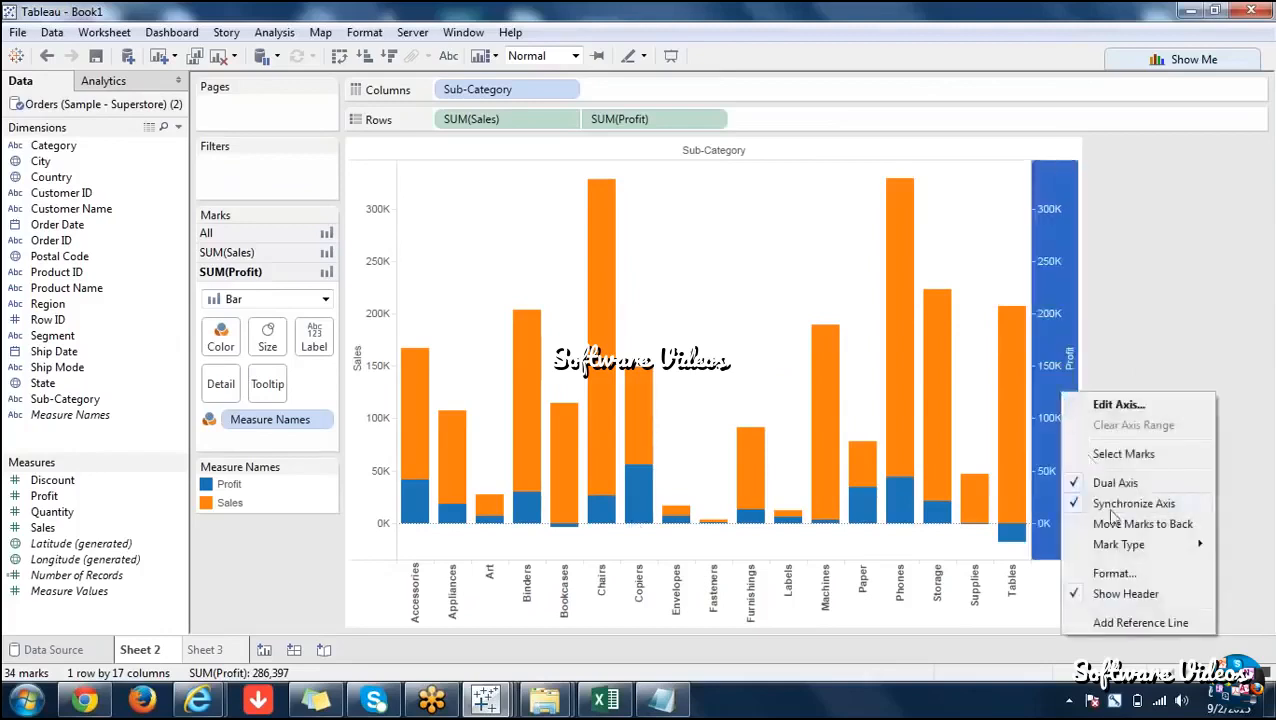
{"action": "left_click", "coordinate": [320, 573]}
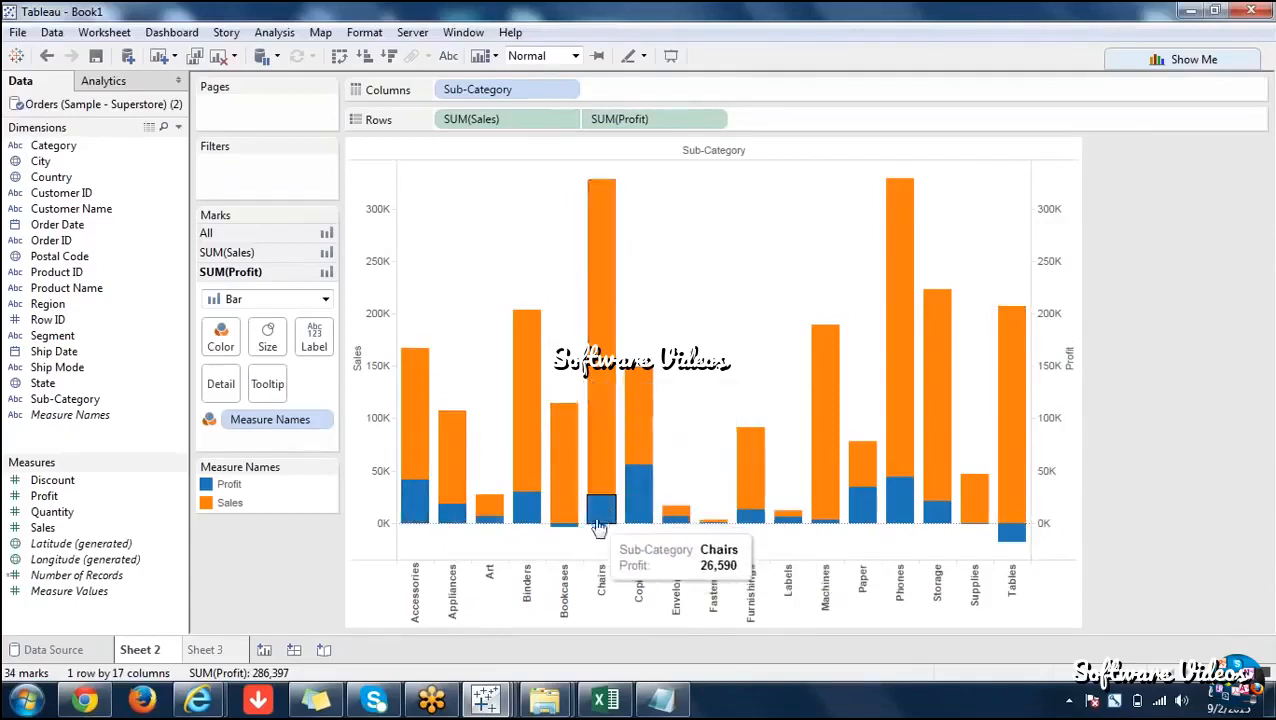
Show mark labels on the Sales and Profit bars.
{"action": "left_click", "coordinate": [448, 57]}
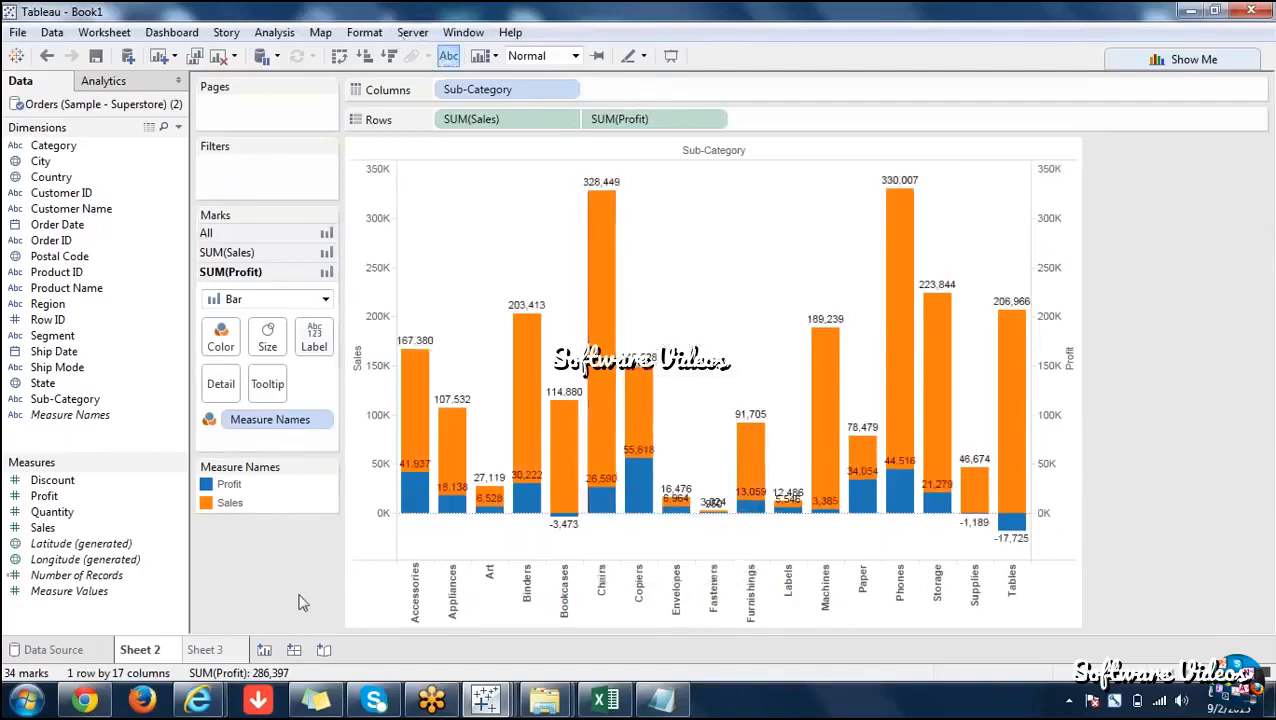
{"action": "mouse_move", "coordinate": [563, 516]}
{"action": "mouse_move", "coordinate": [1010, 530]}
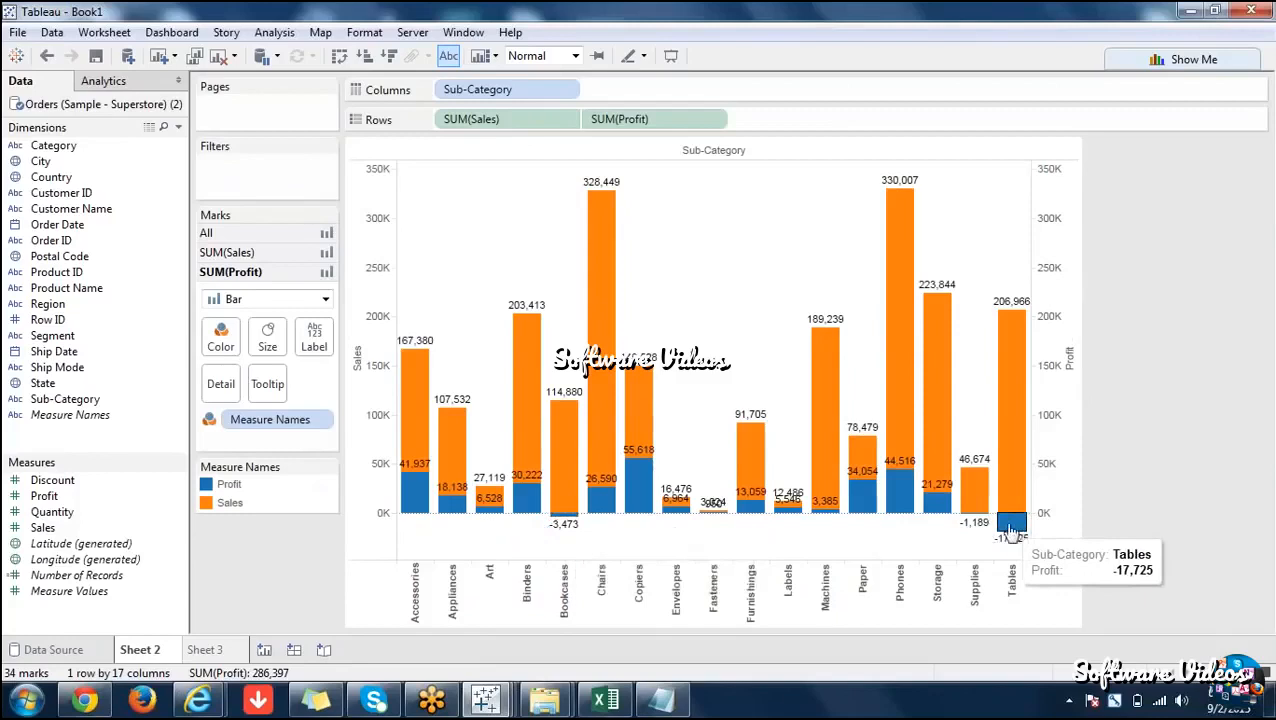
{"action": "mouse_move", "coordinate": [750, 480]}
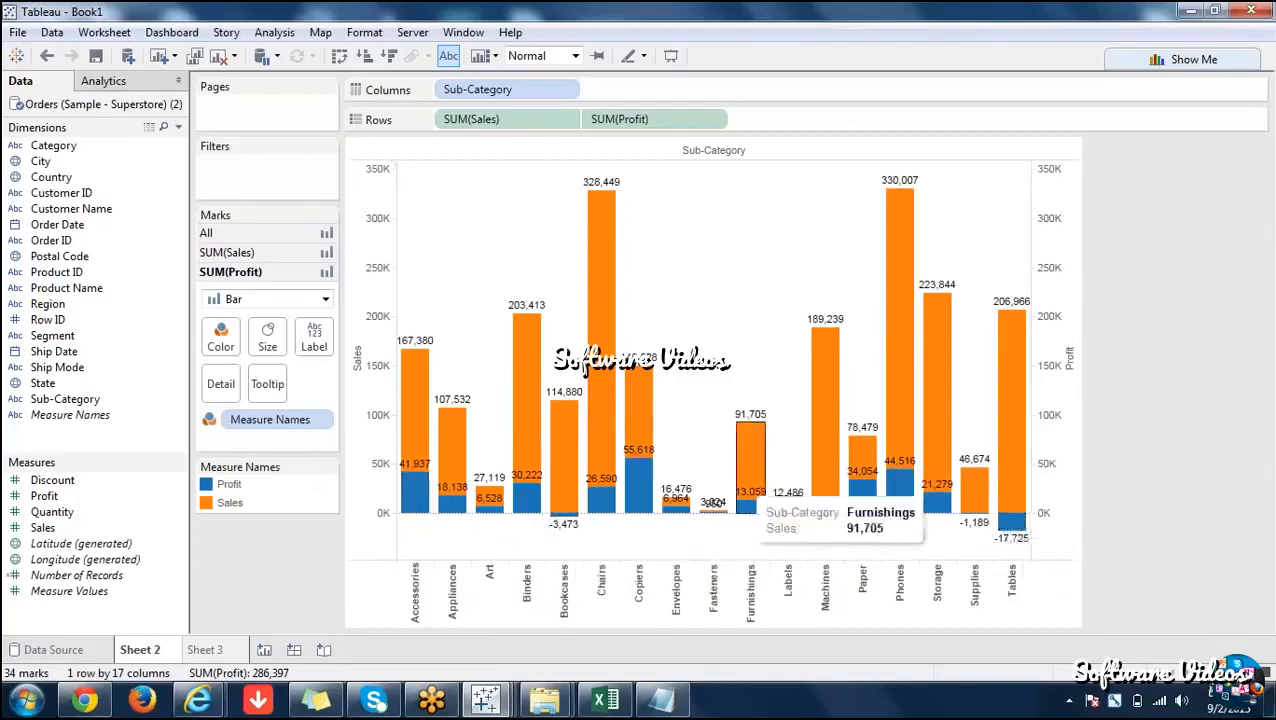
{"action": "mouse_move", "coordinate": [714, 522]}
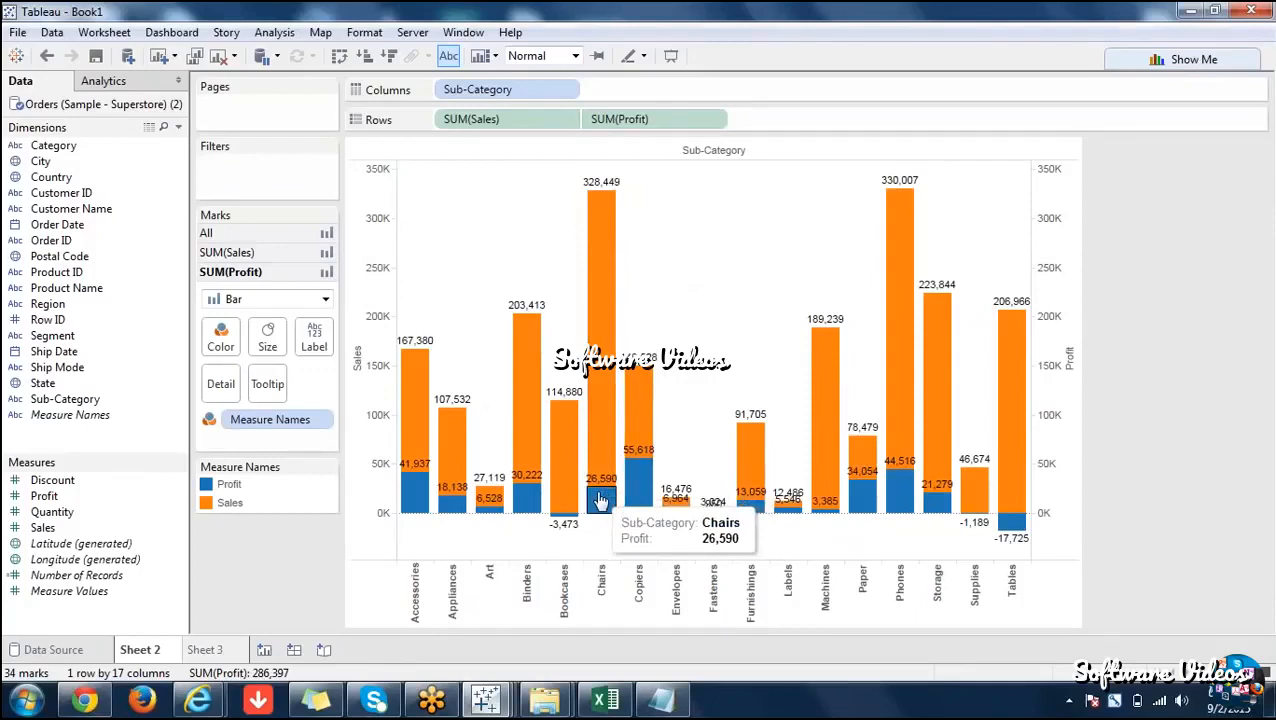
Add the line "Sales: <SUM(Sales)>" below the Profit line in the tooltip of the Profit marks.
{"action": "left_click", "coordinate": [268, 386]}
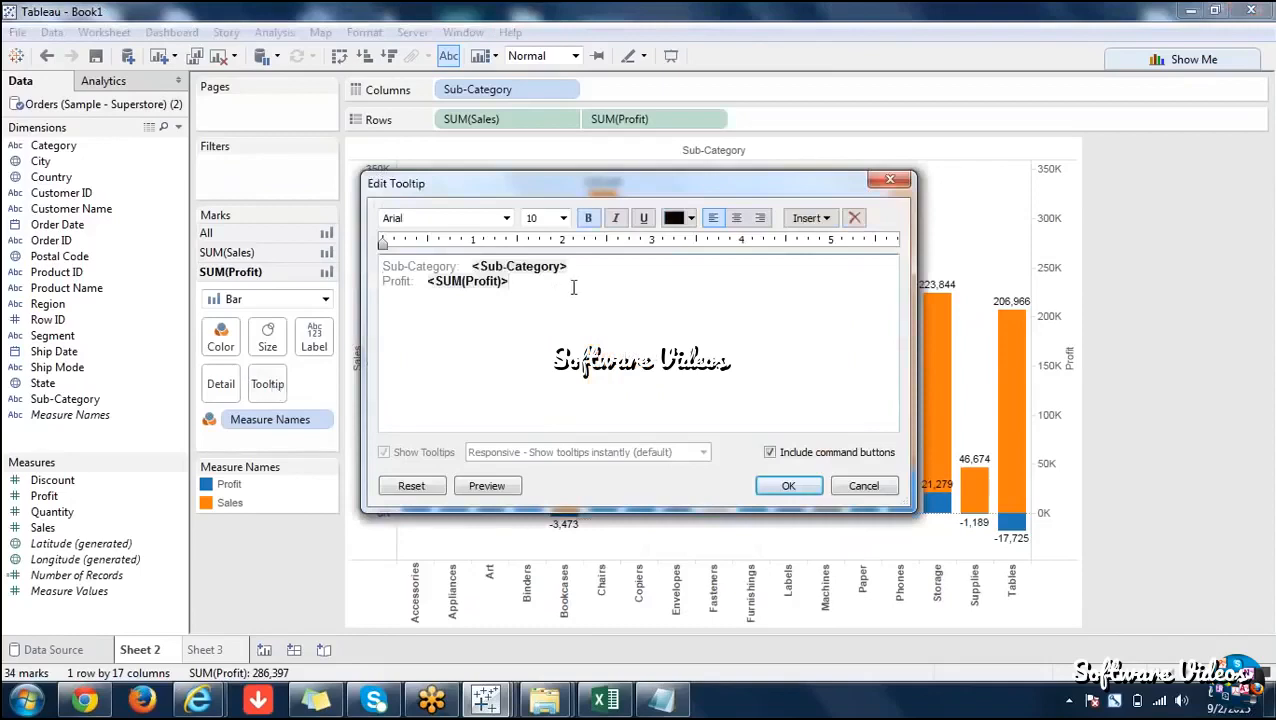
{"action": "key", "text": "Return"}
{"action": "type", "text": "Sales:"}
{"action": "left_click", "coordinate": [573, 287]}
{"action": "type", "text": "<"}
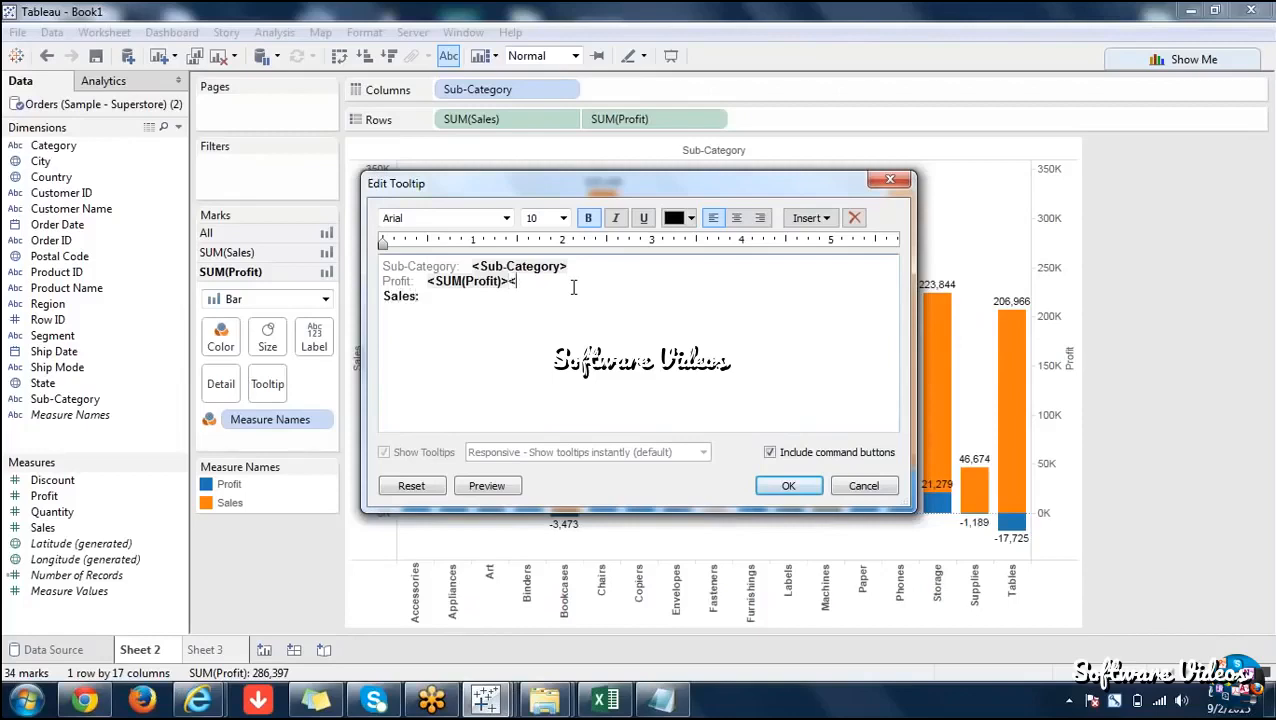
{"action": "key", "text": "BackSpace"}
{"action": "type", "text": "<SUM(Sales)>"}
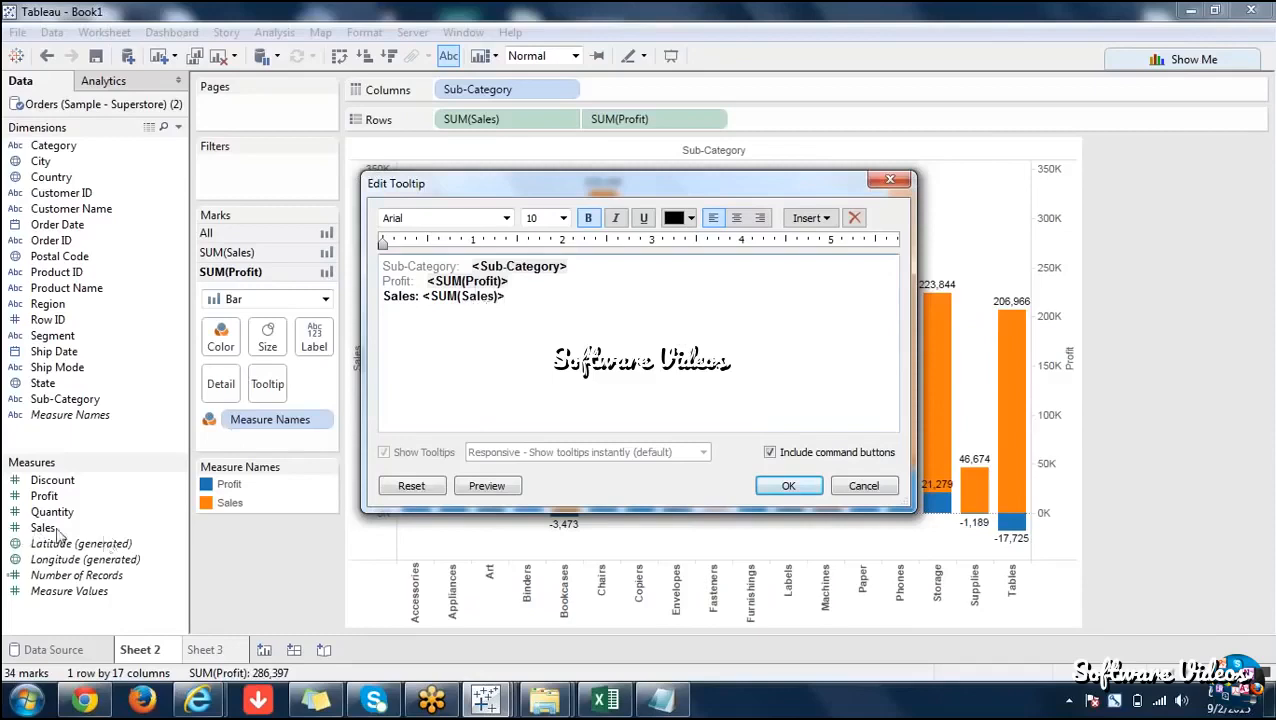
{"action": "left_click", "coordinate": [788, 486]}
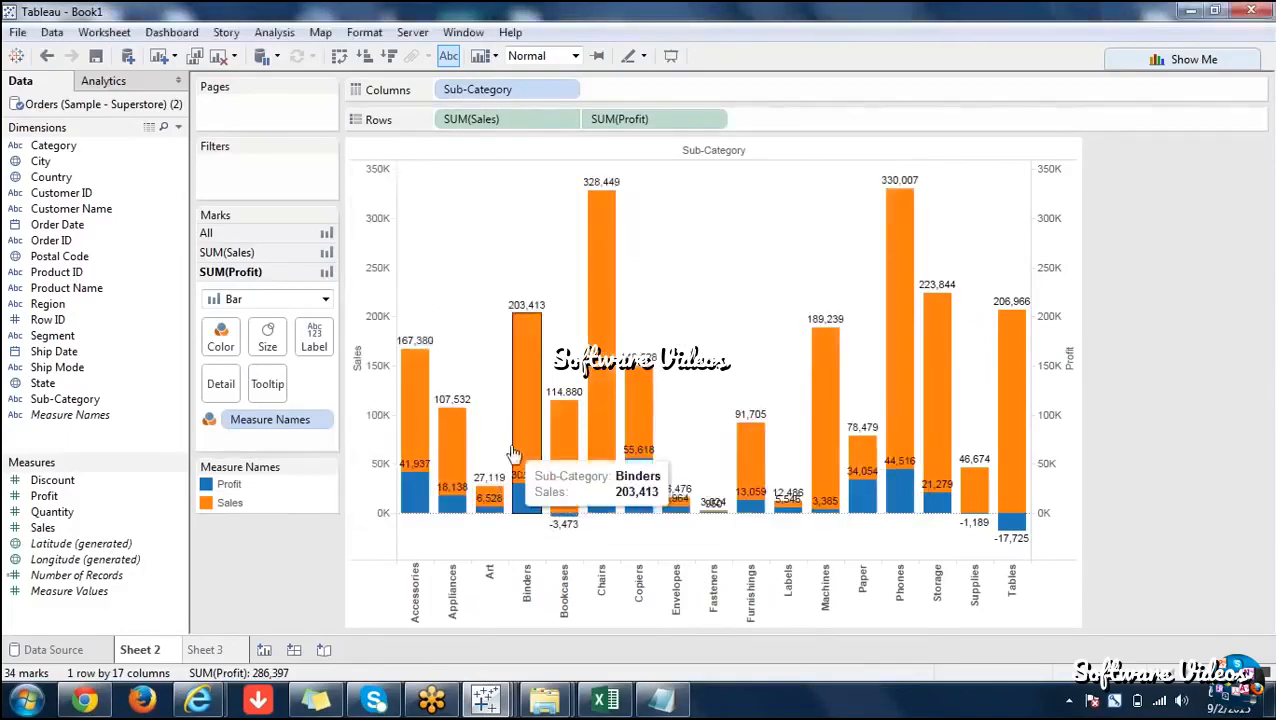
Add spacing before <SUM(Sales)> in the Profit marks' tooltip so it lines up with the field above.
{"action": "mouse_move", "coordinate": [527, 507]}
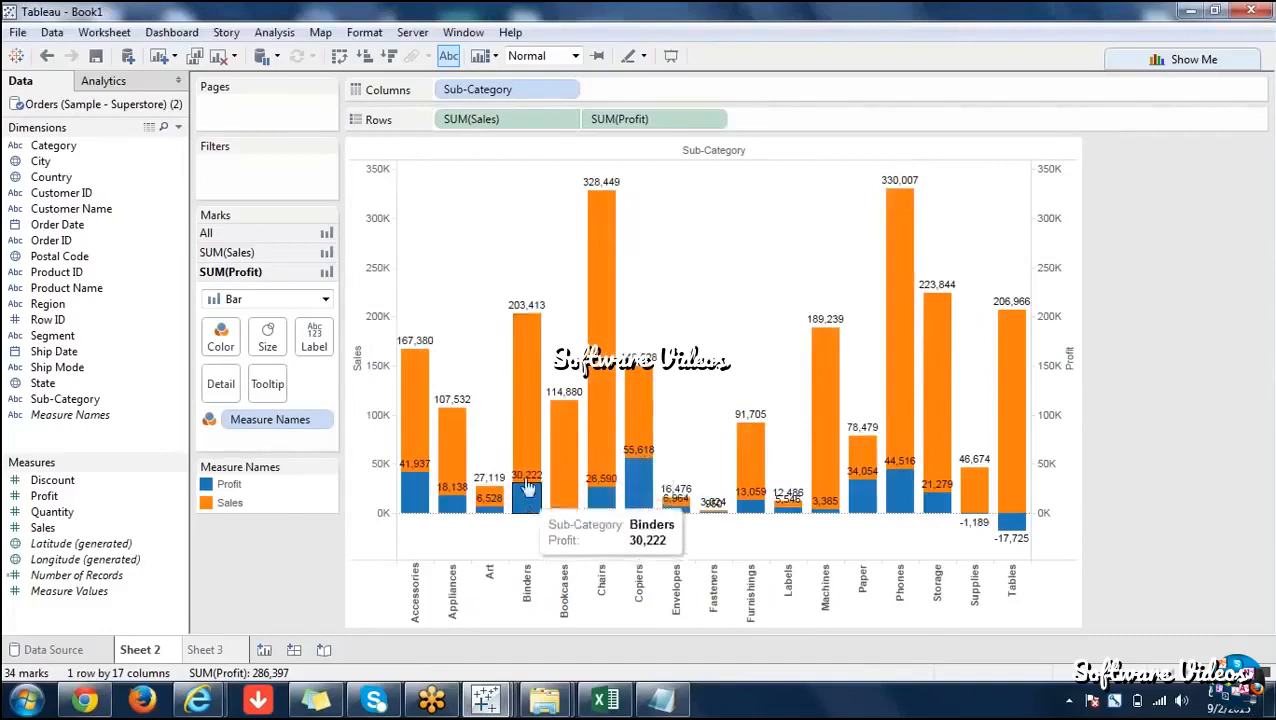
{"action": "mouse_move", "coordinate": [528, 415]}
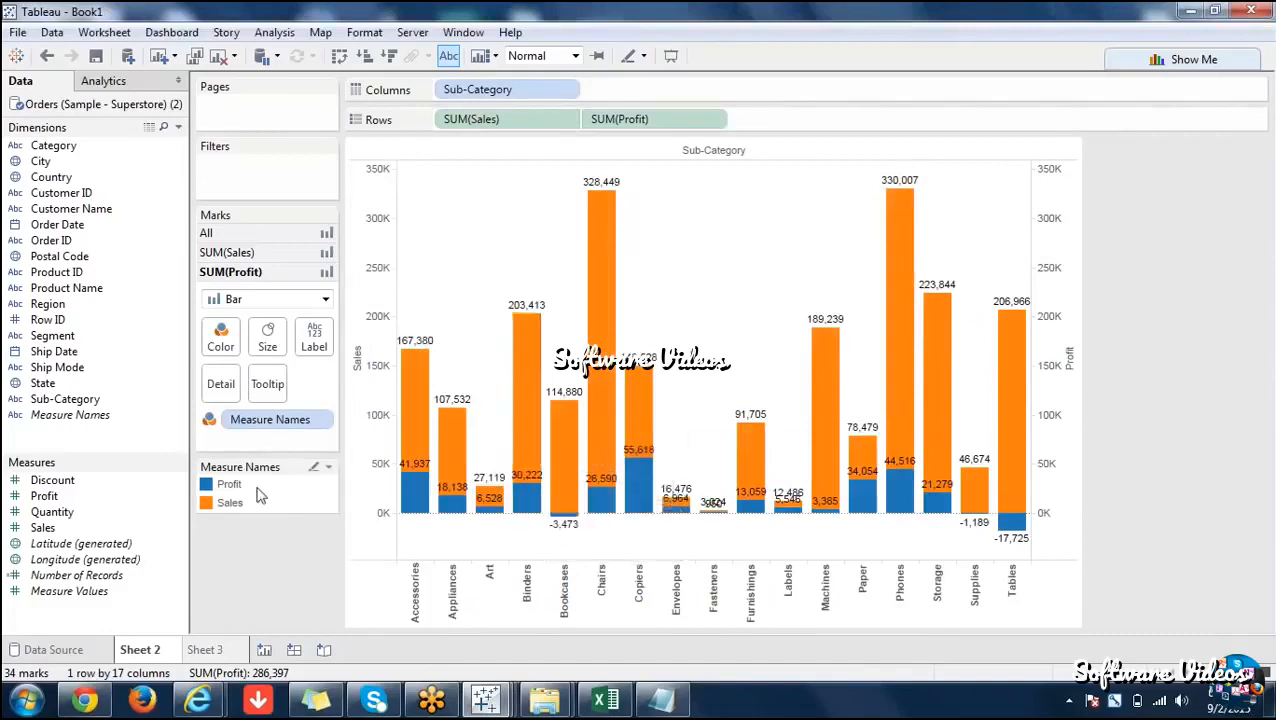
{"action": "left_click", "coordinate": [268, 390]}
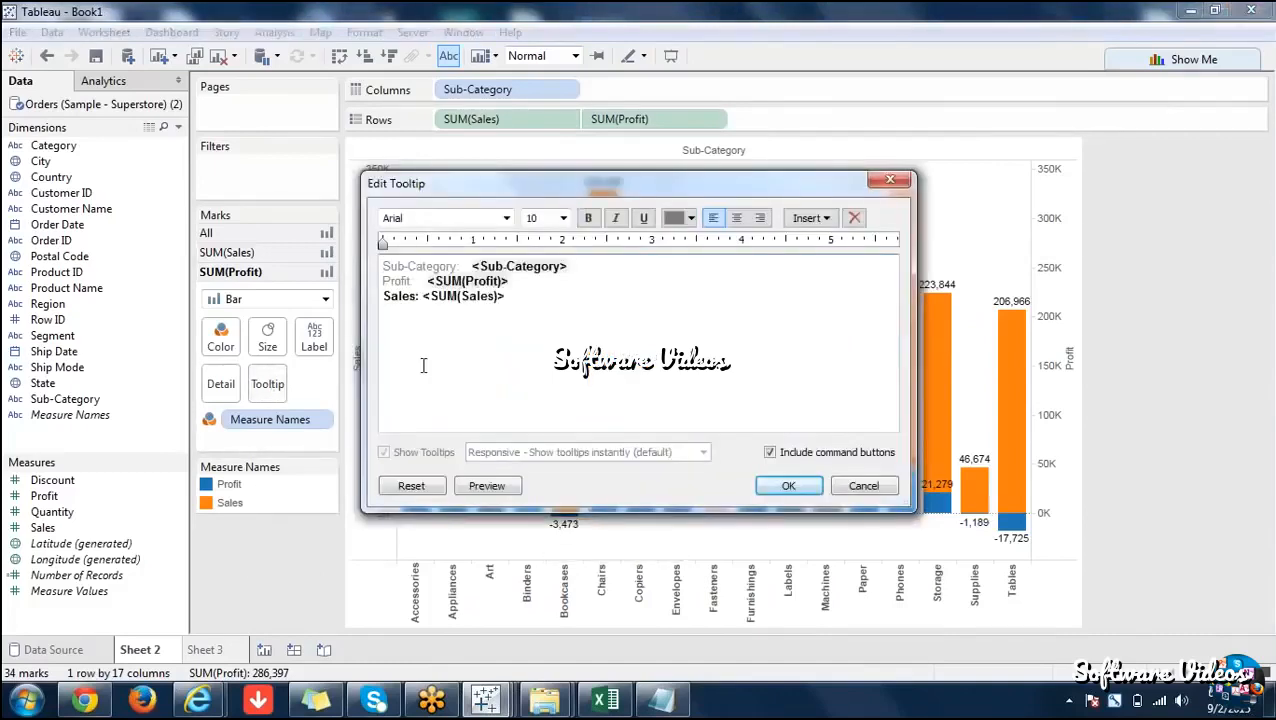
{"action": "left_click", "coordinate": [643, 305]}
{"action": "left_click", "coordinate": [422, 300]}
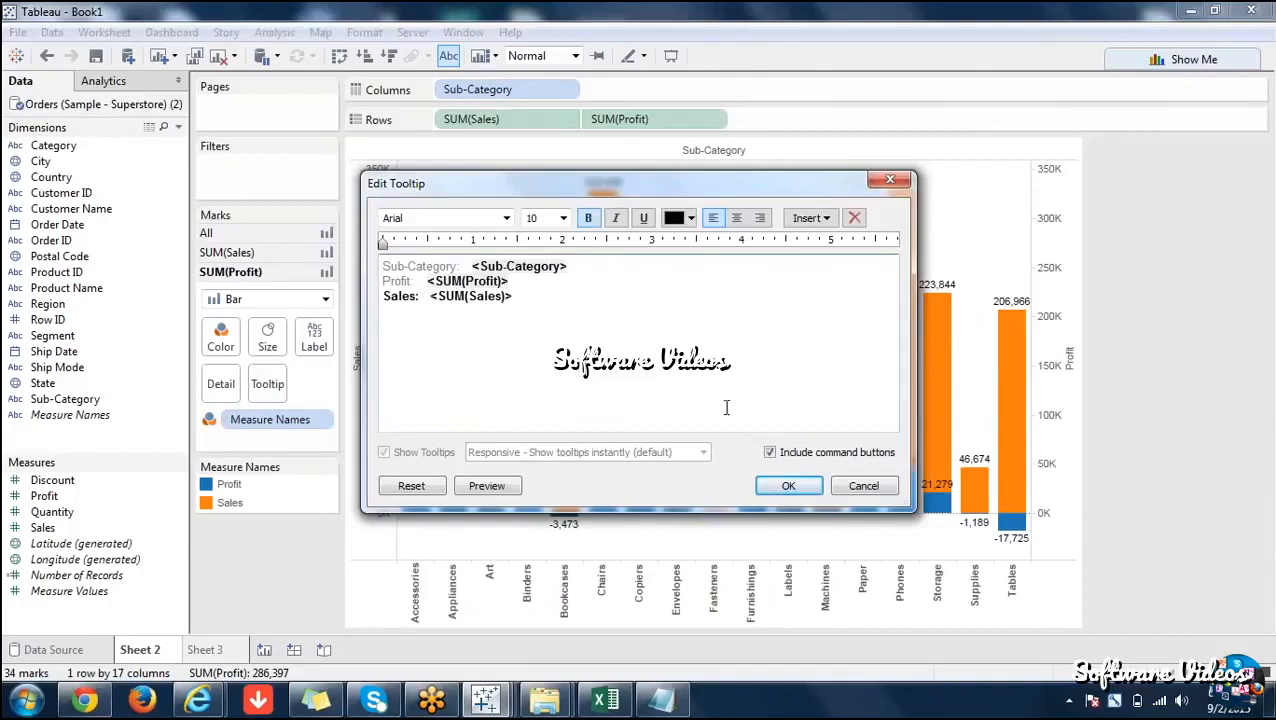
{"action": "left_click", "coordinate": [770, 489]}
{"action": "mouse_move", "coordinate": [600, 482]}
{"action": "mouse_move", "coordinate": [598, 410]}
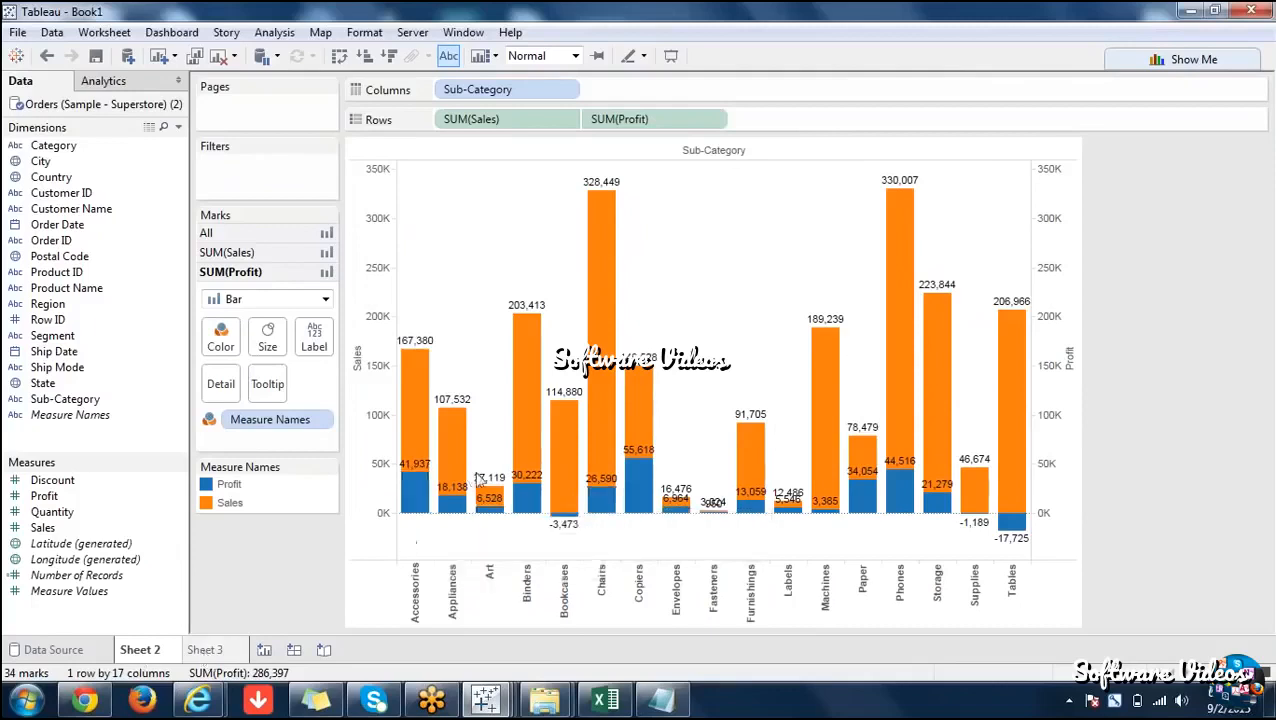
{"action": "mouse_move", "coordinate": [408, 500]}
Build a bar chart of Sales by Sub-Category on Sheet 3.
{"action": "left_click", "coordinate": [200, 655]}
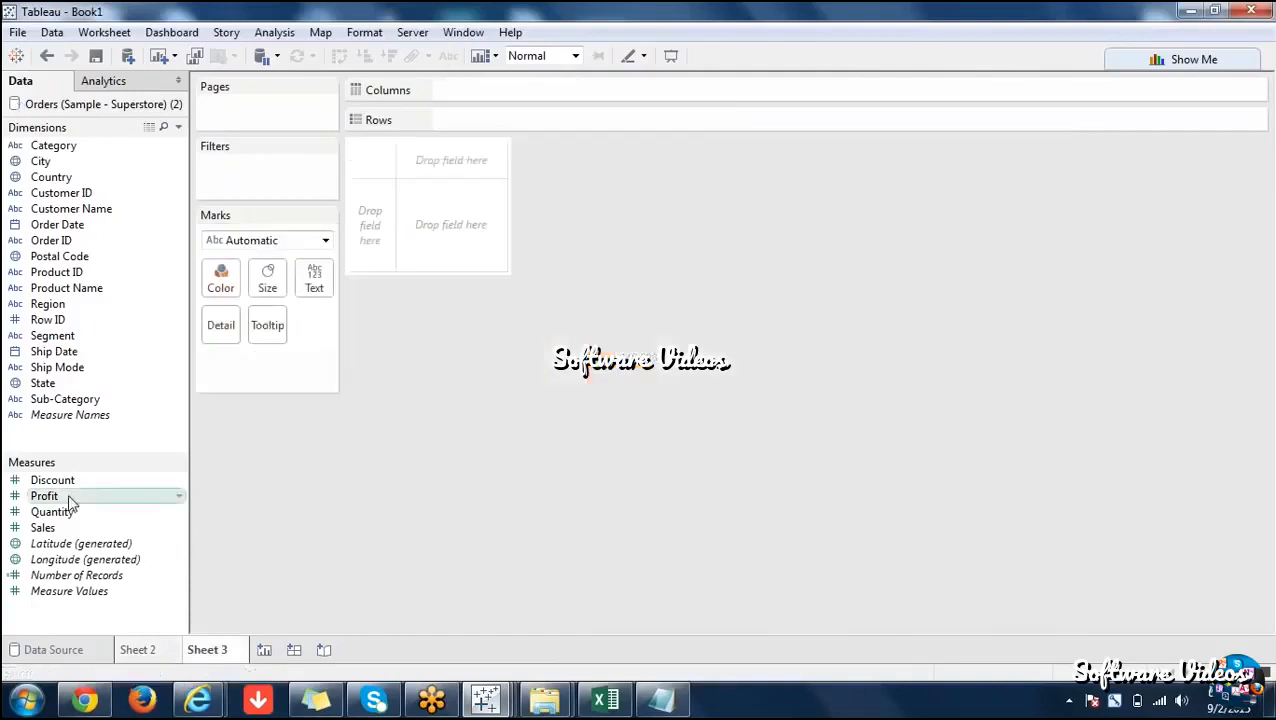
{"action": "double_click", "coordinate": [46, 528]}
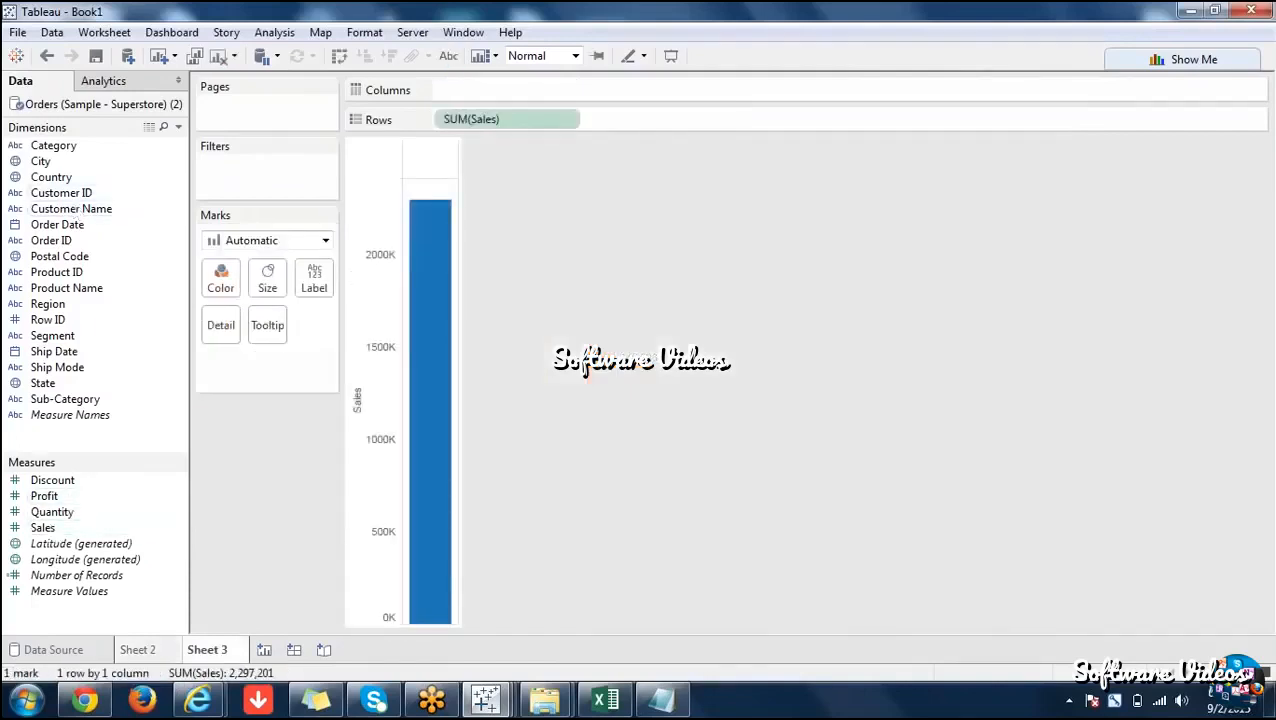
{"action": "double_click", "coordinate": [62, 400]}
{"action": "mouse_move", "coordinate": [413, 470]}
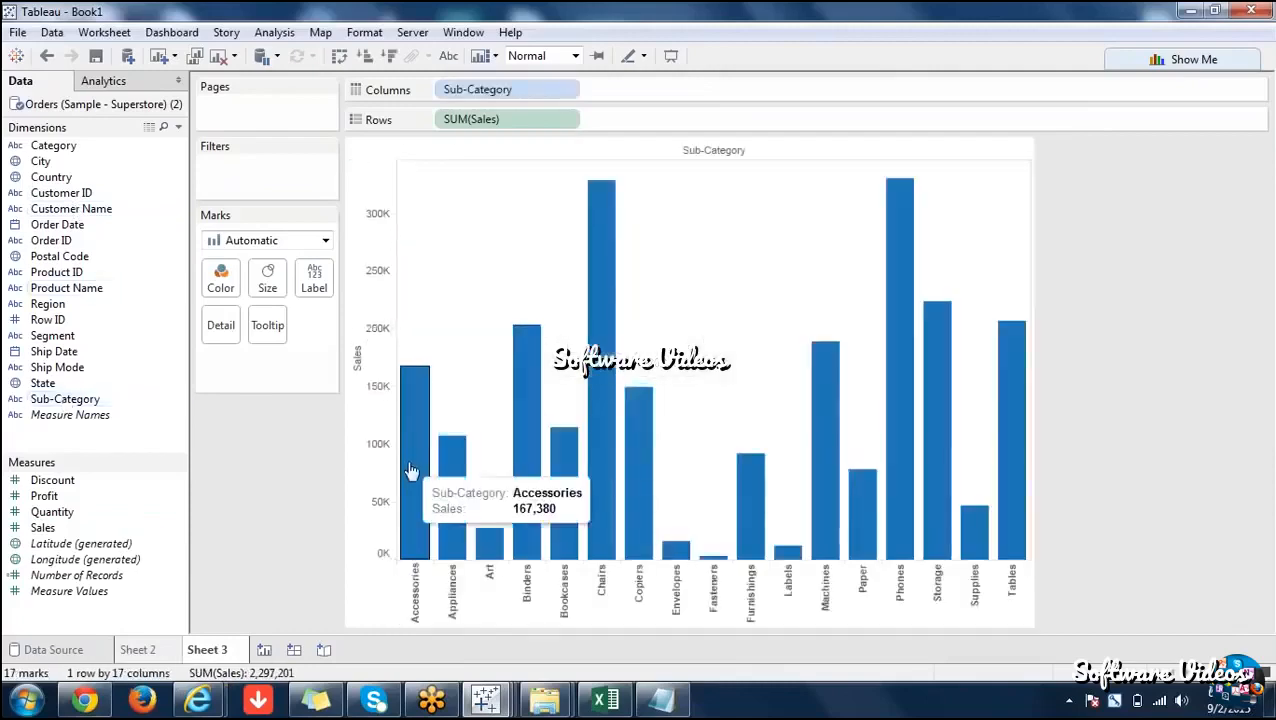
Add the line "Profit: <SUM(Profit)>" below the Sales line in the Sheet 3 chart's tooltip.
{"action": "left_click", "coordinate": [268, 328]}
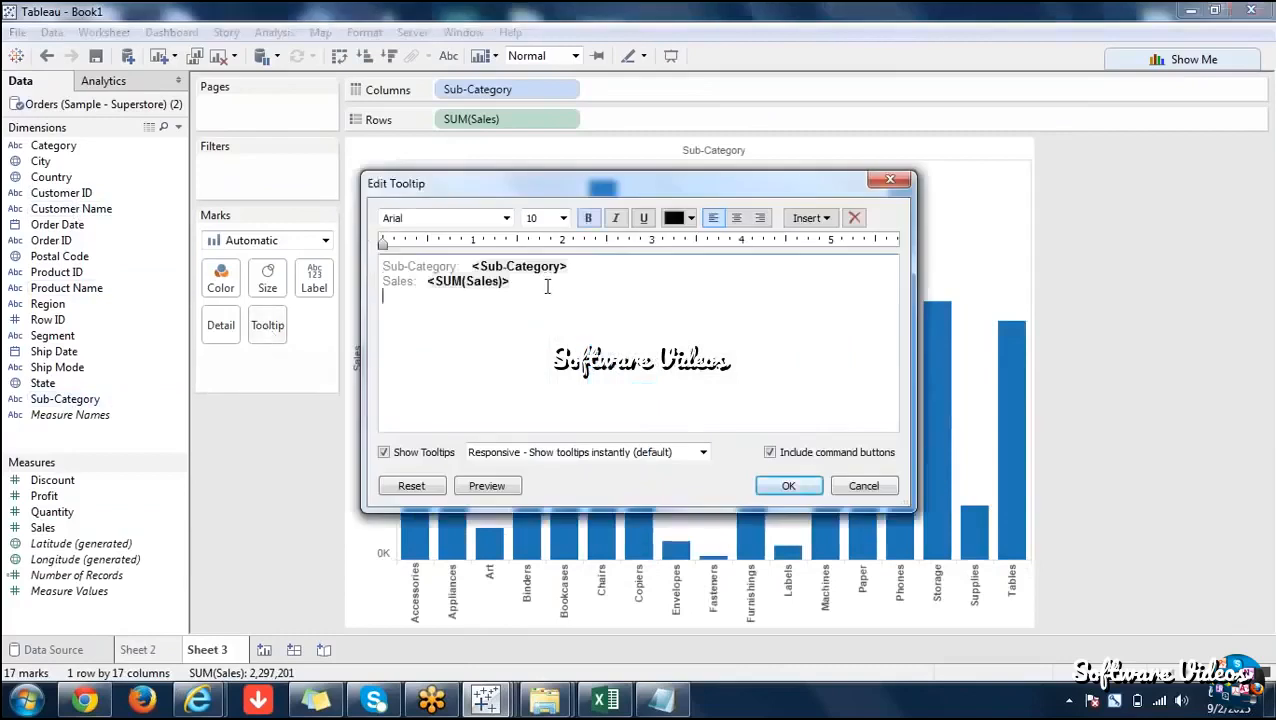
{"action": "type", "text": "Profit: <Sum"}
{"action": "key", "text": "BackSpace"}
{"action": "key", "text": "BackSpace"}
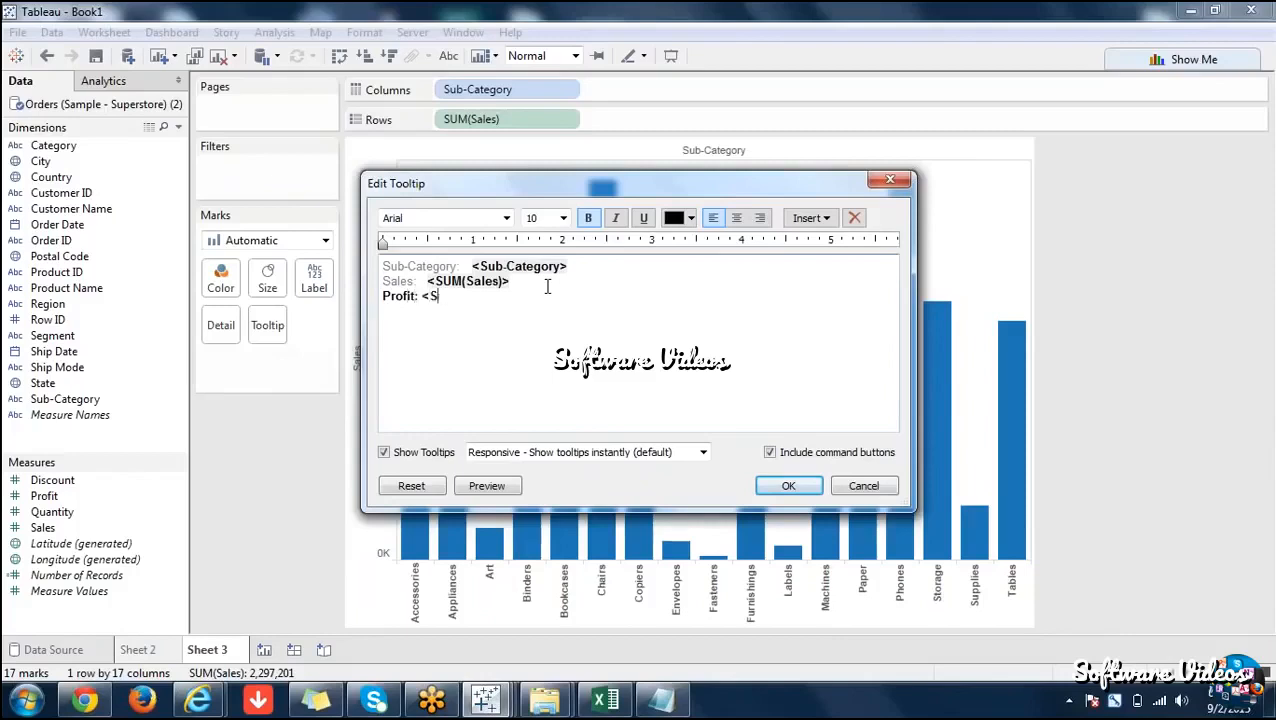
{"action": "type", "text": "UM(Profit)>"}
{"action": "left_click", "coordinate": [788, 486]}
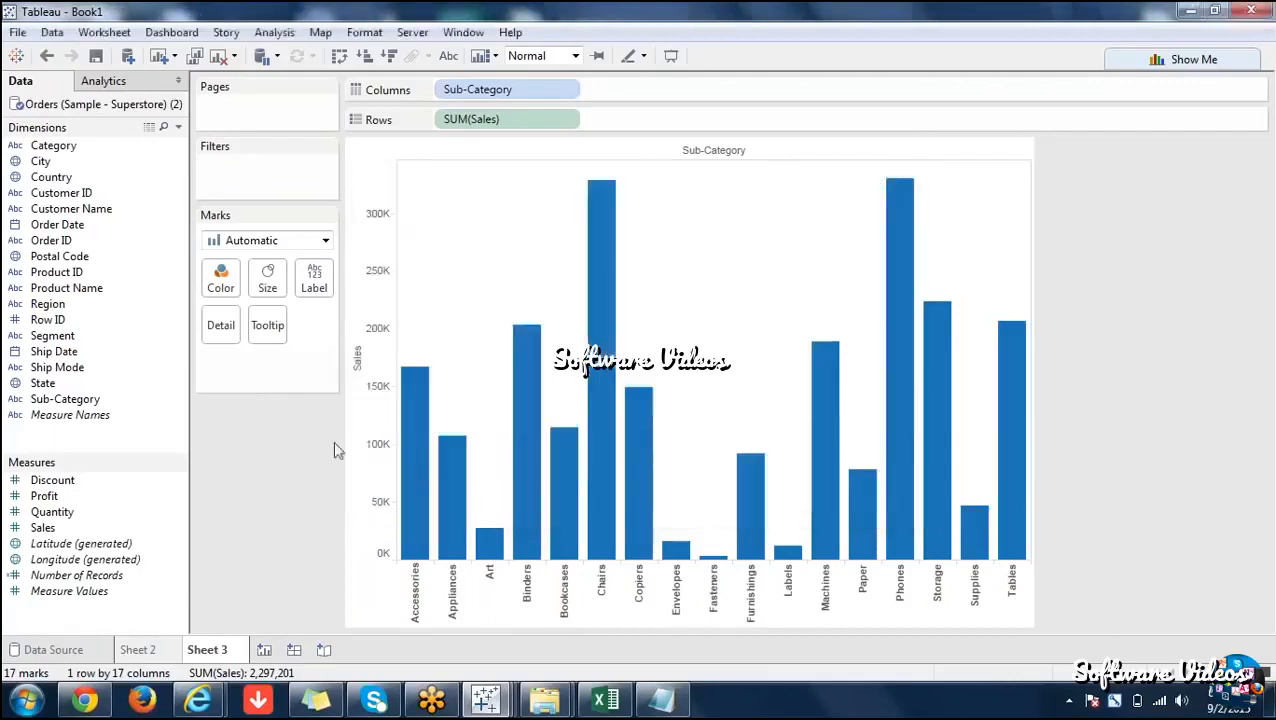
Insert the Sub-Category field at the end of the Profit line in the Sheet 3 chart's tooltip.
{"action": "mouse_move", "coordinate": [420, 453]}
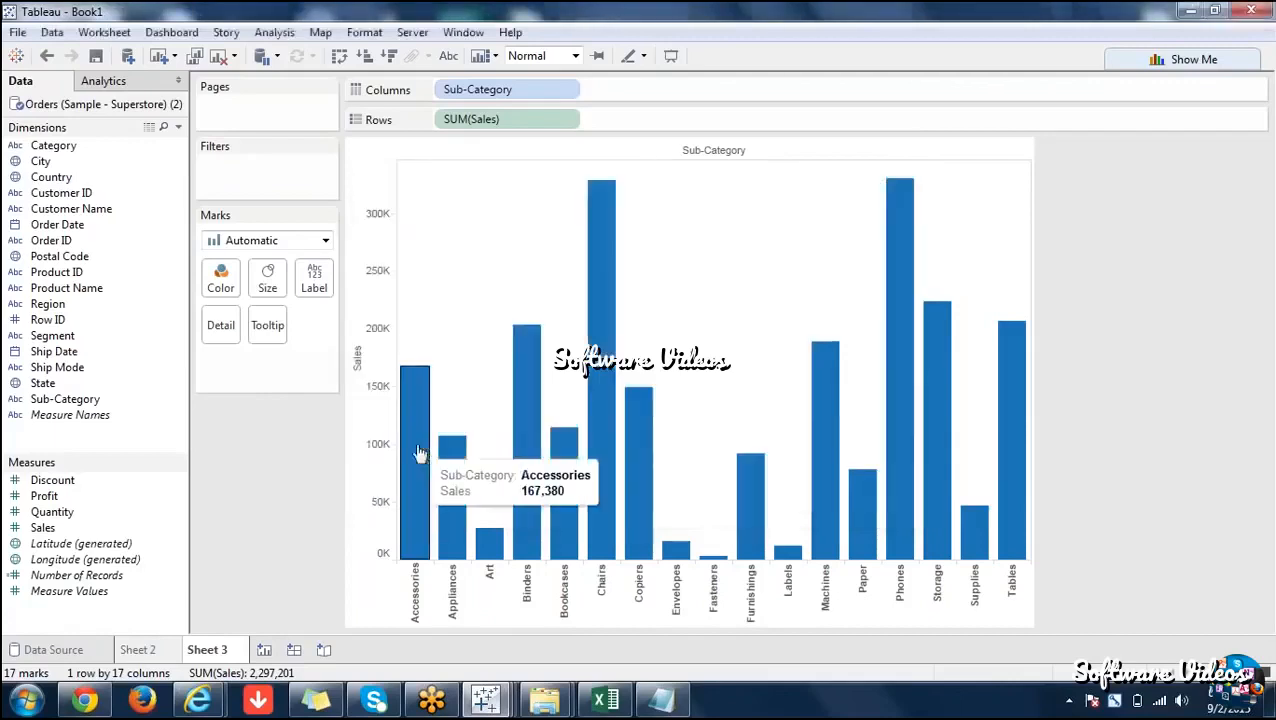
{"action": "left_click", "coordinate": [268, 326]}
{"action": "left_click", "coordinate": [479, 322]}
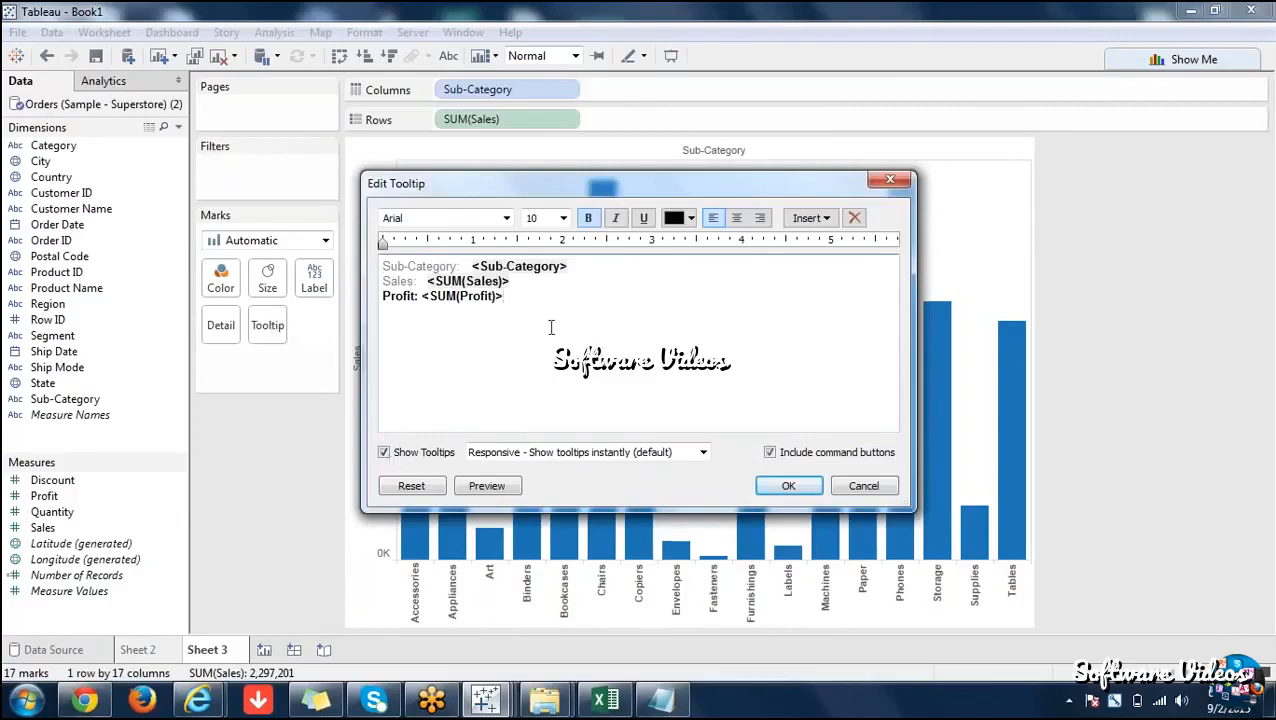
{"action": "left_click", "coordinate": [828, 219]}
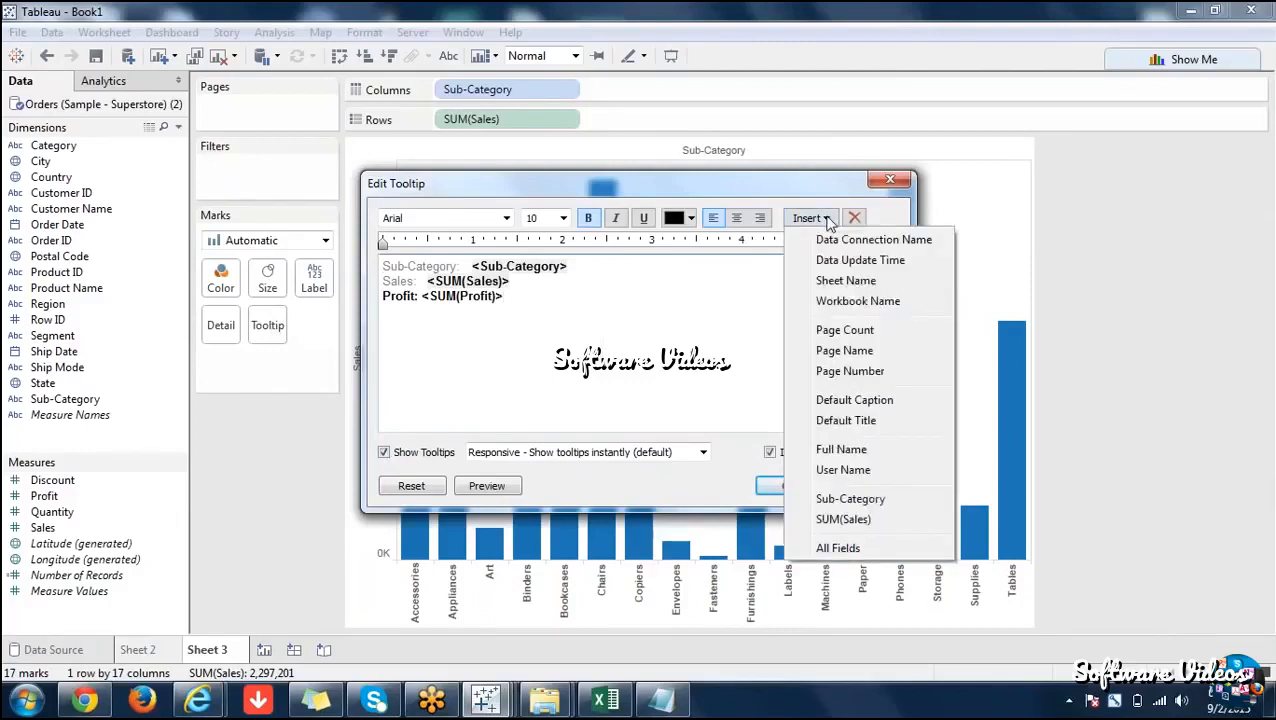
{"action": "left_click", "coordinate": [855, 498]}
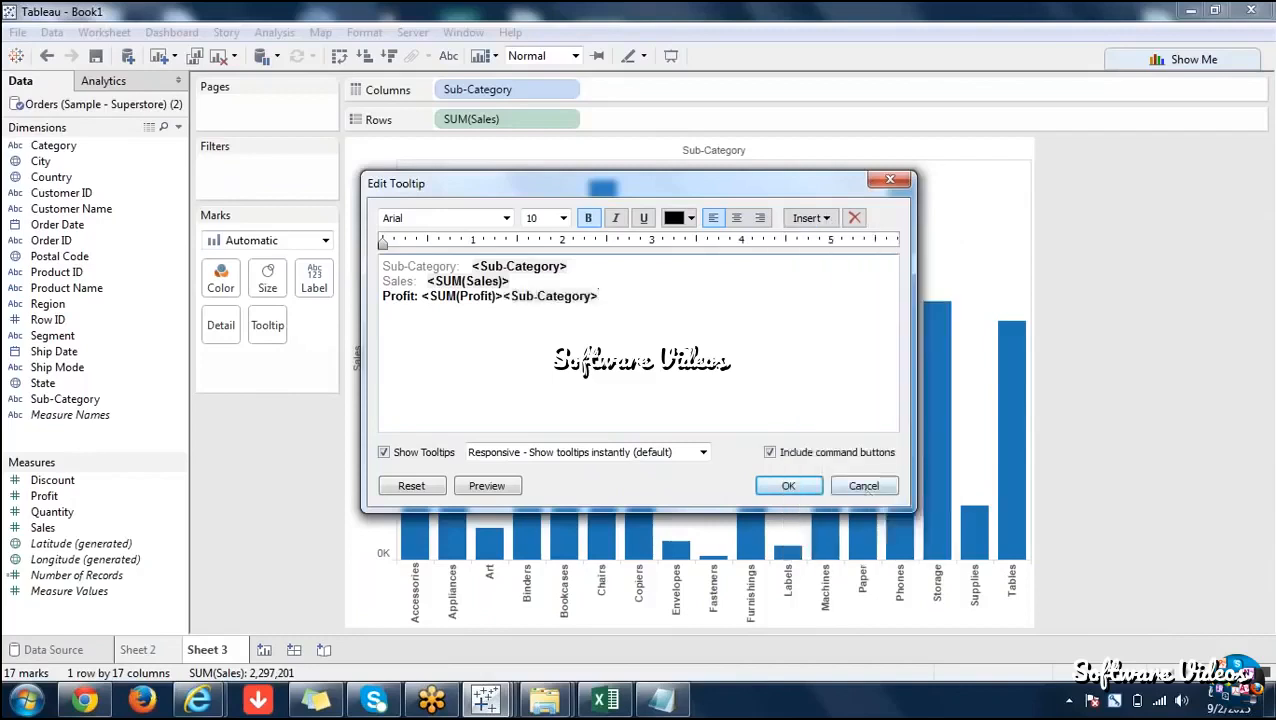
Delete <SUM(Profit)> from the tooltip's Profit line, apply the edit and check the tooltips of the Bookcases and Accessories bars.
{"action": "left_click", "coordinate": [505, 296]}
{"action": "key", "text": "BackSpace"}
{"action": "key", "text": "BackSpace"}
{"action": "key", "text": "BackSpace"}
{"action": "key", "text": "BackSpace"}
{"action": "key", "text": "BackSpace"}
{"action": "key", "text": "BackSpace"}
{"action": "key", "text": "BackSpace"}
{"action": "key", "text": "BackSpace"}
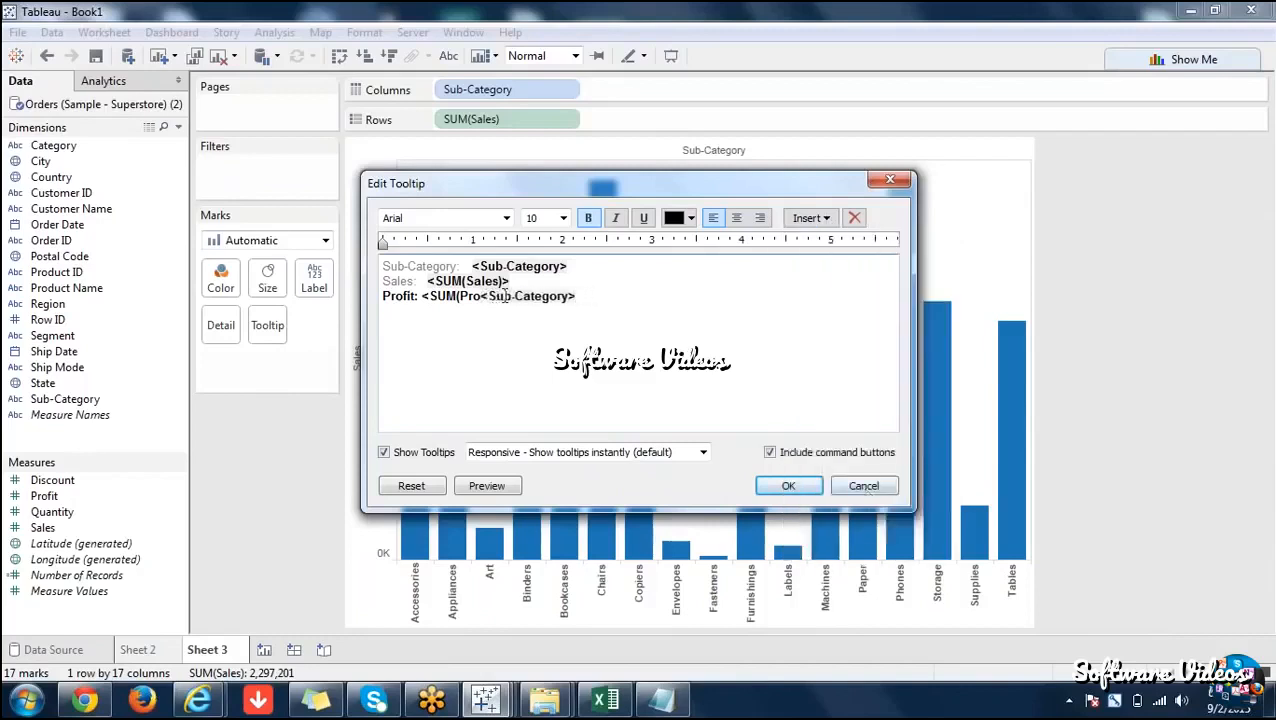
{"action": "key", "text": "BackSpace"}
{"action": "key", "text": "BackSpace"}
{"action": "key", "text": "BackSpace"}
{"action": "key", "text": "BackSpace"}
{"action": "key", "text": "BackSpace"}
{"action": "left_click", "coordinate": [734, 414]}
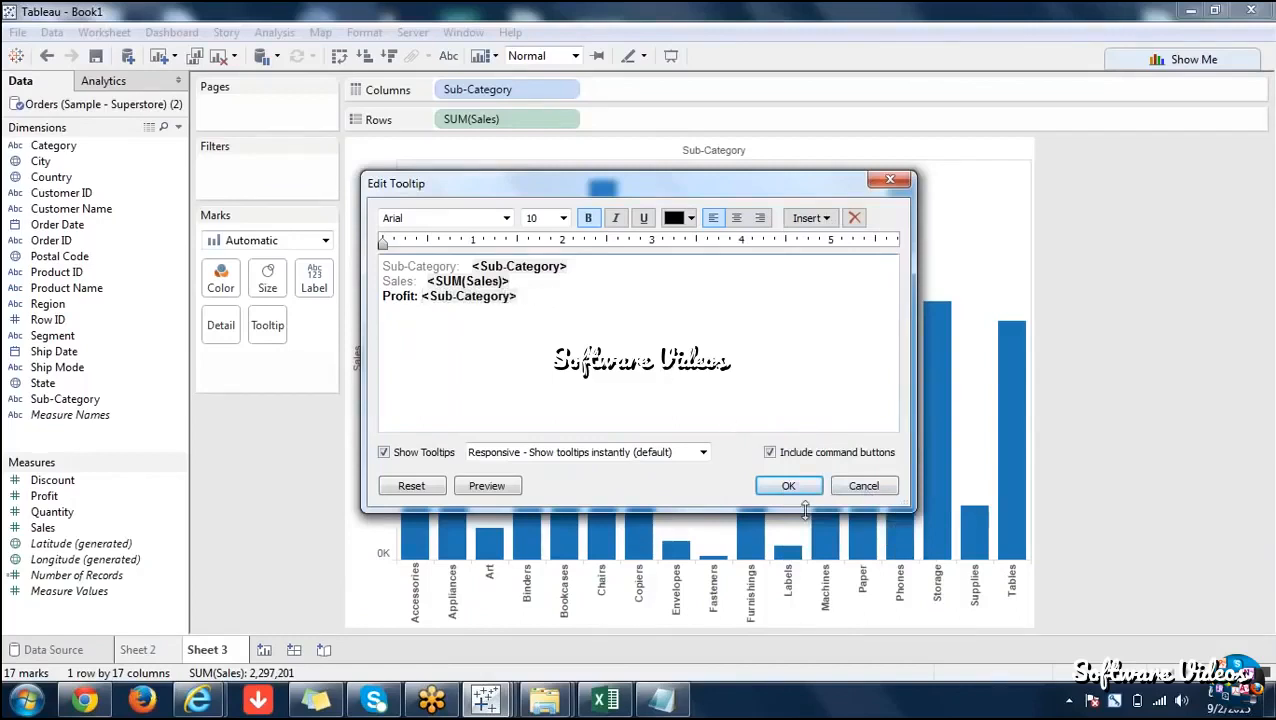
{"action": "left_click", "coordinate": [800, 486]}
{"action": "mouse_move", "coordinate": [579, 522]}
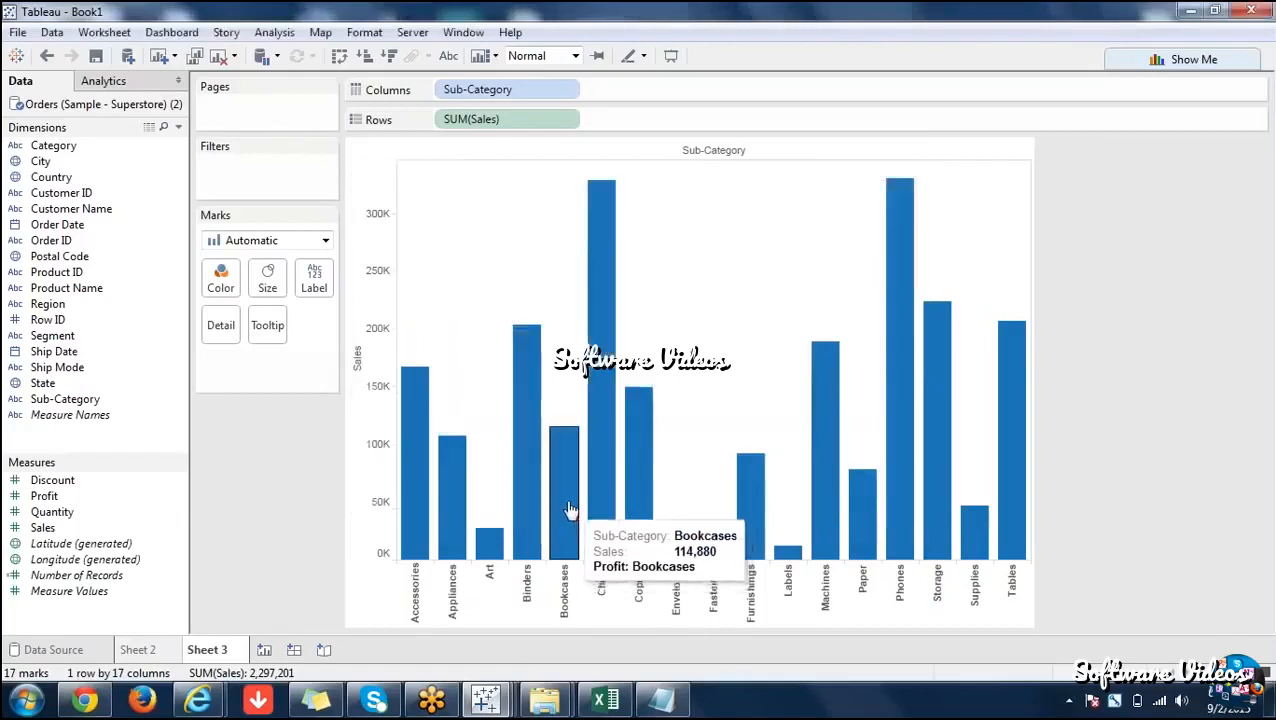
{"action": "mouse_move", "coordinate": [416, 396]}
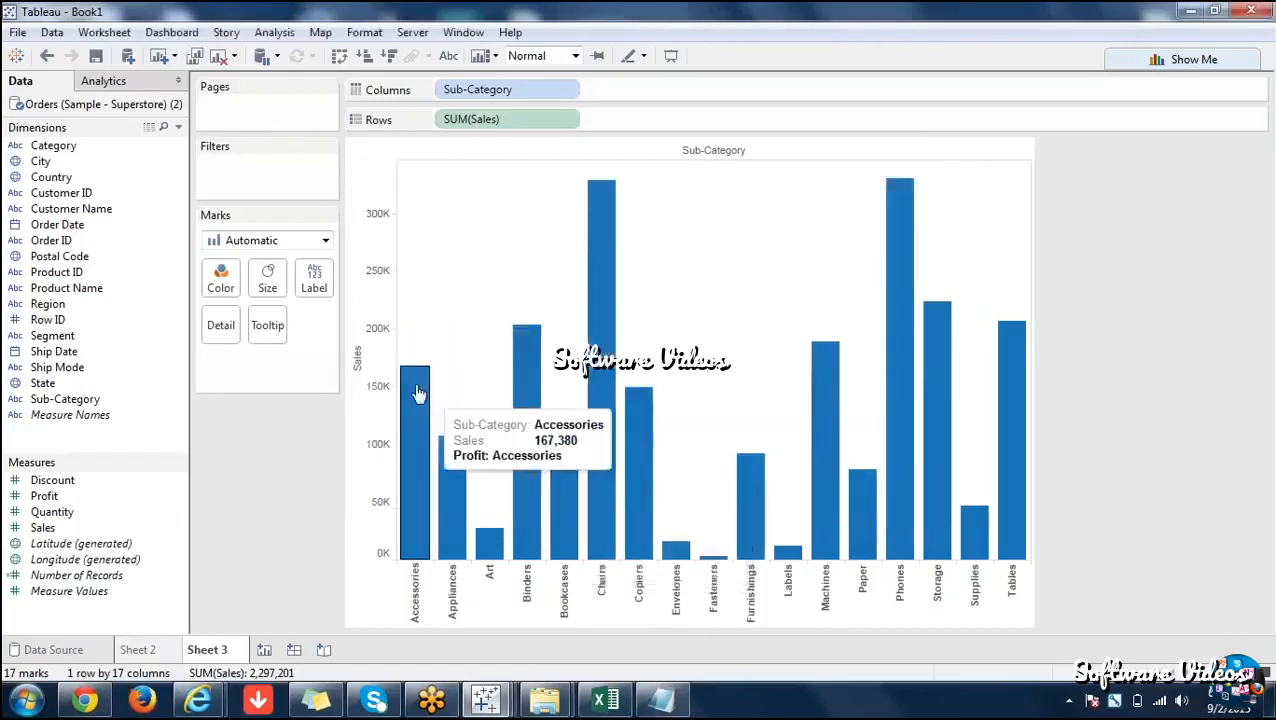
Change the "Profit" label in the last line of the Sheet 3 tooltip to "Name".
{"action": "left_click", "coordinate": [279, 332]}
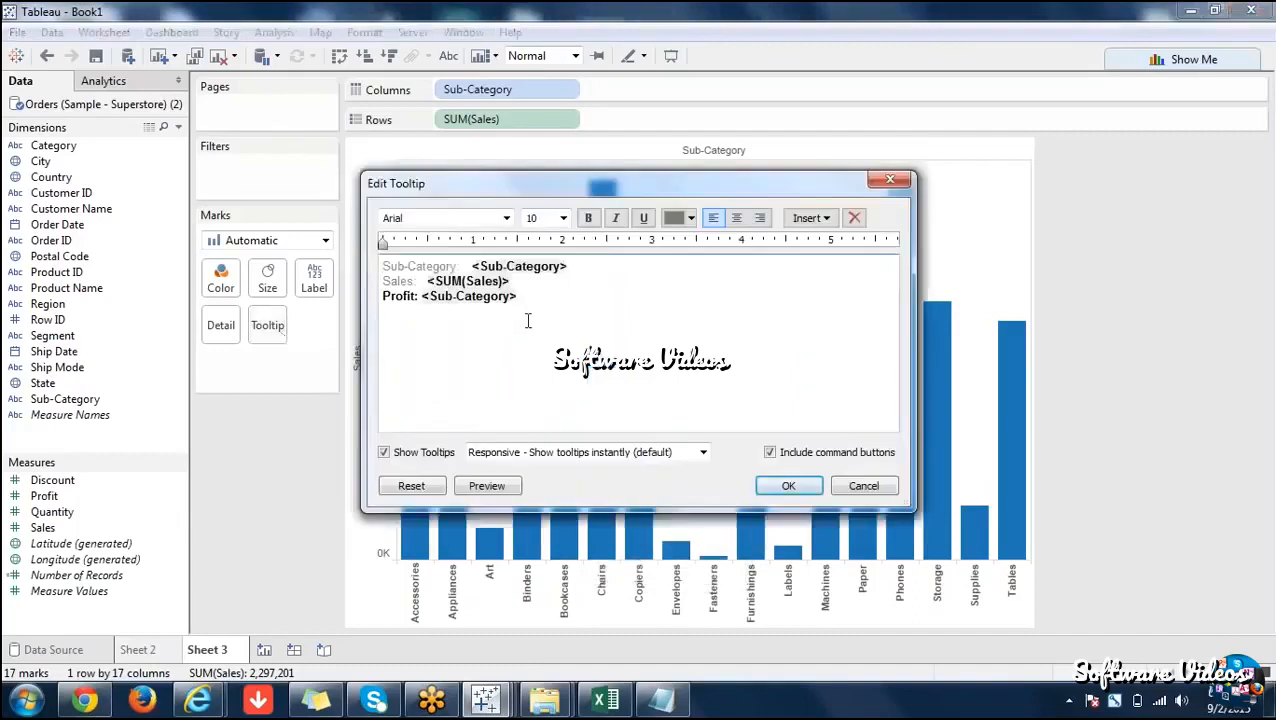
{"action": "left_click", "coordinate": [826, 220]}
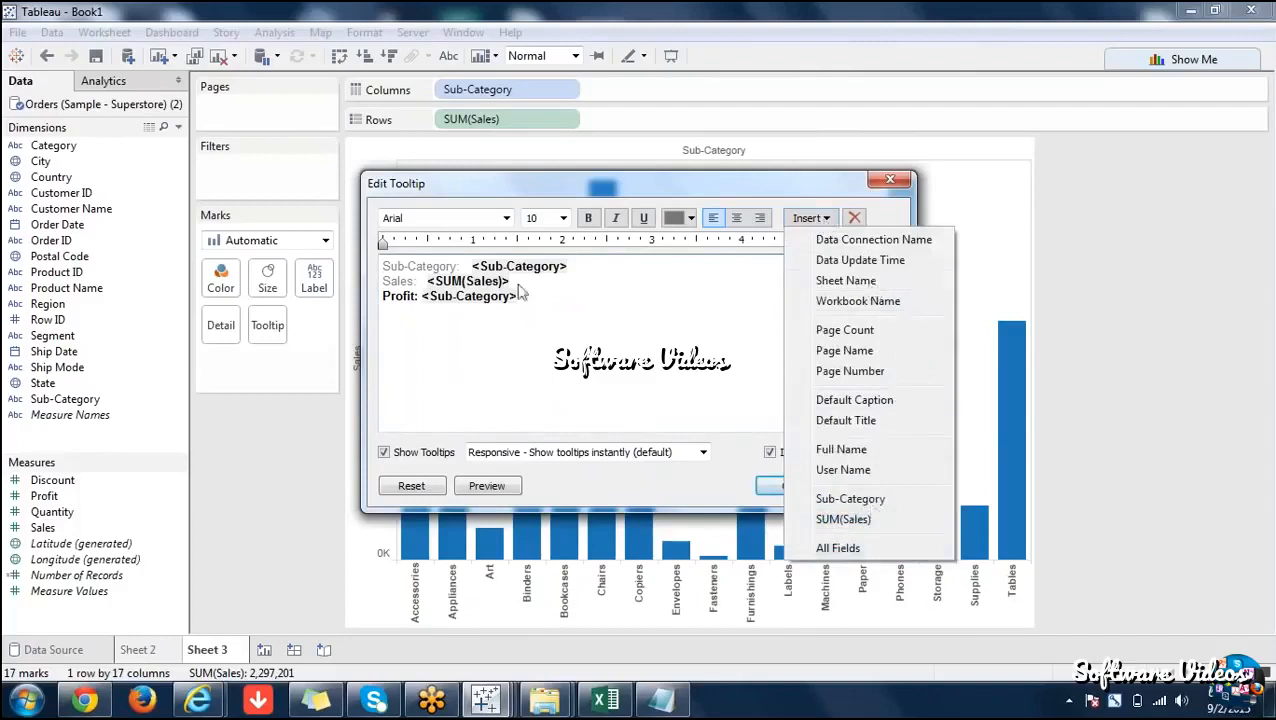
{"action": "double_click", "coordinate": [395, 297]}
{"action": "type", "text": "Name"}
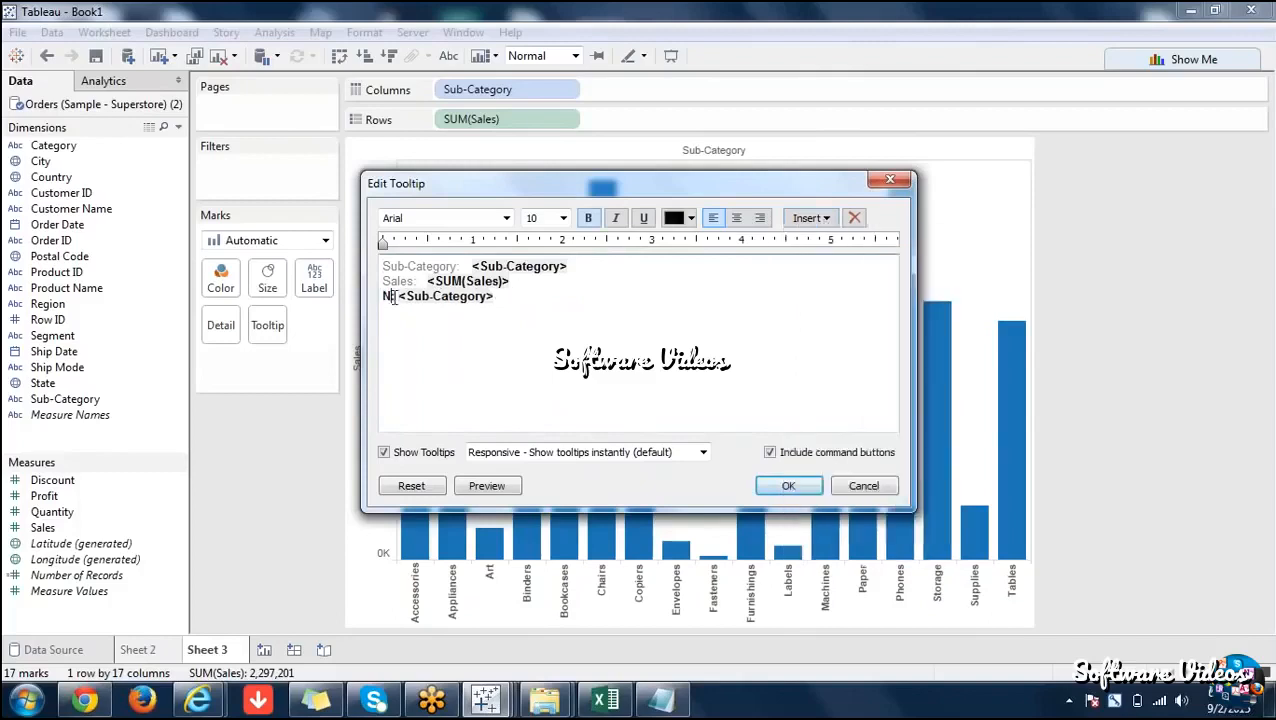
Replace <Sub-Category> on the tooltip's Name line with a person's name, apply the edit and check it on the Bookcases bar.
{"action": "left_click", "coordinate": [520, 293]}
{"action": "key", "text": "BackSpace"}
{"action": "key", "text": "BackSpace"}
{"action": "key", "text": "BackSpace"}
{"action": "key", "text": "BackSpace"}
{"action": "key", "text": "BackSpace"}
{"action": "key", "text": "BackSpace"}
{"action": "key", "text": "BackSpace"}
{"action": "key", "text": "BackSpace"}
{"action": "key", "text": "BackSpace"}
{"action": "key", "text": "BackSpace"}
{"action": "key", "text": "BackSpace"}
{"action": "key", "text": "BackSpace"}
{"action": "key", "text": "BackSpace"}
{"action": "key", "text": "BackSpace"}
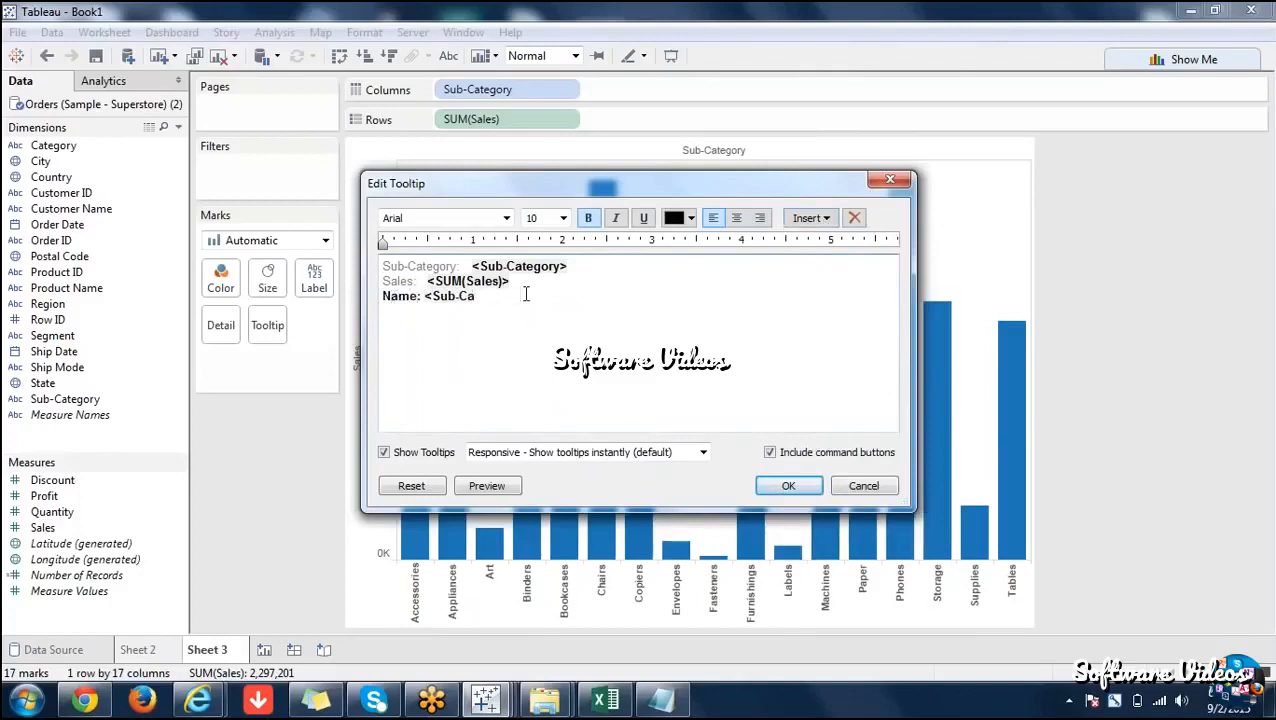
{"action": "type", "text": "Ramakrishna"}
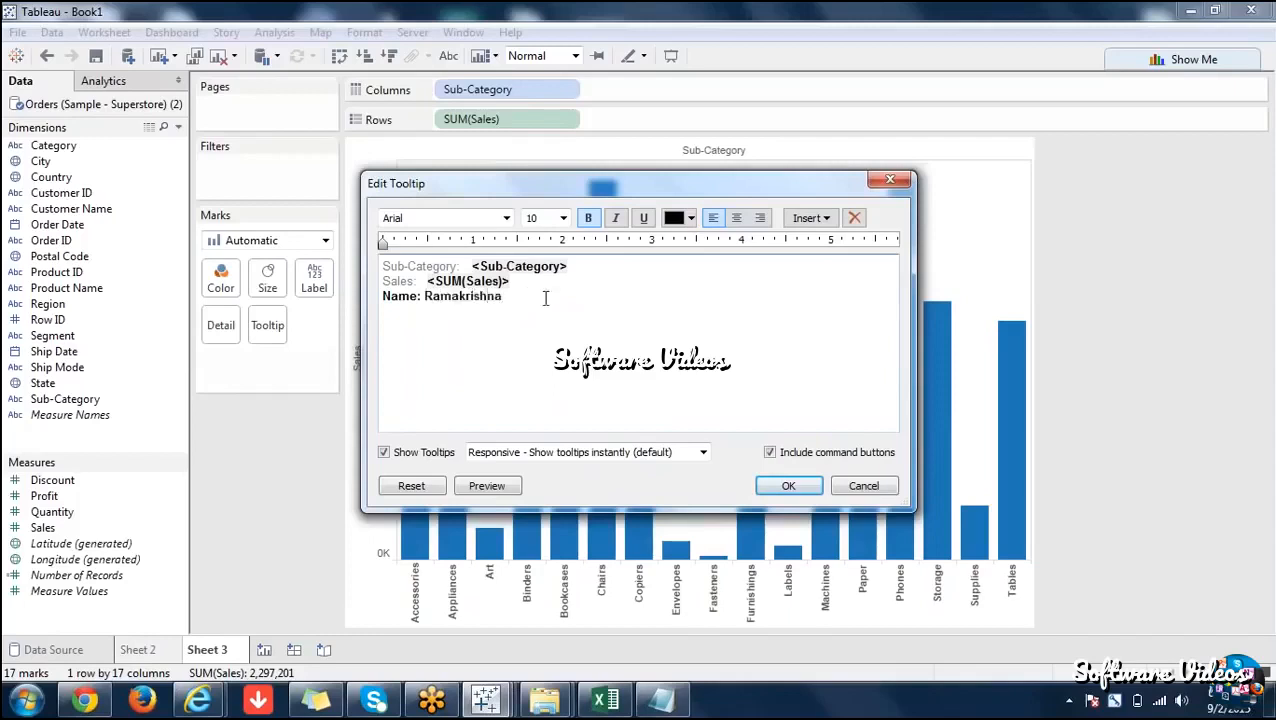
{"action": "left_click", "coordinate": [789, 486]}
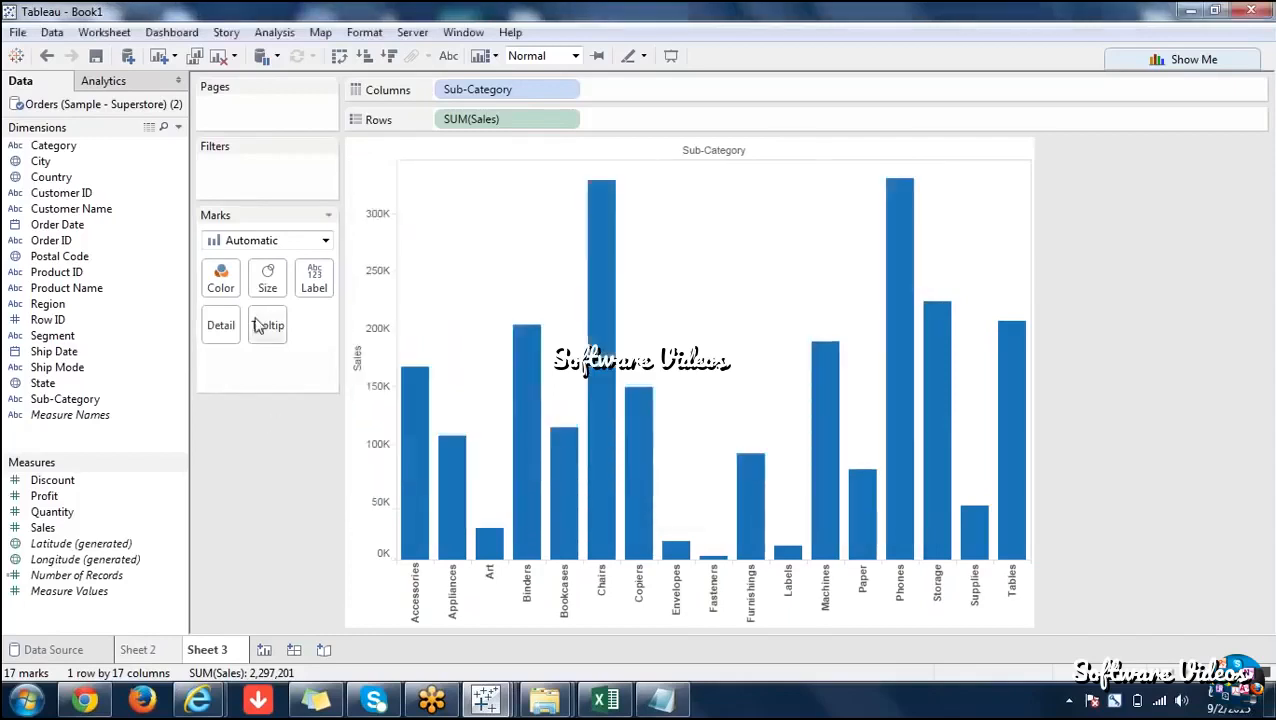
{"action": "mouse_move", "coordinate": [568, 479]}
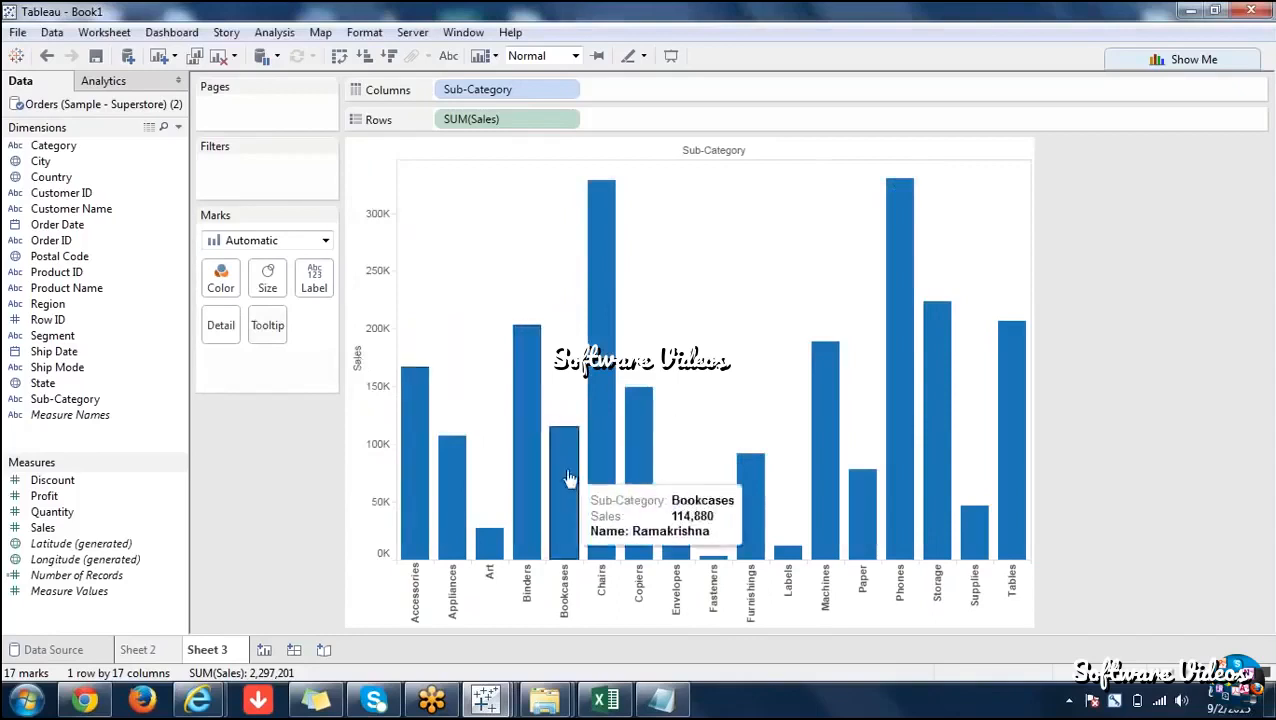
Add Profit as a second row measure to the Sheet 3 chart and show the mark settings for Profit and for all measures.
{"action": "left_click", "coordinate": [138, 650]}
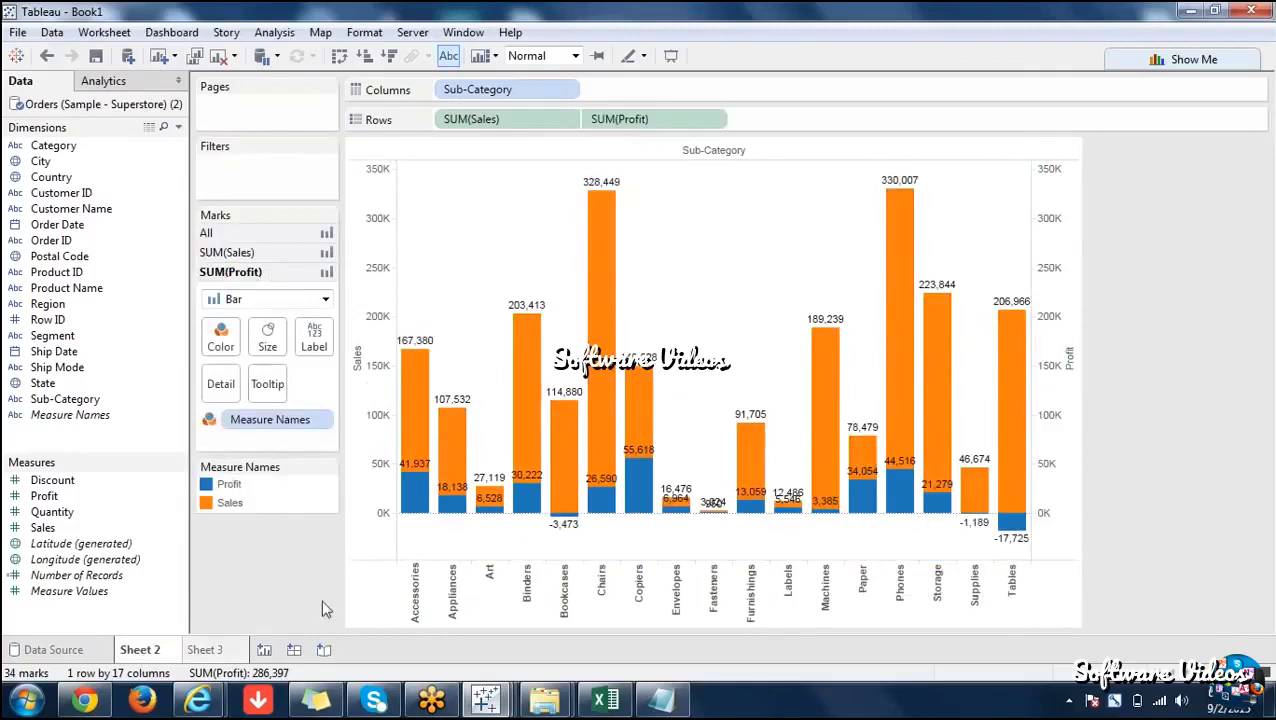
{"action": "key", "text": "ctrl+Tab"}
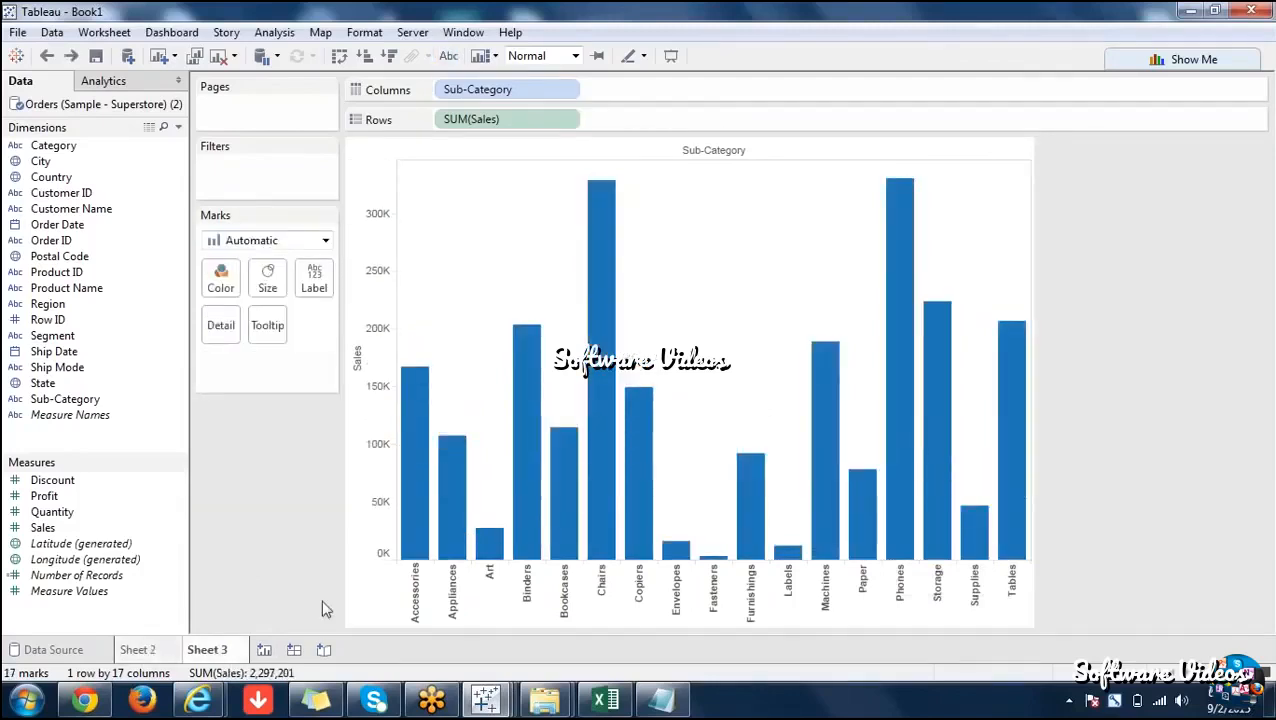
{"action": "left_click", "coordinate": [158, 650]}
{"action": "left_click", "coordinate": [210, 651]}
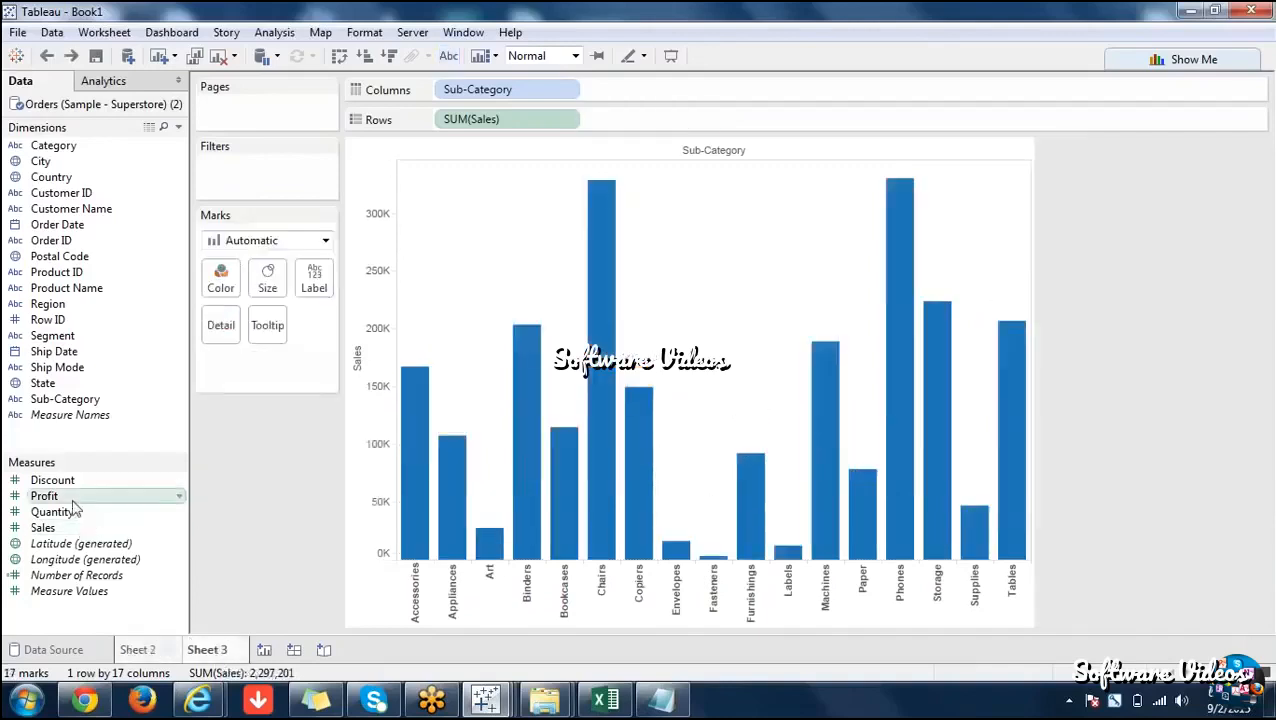
{"action": "left_click_drag", "start_coordinate": [76, 508], "coordinate": [48, 503]}
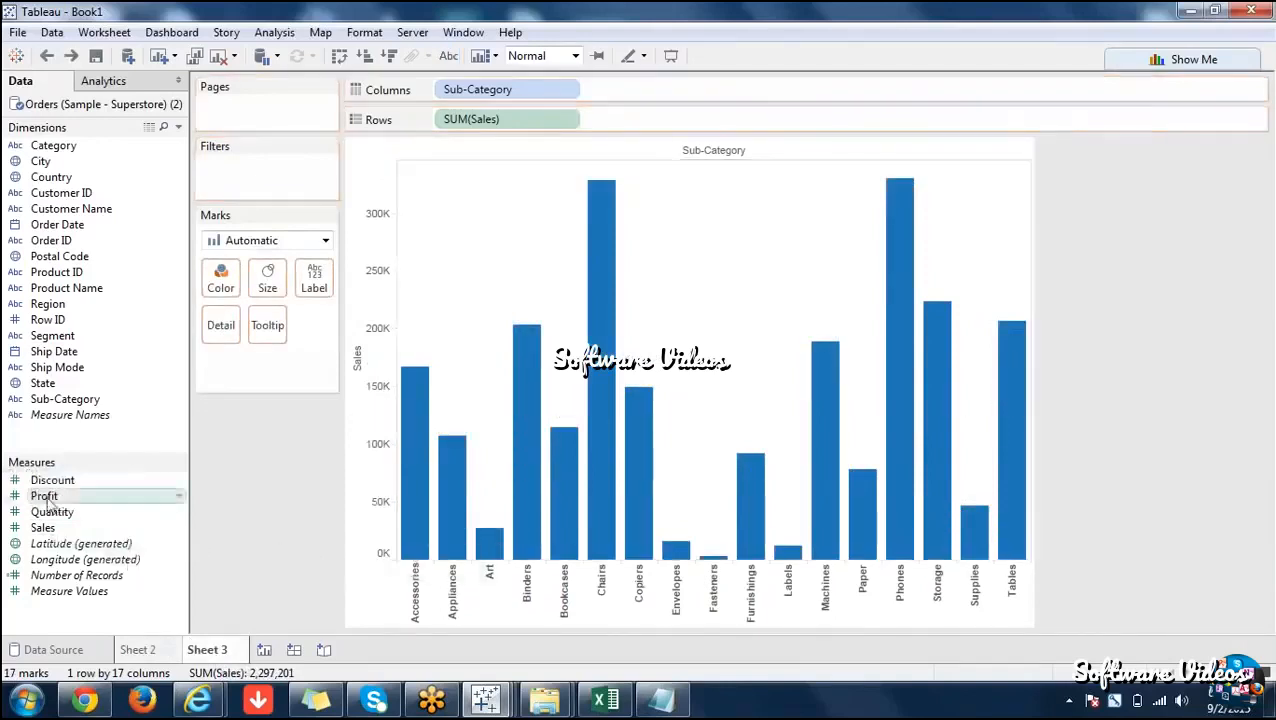
{"action": "double_click", "coordinate": [44, 497]}
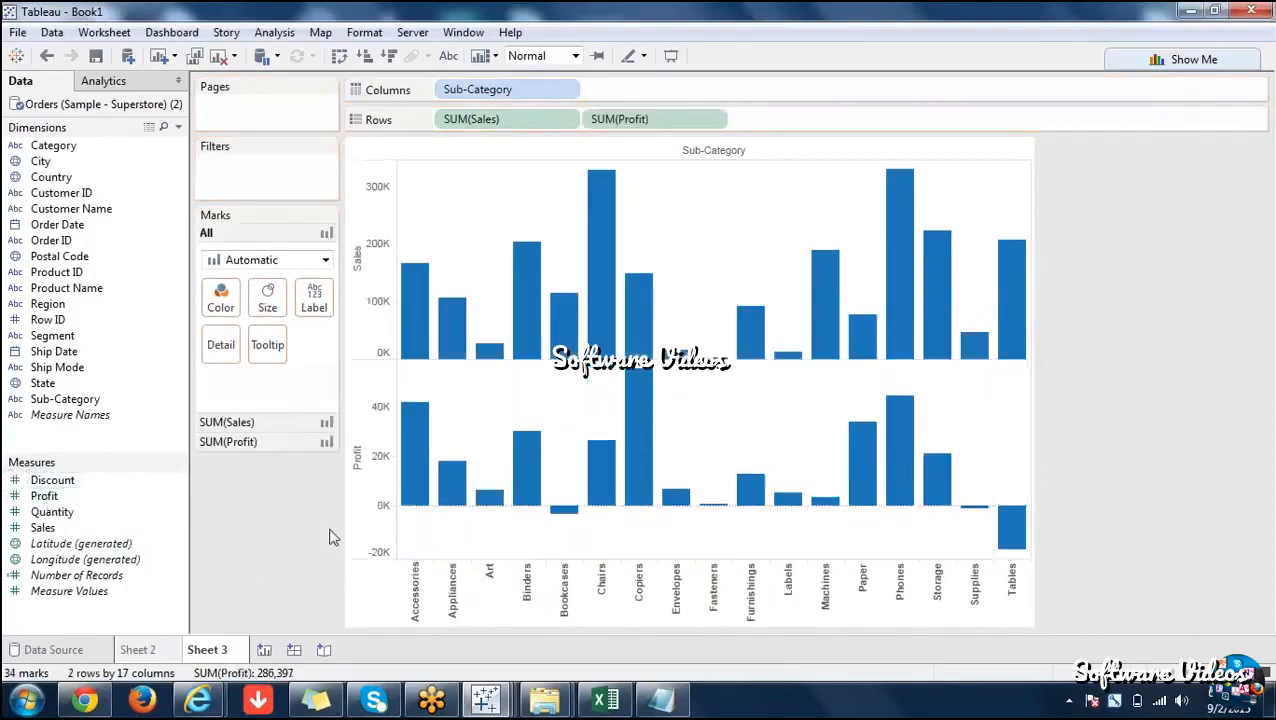
{"action": "left_click", "coordinate": [290, 446]}
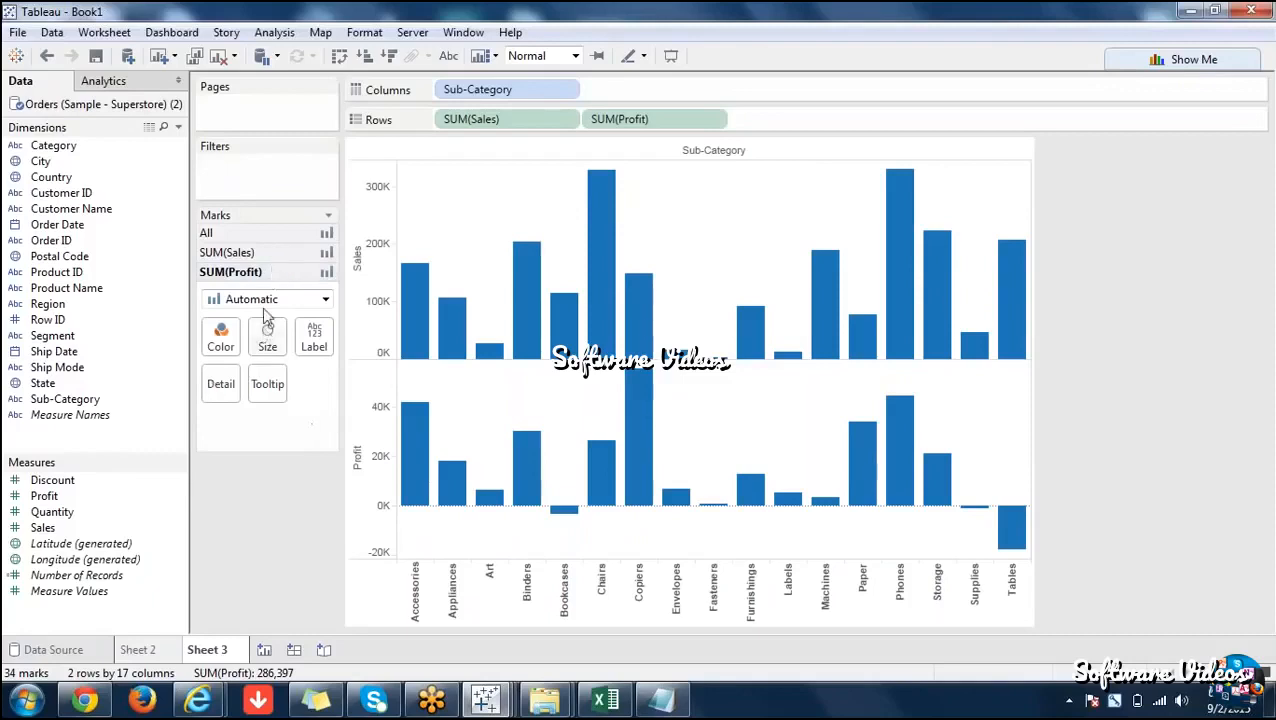
{"action": "left_click", "coordinate": [264, 236]}
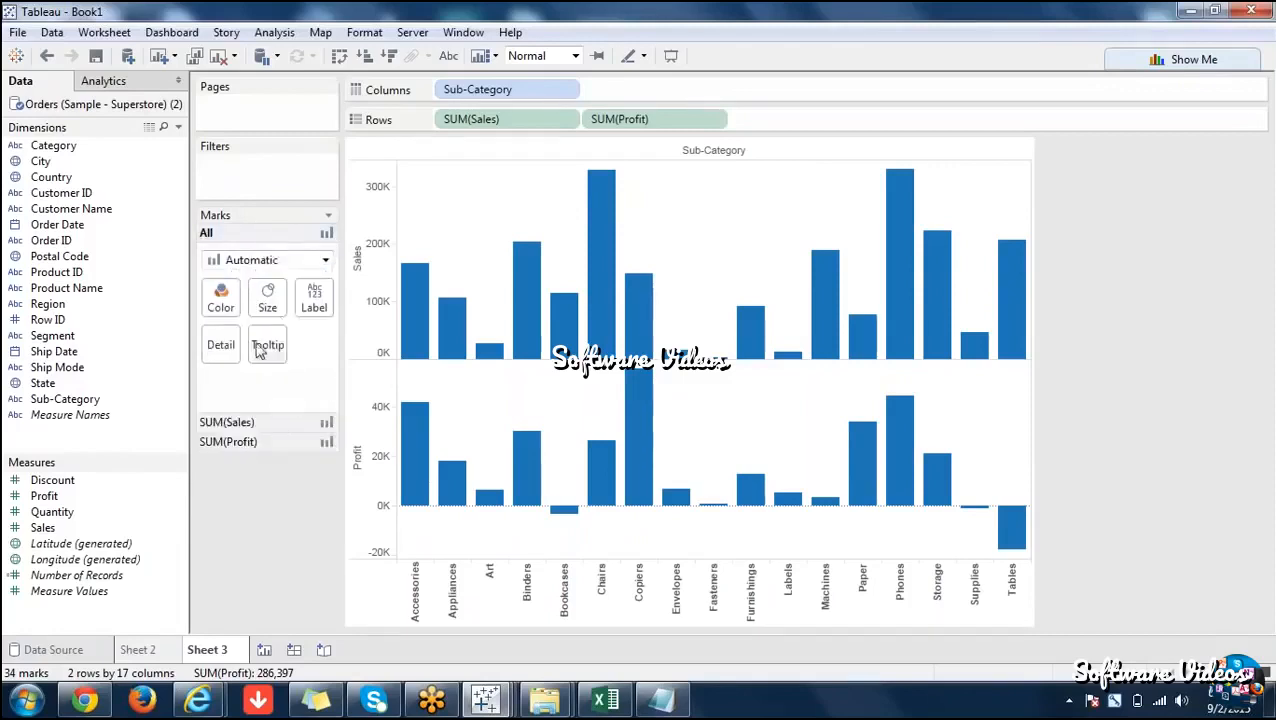
Remove Profit from the Sheet 2 chart and try adding it back as a separate row.
{"action": "left_click", "coordinate": [155, 652]}
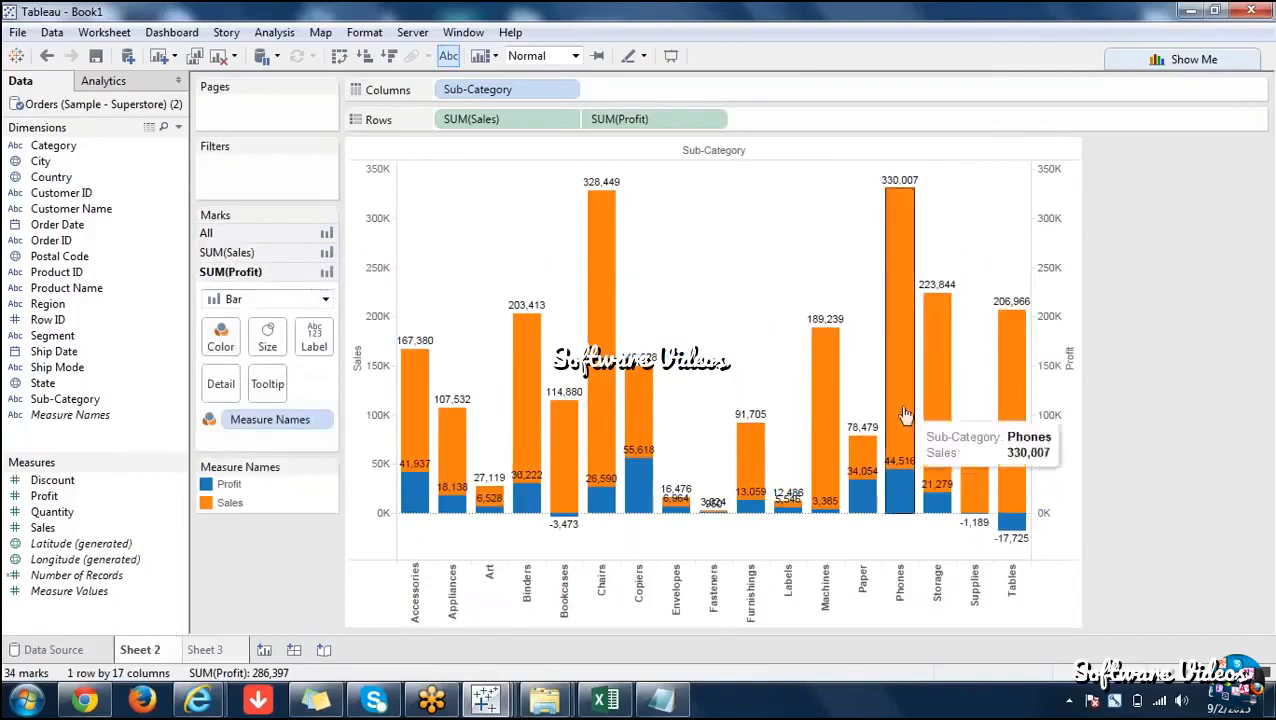
{"action": "left_click_drag", "start_coordinate": [600, 120], "coordinate": [90, 508]}
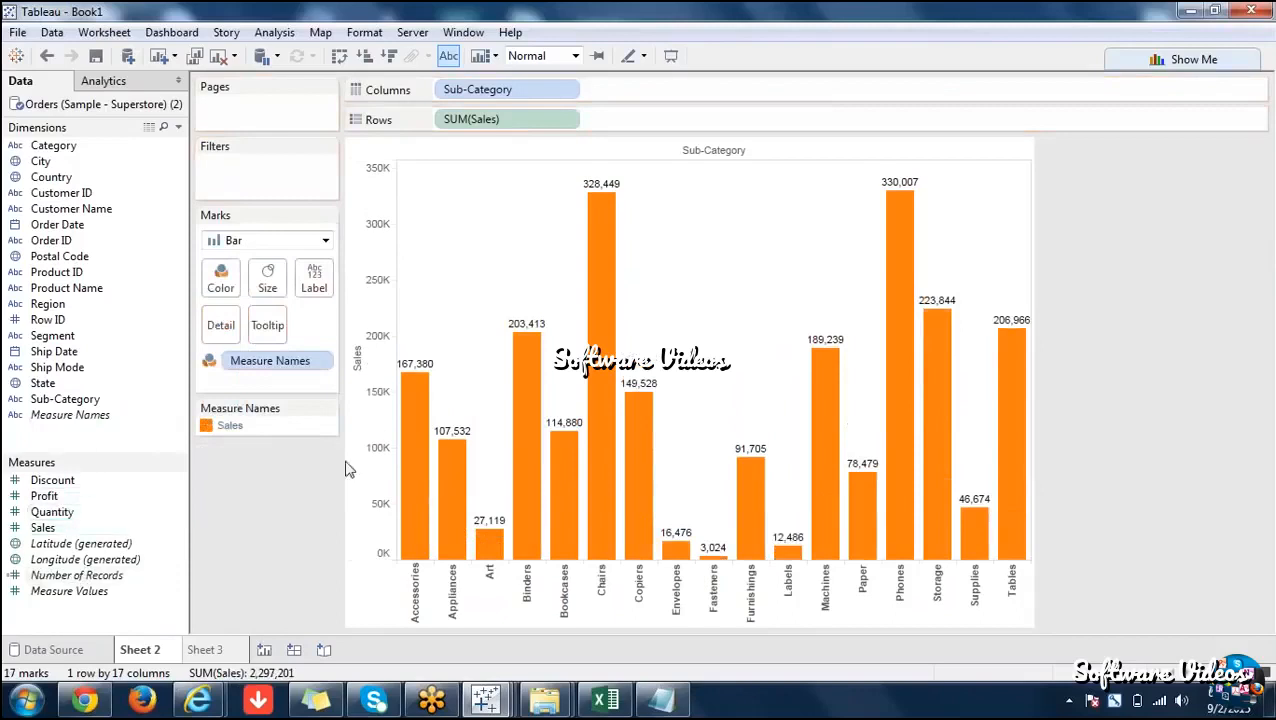
{"action": "double_click", "coordinate": [52, 498]}
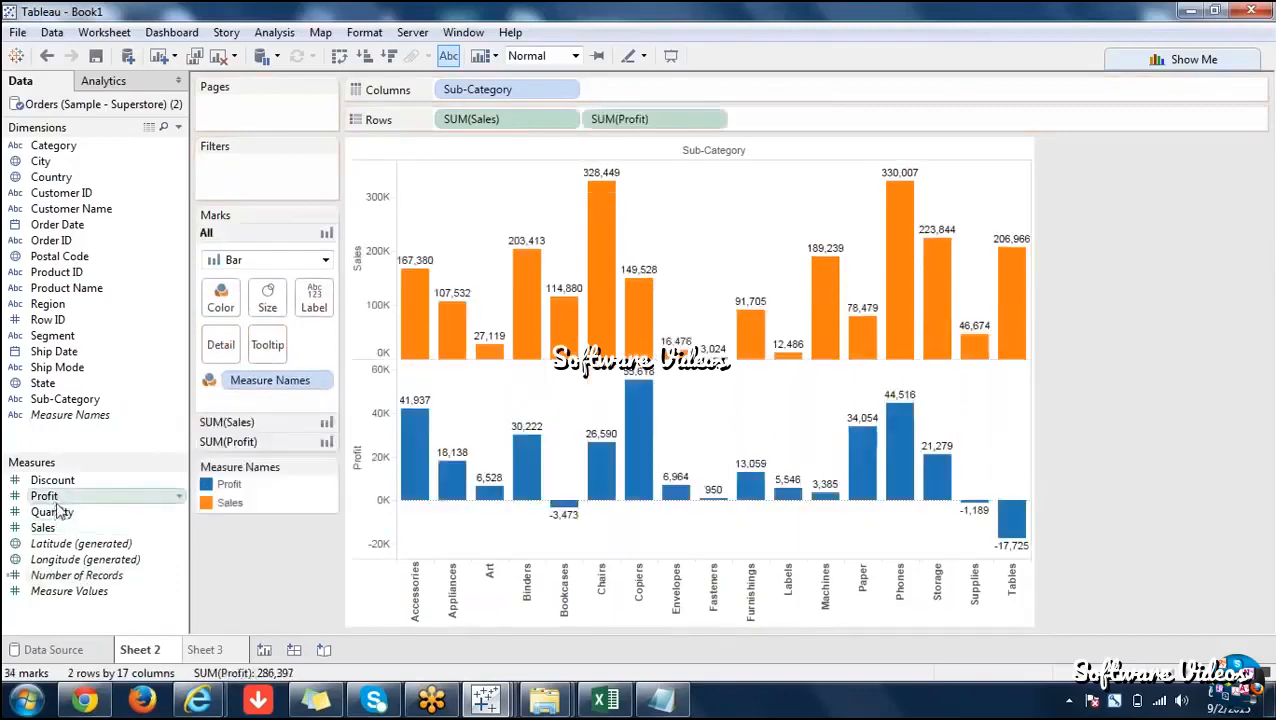
{"action": "key", "text": "ctrl+z"}
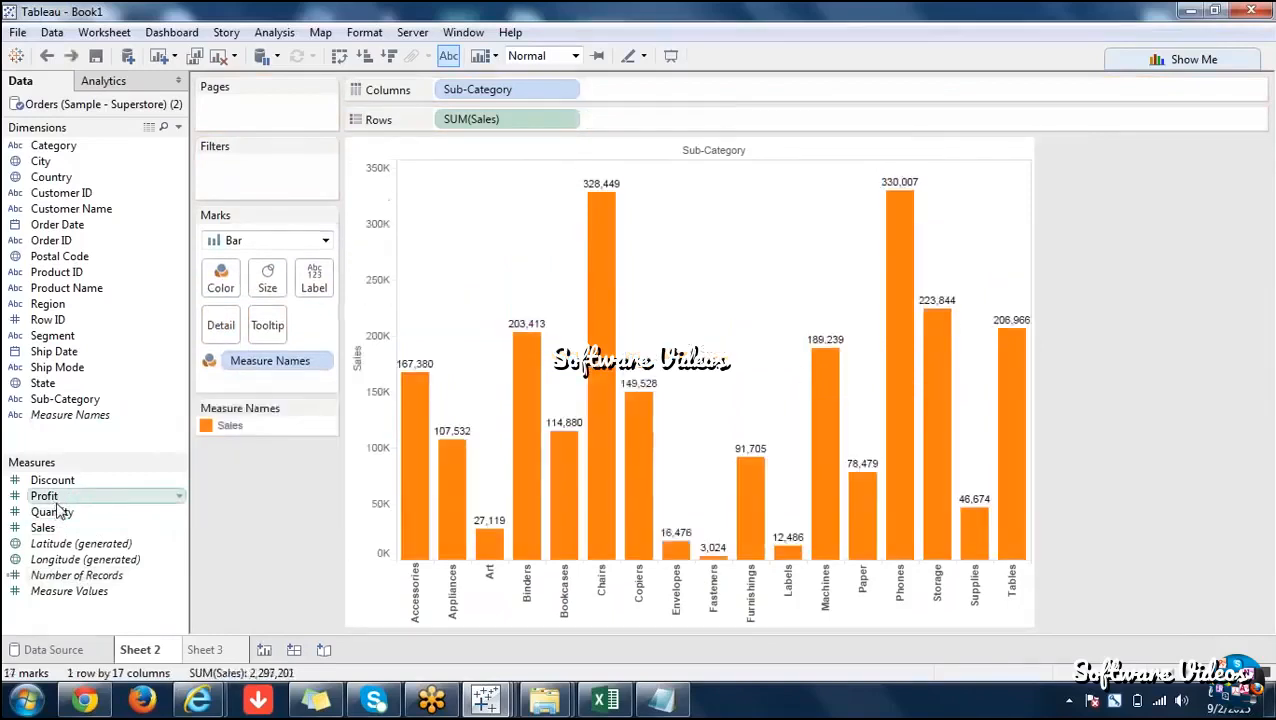
Place Profit on a second axis of the Sheet 2 chart and synchronize it with the Sales axis.
{"action": "left_click_drag", "start_coordinate": [60, 501], "coordinate": [1029, 398]}
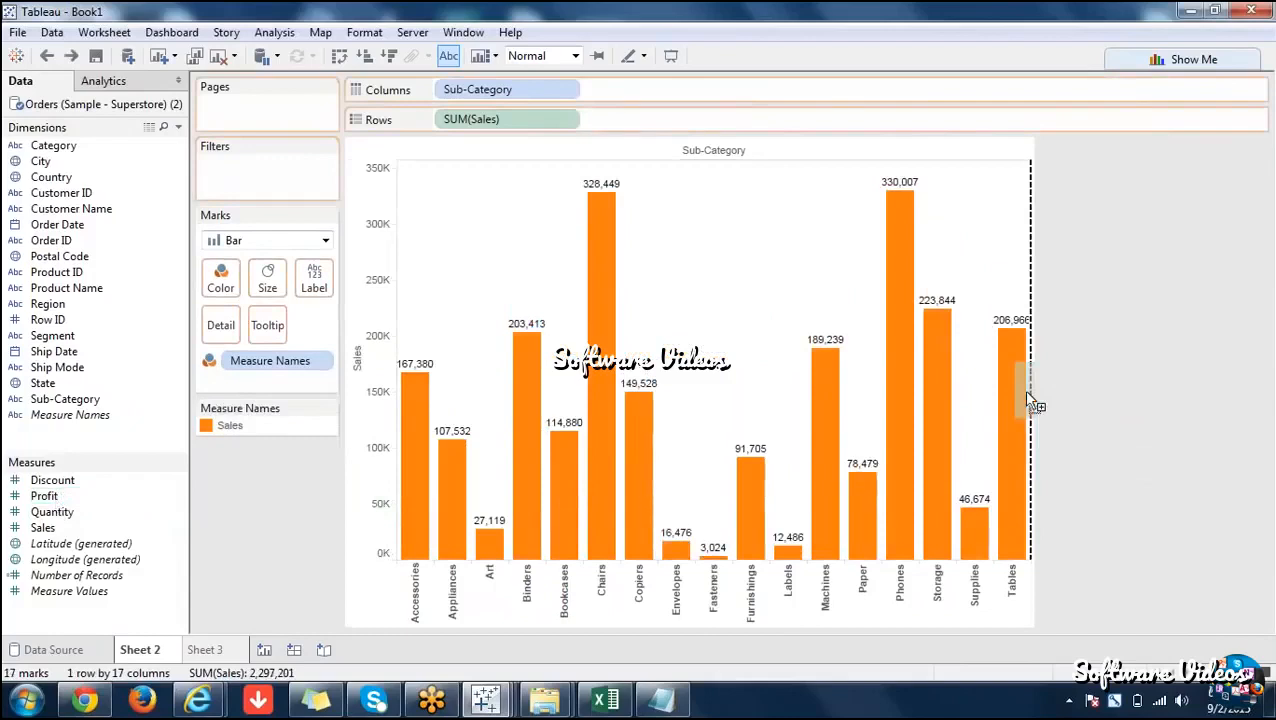
{"action": "left_click_drag", "start_coordinate": [1027, 394], "coordinate": [1027, 394]}
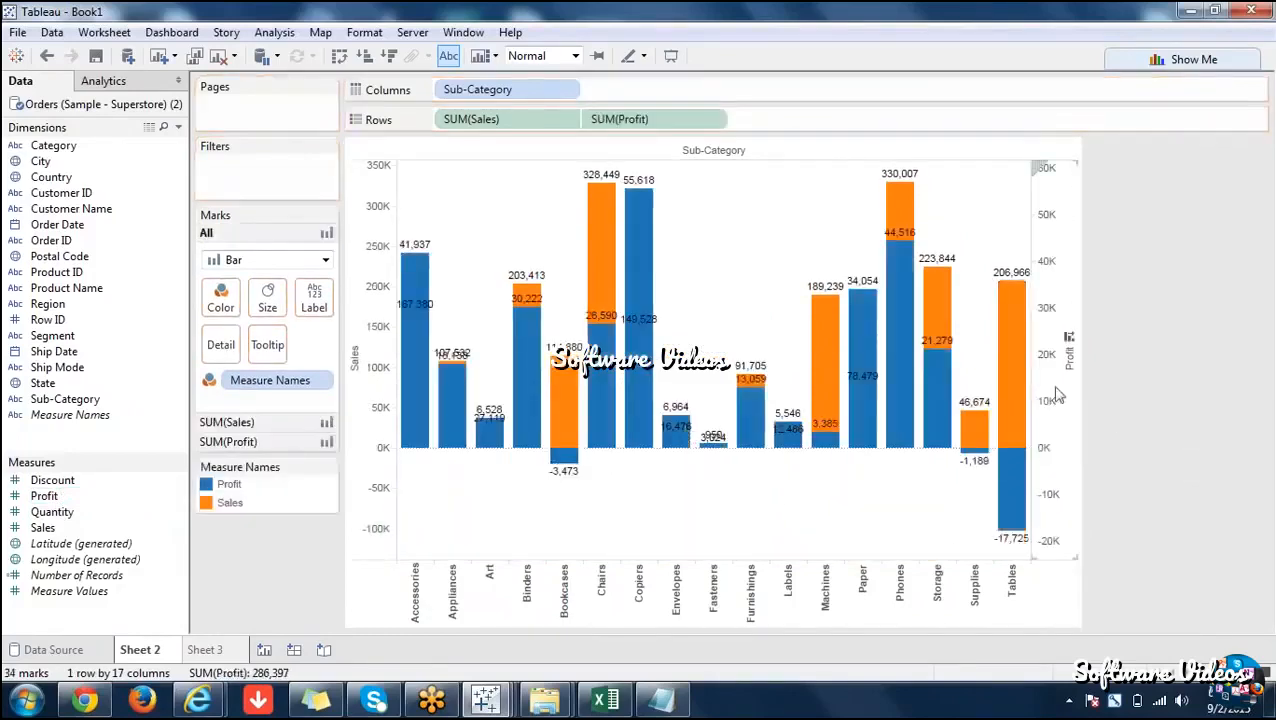
{"action": "right_click", "coordinate": [1068, 420]}
{"action": "left_click", "coordinate": [1124, 498]}
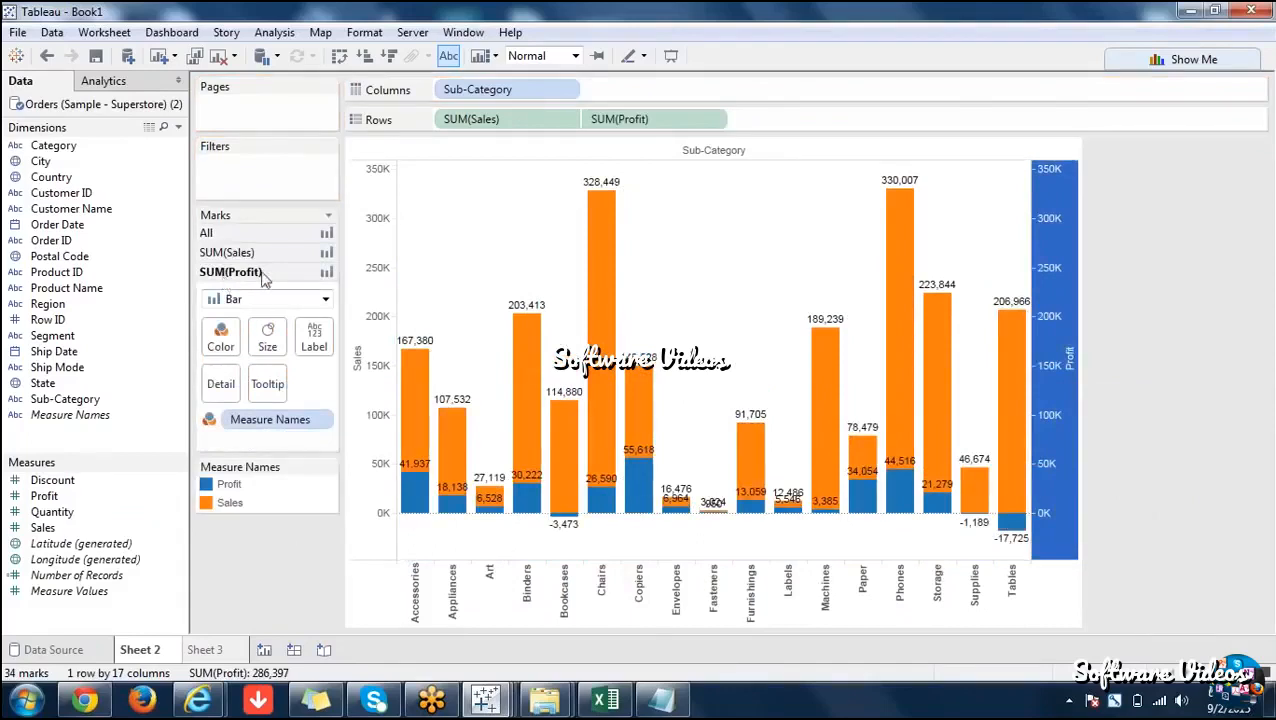
{"action": "left_click", "coordinate": [240, 252]}
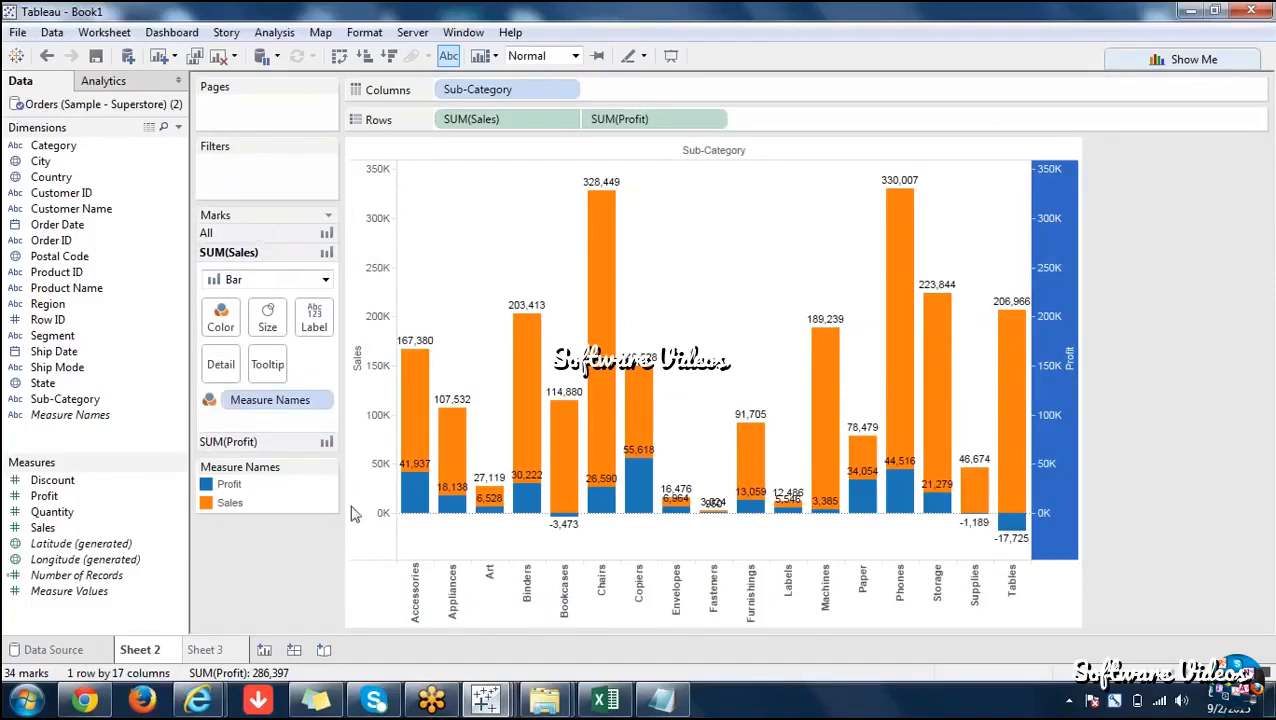
{"action": "left_click", "coordinate": [230, 590]}
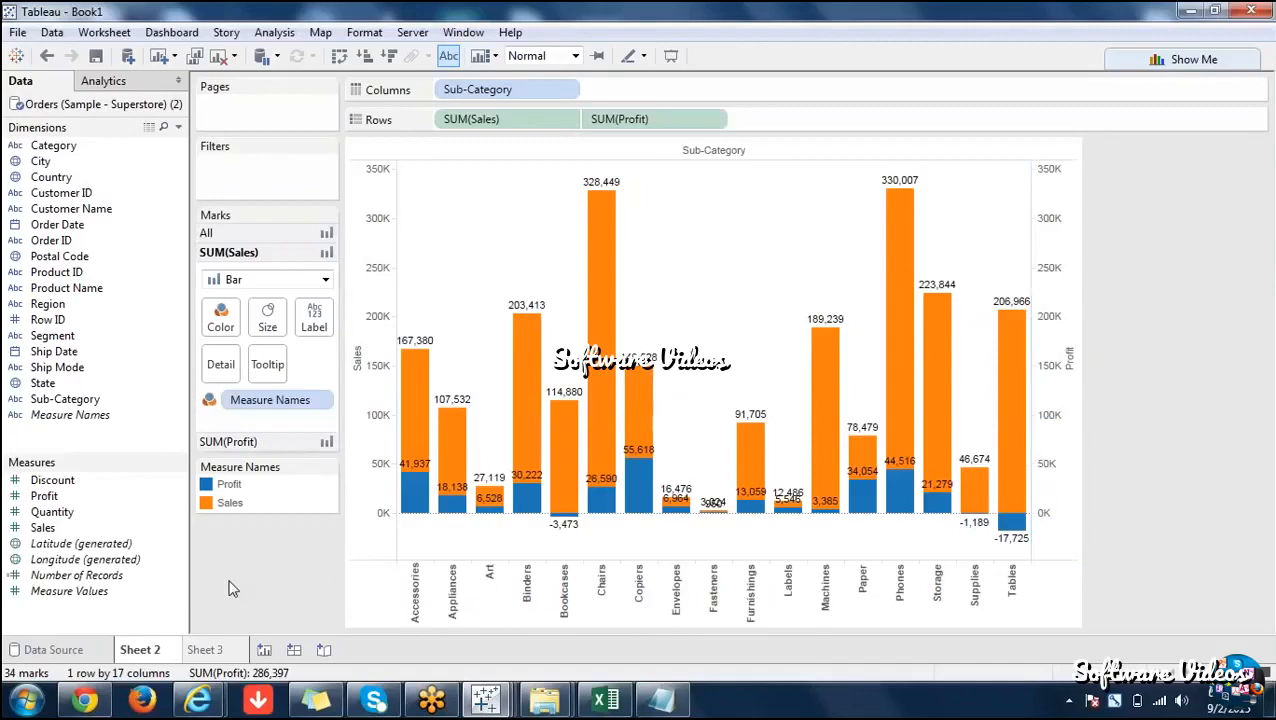
Undo the axis synchronization and the dual axis on Sheet 2, and redo both.
{"action": "key", "text": "ctrl+z"}
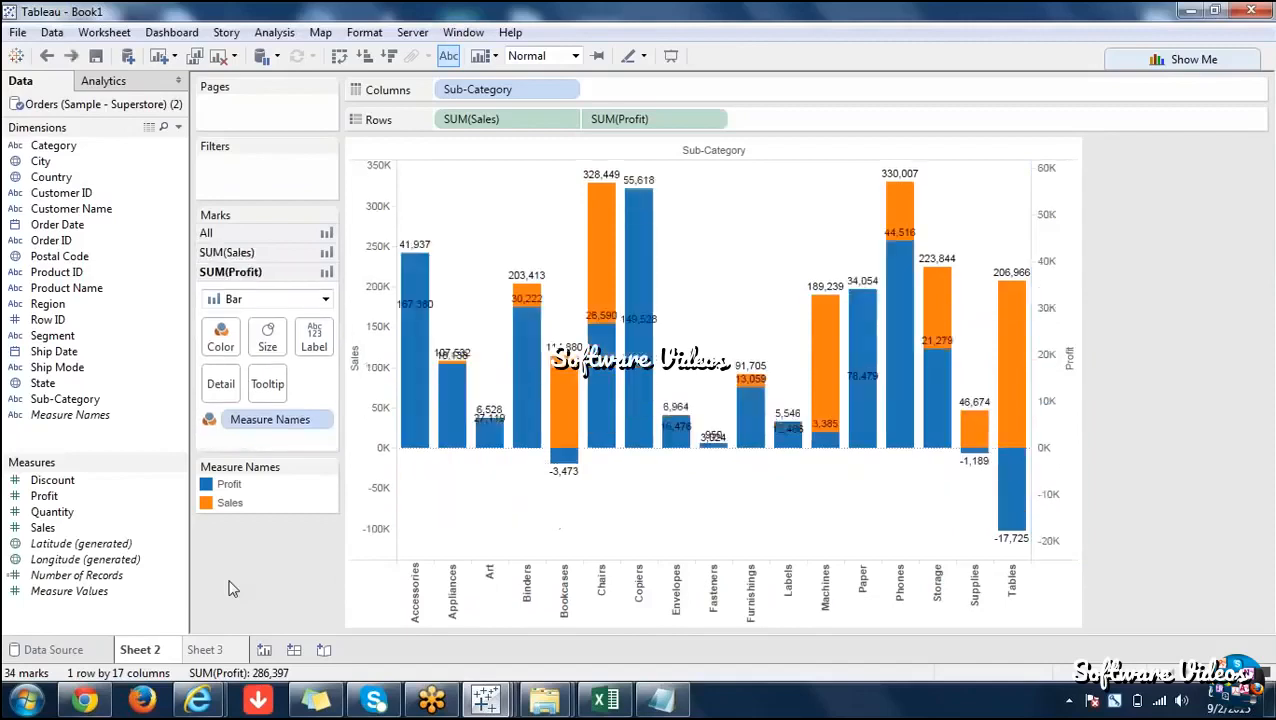
{"action": "key", "text": "ctrl+z"}
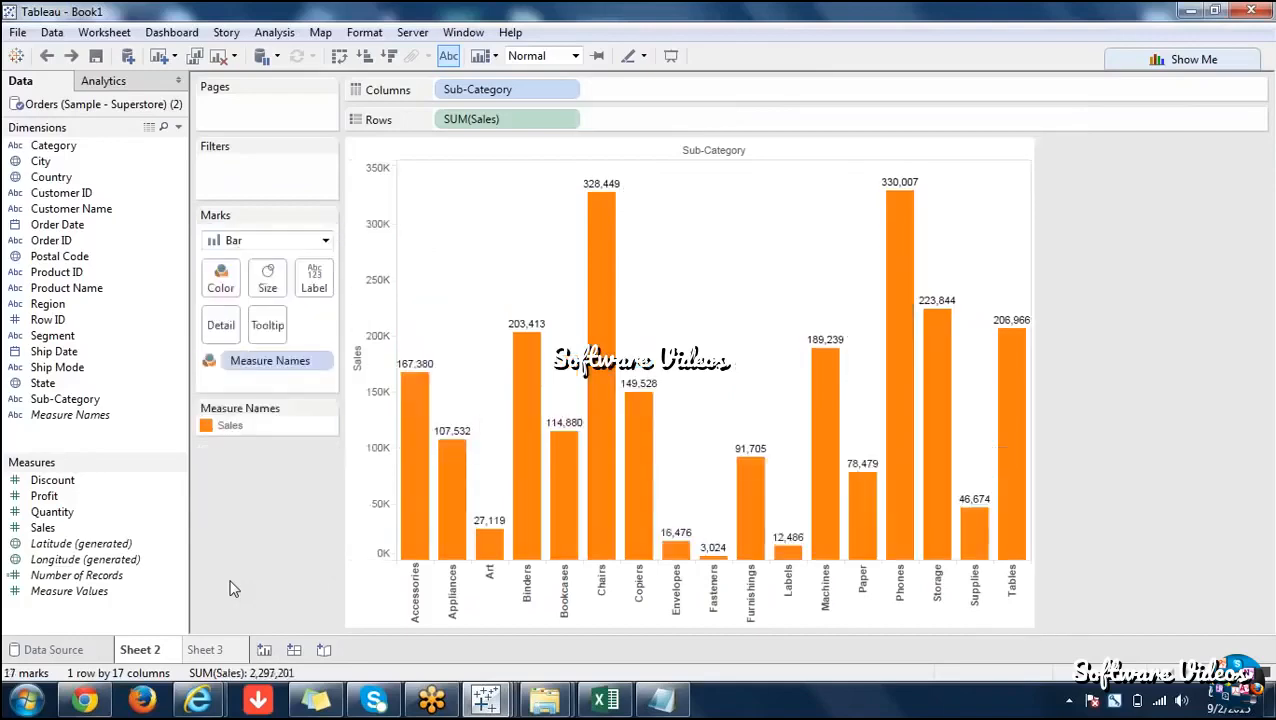
{"action": "key", "text": "ctrl+y"}
{"action": "key", "text": "ctrl+y"}
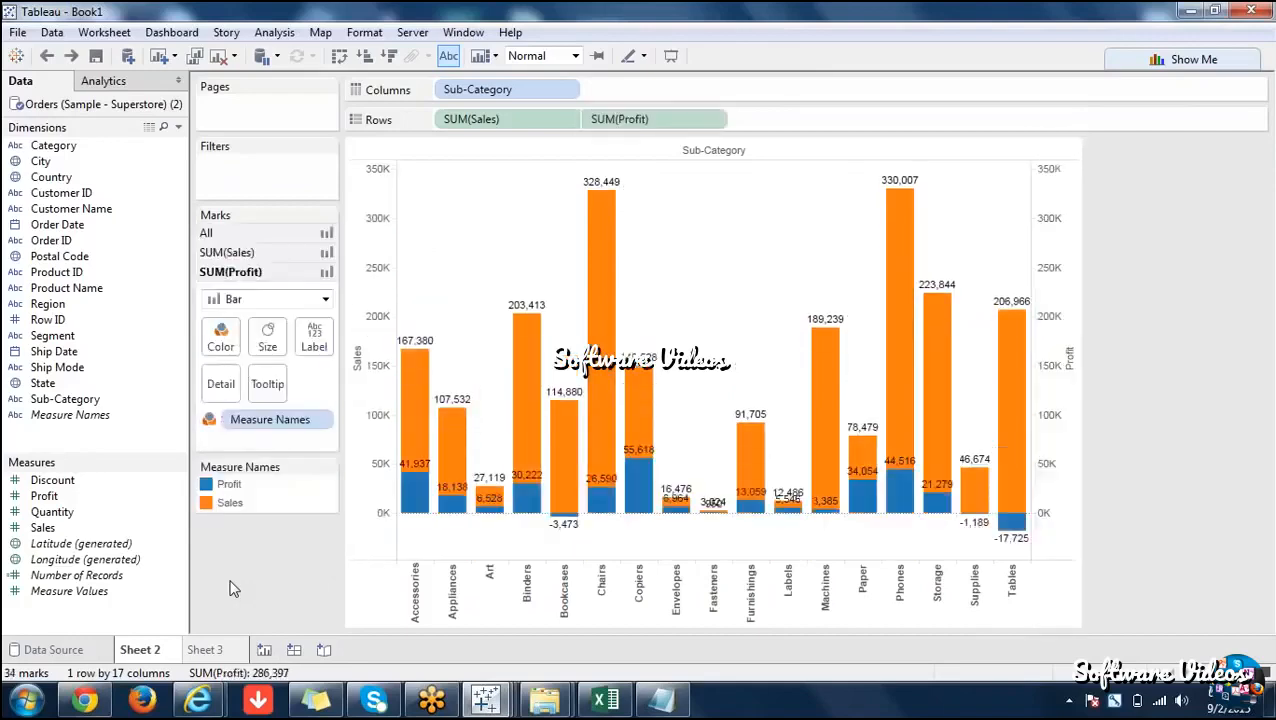
Clear Sheet 2 and plot Sales and Profit by Sub-Category as two separate rows.
{"action": "left_click", "coordinate": [218, 55]}
{"action": "double_click", "coordinate": [50, 527]}
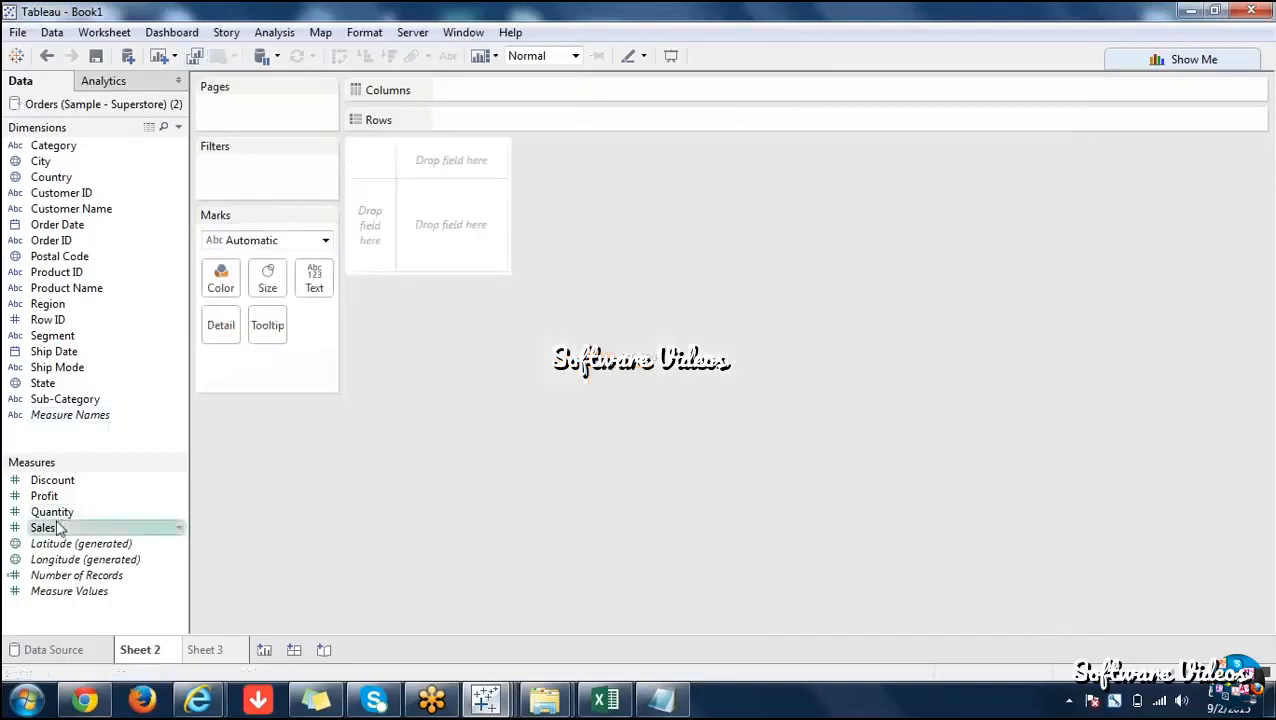
{"action": "double_click", "coordinate": [72, 401]}
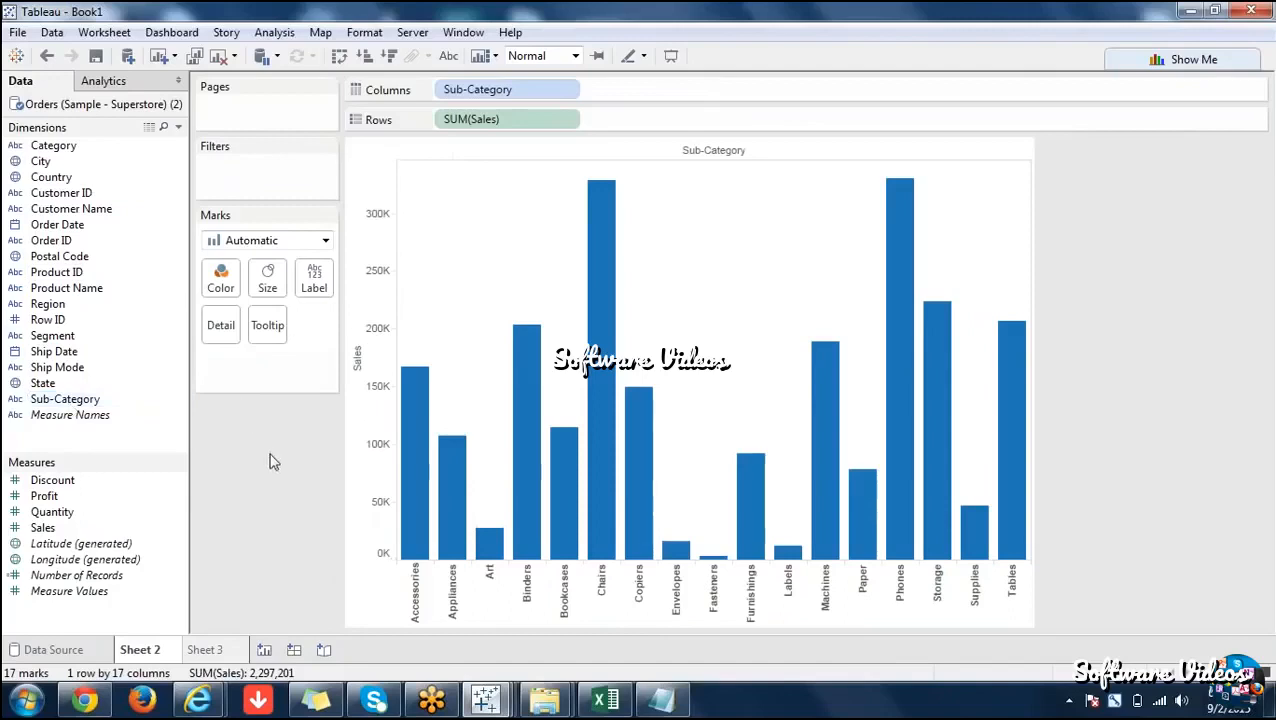
{"action": "double_click", "coordinate": [45, 496]}
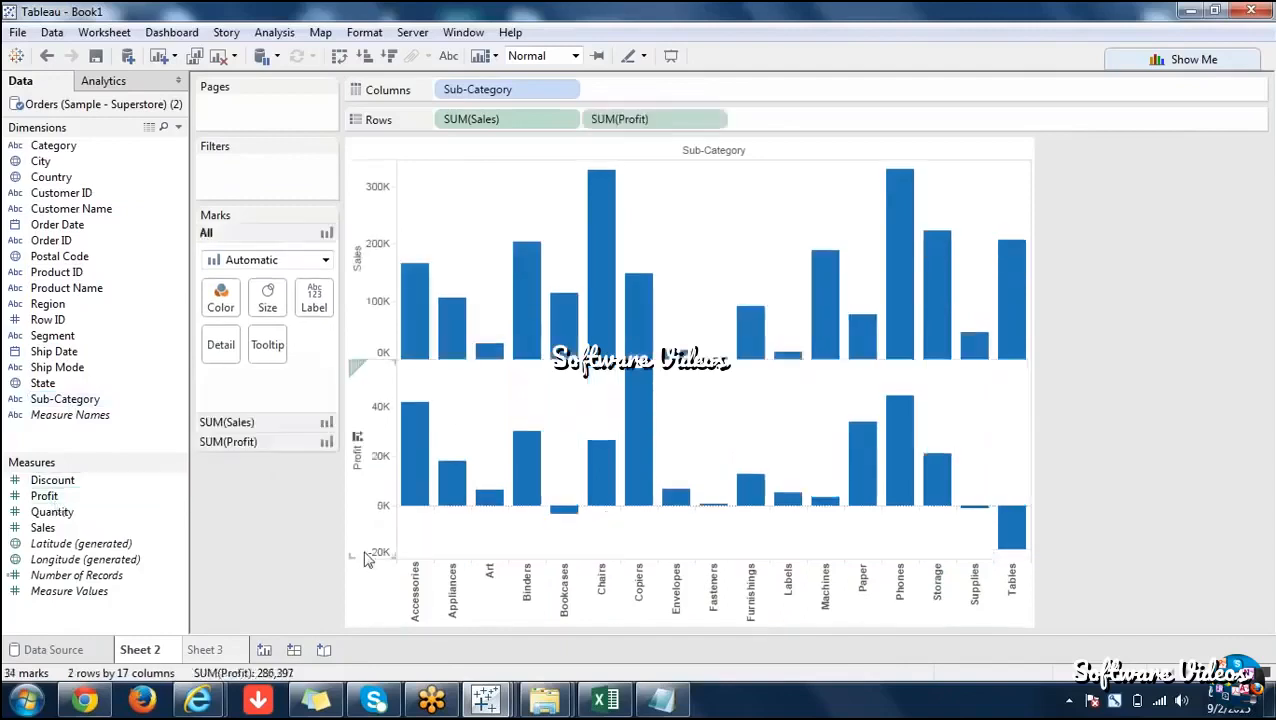
Make Profit a dual axis sharing one chart with Sales on Sheet 2.
{"action": "right_click", "coordinate": [365, 492]}
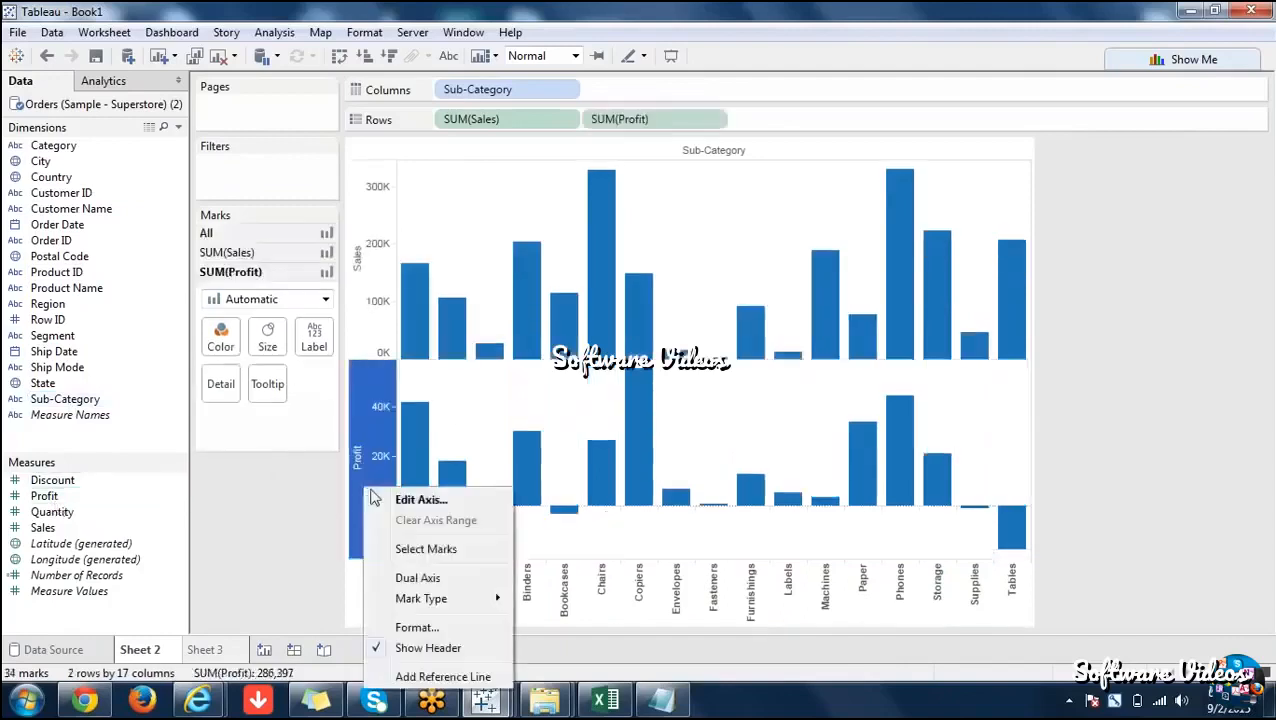
{"action": "left_click", "coordinate": [415, 579]}
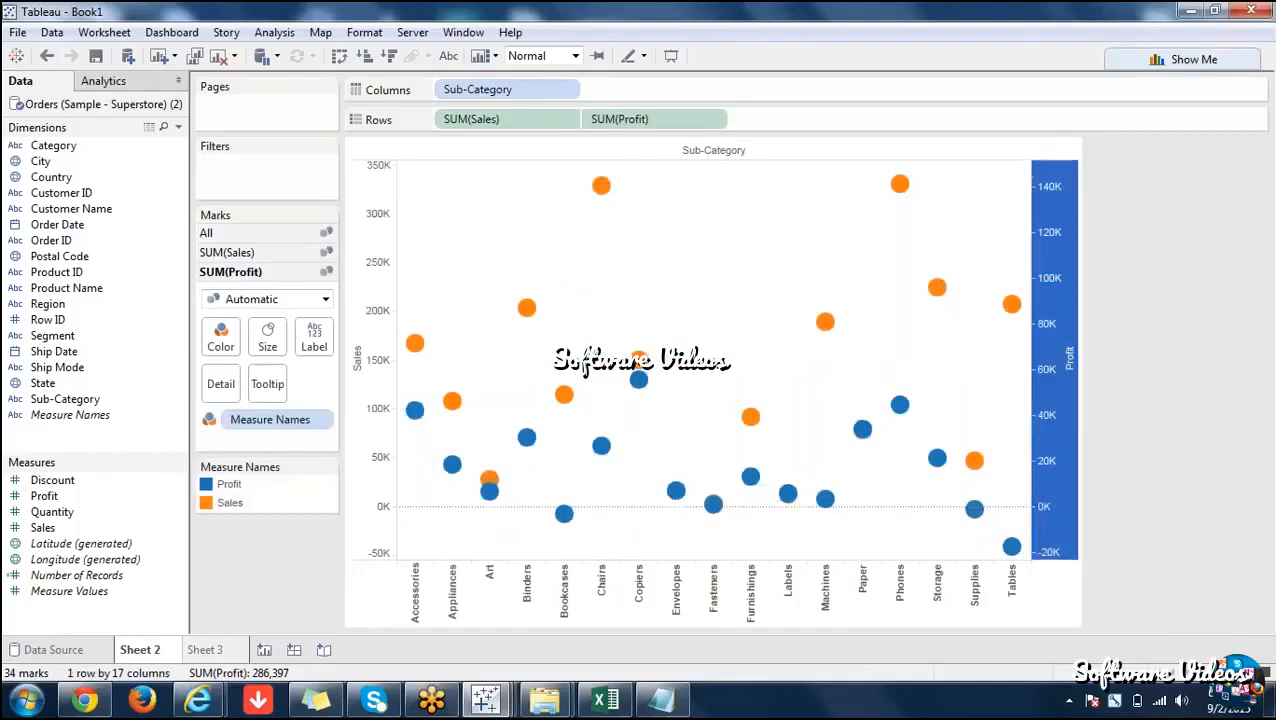
{"action": "left_click", "coordinate": [258, 548]}
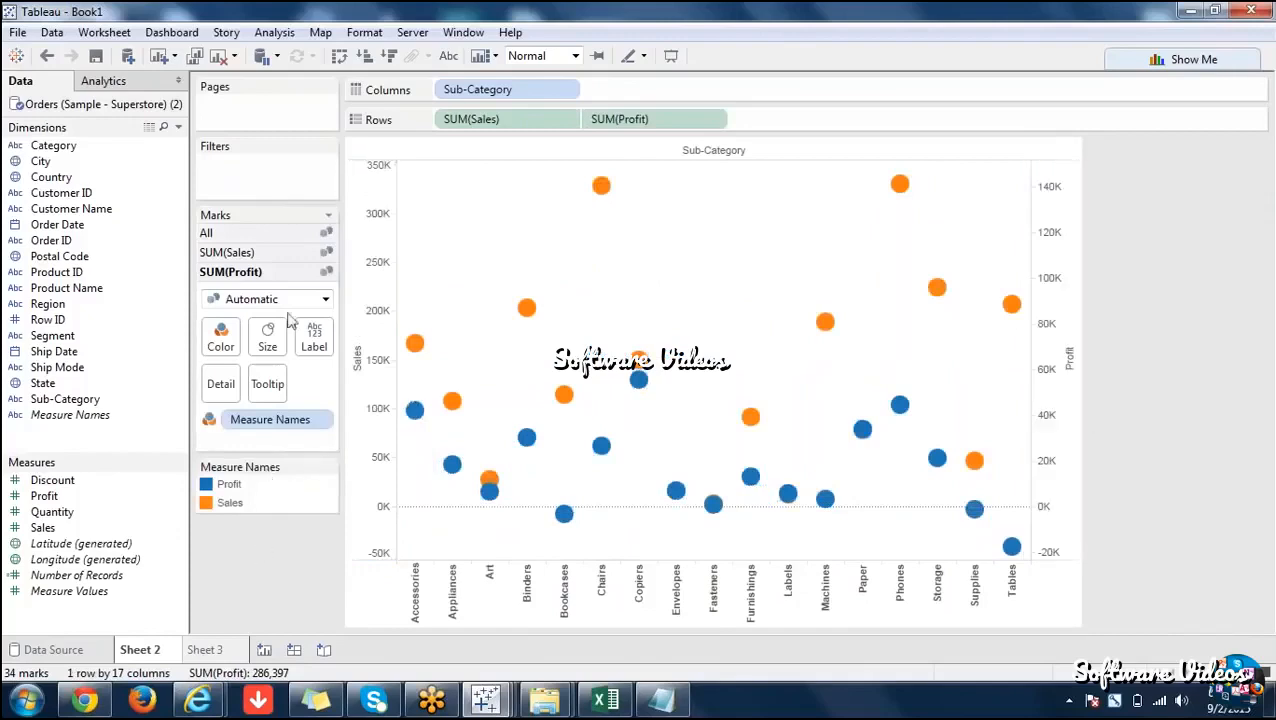
Try the Bar mark type on the Profit marks alone, and undo it.
{"action": "left_click", "coordinate": [326, 300]}
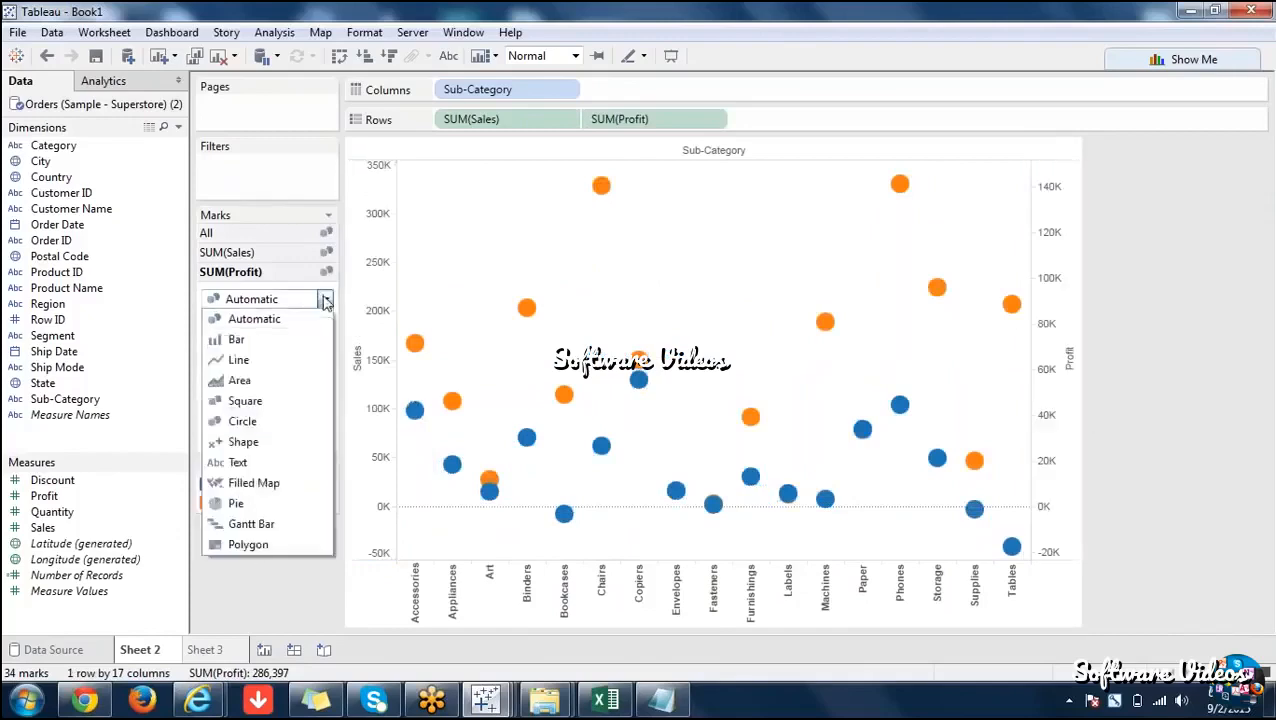
{"action": "left_click", "coordinate": [281, 341]}
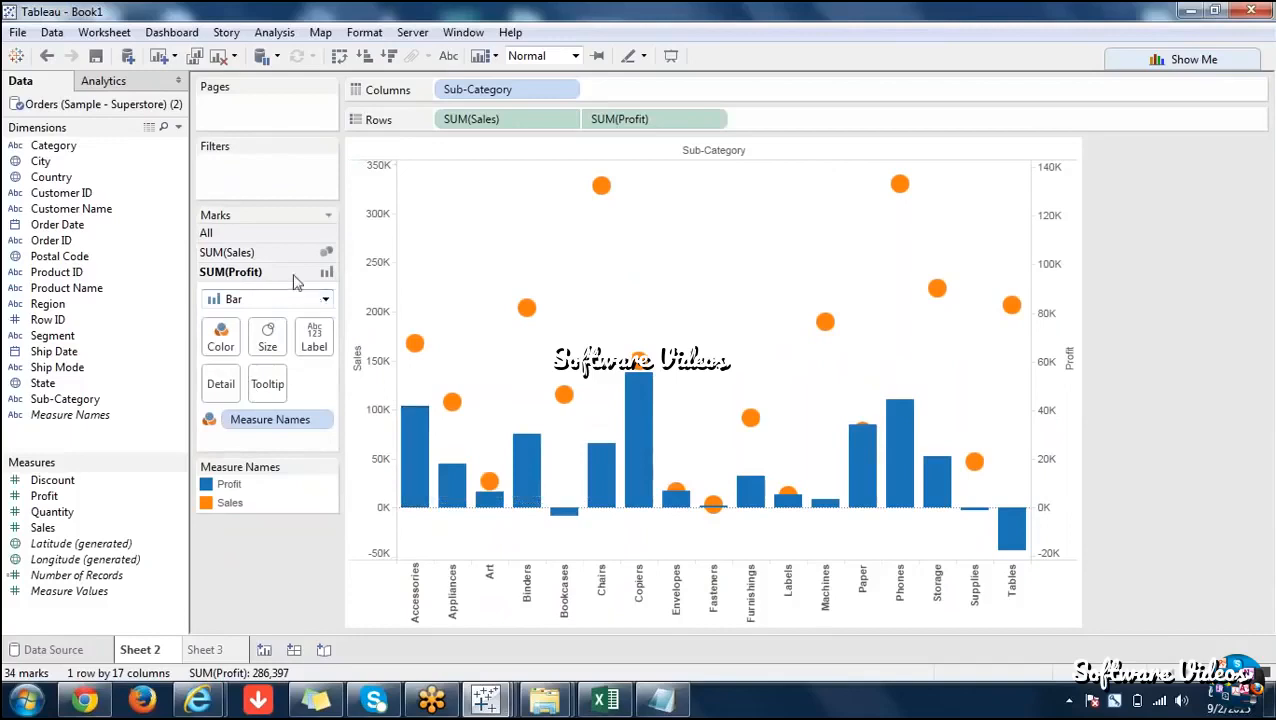
{"action": "key", "text": "ctrl+z"}
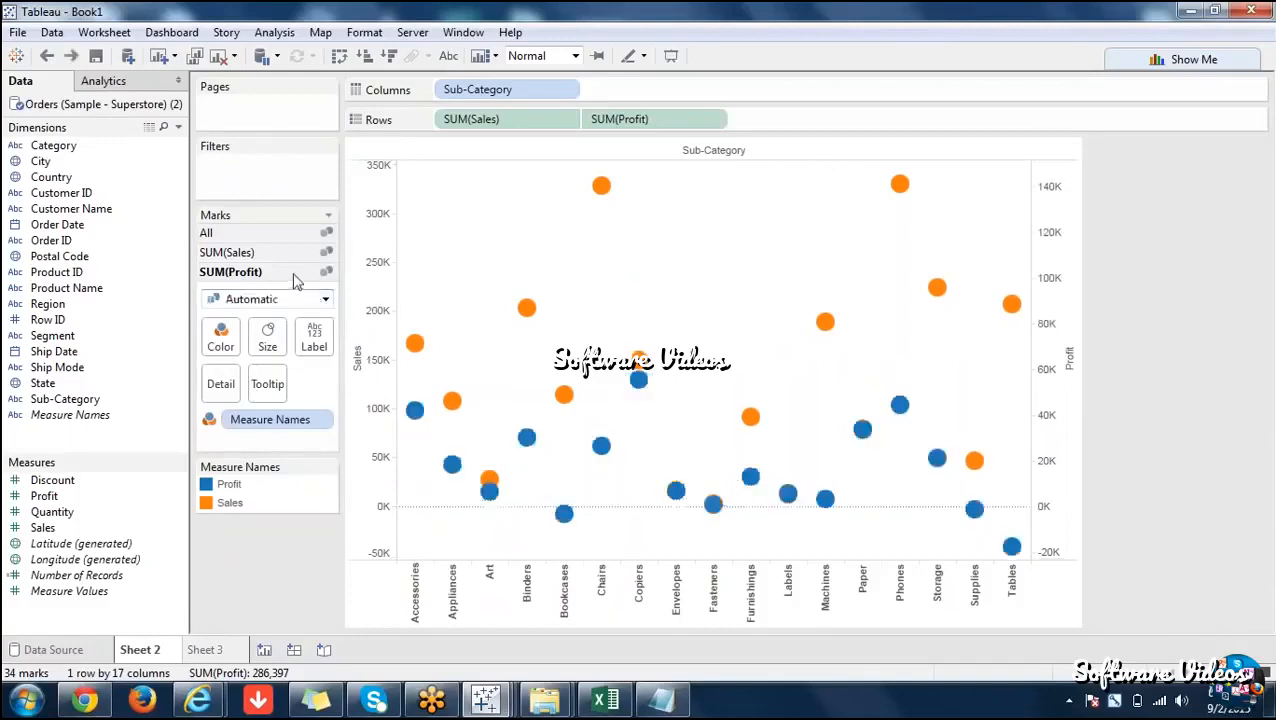
Set the mark type of all measures to Bar and synchronize the Profit axis with the Sales axis.
{"action": "left_click", "coordinate": [280, 242]}
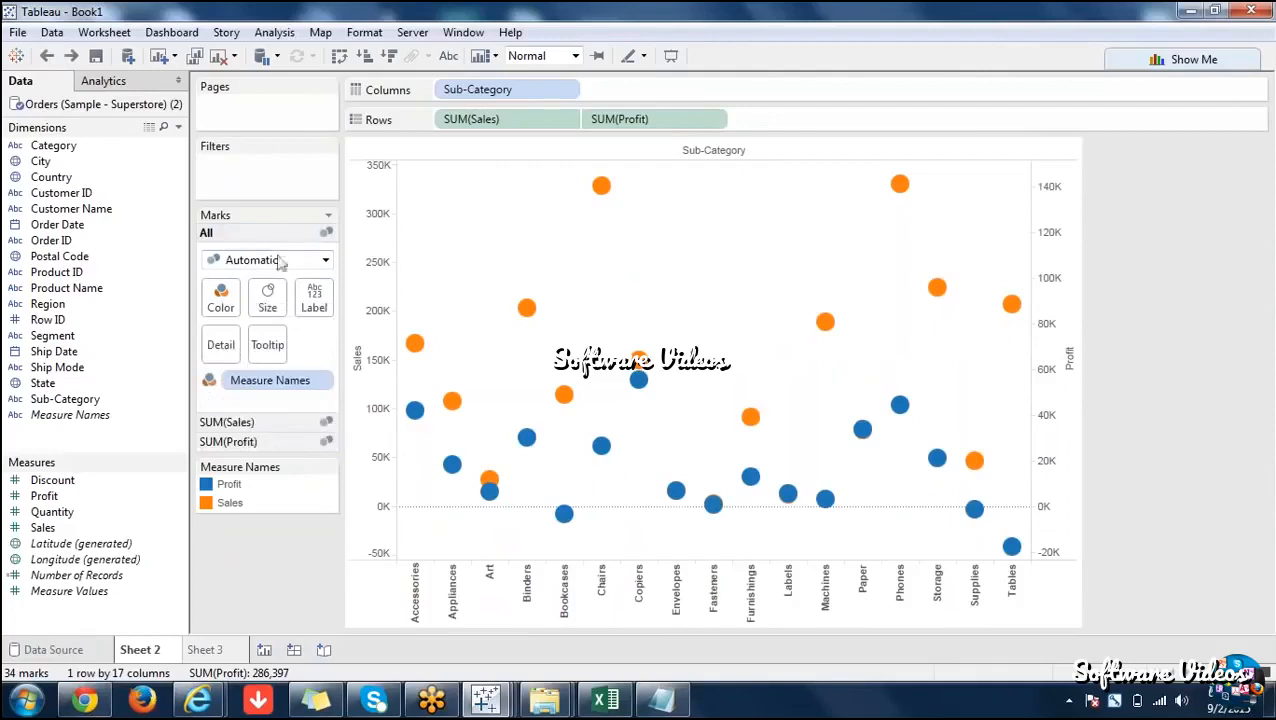
{"action": "left_click", "coordinate": [322, 260]}
{"action": "left_click", "coordinate": [256, 303]}
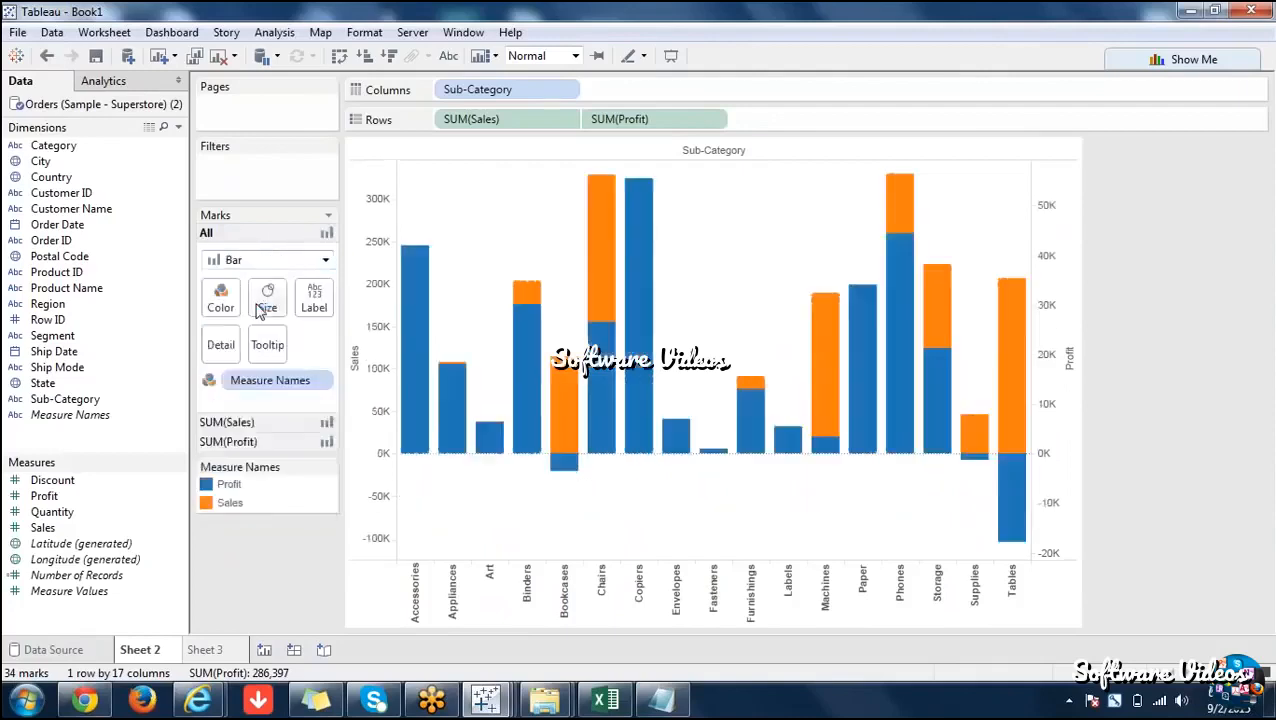
{"action": "right_click", "coordinate": [1065, 385]}
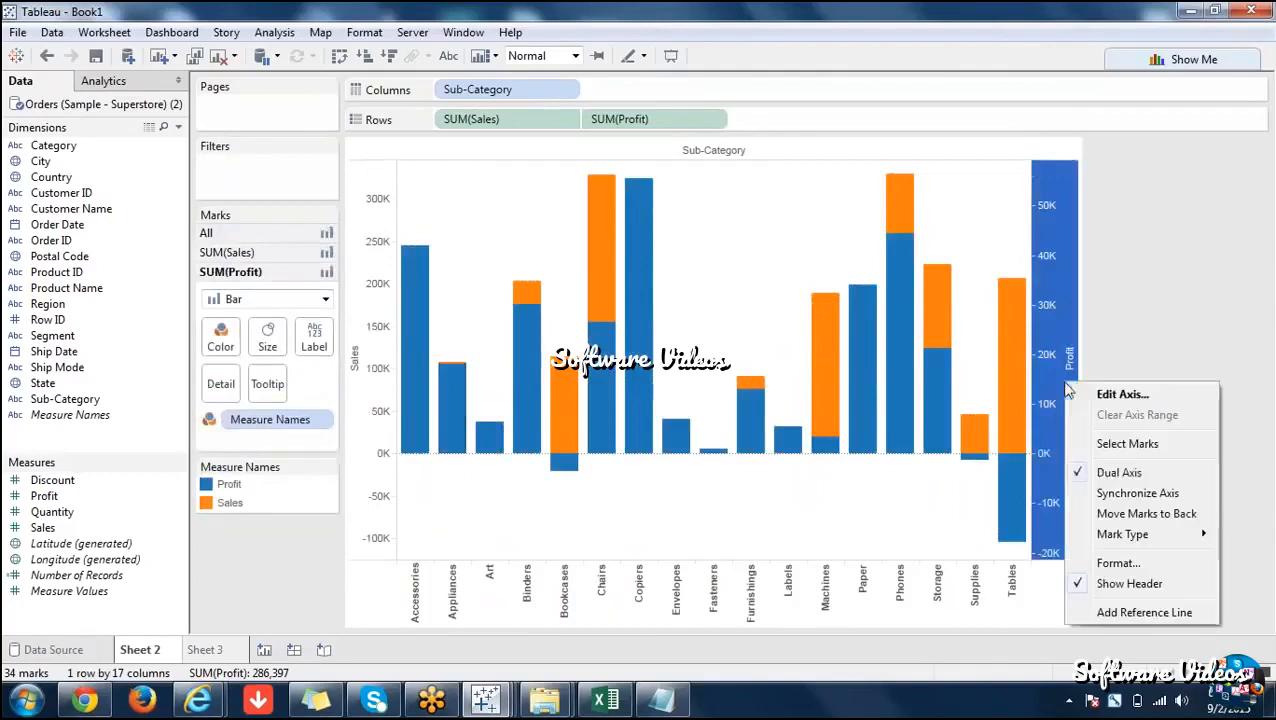
{"action": "left_click", "coordinate": [1113, 494]}
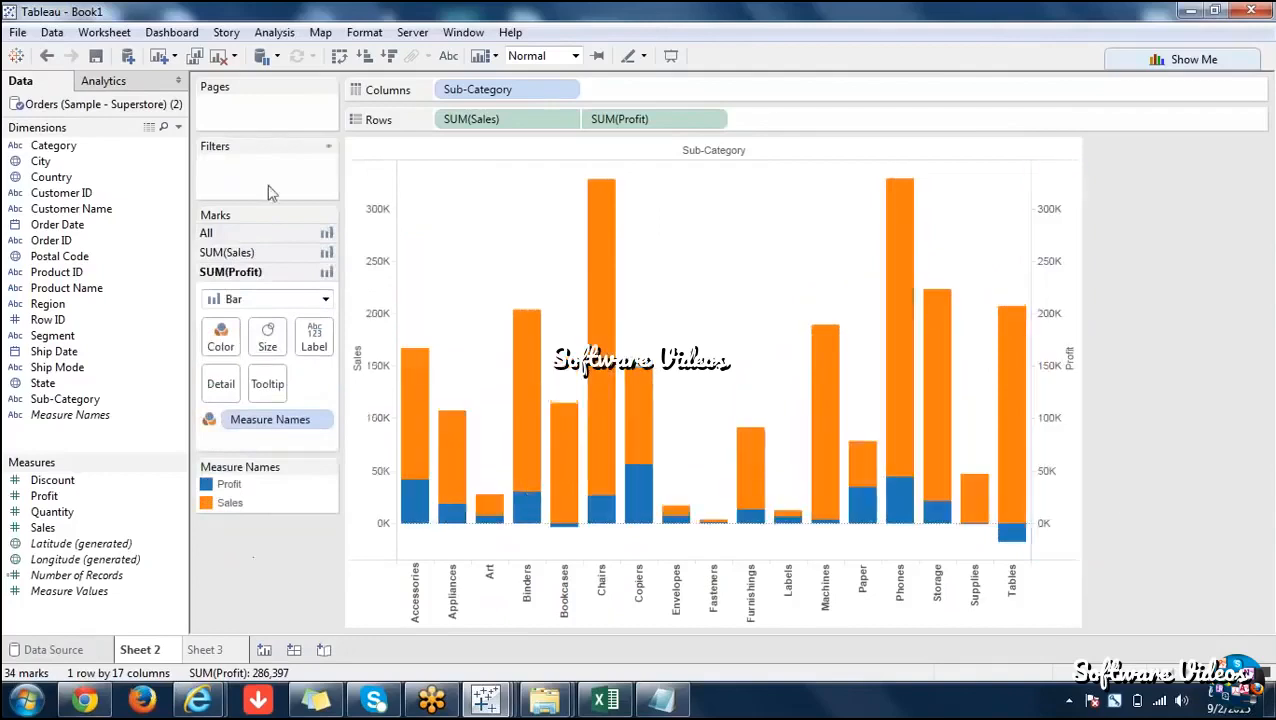
Change the mark type of all measures to Circle.
{"action": "left_click", "coordinate": [285, 233]}
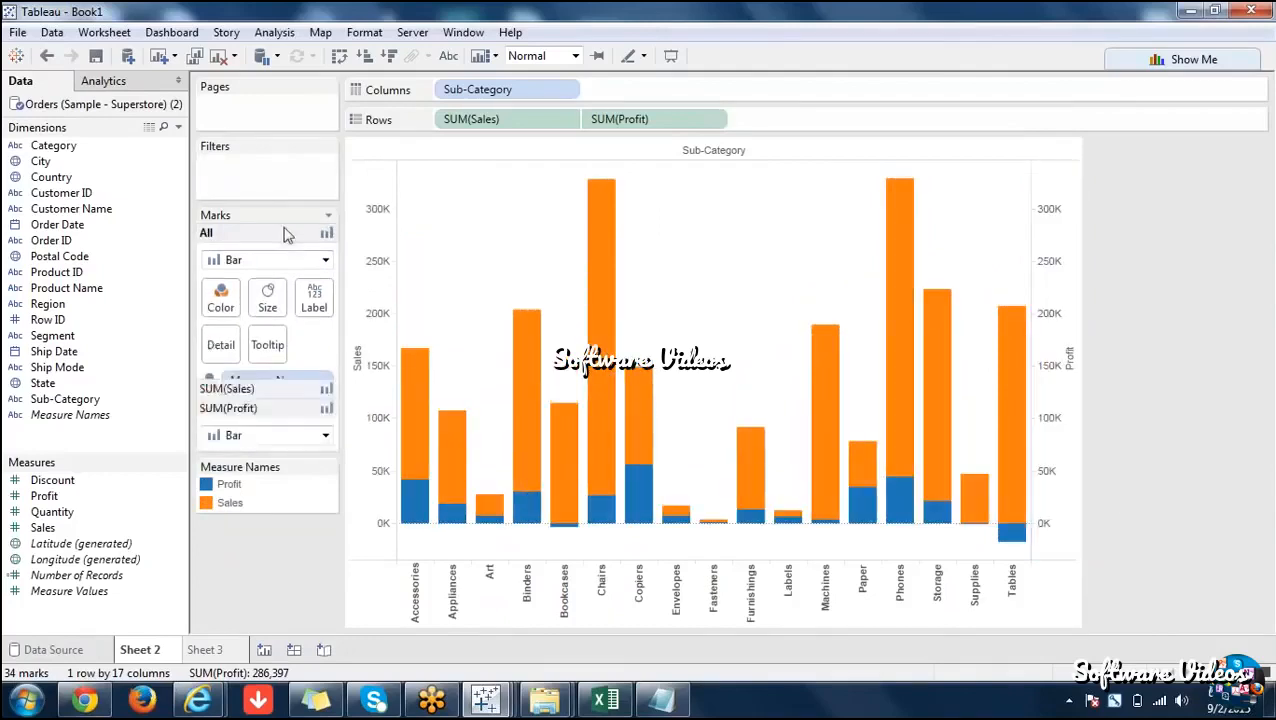
{"action": "left_click", "coordinate": [266, 260]}
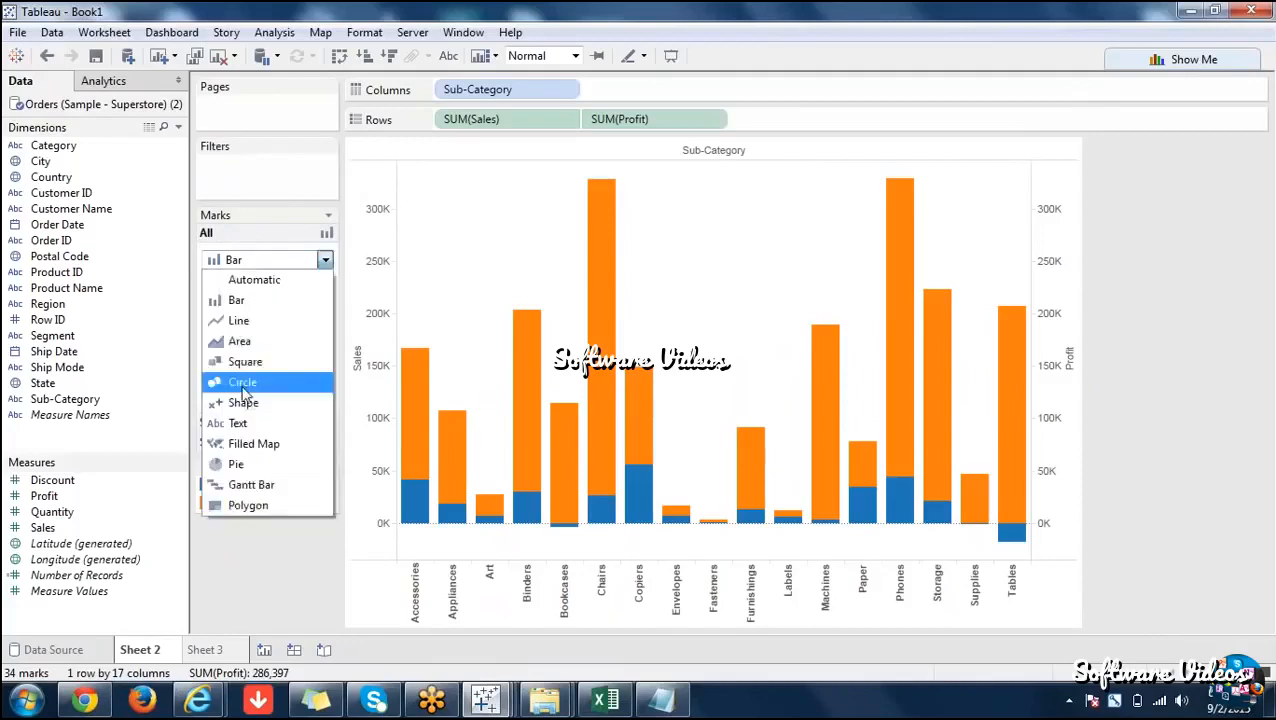
{"action": "left_click", "coordinate": [242, 386]}
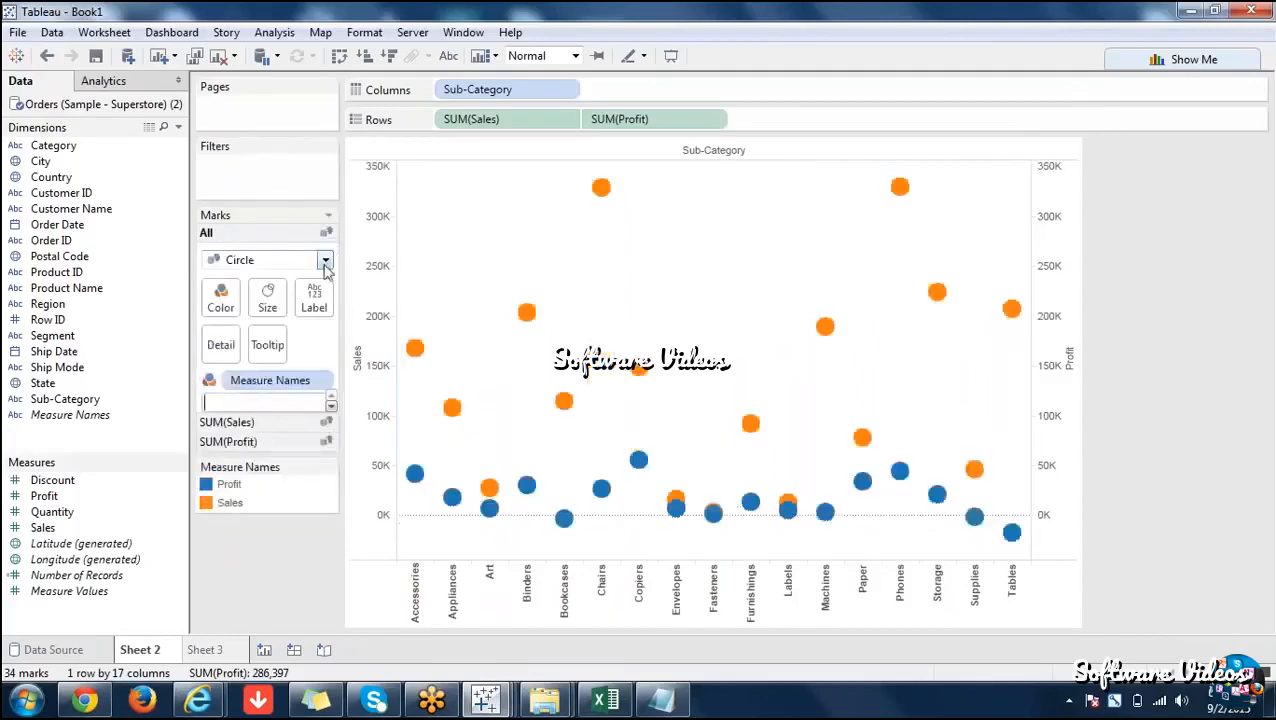
Set the mark type to Bar individually for the Sales marks and for the Profit marks.
{"action": "left_click", "coordinate": [282, 424]}
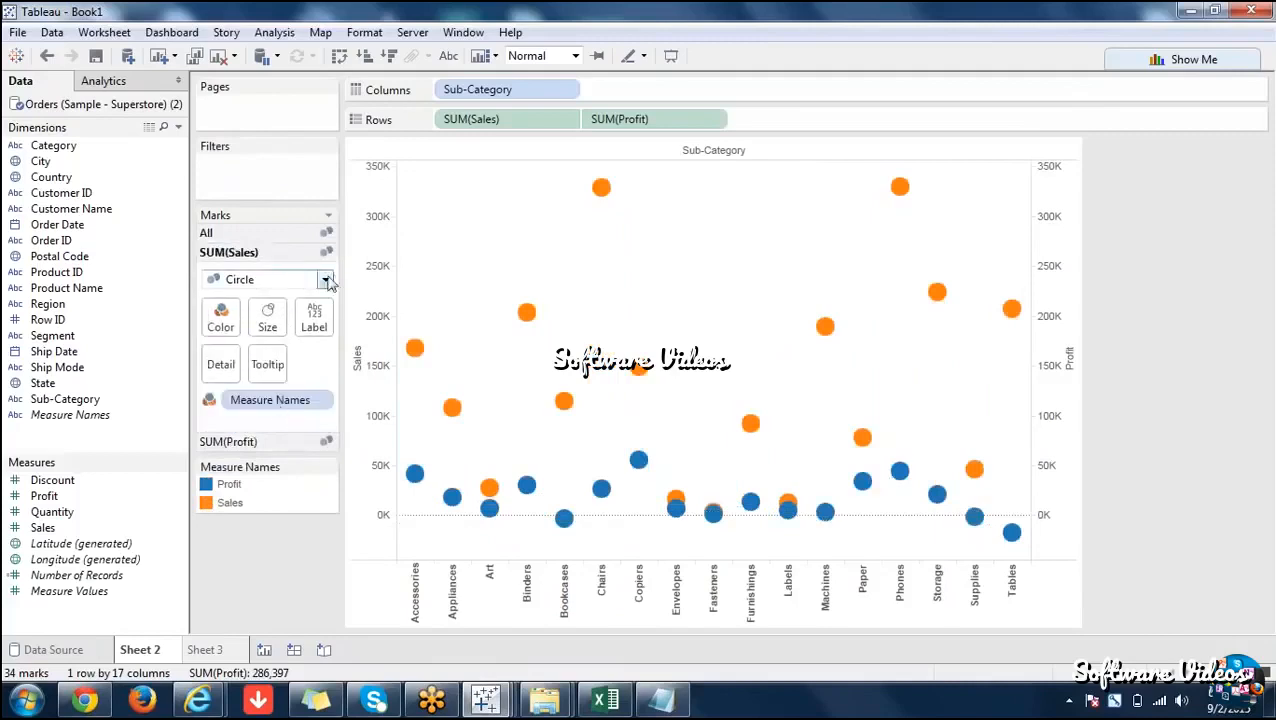
{"action": "left_click", "coordinate": [326, 280]}
{"action": "left_click", "coordinate": [277, 318]}
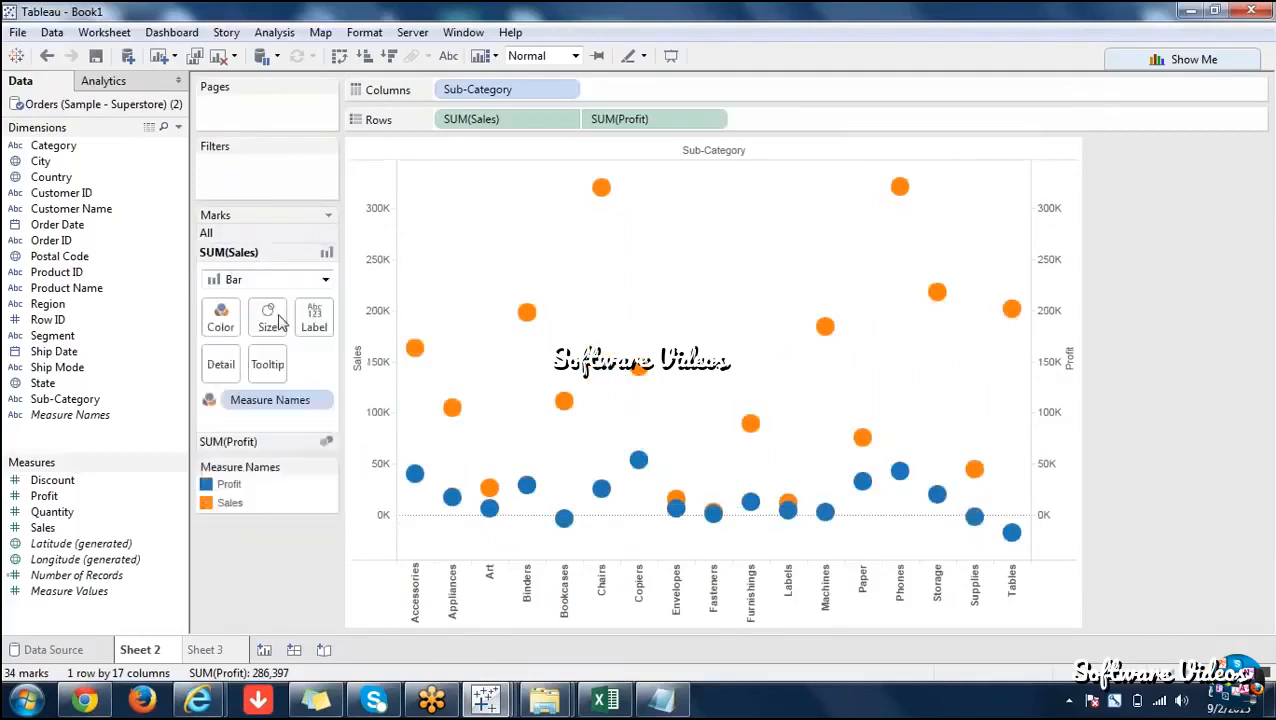
{"action": "left_click", "coordinate": [330, 445]}
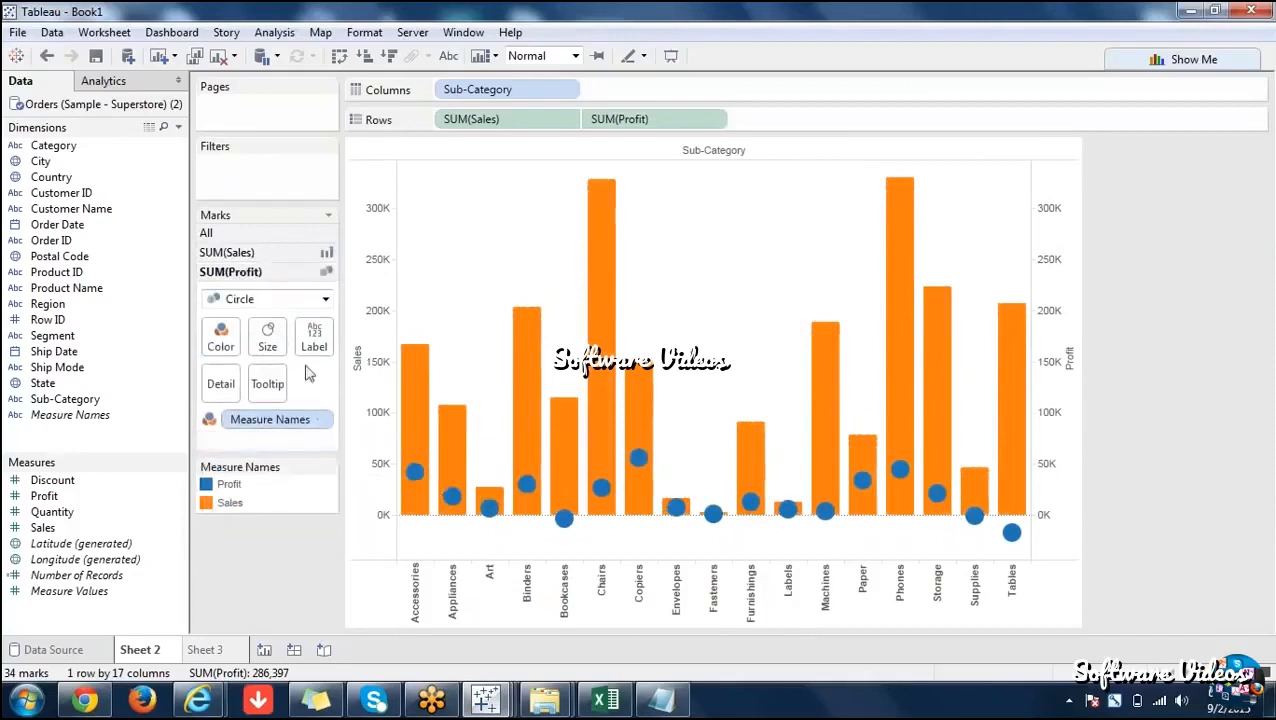
{"action": "left_click", "coordinate": [325, 302]}
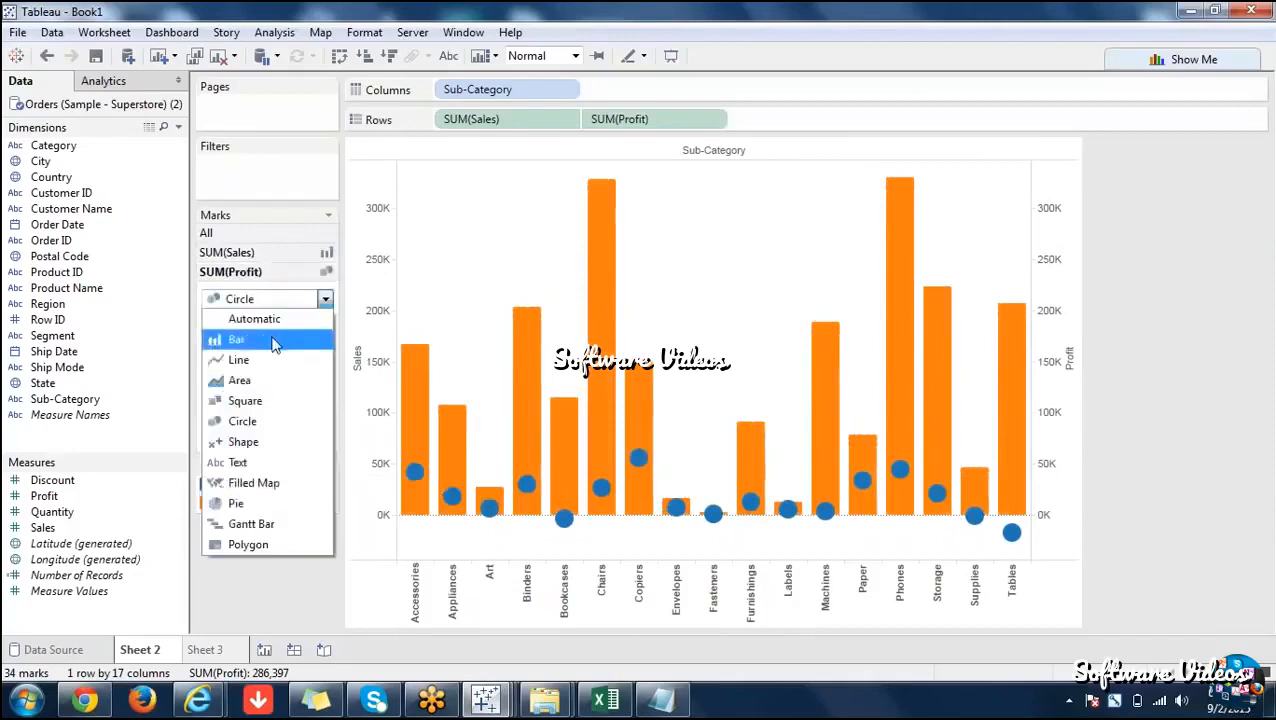
{"action": "left_click", "coordinate": [268, 343]}
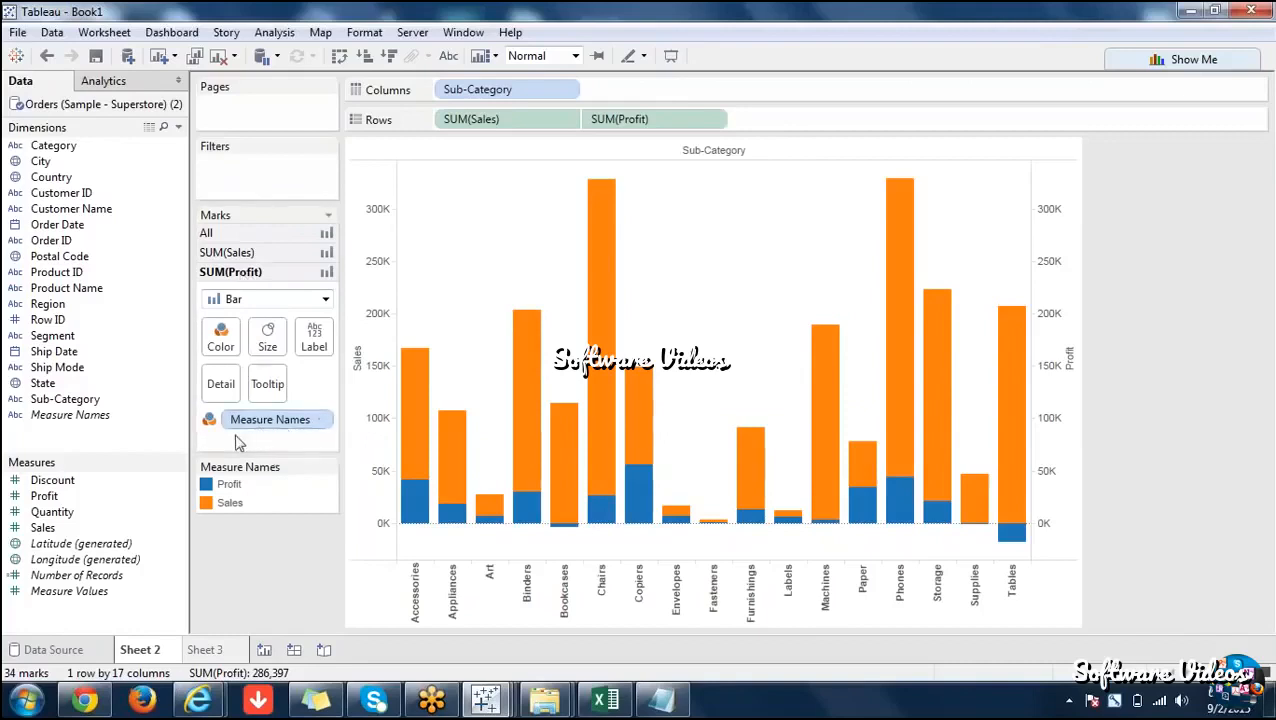
Review the mark settings for Sales and for all measures, and compare the dual-axis chart with Sheet 3.
{"action": "left_click", "coordinate": [258, 253]}
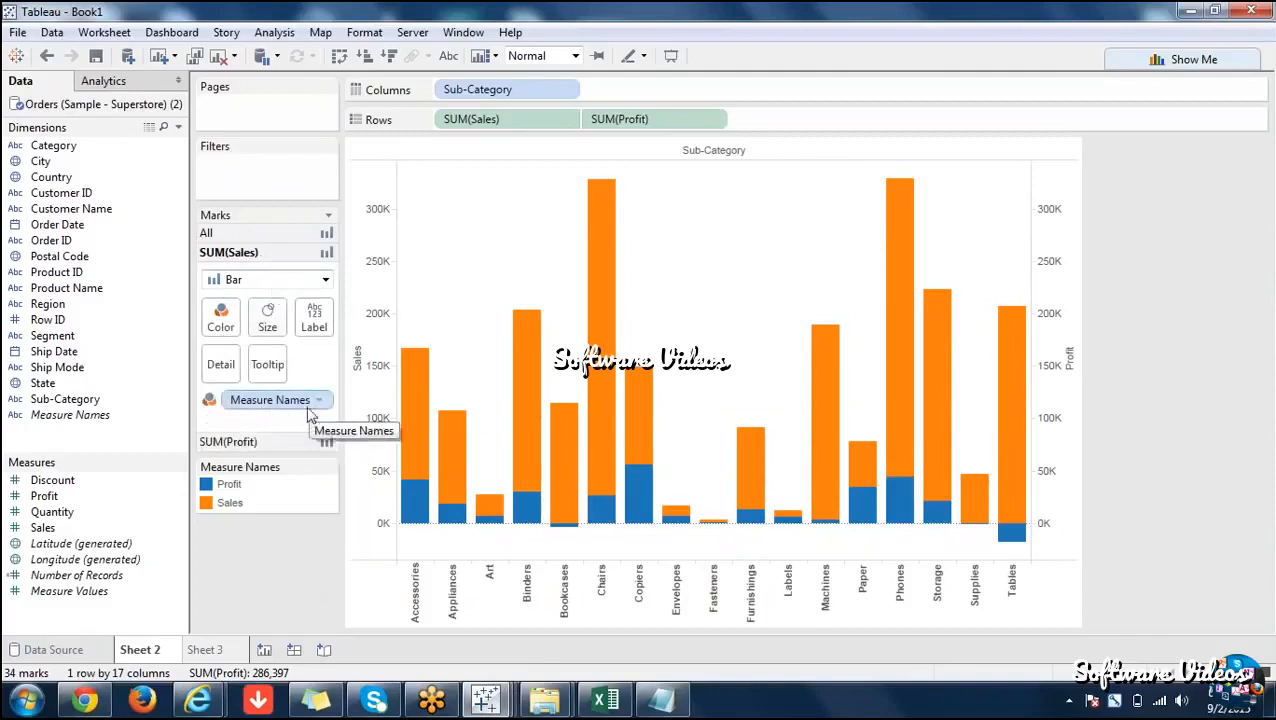
{"action": "left_click", "coordinate": [250, 236]}
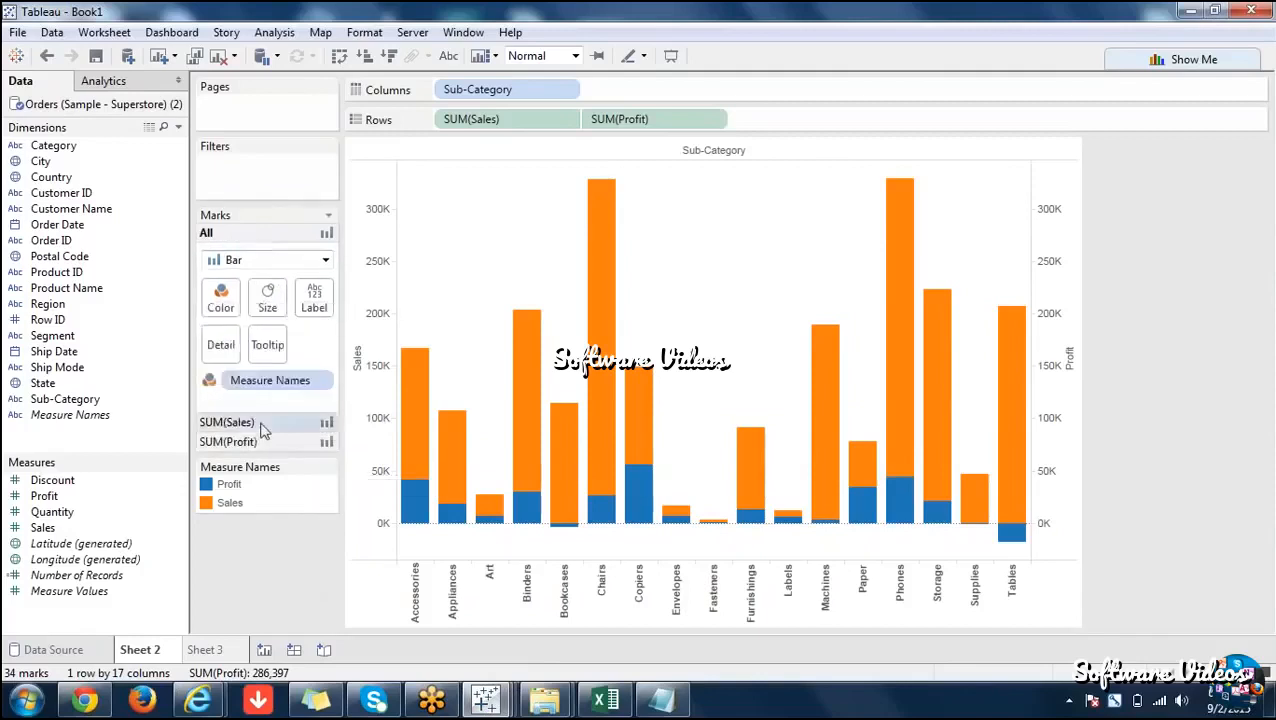
{"action": "left_click", "coordinate": [262, 423]}
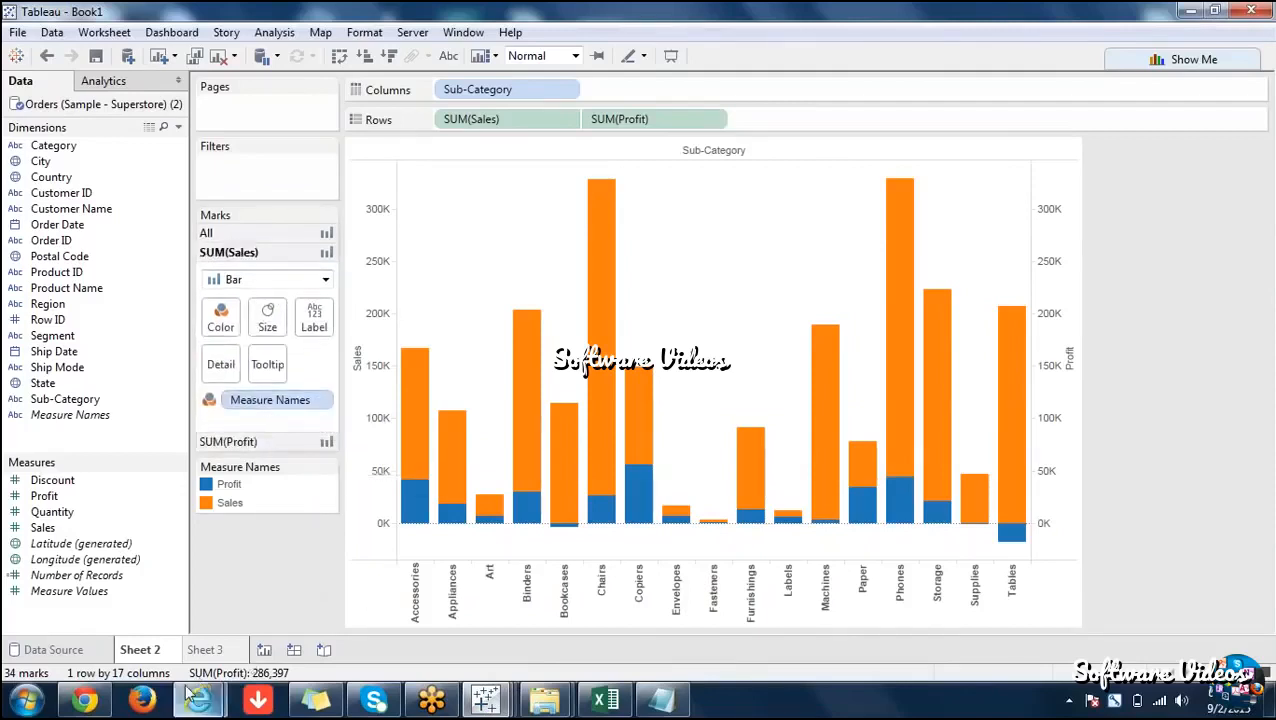
{"action": "left_click", "coordinate": [212, 652]}
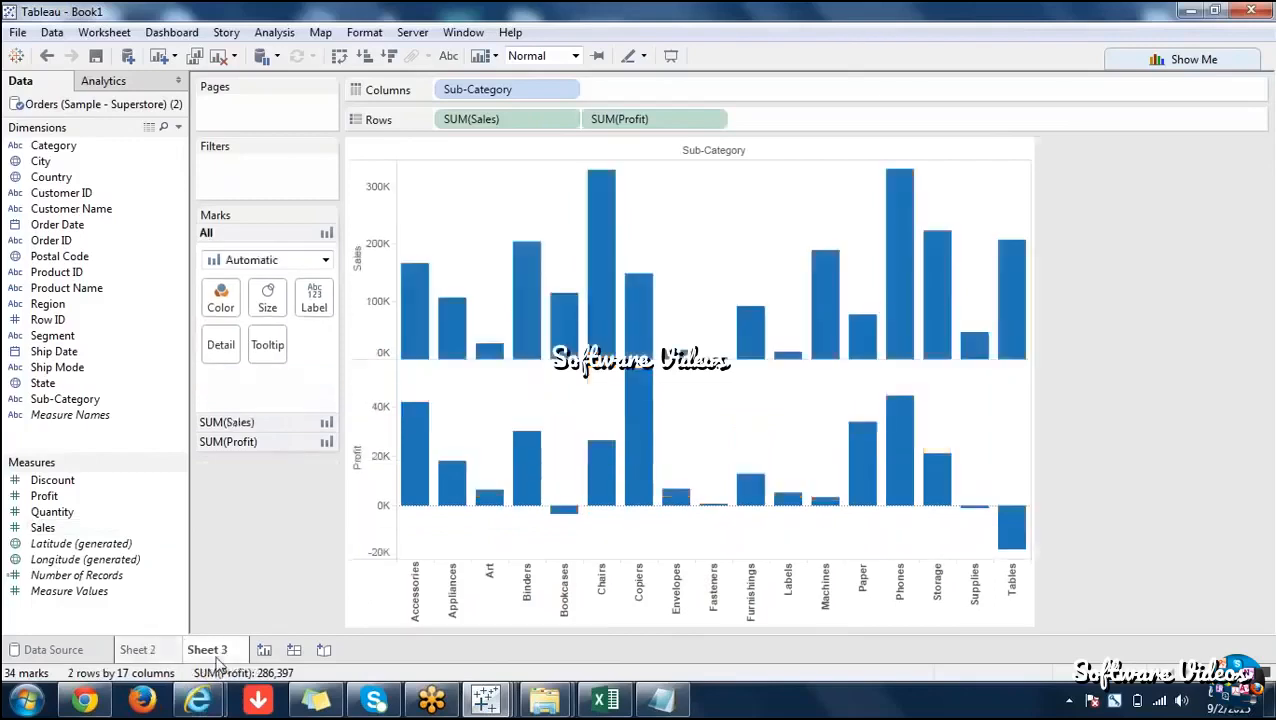
{"action": "left_click", "coordinate": [153, 650]}
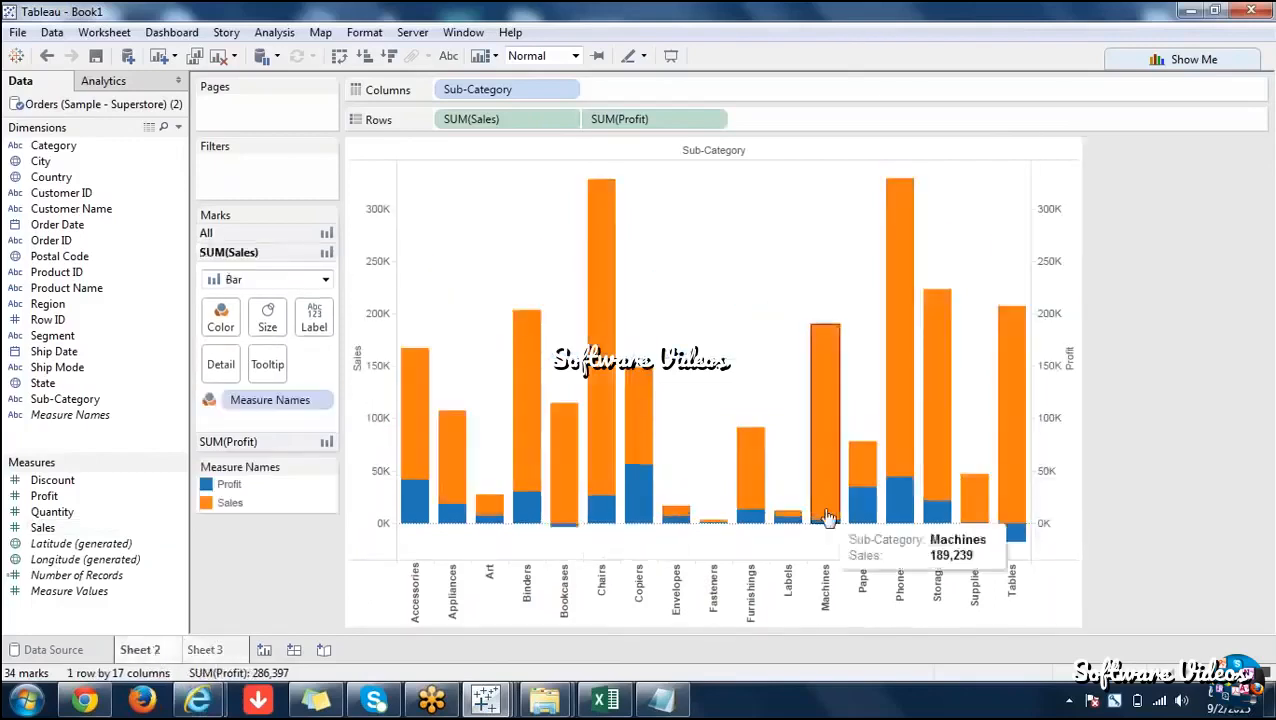
Convert the Sheet 2 chart to stacked bars with Show Me and move Sub-Category from the Profit marks' color to the columns.
{"action": "left_click", "coordinate": [1200, 62]}
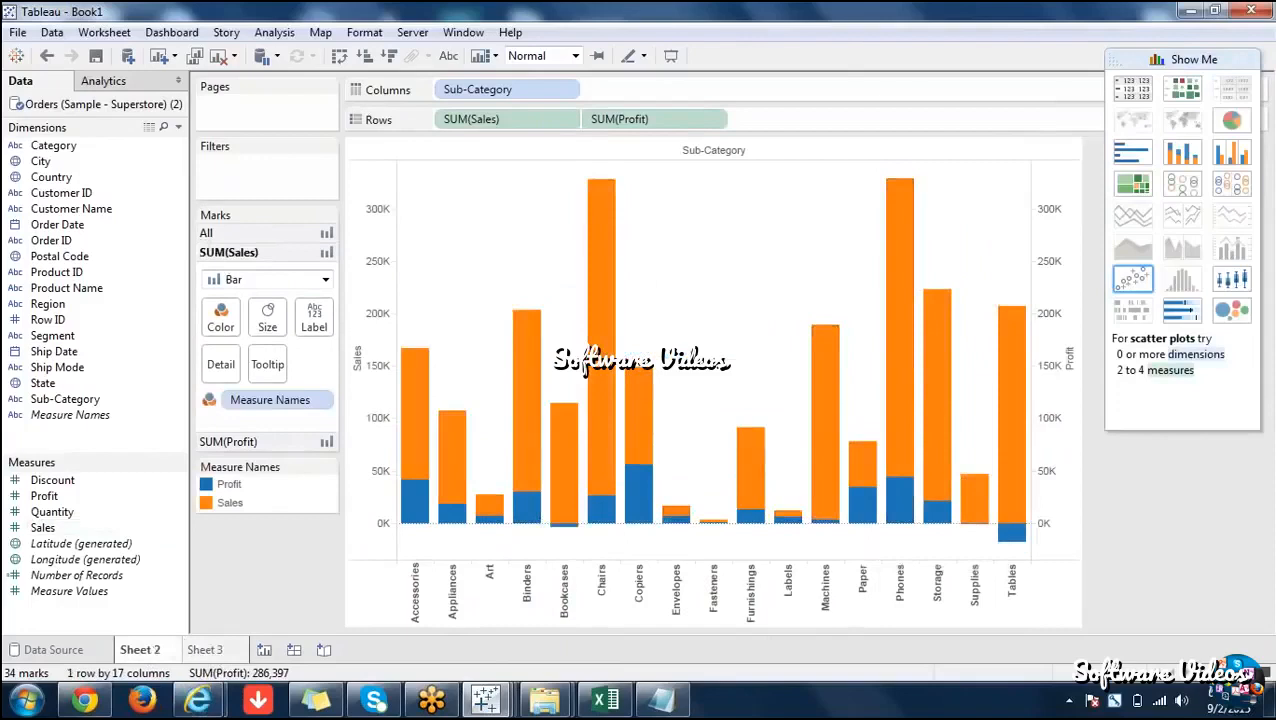
{"action": "left_click", "coordinate": [1188, 163]}
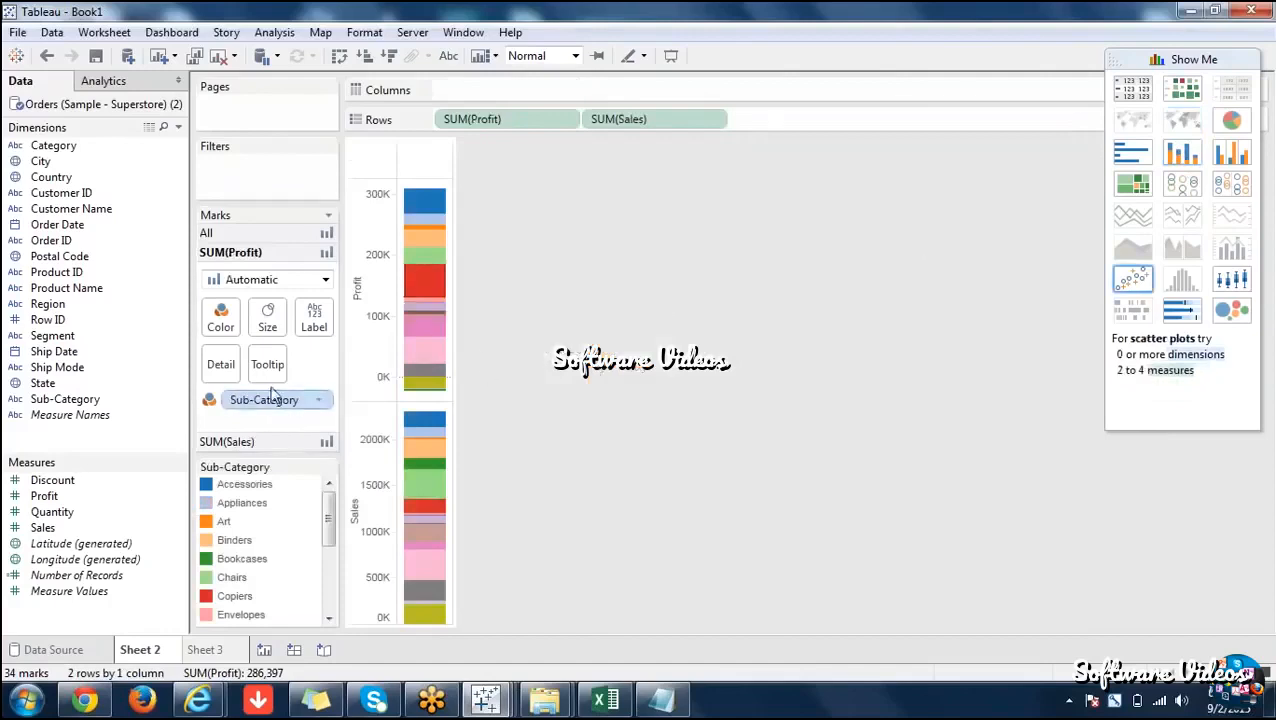
{"action": "left_click_drag", "start_coordinate": [275, 401], "coordinate": [486, 91]}
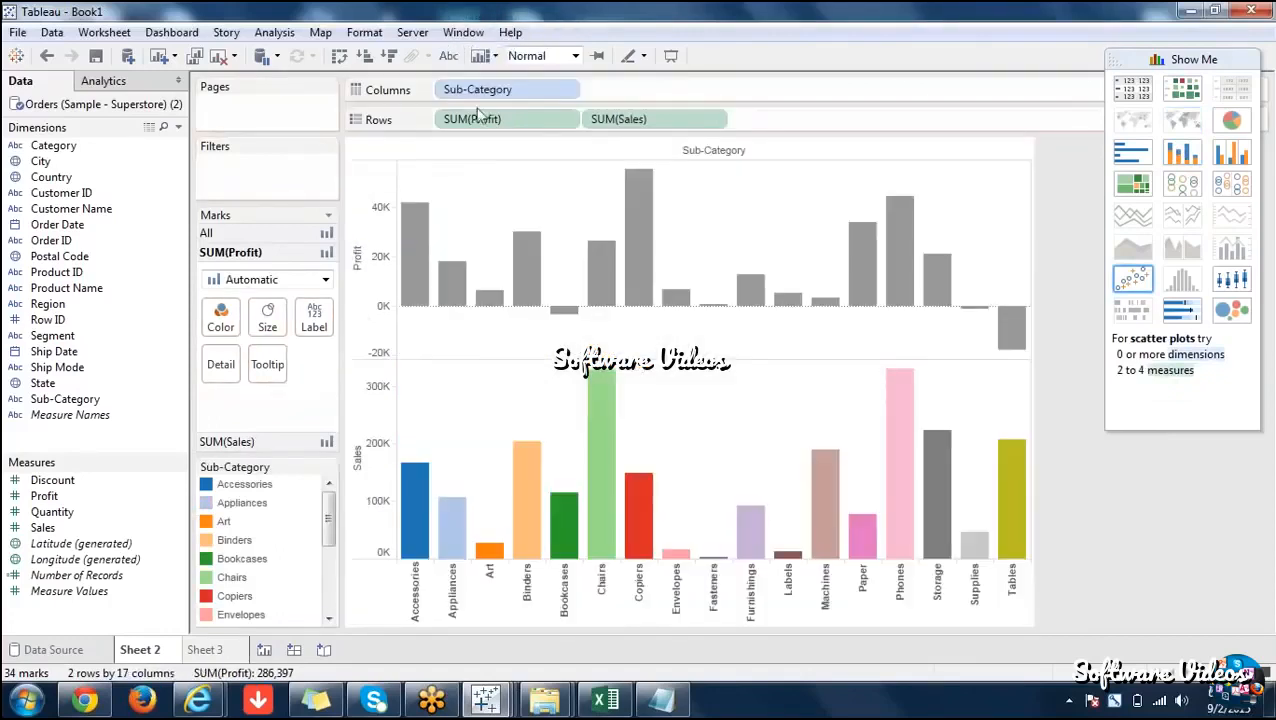
{"action": "left_click", "coordinate": [366, 475]}
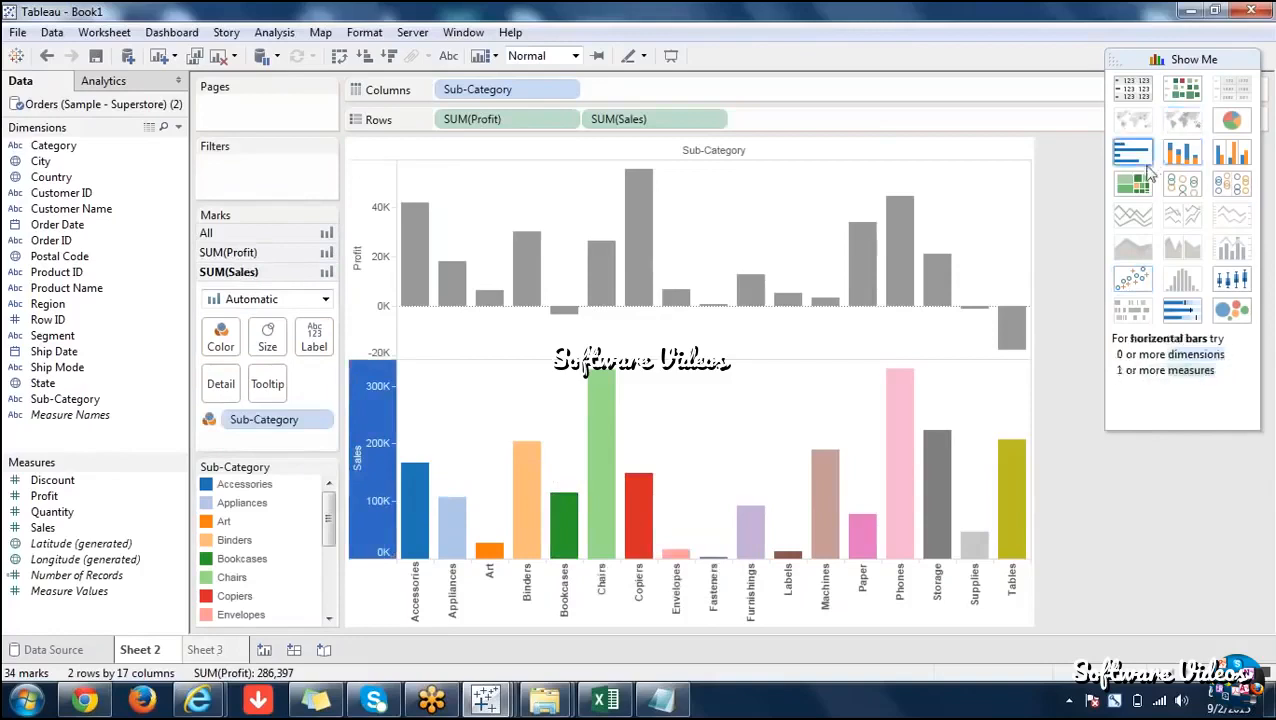
Clear Sheet 3, rebuild it as a Sales by Sub-Category bar chart, and close the chart suggestions.
{"action": "left_click", "coordinate": [224, 648]}
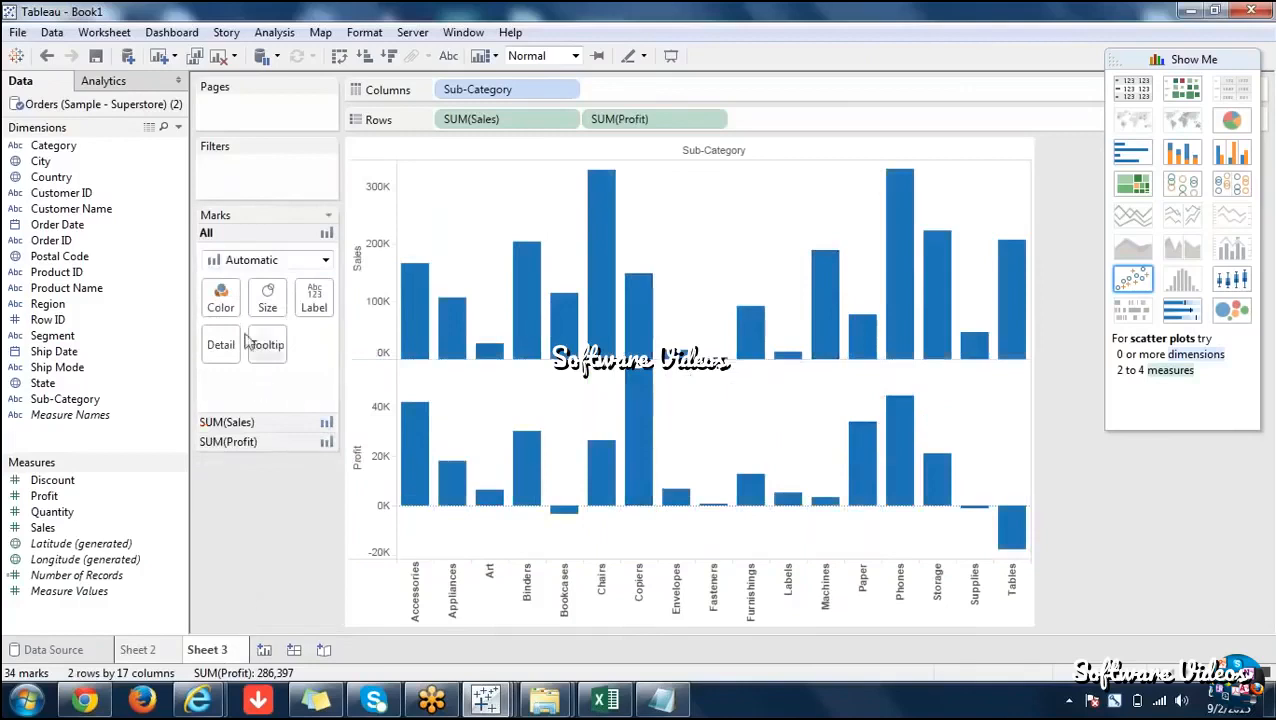
{"action": "left_click", "coordinate": [217, 58]}
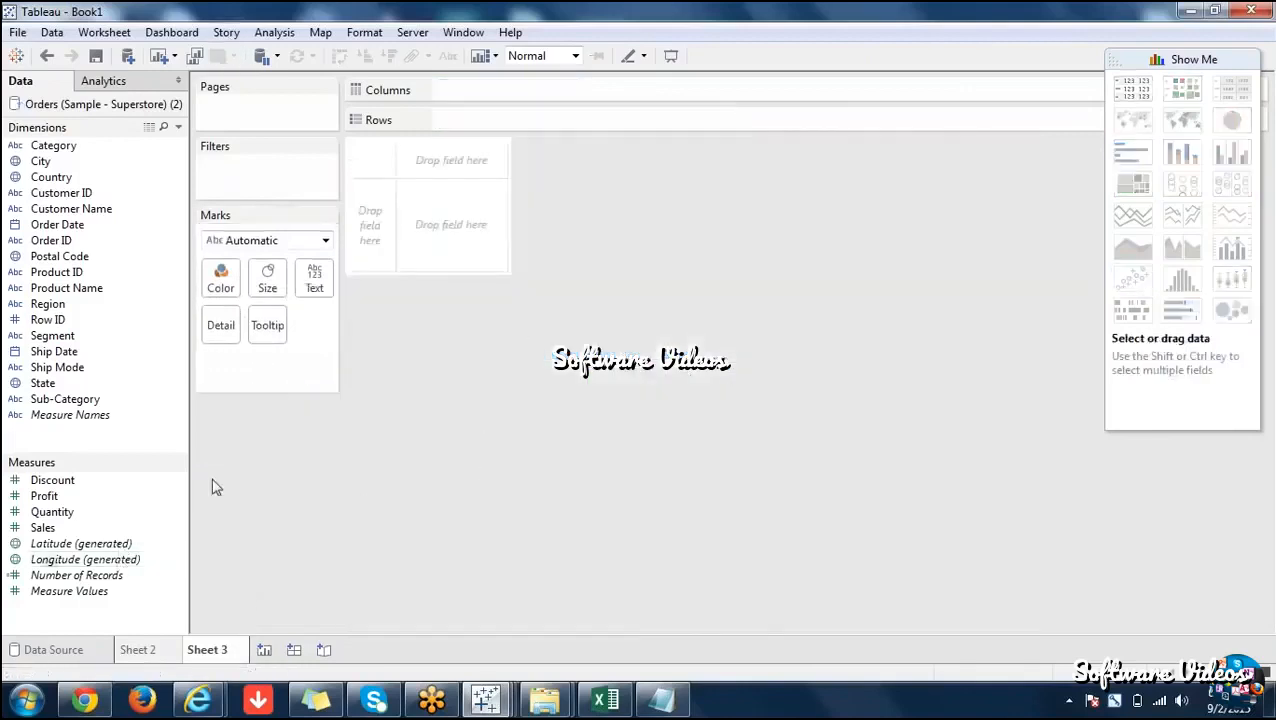
{"action": "double_click", "coordinate": [43, 528]}
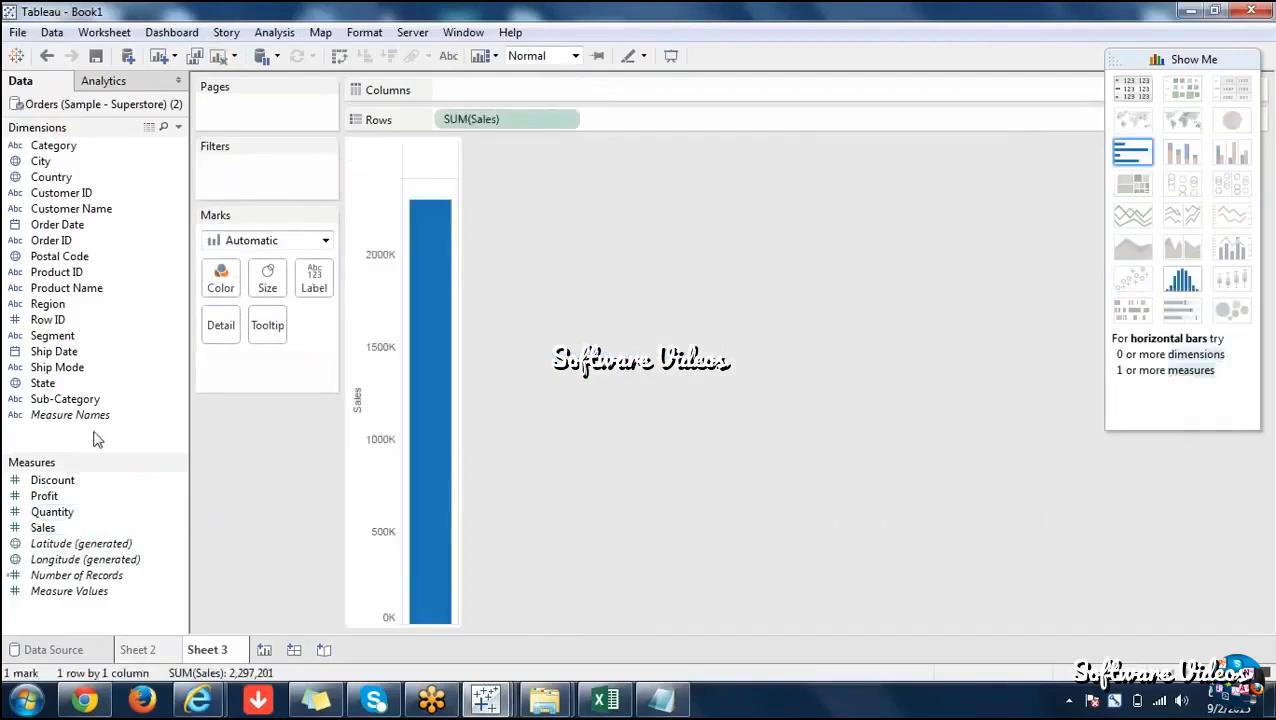
{"action": "double_click", "coordinate": [62, 399]}
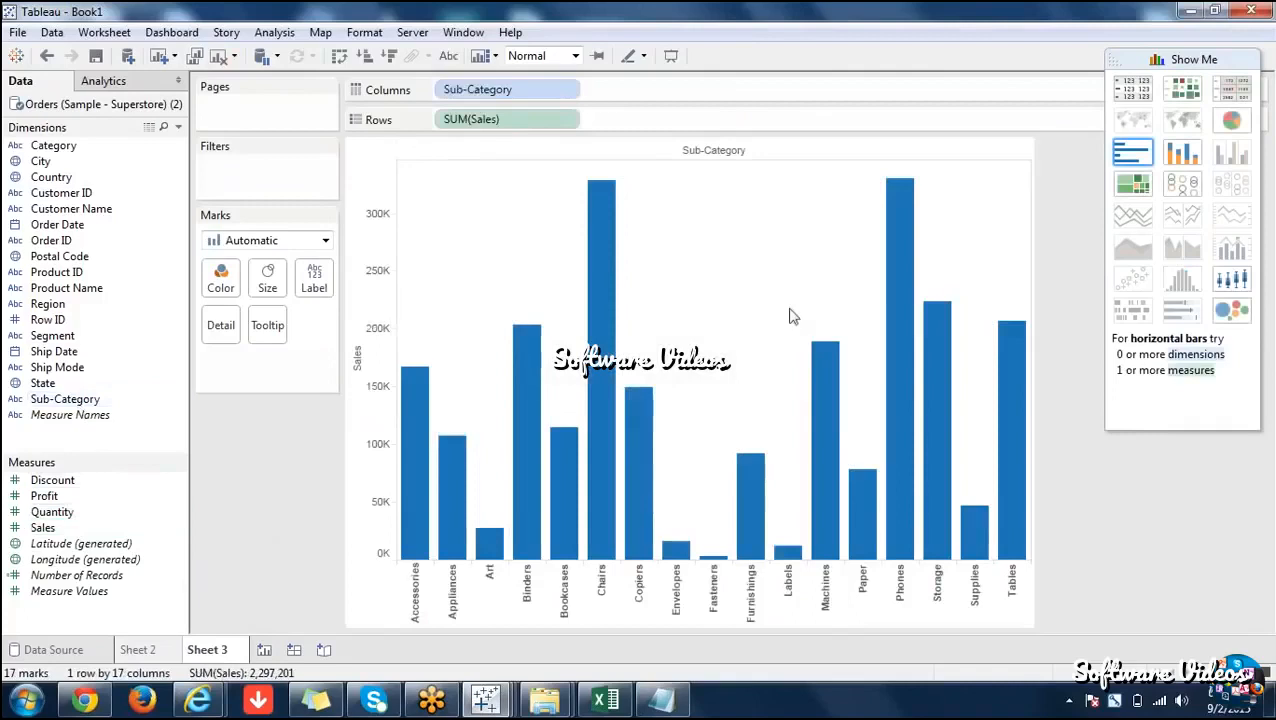
{"action": "left_click", "coordinate": [1183, 60]}
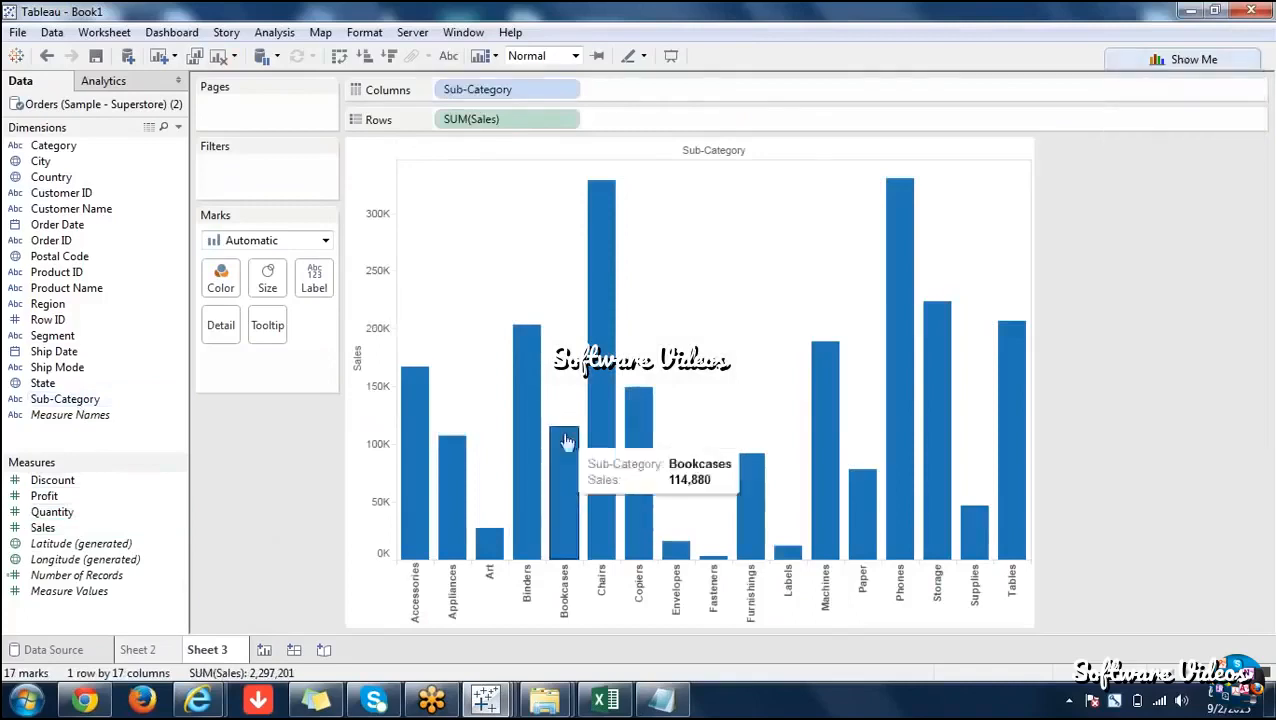
Add Profit as a second axis on the Sales by Sub-Category chart and synchronize it with the Sales axis.
{"action": "left_click_drag", "start_coordinate": [70, 496], "coordinate": [1033, 358]}
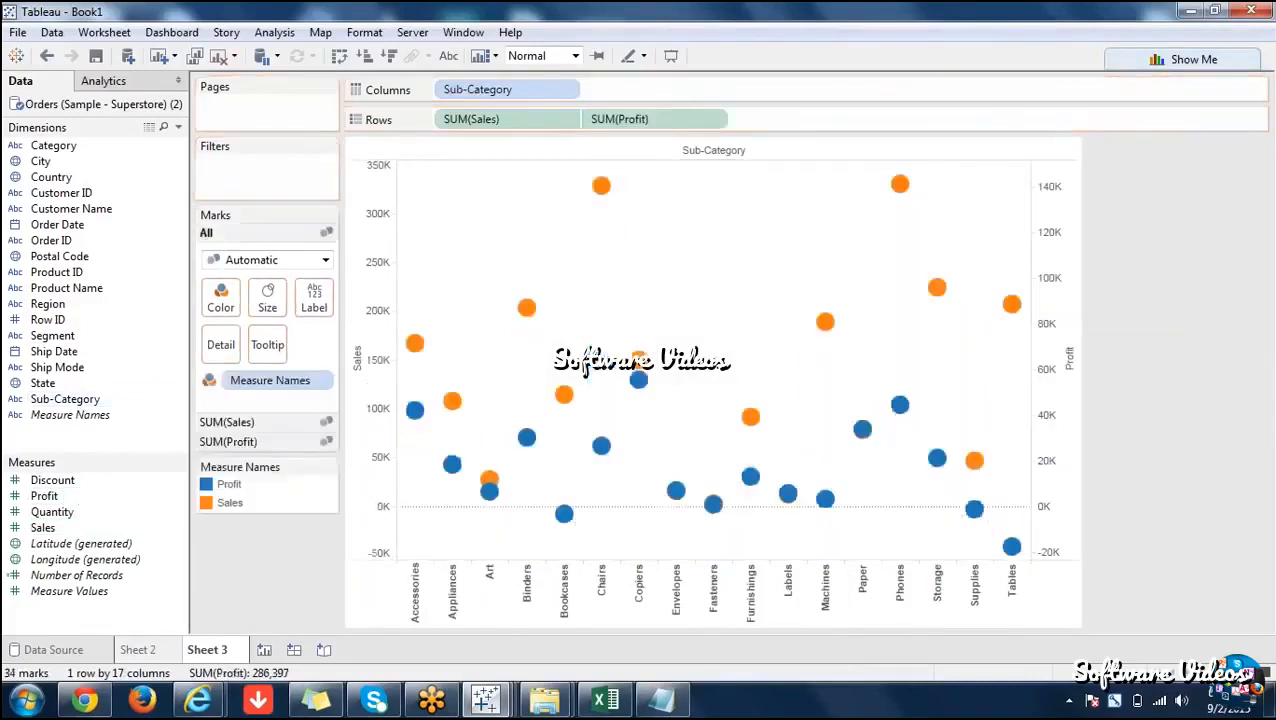
{"action": "right_click", "coordinate": [1050, 363]}
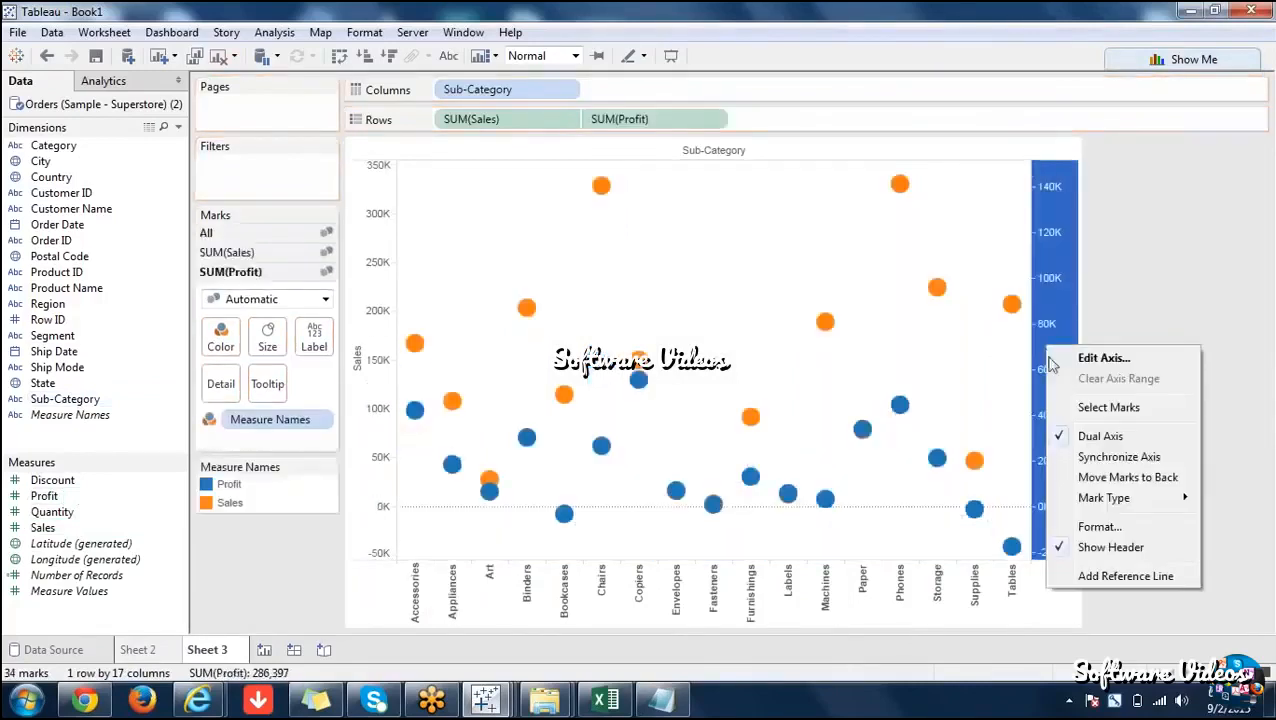
{"action": "left_click", "coordinate": [1109, 460]}
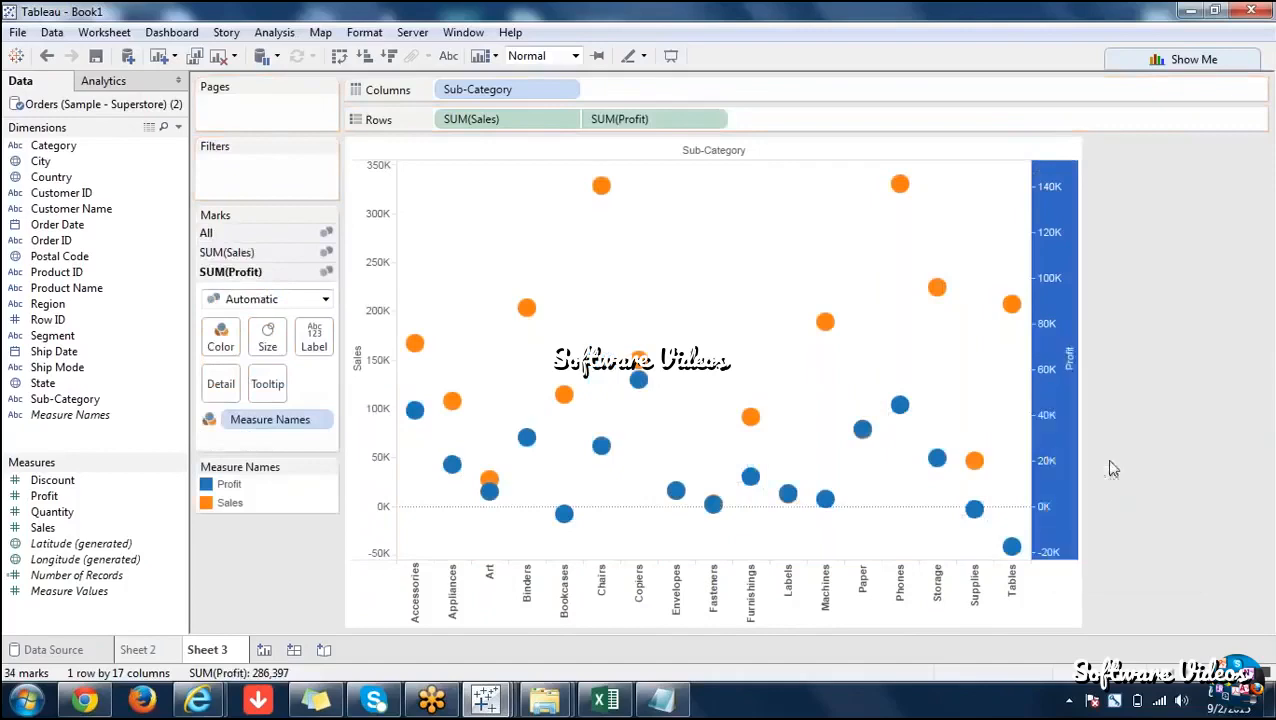
Set the mark type to Bar for all measures and narrow the Profit bars to less than the Sales bars' width.
{"action": "left_click", "coordinate": [313, 231]}
{"action": "left_click", "coordinate": [325, 259]}
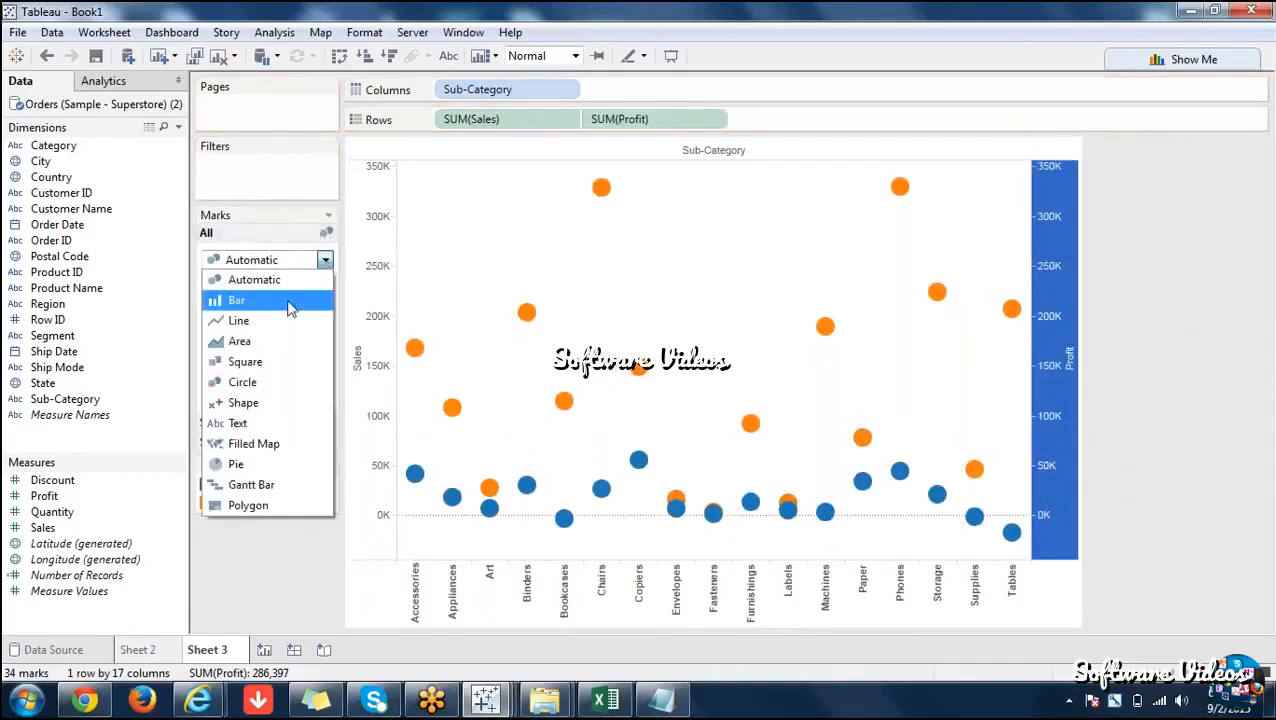
{"action": "left_click", "coordinate": [237, 300]}
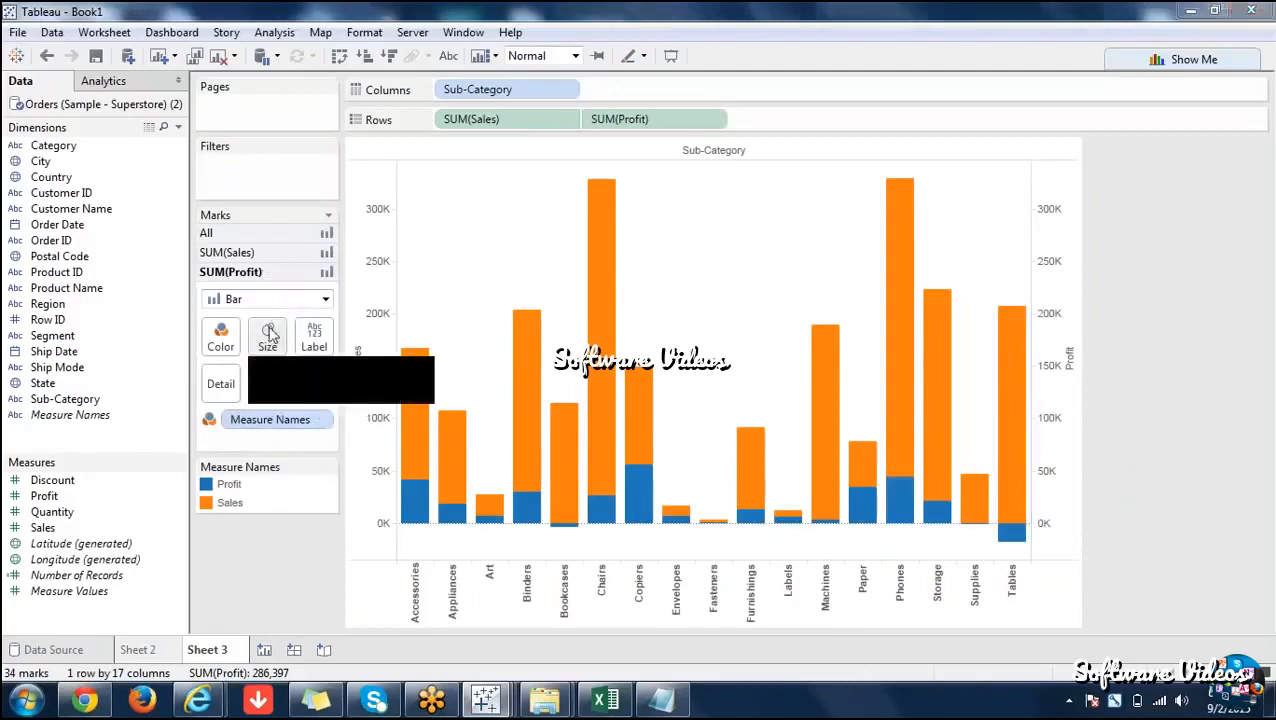
{"action": "left_click_drag", "start_coordinate": [381, 383], "coordinate": [323, 389]}
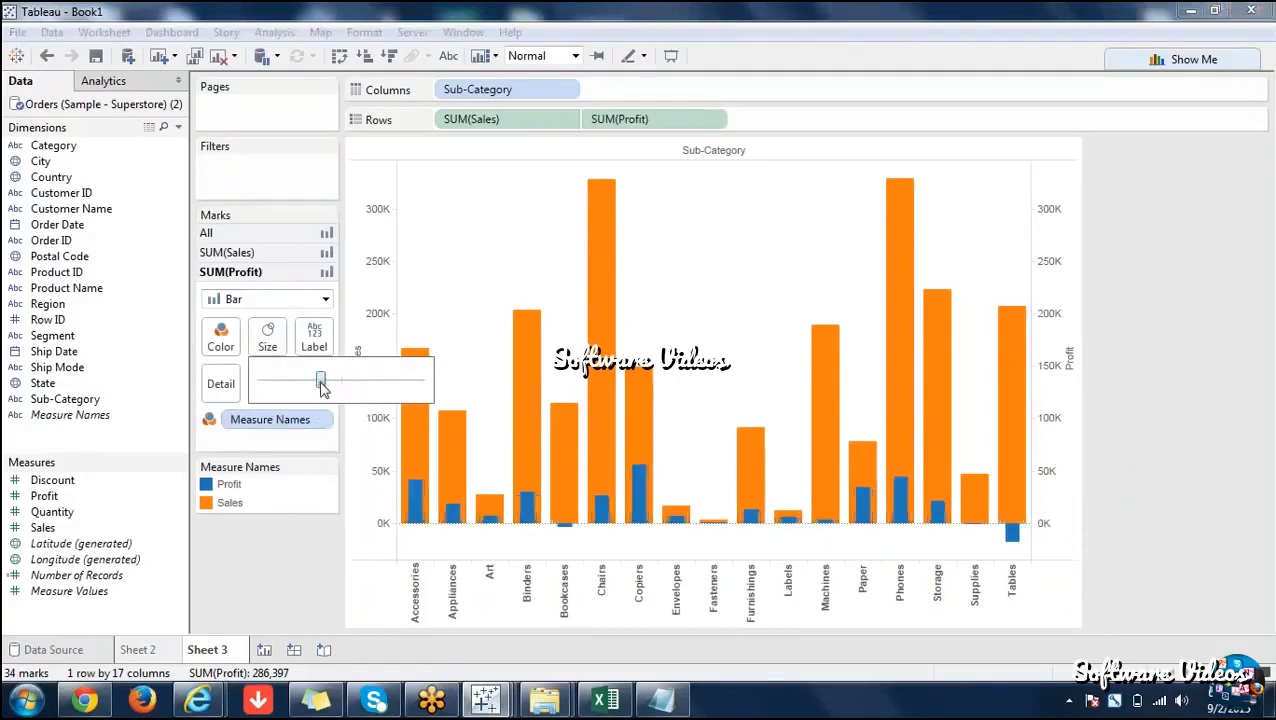
{"action": "left_click", "coordinate": [307, 595]}
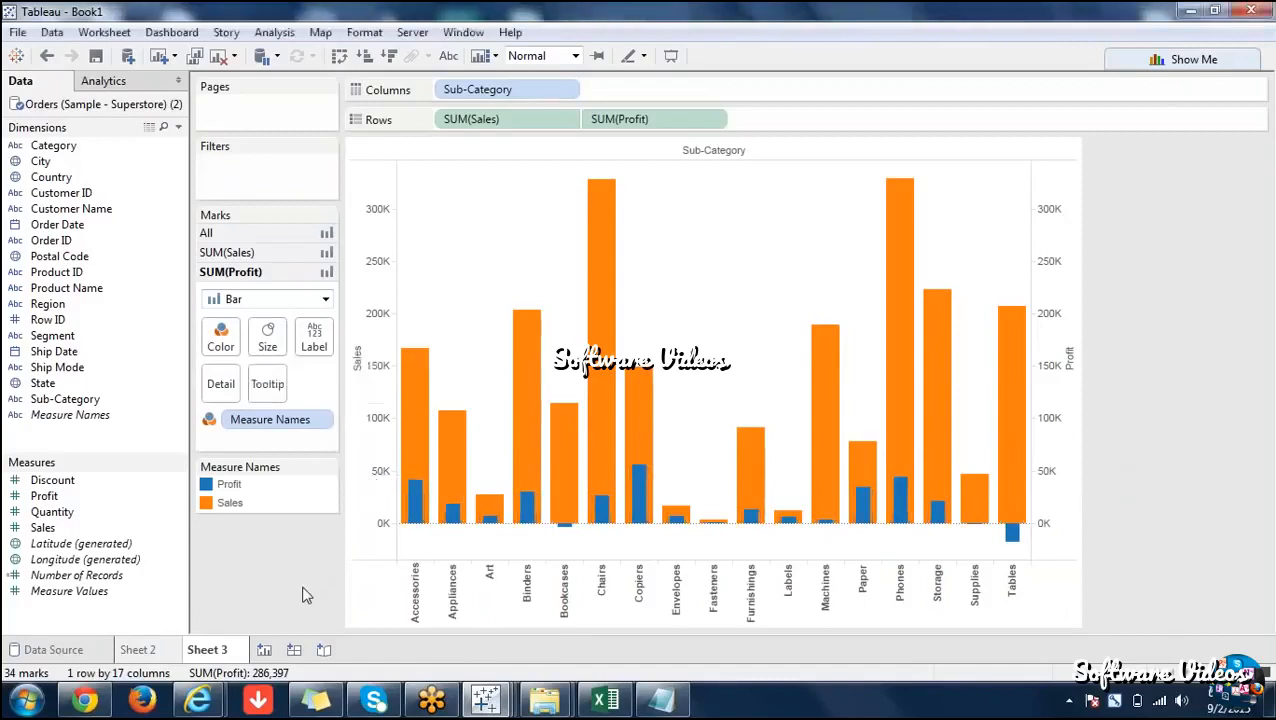
Turn on mark labels for the dual-axis chart and check the size setting of the Profit bars.
{"action": "left_click", "coordinate": [448, 56]}
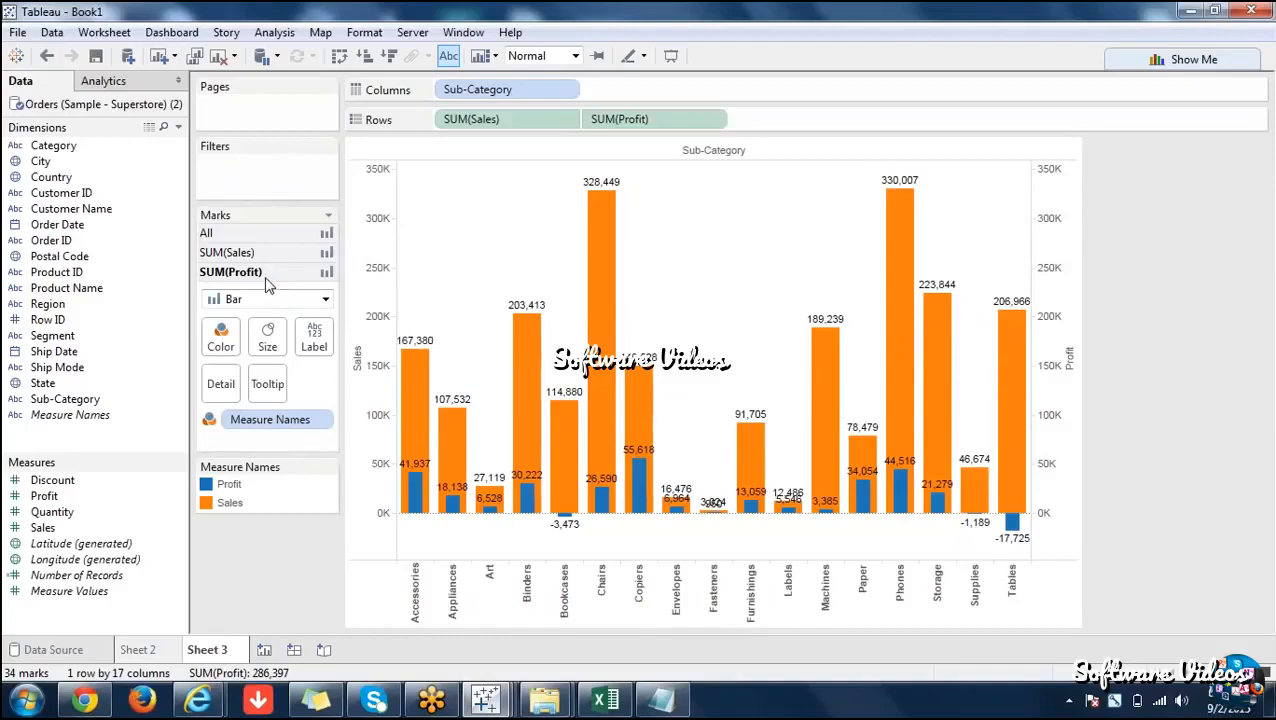
{"action": "left_click", "coordinate": [268, 338]}
{"action": "mouse_move", "coordinate": [319, 381]}
{"action": "left_mouse_down"}
{"action": "mouse_move", "coordinate": [380, 388]}
{"action": "mouse_move", "coordinate": [322, 395]}
{"action": "left_mouse_up"}
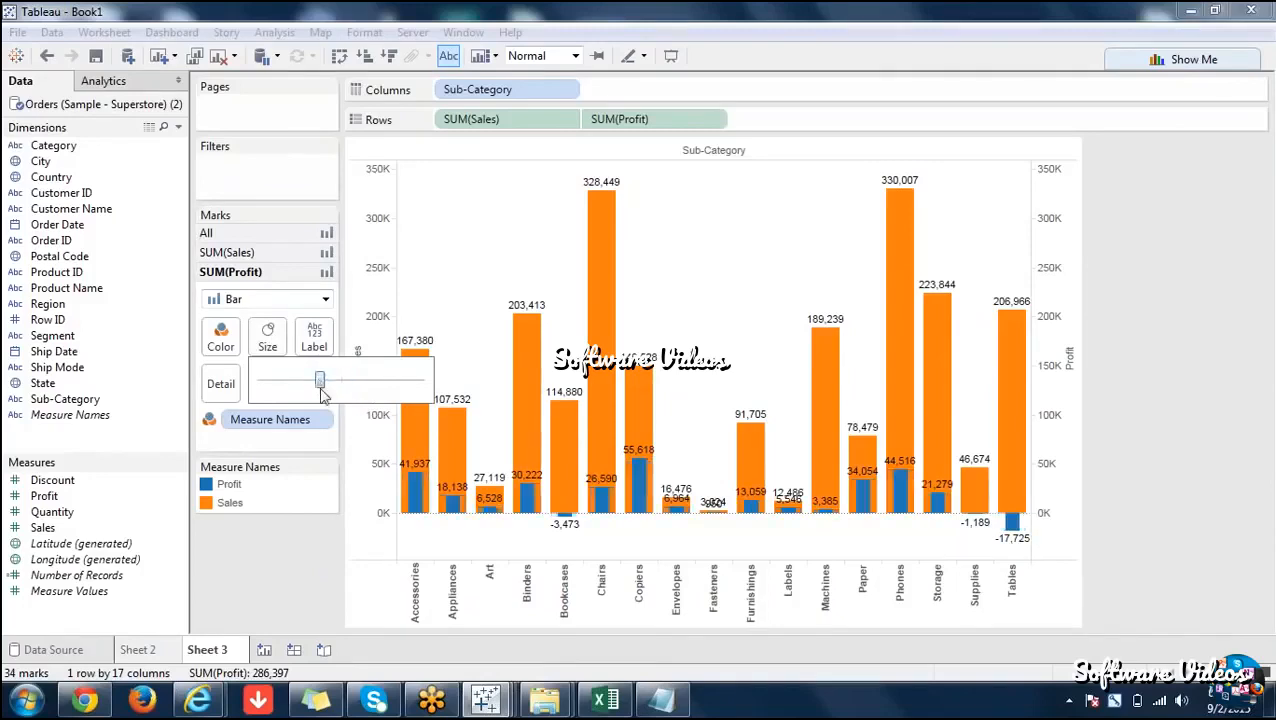
{"action": "left_click", "coordinate": [315, 523]}
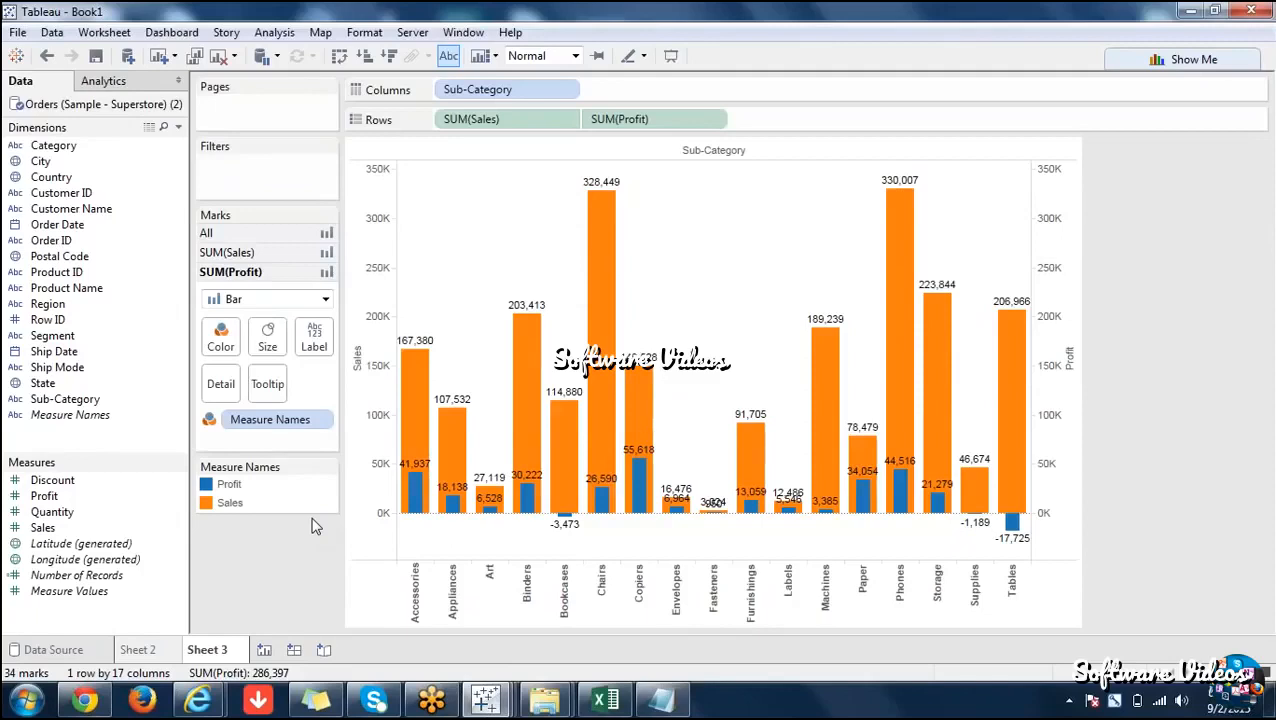
Create a new worksheet charting Sales by Sub-Category and add Profit onto the same axis as Sales.
{"action": "left_click", "coordinate": [264, 650]}
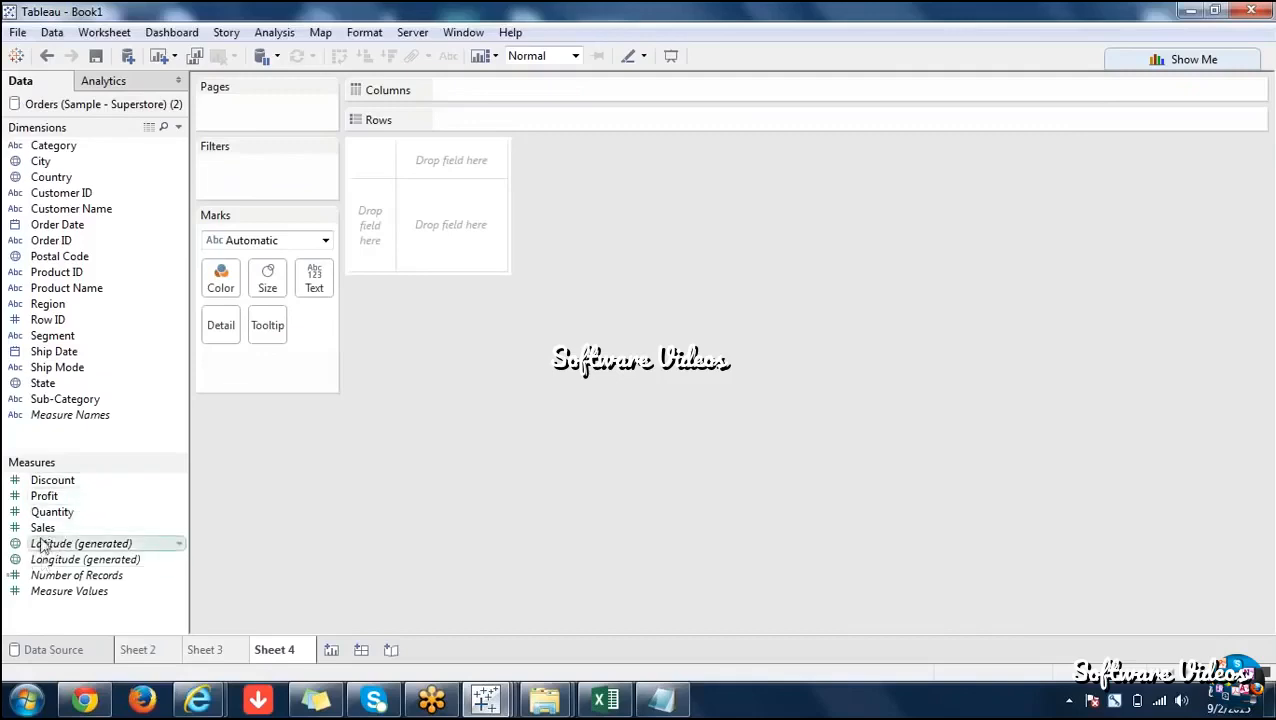
{"action": "left_click", "coordinate": [47, 529]}
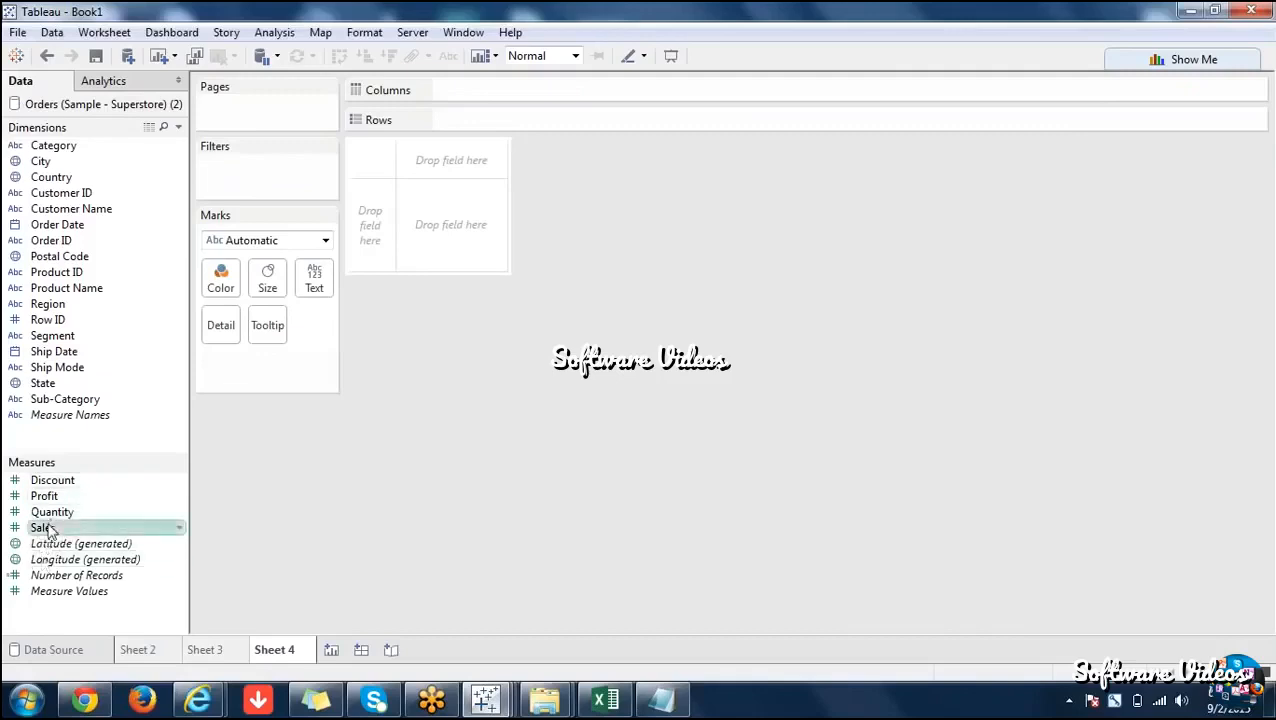
{"action": "double_click", "coordinate": [47, 529]}
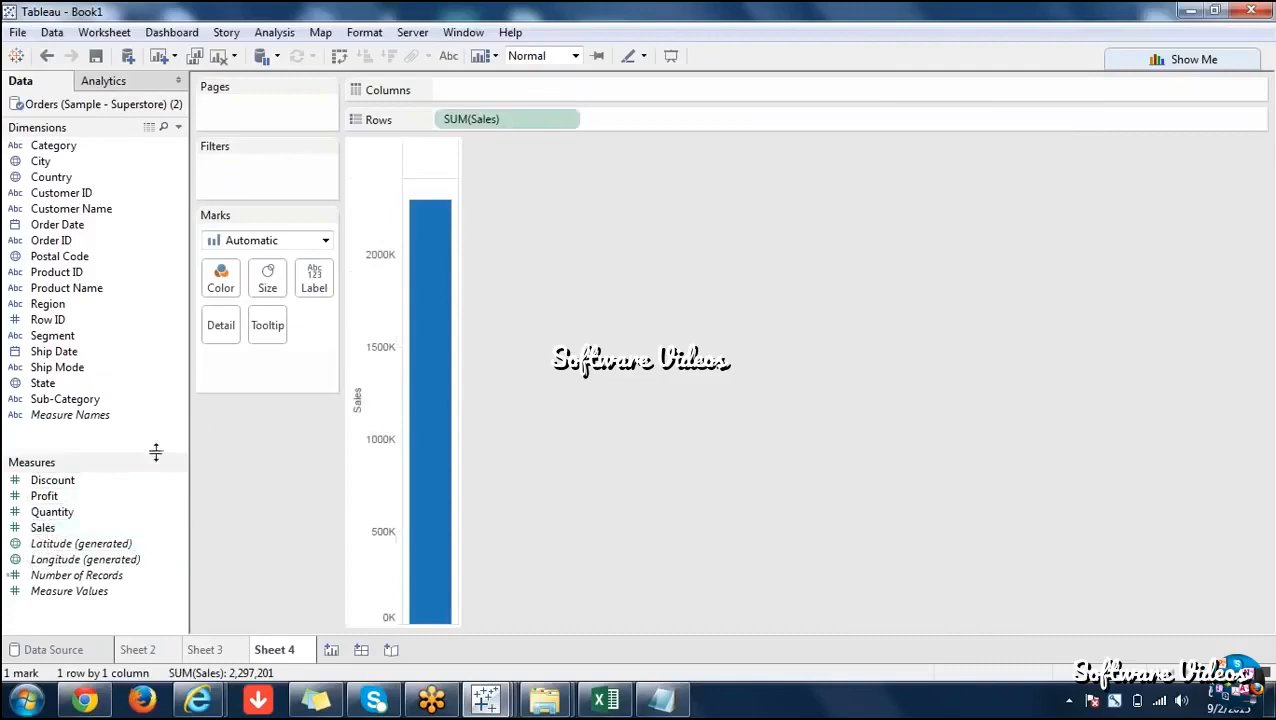
{"action": "double_click", "coordinate": [47, 400]}
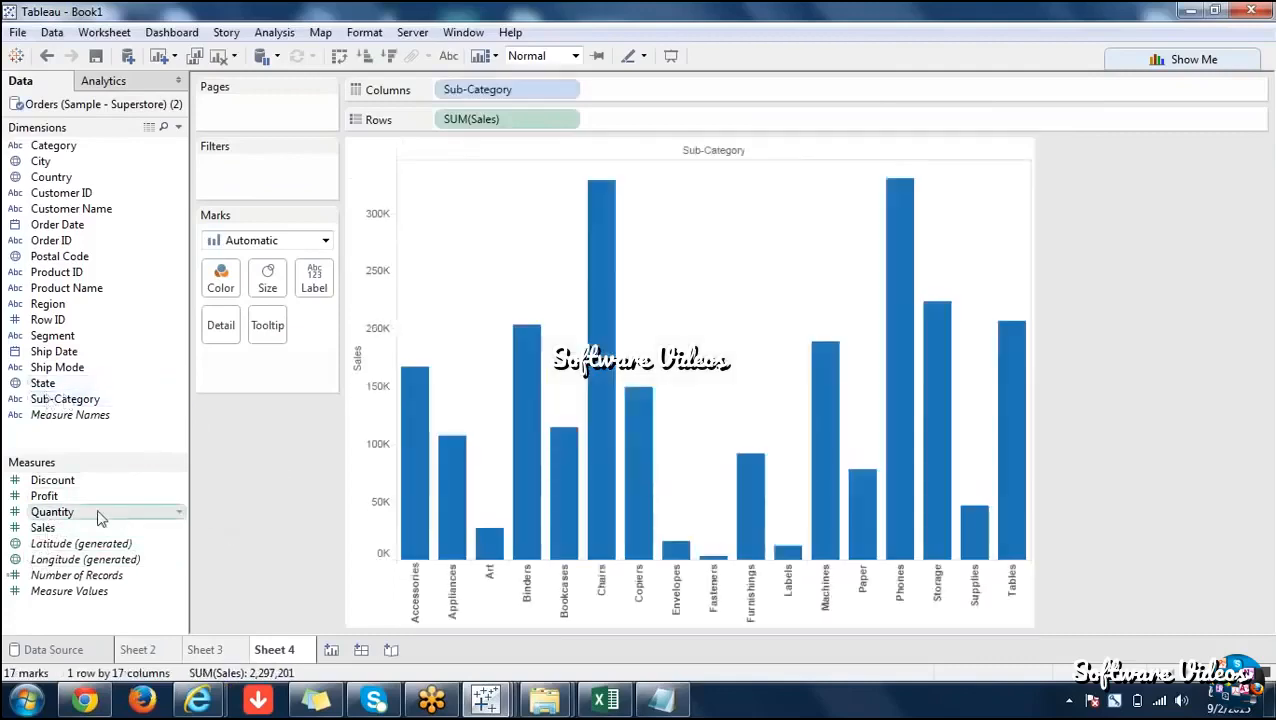
{"action": "left_click_drag", "start_coordinate": [85, 496], "coordinate": [391, 417]}
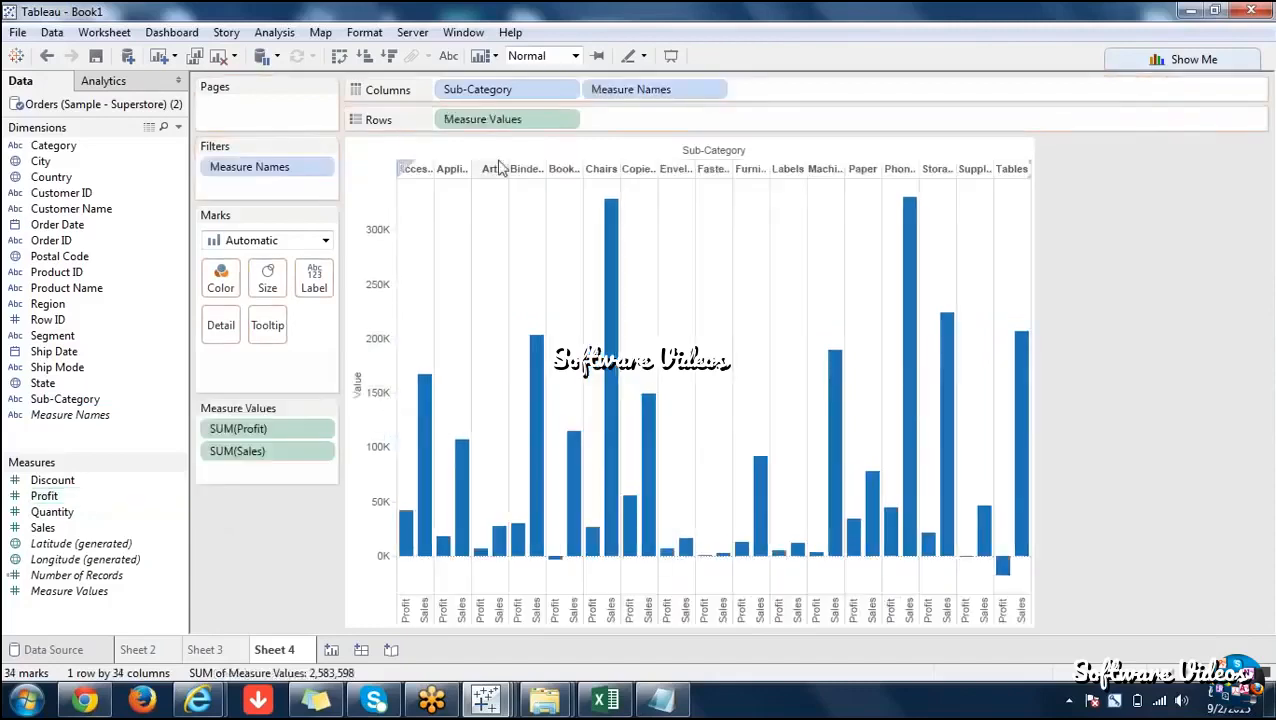
Color the side-by-side bars by Measure Names while keeping it on its shelf, swapping rows and columns and back again.
{"action": "left_click_drag", "start_coordinate": [646, 90], "coordinate": [219, 290]}
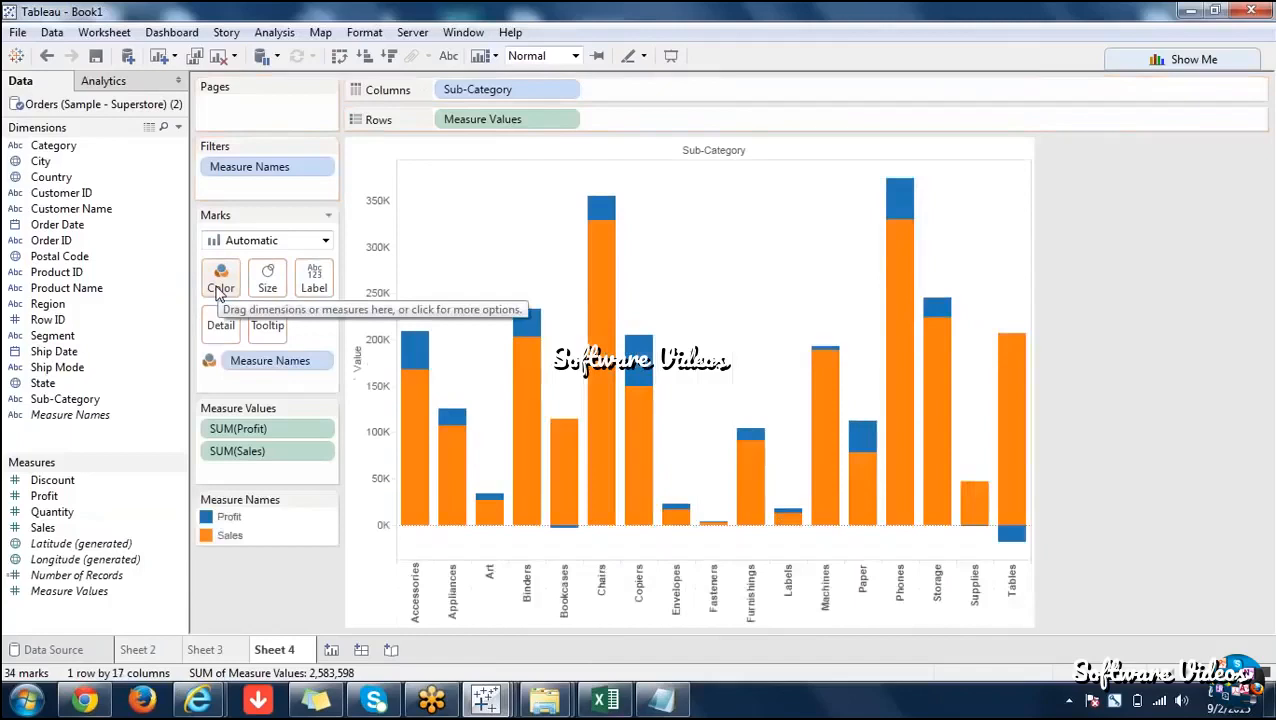
{"action": "key", "text": "ctrl+z"}
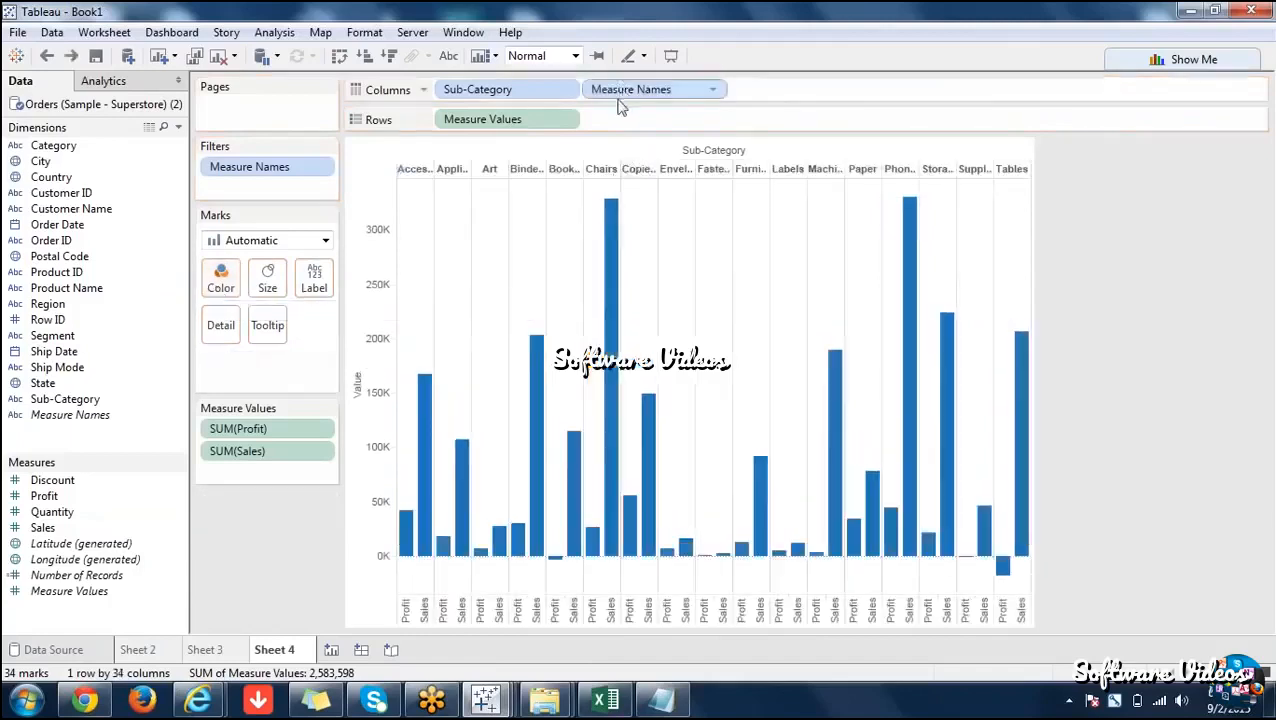
{"action": "left_click", "coordinate": [339, 56]}
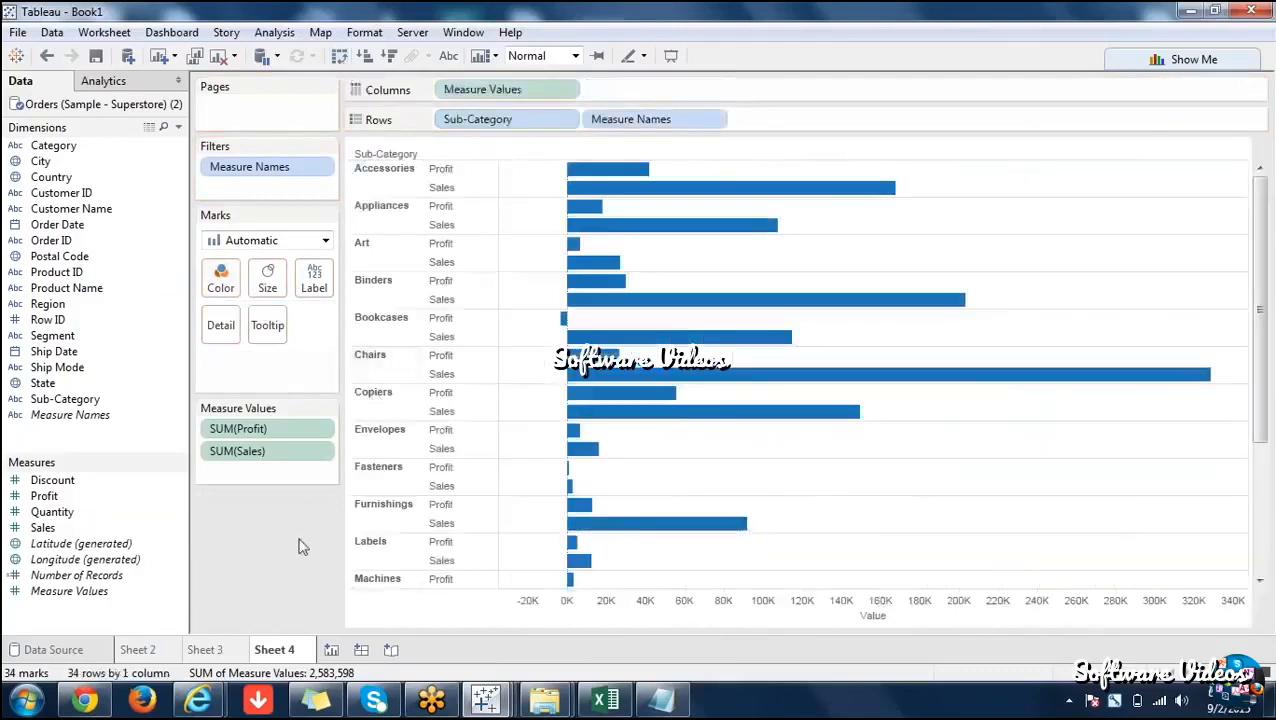
{"action": "mouse_move", "coordinate": [609, 187]}
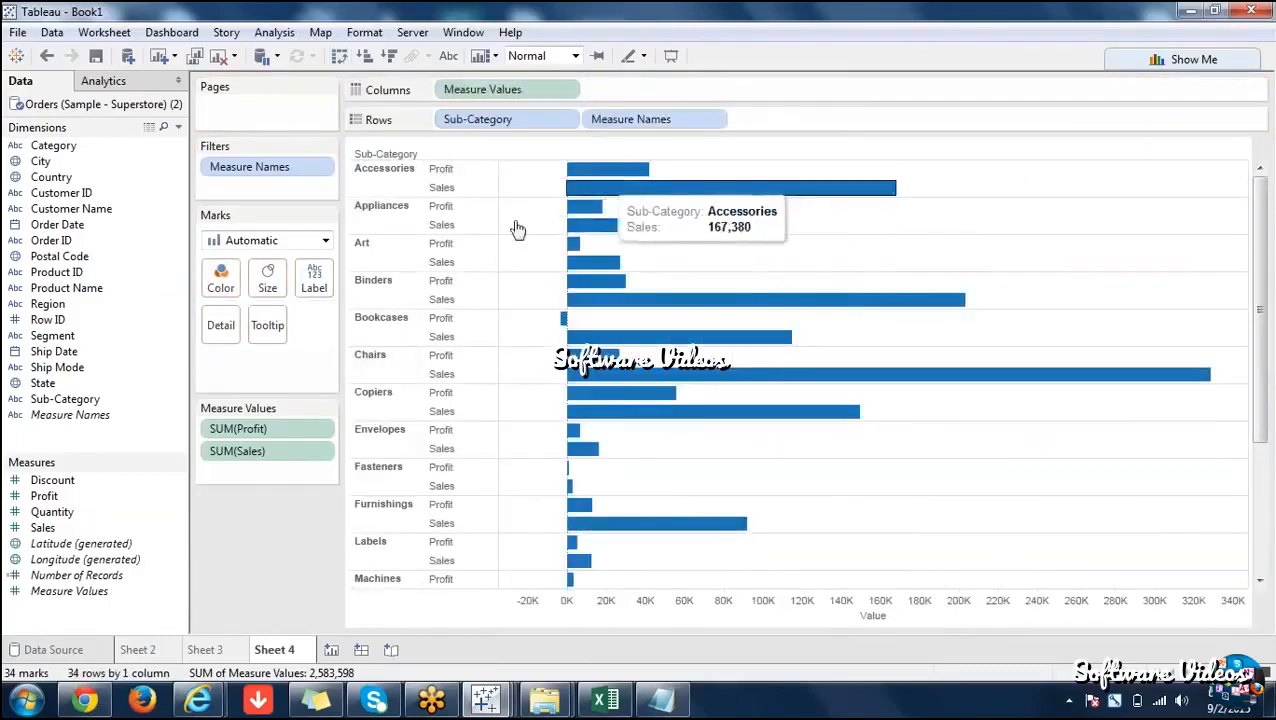
{"action": "left_click_drag", "start_coordinate": [649, 113], "coordinate": [232, 274]}
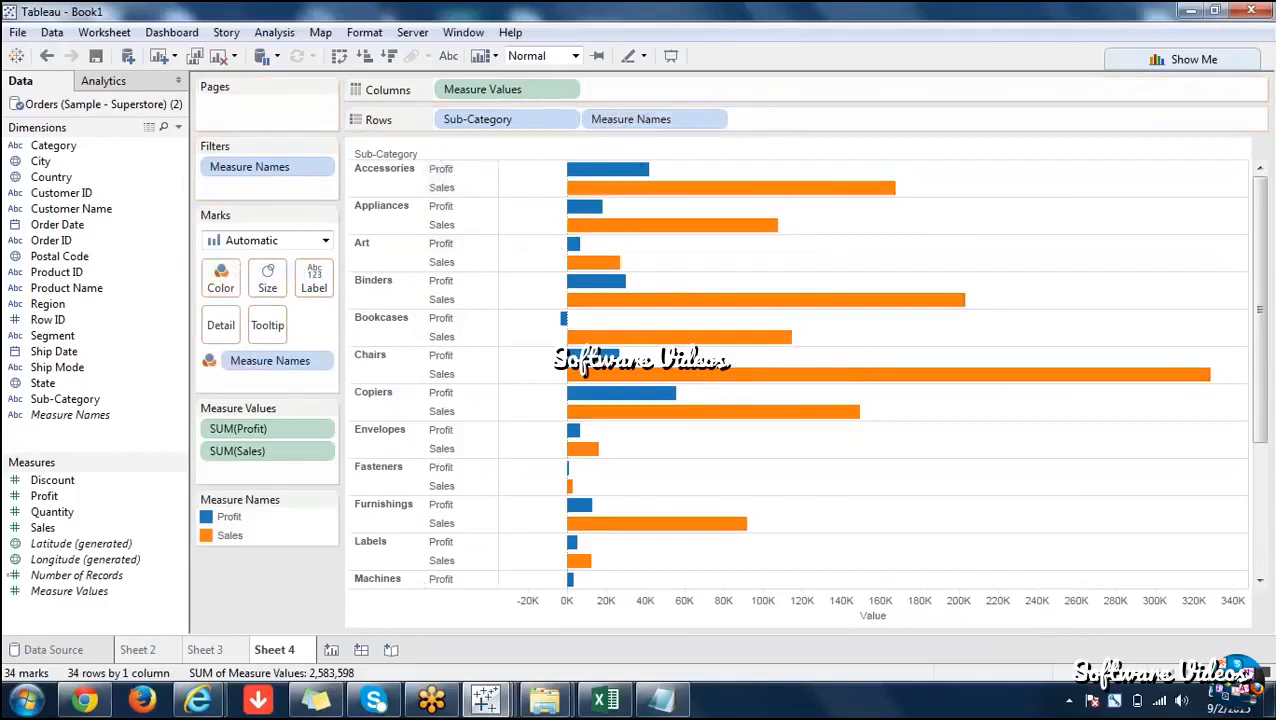
{"action": "left_click", "coordinate": [340, 57]}
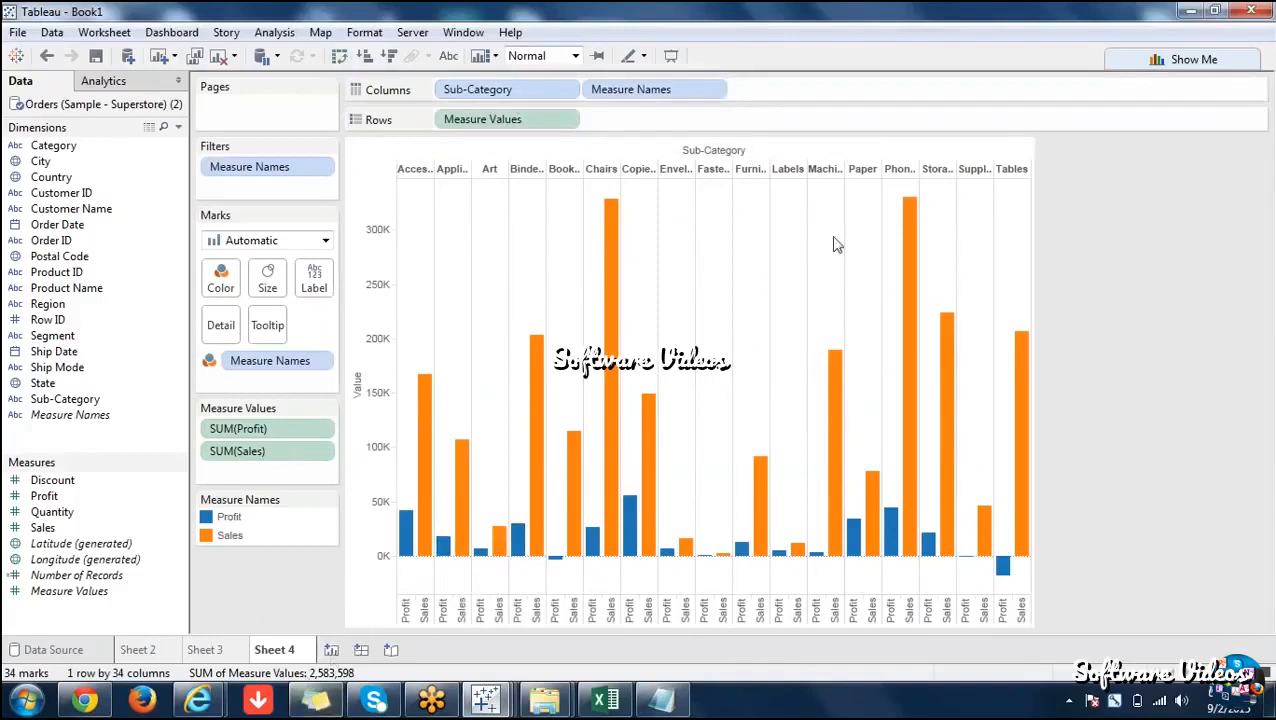
Look over the Show Me suggestions for Sheet 4, add another blank worksheet, and close the suggestions.
{"action": "left_click", "coordinate": [1207, 62]}
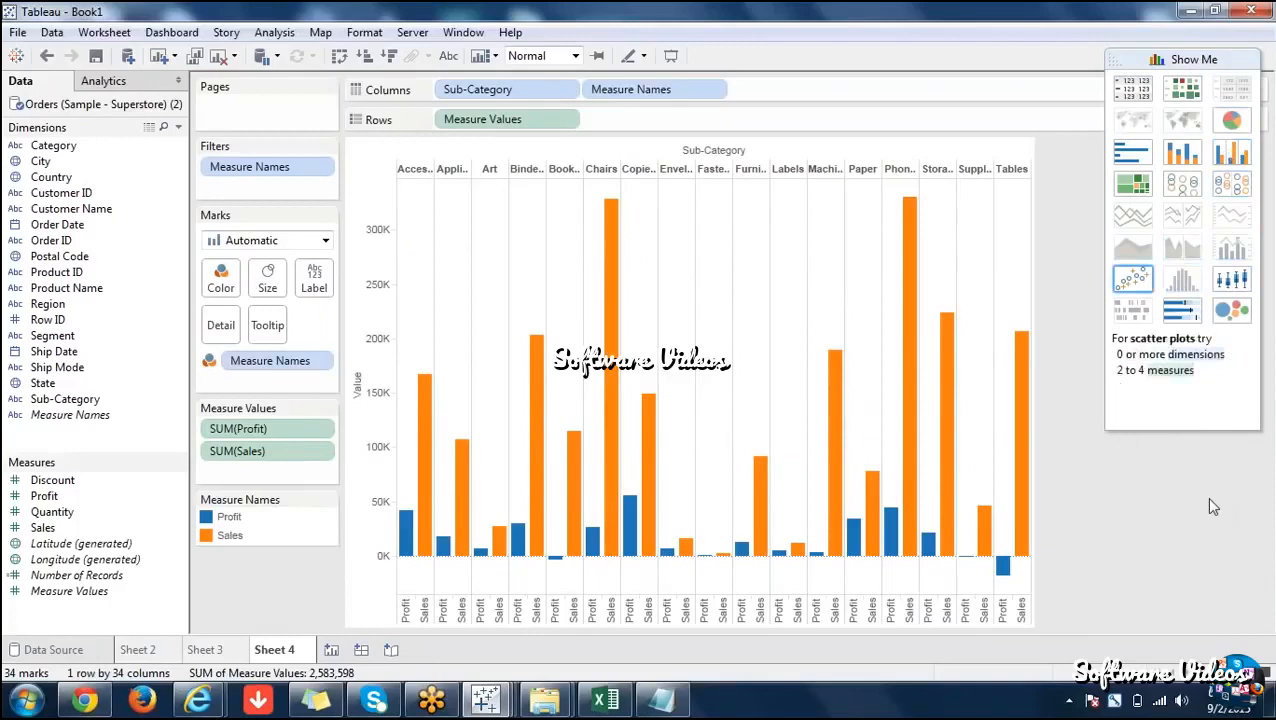
{"action": "left_click", "coordinate": [331, 651]}
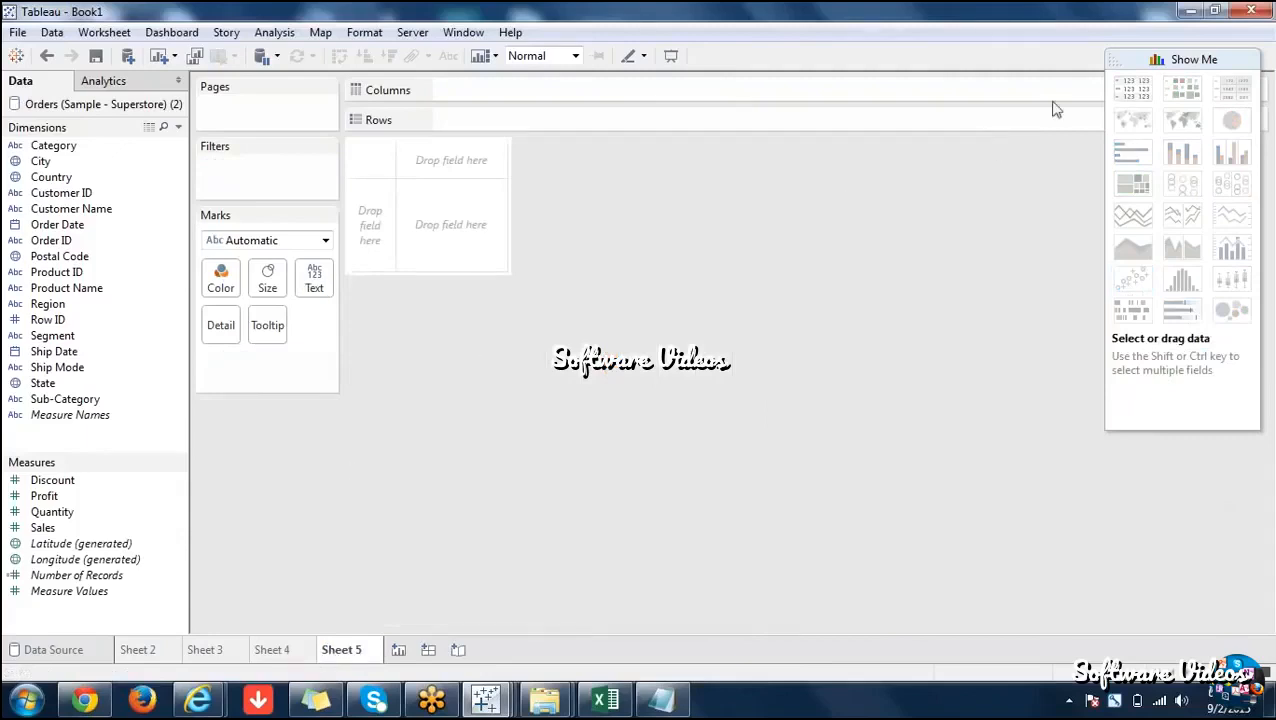
{"action": "left_click", "coordinate": [1206, 60]}
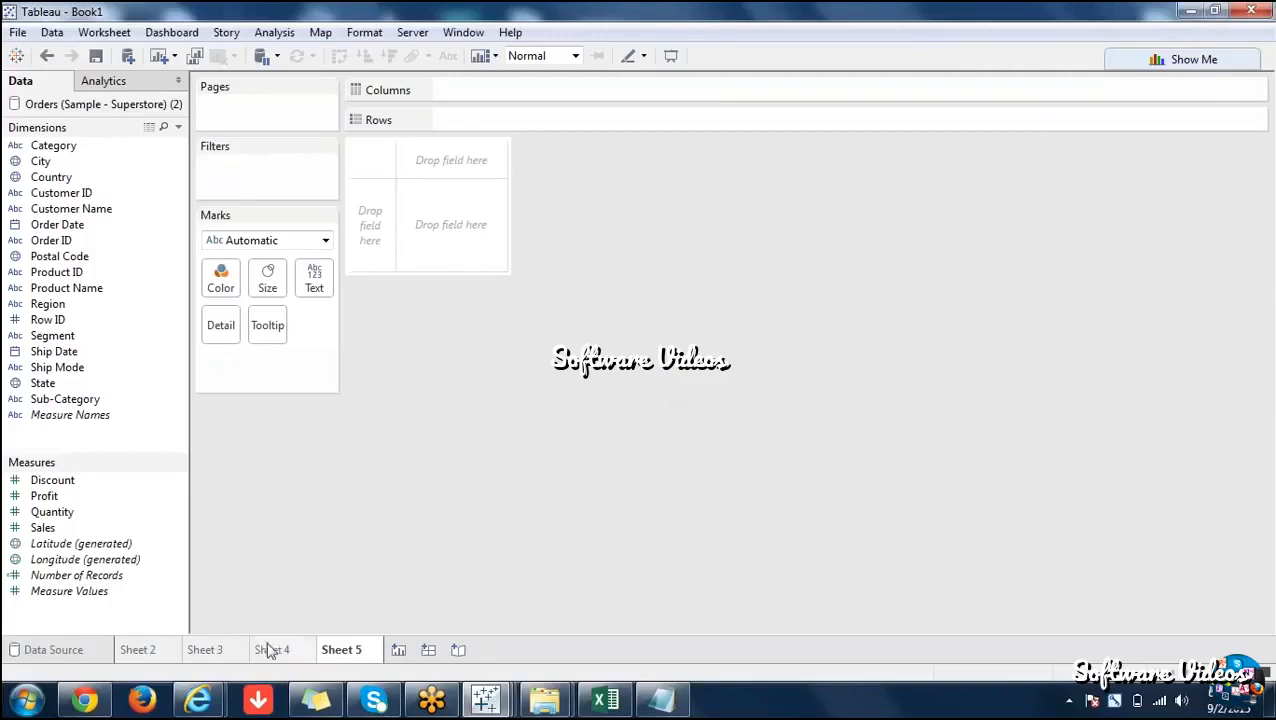
Revisit the side-by-side bars on Sheet 4 and the dual-axis chart on Sheet 3.
{"action": "mouse_move", "coordinate": [270, 650]}
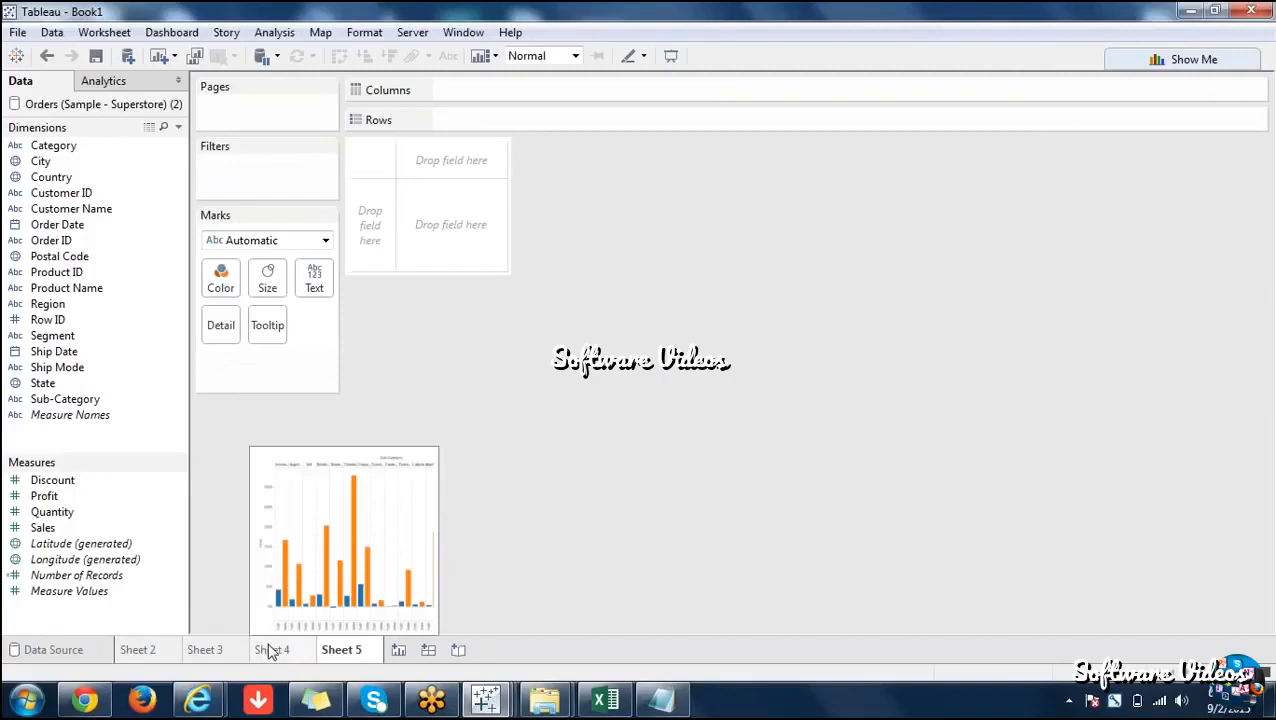
{"action": "left_click", "coordinate": [270, 650]}
{"action": "left_click", "coordinate": [222, 650]}
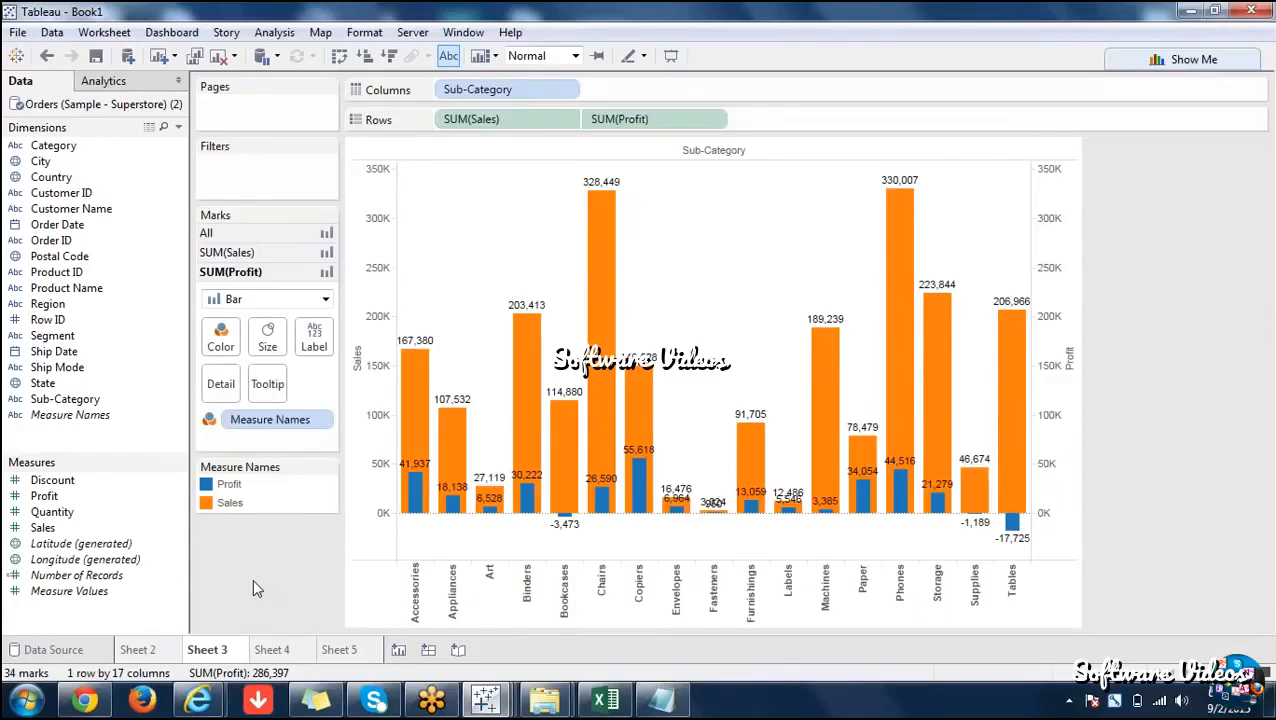
Clear Sheet 2 and rebuild it as a bar chart of Sales by Sub-Category.
{"action": "left_click", "coordinate": [142, 649]}
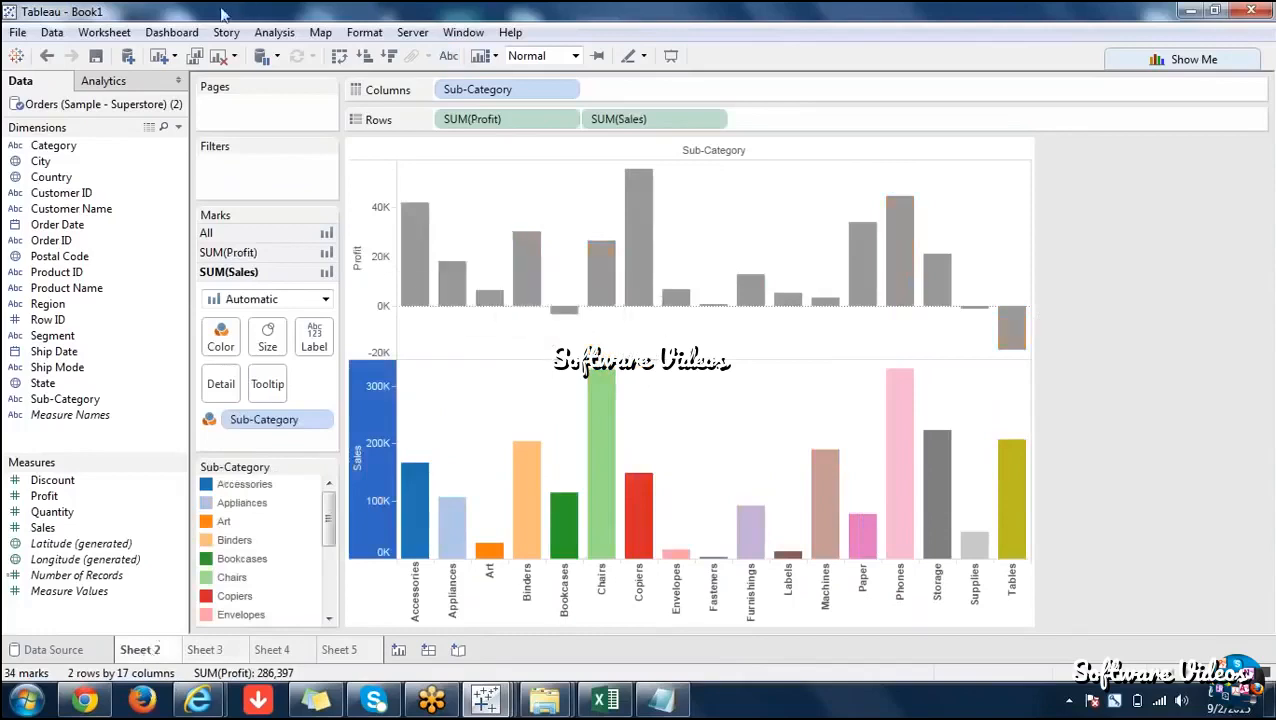
{"action": "left_click", "coordinate": [222, 55]}
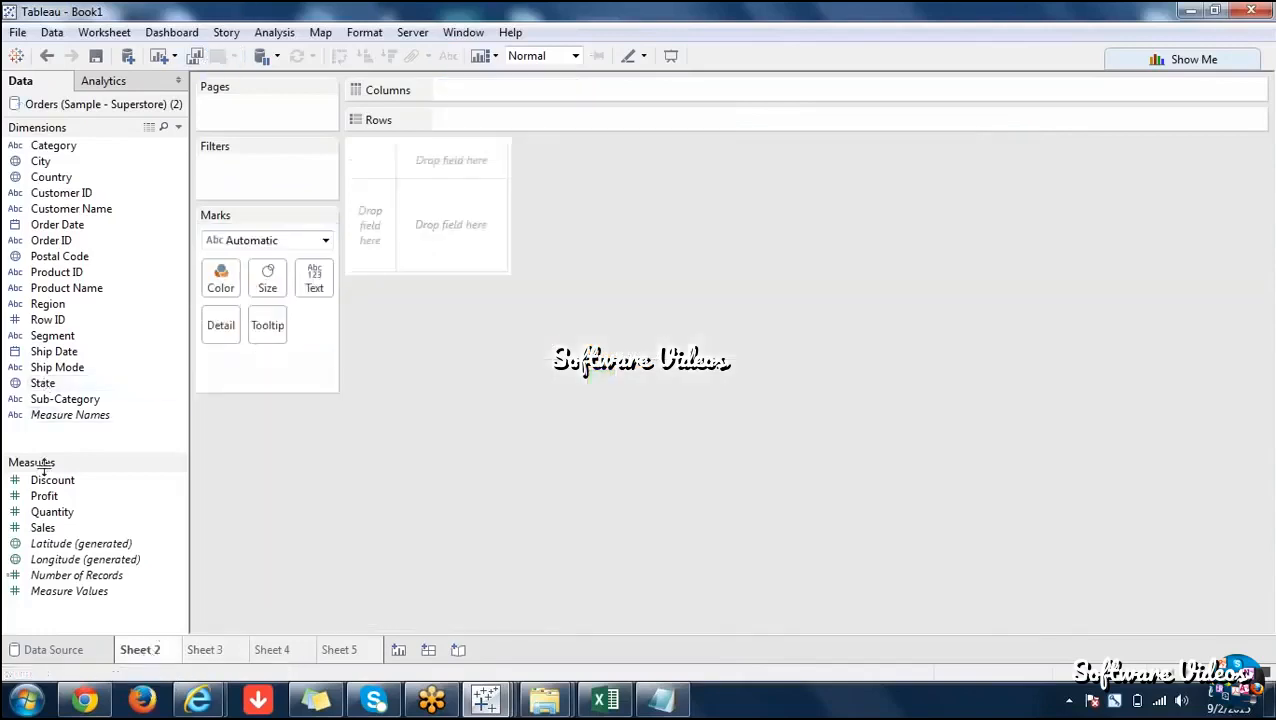
{"action": "double_click", "coordinate": [43, 527]}
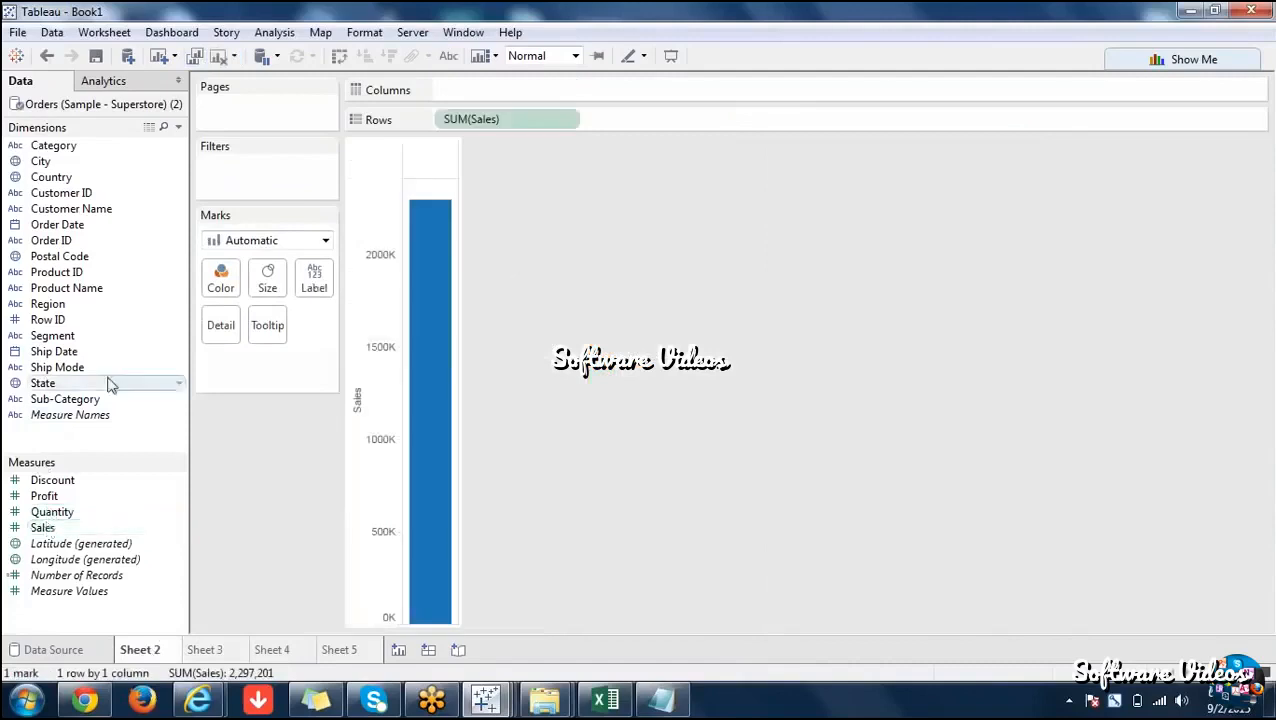
{"action": "double_click", "coordinate": [91, 399]}
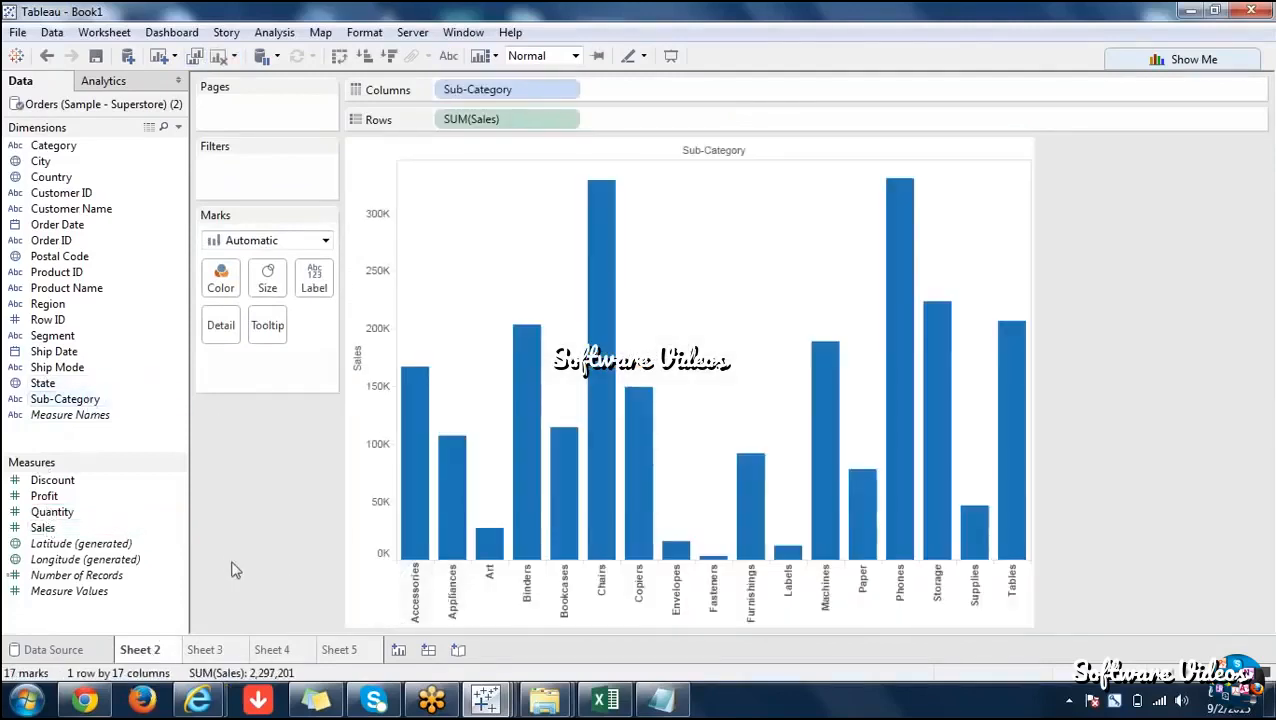
Turn on mark labels for the Sales bars on Sheet 2 and compare them with the dual-axis chart on Sheet 3.
{"action": "mouse_move", "coordinate": [598, 435]}
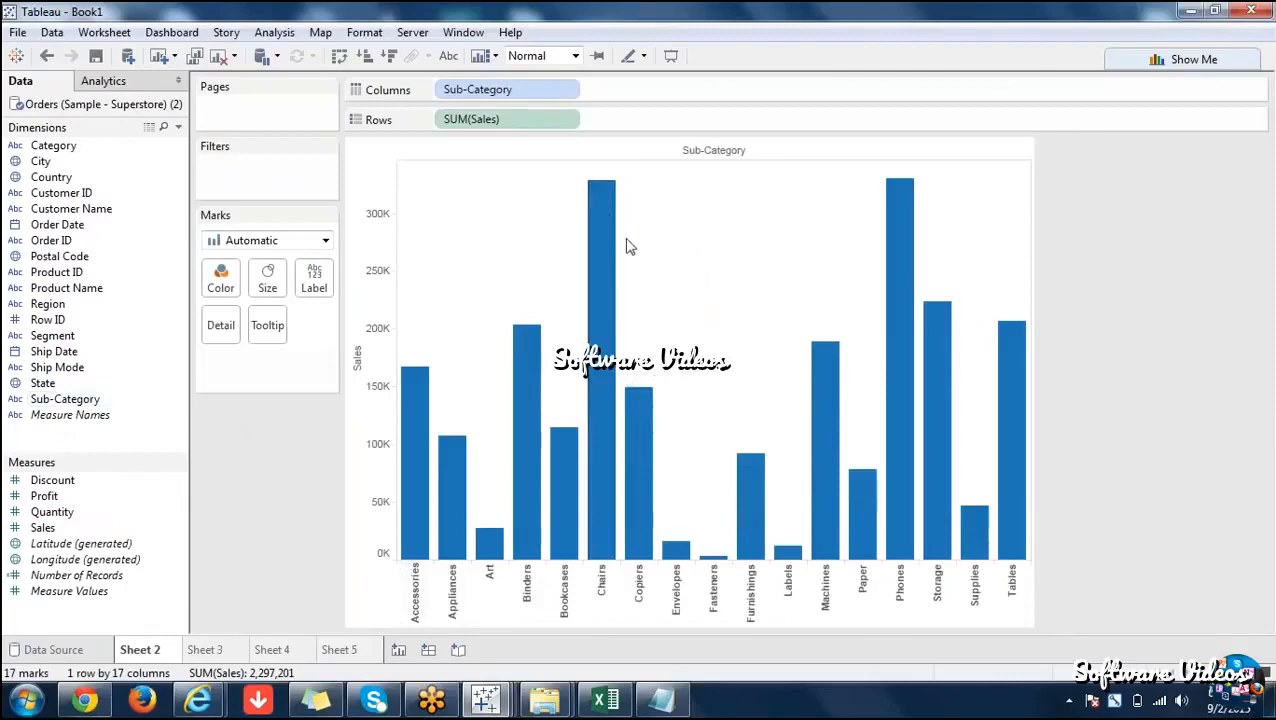
{"action": "mouse_move", "coordinate": [592, 224]}
{"action": "left_click", "coordinate": [211, 654]}
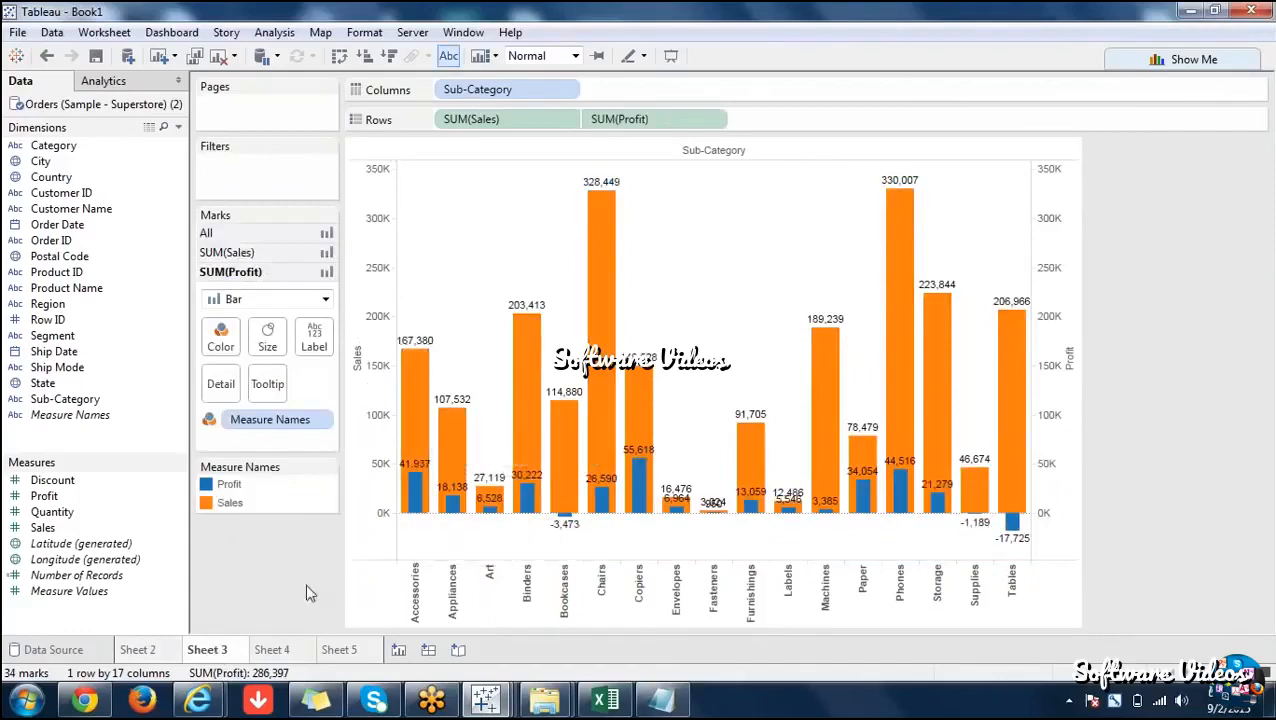
{"action": "left_click", "coordinate": [138, 650]}
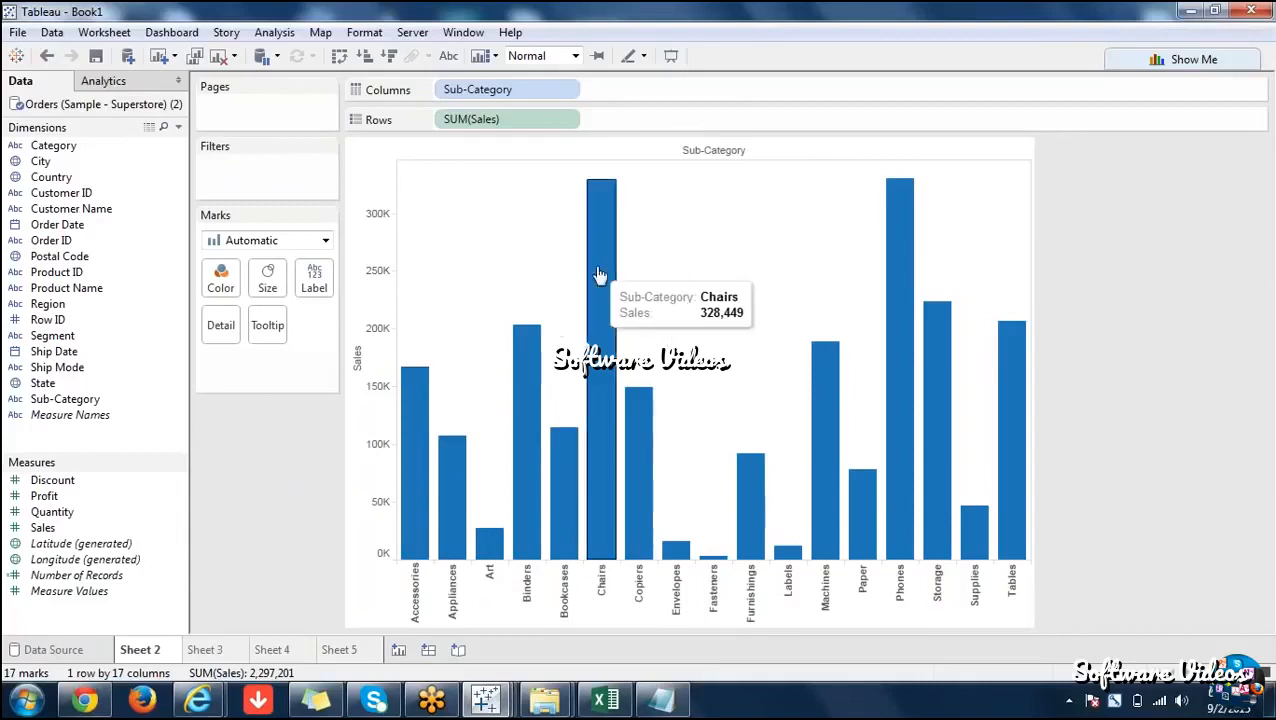
{"action": "left_click", "coordinate": [450, 57]}
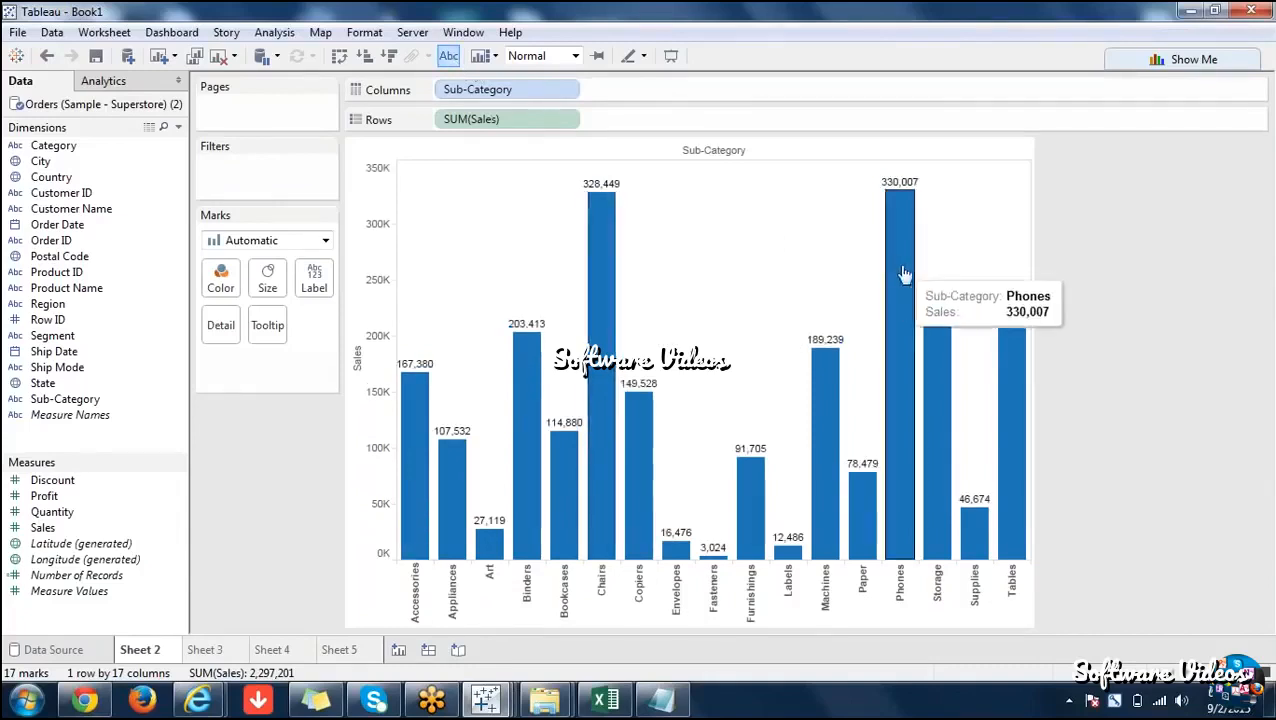
{"action": "left_click", "coordinate": [206, 651]}
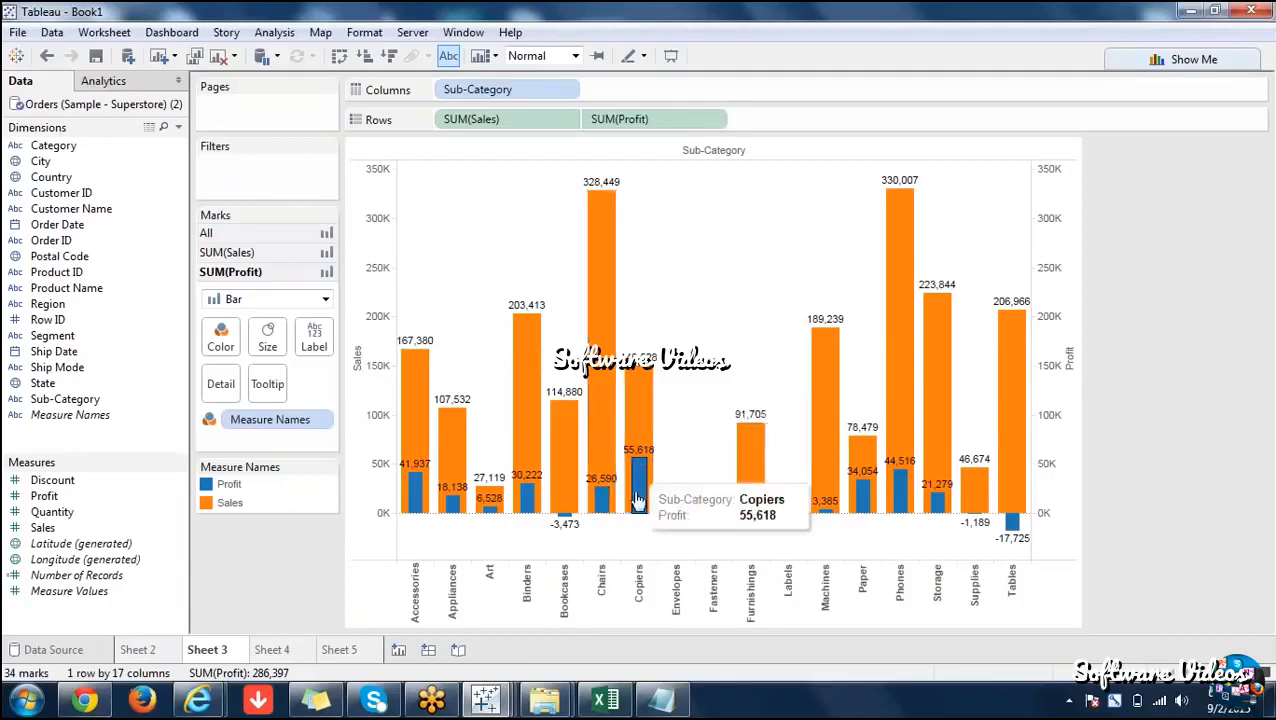
Rotate the Sub-Category header labels of the dual-axis chart on Sheet 3 to horizontal and clear the Art selection.
{"action": "left_click", "coordinate": [505, 578]}
{"action": "right_click", "coordinate": [505, 576]}
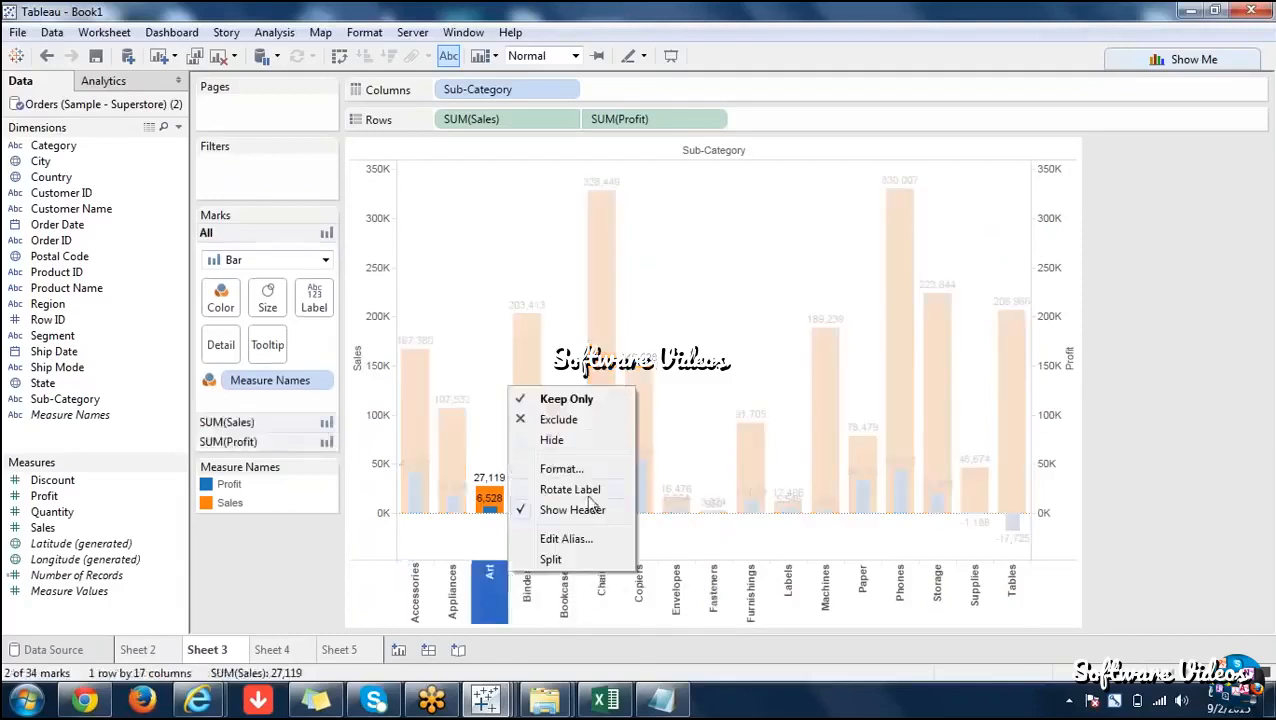
{"action": "key", "text": "Escape"}
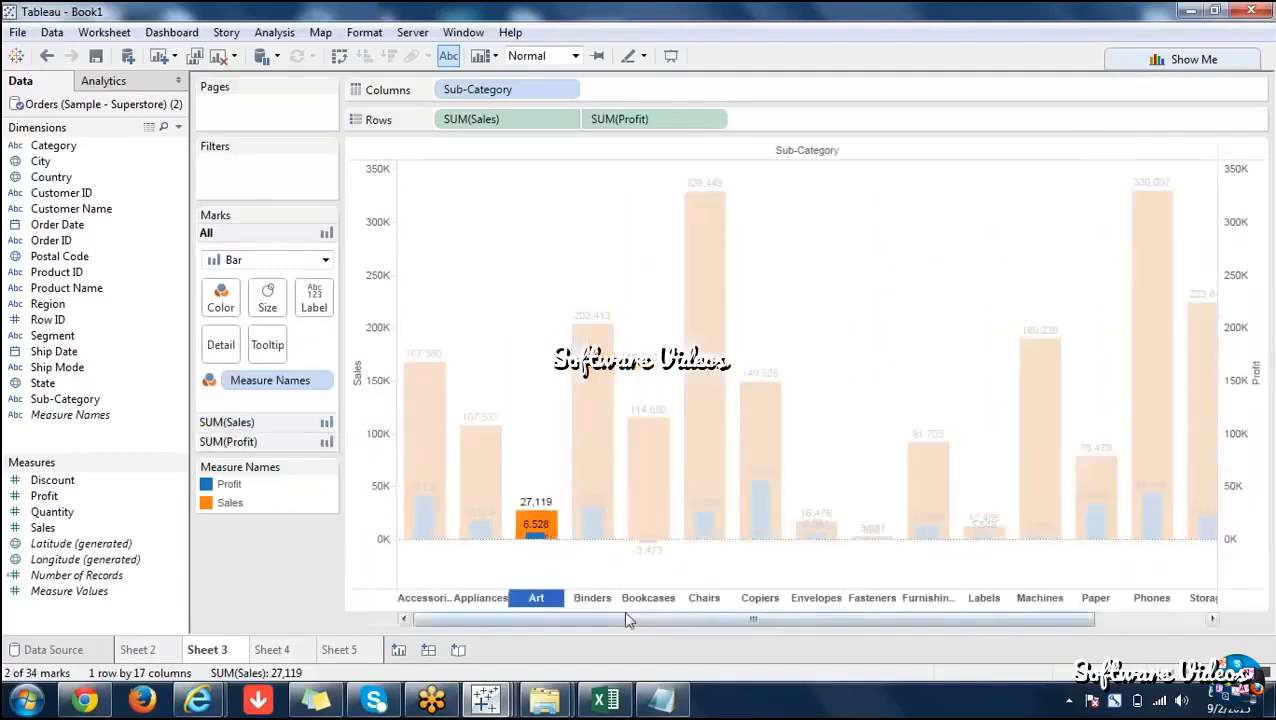
{"action": "left_click", "coordinate": [333, 536]}
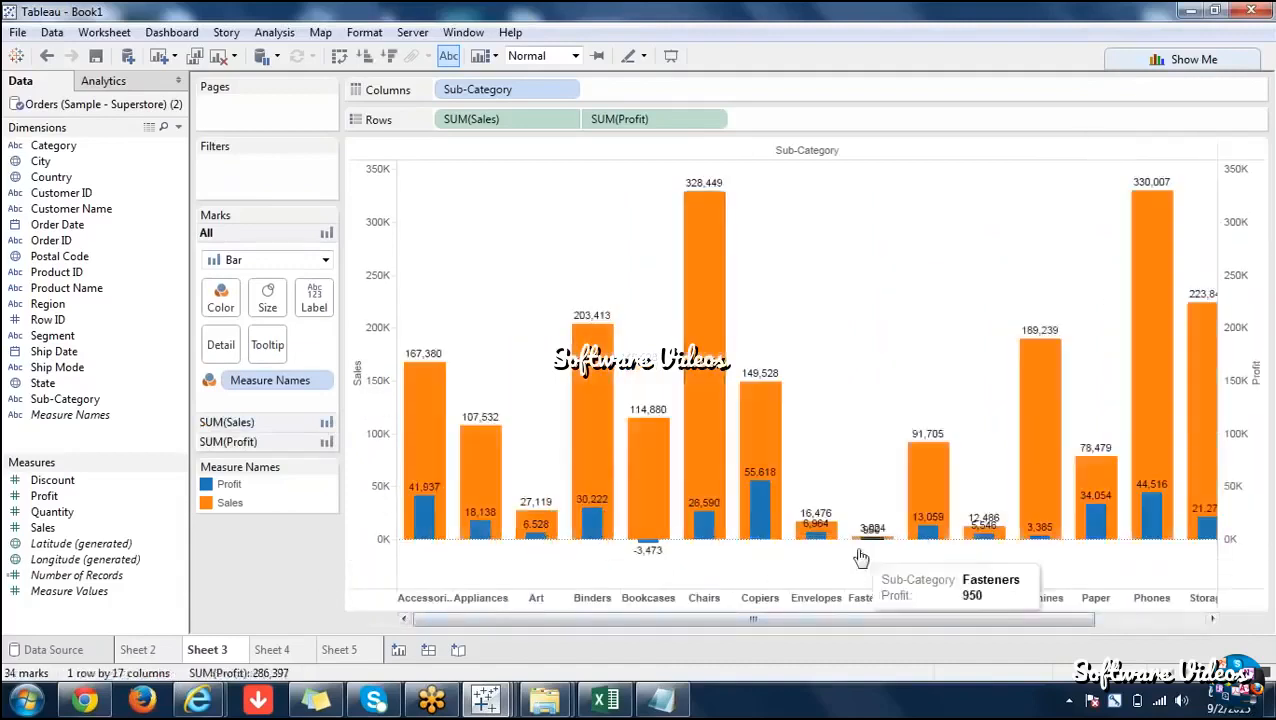
Set the fit of the Sheet 3 chart to Entire View.
{"action": "mouse_move", "coordinate": [764, 405]}
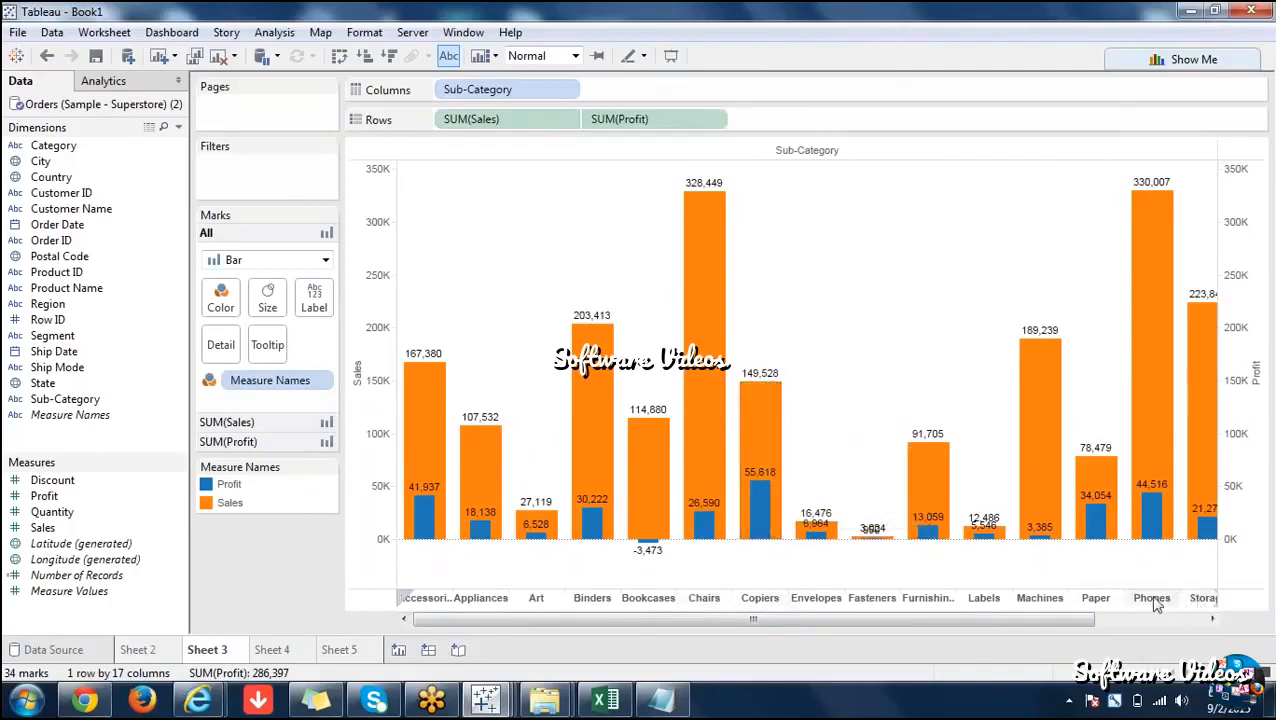
{"action": "left_click", "coordinate": [575, 57]}
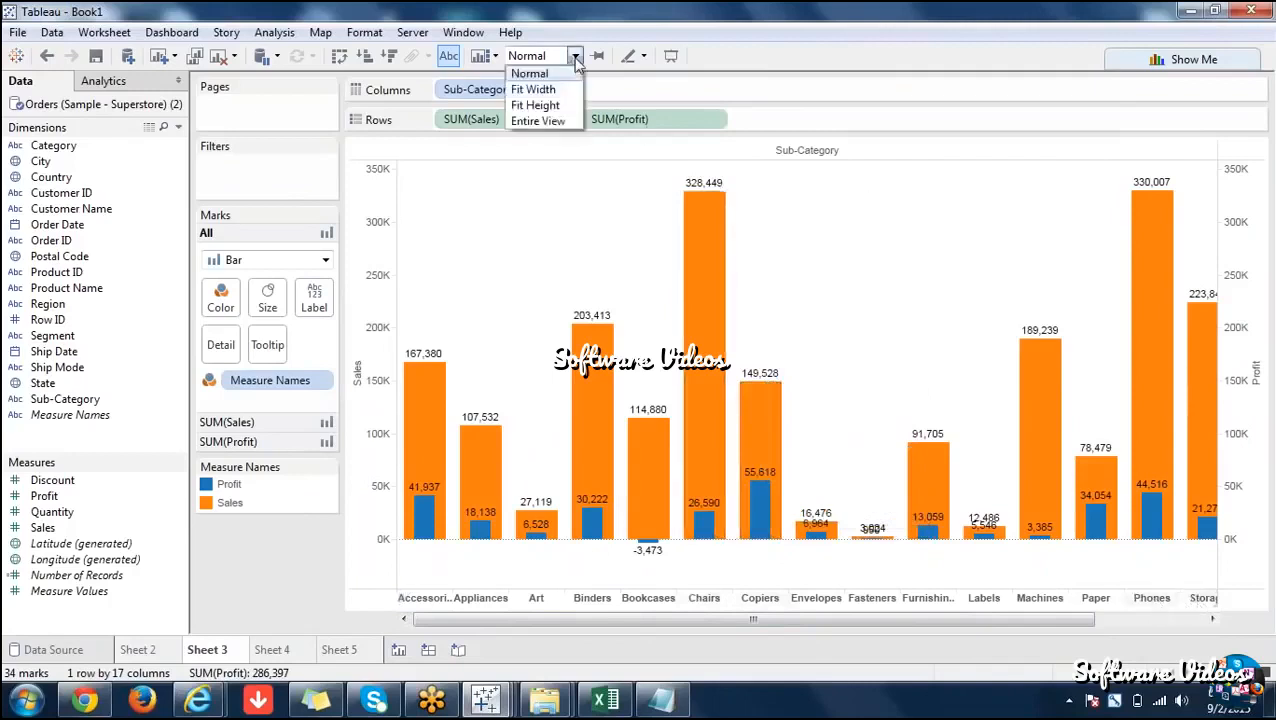
{"action": "left_click", "coordinate": [553, 121]}
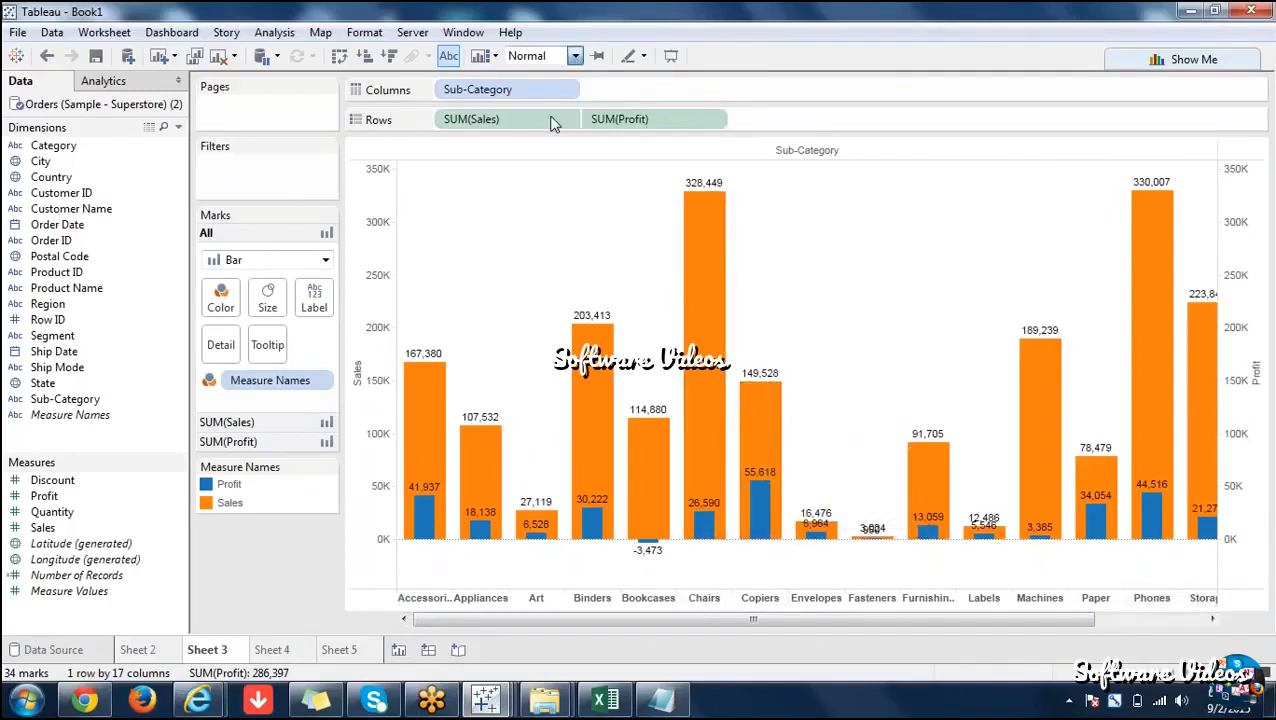
Hide the Profit axis header on the dual-axis chart and check the header option in the SUM(Profit) field settings.
{"action": "right_click", "coordinate": [1245, 258]}
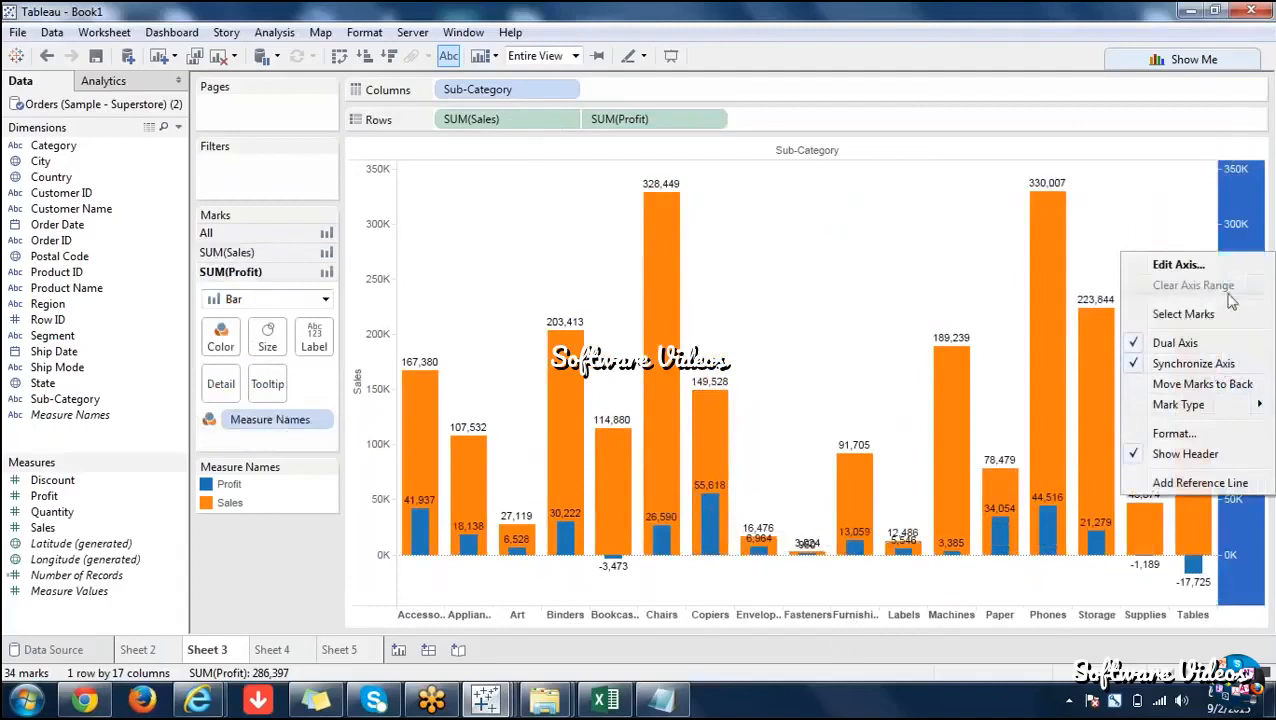
{"action": "left_click", "coordinate": [1210, 458]}
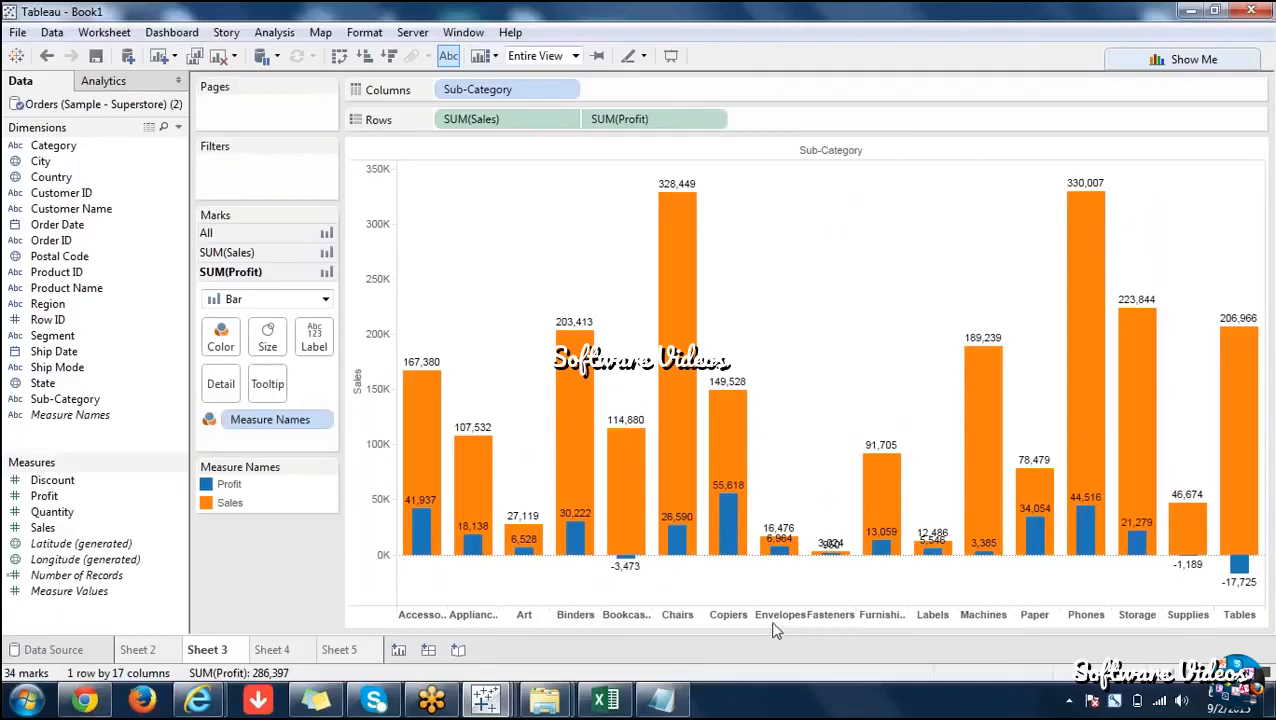
{"action": "left_click", "coordinate": [712, 119]}
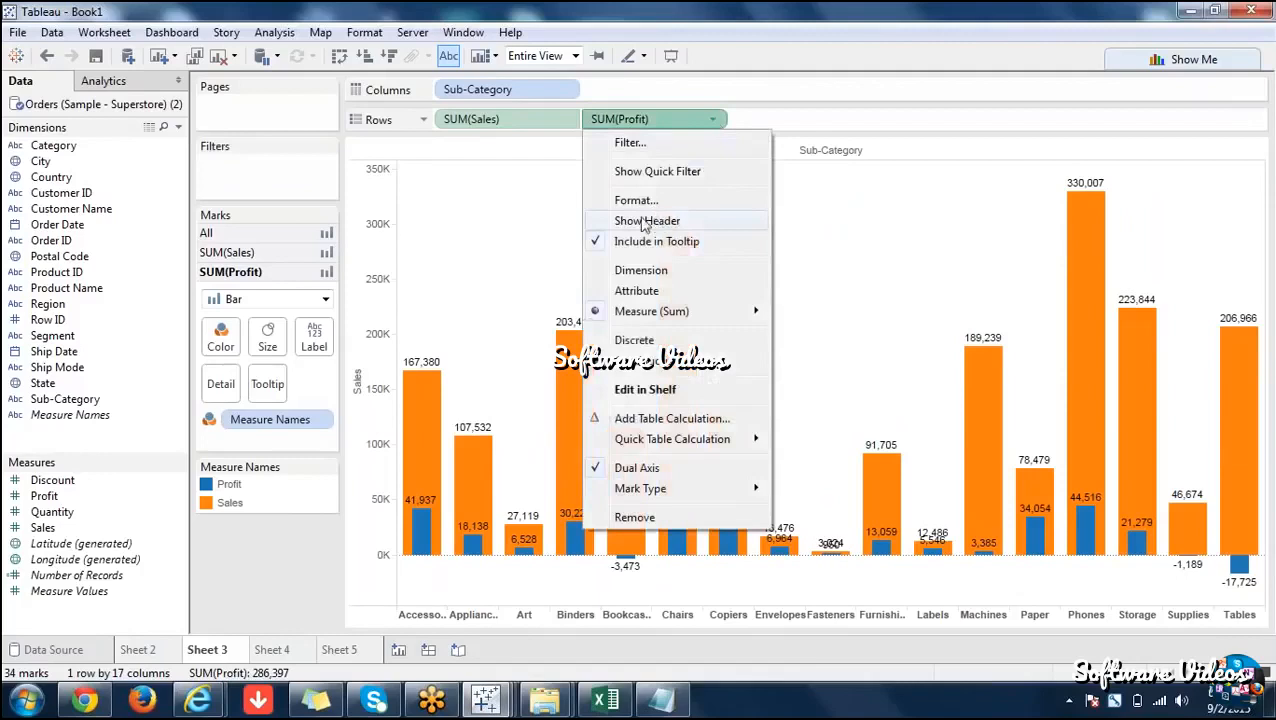
{"action": "left_click", "coordinate": [338, 567]}
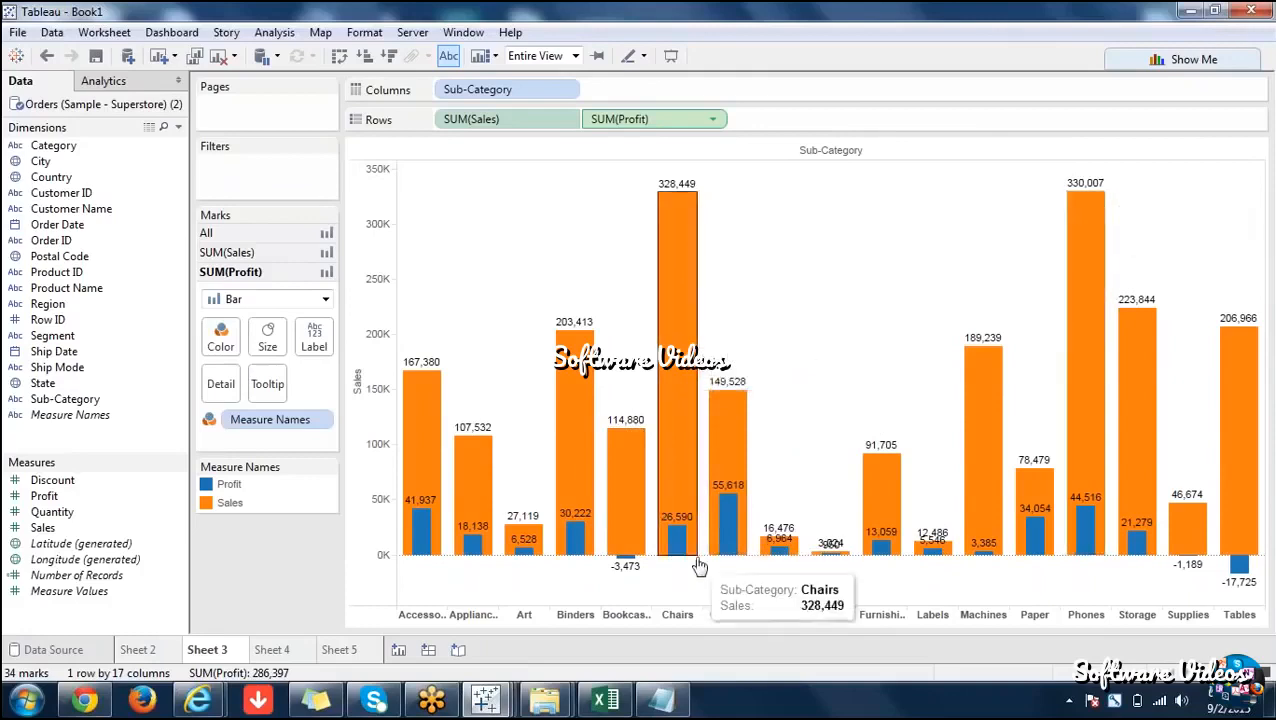
{"action": "mouse_move", "coordinate": [684, 549]}
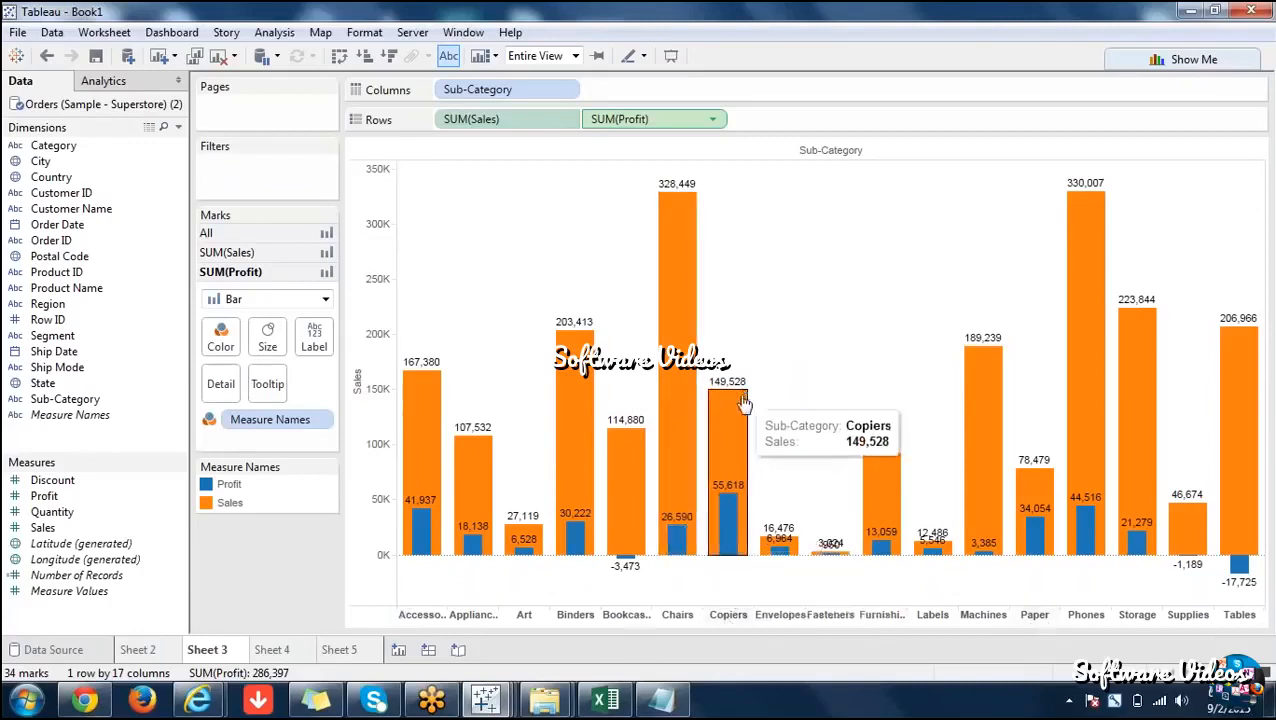
{"action": "mouse_move", "coordinate": [724, 514]}
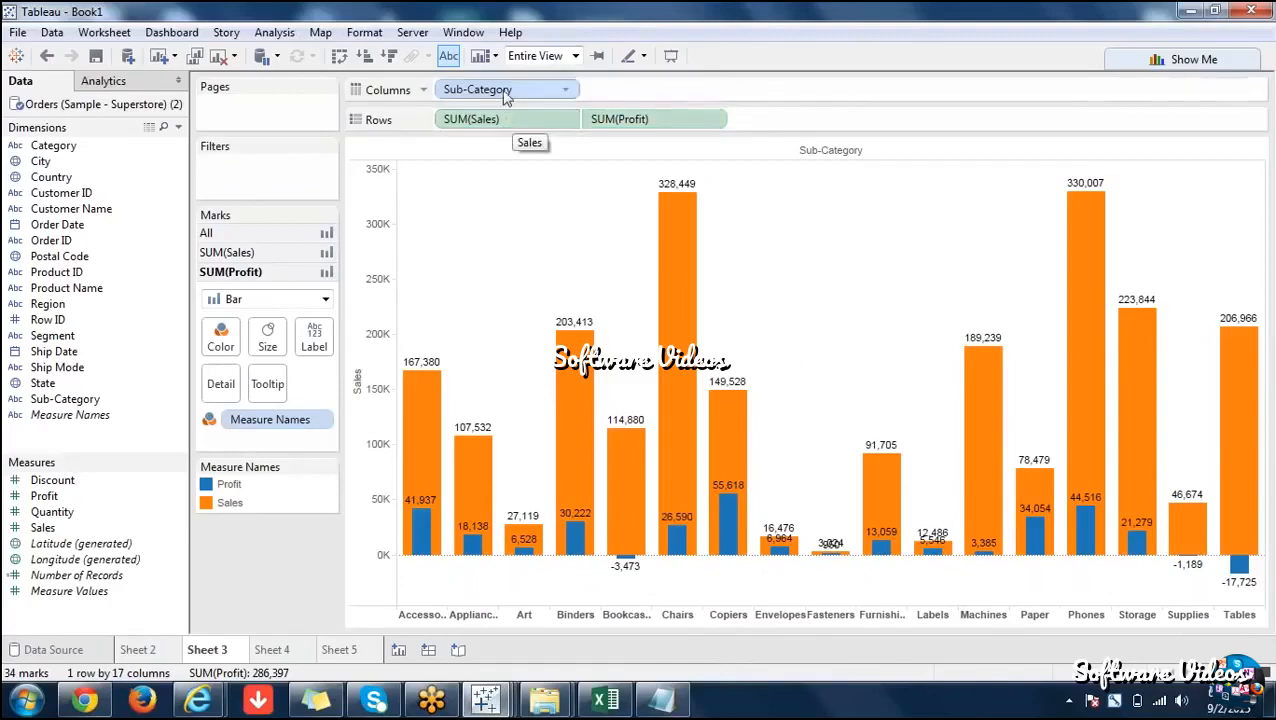
Add Sub-Category to Pages and page through single sub-categories, including Supplies, Tables, Binders and Chairs.
{"action": "left_click_drag", "start_coordinate": [505, 93], "coordinate": [205, 104]}
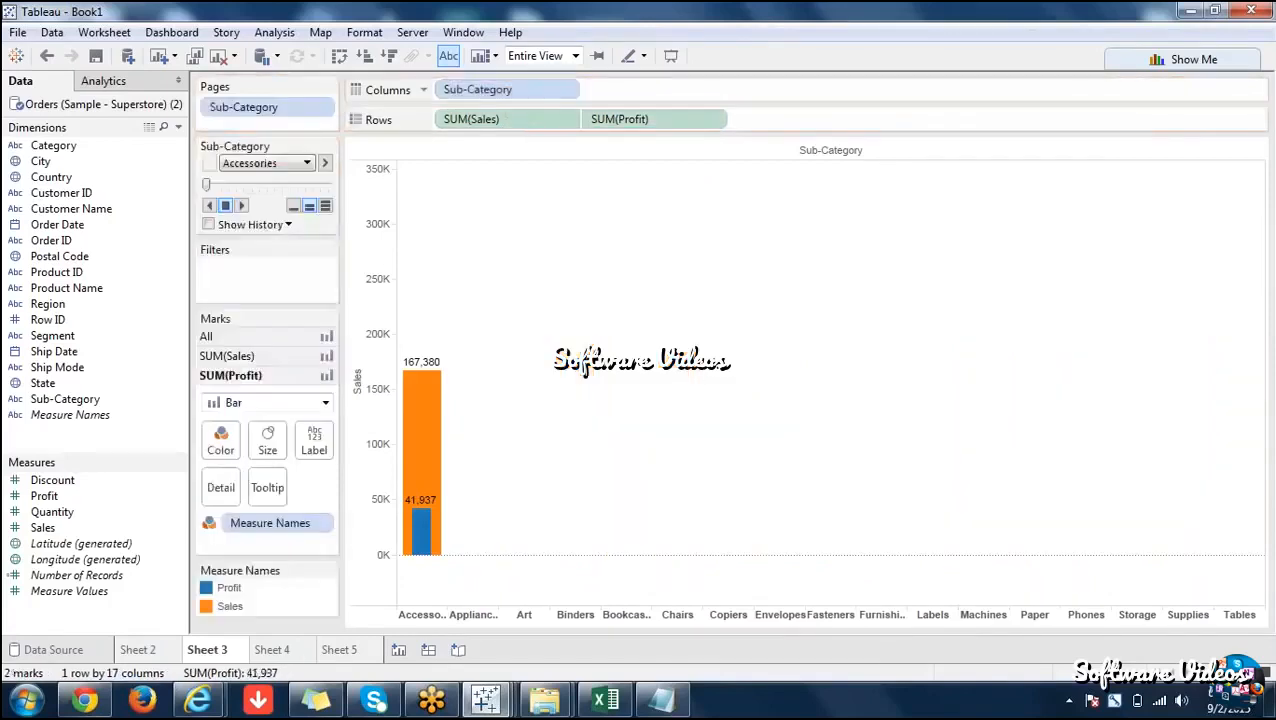
{"action": "left_click", "coordinate": [324, 163]}
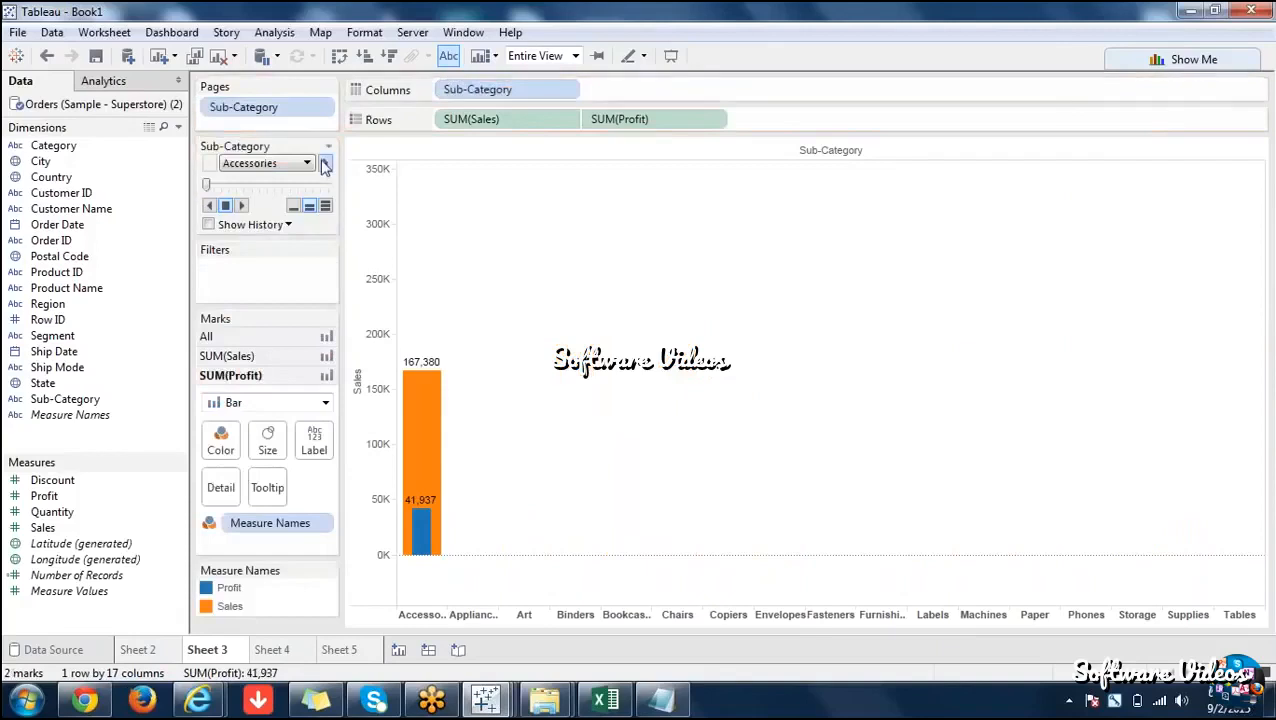
{"action": "left_click", "coordinate": [324, 163]}
{"action": "left_click", "coordinate": [321, 184]}
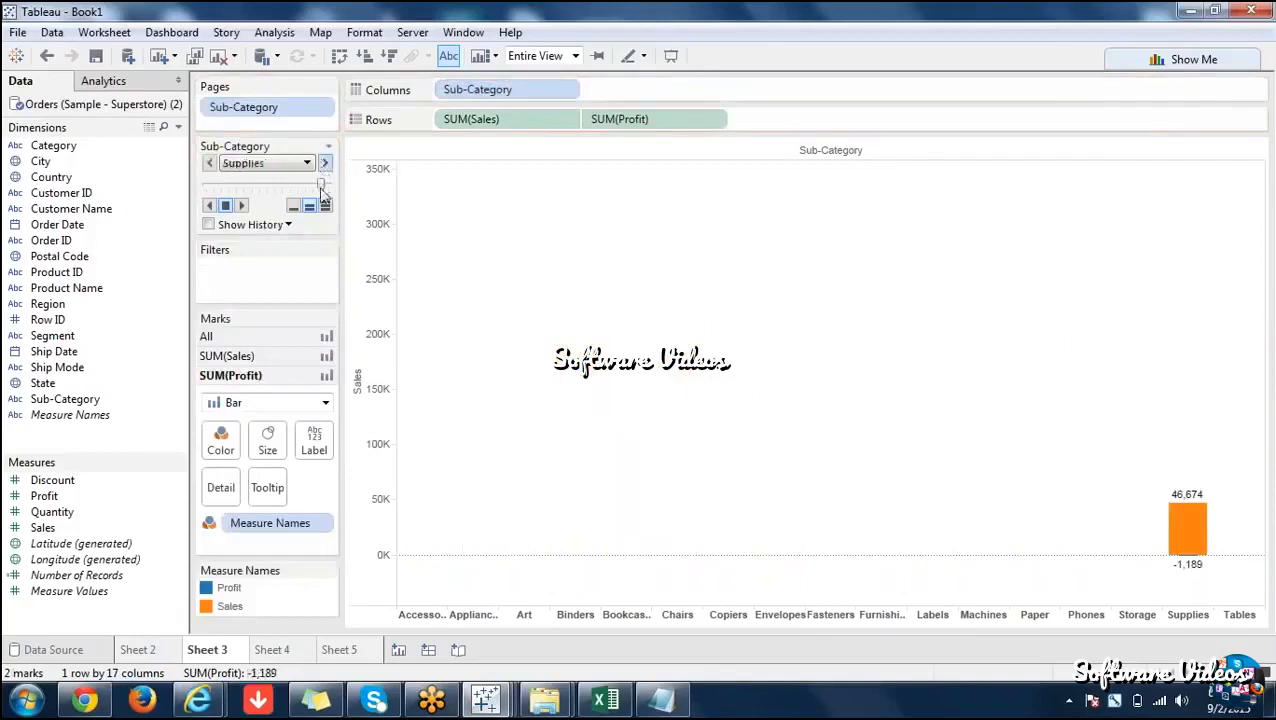
{"action": "left_click", "coordinate": [325, 166]}
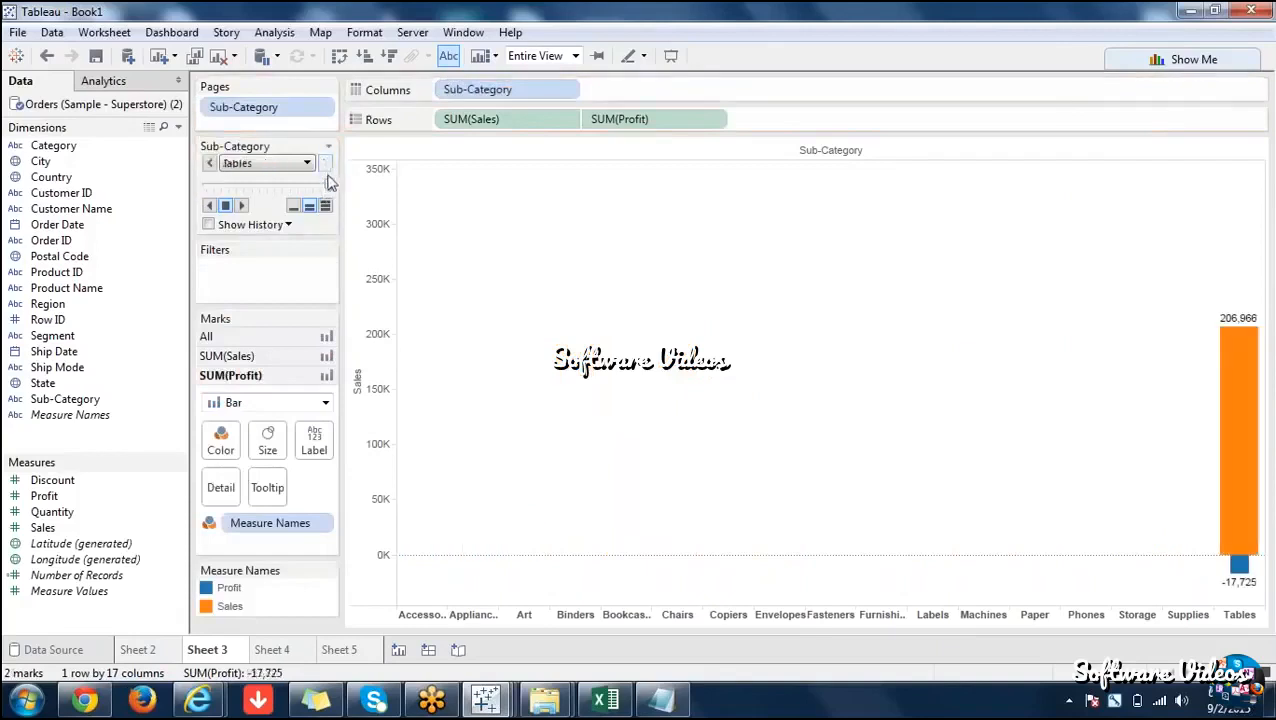
{"action": "left_click_drag", "start_coordinate": [327, 187], "coordinate": [228, 192]}
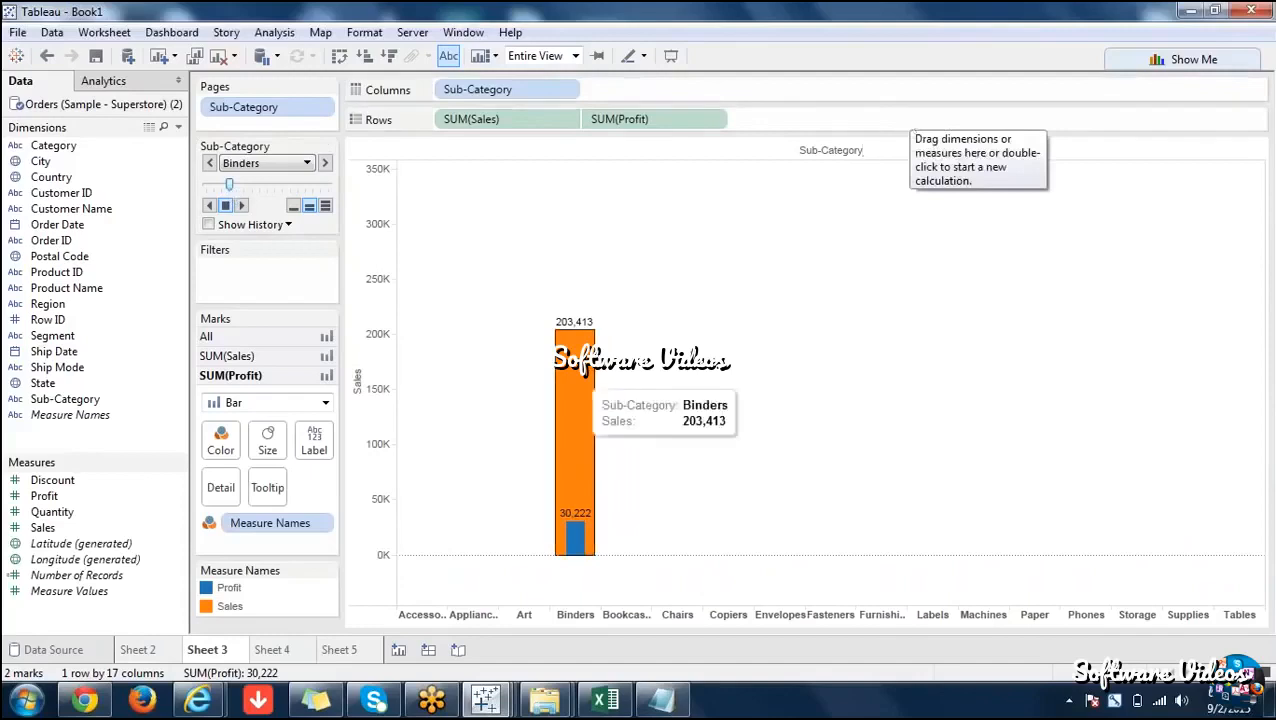
{"action": "left_click", "coordinate": [352, 218]}
{"action": "scroll", "coordinate": [352, 218], "scroll_direction": "down", "scroll_amount": 2}
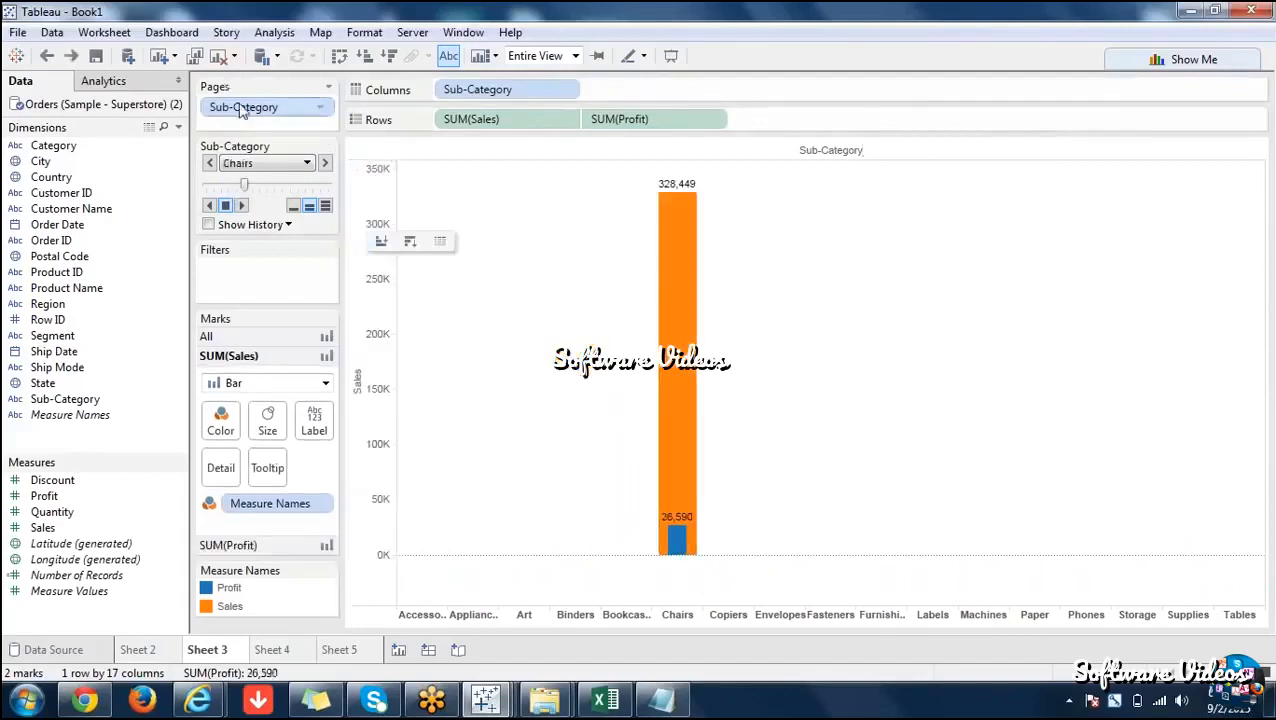
Move Sub-Category from Pages to Columns and remove the duplicate field from the view.
{"action": "left_click_drag", "start_coordinate": [243, 110], "coordinate": [720, 93]}
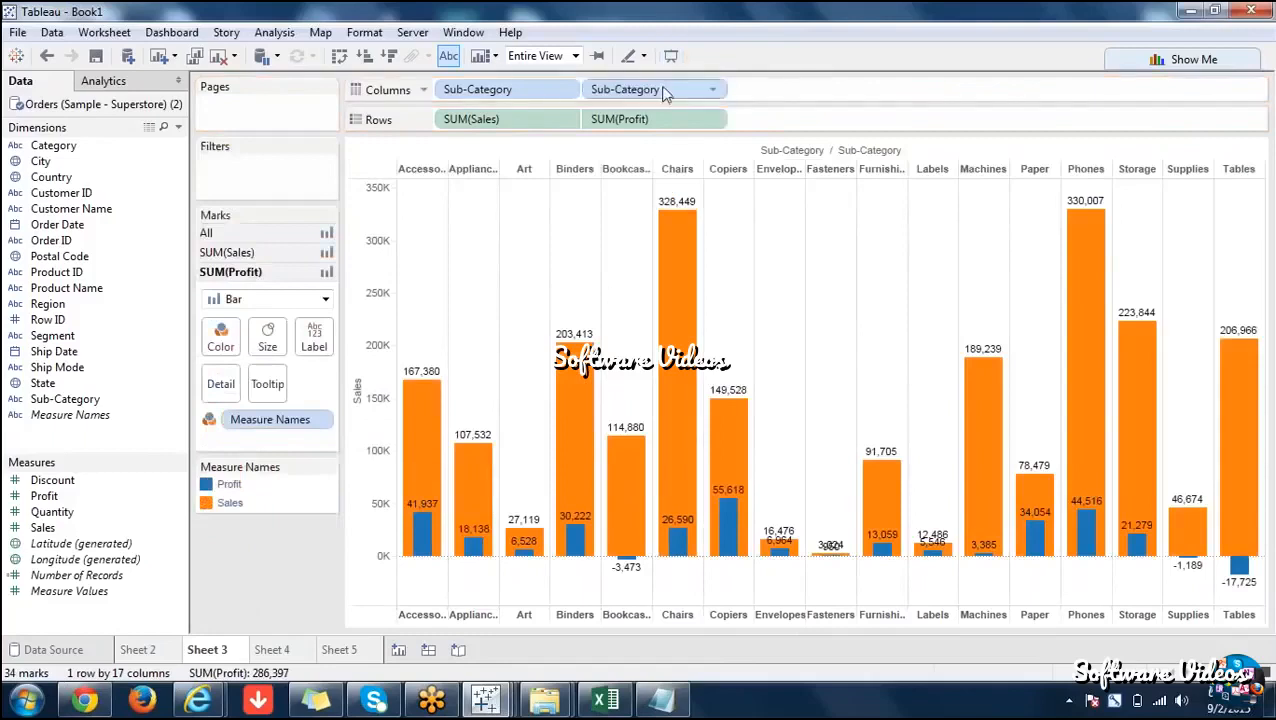
{"action": "left_click_drag", "start_coordinate": [655, 86], "coordinate": [120, 320]}
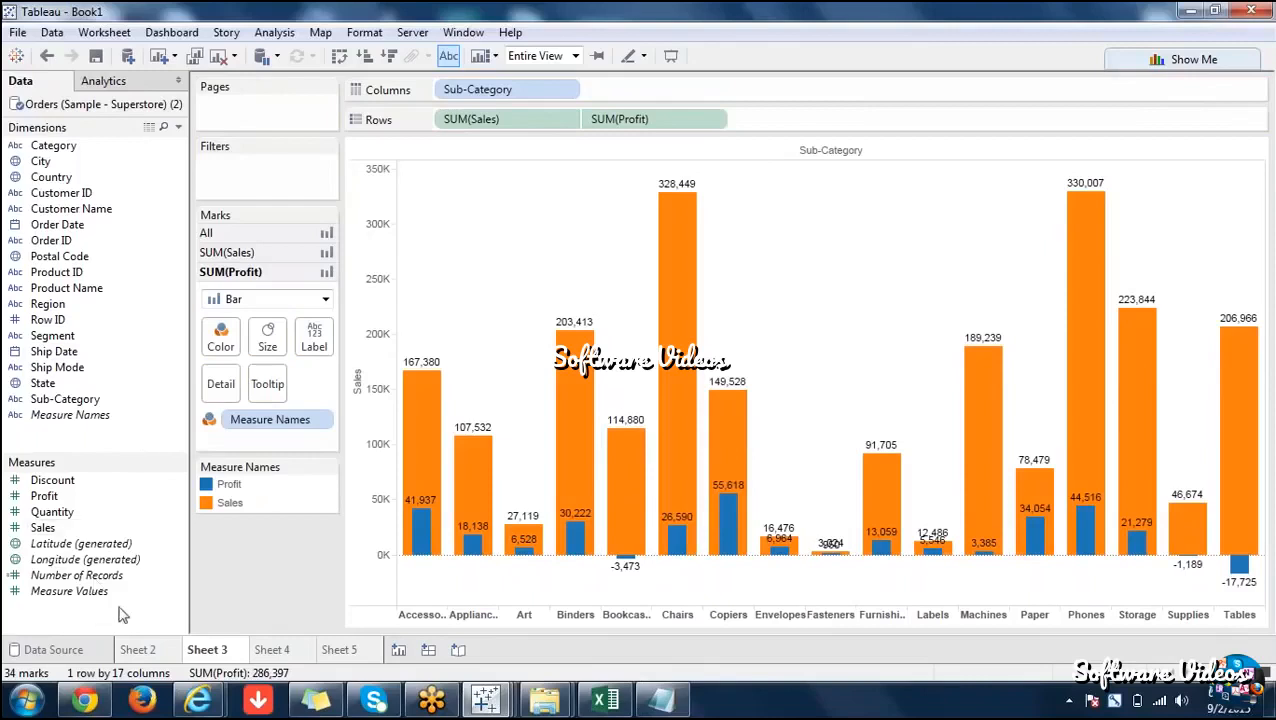
Compare the single Sales bars on Sheet 2 with the dual-axis chart on Sheet 3, ending on blank Sheet 5.
{"action": "left_click", "coordinate": [320, 650]}
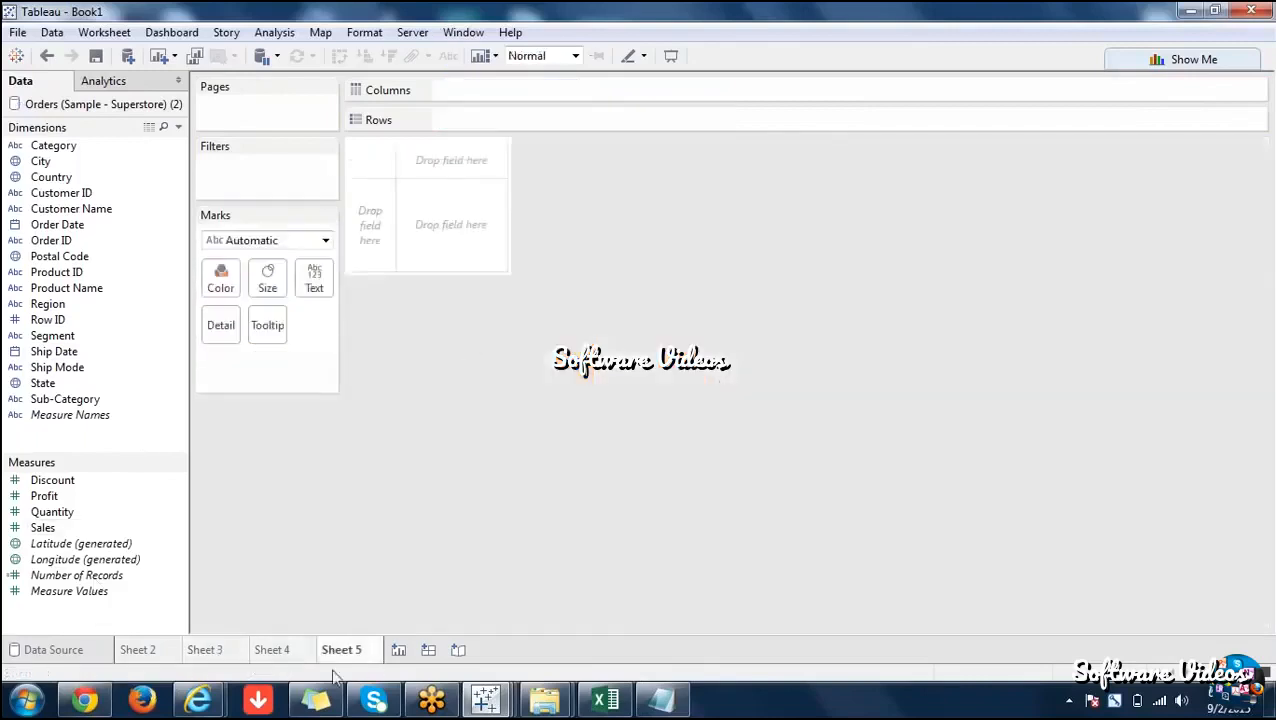
{"action": "left_click", "coordinate": [155, 658]}
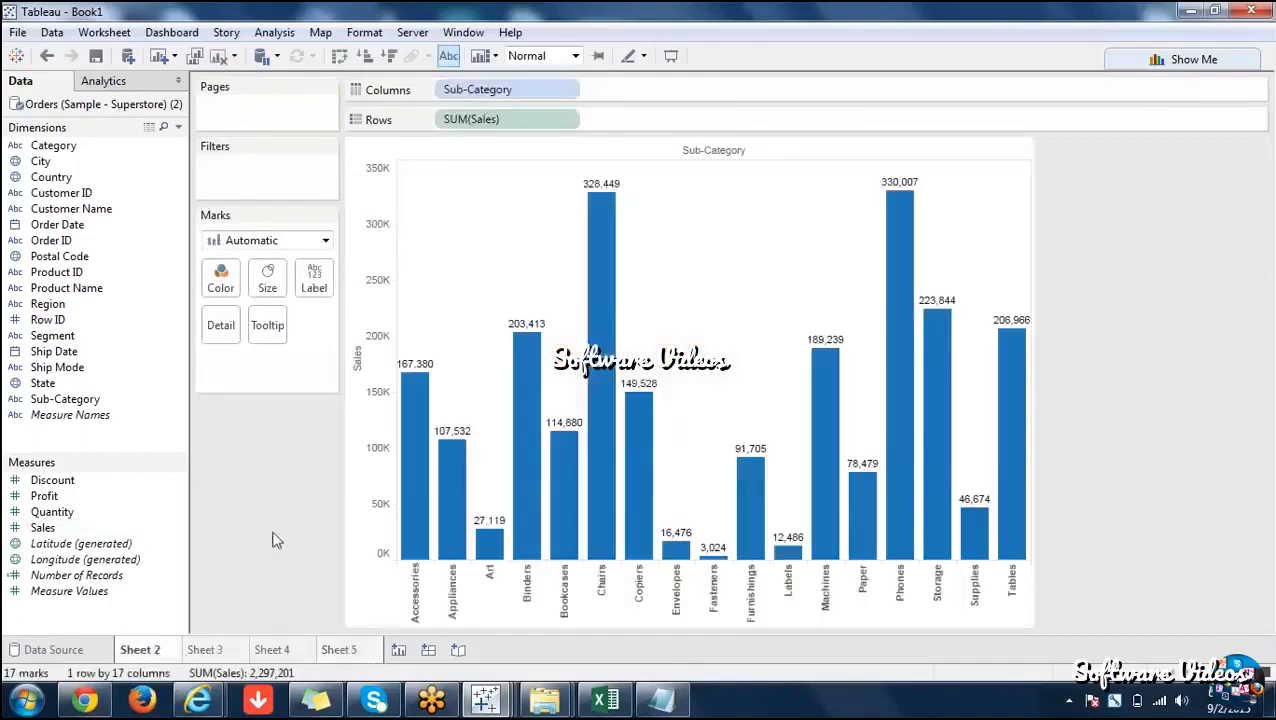
{"action": "left_click", "coordinate": [230, 651]}
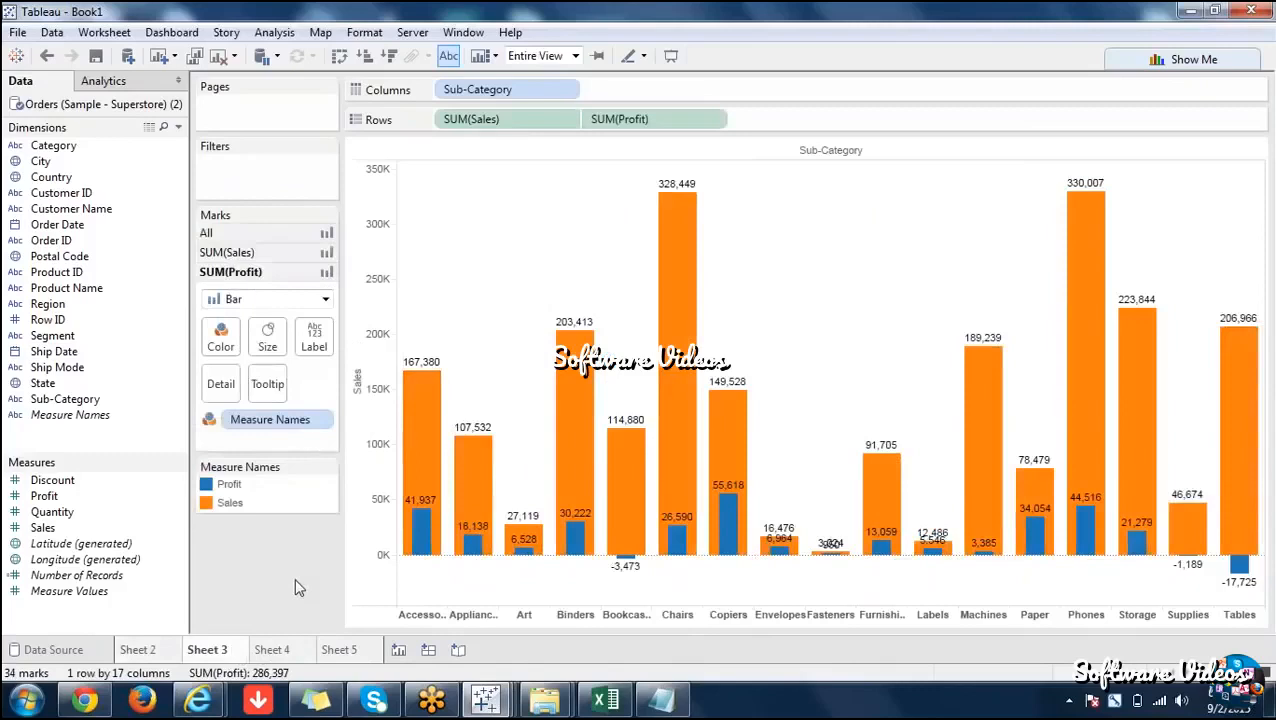
{"action": "left_click", "coordinate": [345, 655]}
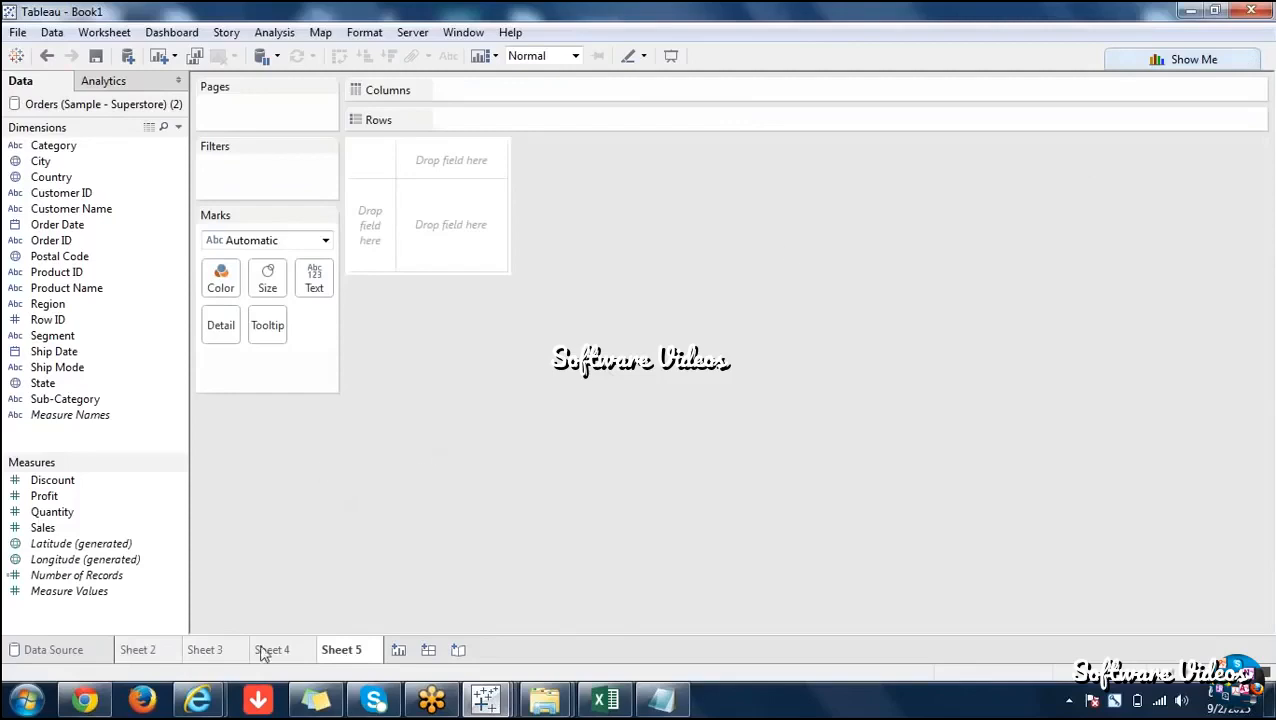
Review the Show Me chart suggestions for blank Sheet 5, Sheet 2 and Sheet 3, and close the suggestions.
{"action": "mouse_move", "coordinate": [213, 660]}
{"action": "left_click", "coordinate": [1180, 59]}
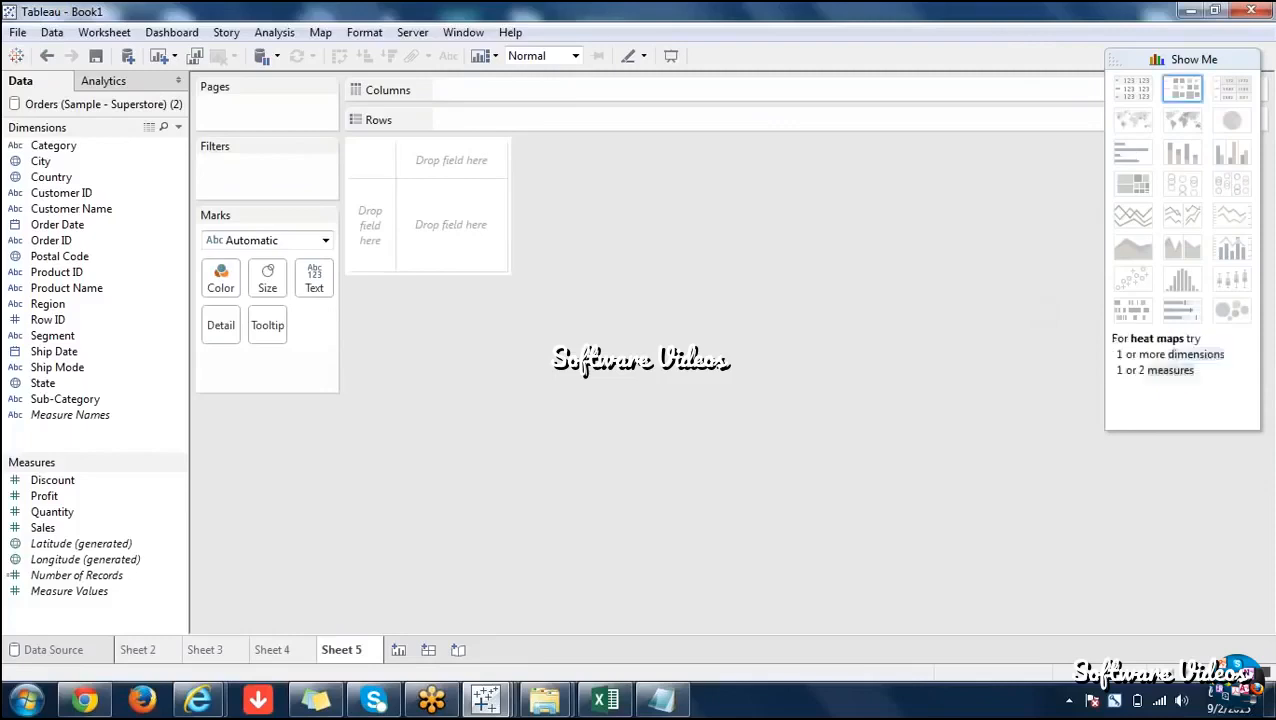
{"action": "left_click", "coordinate": [1200, 58]}
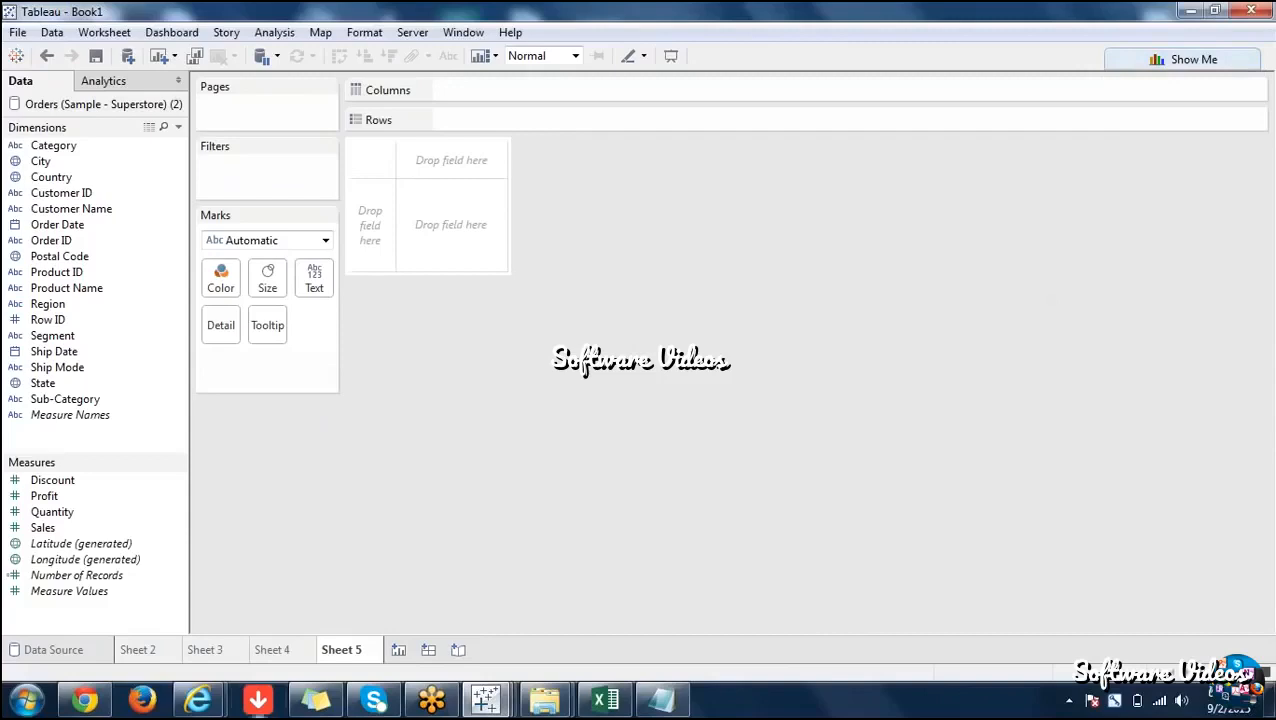
{"action": "mouse_move", "coordinate": [198, 700]}
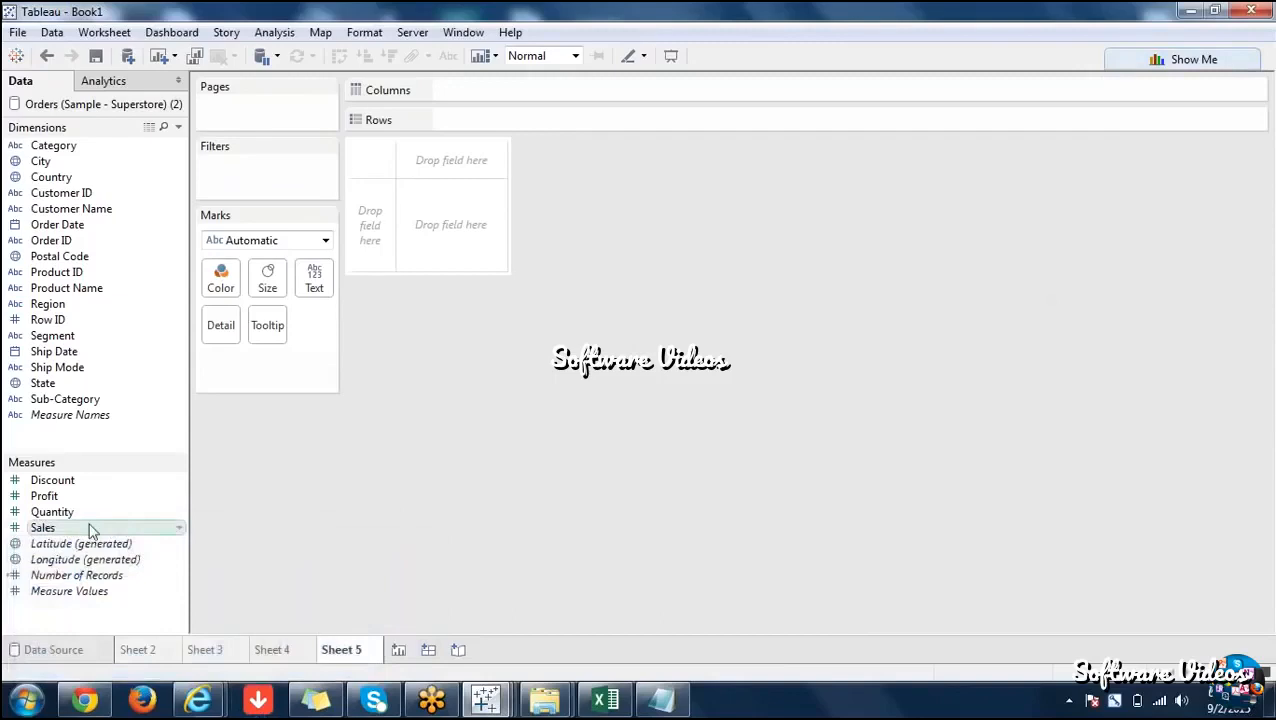
{"action": "left_click", "coordinate": [1234, 58]}
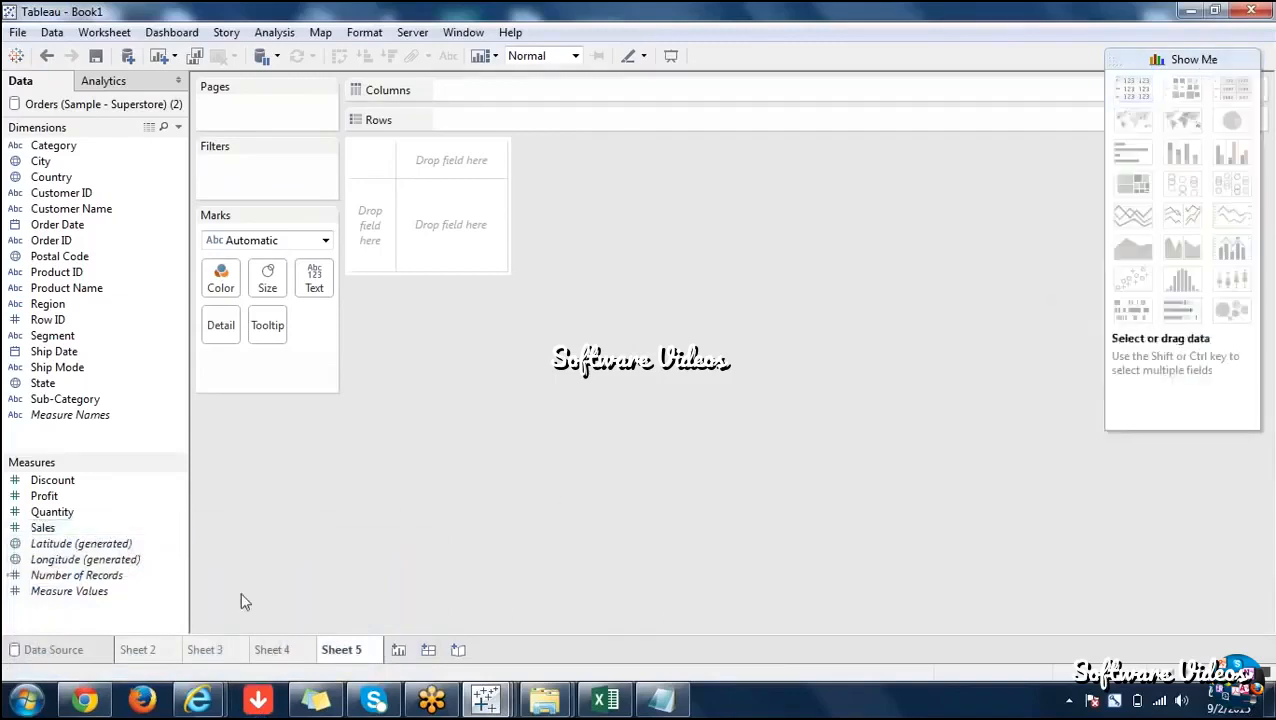
{"action": "left_click", "coordinate": [141, 650]}
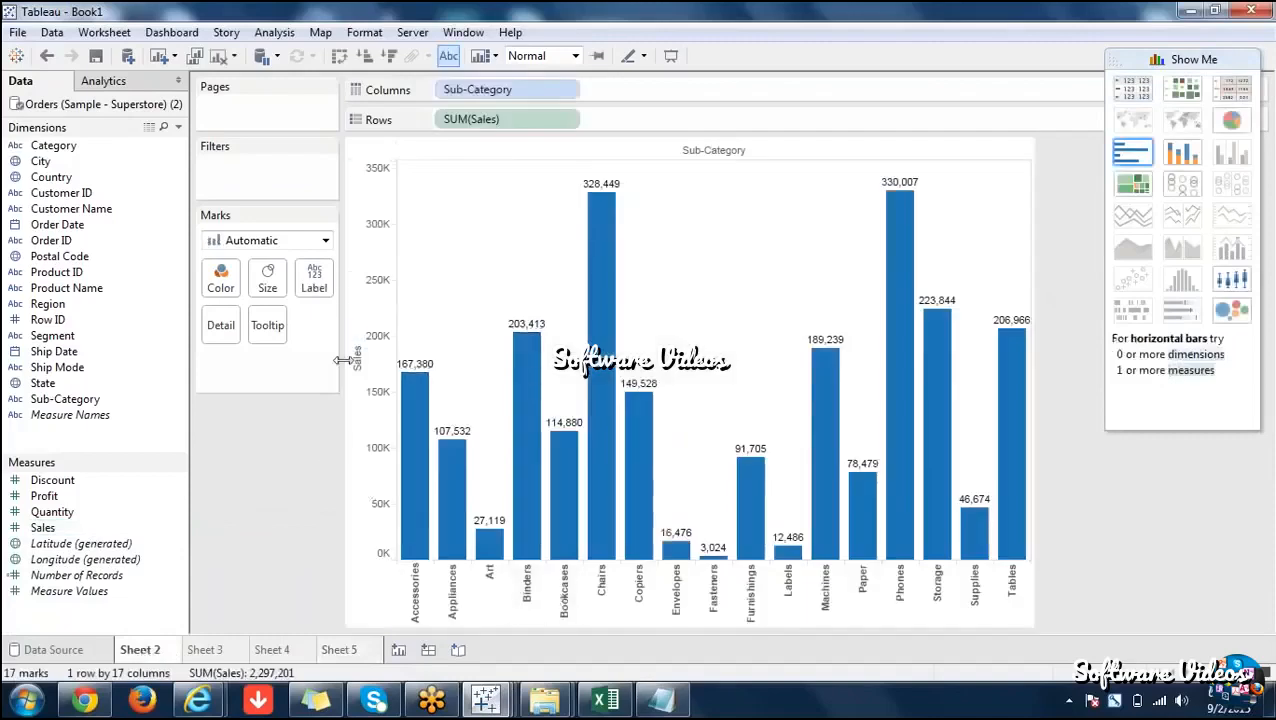
{"action": "left_click", "coordinate": [222, 650]}
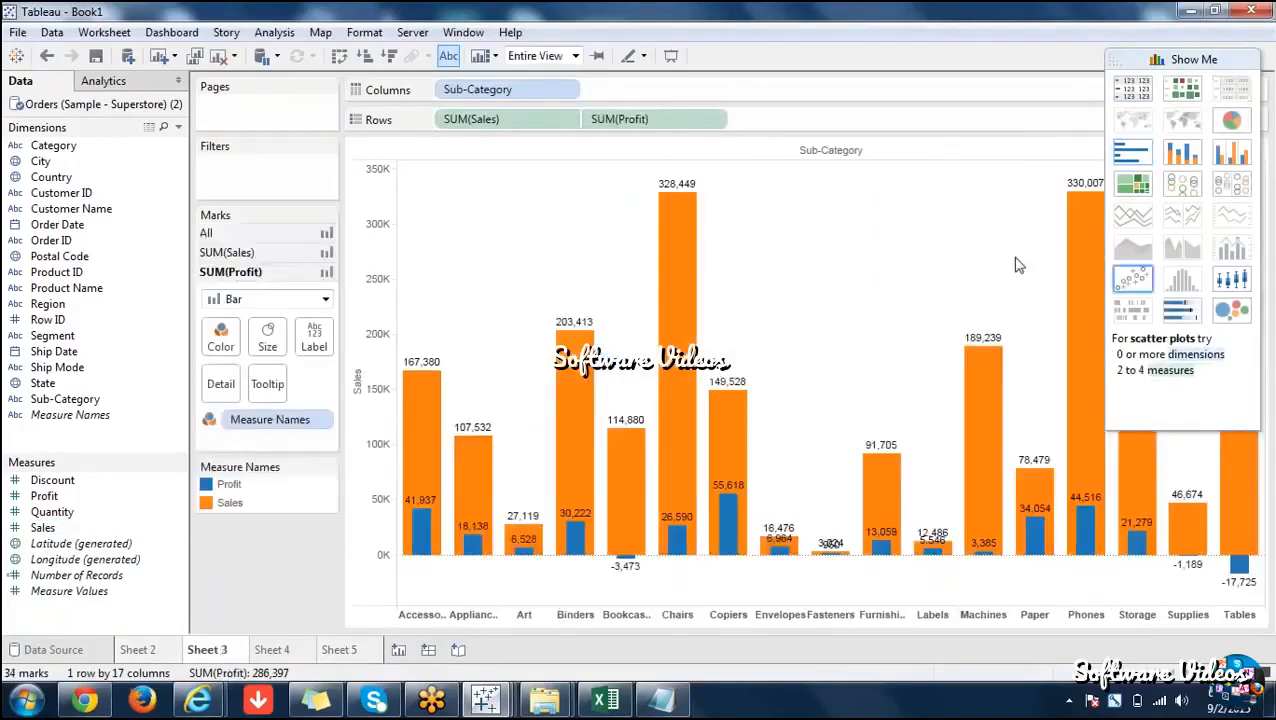
{"action": "left_click", "coordinate": [1206, 62]}
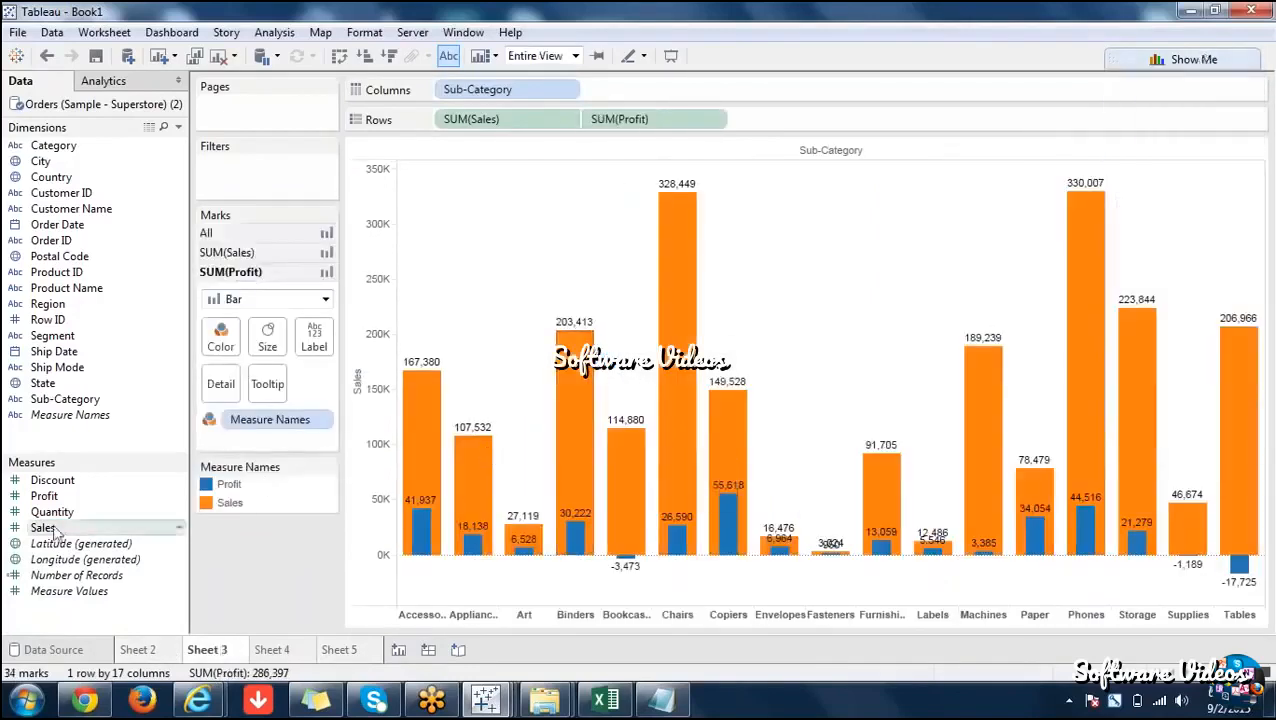
Try adding Discount to the Sales axis of the Sheet 3 chart, and remove the Measure Names filter.
{"action": "left_click", "coordinate": [55, 482]}
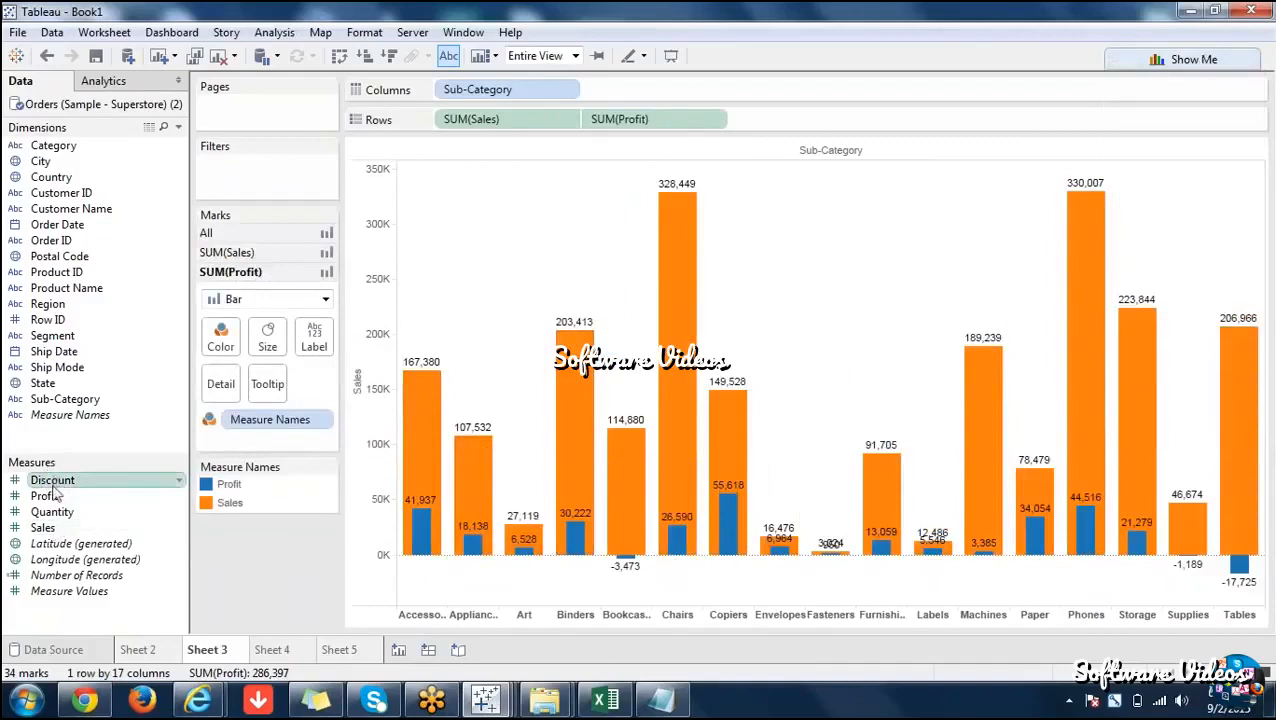
{"action": "left_click_drag", "start_coordinate": [55, 488], "coordinate": [390, 376]}
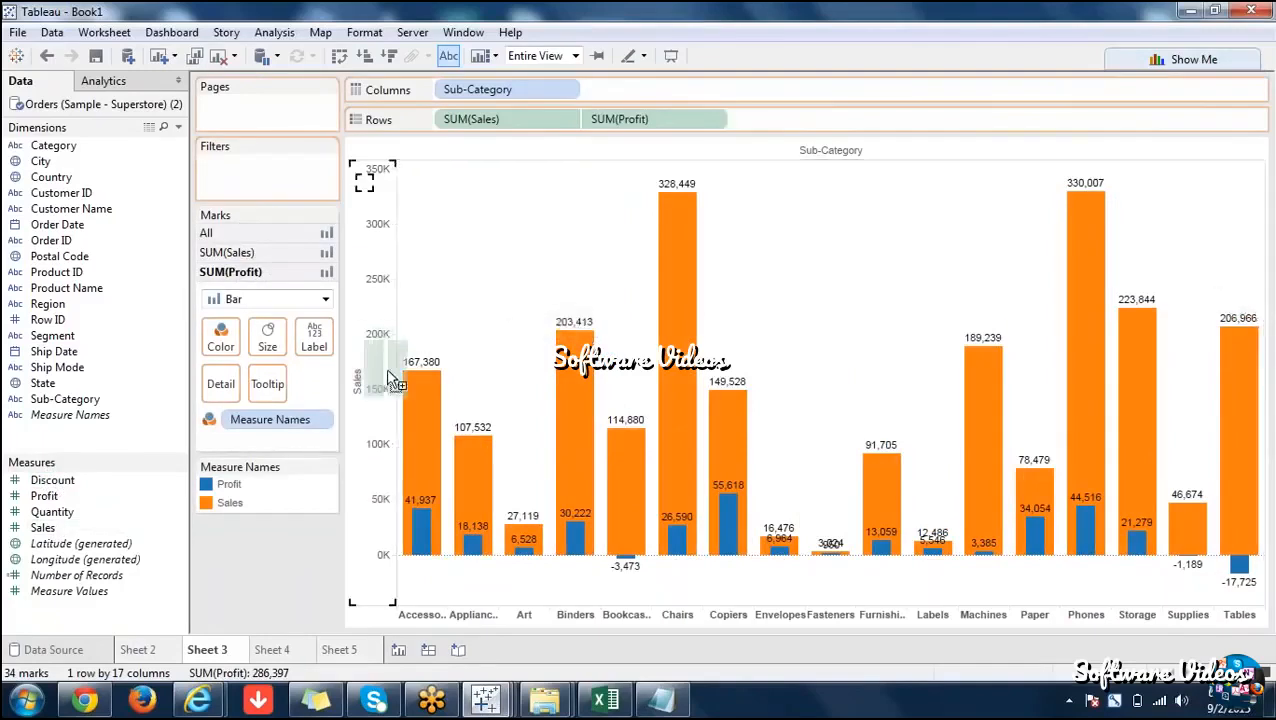
{"action": "left_click_drag", "start_coordinate": [390, 380], "coordinate": [390, 378]}
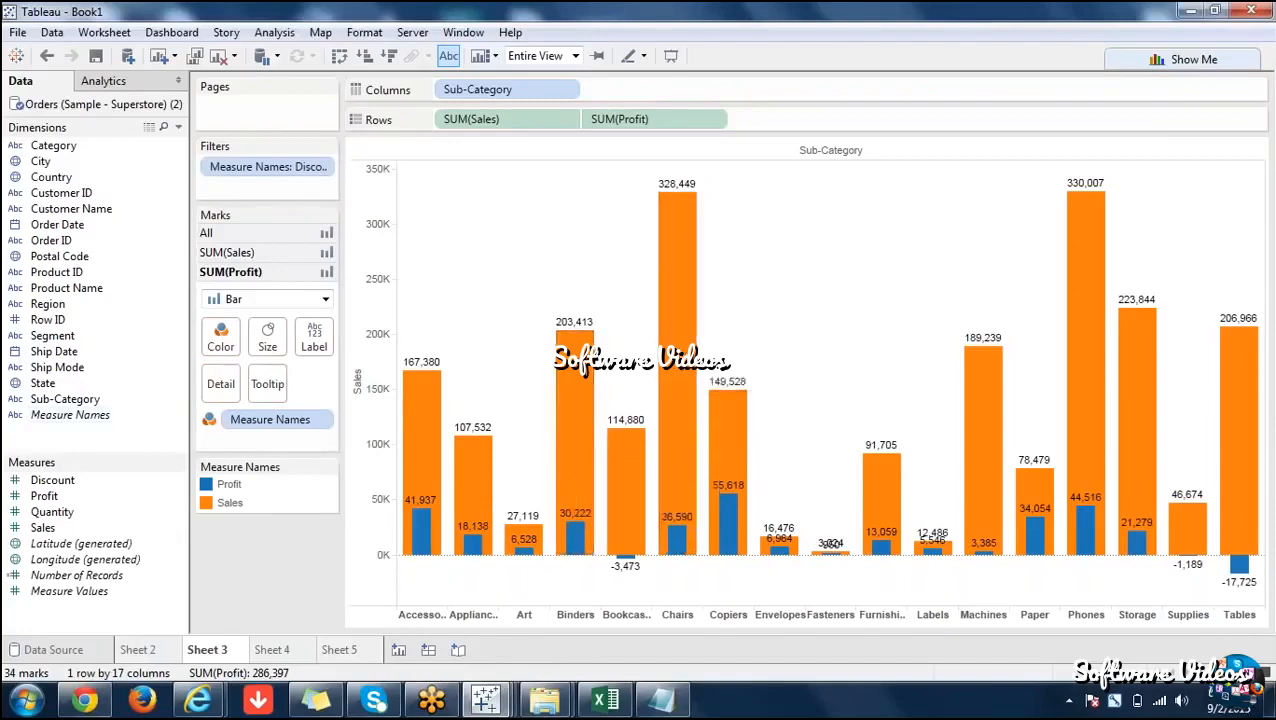
{"action": "left_click_drag", "start_coordinate": [268, 167], "coordinate": [206, 571]}
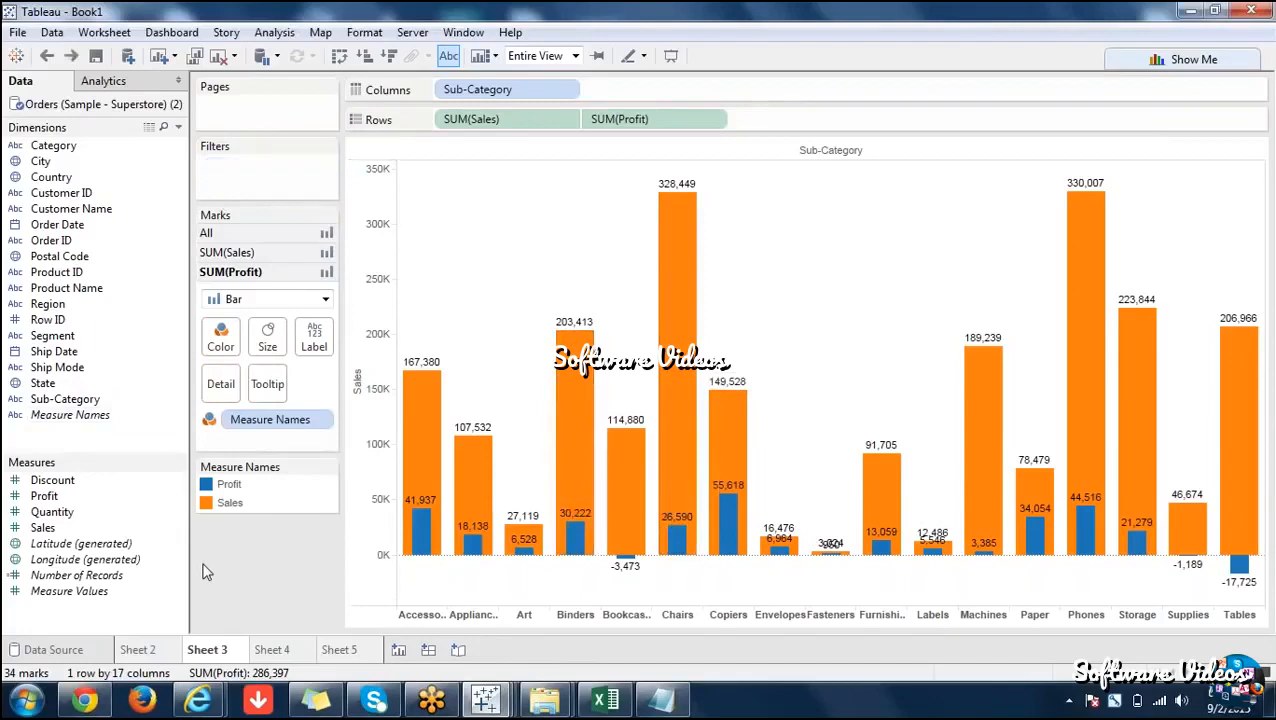
Add Discount and Quantity to the Sales axis of the Sheet 3 chart, swapping rows and columns and back in between.
{"action": "left_click_drag", "start_coordinate": [131, 478], "coordinate": [397, 419]}
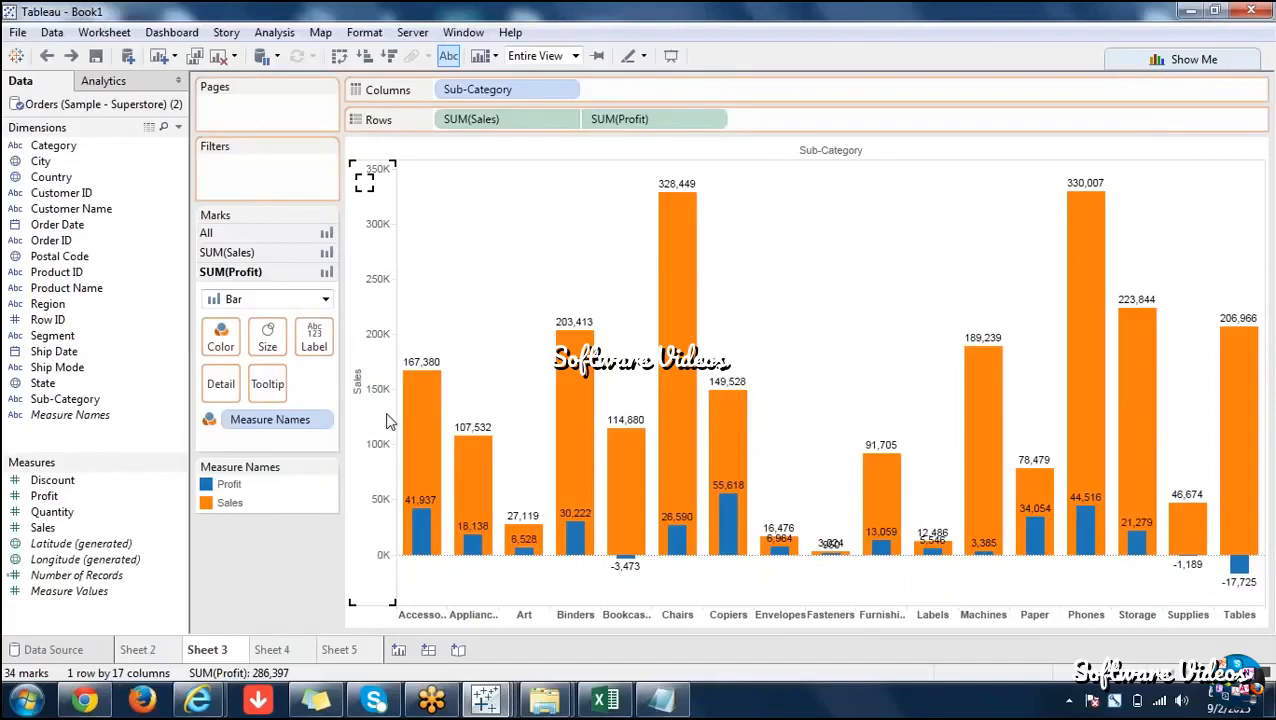
{"action": "left_click_drag", "start_coordinate": [390, 421], "coordinate": [390, 422]}
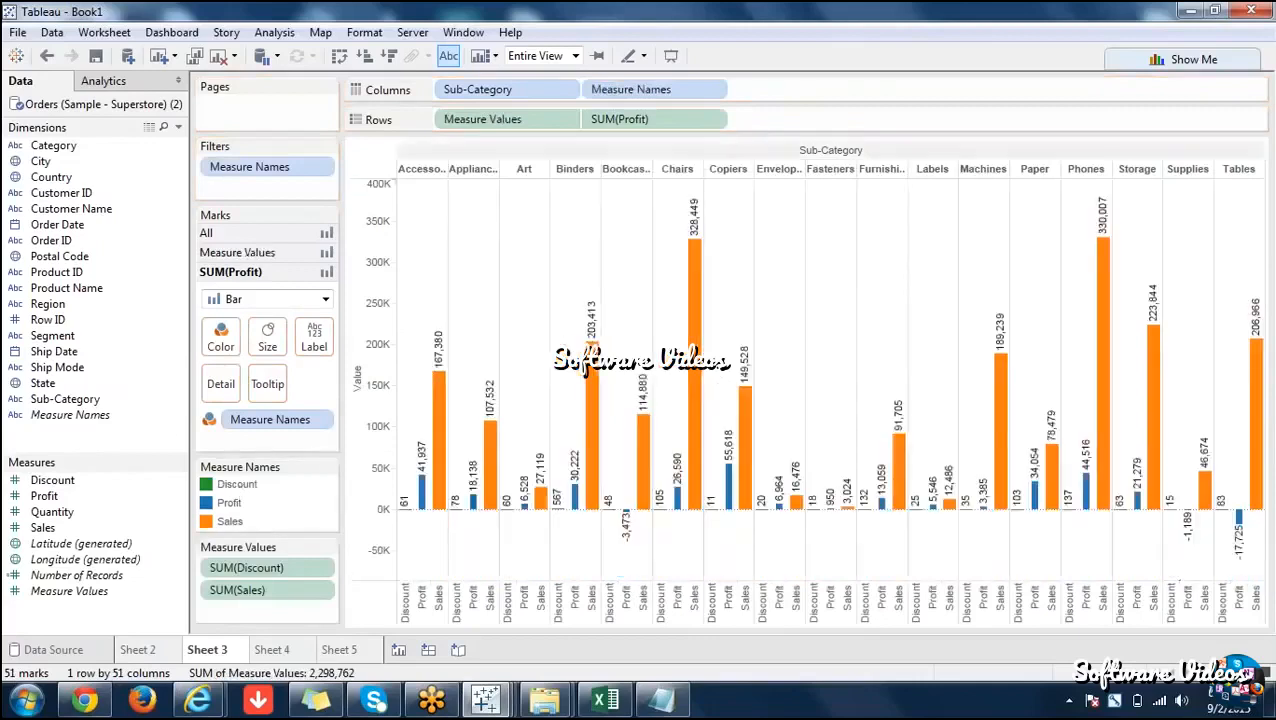
{"action": "left_click", "coordinate": [340, 57]}
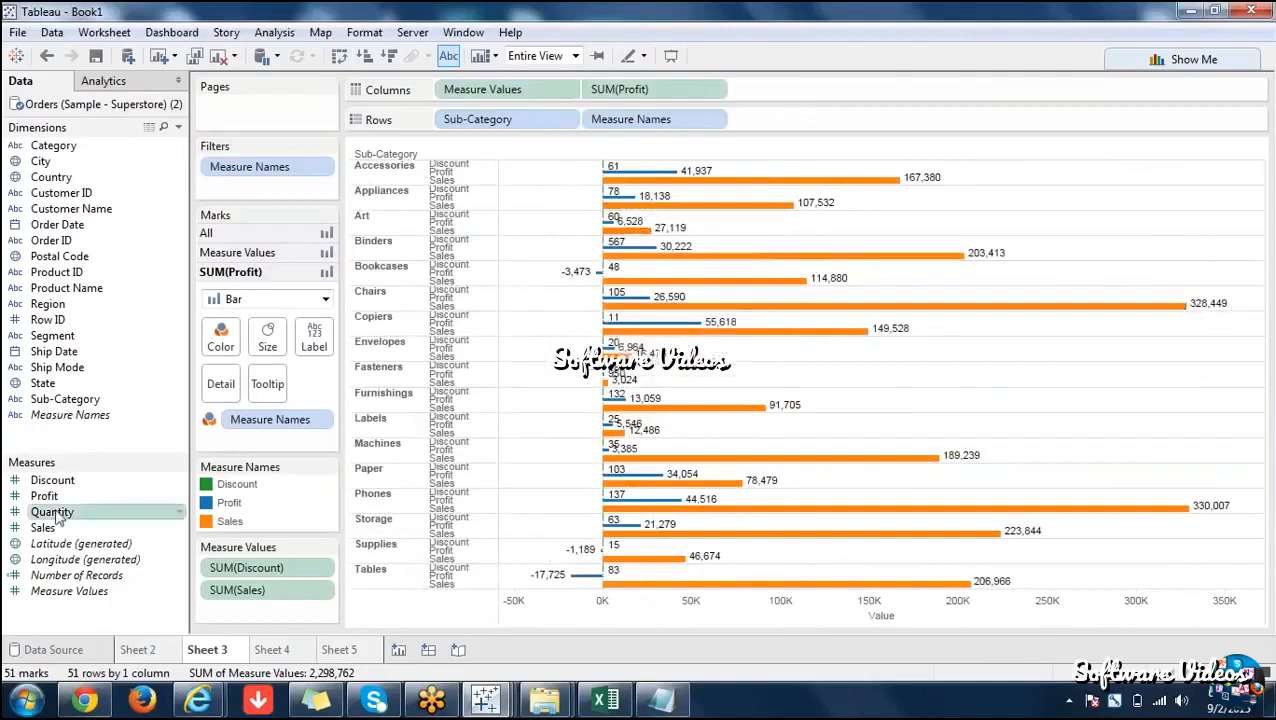
{"action": "left_click", "coordinate": [340, 57]}
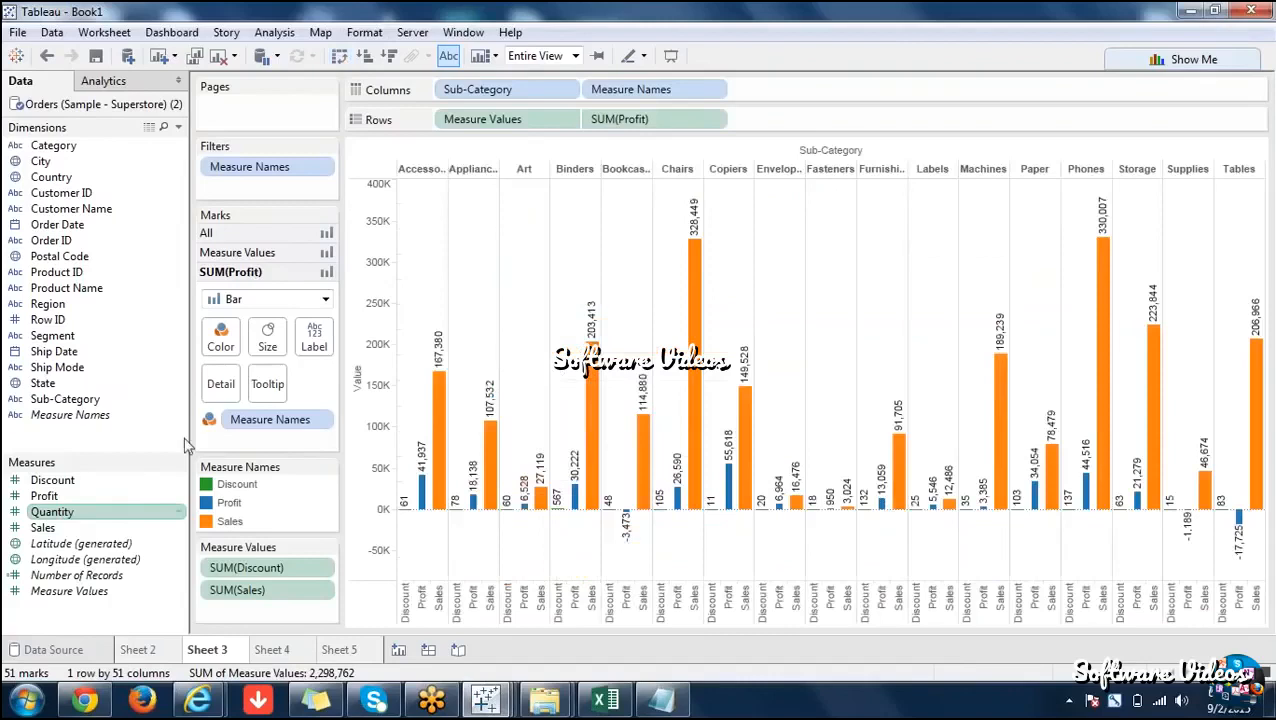
{"action": "left_click_drag", "start_coordinate": [52, 511], "coordinate": [365, 205]}
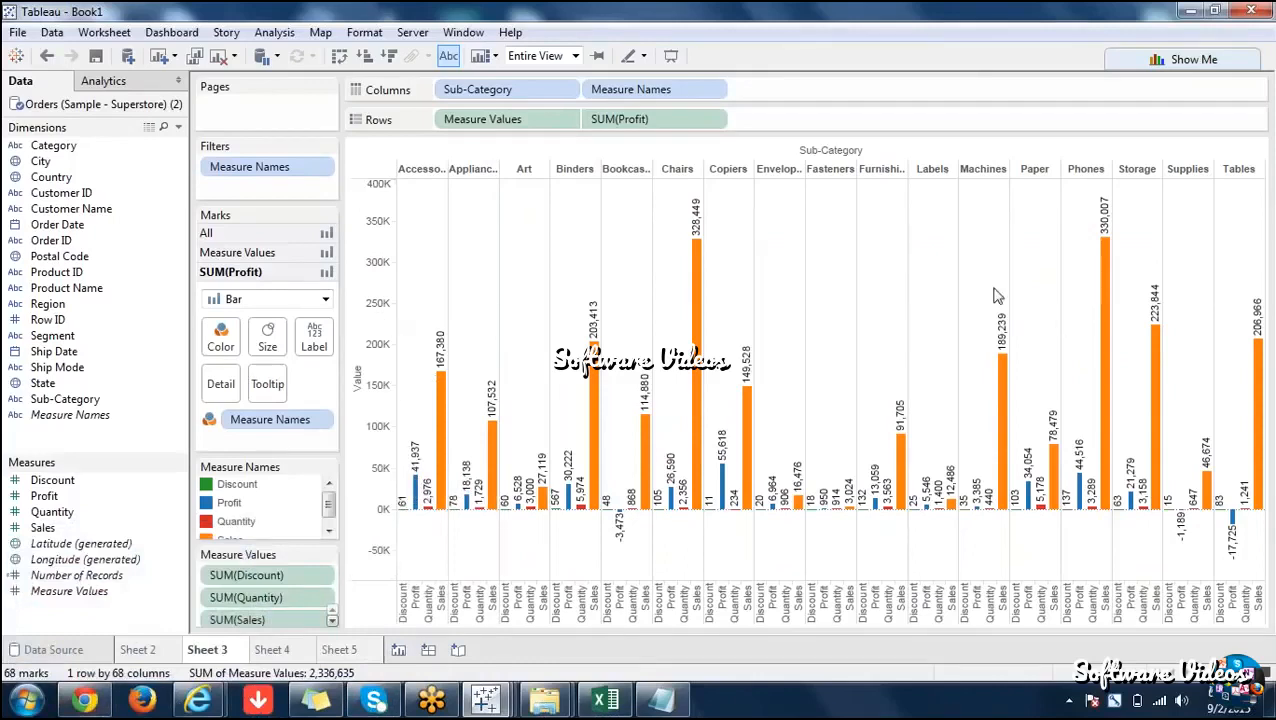
{"action": "mouse_move", "coordinate": [697, 462]}
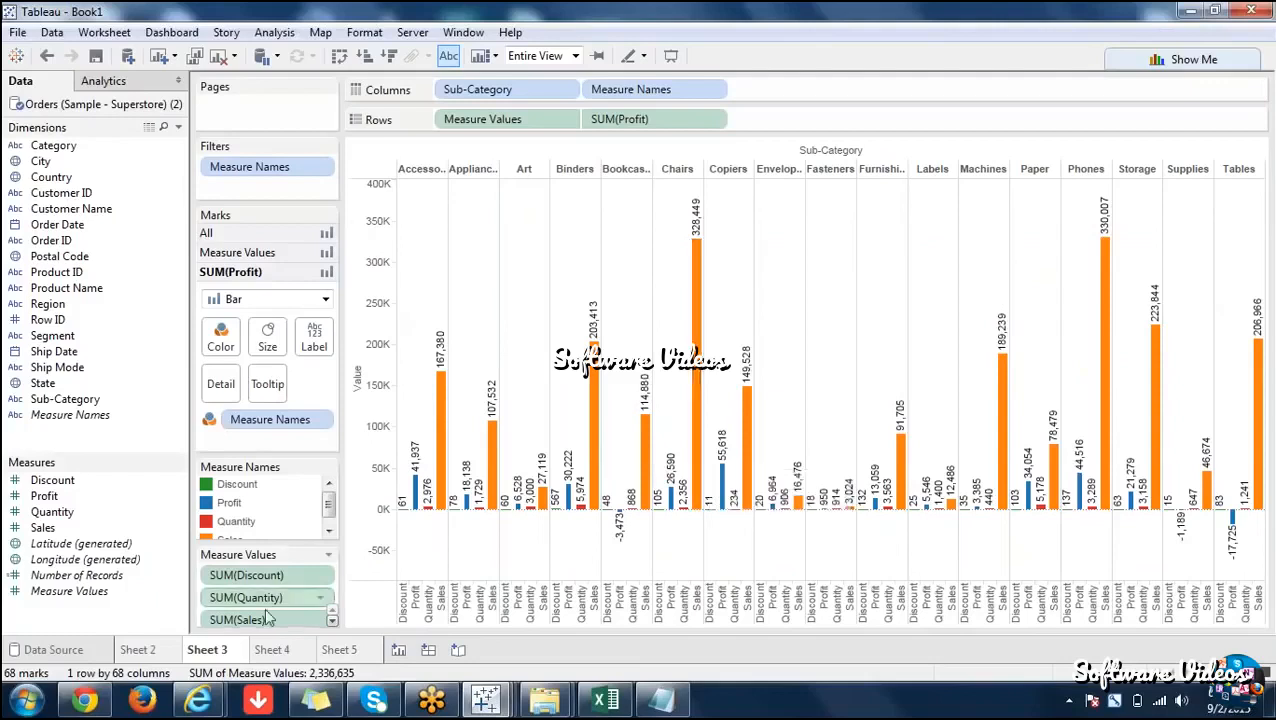
Compare the charts on Sheets 3, 4 and 2, and inspect the Discount marks for Accessories and Appliances on Sheet 3.
{"action": "left_click", "coordinate": [358, 658]}
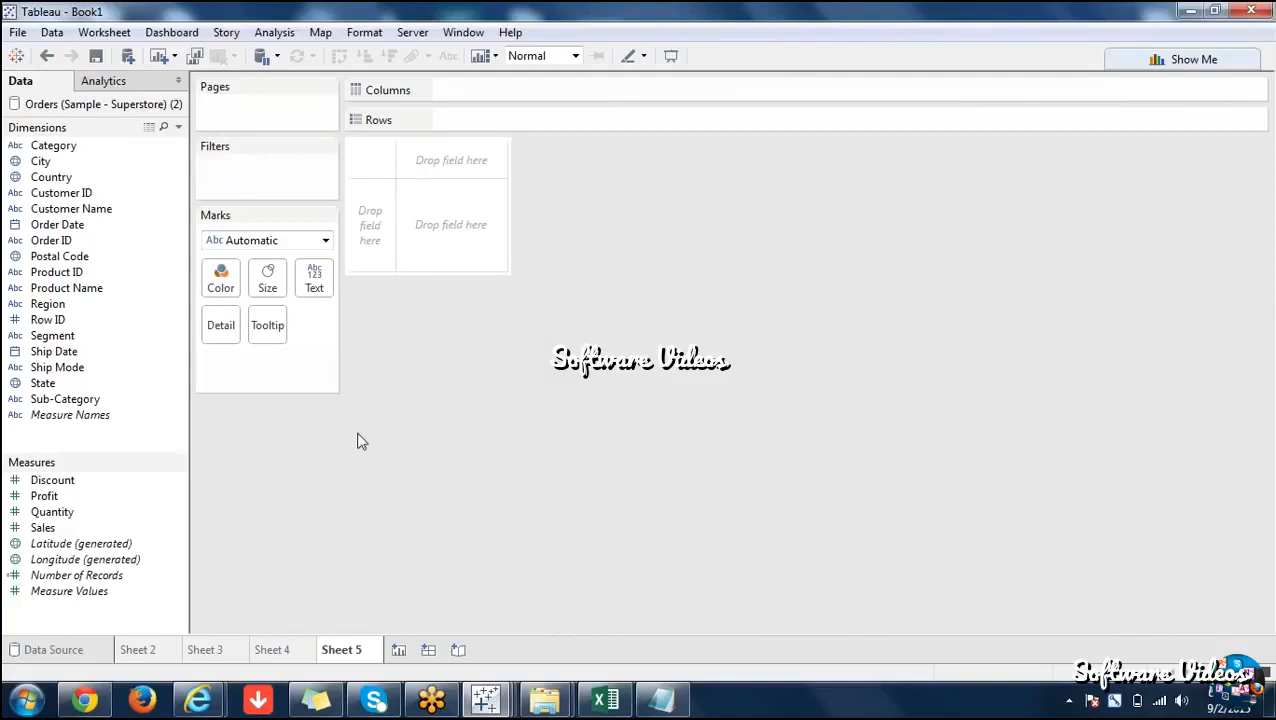
{"action": "left_click", "coordinate": [208, 651]}
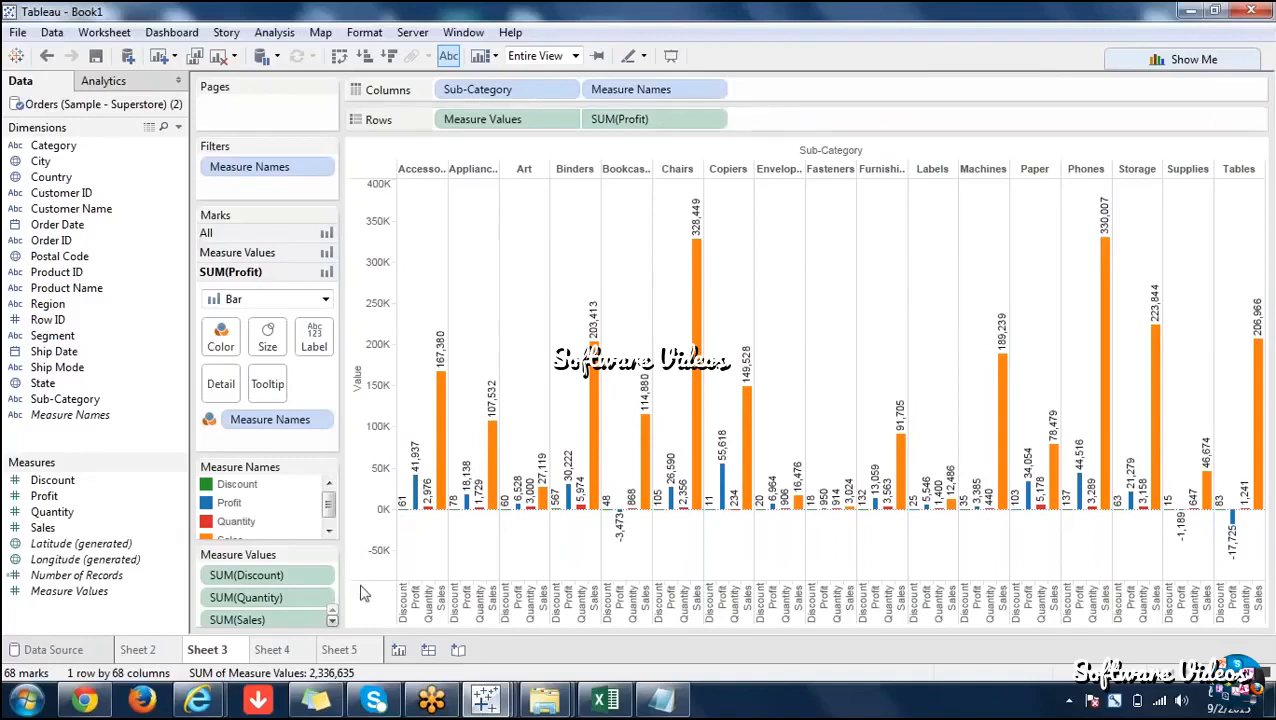
{"action": "left_click", "coordinate": [270, 650]}
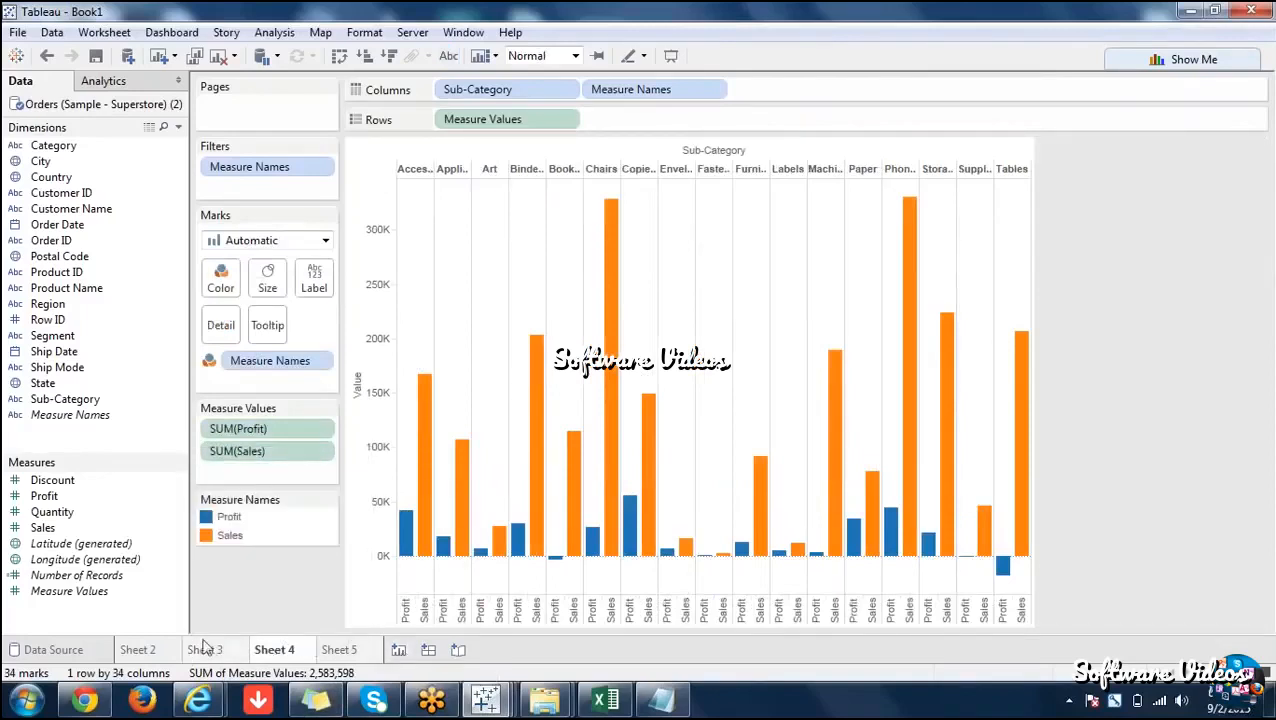
{"action": "left_click", "coordinate": [140, 652]}
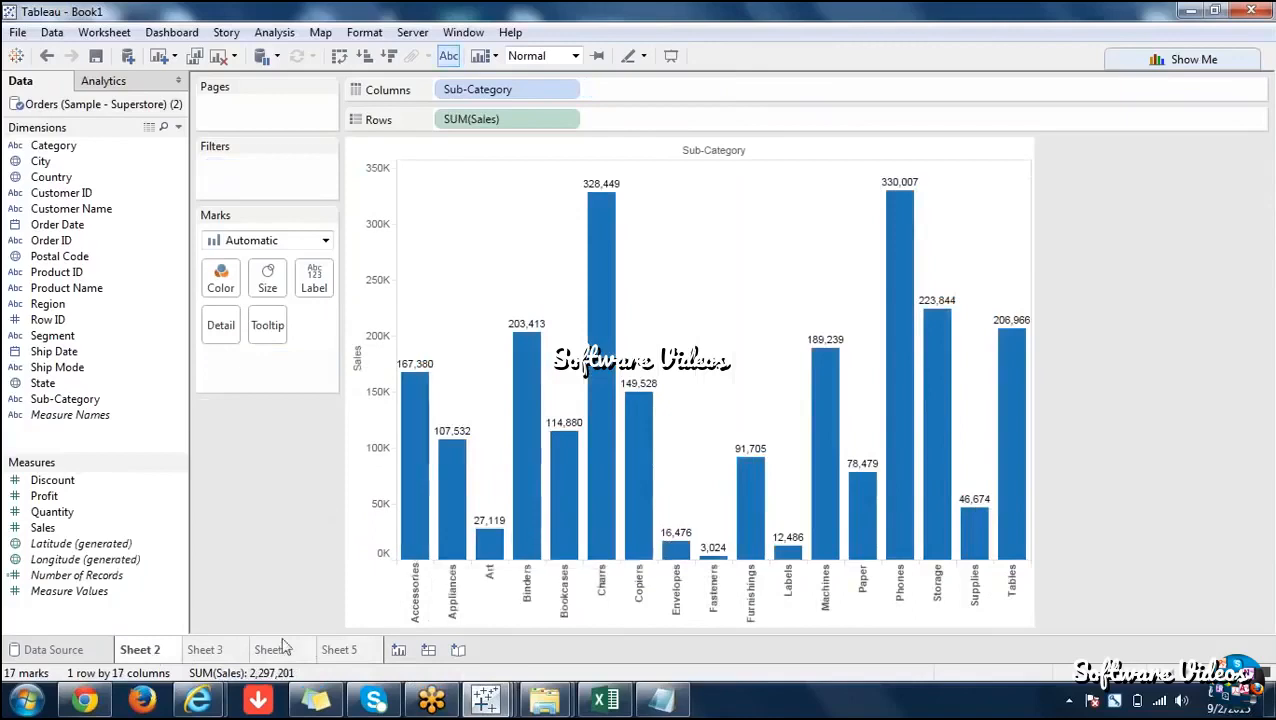
{"action": "left_click", "coordinate": [205, 651]}
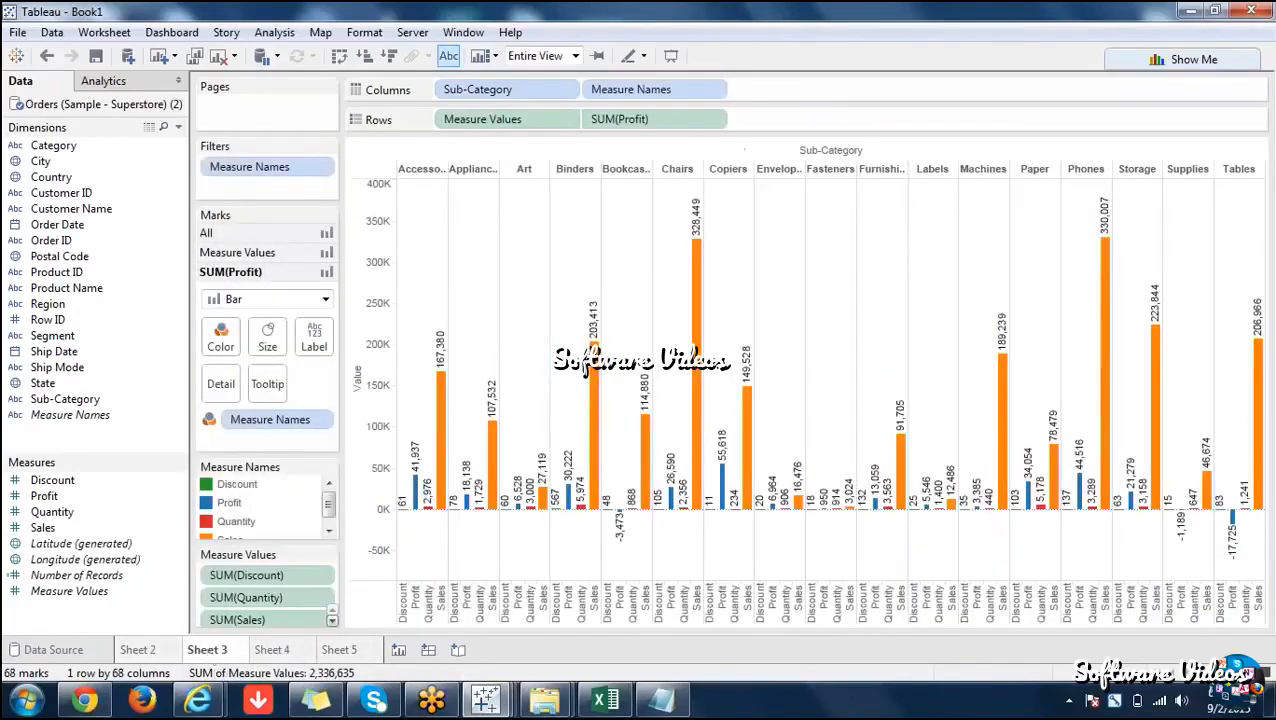
{"action": "mouse_move", "coordinate": [410, 524]}
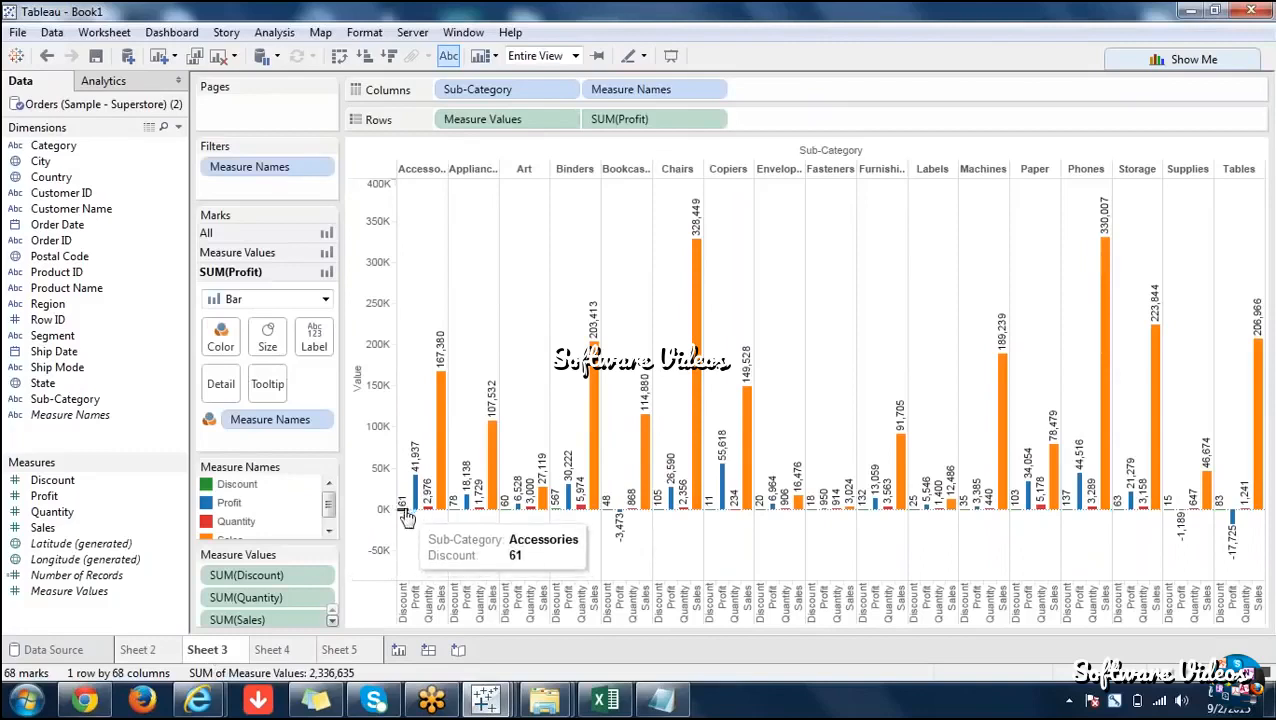
{"action": "mouse_move", "coordinate": [455, 516]}
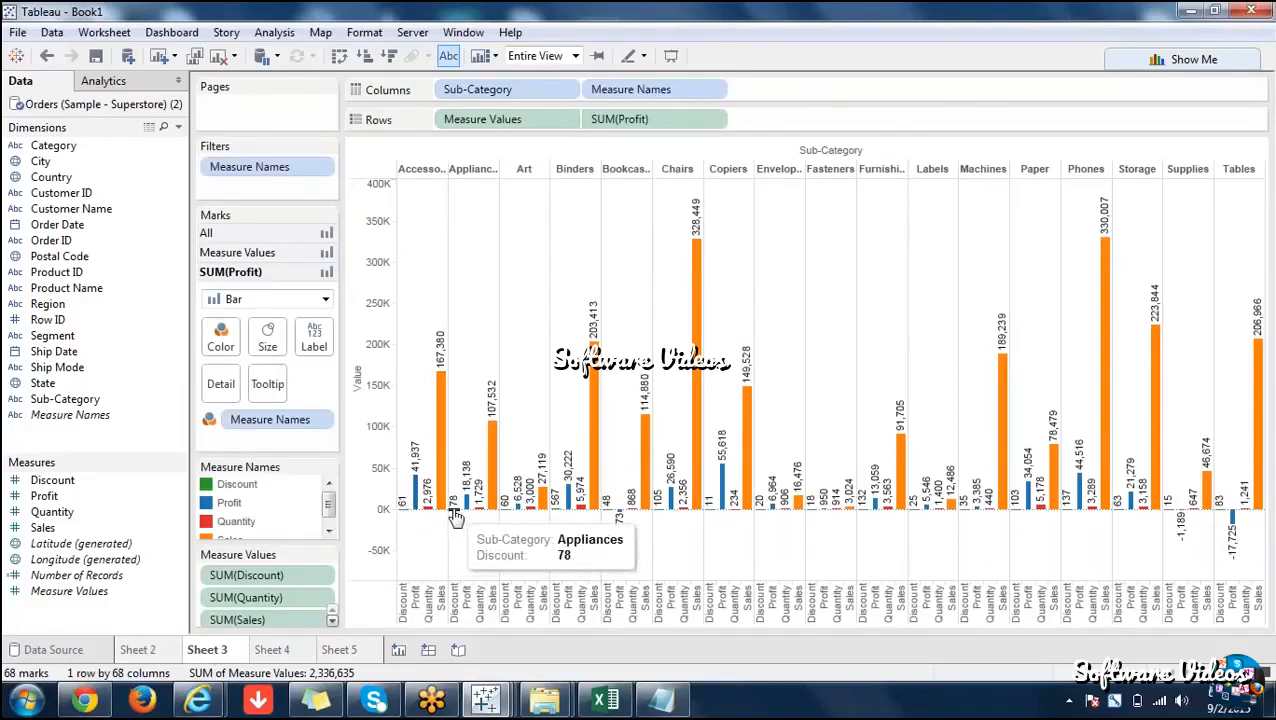
Revisit Sheets 4, 5 and 3, and examine the Show Me requirements for horizontal and stacked bars on Sheet 3.
{"action": "left_click", "coordinate": [276, 650]}
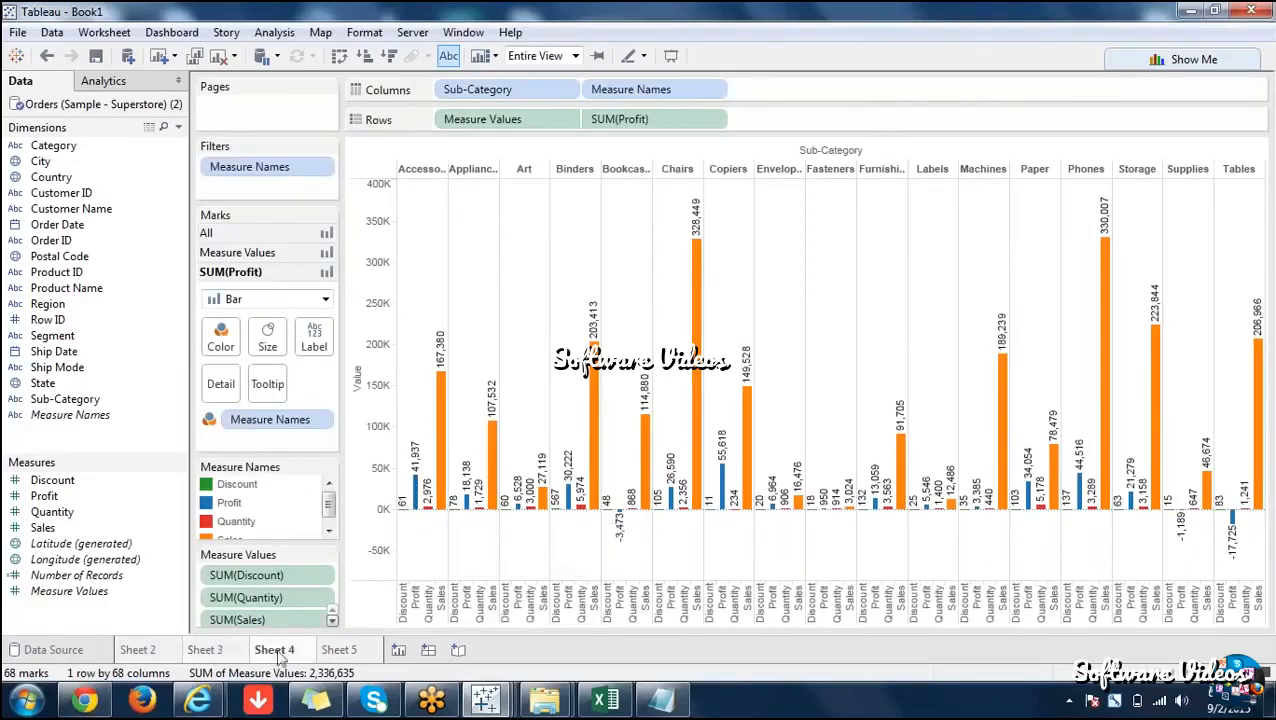
{"action": "left_click", "coordinate": [339, 652]}
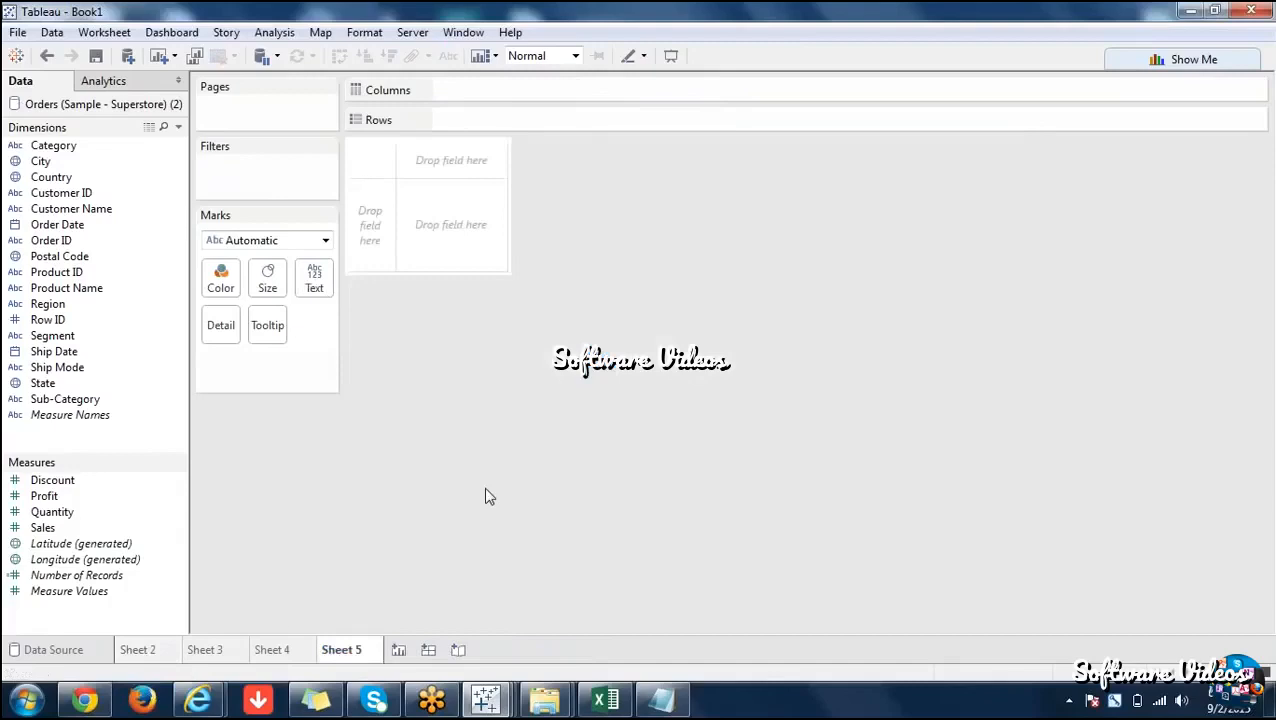
{"action": "left_click", "coordinate": [200, 650]}
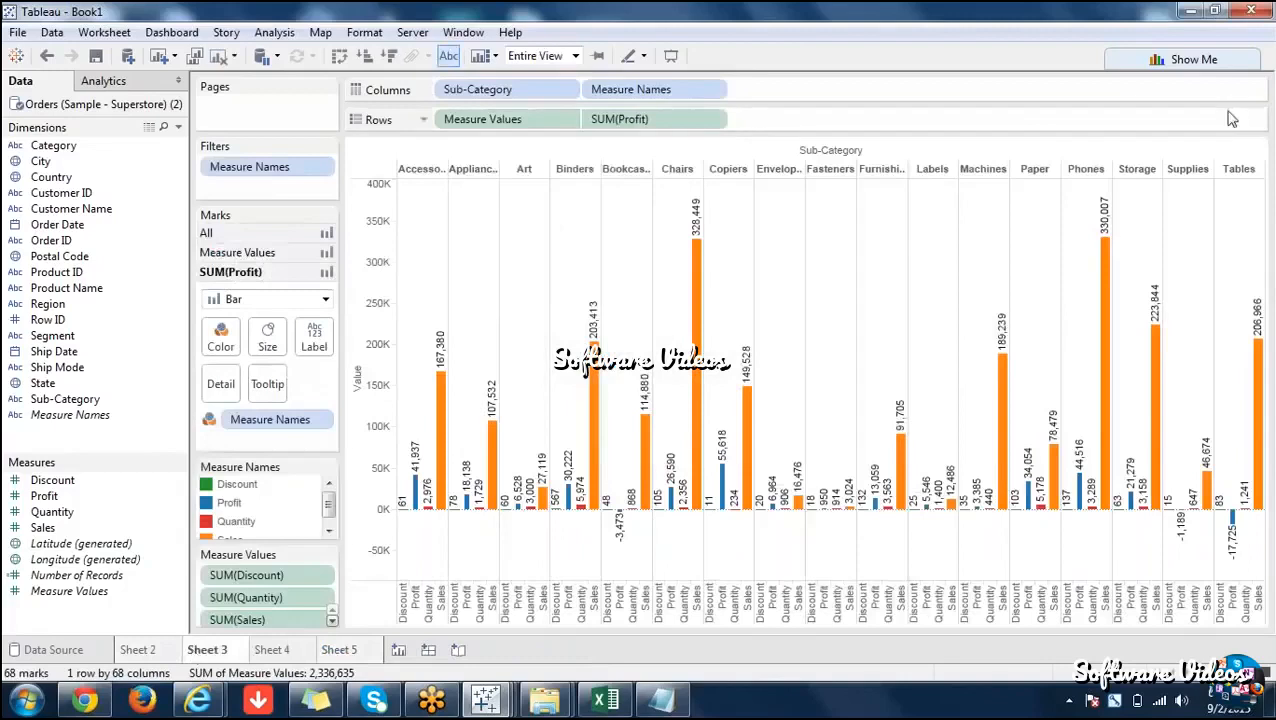
{"action": "left_click", "coordinate": [1190, 66]}
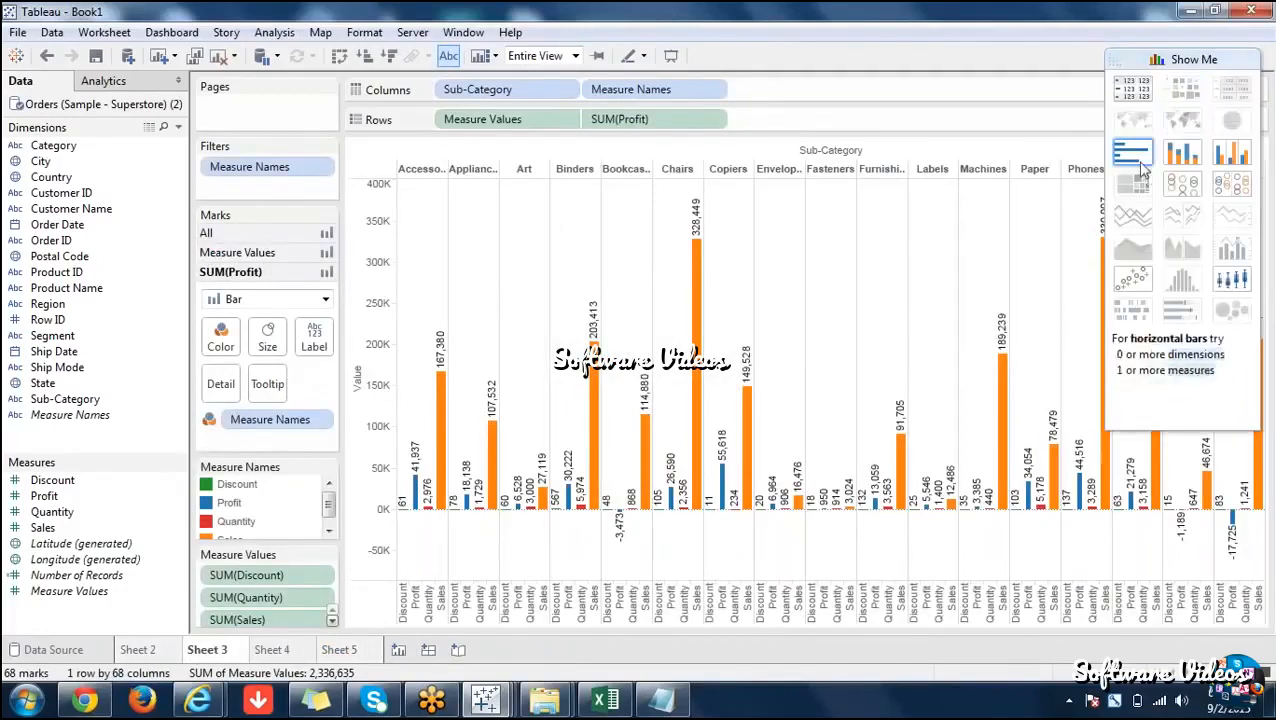
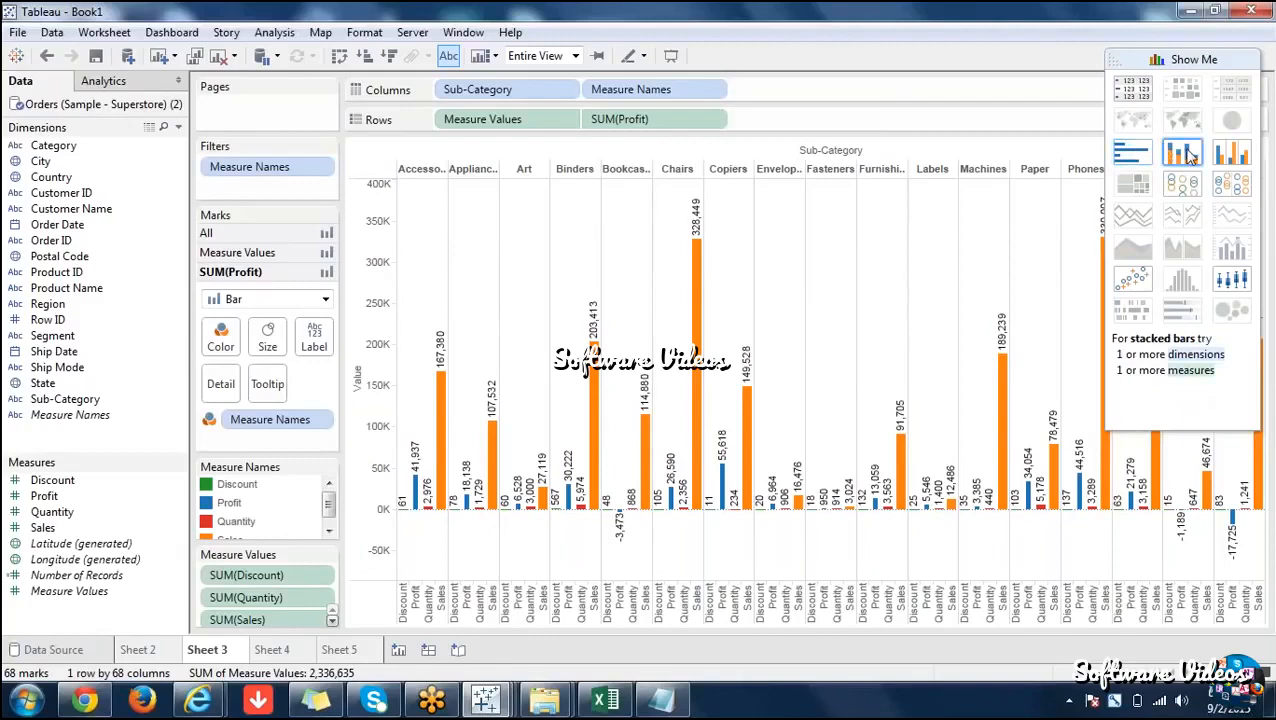
Build a bar chart of Sales by Sub-Category on Sheet 5.
{"action": "left_click", "coordinate": [356, 655]}
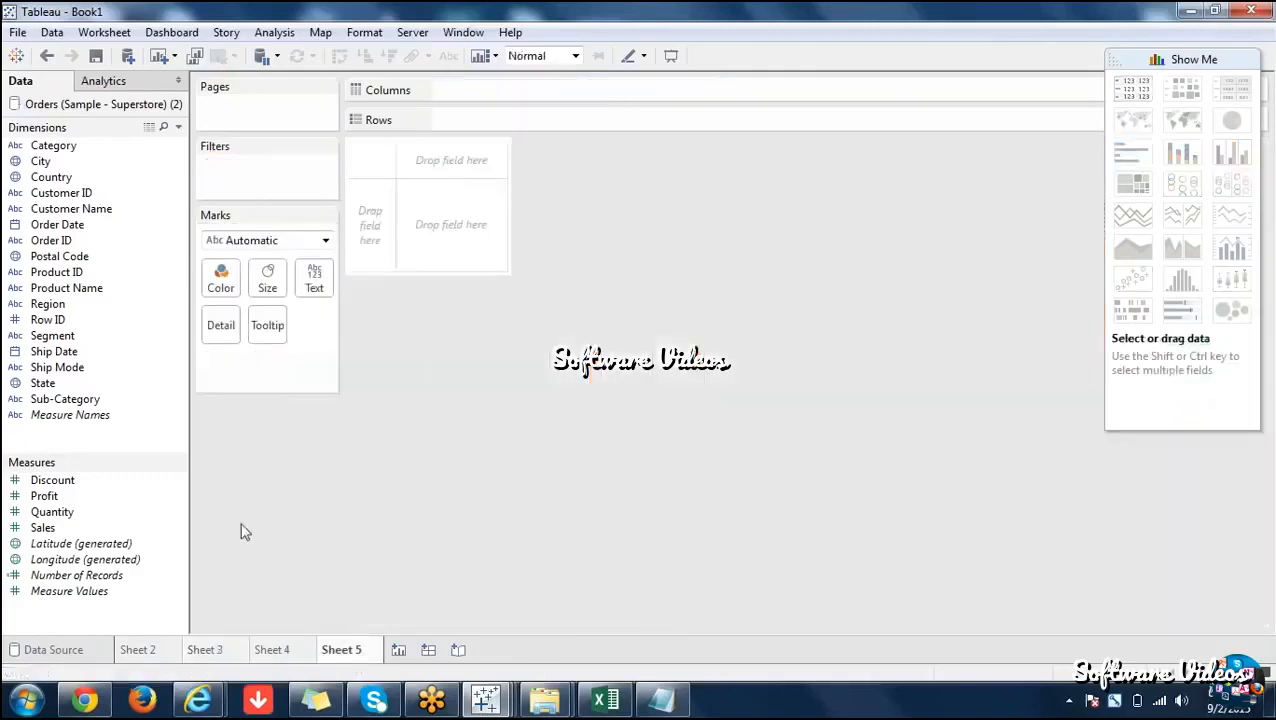
{"action": "double_click", "coordinate": [44, 529]}
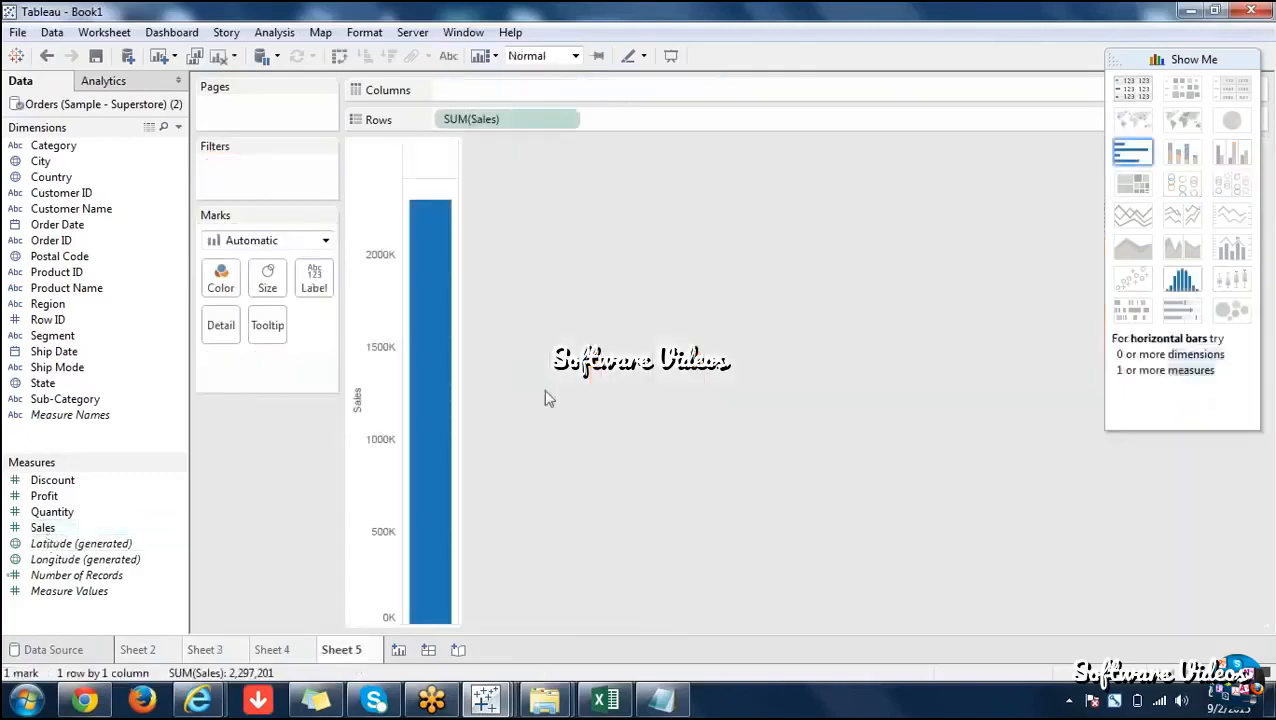
{"action": "double_click", "coordinate": [103, 399]}
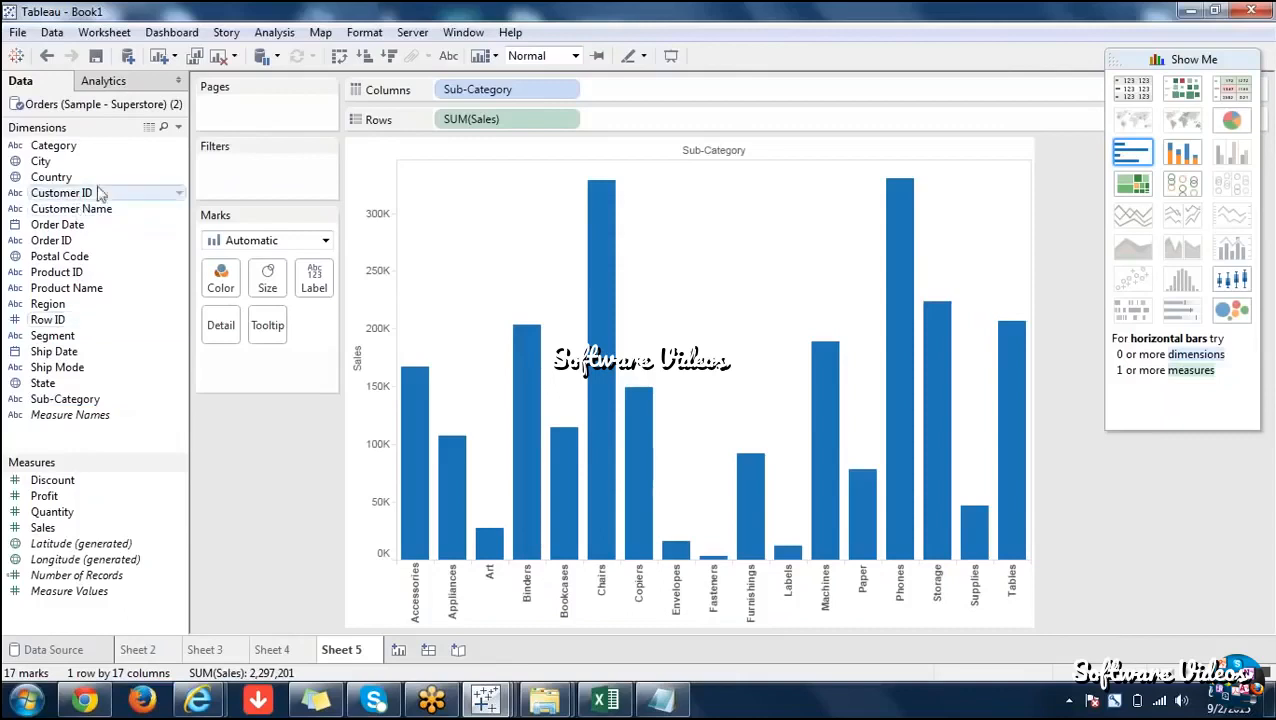
Try coloring the Sheet 5 bars by Category, both without and with Category in Columns, undoing the coloring each time.
{"action": "left_click_drag", "start_coordinate": [62, 145], "coordinate": [222, 287]}
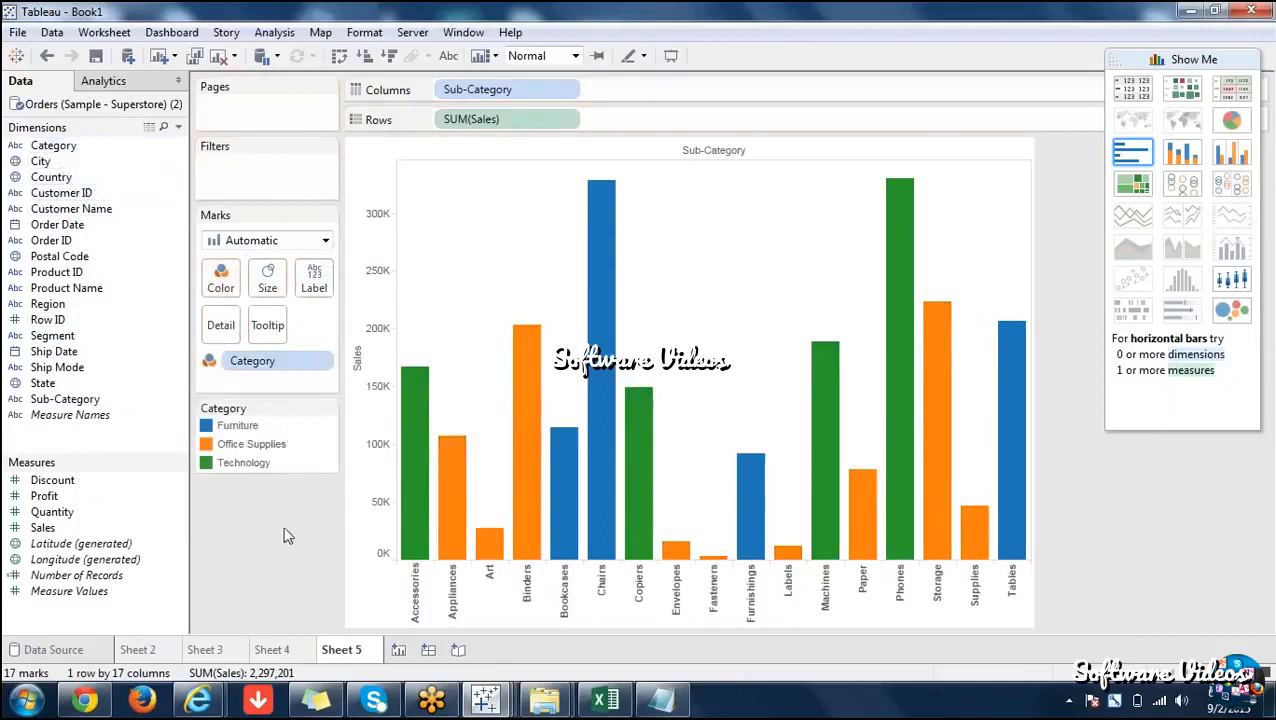
{"action": "key", "text": "ctrl+z"}
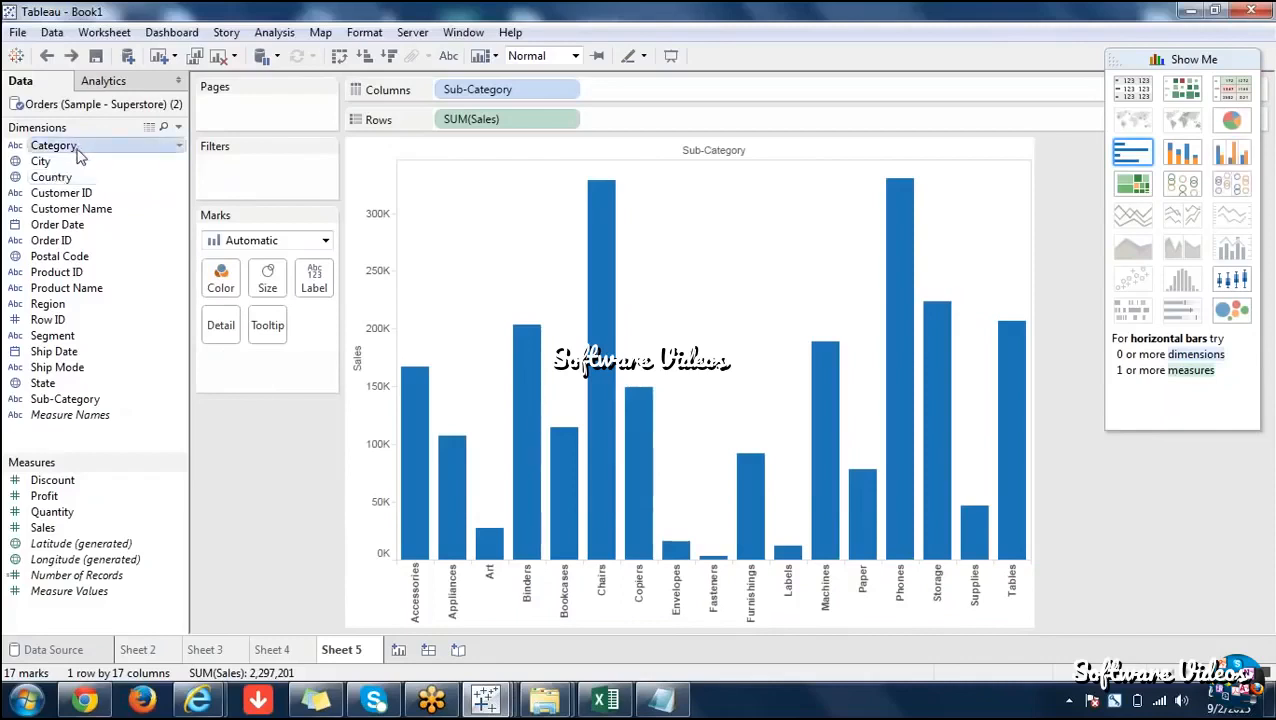
{"action": "double_click", "coordinate": [78, 148]}
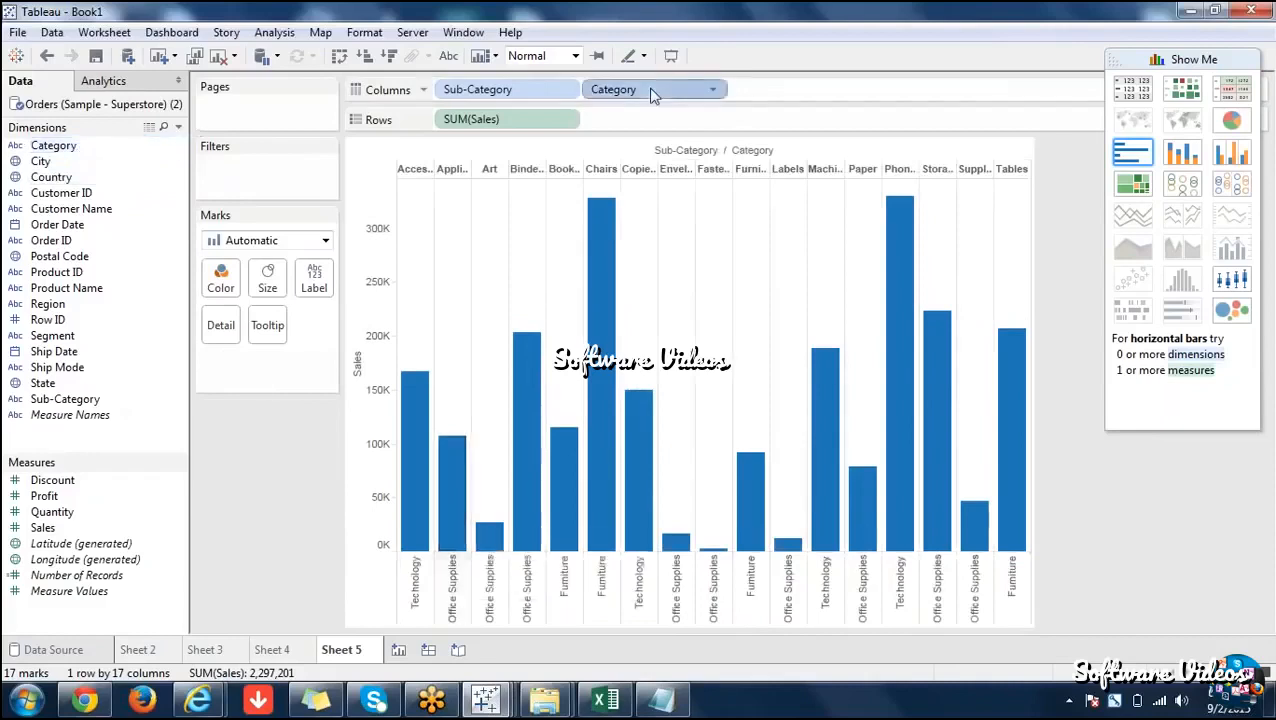
{"action": "left_click_drag", "start_coordinate": [650, 92], "coordinate": [221, 278]}
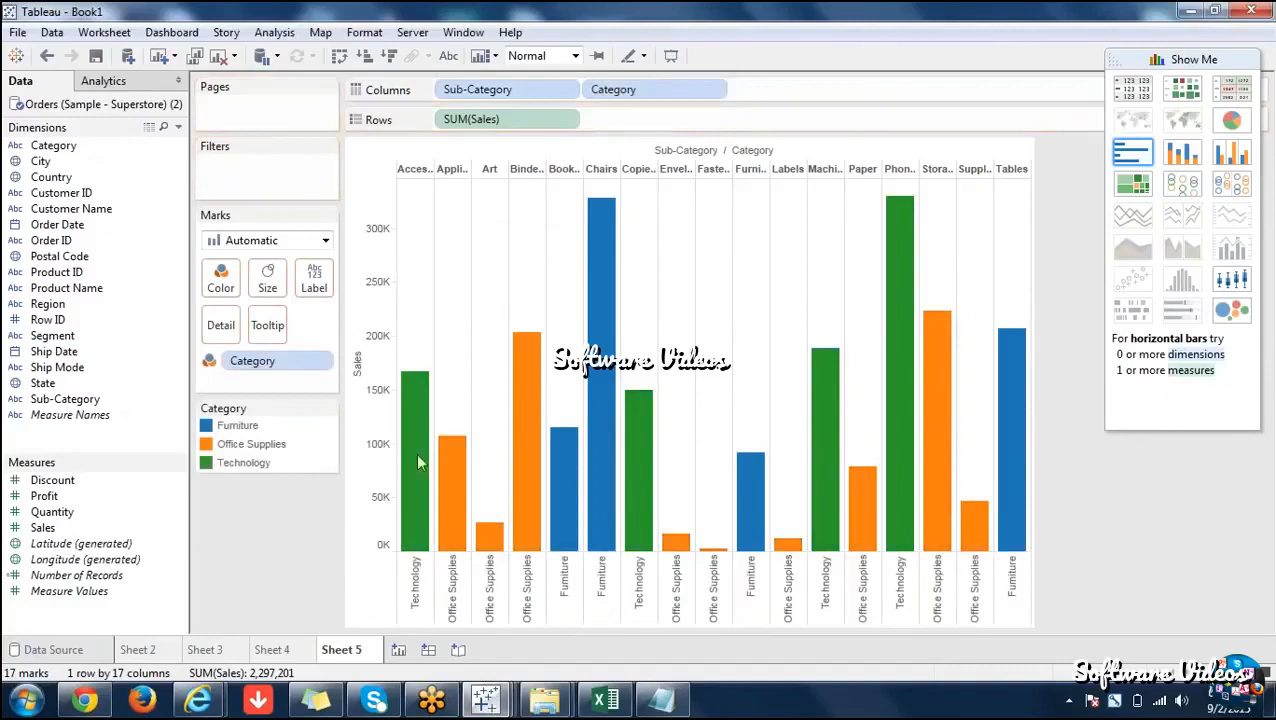
{"action": "key", "text": "ctrl+z"}
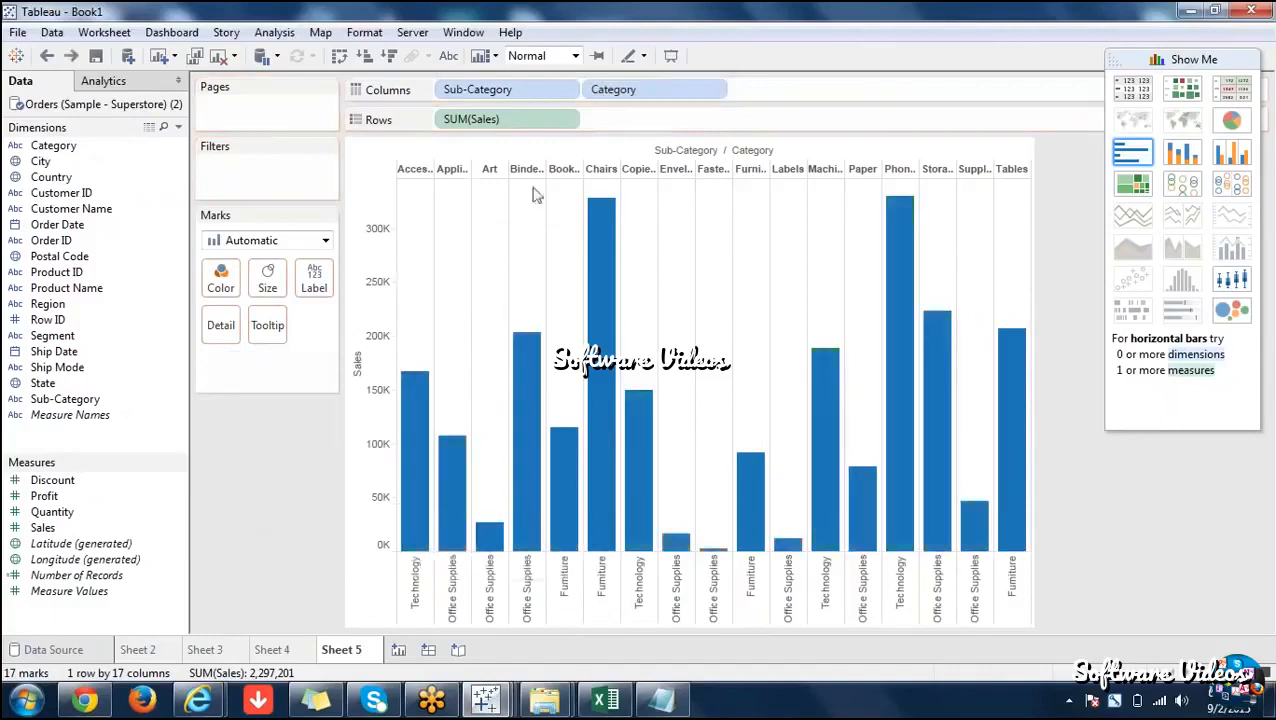
Try Category as Detail and as Label on the Sheet 5 bars, removing the field from Marks after each attempt.
{"action": "left_click_drag", "start_coordinate": [664, 84], "coordinate": [221, 326]}
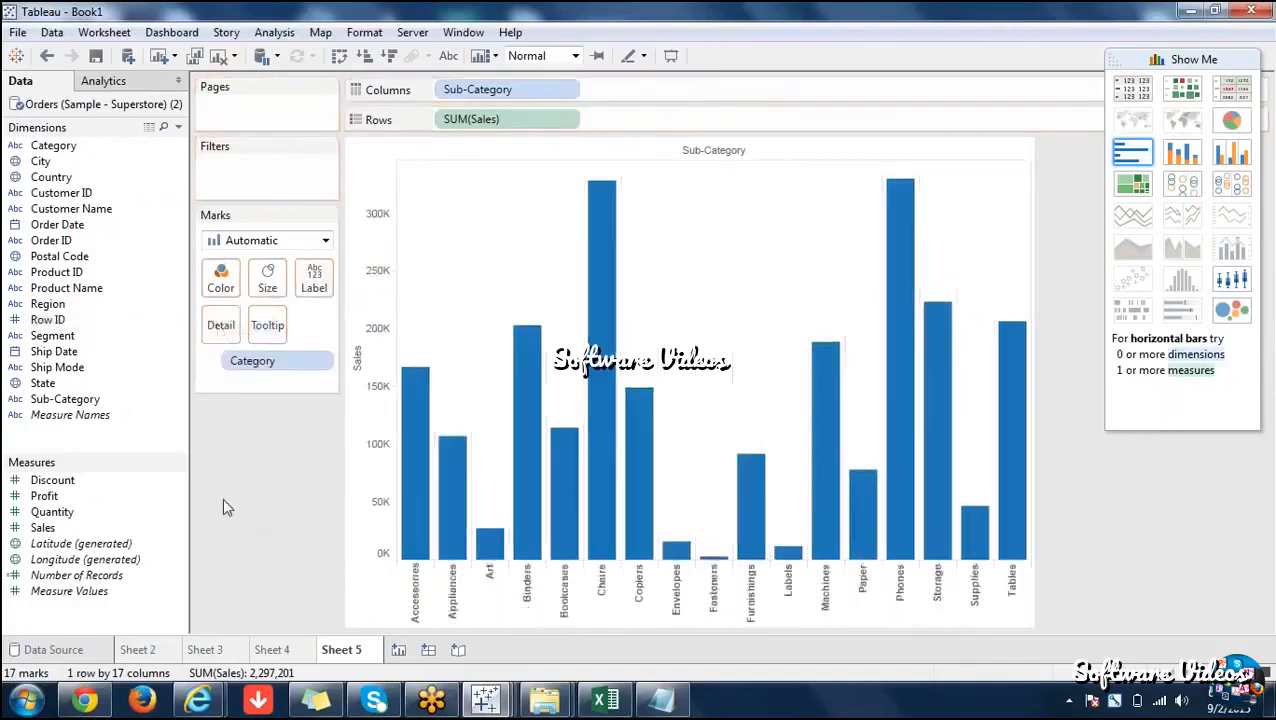
{"action": "mouse_move", "coordinate": [428, 418]}
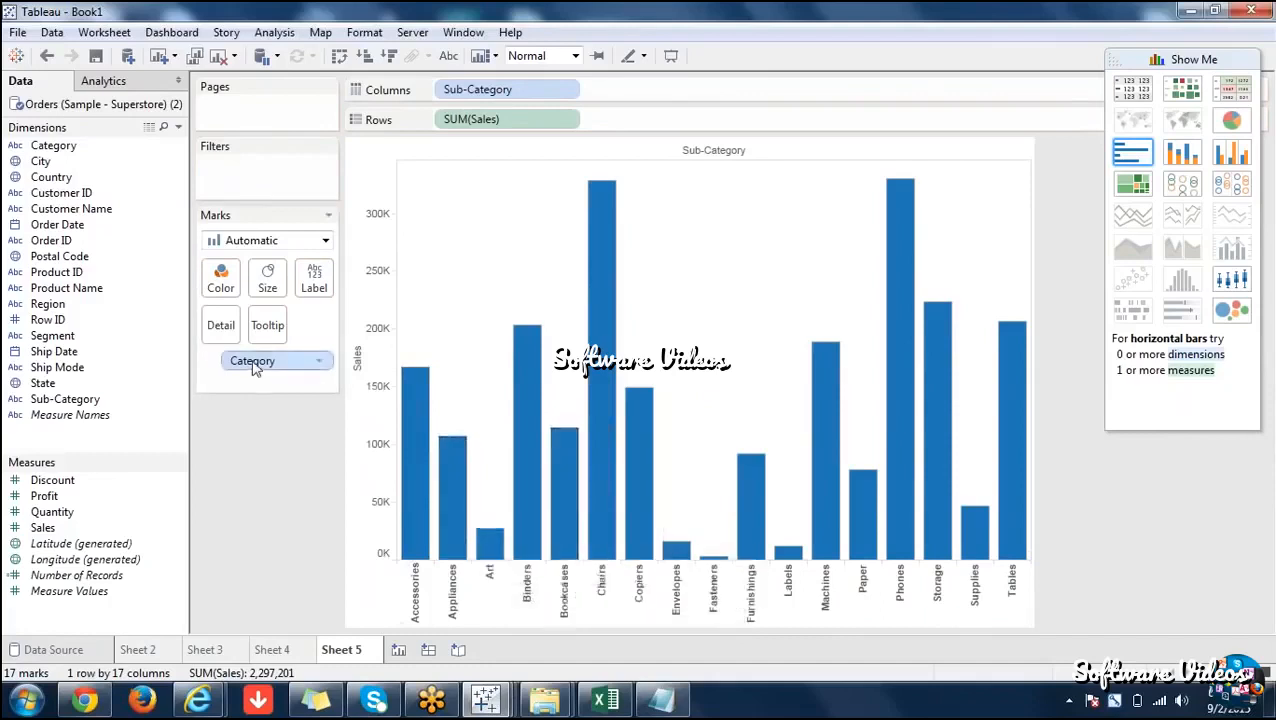
{"action": "left_click_drag", "start_coordinate": [253, 365], "coordinate": [114, 240]}
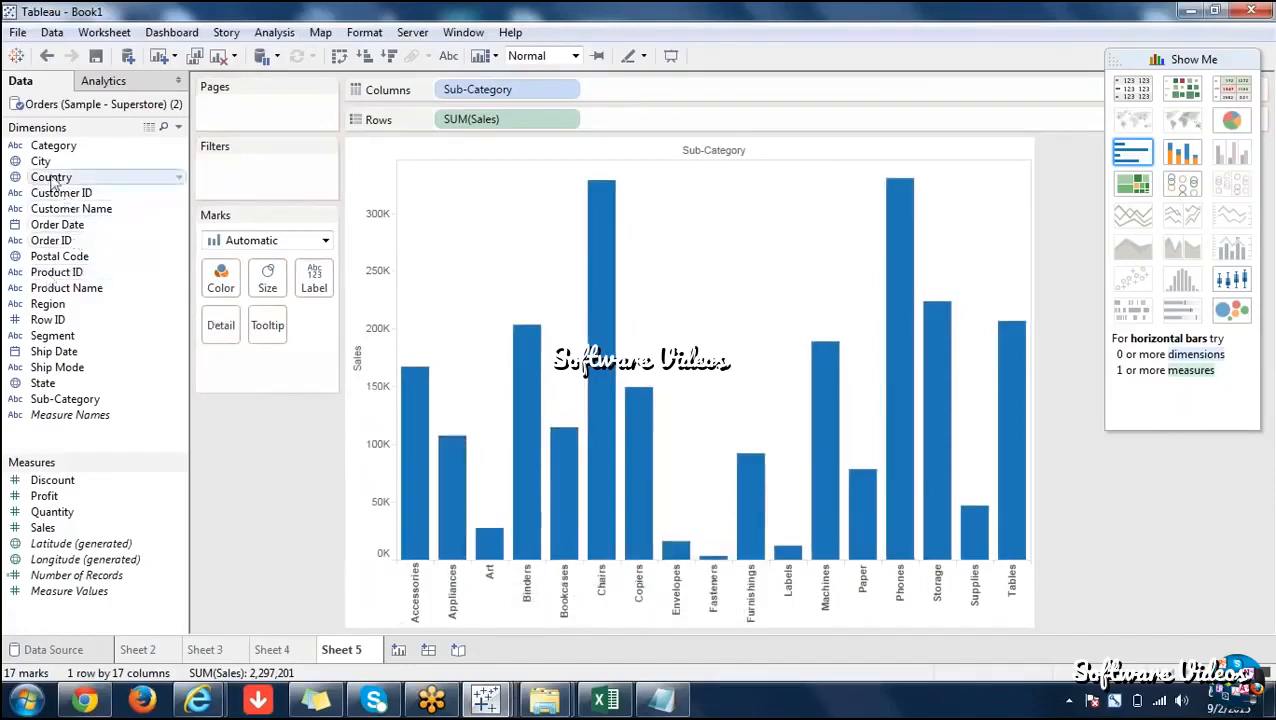
{"action": "left_click_drag", "start_coordinate": [62, 148], "coordinate": [310, 283]}
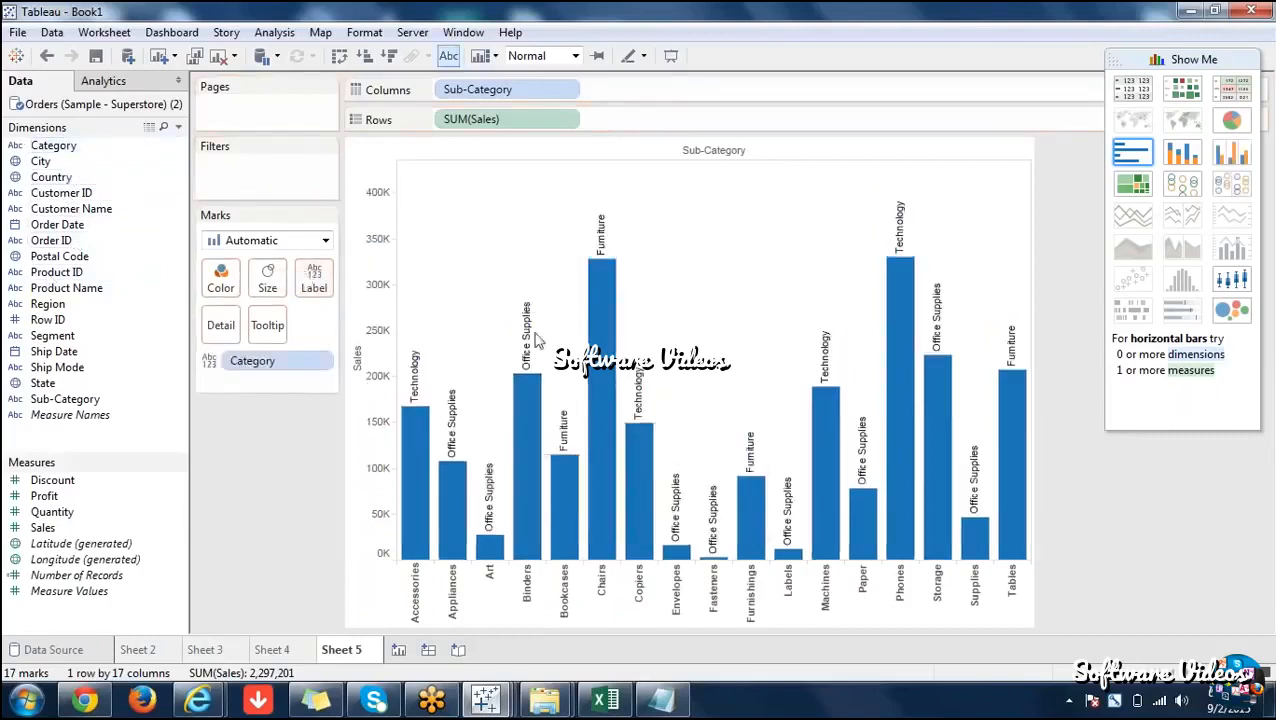
{"action": "left_click_drag", "start_coordinate": [252, 361], "coordinate": [232, 470]}
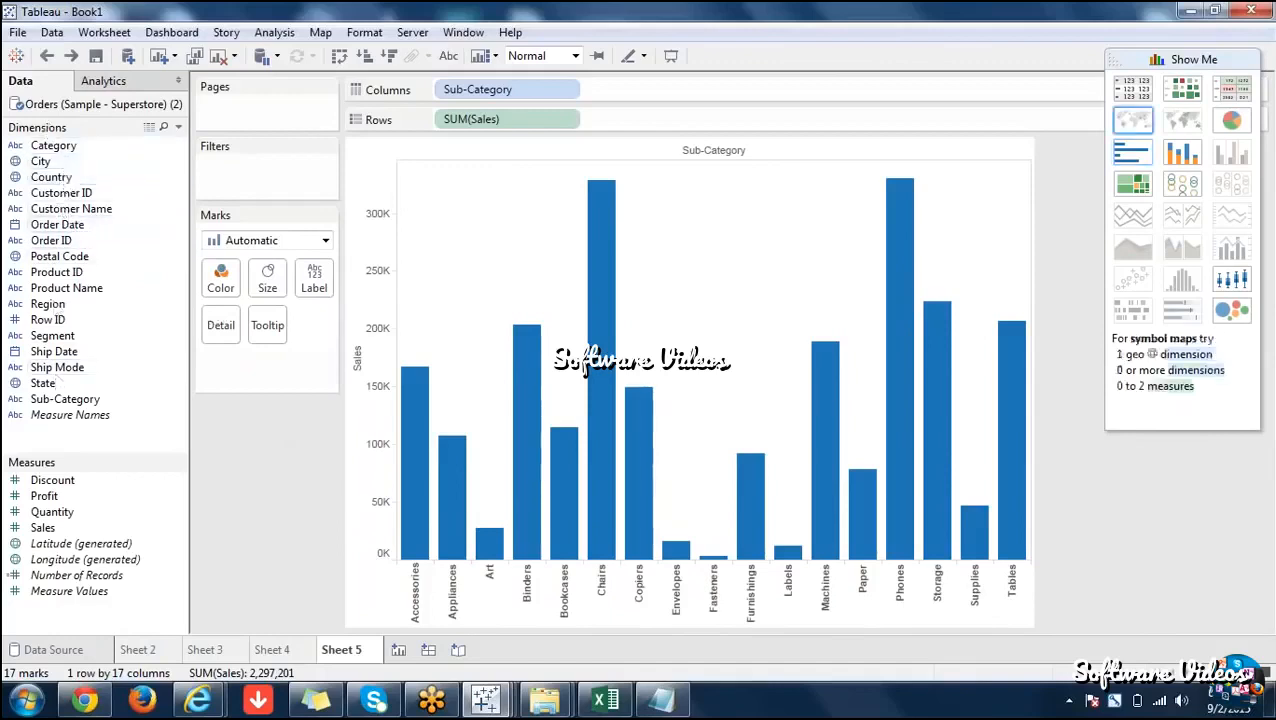
Assign Category to the Size of the bars, convert the chart to stacked bars with Show Me, and close the suggestions.
{"action": "left_click_drag", "start_coordinate": [1196, 59], "coordinate": [267, 288]}
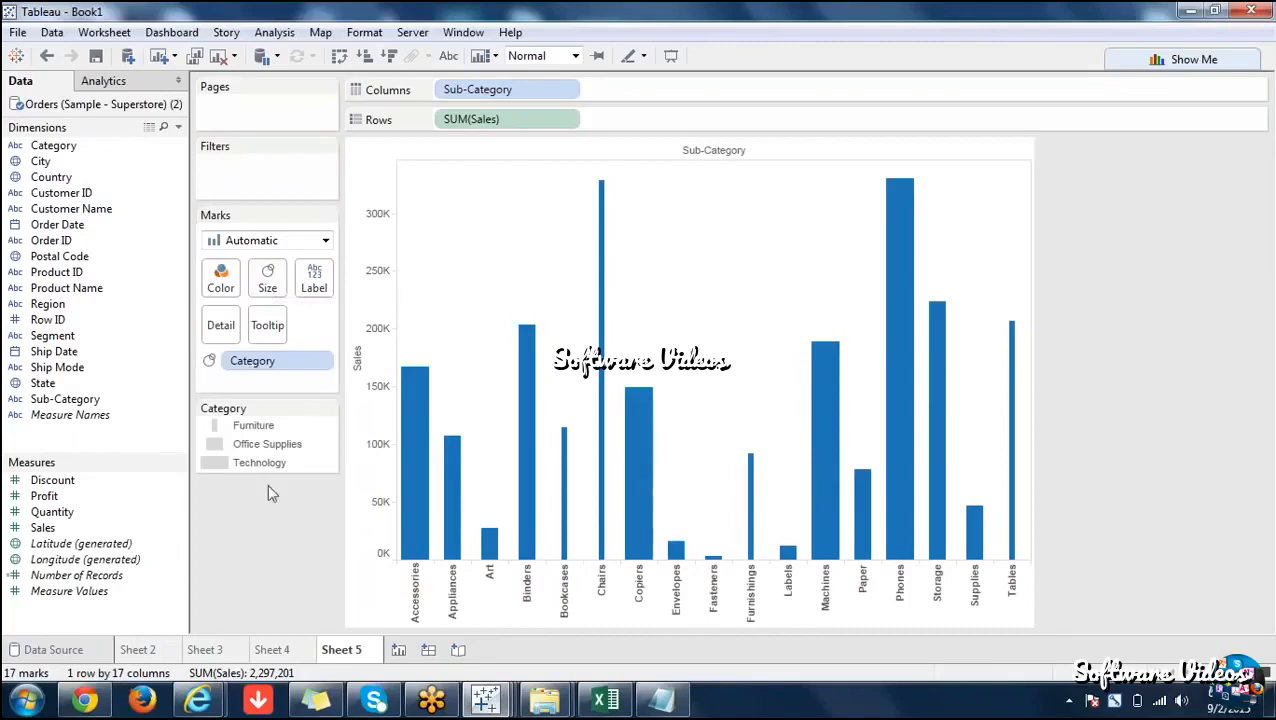
{"action": "left_click", "coordinate": [1190, 60]}
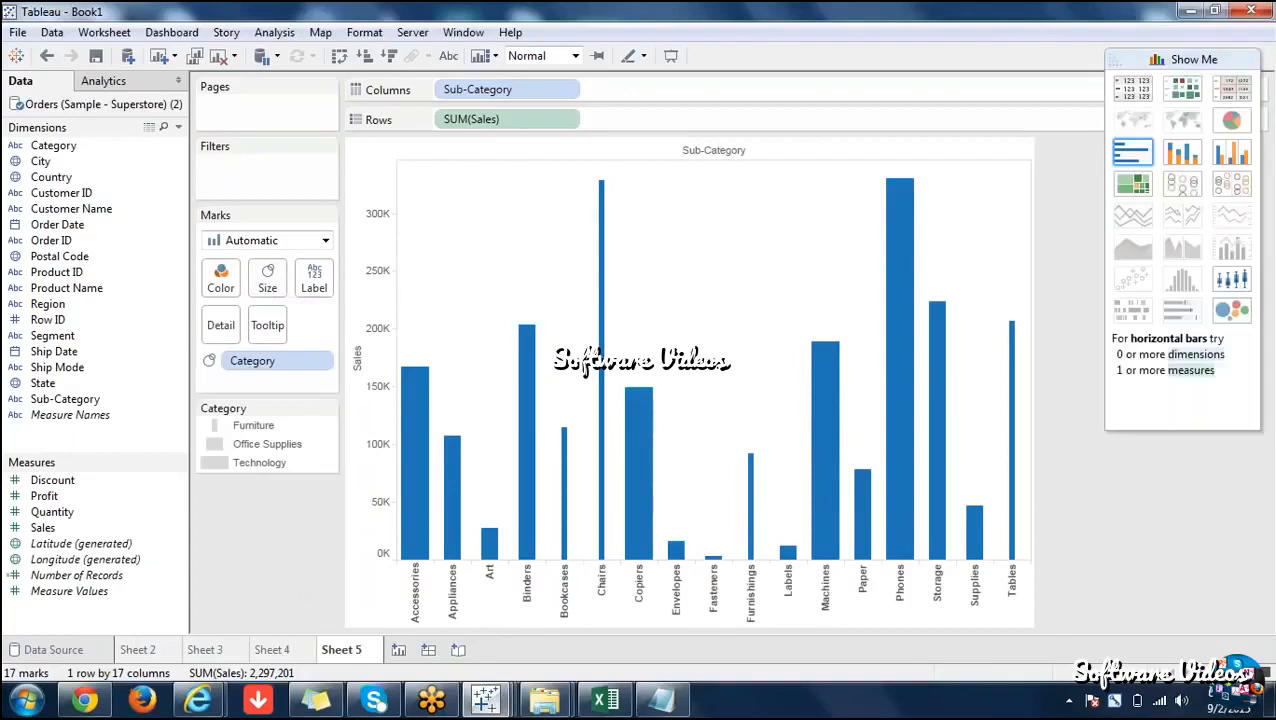
{"action": "left_click", "coordinate": [1184, 155]}
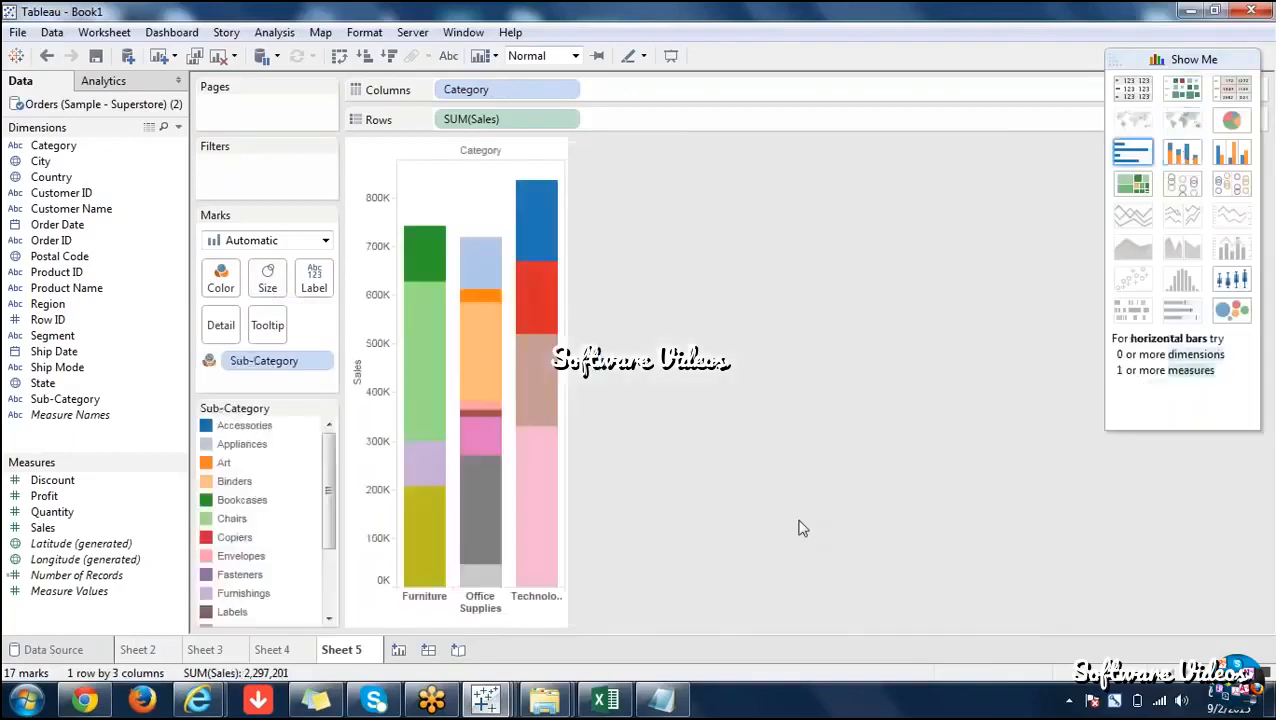
{"action": "left_click", "coordinate": [1188, 62]}
{"action": "mouse_move", "coordinate": [449, 588]}
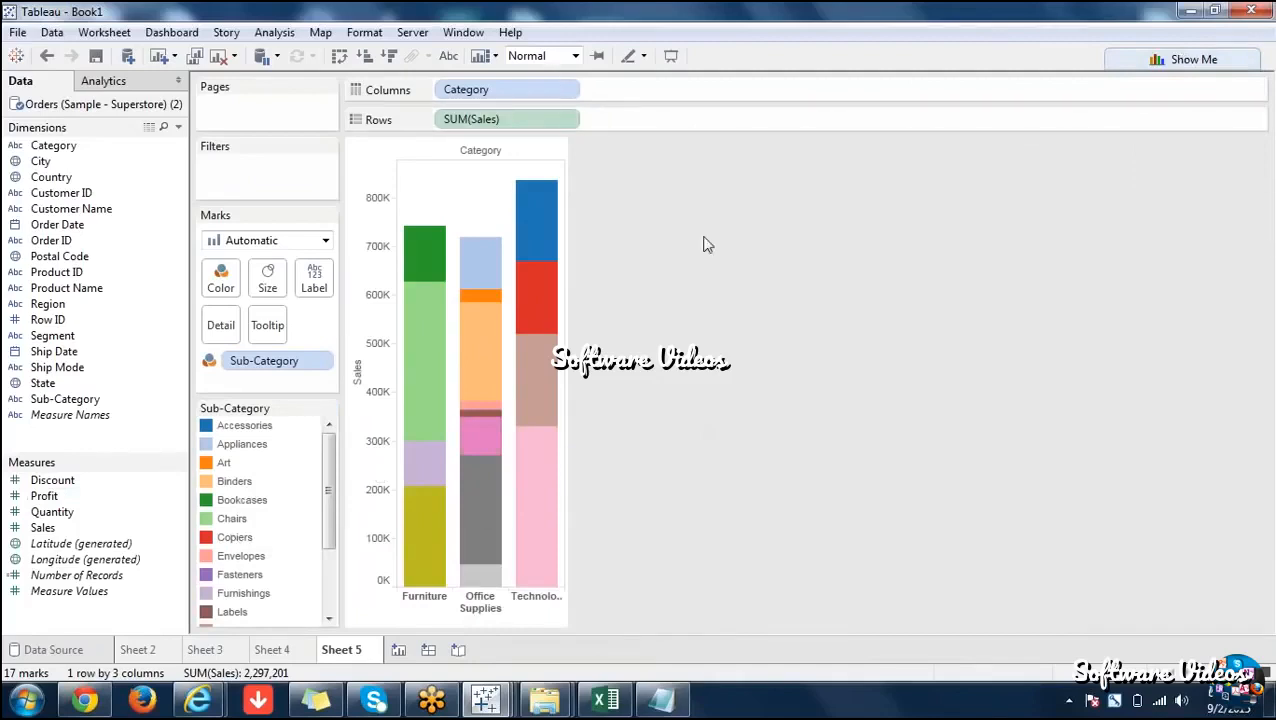
Add a new worksheet and plot Sales against Profit as a scatter plot, with Sales in Rows and Profit in Columns.
{"action": "left_click", "coordinate": [399, 650]}
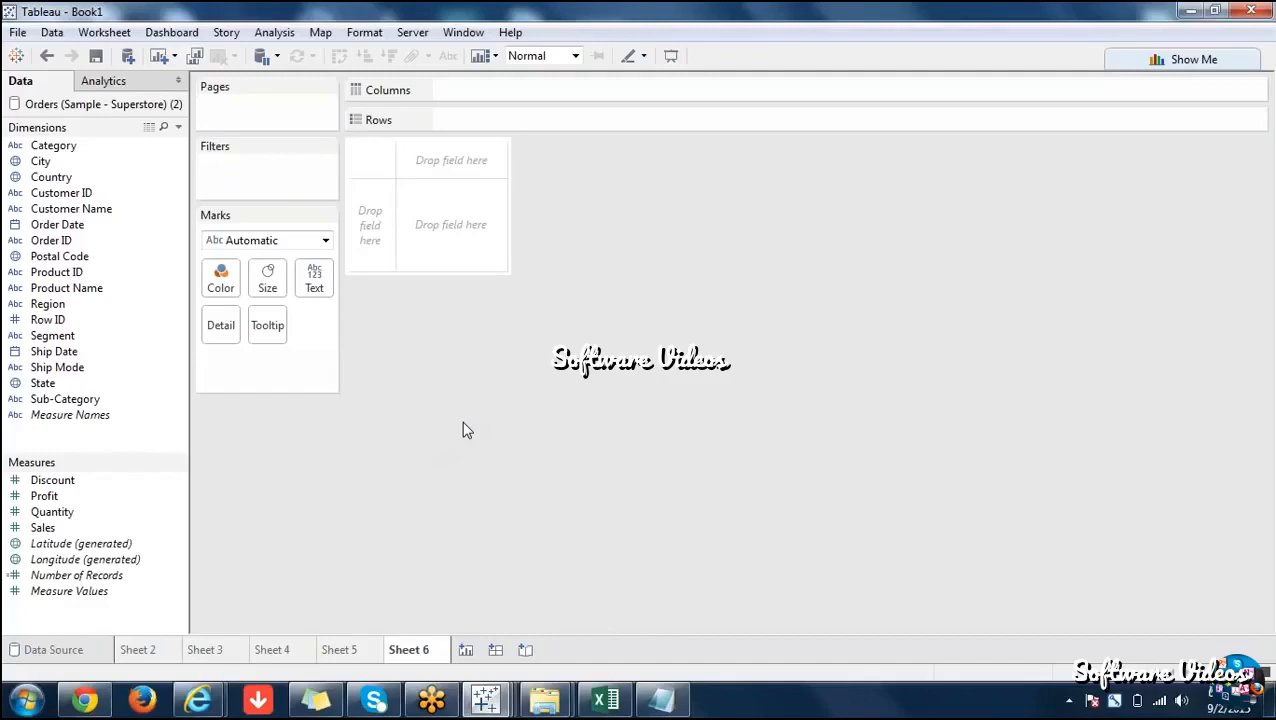
{"action": "double_click", "coordinate": [43, 527]}
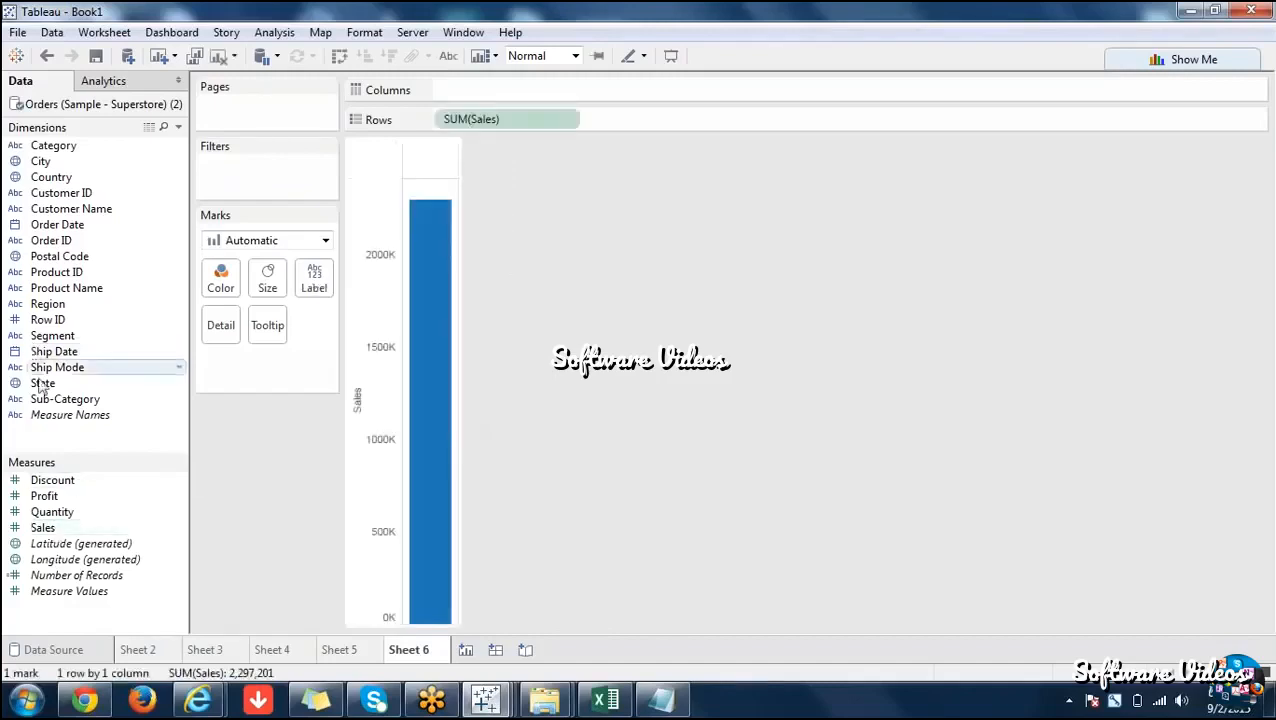
{"action": "left_click", "coordinate": [55, 502]}
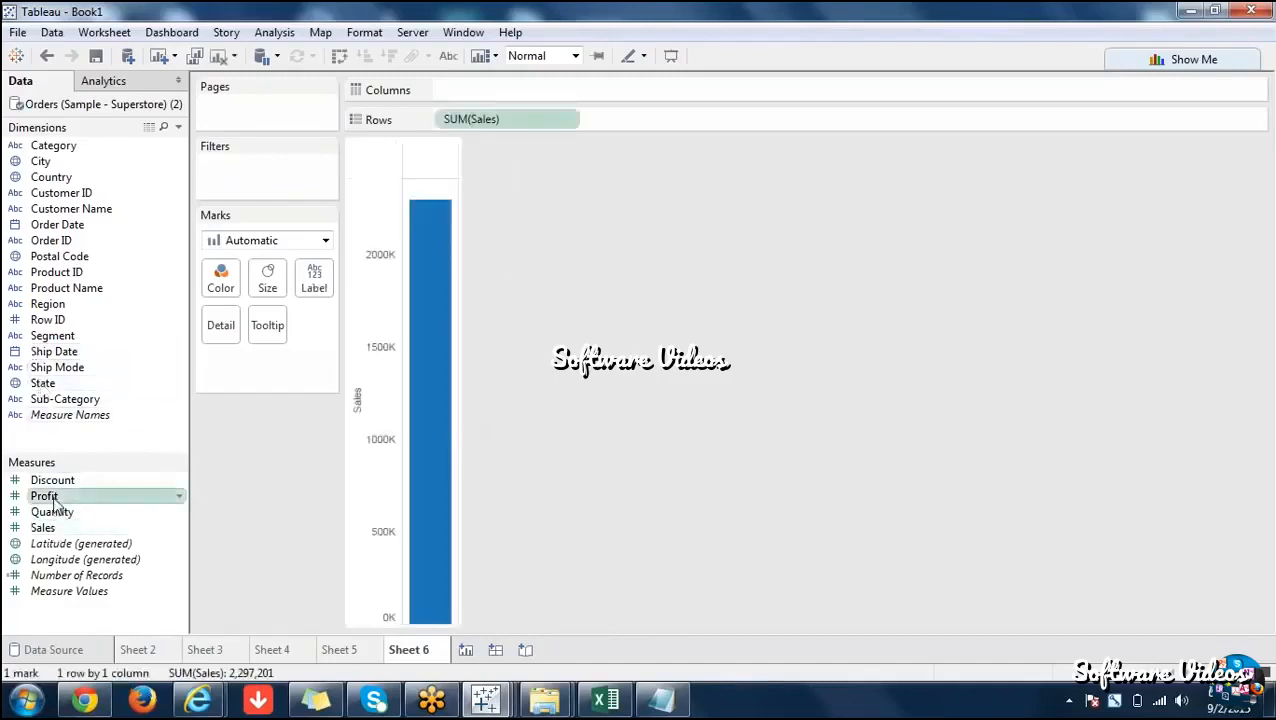
{"action": "double_click", "coordinate": [53, 504]}
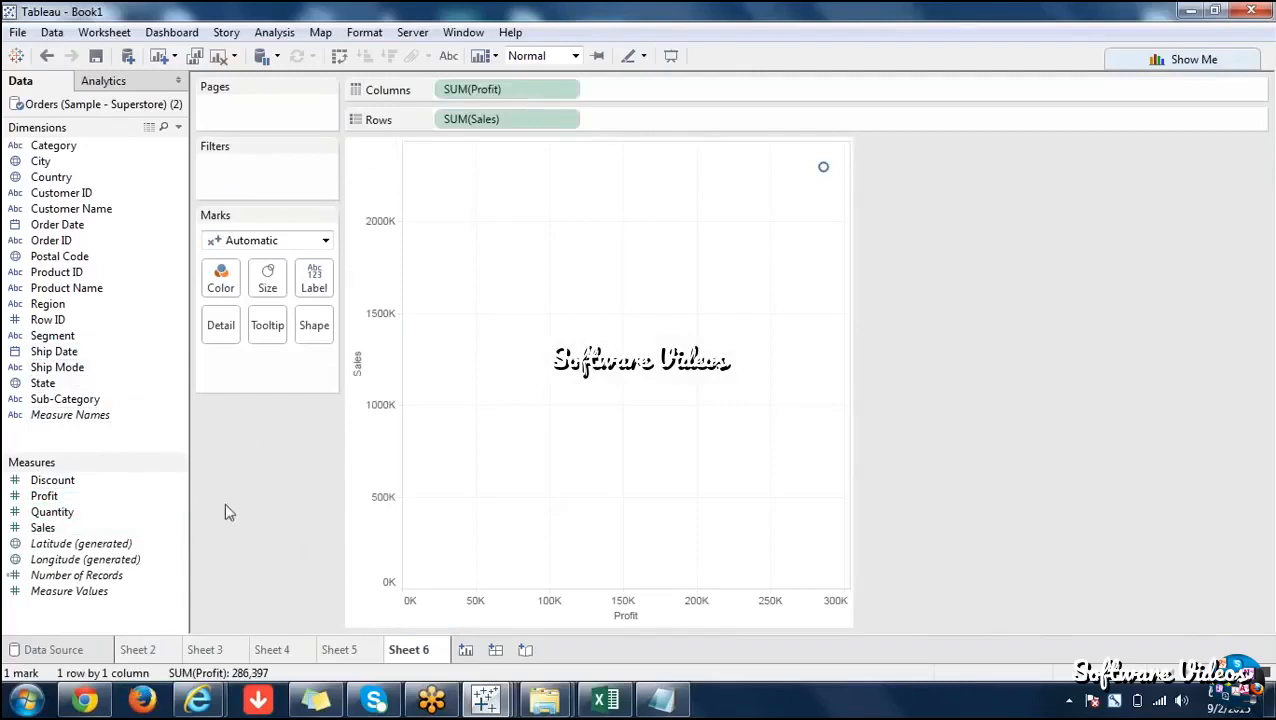
{"action": "mouse_move", "coordinate": [823, 170]}
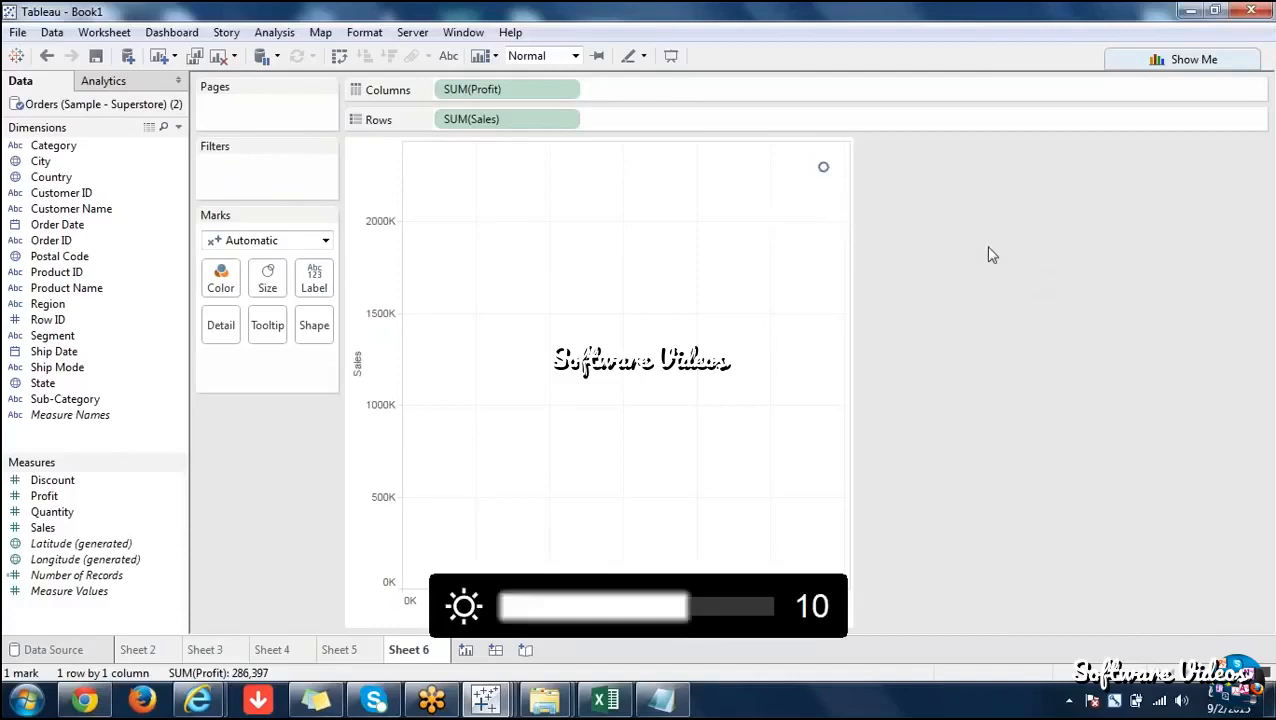
{"action": "left_click", "coordinate": [432, 700]}
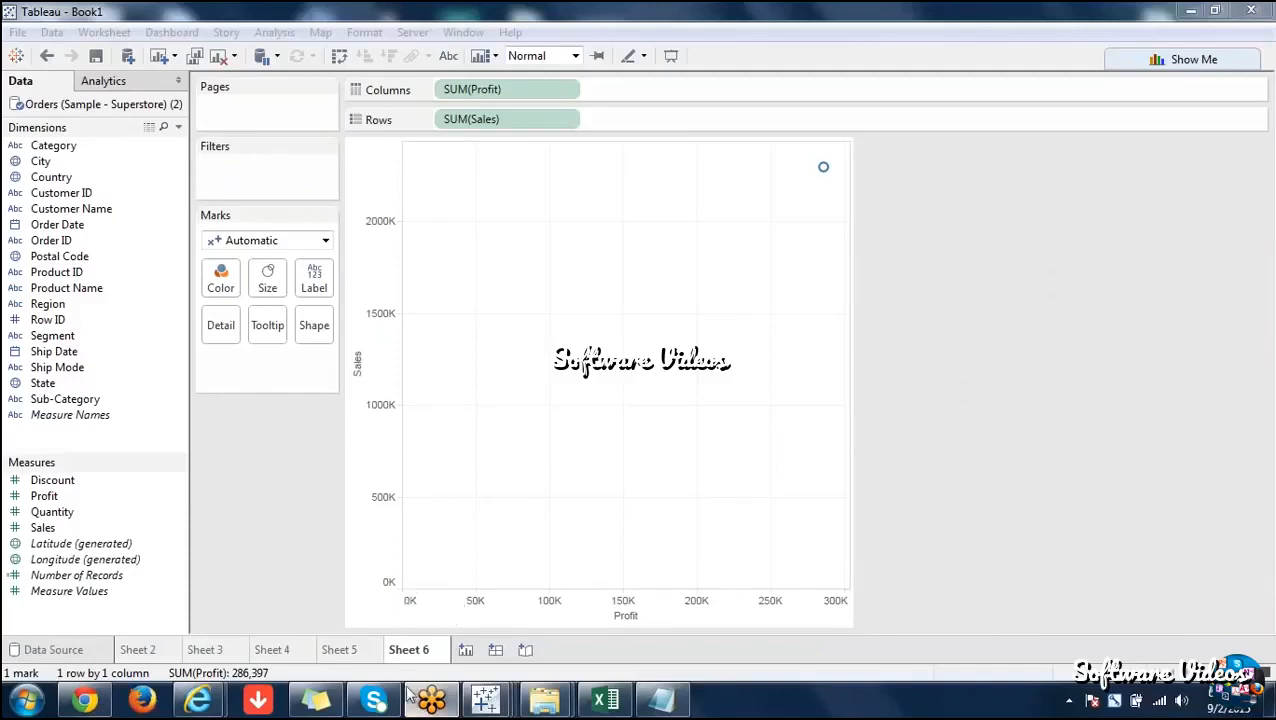
{"action": "mouse_move", "coordinate": [408, 692]}
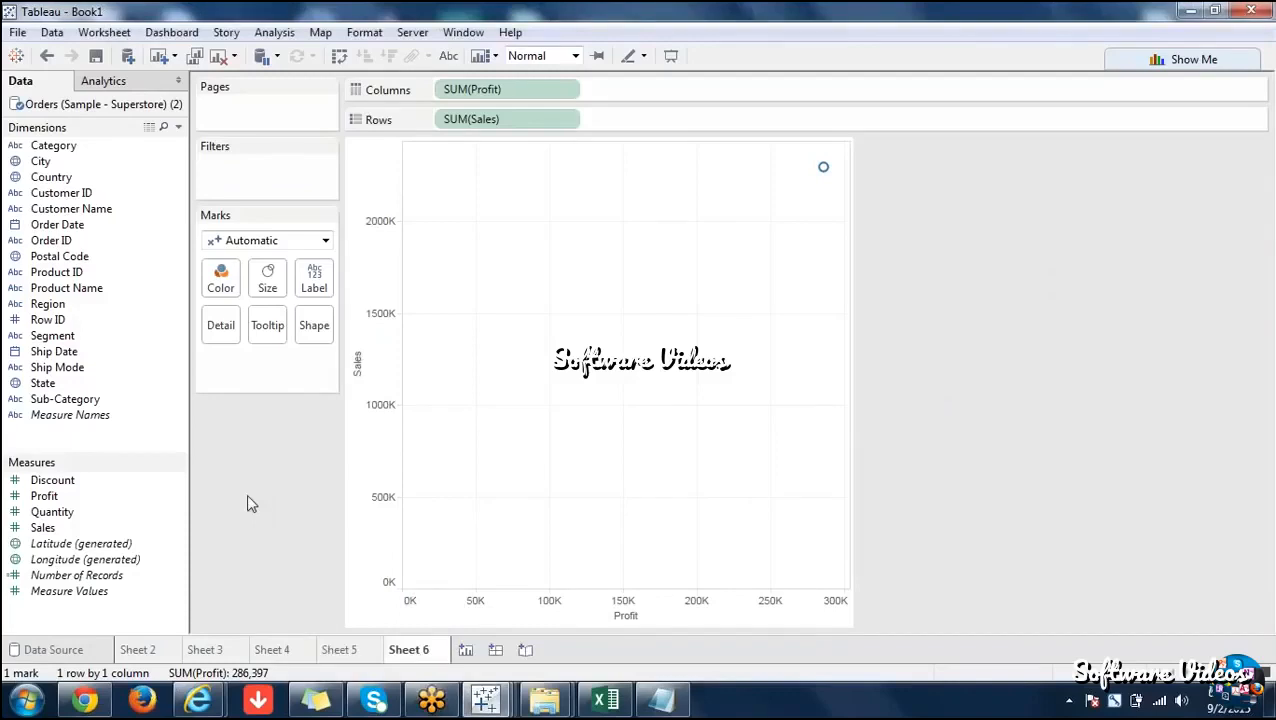
Break the Sheet 6 scatter plot down by Sub-Category as Color and Category as Shape.
{"action": "left_click", "coordinate": [60, 400]}
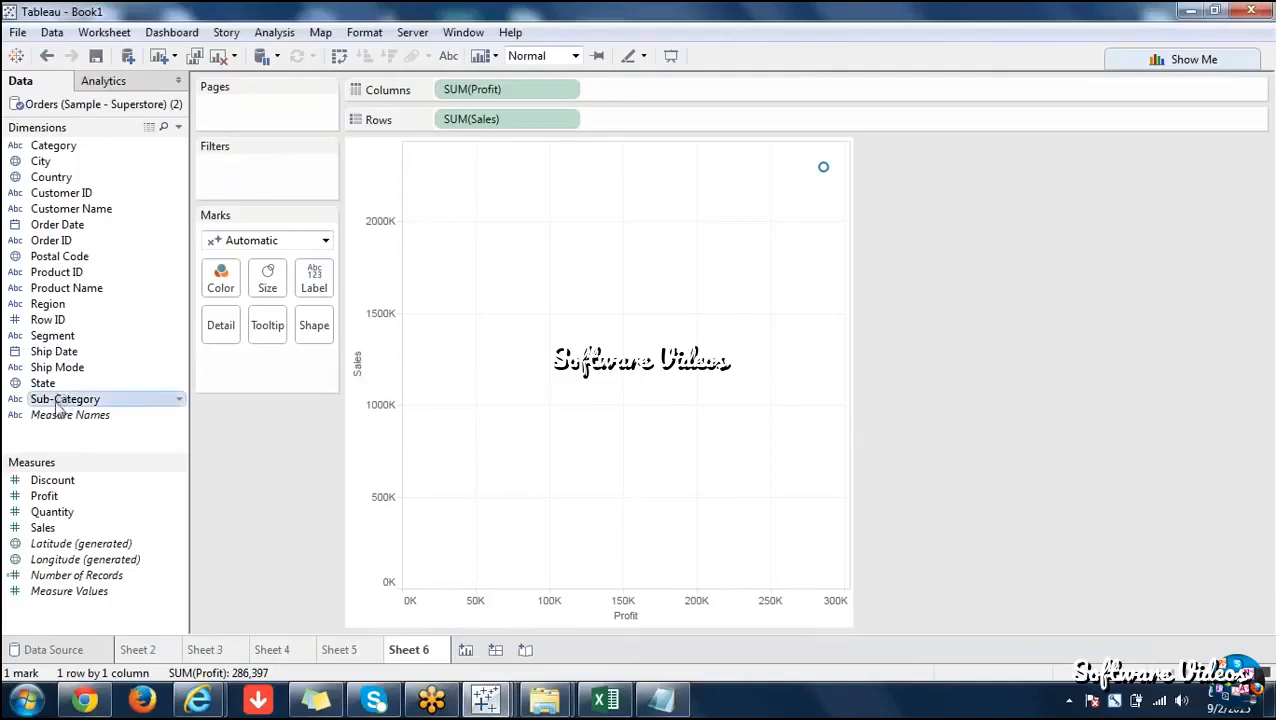
{"action": "double_click", "coordinate": [58, 400]}
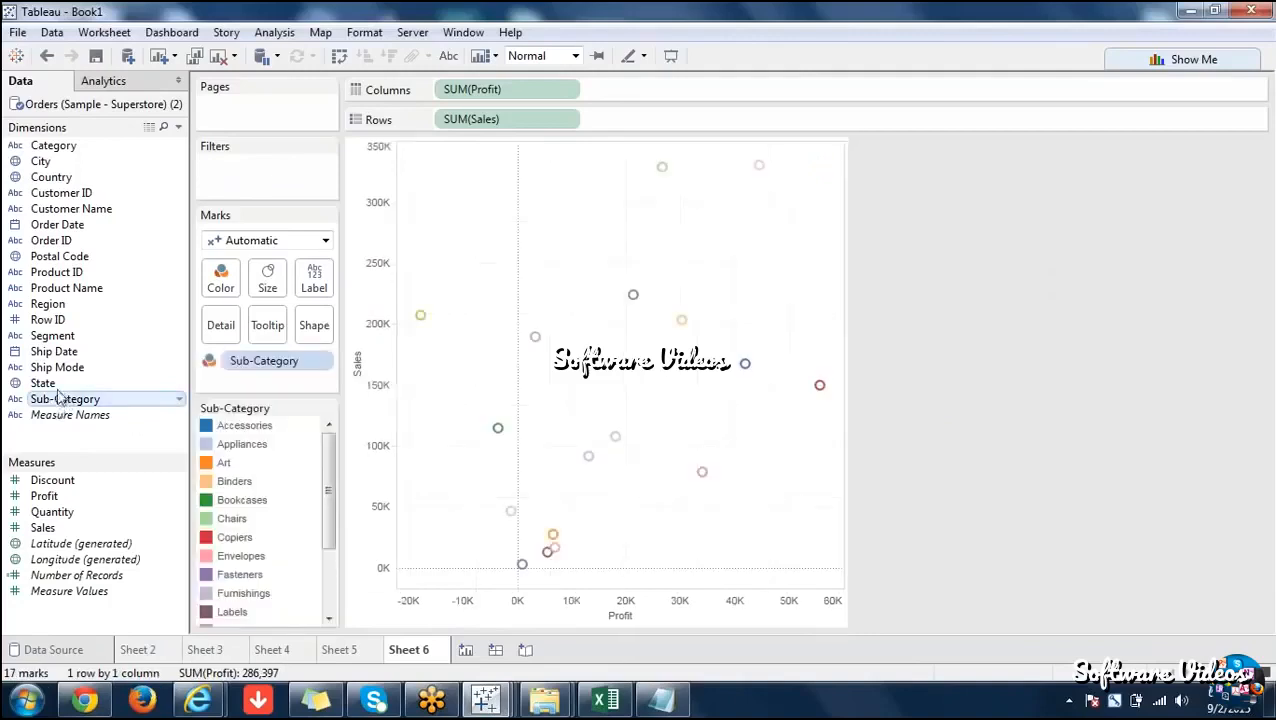
{"action": "double_click", "coordinate": [58, 150]}
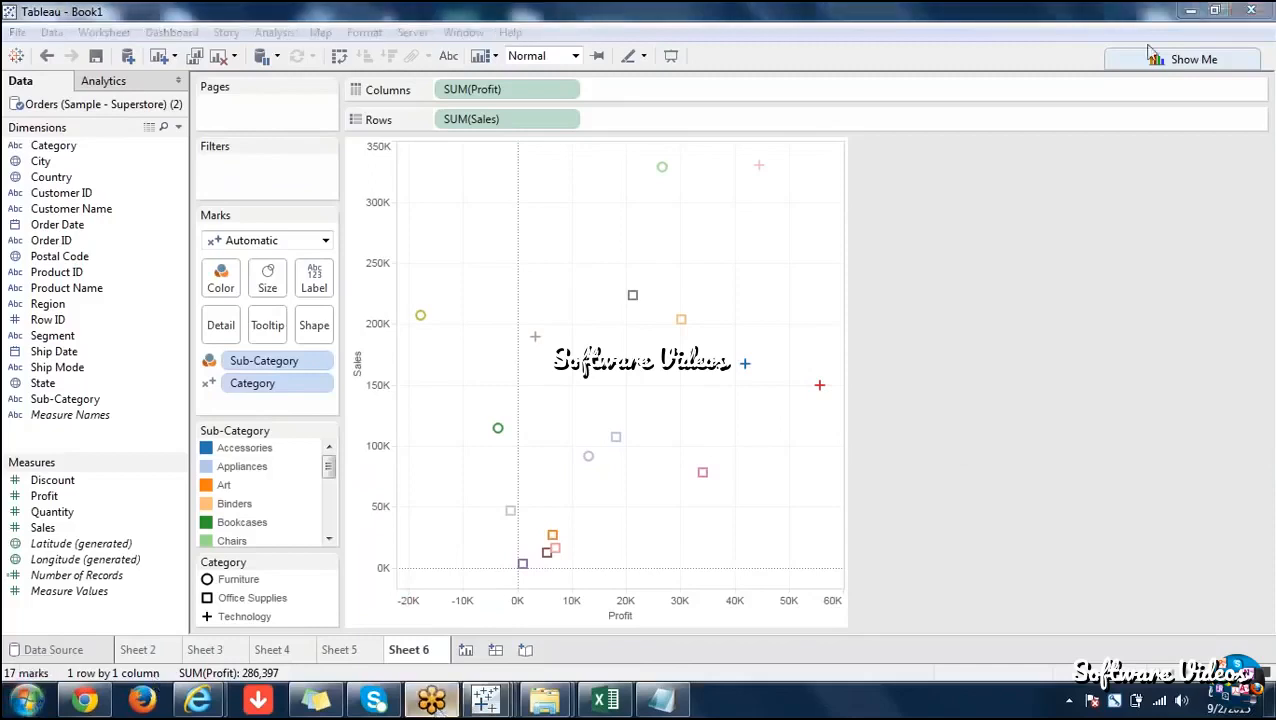
Close the Book1 workbook without saving the changes.
{"action": "left_click", "coordinate": [1253, 13]}
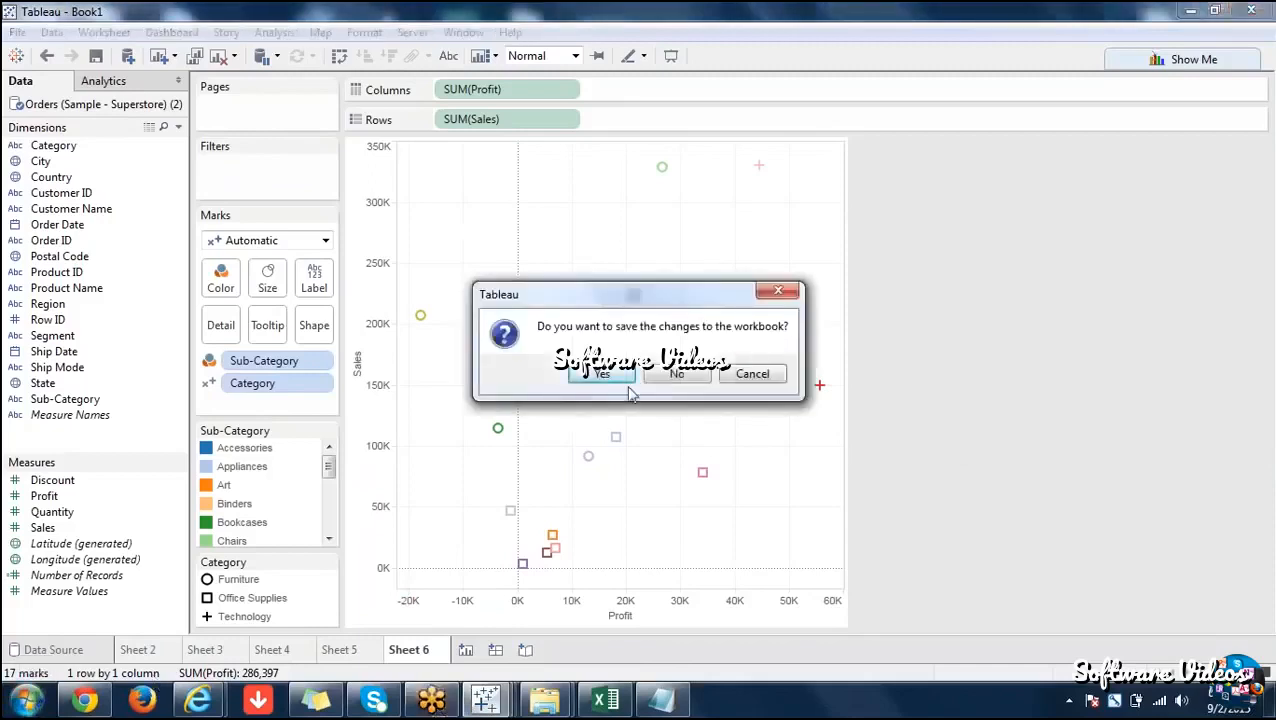
{"action": "left_click", "coordinate": [684, 382]}
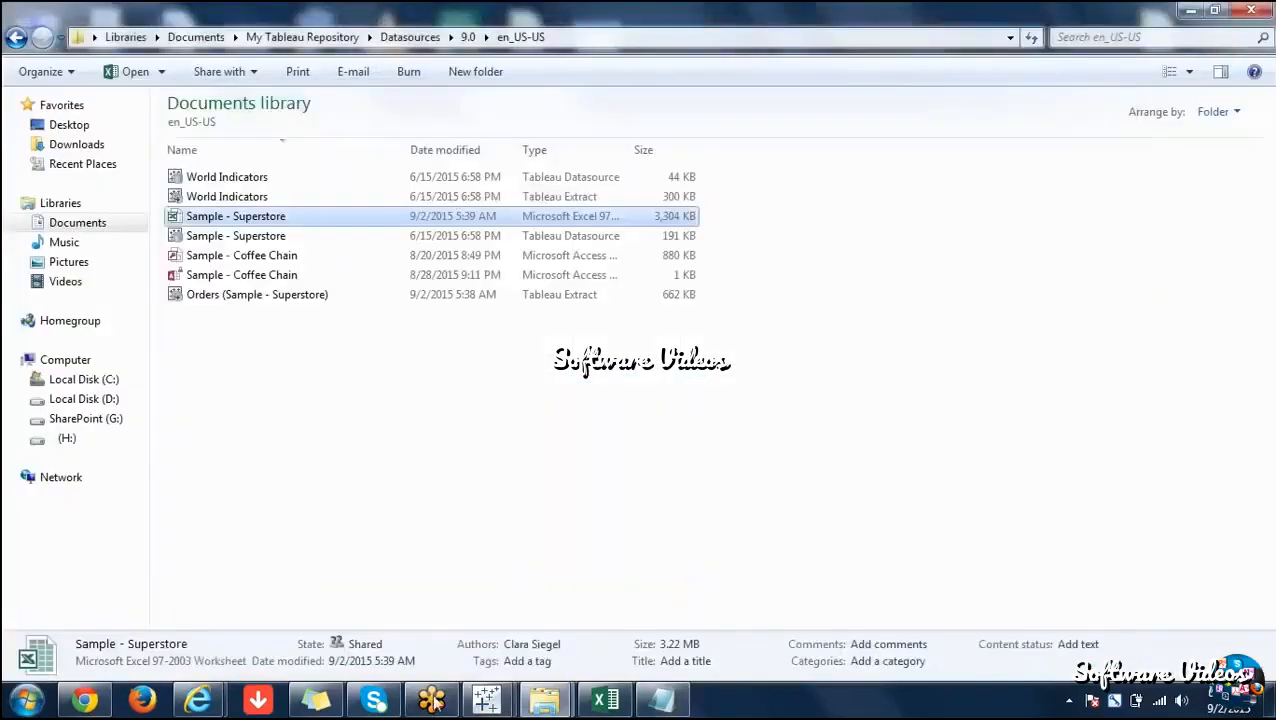
{"action": "left_click", "coordinate": [432, 700]}
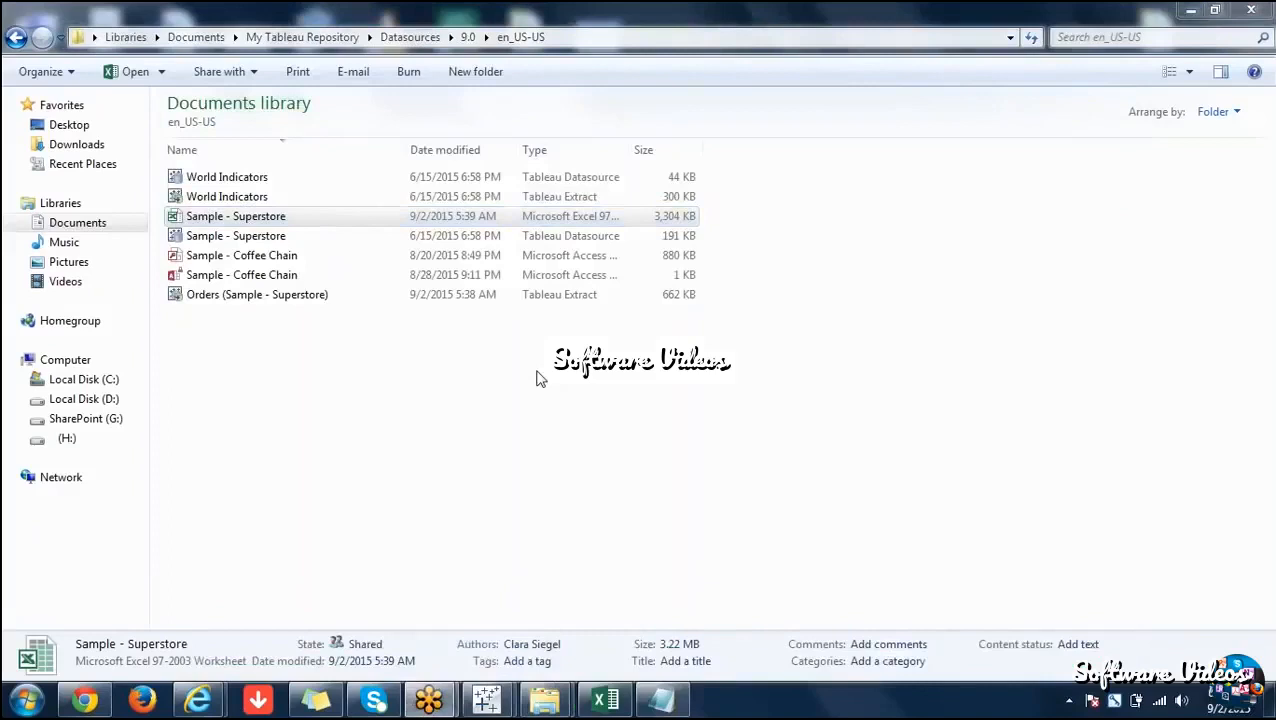